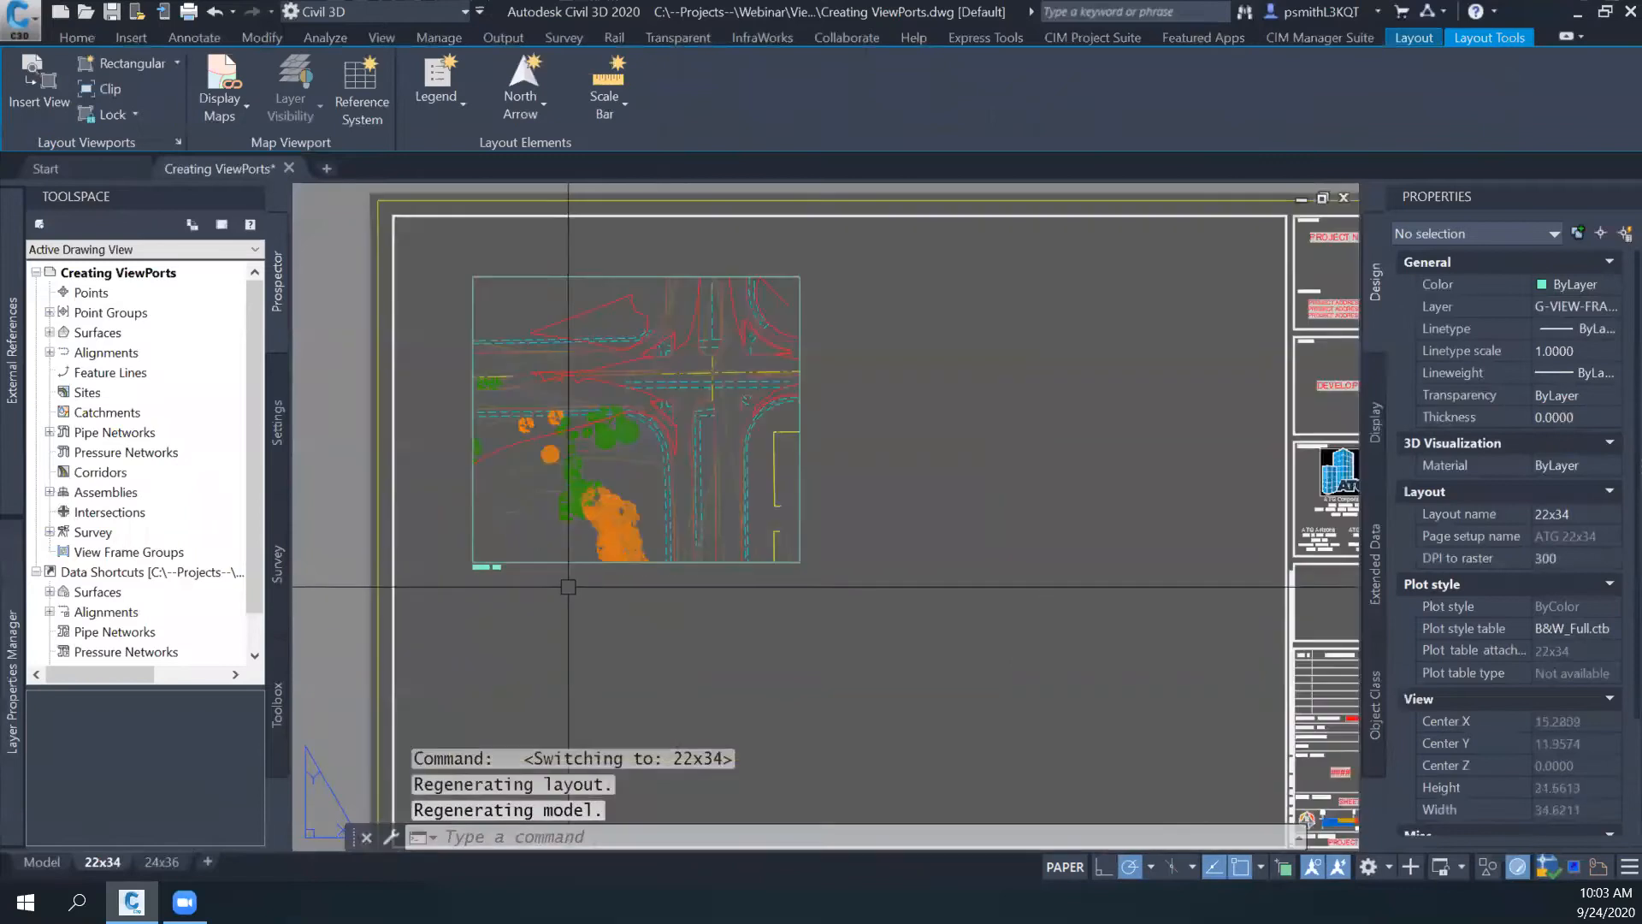
- Select the viewport on the 22x34 layout to inspect its properties and clear the selection
left_click(774, 498)
mouse_move(838, 548)
middle_mouse_down()
mouse_move(772, 515)
mouse_move(868, 585)
mouse_move(829, 539)
middle_mouse_up()
scroll(556, 603, "up", 5)
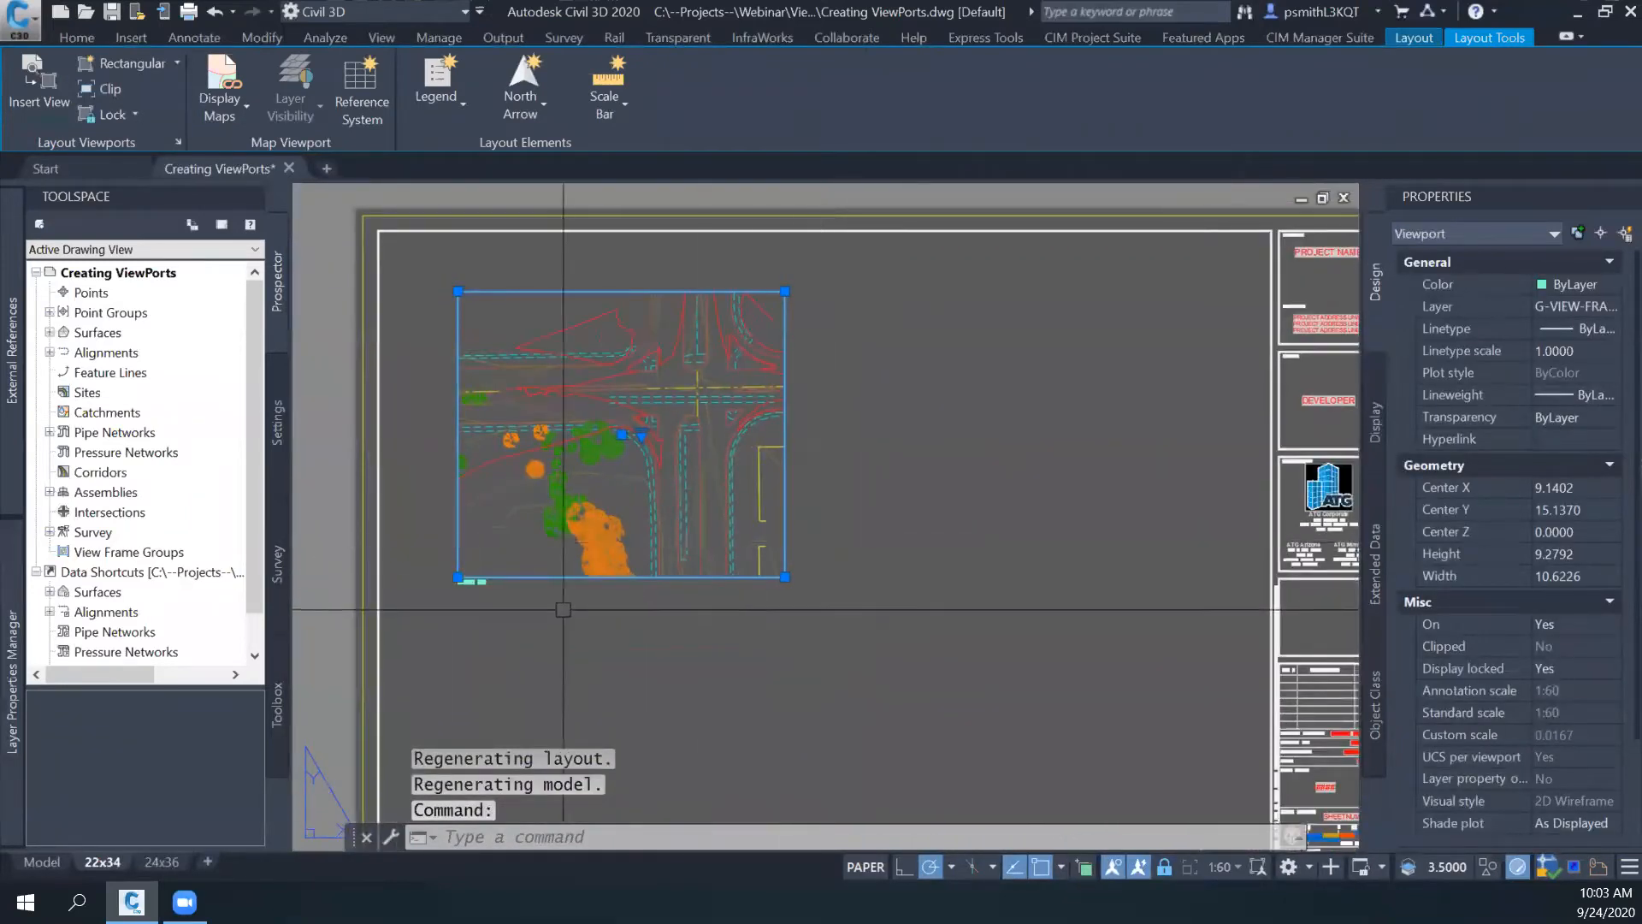
scroll(556, 603, "down", 3)
key("Escape")
middle_click_drag(572, 607, 578, 619)
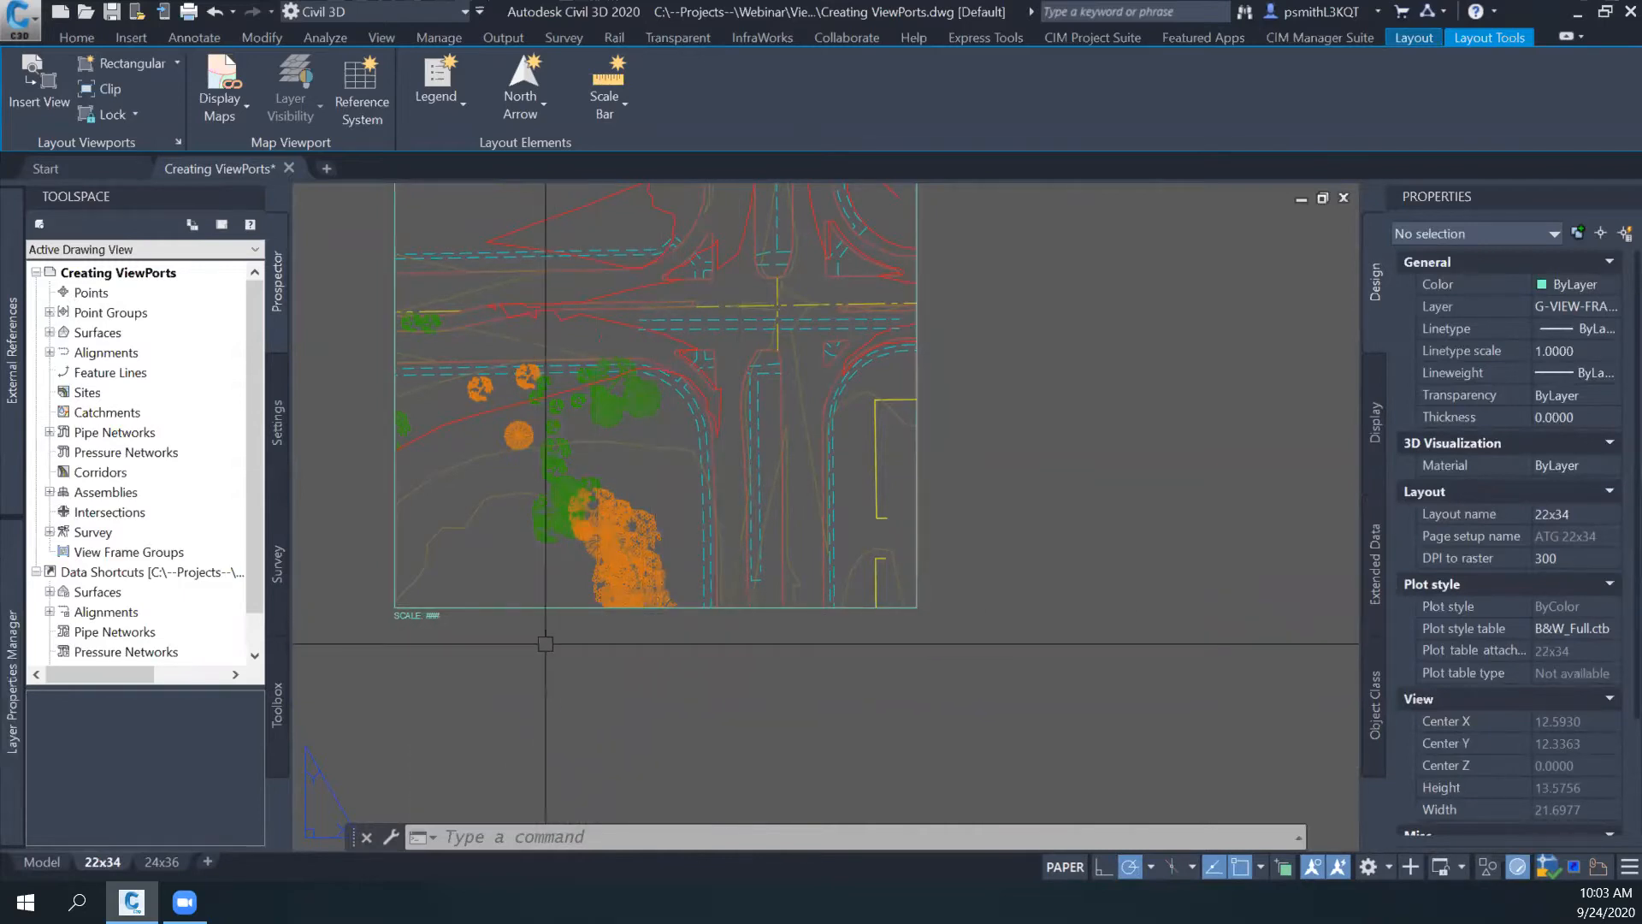
- Inspect the SCALE label text below the viewport's lower-left corner in the text editor and close it
scroll(454, 629, "up", 2)
scroll(399, 578, "up", 4)
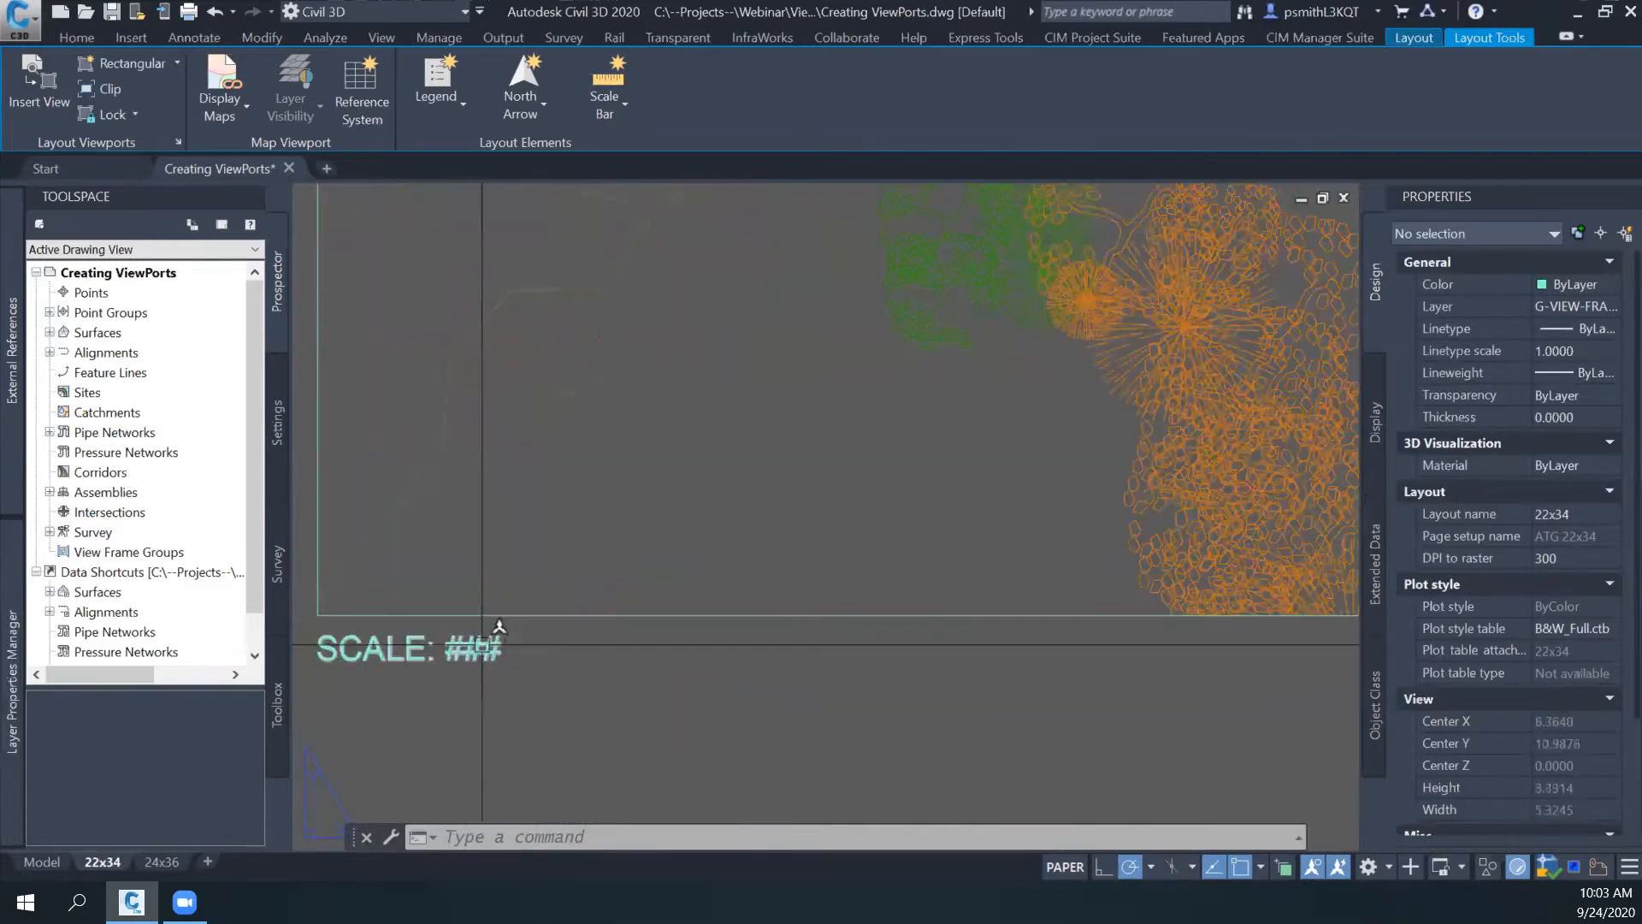
double_click(388, 672)
scroll(479, 676, "down", 4)
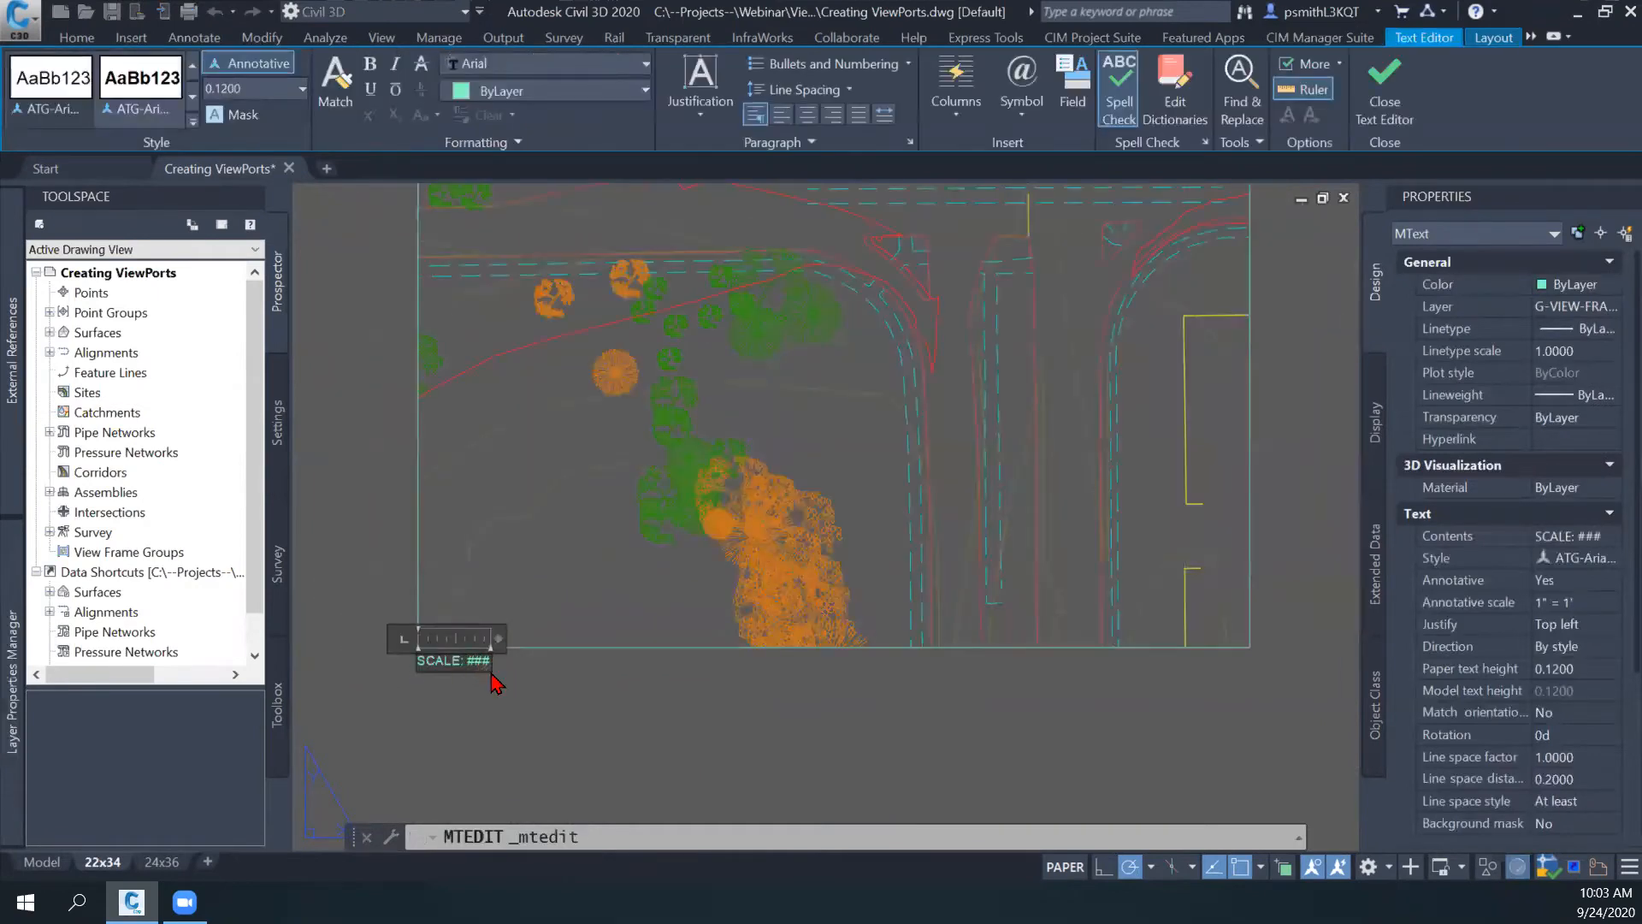
scroll(573, 684, "down", 2)
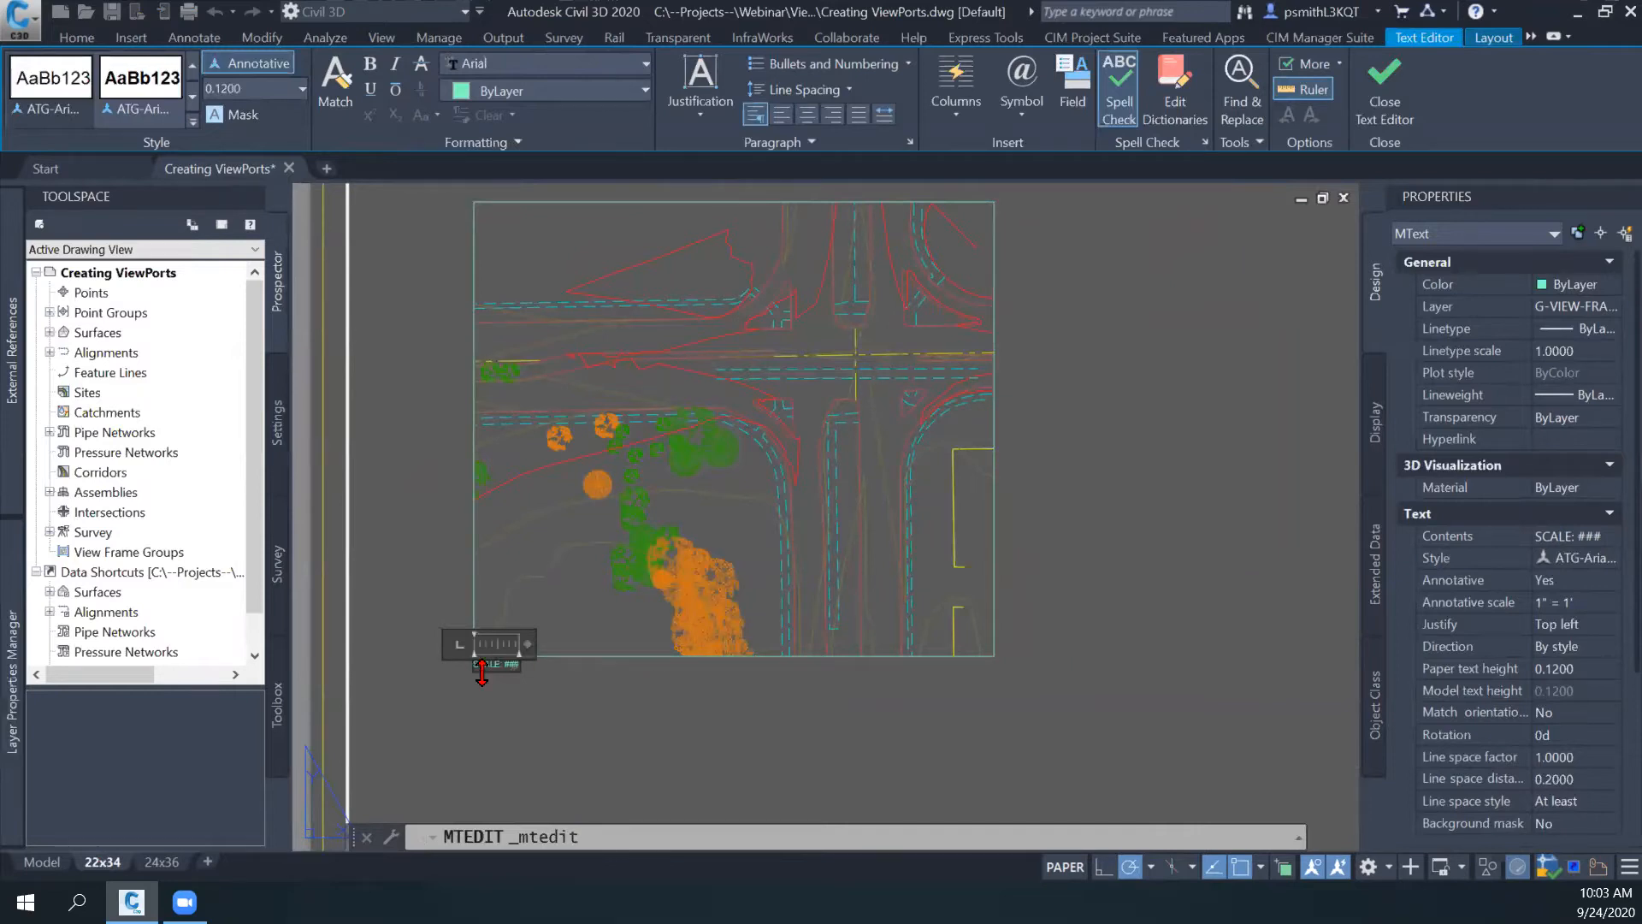
scroll(482, 673, "up", 6)
scroll(711, 664, "down", 2)
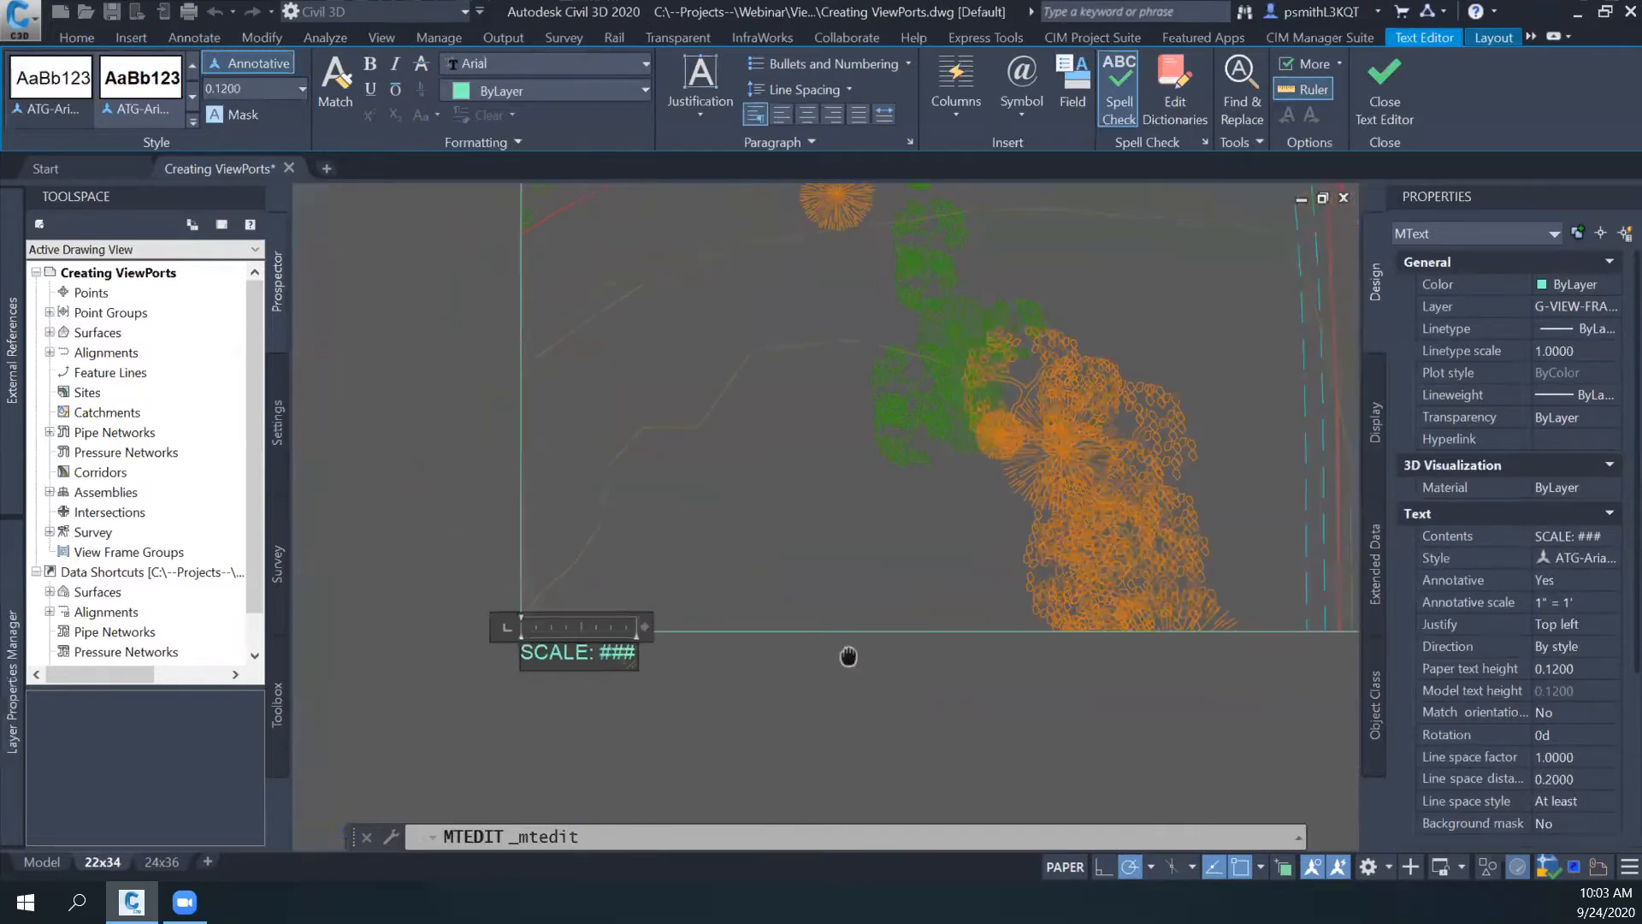
middle_click_drag(846, 659, 794, 680)
left_click(733, 707)
scroll(831, 708, "down", 2)
middle_click_drag(977, 663, 805, 723)
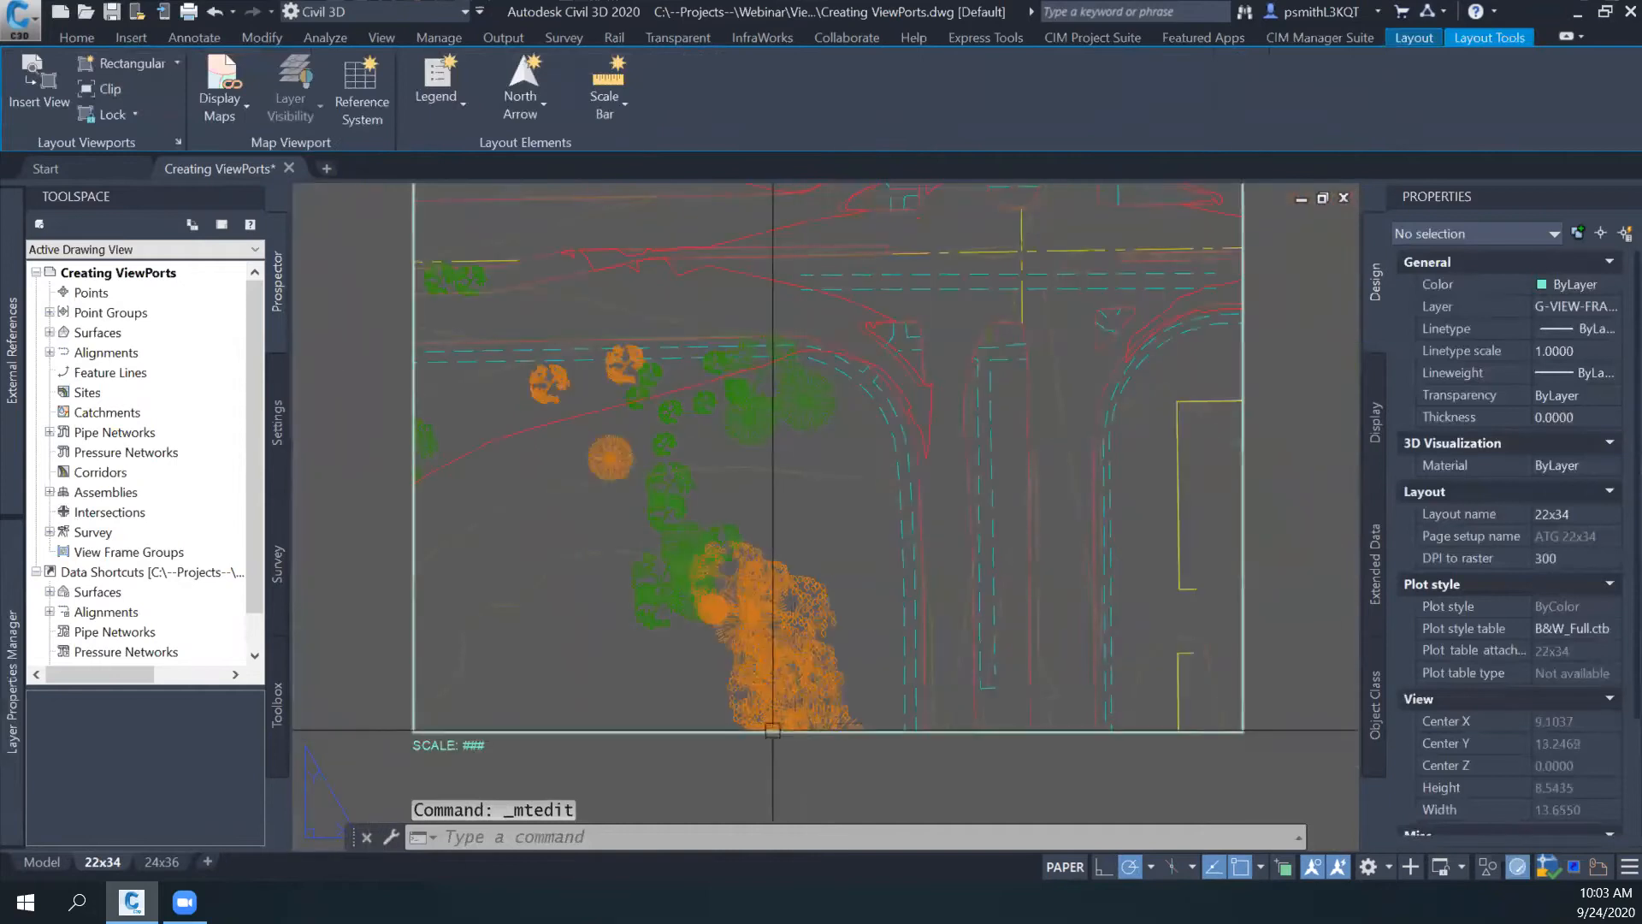
- Check the viewport's scale setting and the ### placeholder in the SCALE label below it
left_click(805, 727)
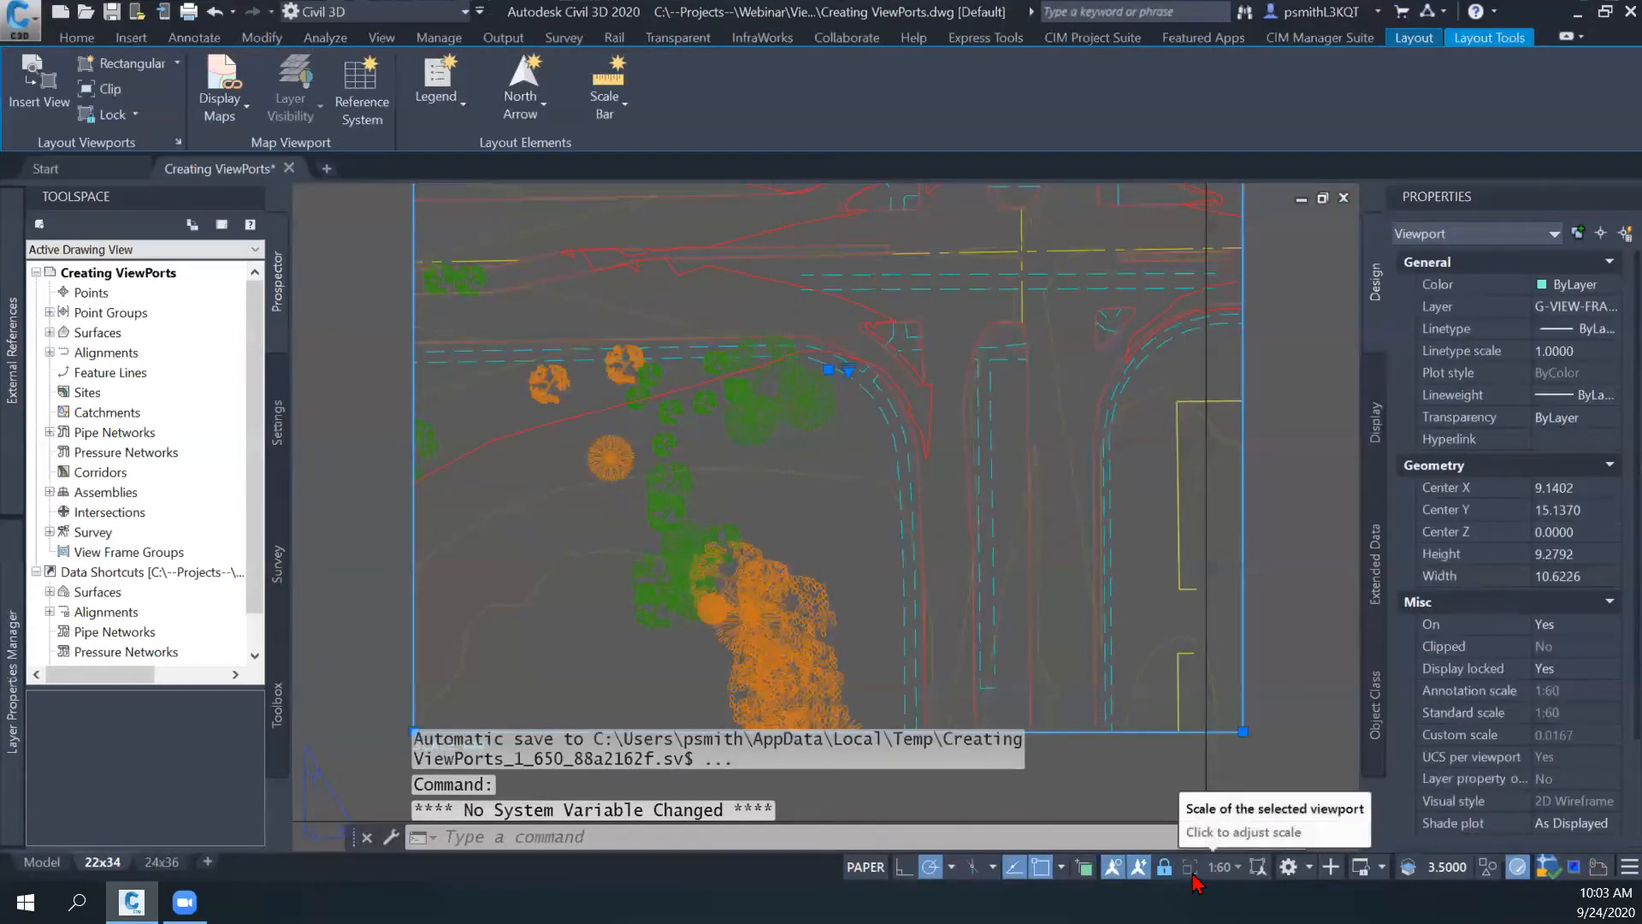
key("Escape")
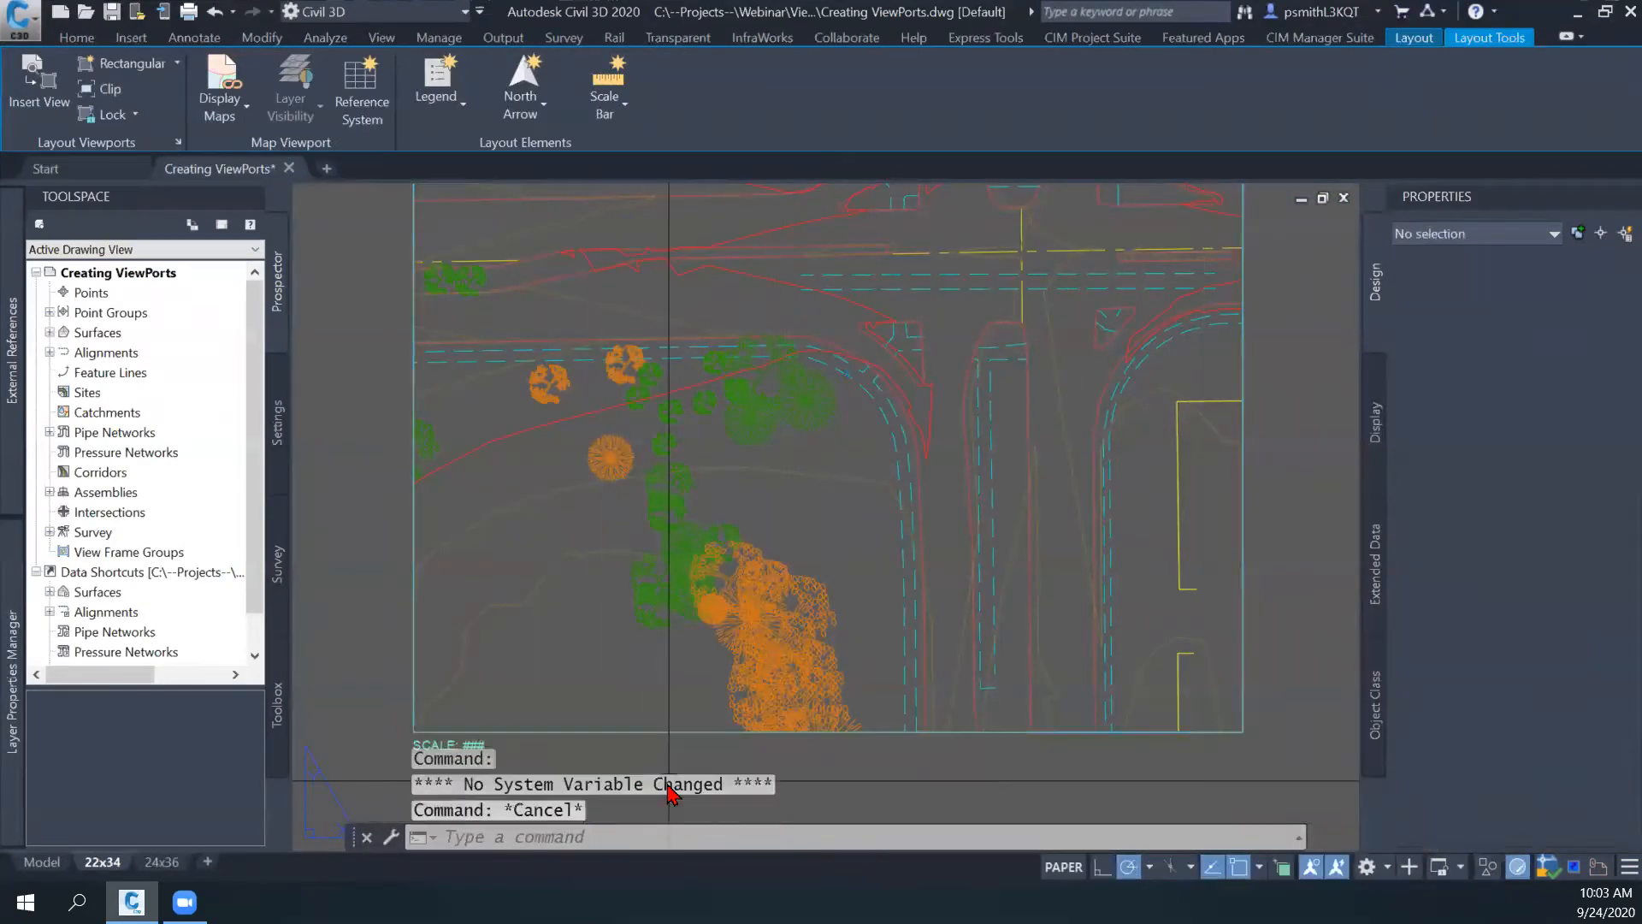
scroll(513, 716, "up", 3)
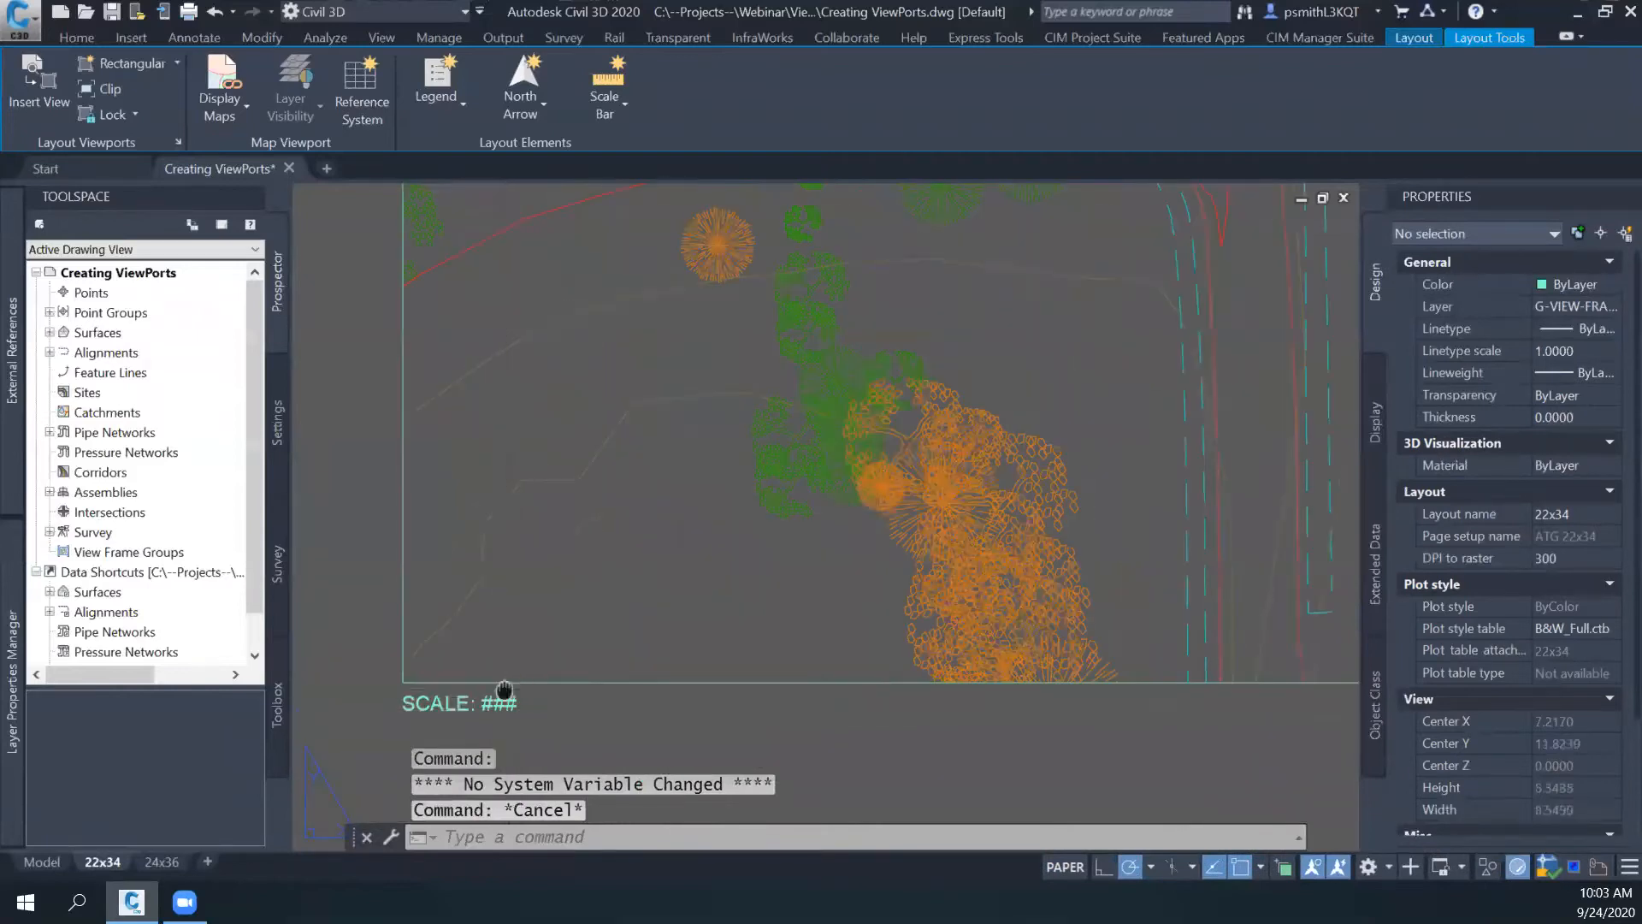
middle_click_drag(505, 696, 497, 660)
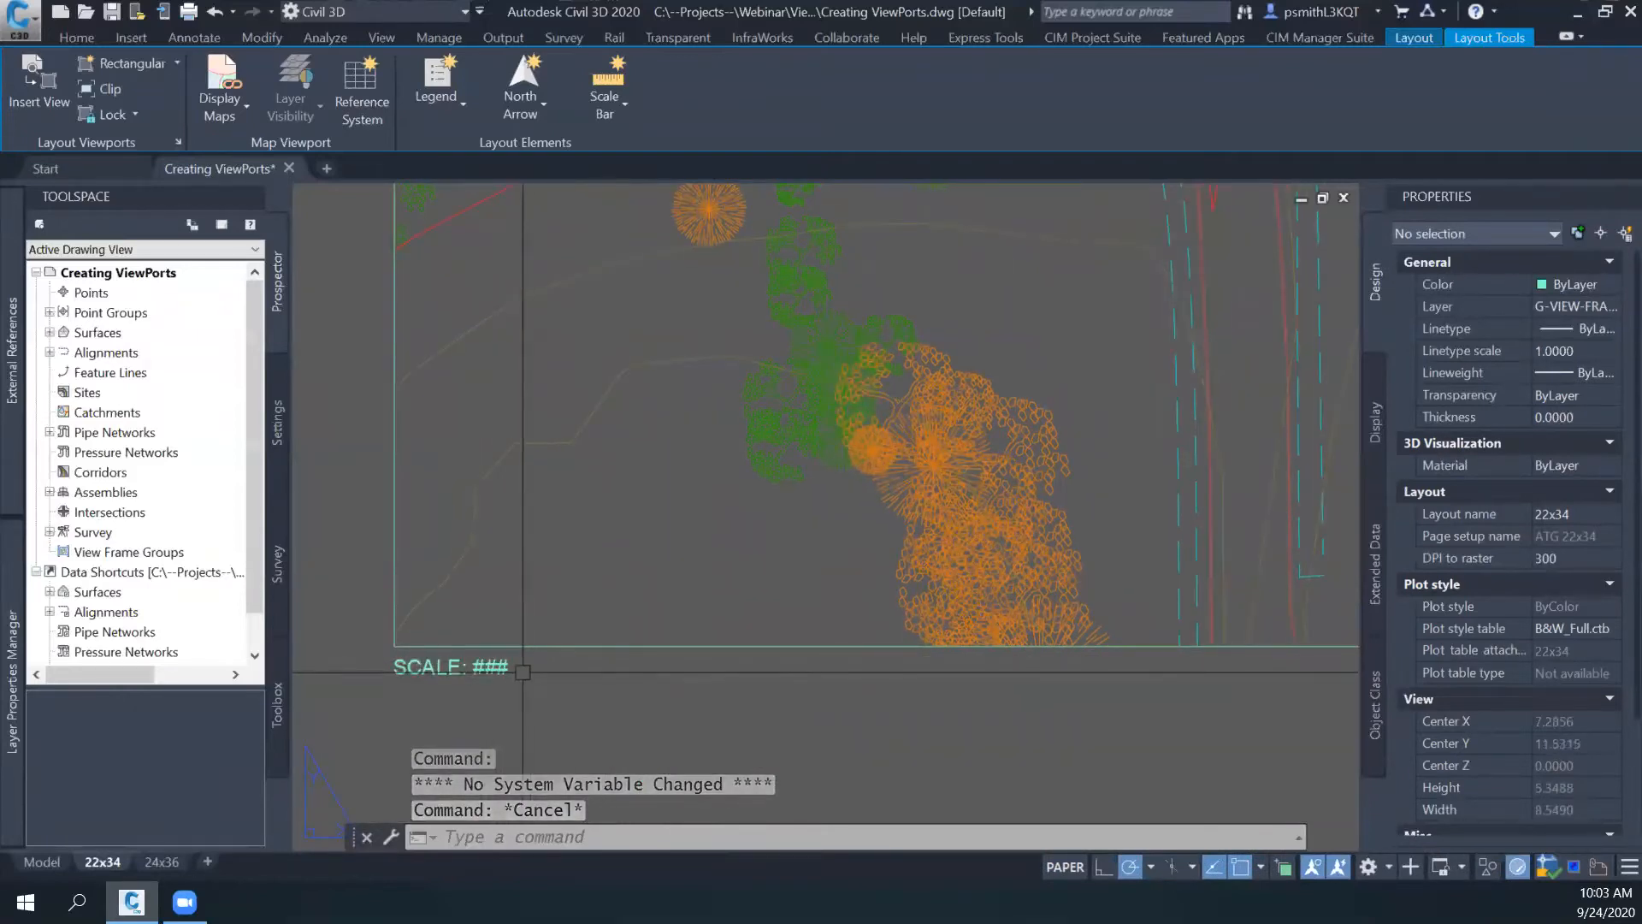
double_click(496, 667)
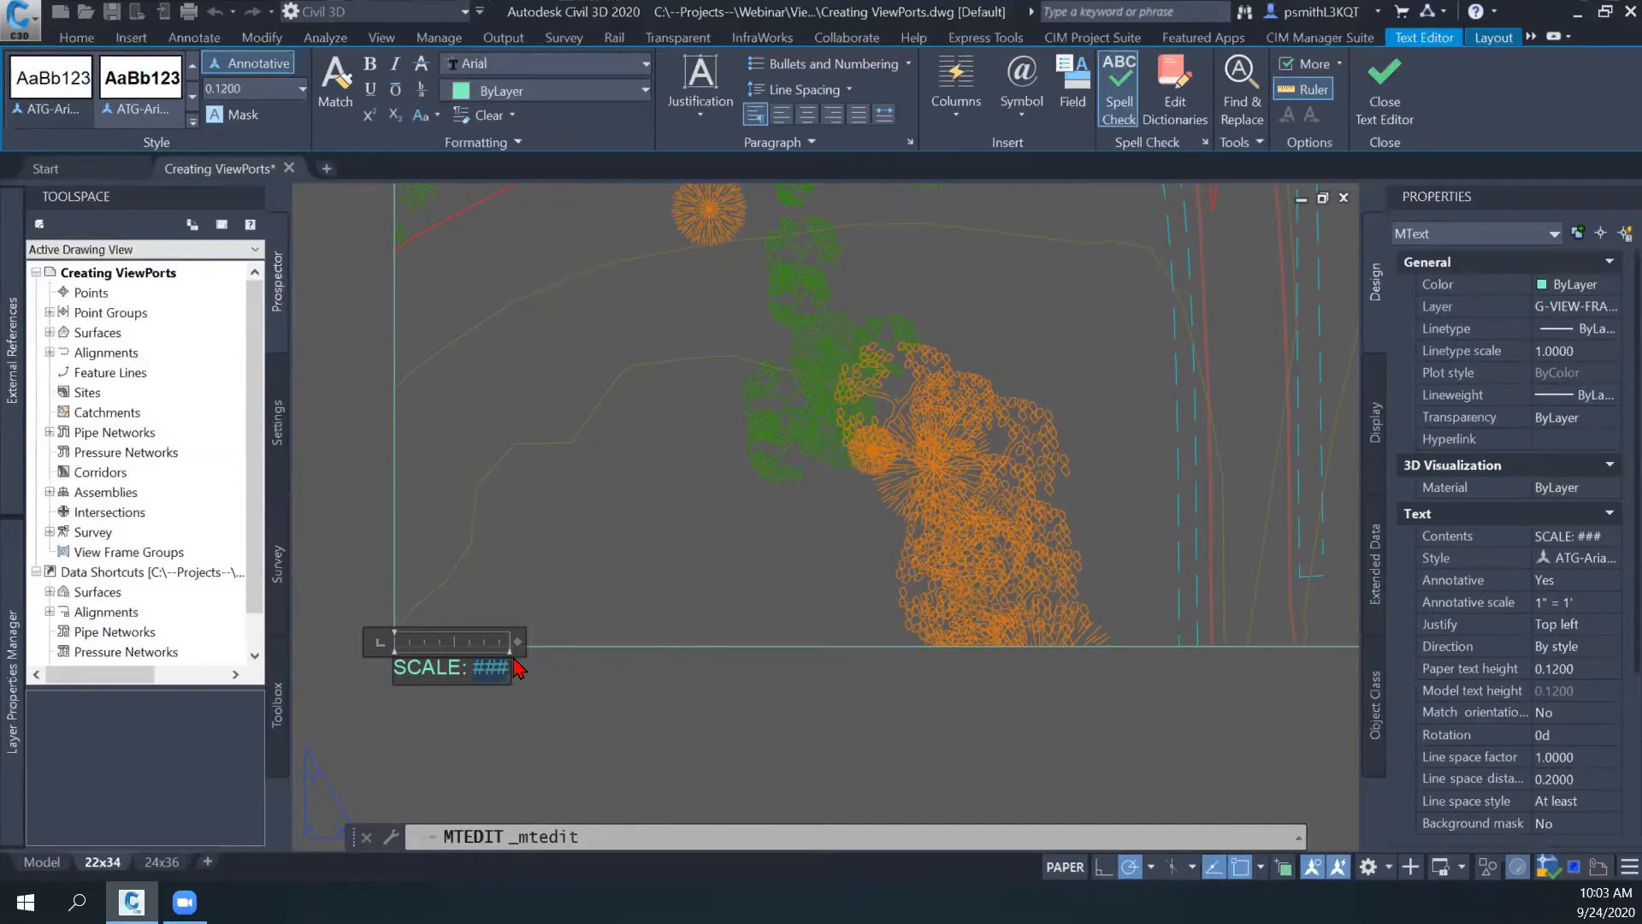
left_click(545, 699)
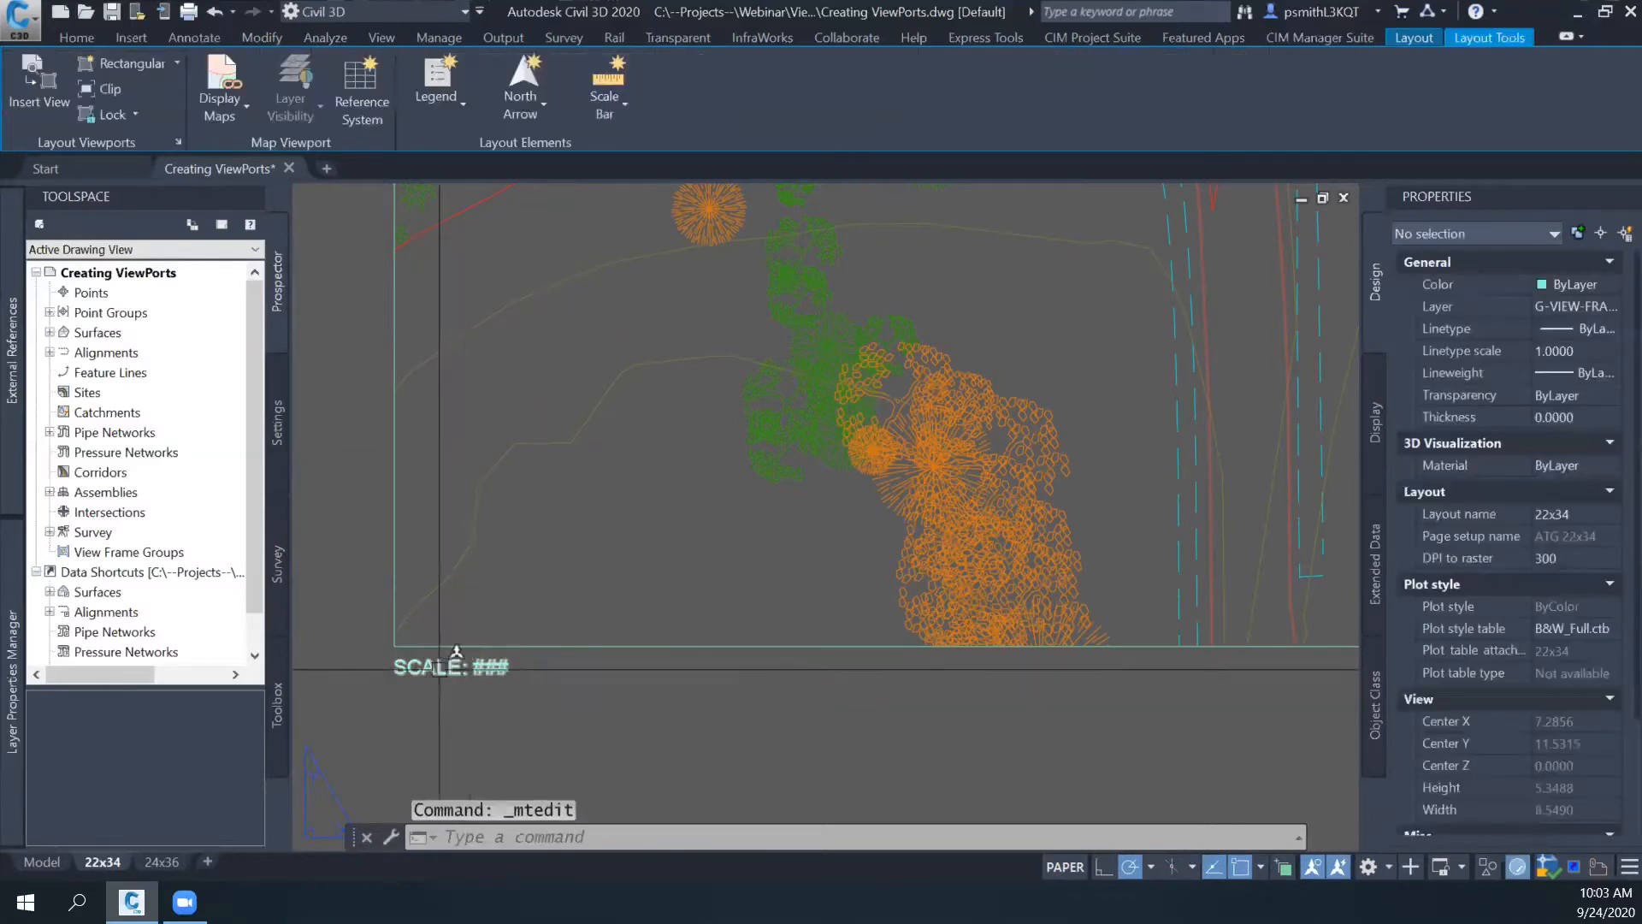
- Replace the ### placeholder in the SCALE label with an Object field from the Objects category, linked to the viewport's Standard scale with no format
double_click(478, 667)
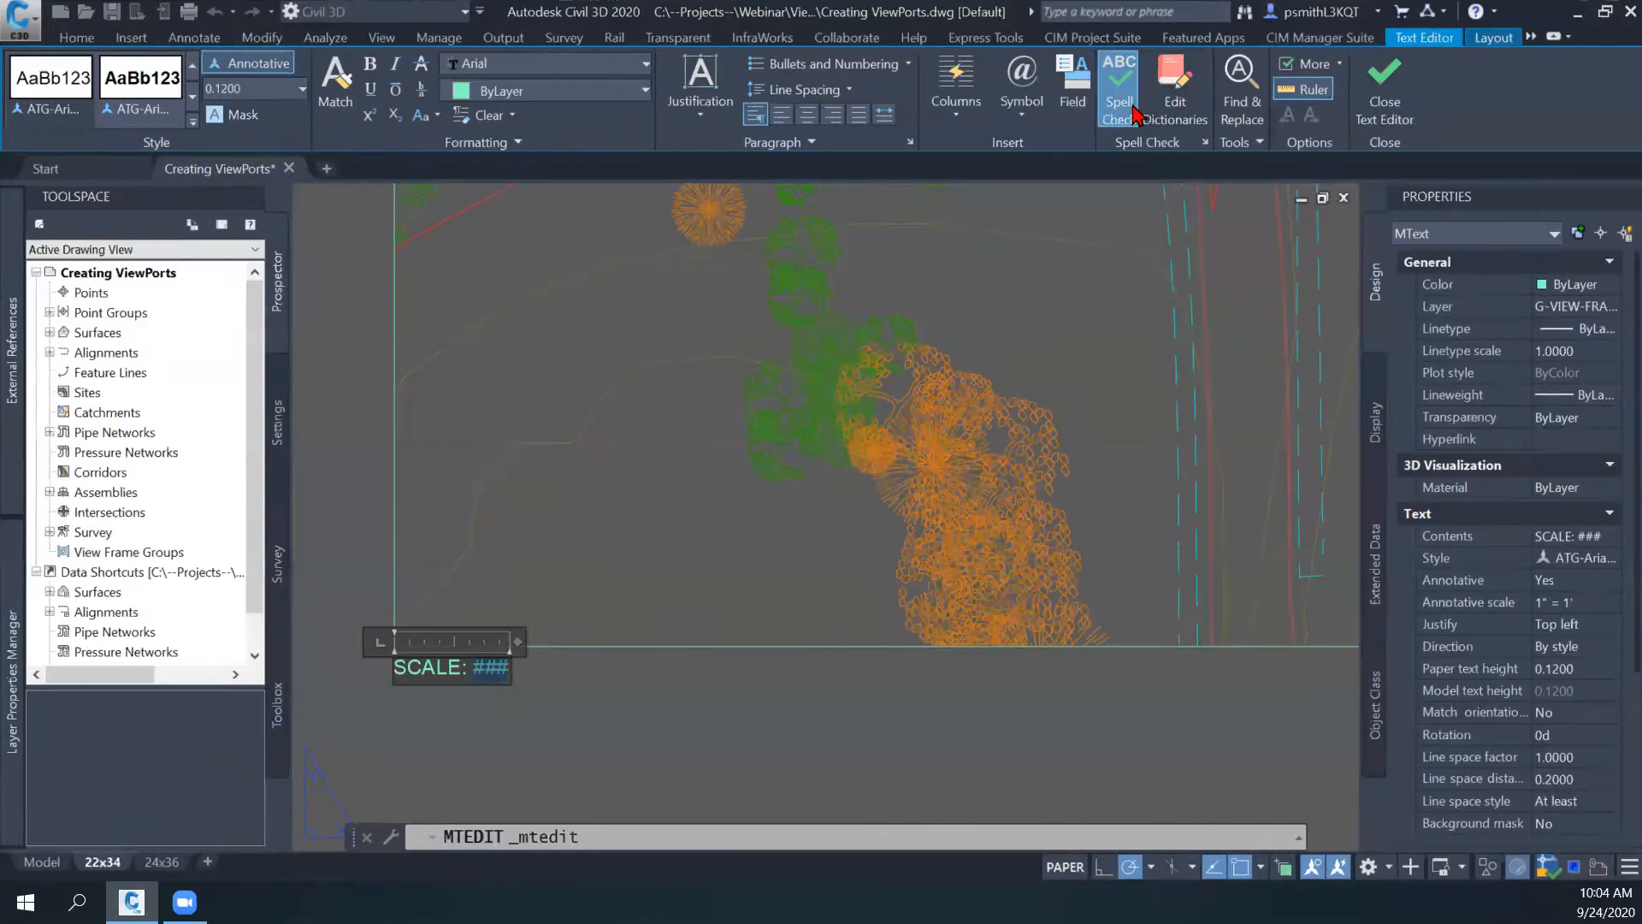
left_click(1082, 101)
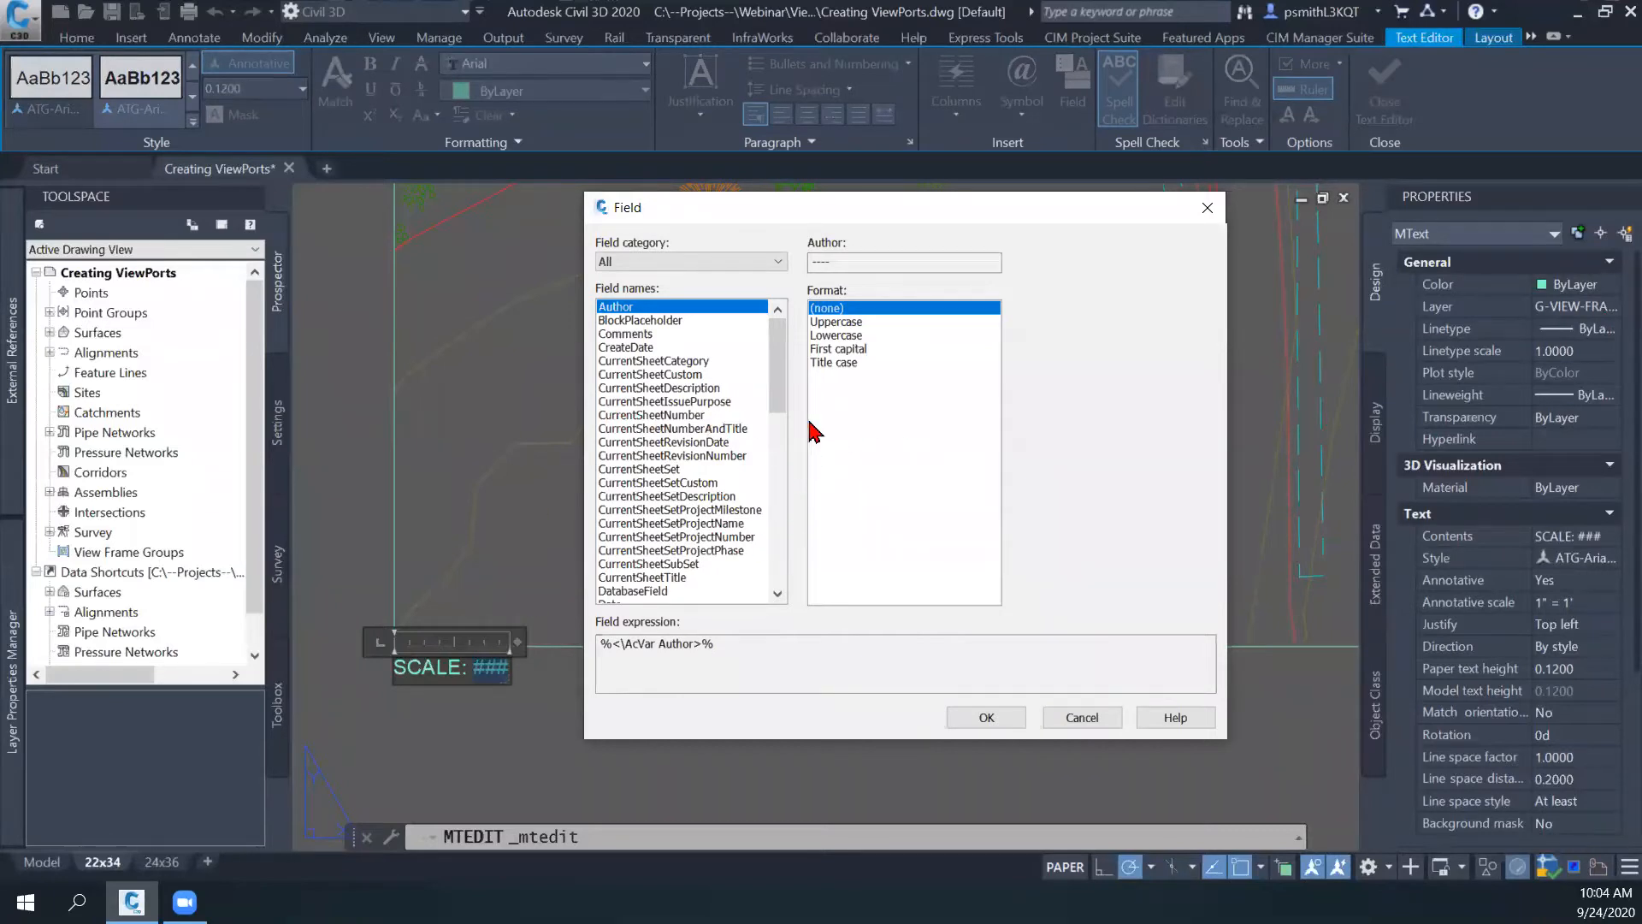
left_click(773, 266)
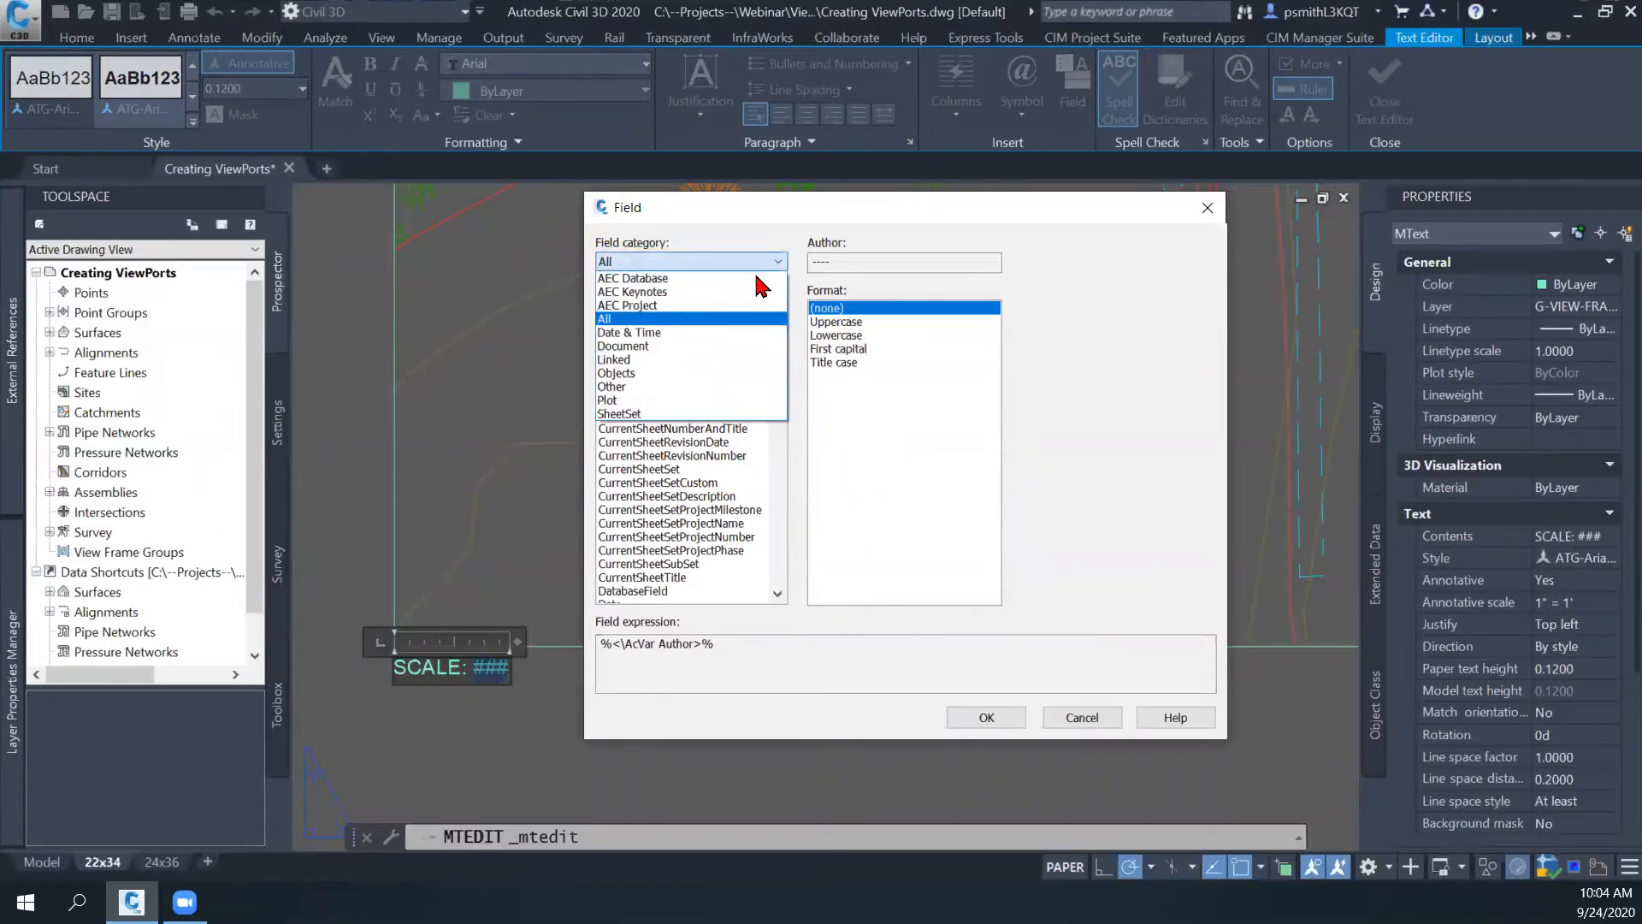
left_click(633, 367)
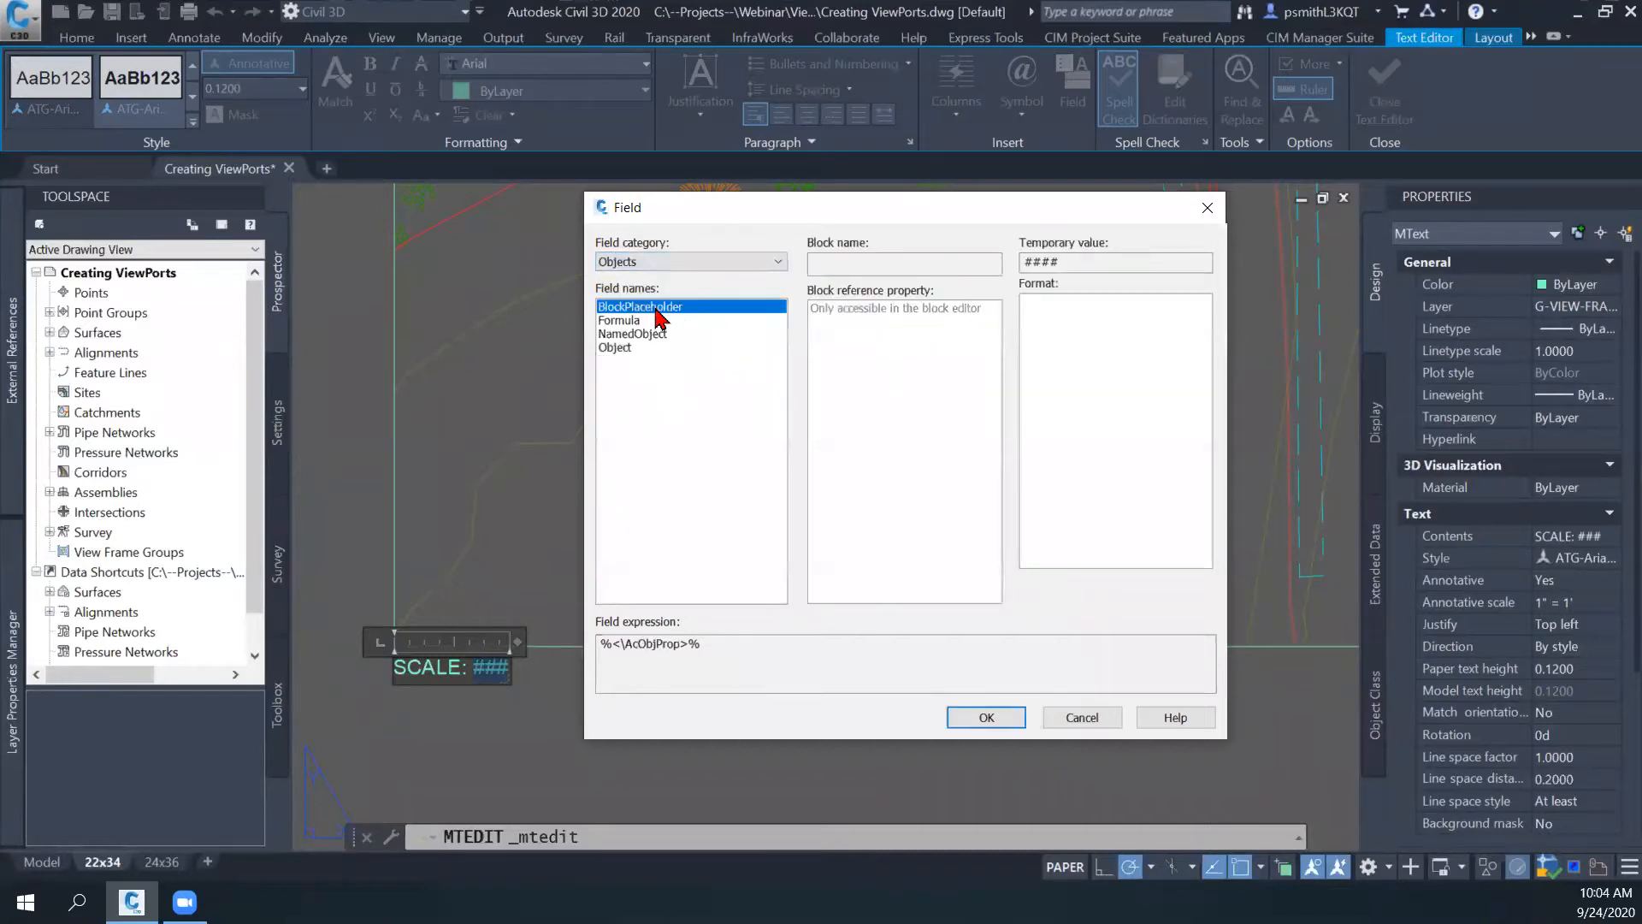
left_click(628, 349)
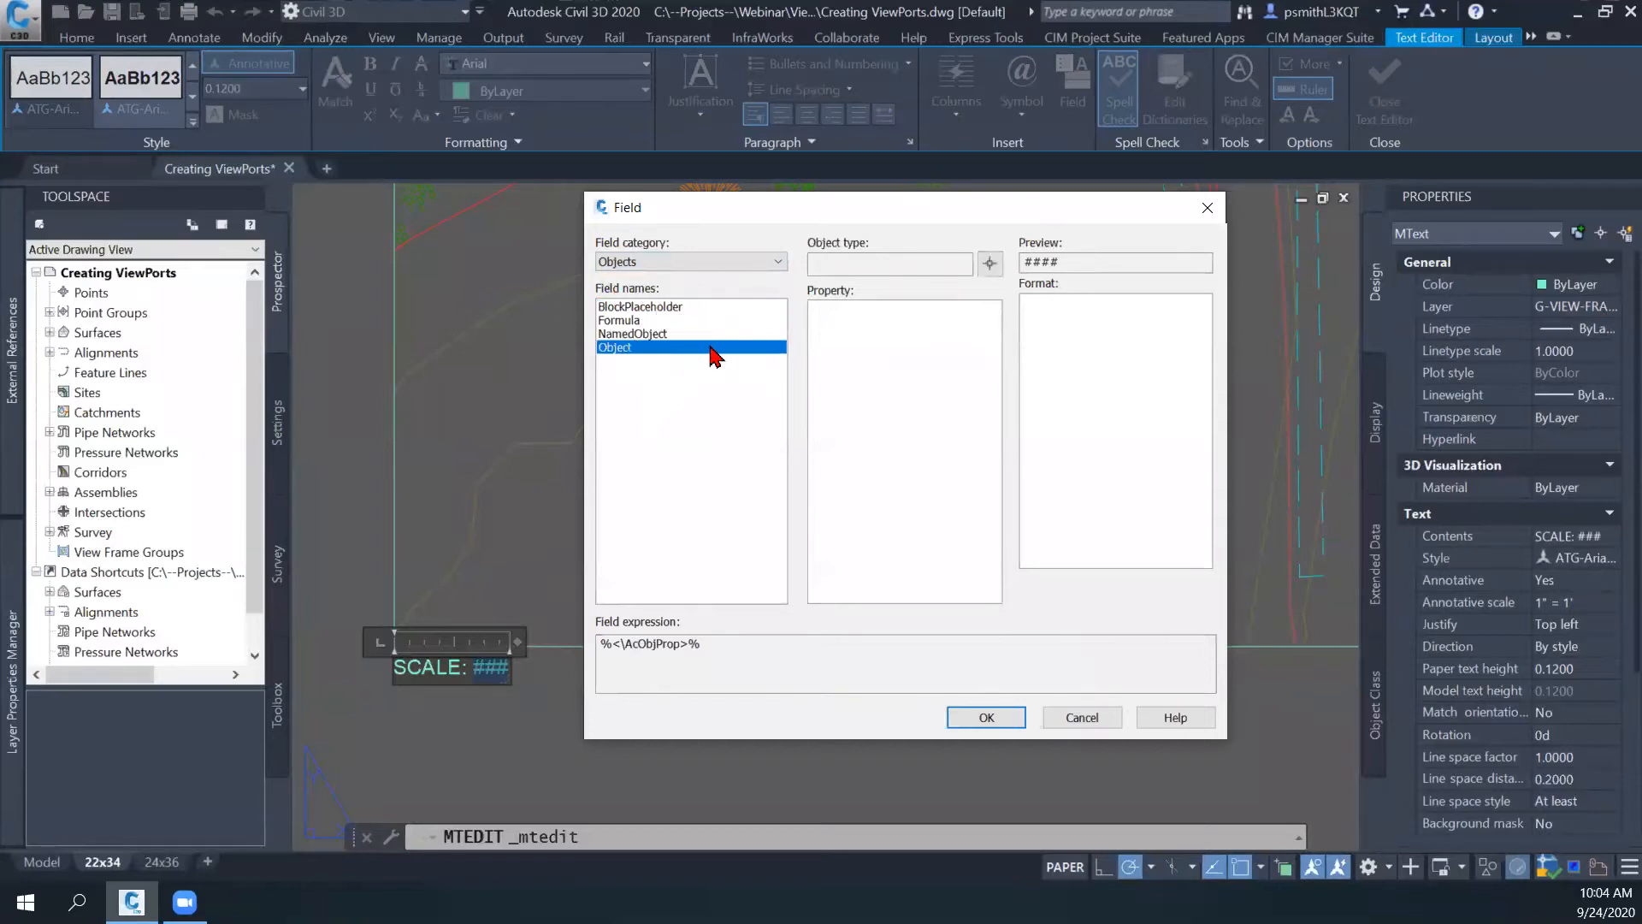
left_click(990, 265)
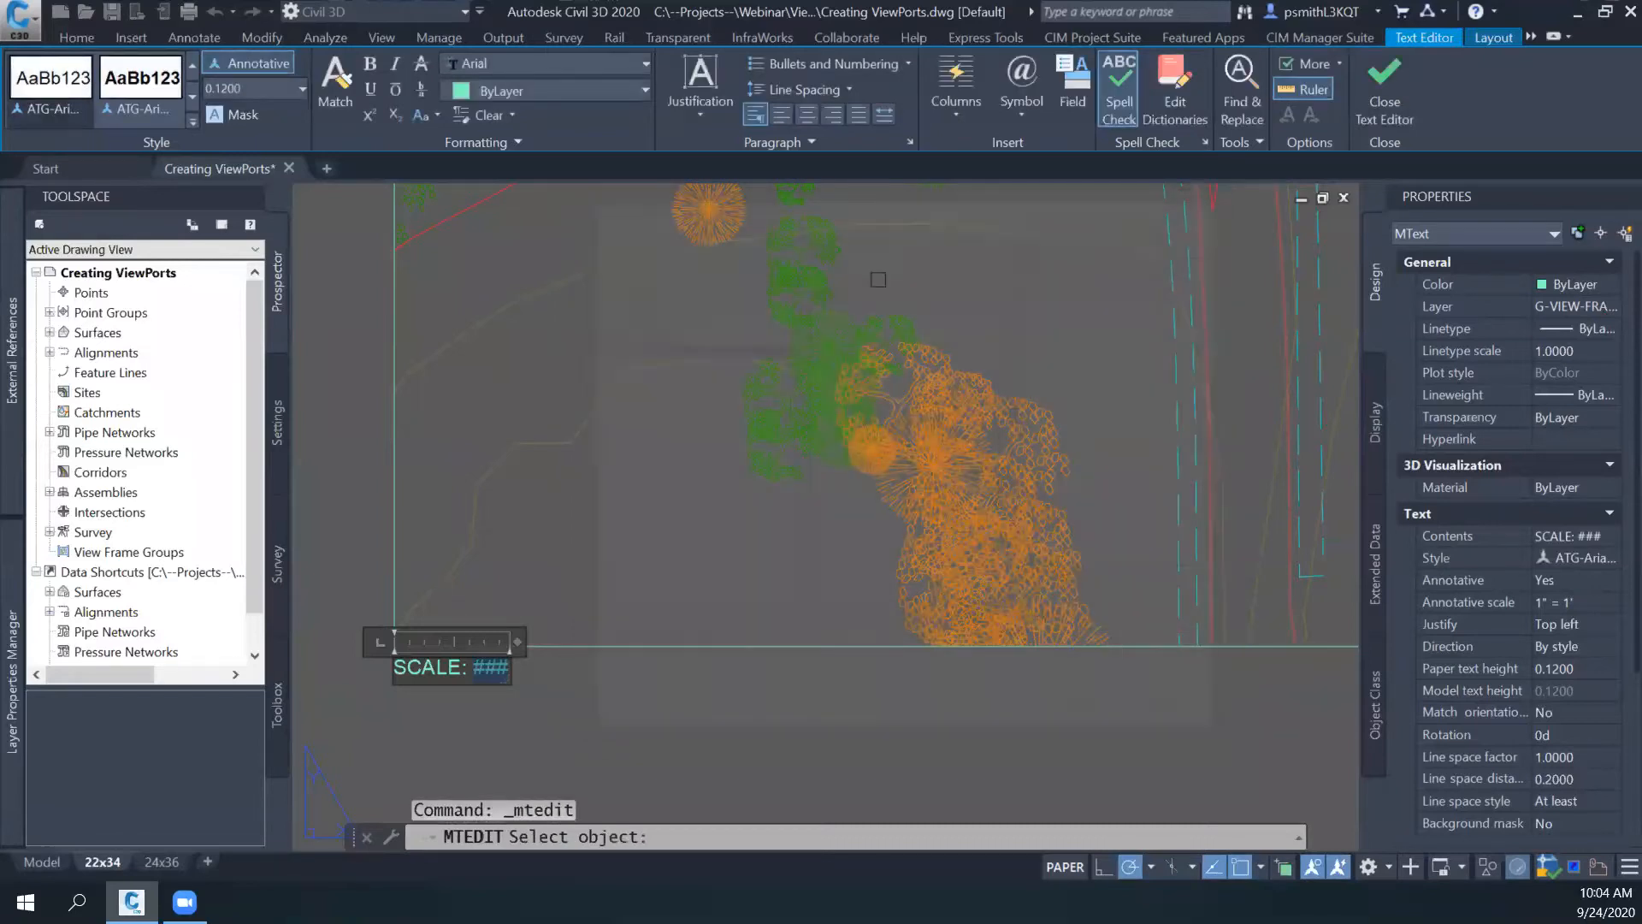
left_click(391, 340)
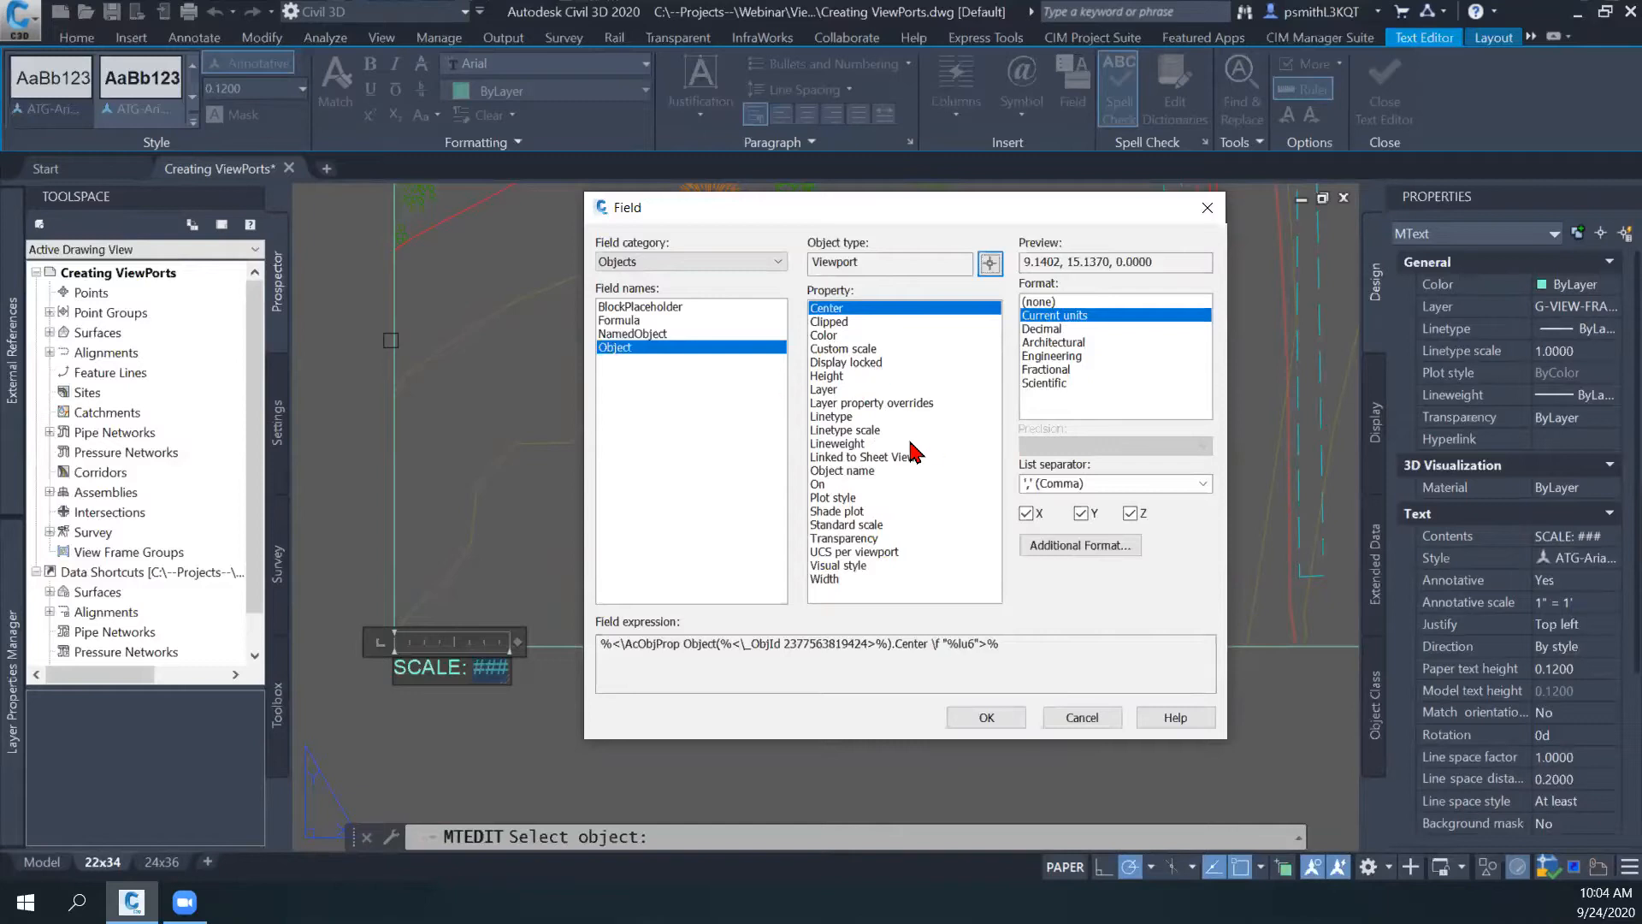
left_click(852, 525)
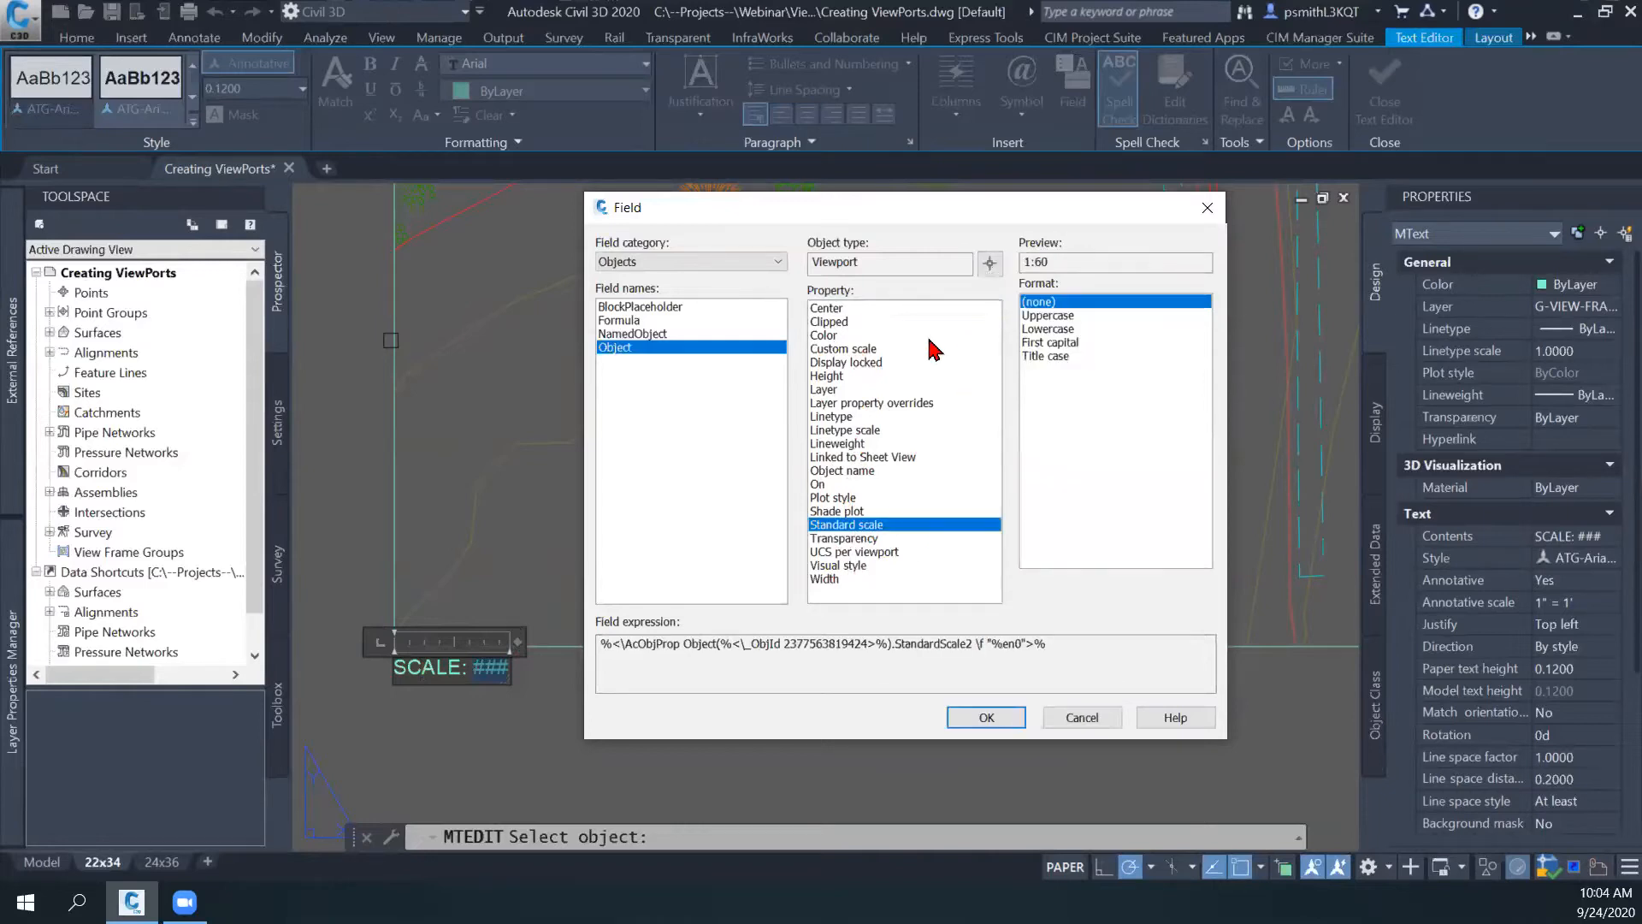
left_click(983, 717)
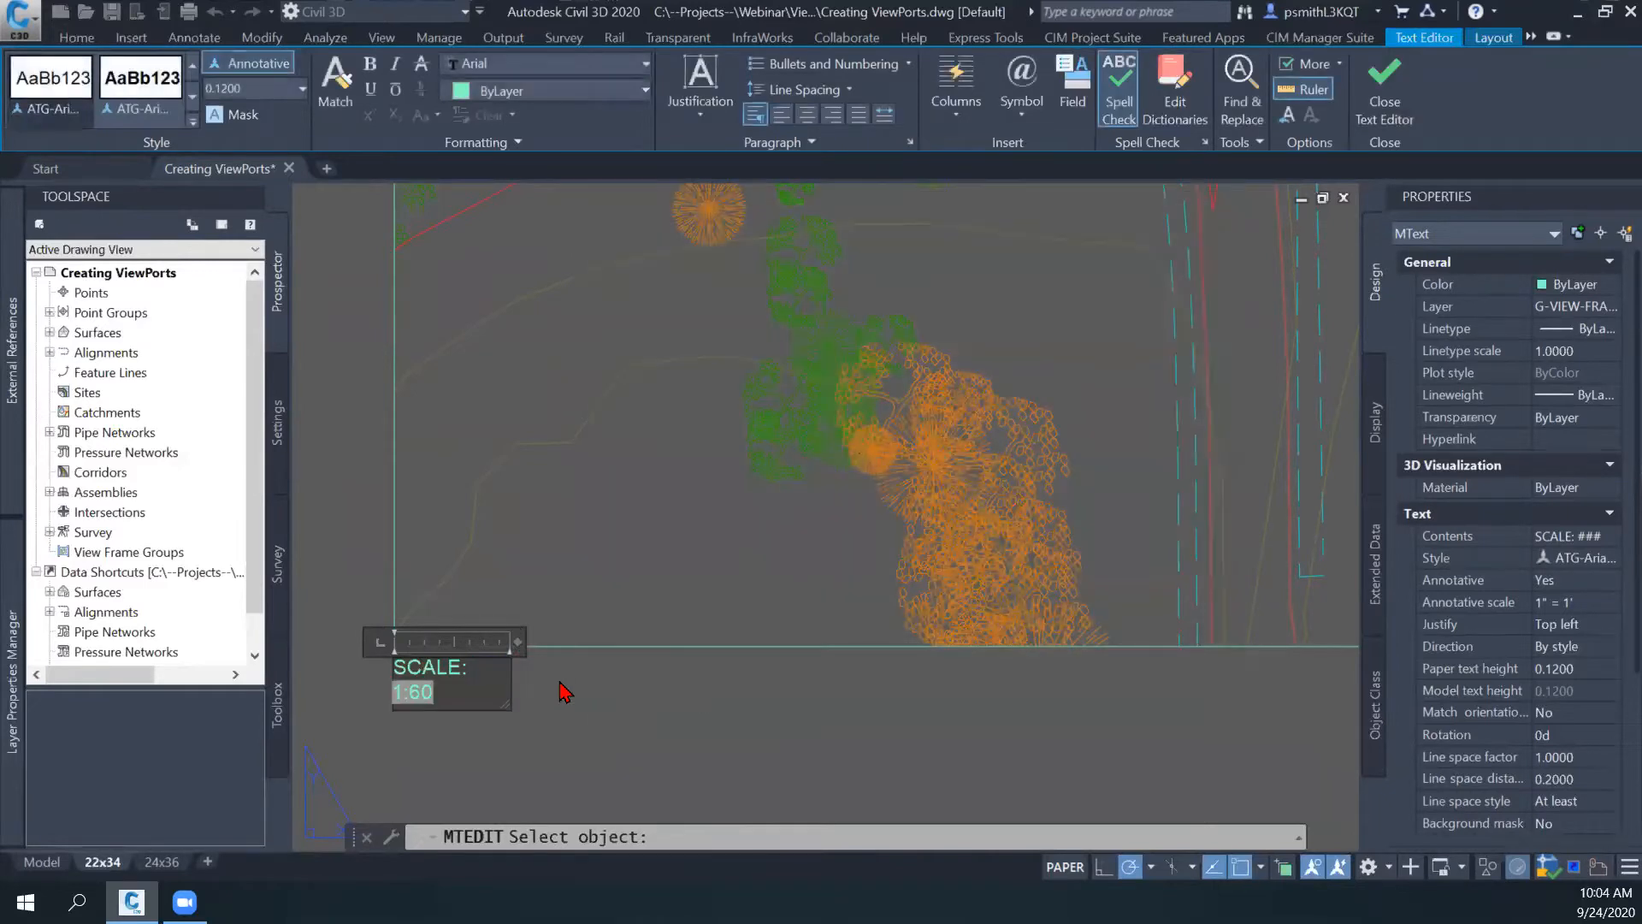
- Widen the SCALE label's text box so the text fits on one line, and finish editing
left_click_drag(523, 638, 547, 638)
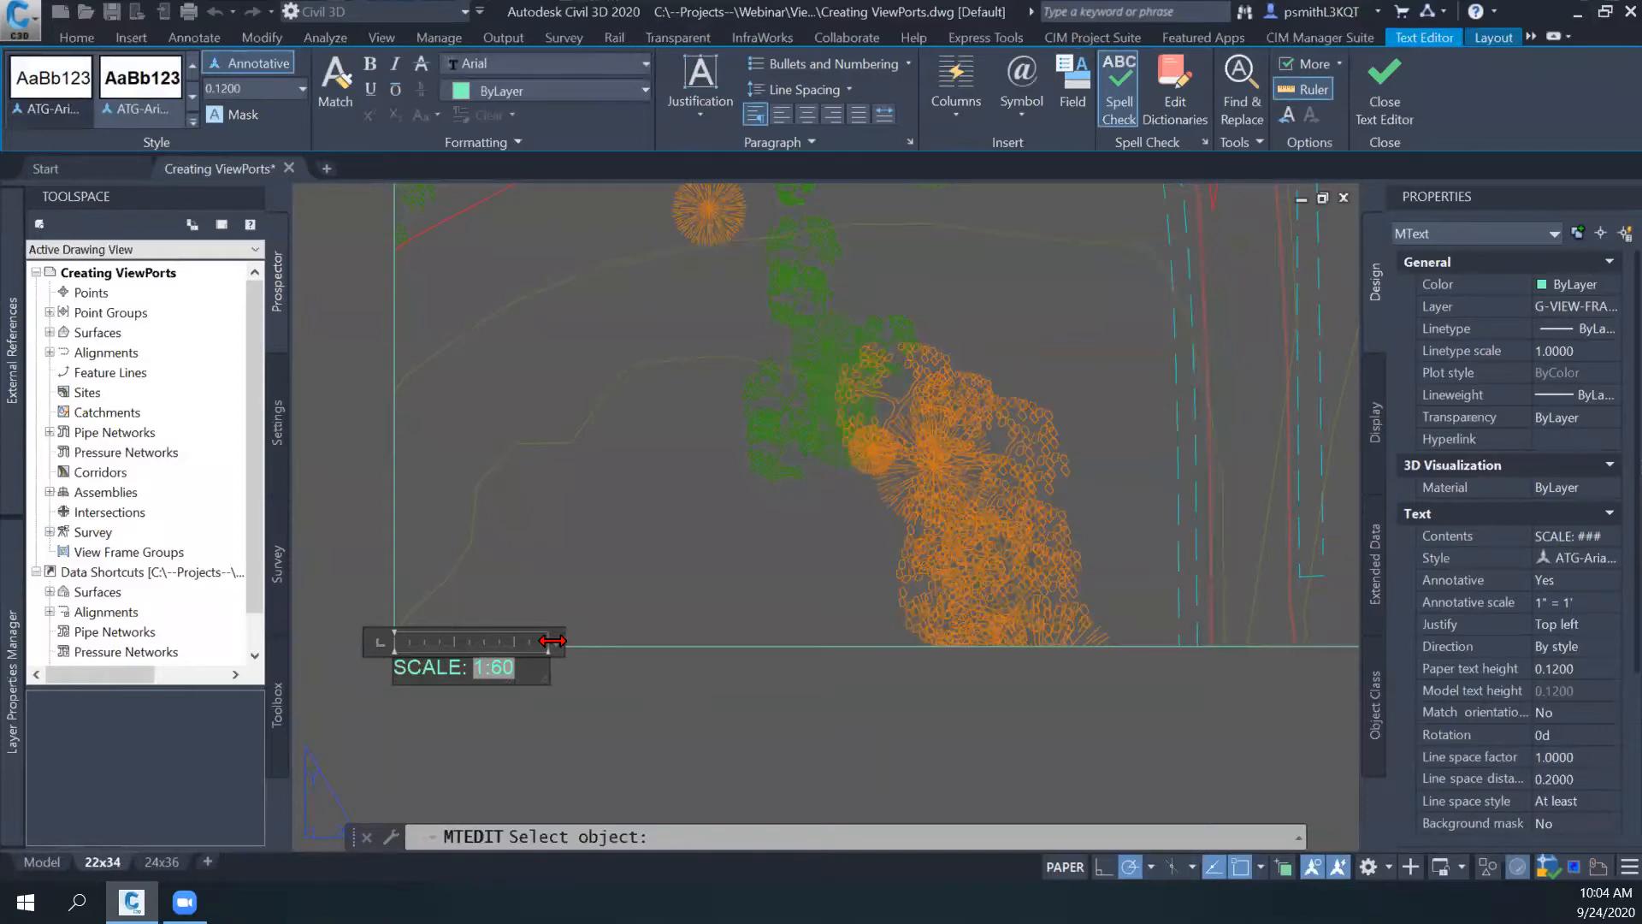
left_click(647, 687)
scroll(631, 697, "down", 3)
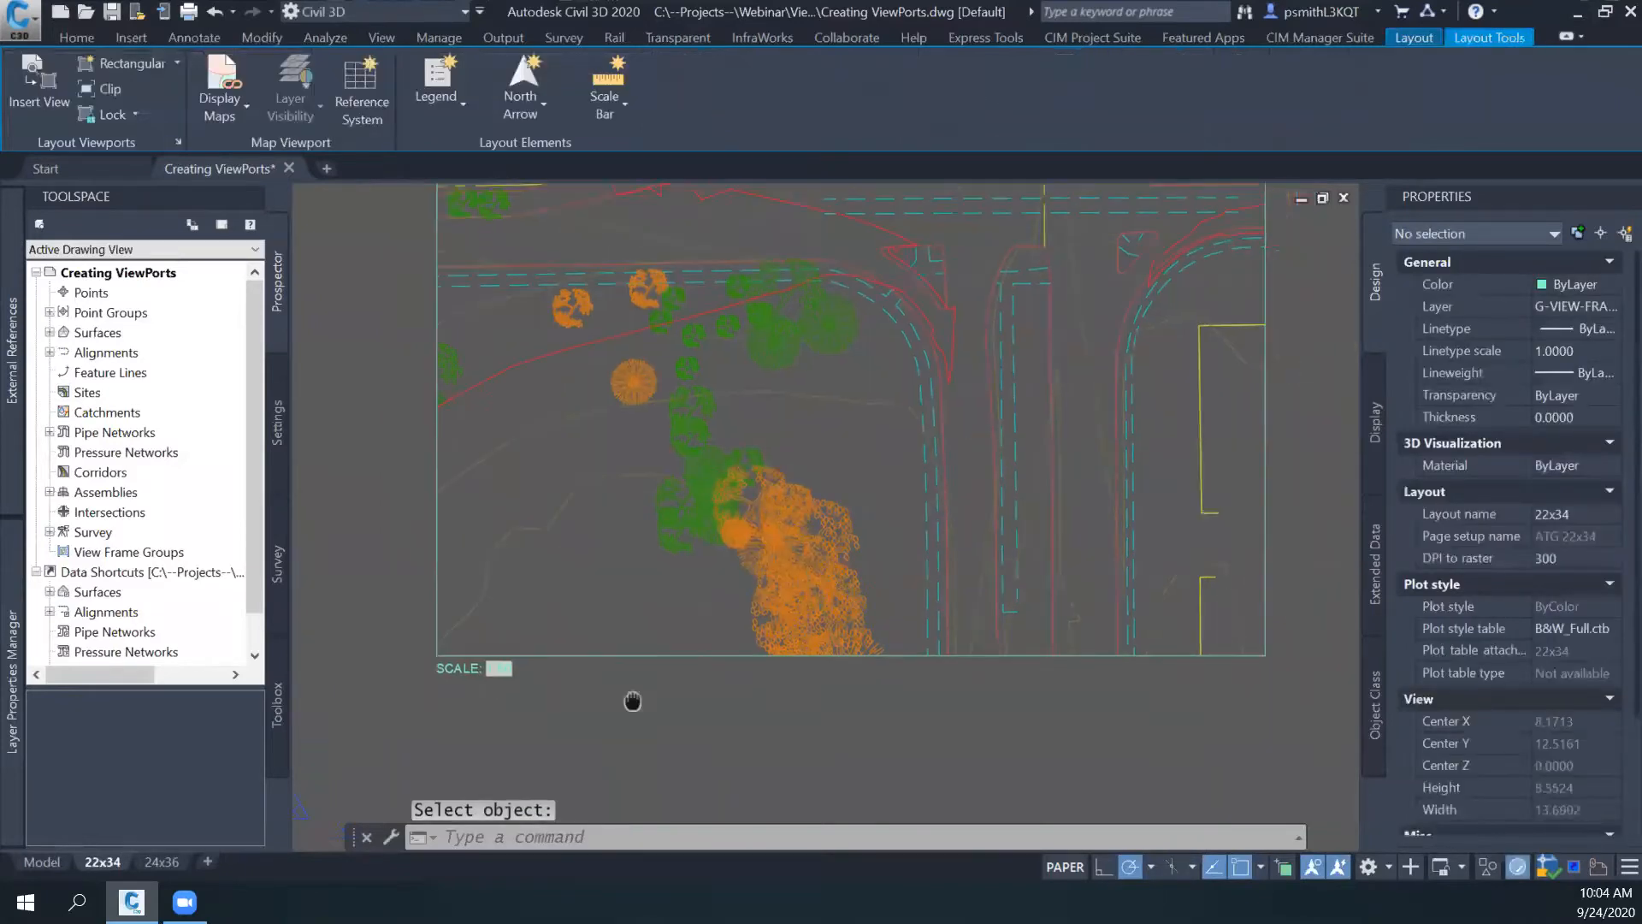
- Unlock the viewport and set its scale to 1:50
left_click(608, 643)
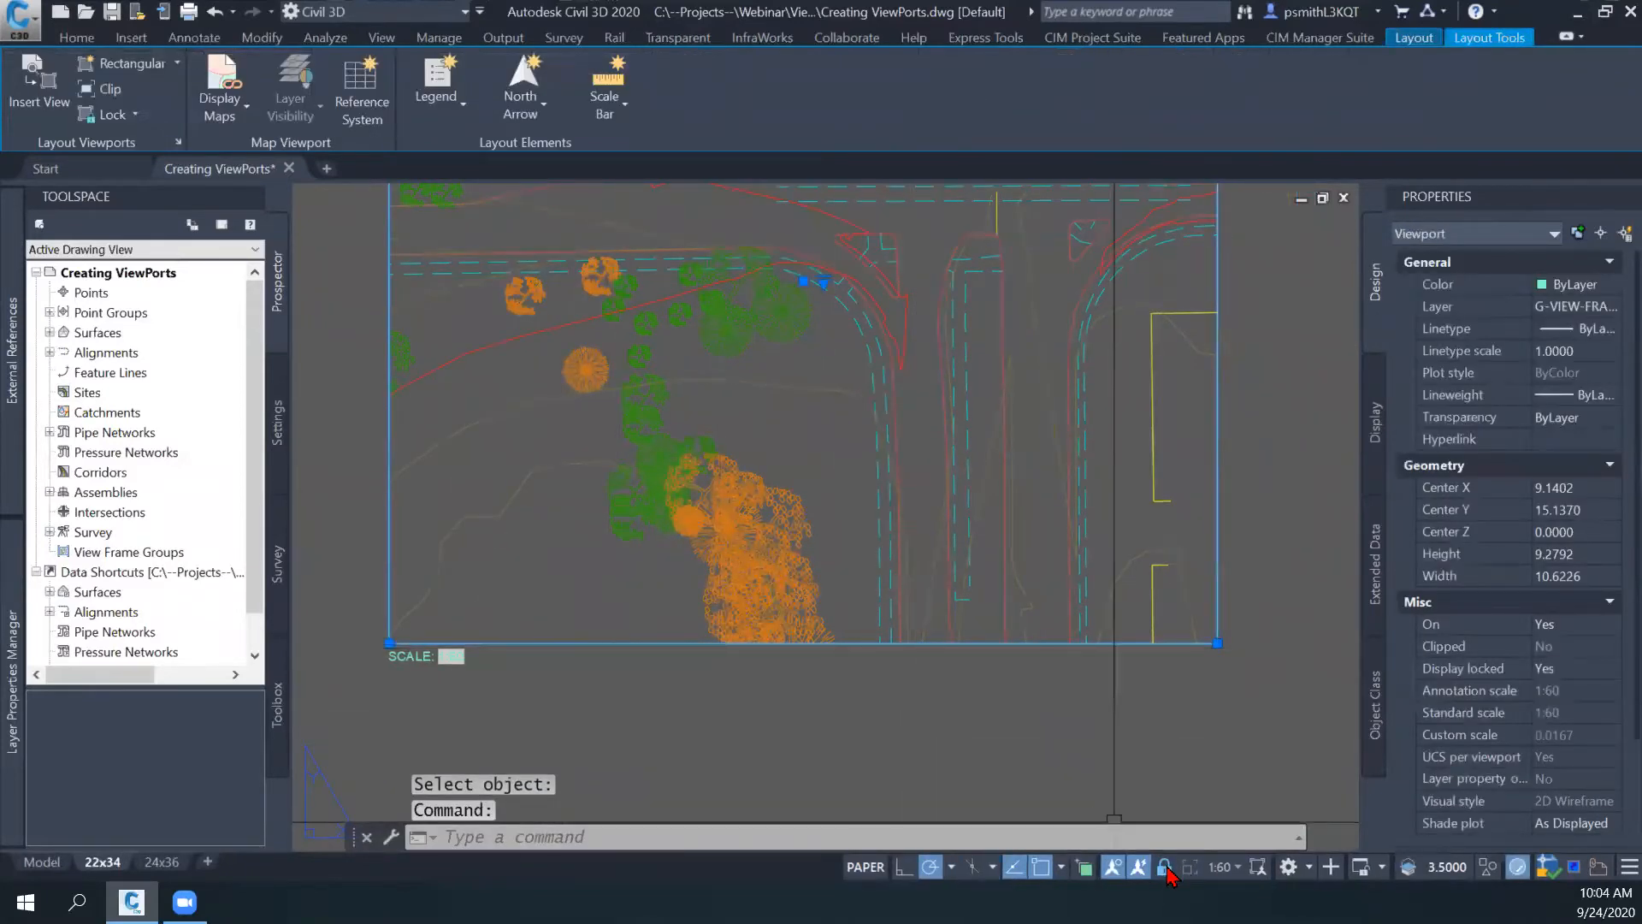
left_click(1234, 868)
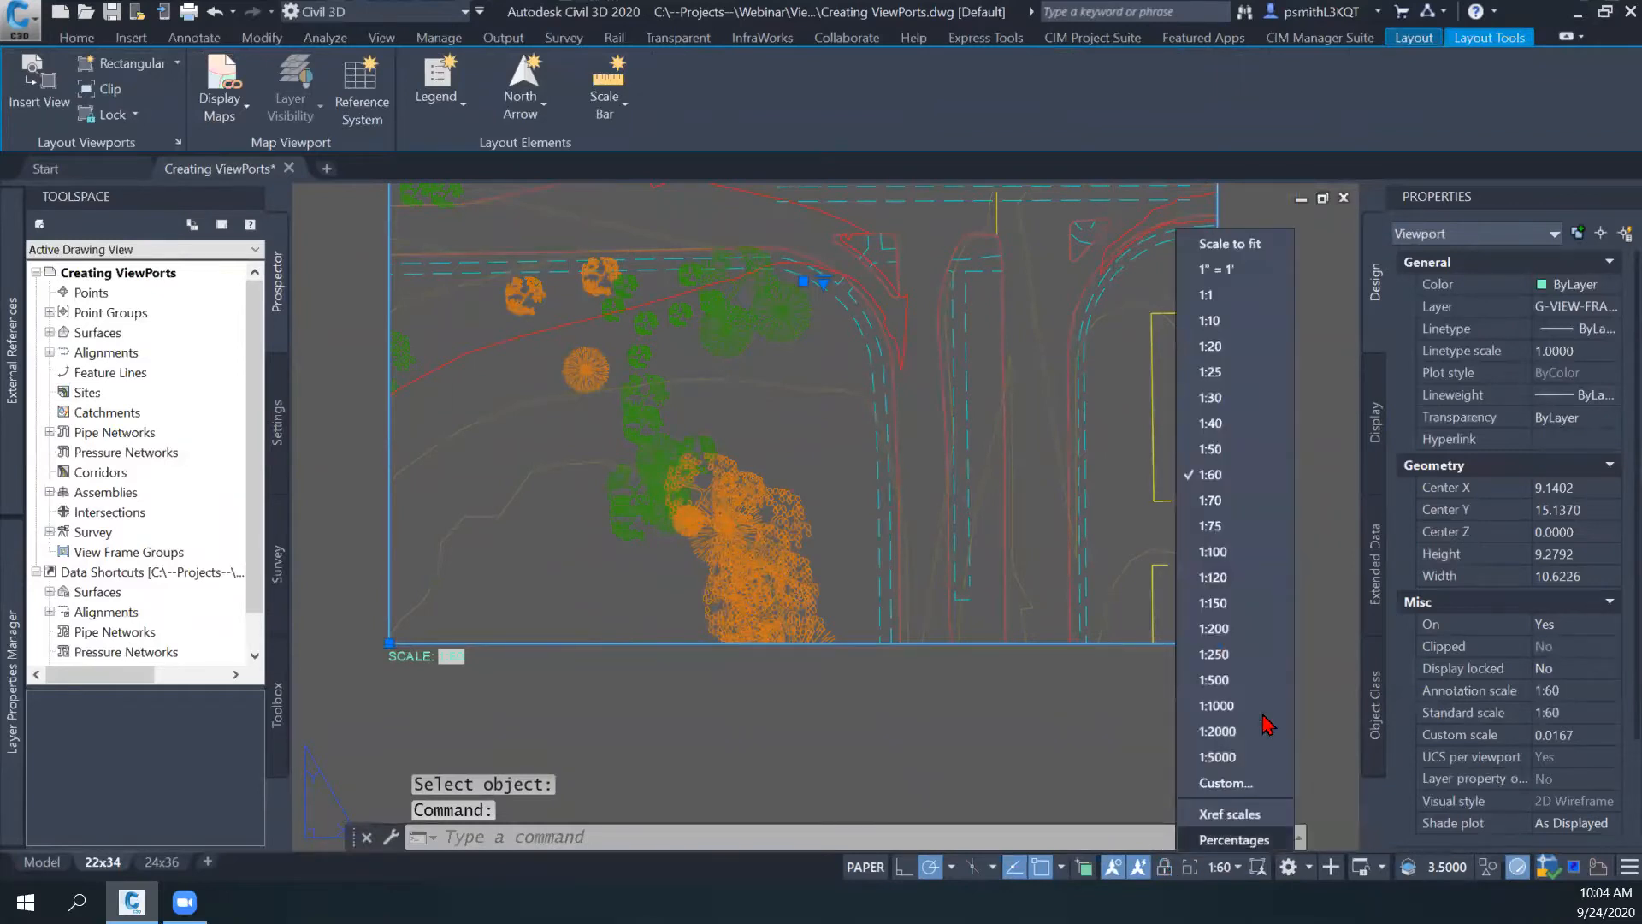
left_click(1242, 453)
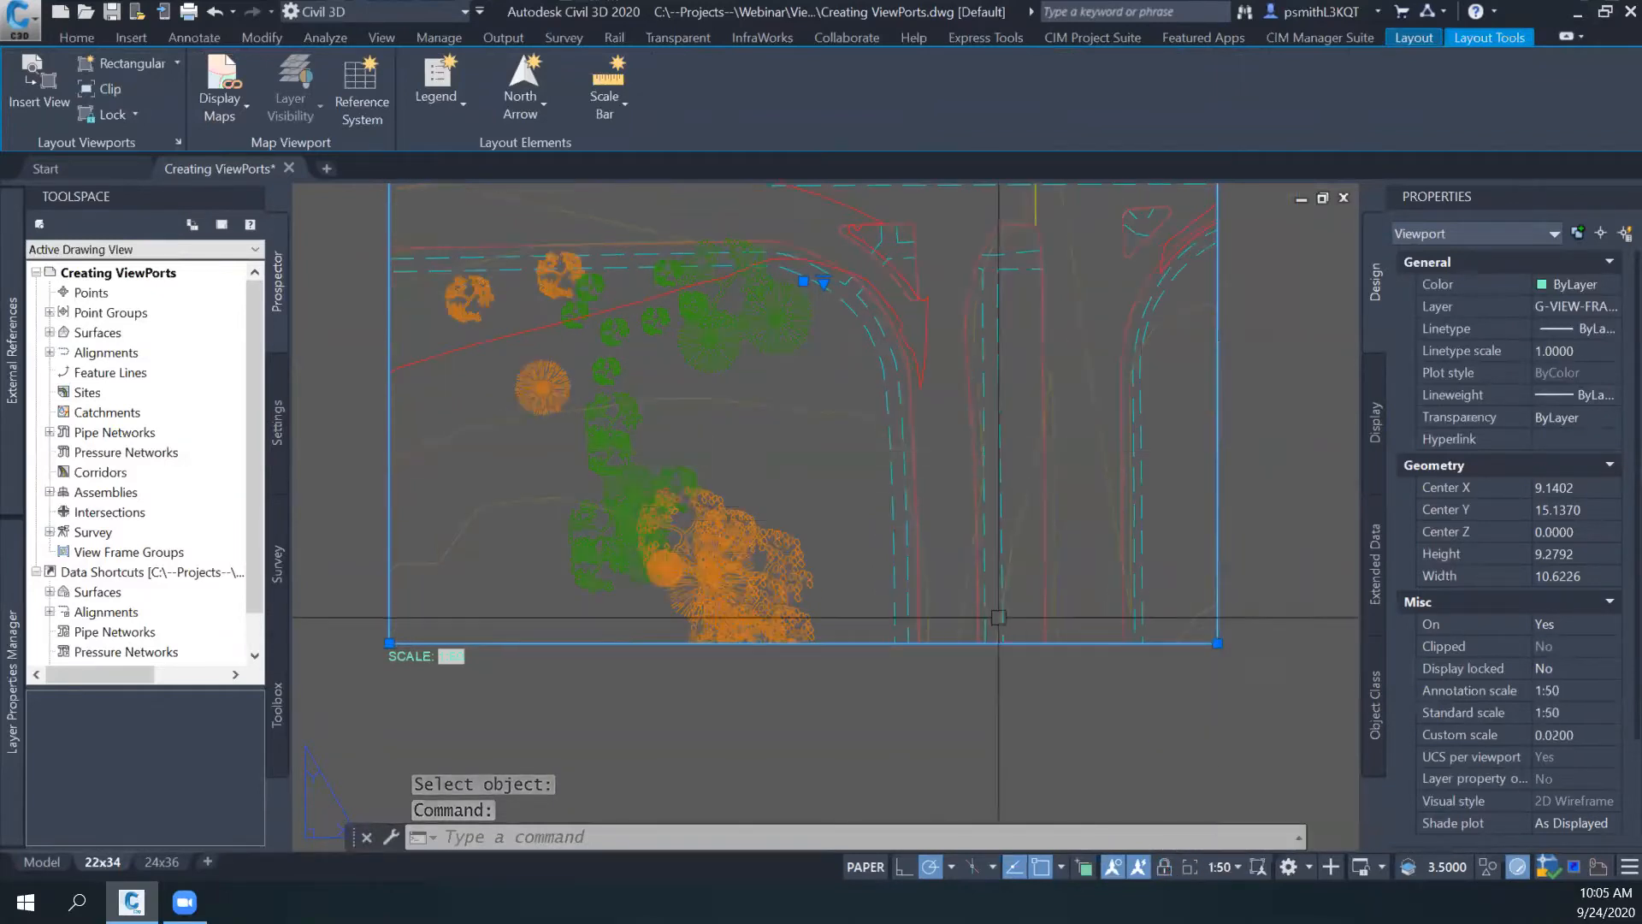
- Regenerate the layout with REGEN to update the SCALE label's field, and clear the viewport selection
double_click(821, 692)
type("regen")
key("Return")
scroll(789, 684, "up", 5)
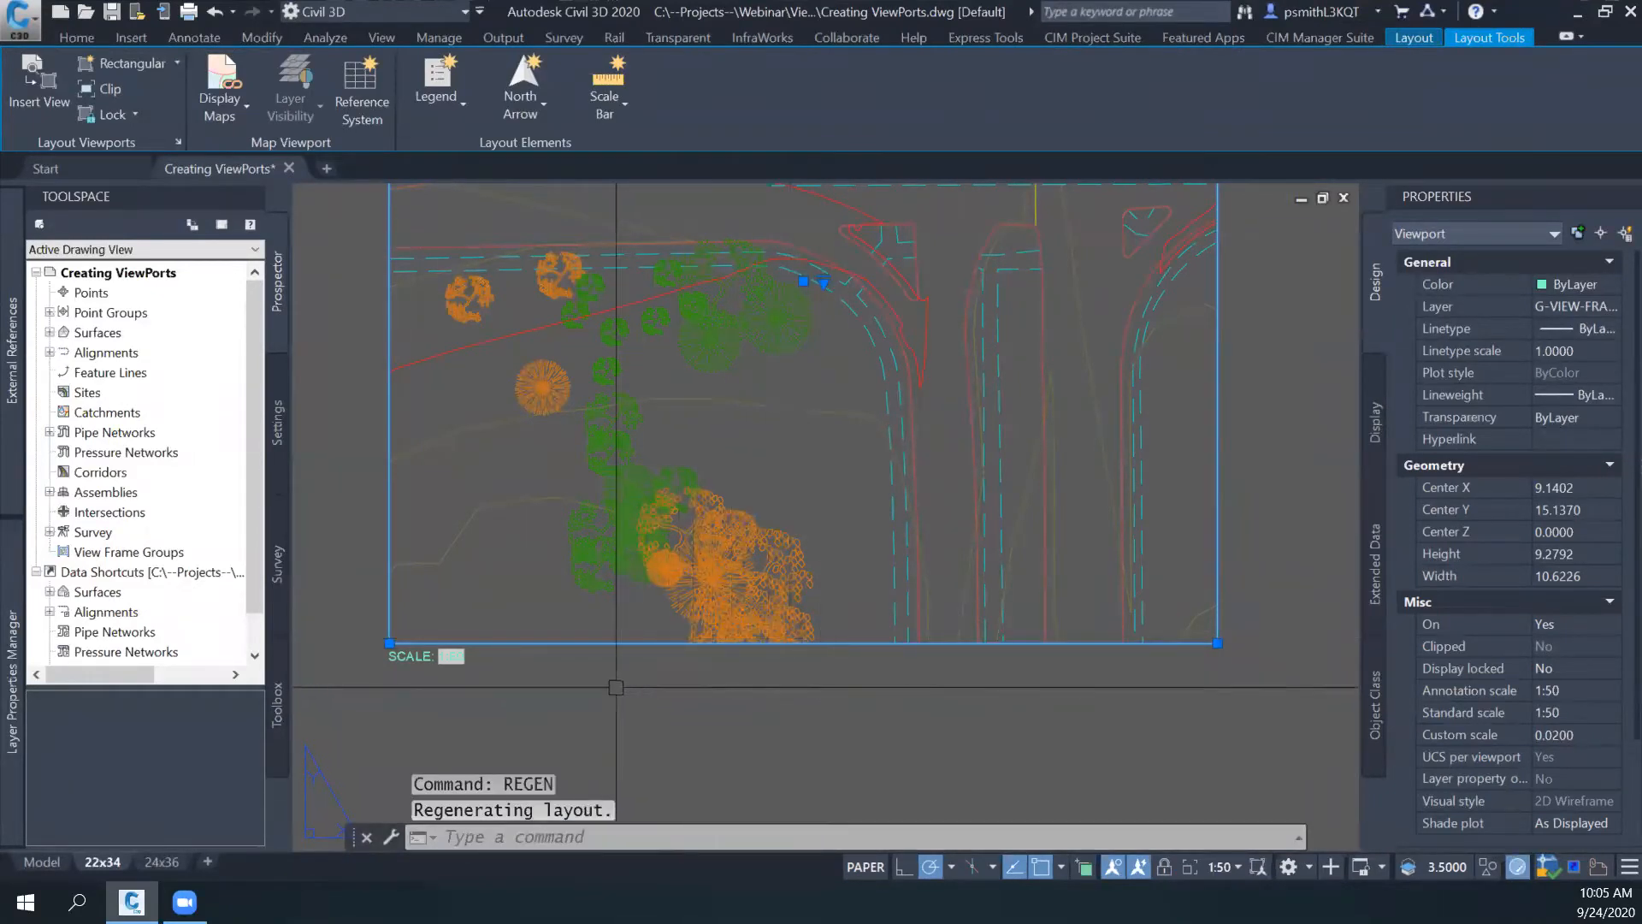
key("Escape")
- Set the viewport's scale to 1:30
left_click(748, 626)
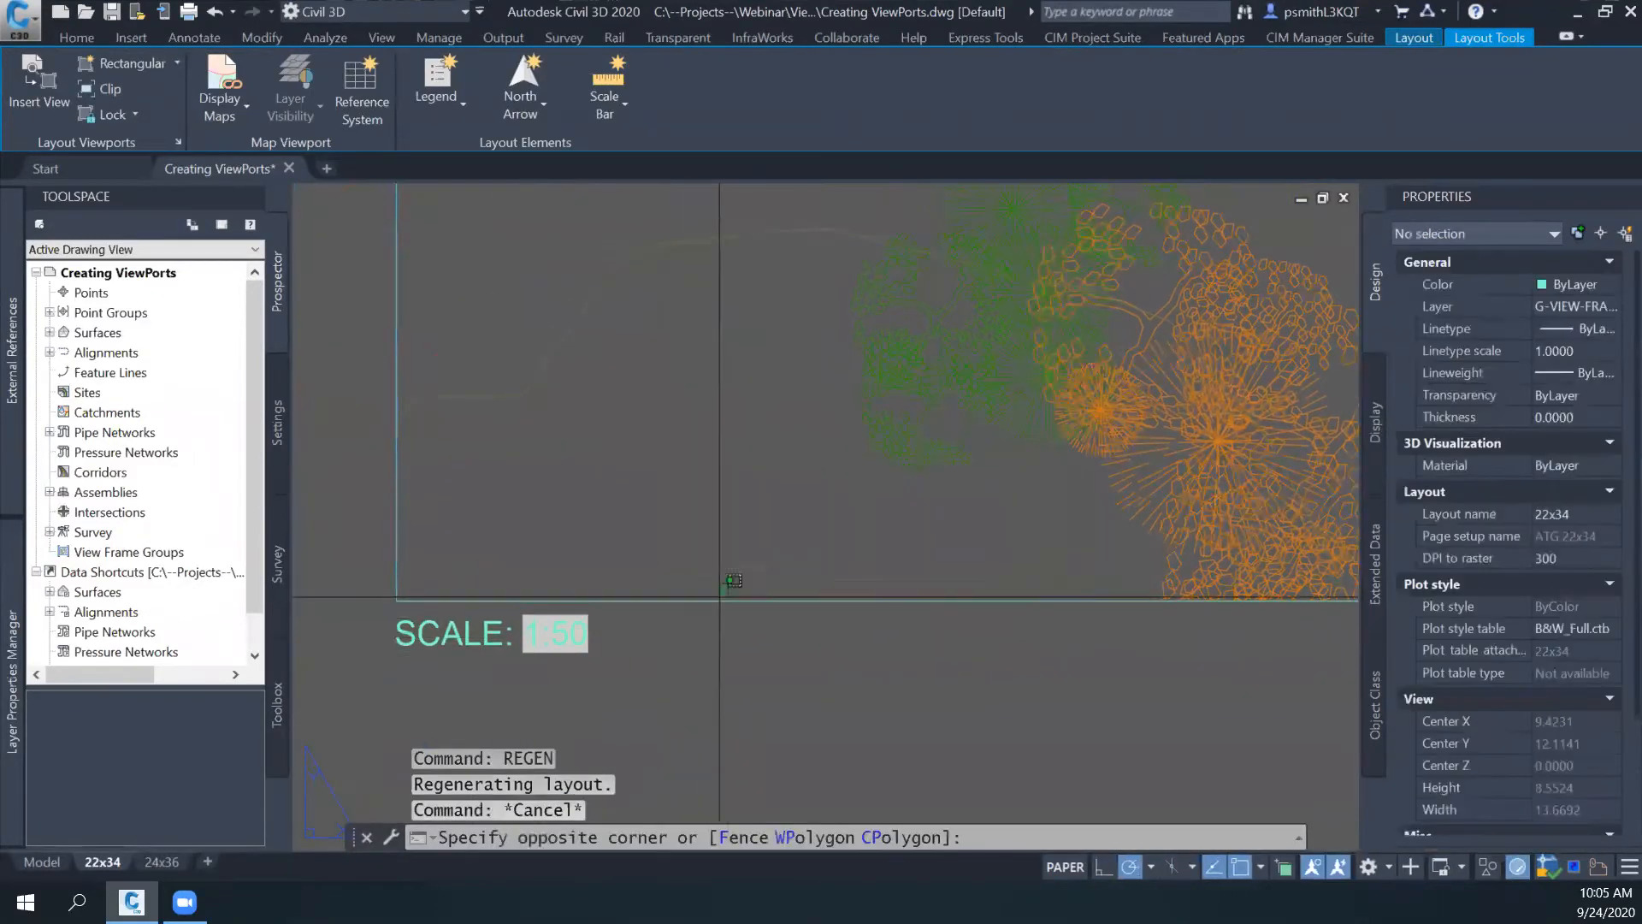
left_click(733, 579)
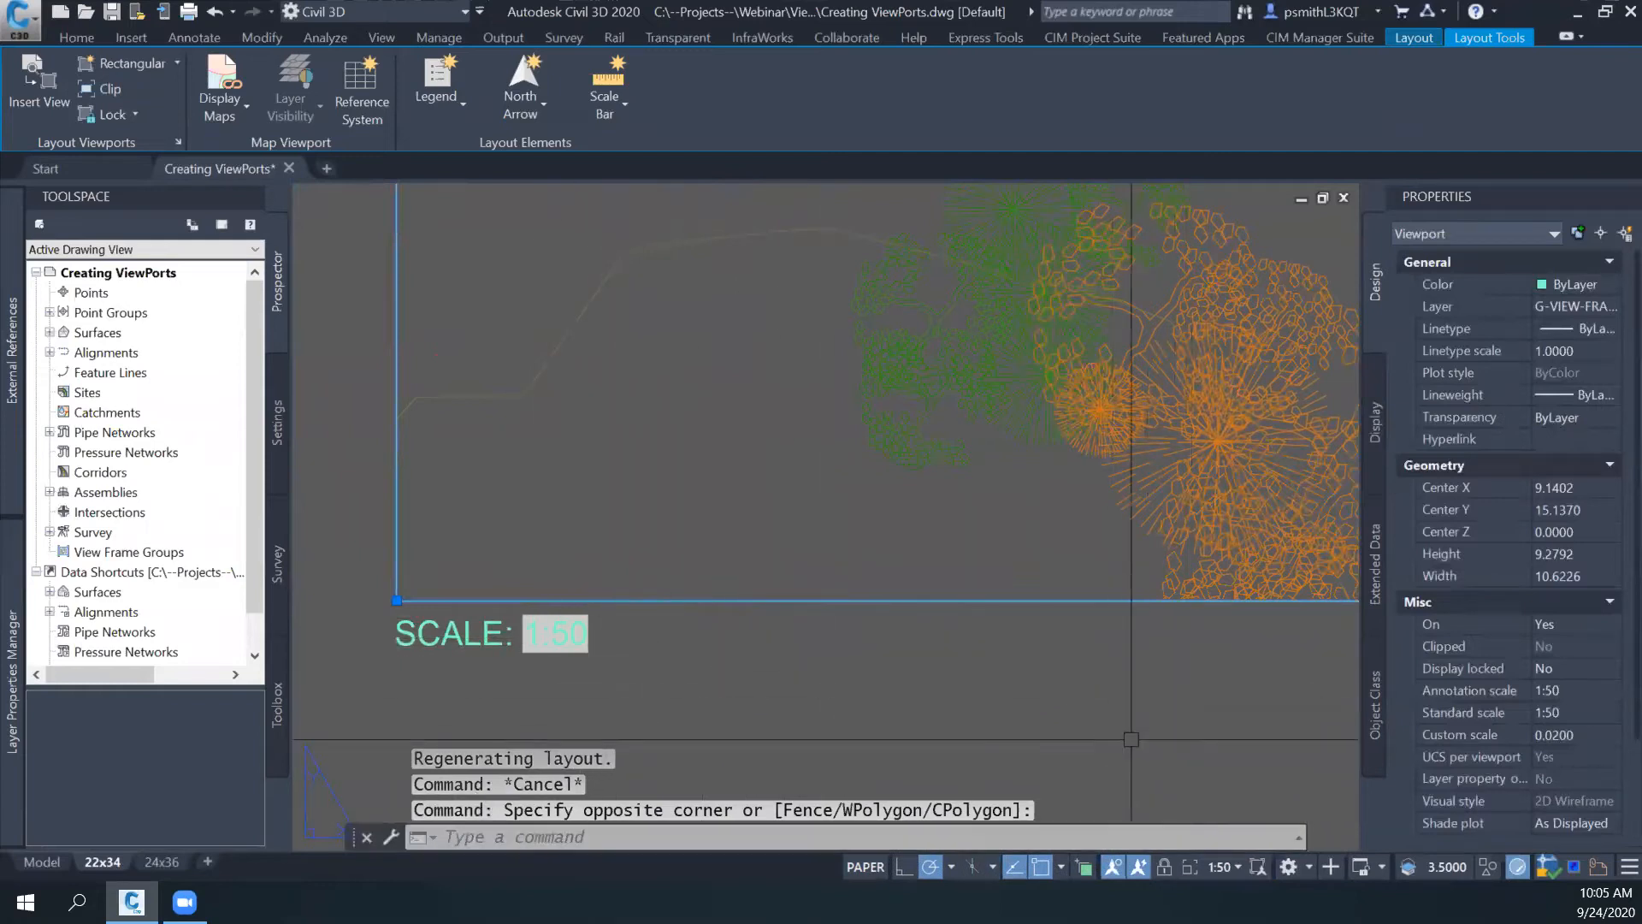
left_click(1218, 867)
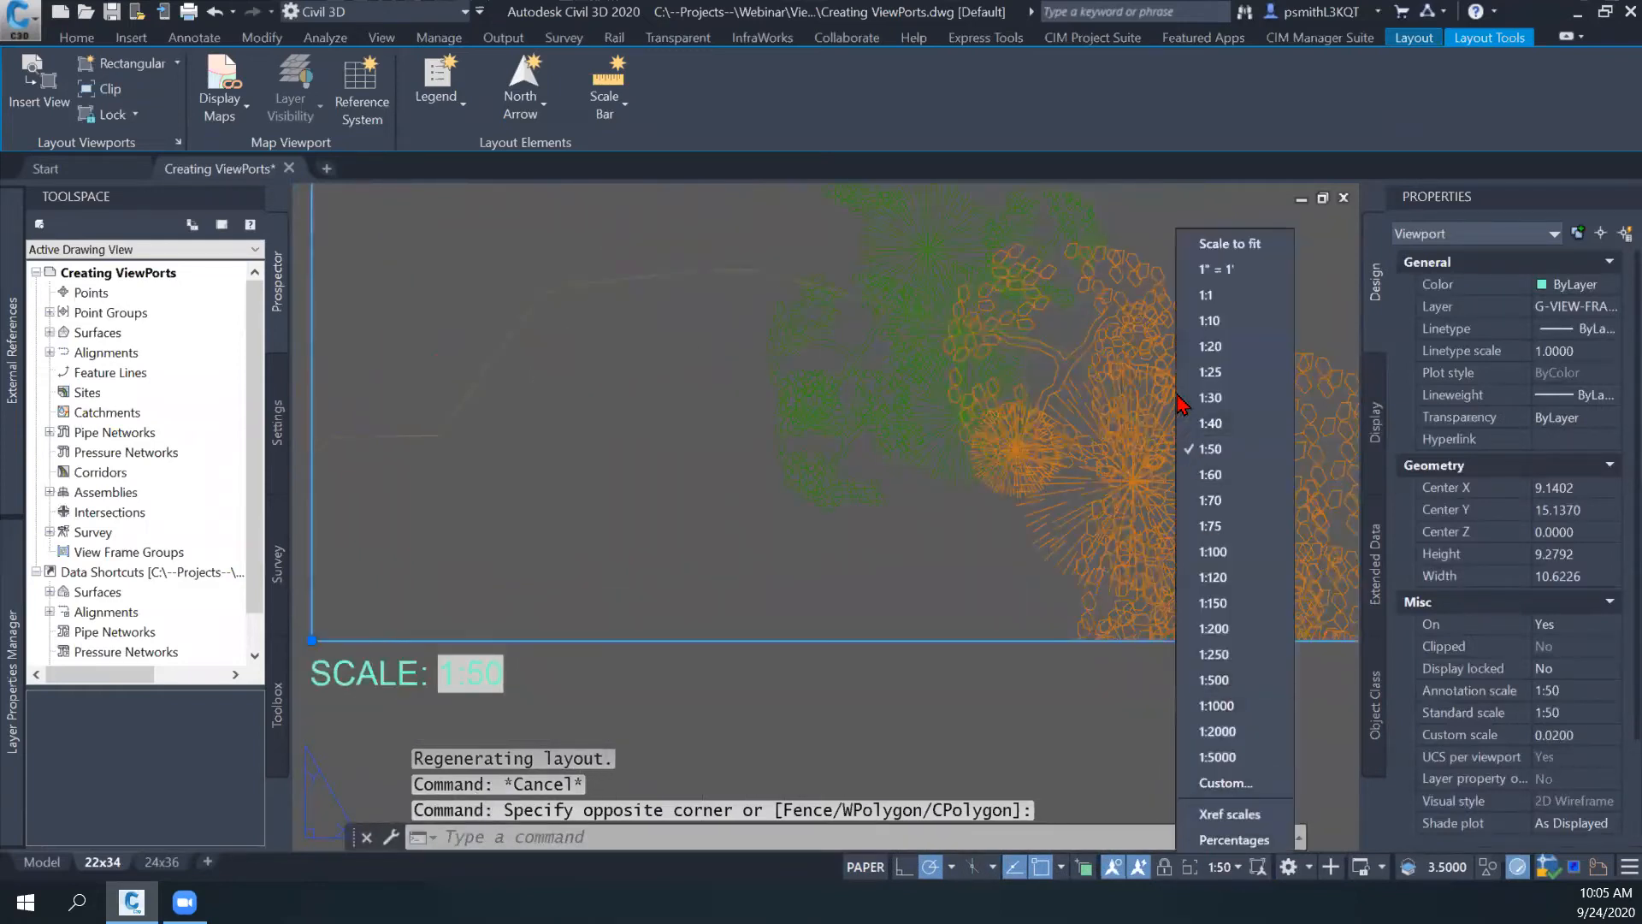
left_click(1212, 398)
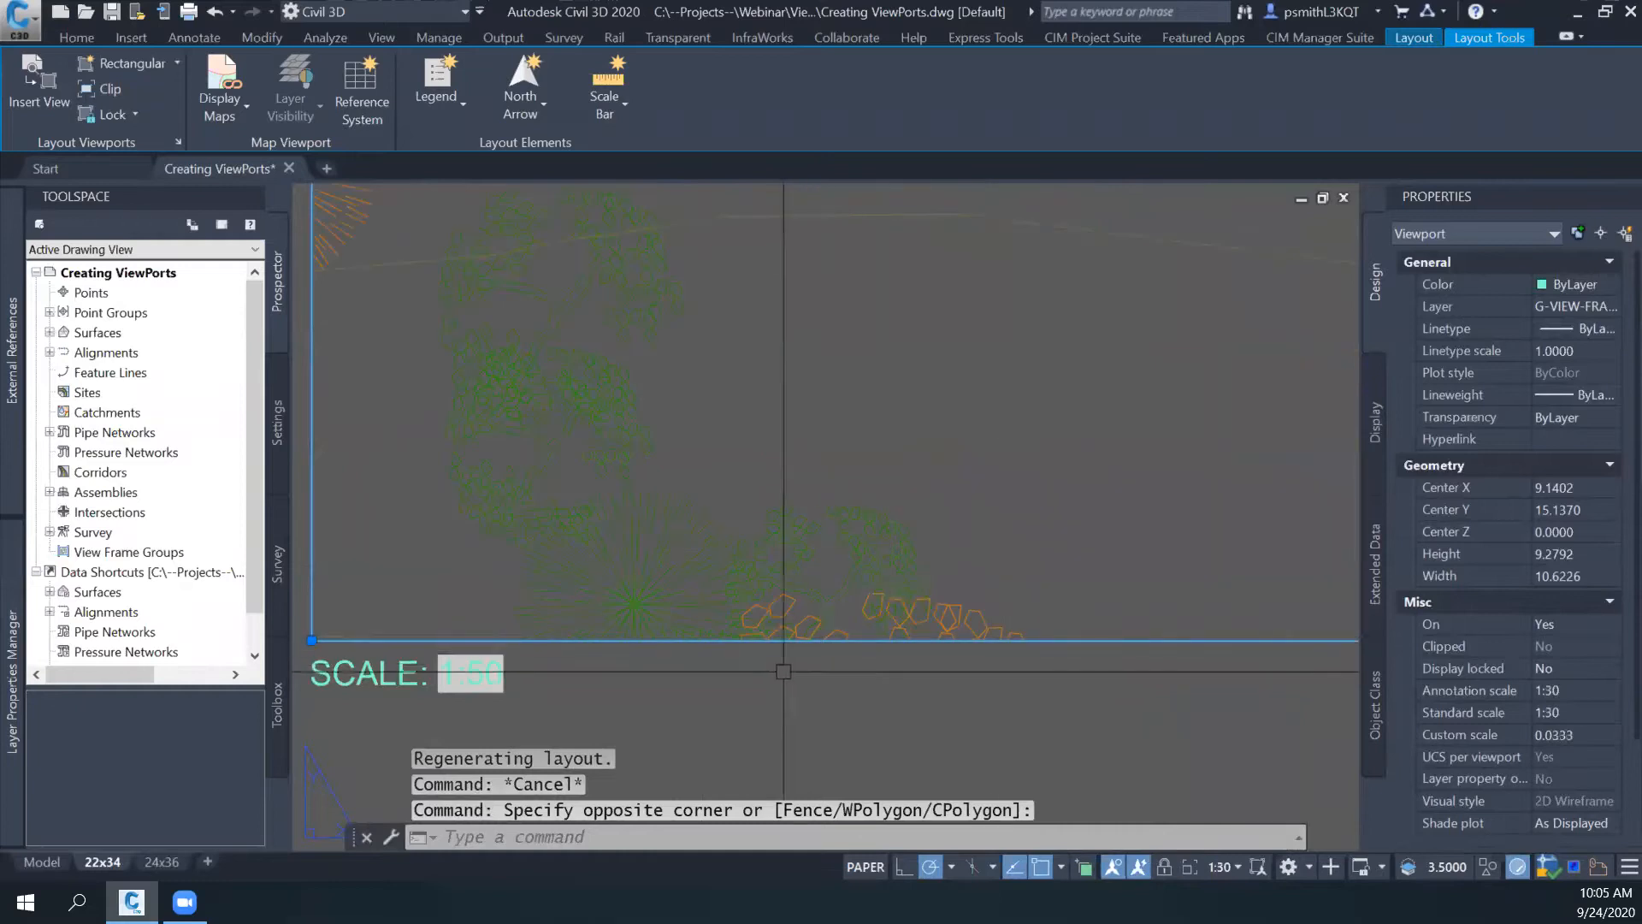
- Regenerate the layout and model with REGENALL and check the SCALE label below the viewport
left_click(728, 691)
type("regenall")
key("Return")
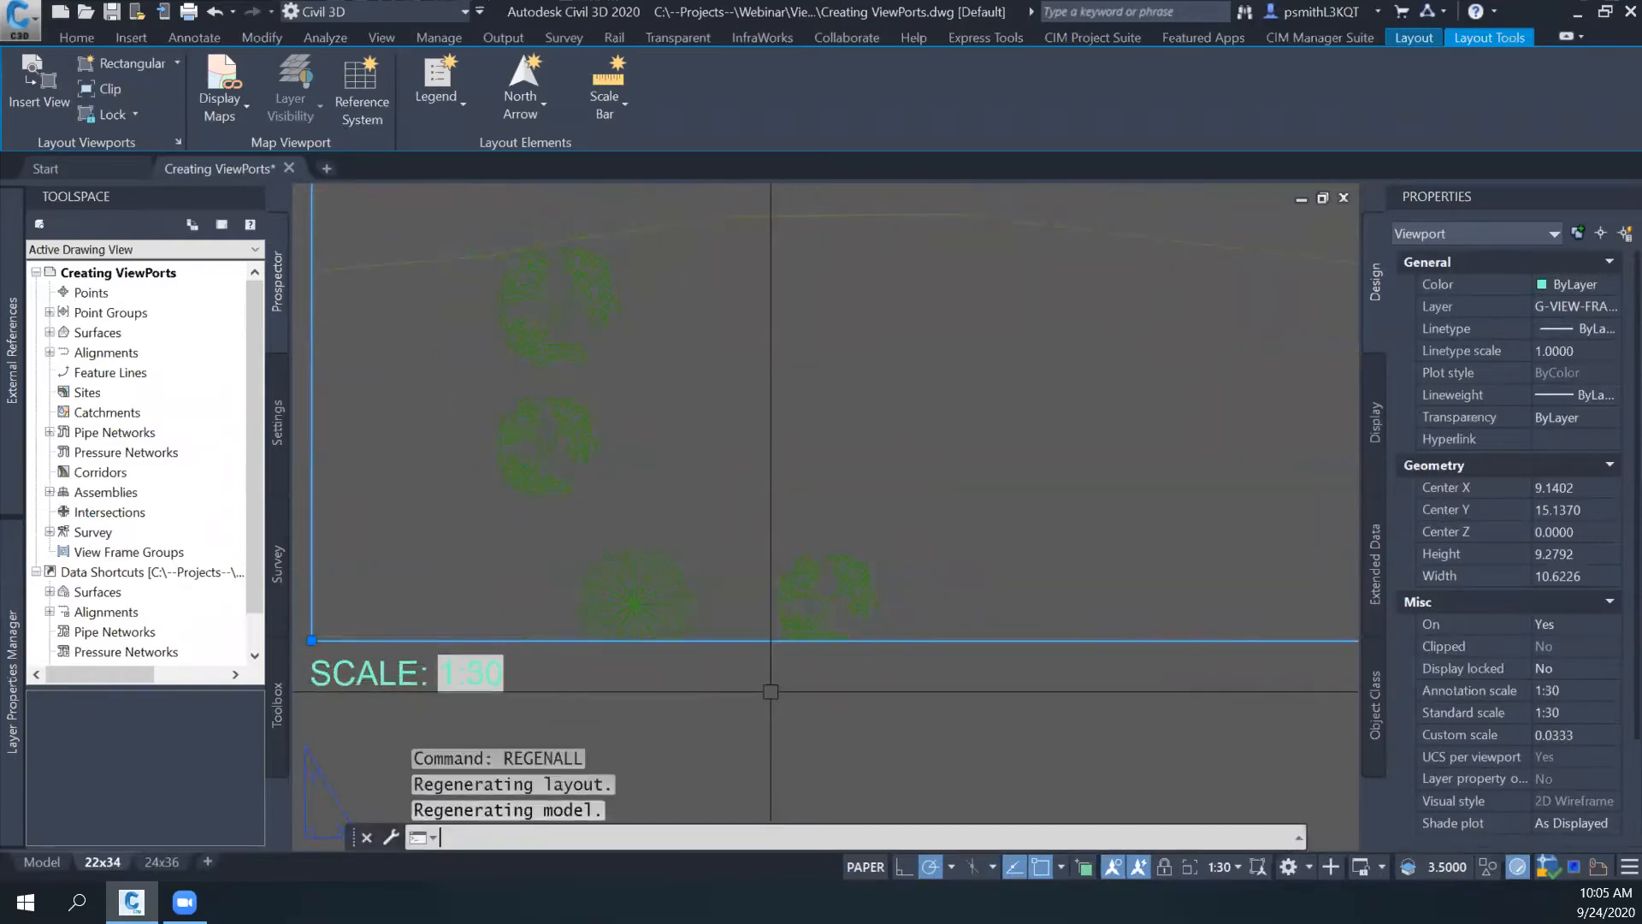
scroll(761, 681, "down", 2)
scroll(641, 678, "down", 2)
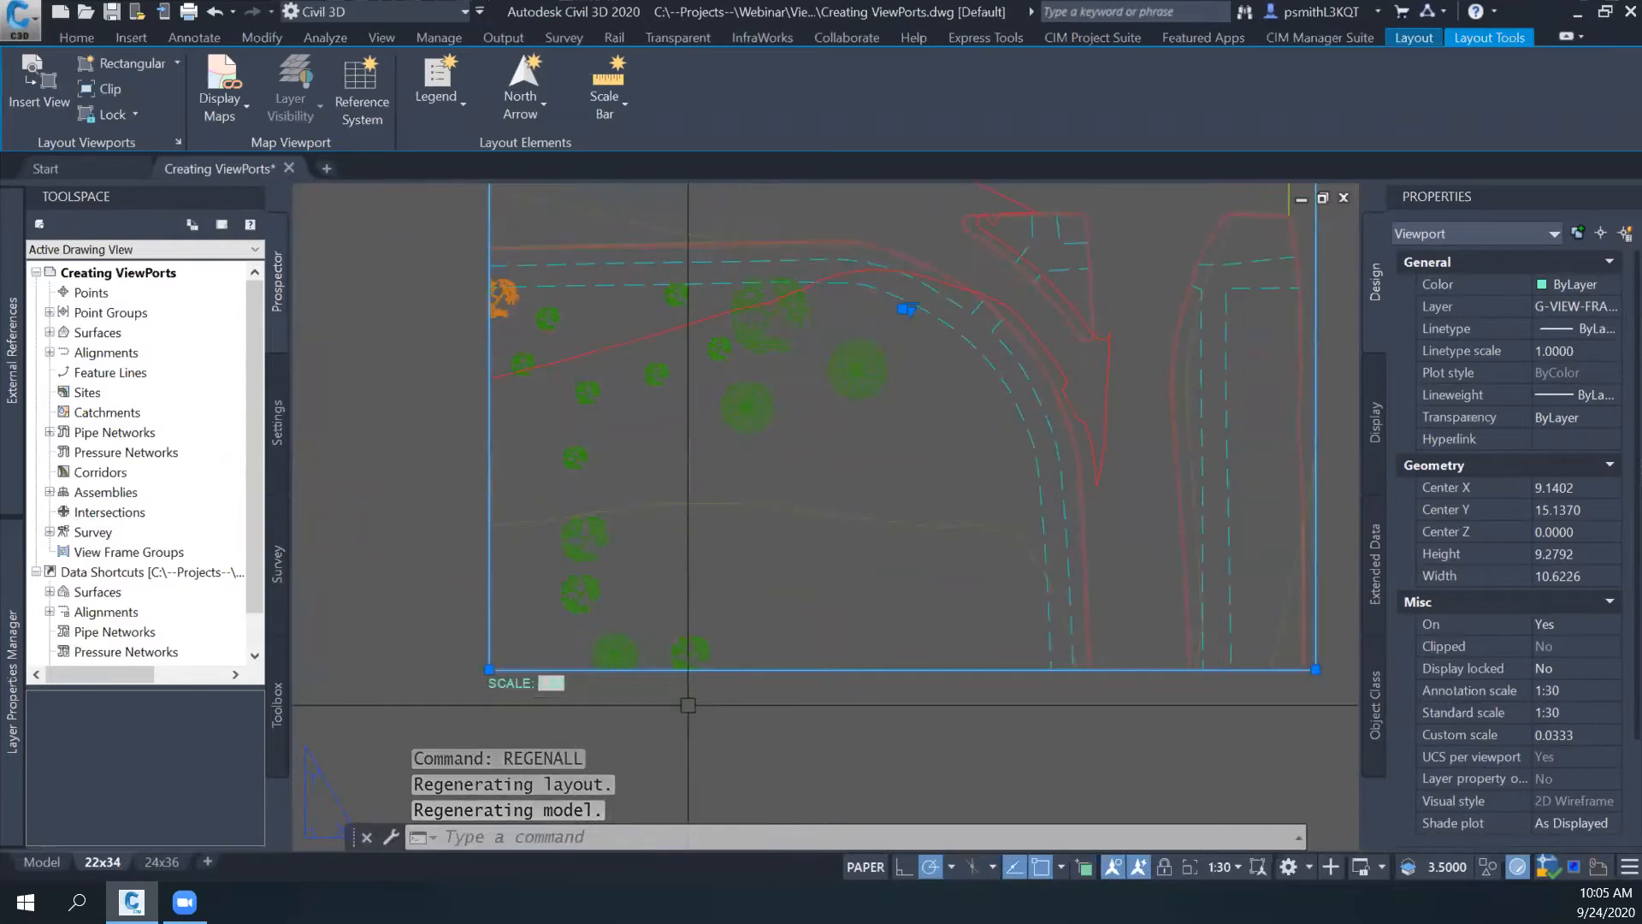
scroll(633, 704, "up", 2)
middle_click_drag(639, 703, 646, 701)
scroll(654, 697, "down", 3)
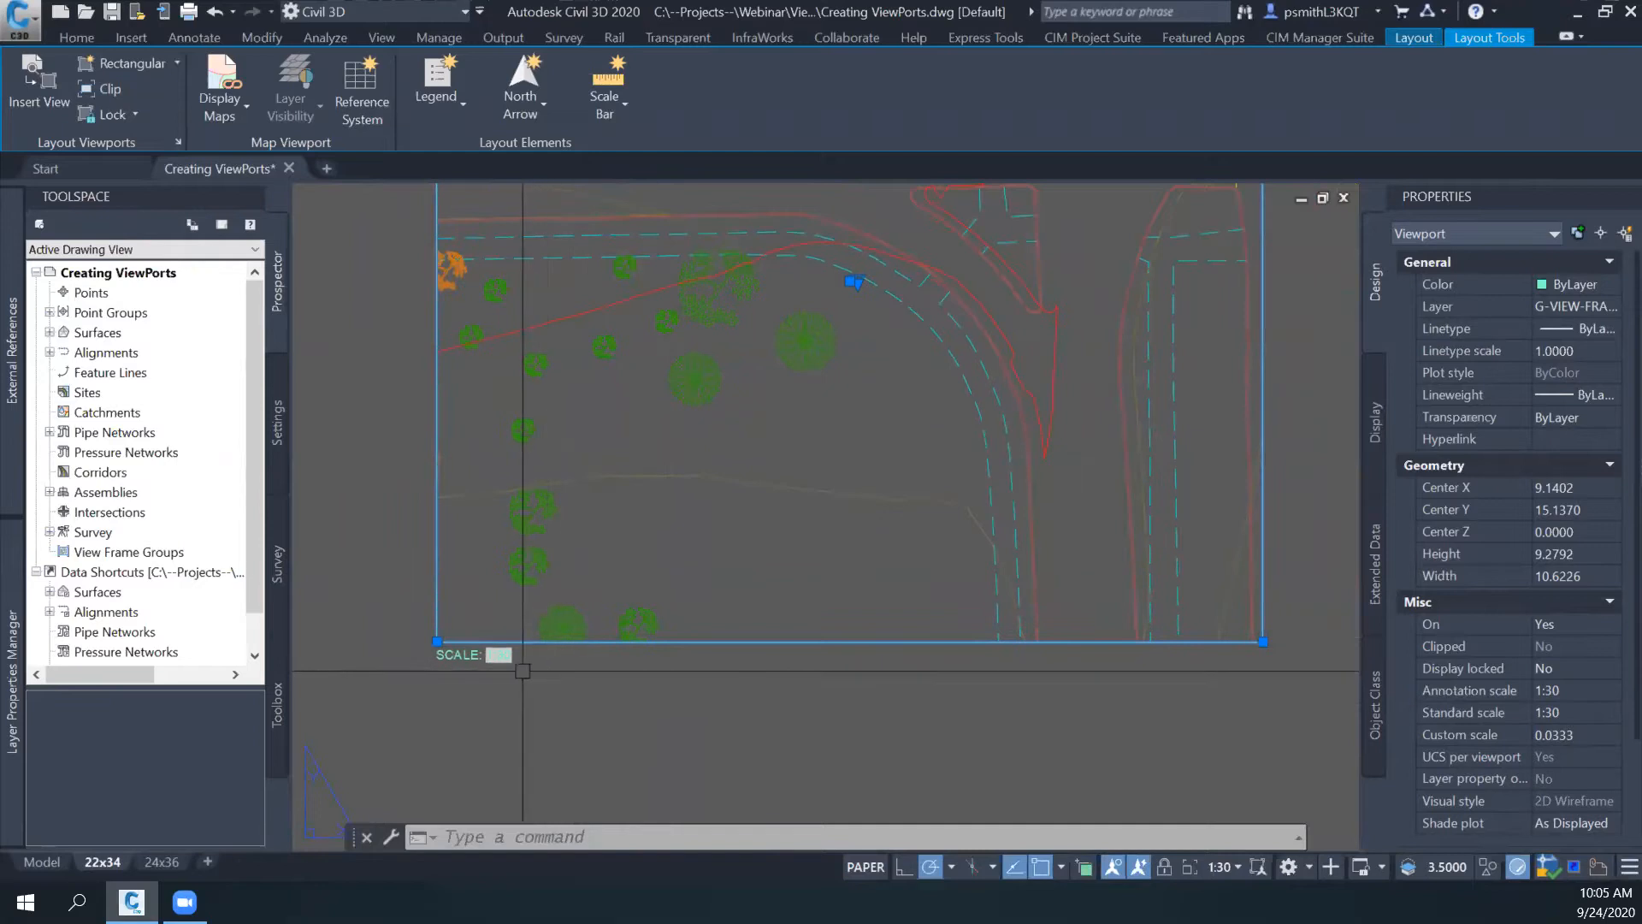
- Examine the SCALE label below the viewport against the viewport's standard scale, and clear the selection
scroll(517, 667, "up", 2)
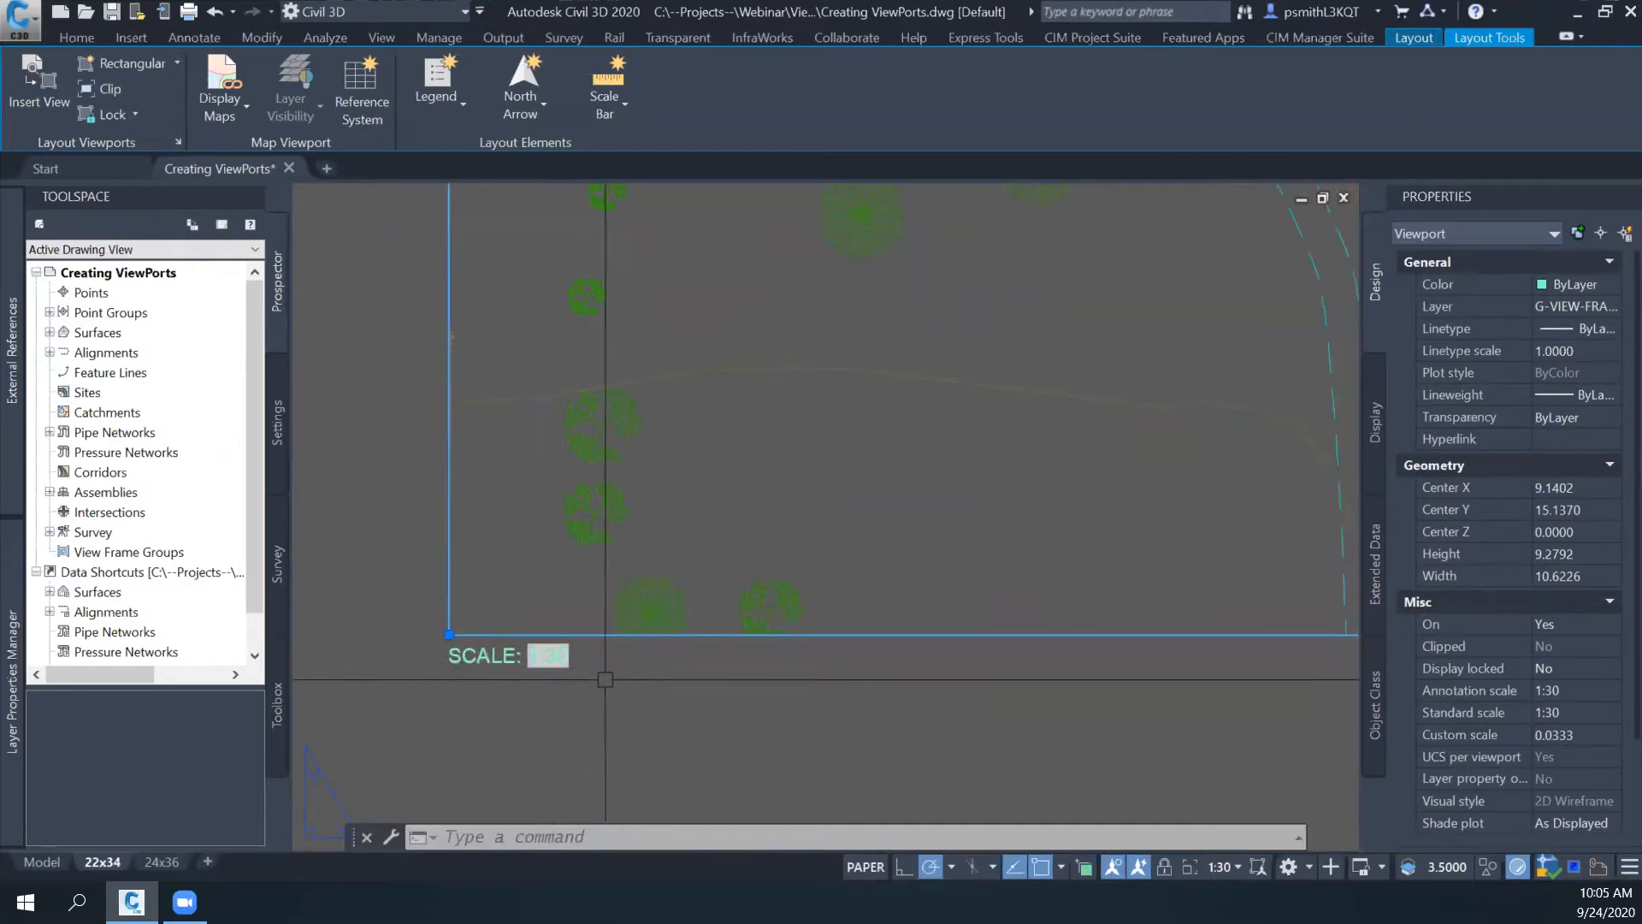
scroll(697, 697, "down", 2)
middle_click_drag(744, 701, 750, 702)
scroll(525, 706, "up", 2)
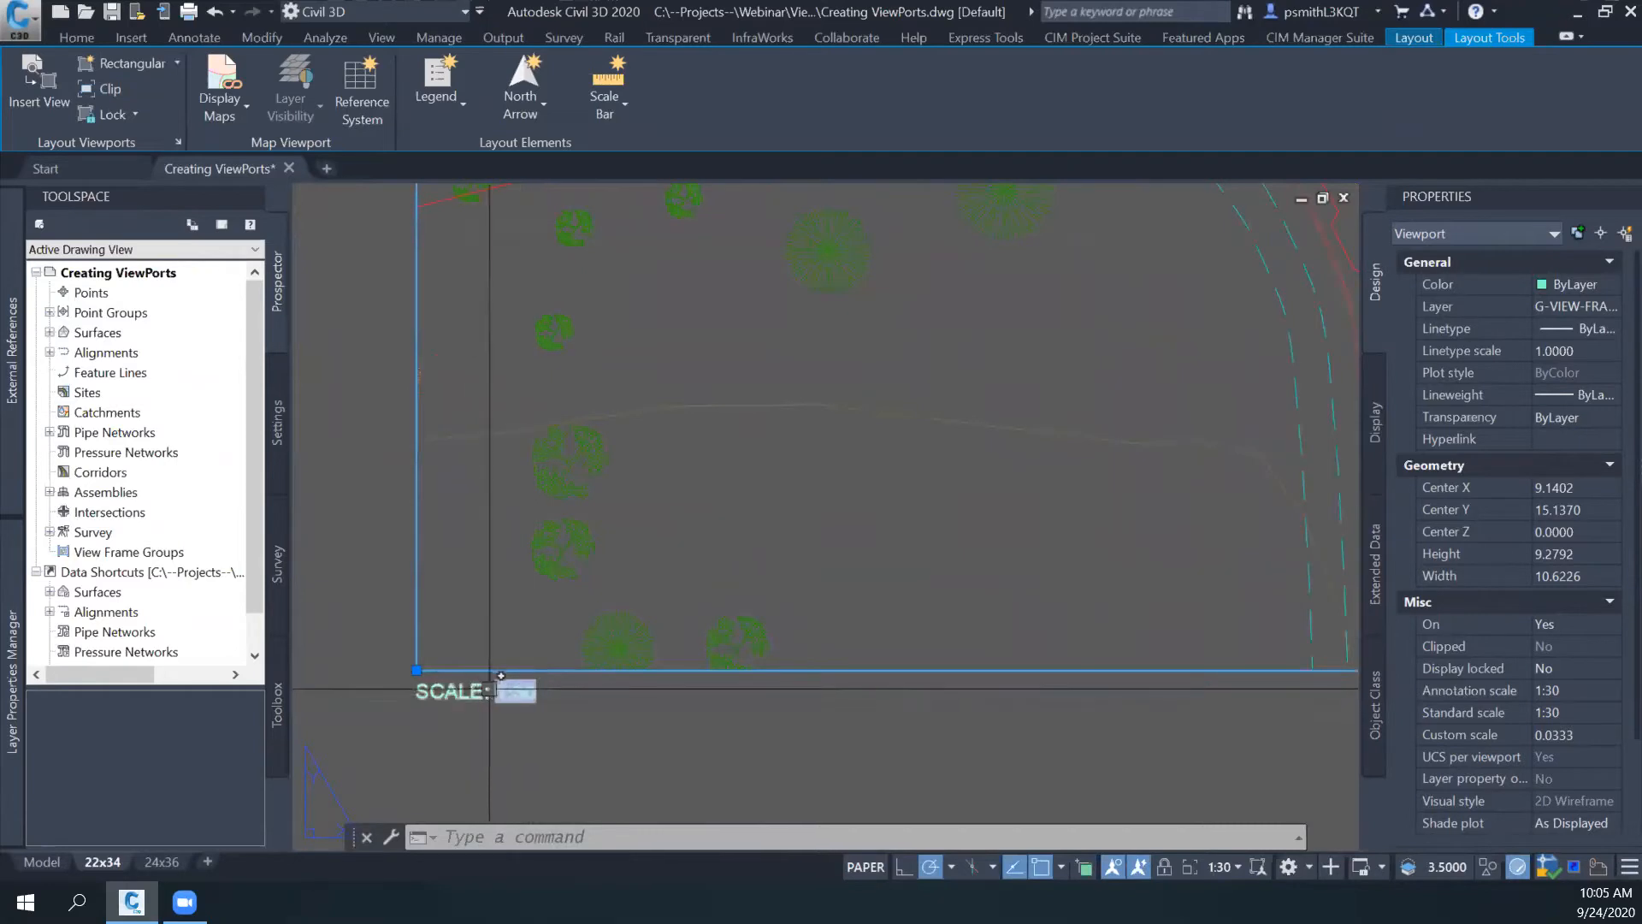
scroll(513, 690, "down", 2)
scroll(547, 702, "up", 2)
scroll(651, 712, "down", 2)
mouse_move(654, 711)
middle_mouse_down()
mouse_move(554, 714)
mouse_move(668, 709)
middle_mouse_up()
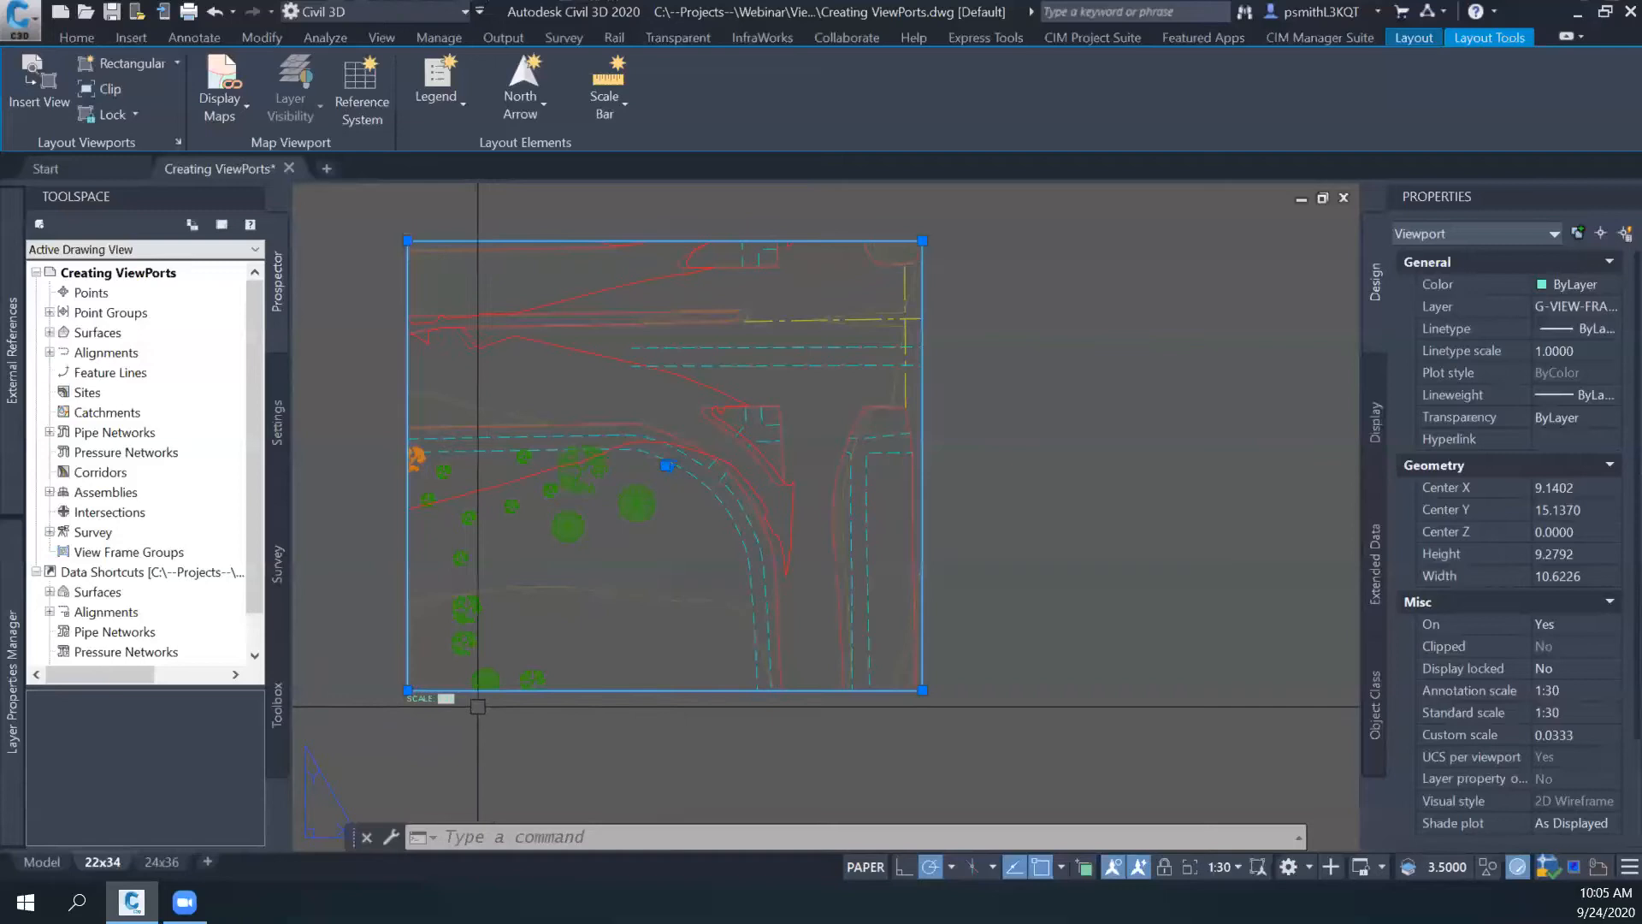
middle_click_drag(527, 717, 582, 696)
key("Escape")
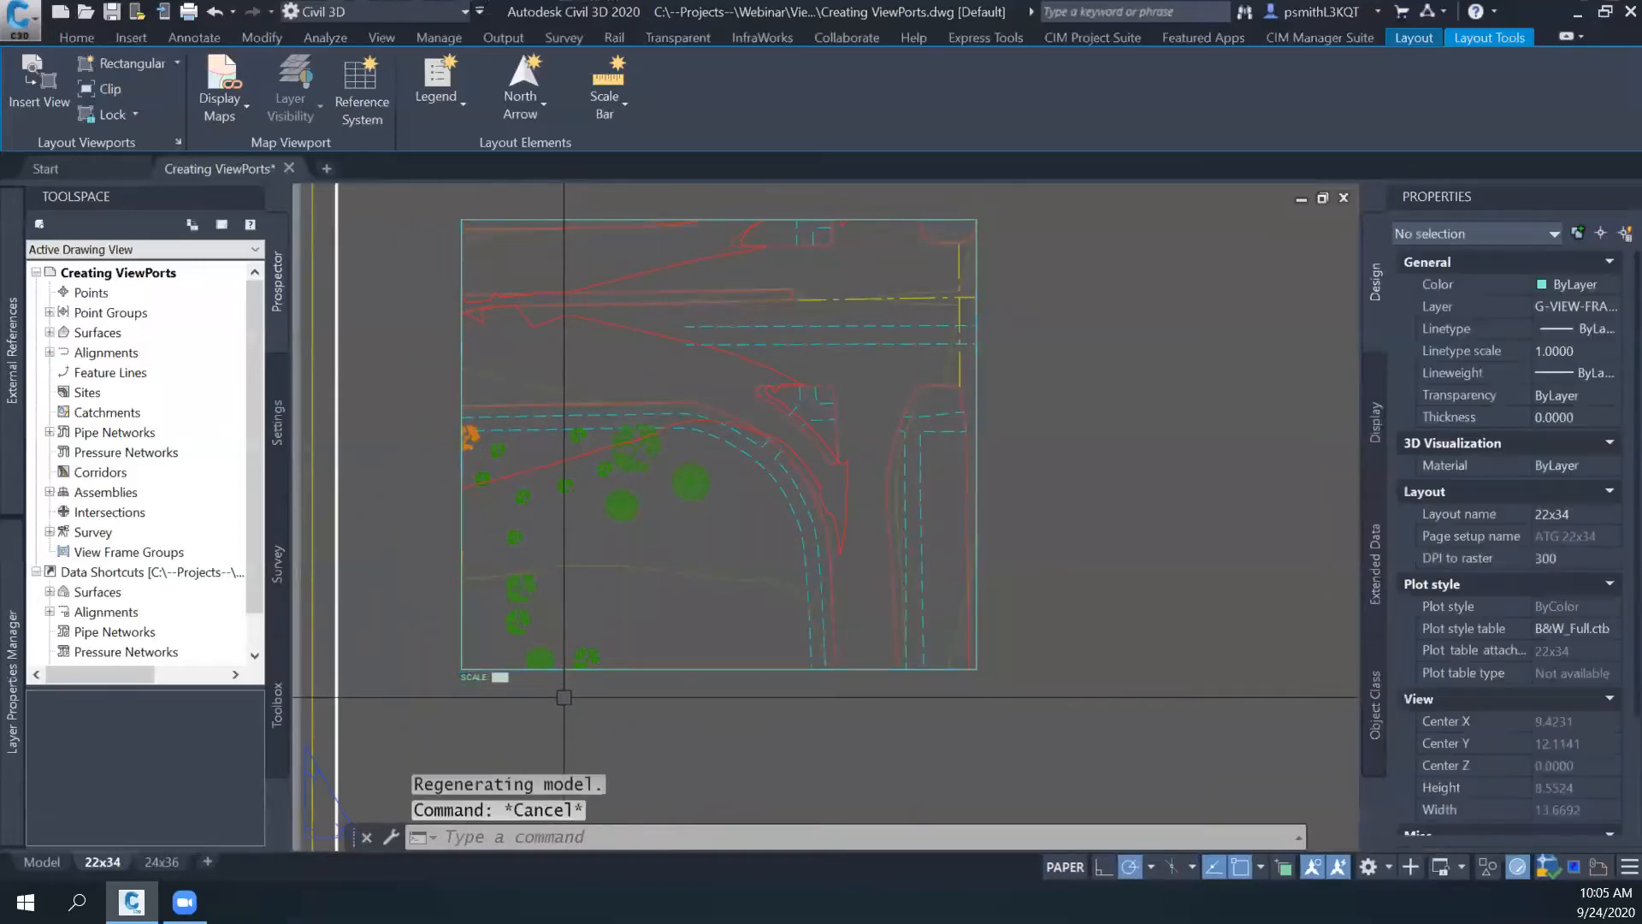
scroll(517, 675, "up", 2)
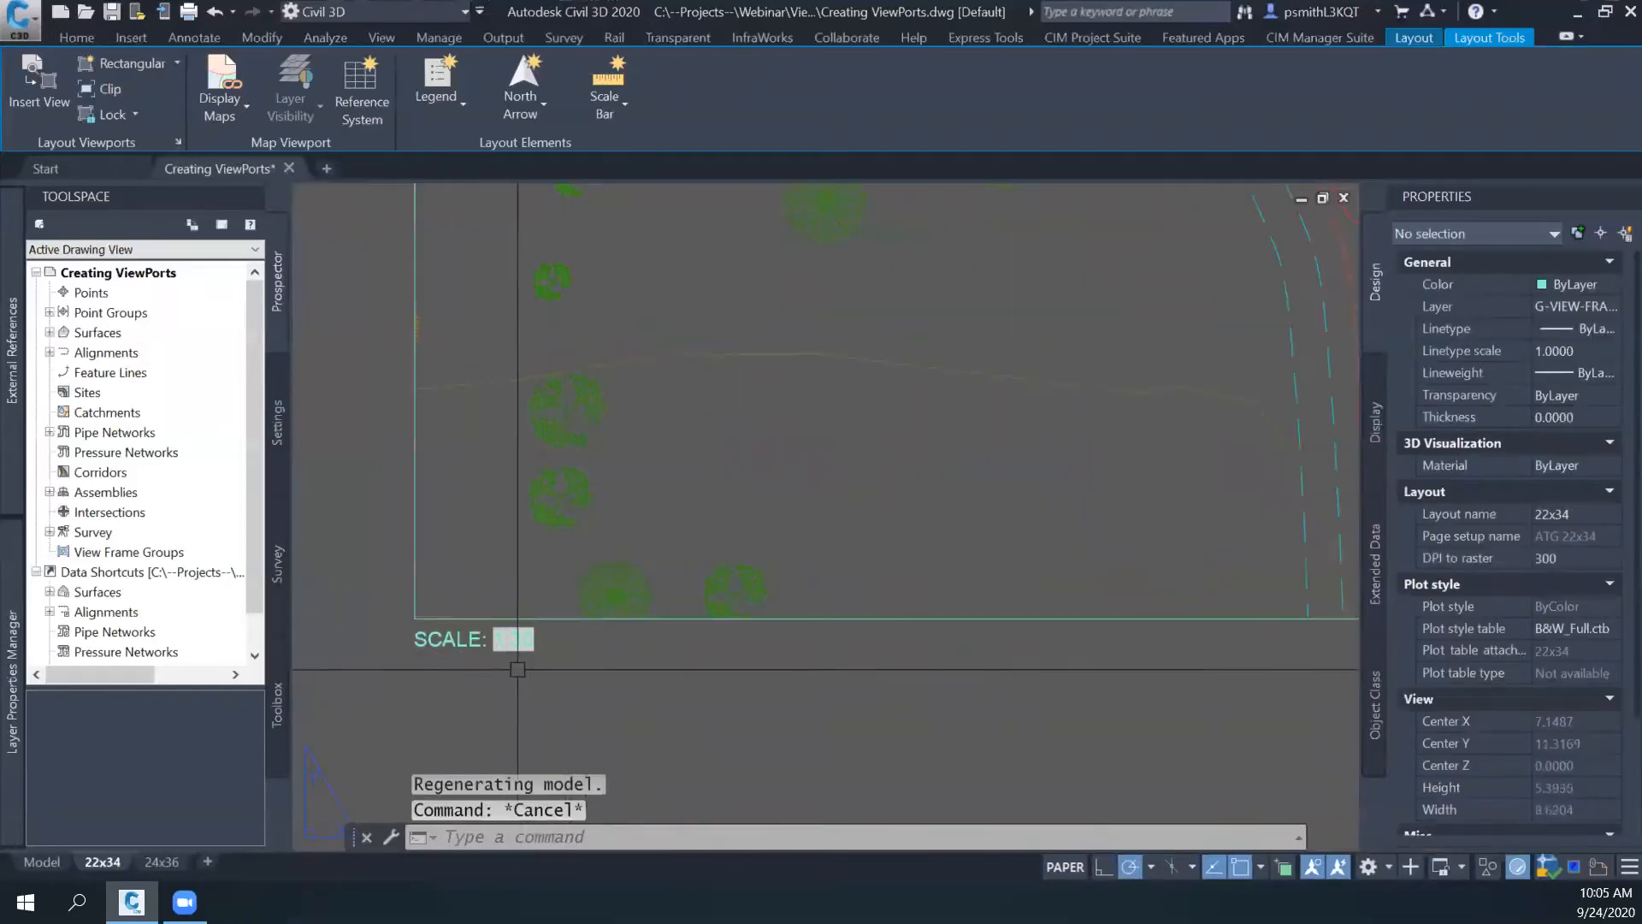
scroll(538, 667, "down", 2)
middle_click_drag(599, 660, 511, 658)
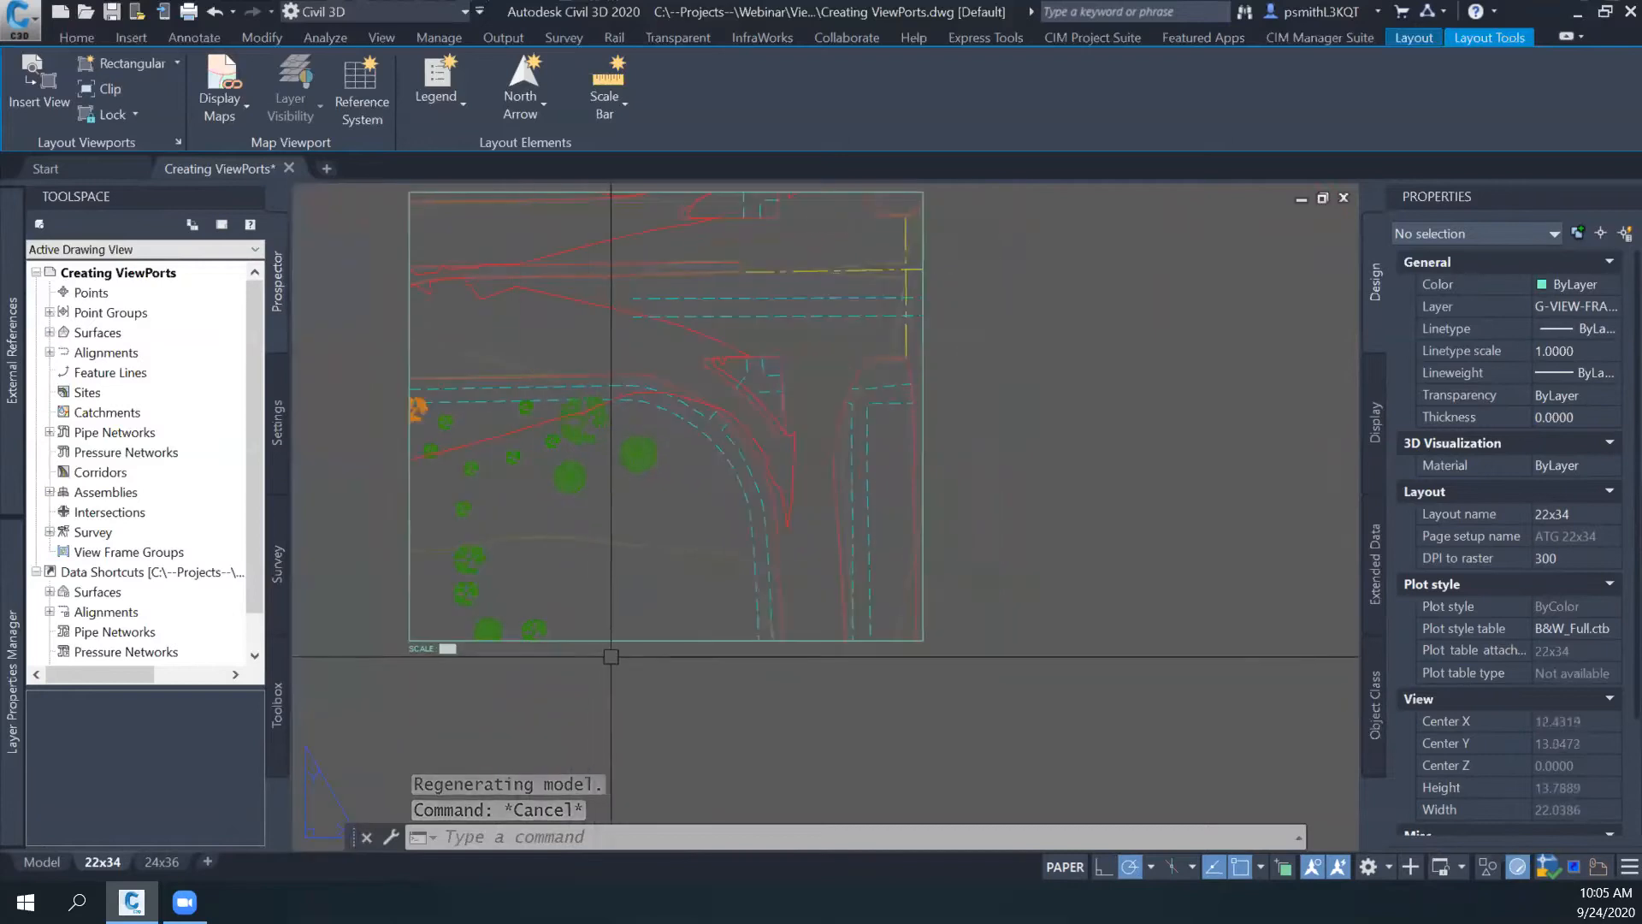
left_click(644, 641)
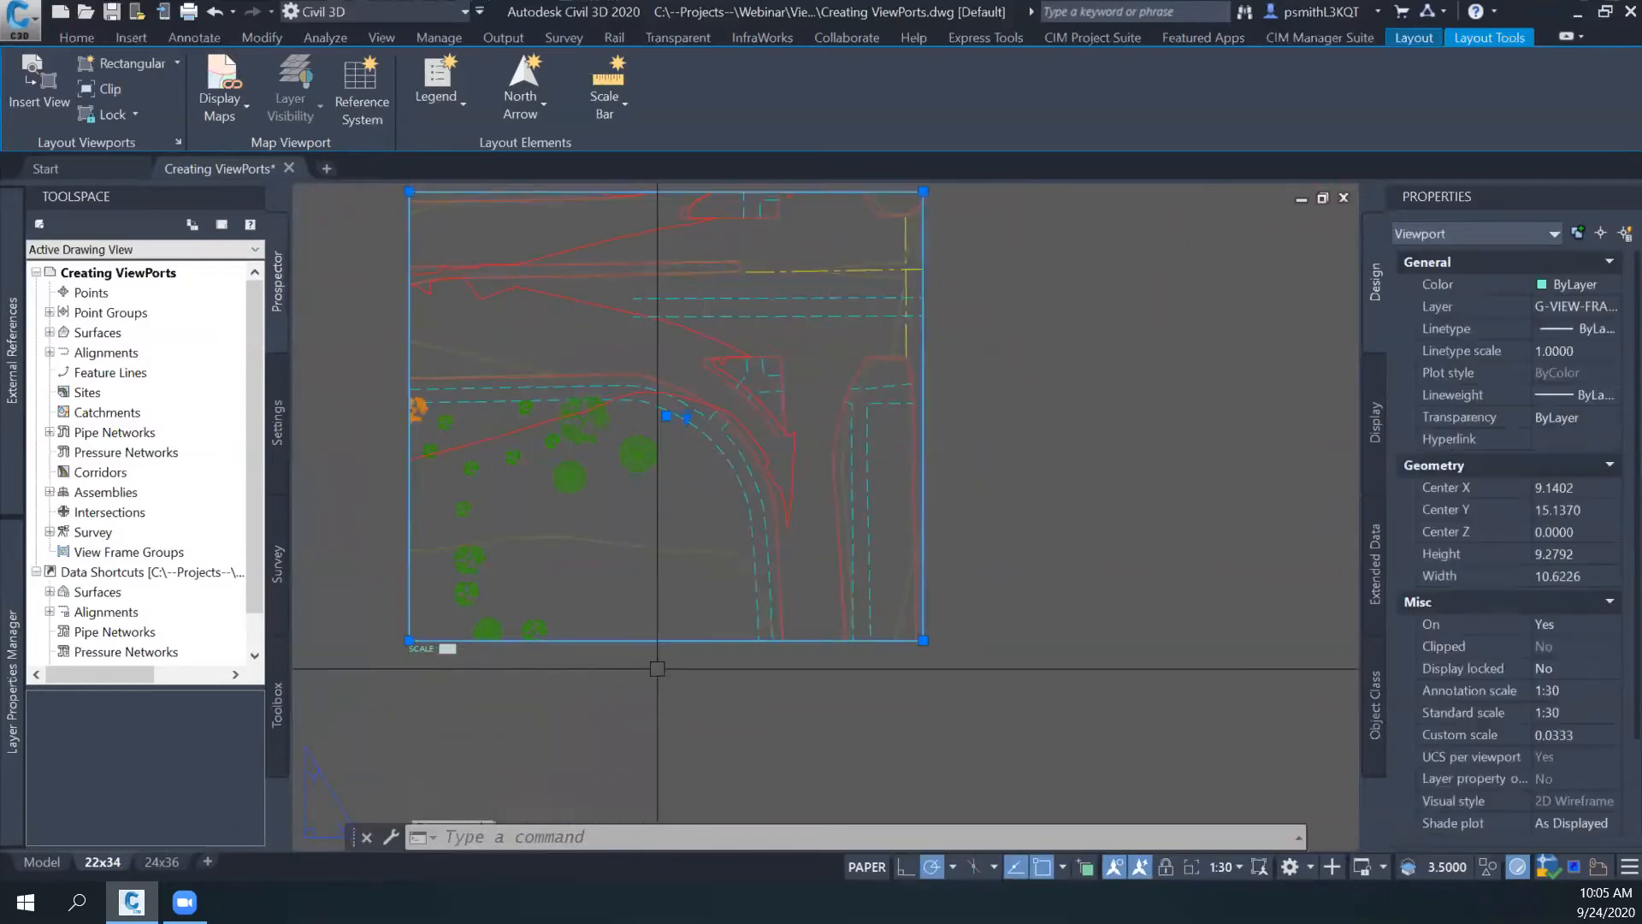
key("Escape")
key("Escape")
- Copy the viewport horizontally to the empty area beside it on the 22x34 sheet
scroll(729, 682, "down", 3)
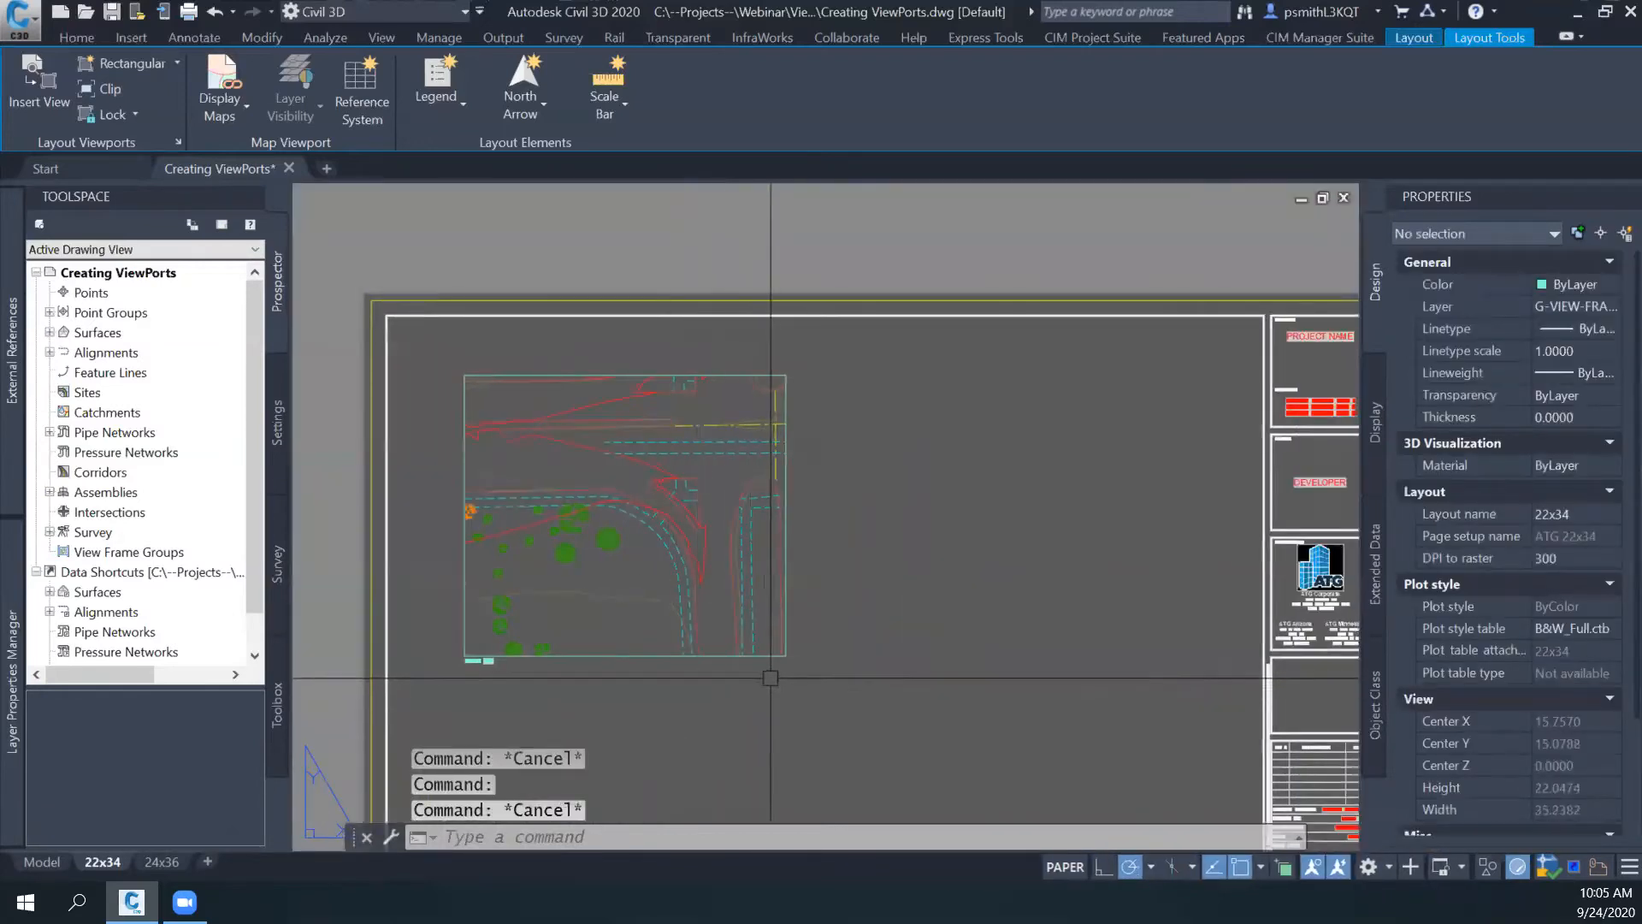
left_click(684, 657)
type("co")
key("Return")
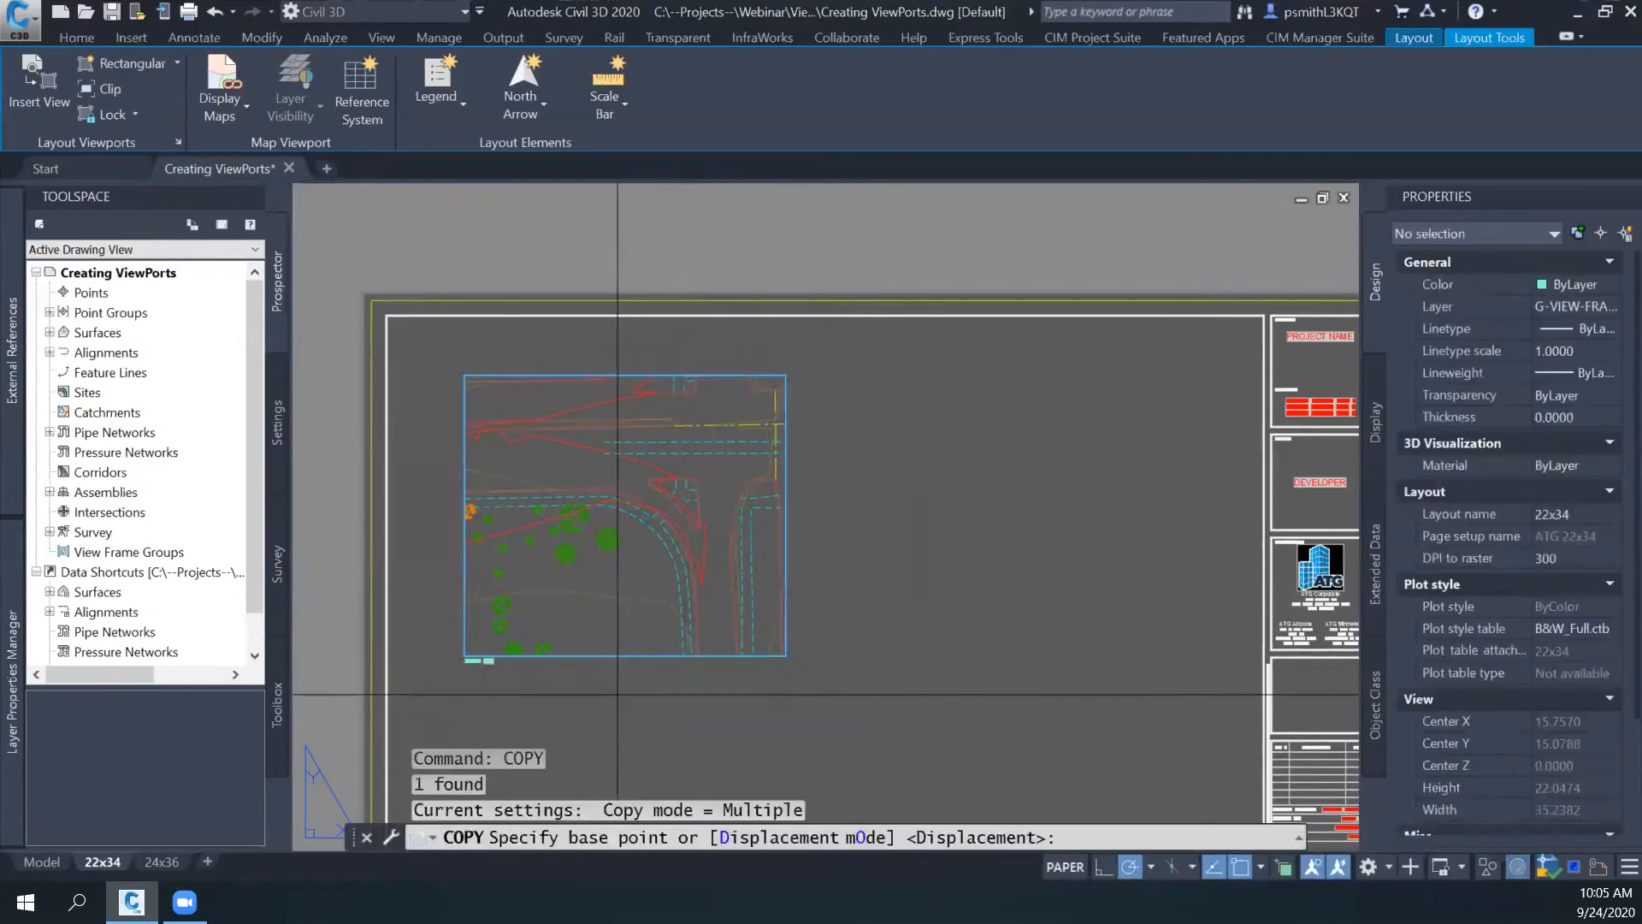
left_click(615, 695)
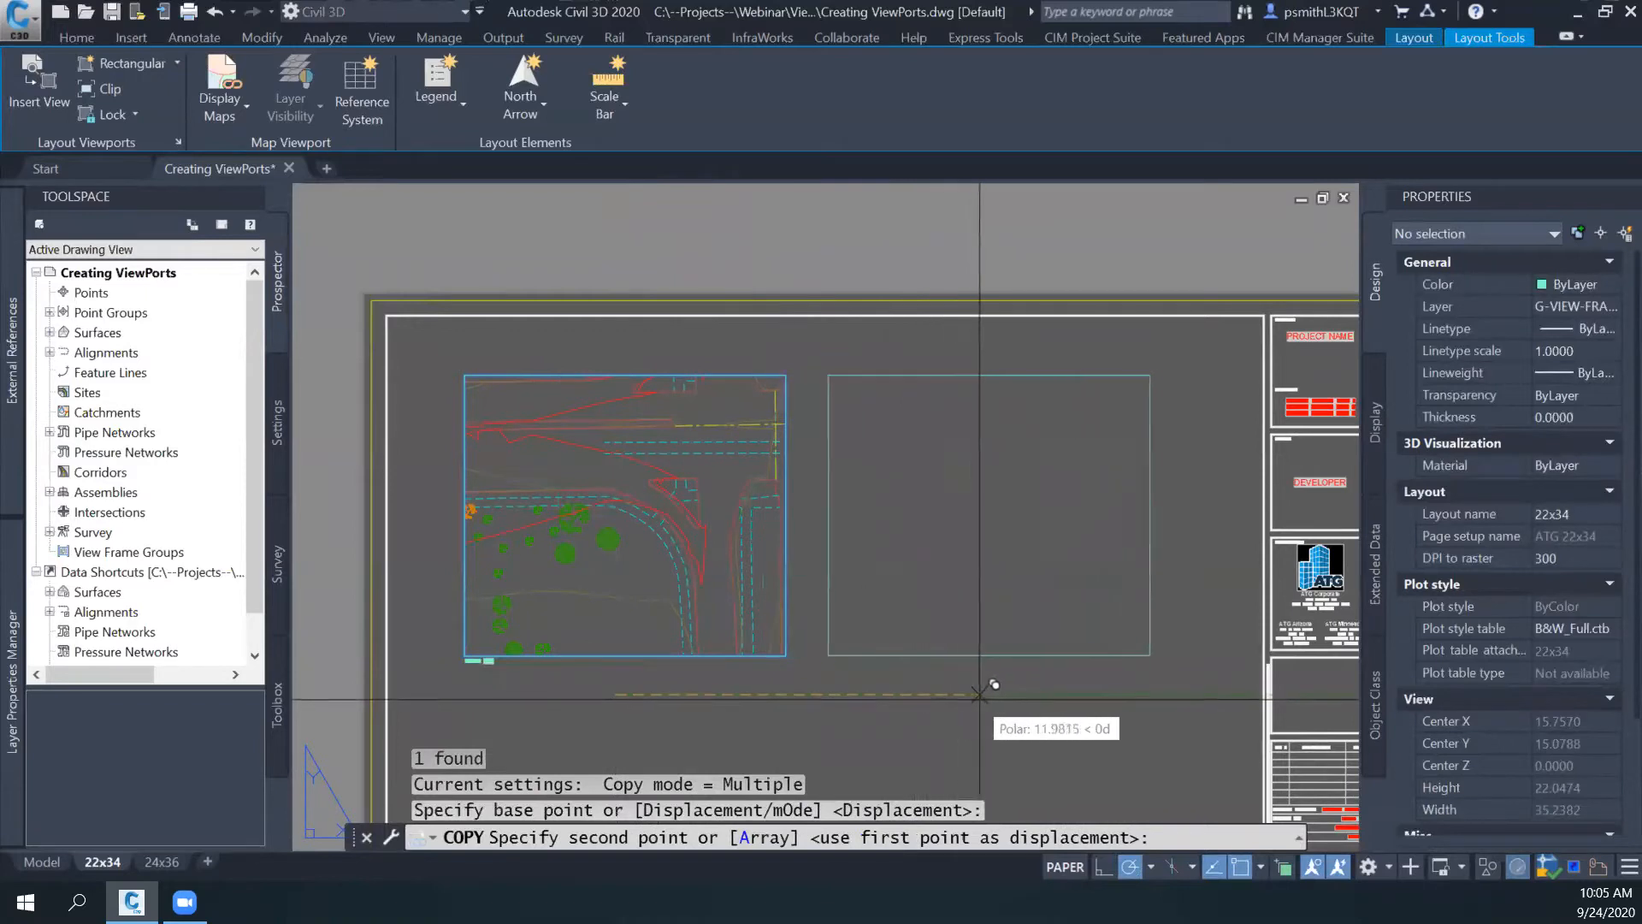
left_click(1012, 696)
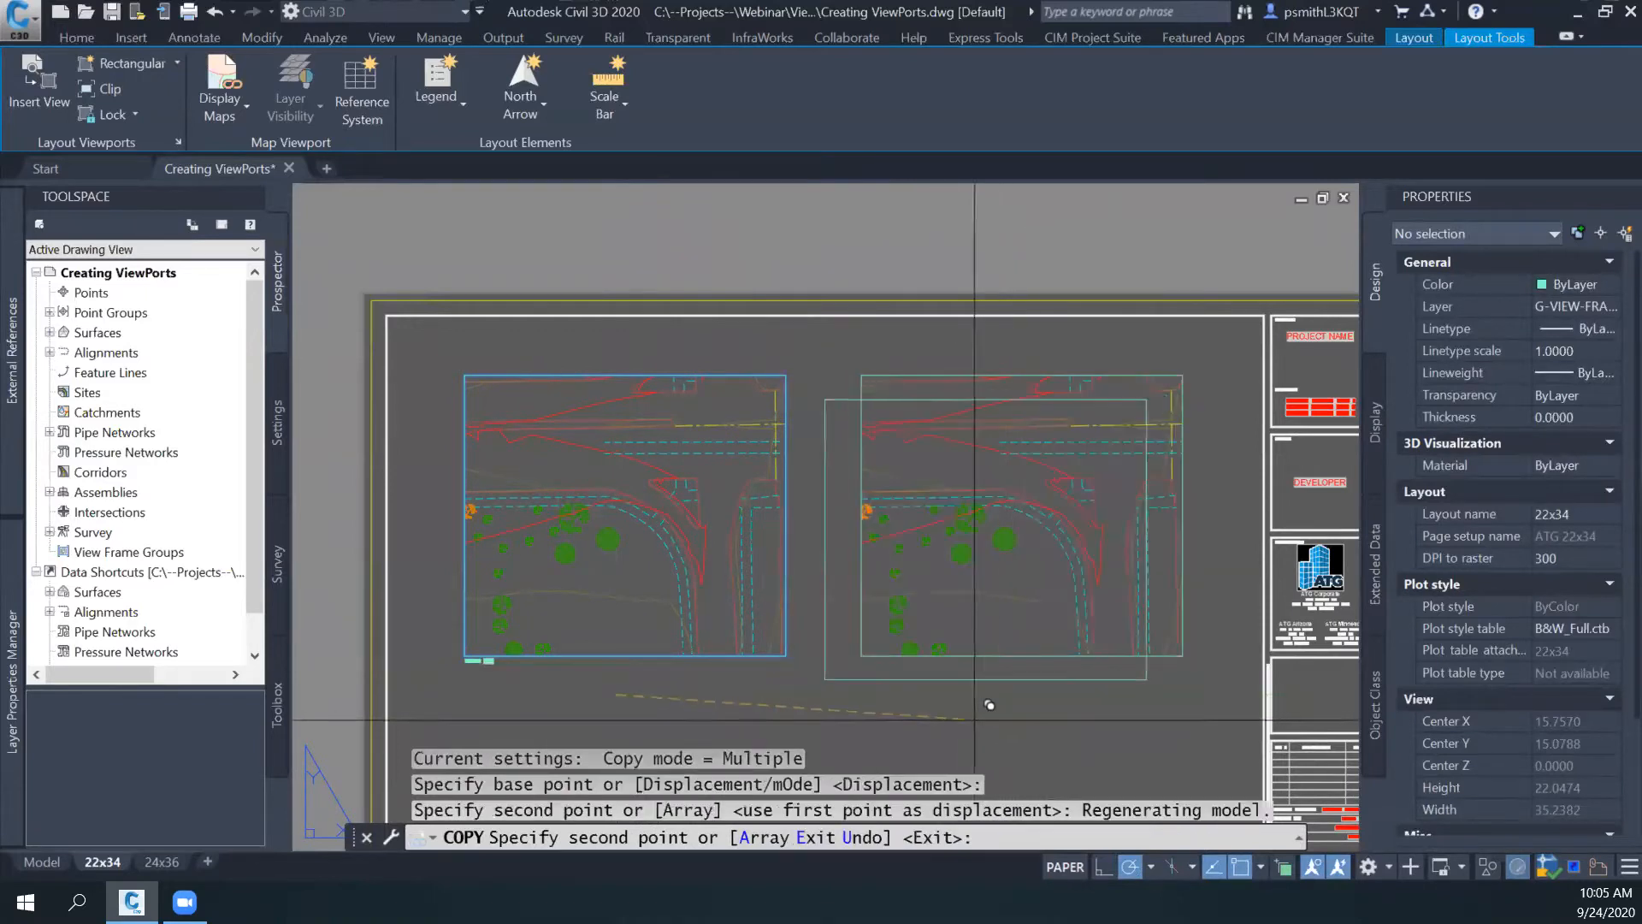
key("Escape")
middle_click_drag(933, 694, 829, 621)
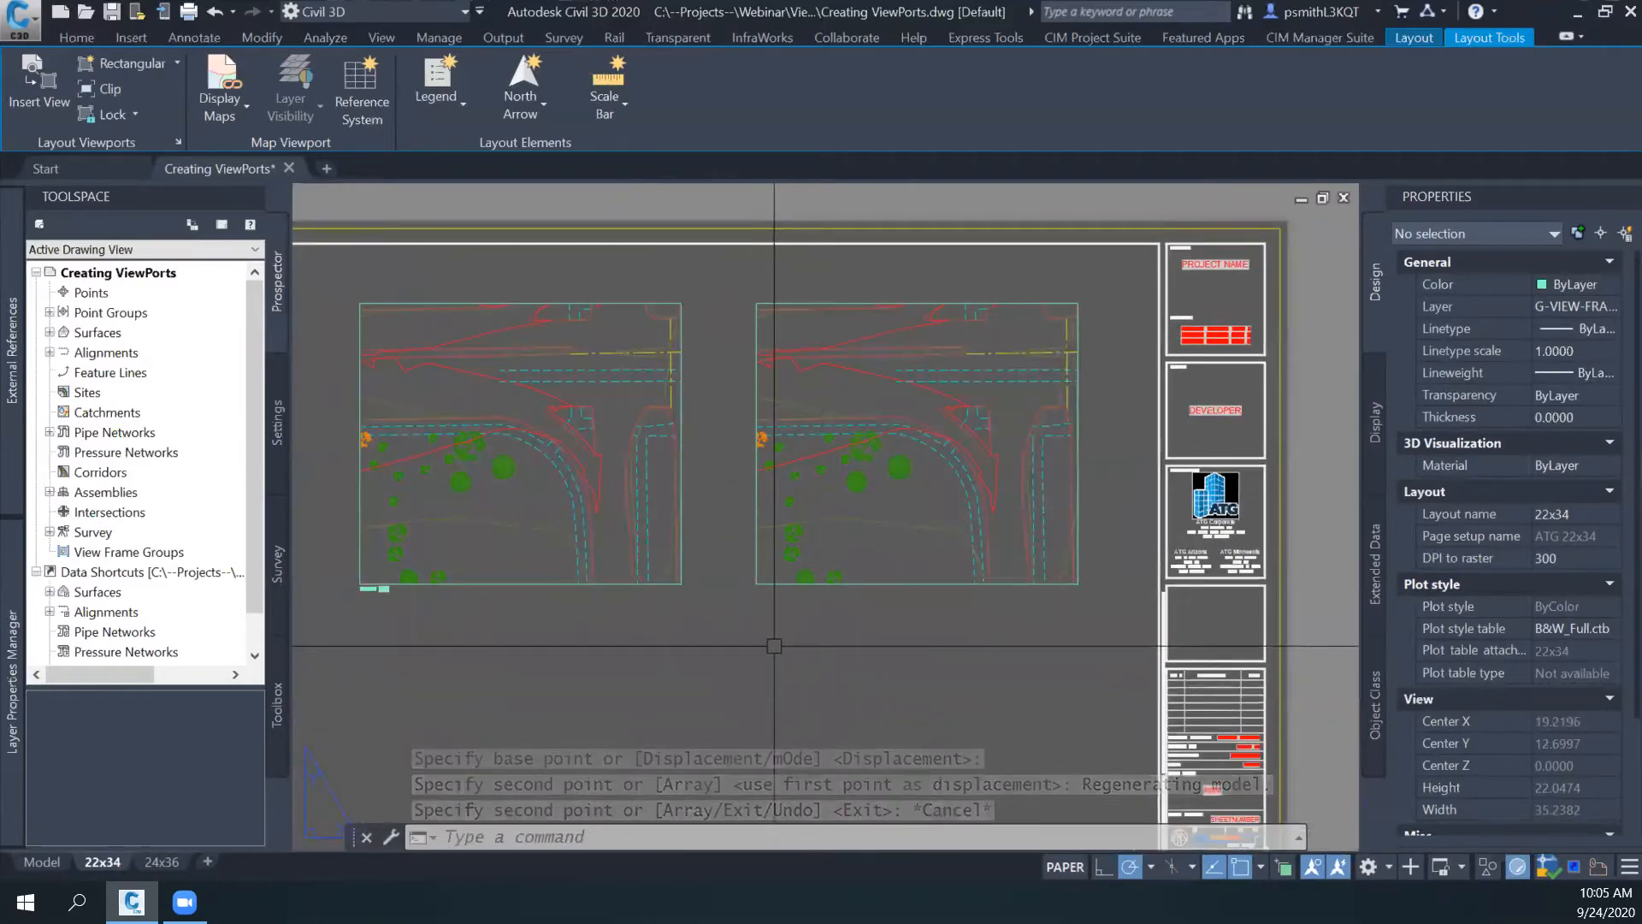
middle_click_drag(768, 627, 815, 645)
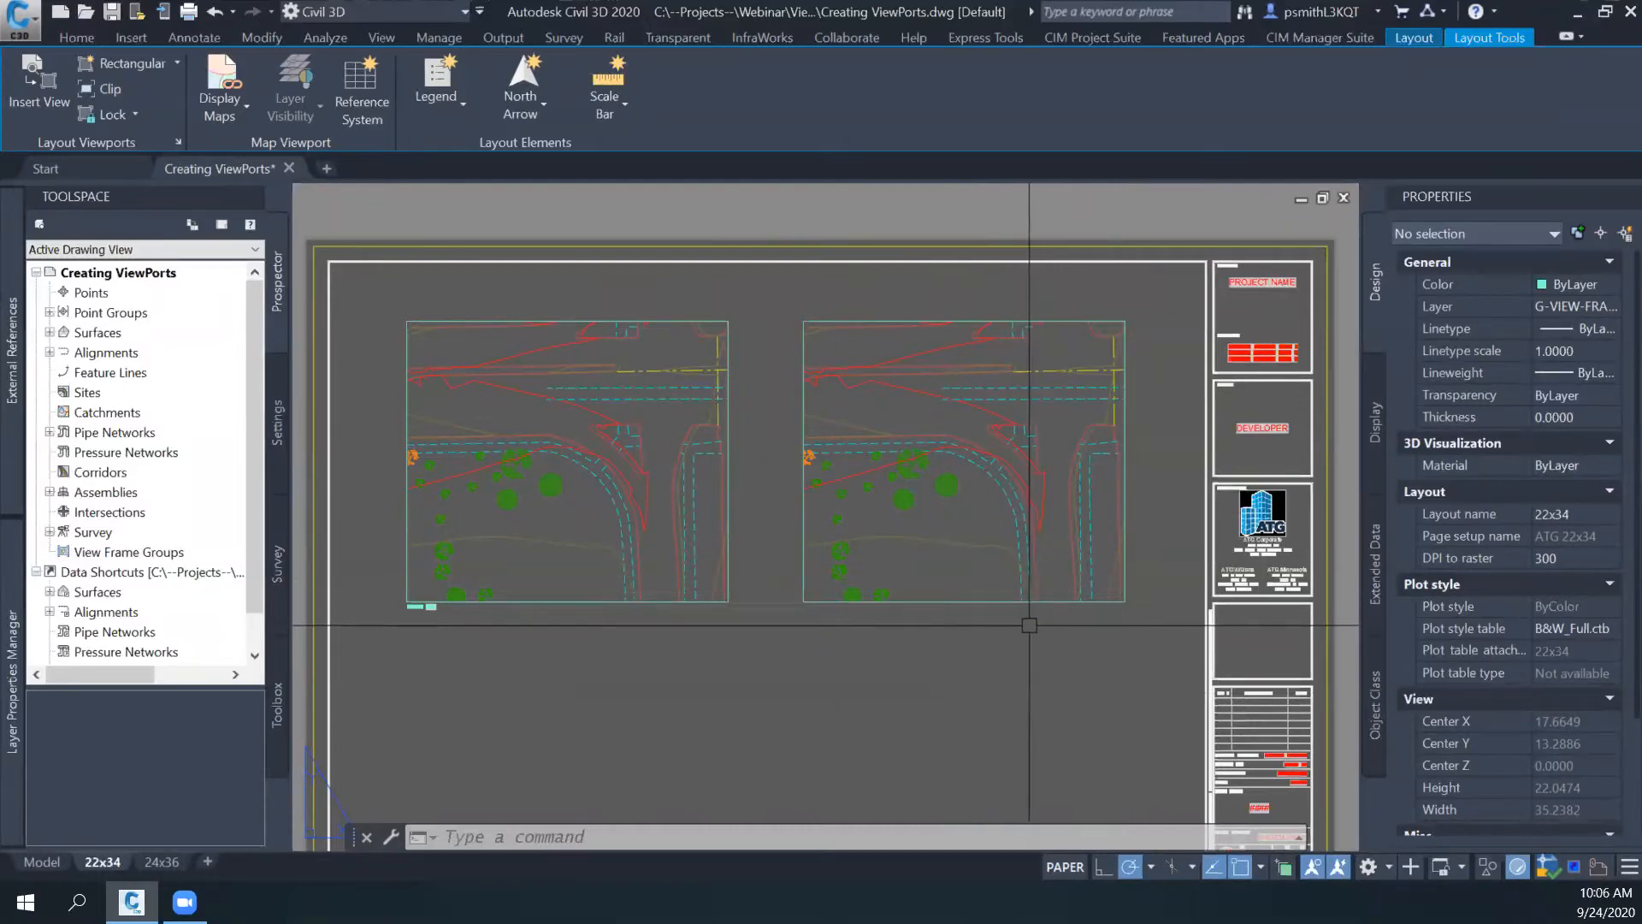
middle_click_drag(1032, 672, 1017, 669)
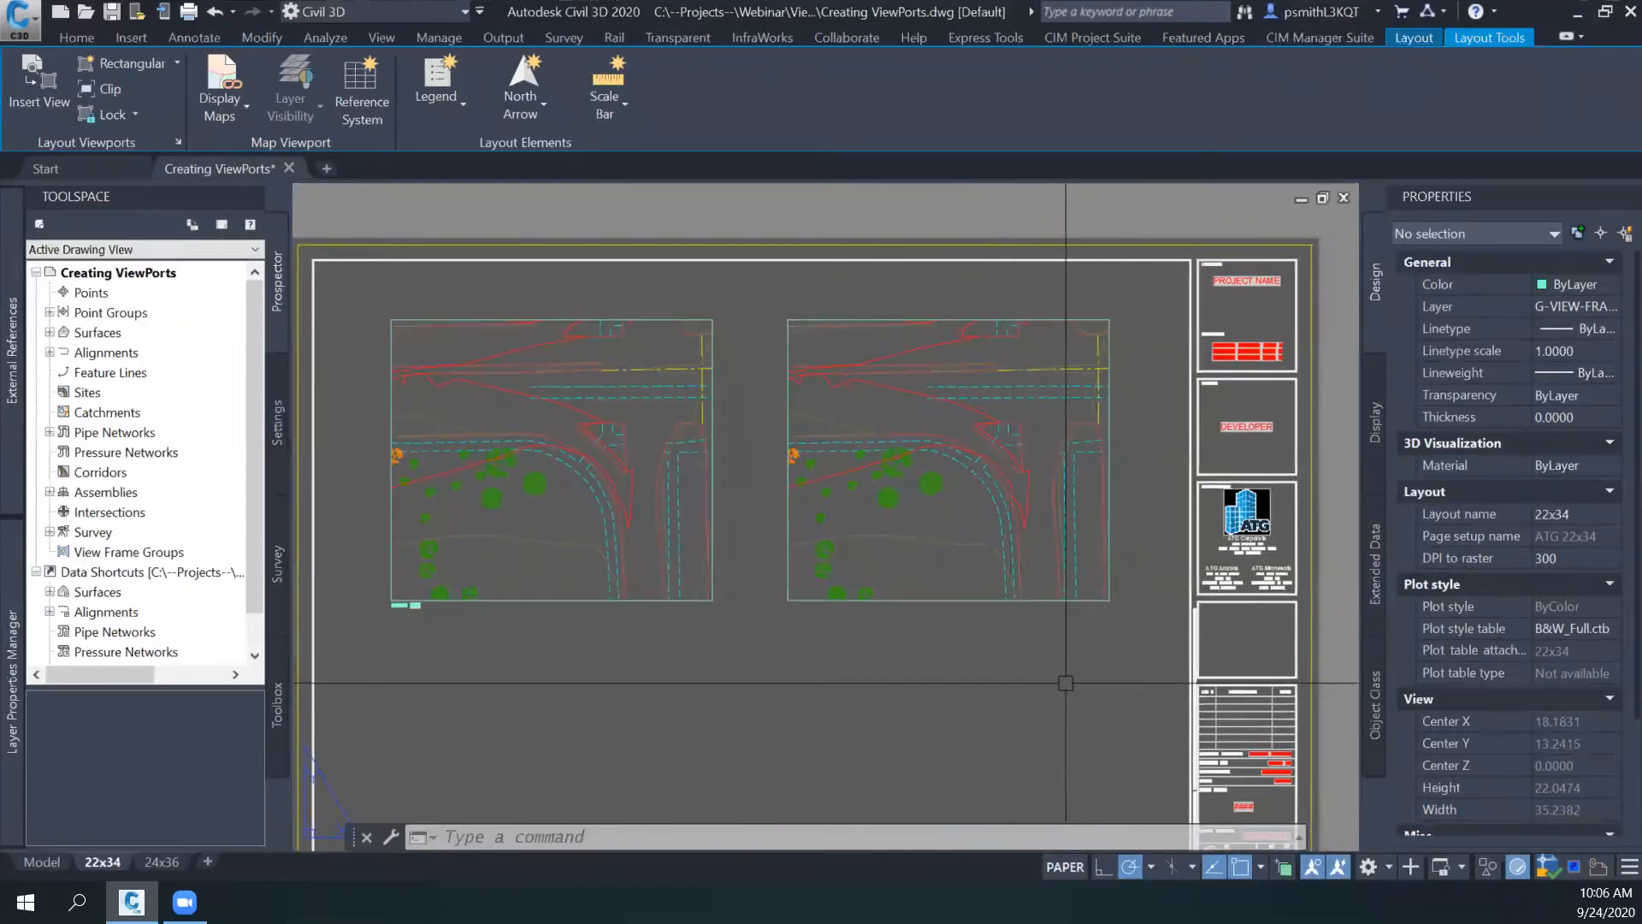
middle_click_drag(1052, 664, 1035, 603)
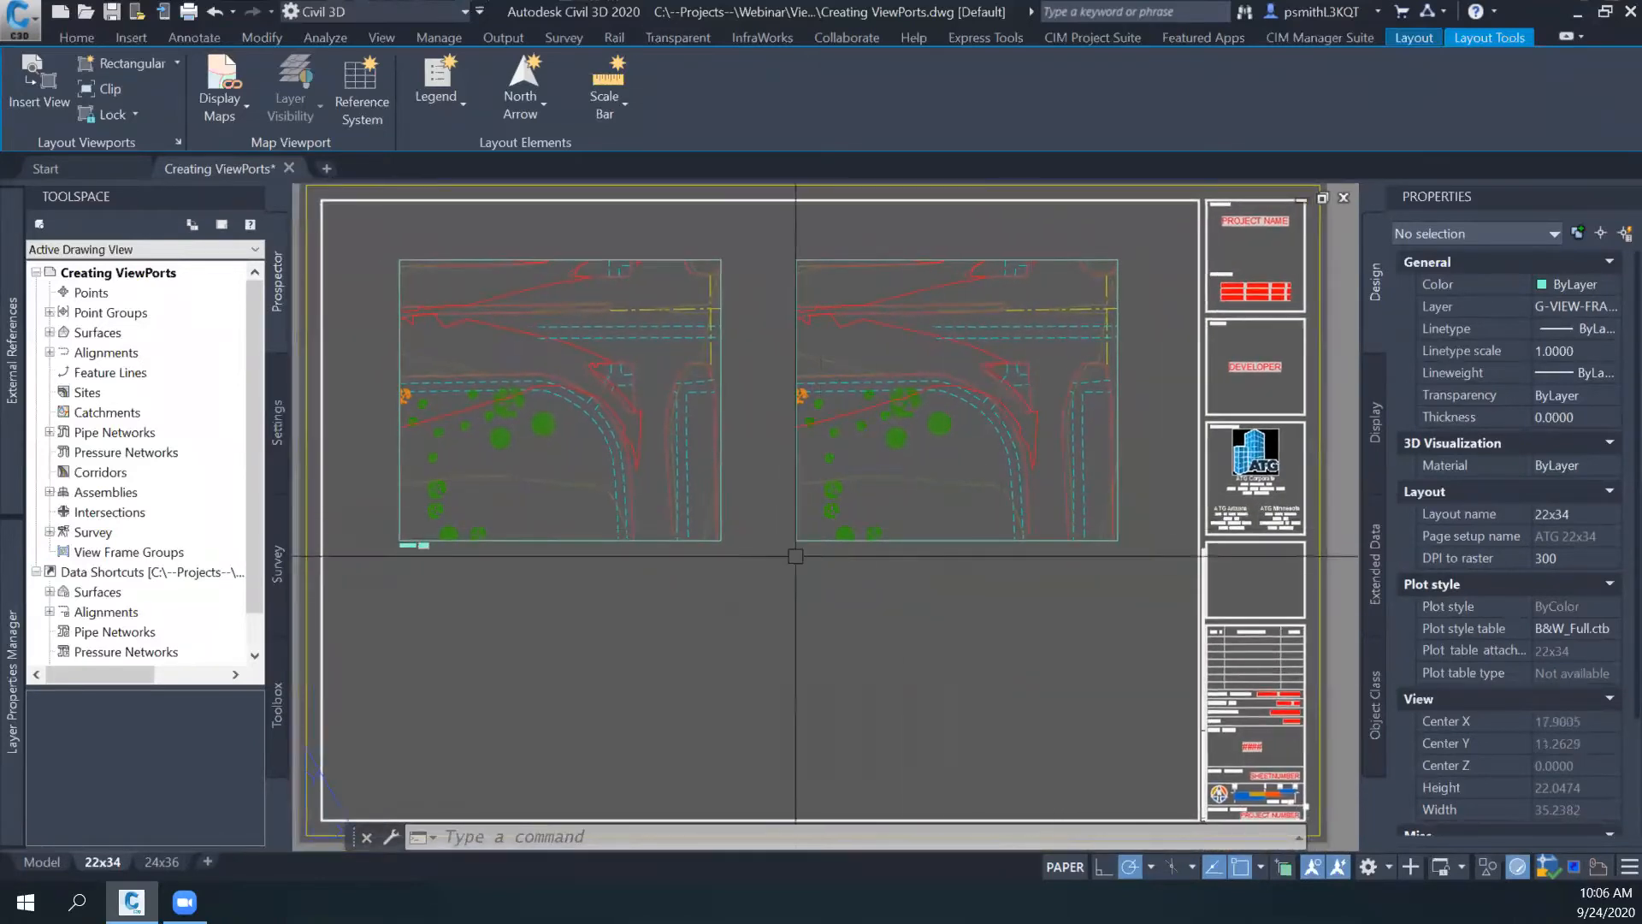
- In model space, set the linetype scale of the lower dashed L-BRDG polyline across the intersection to 0.5, and clear the selection
scroll(869, 538, "up", 3)
middle_click_drag(752, 433, 812, 457)
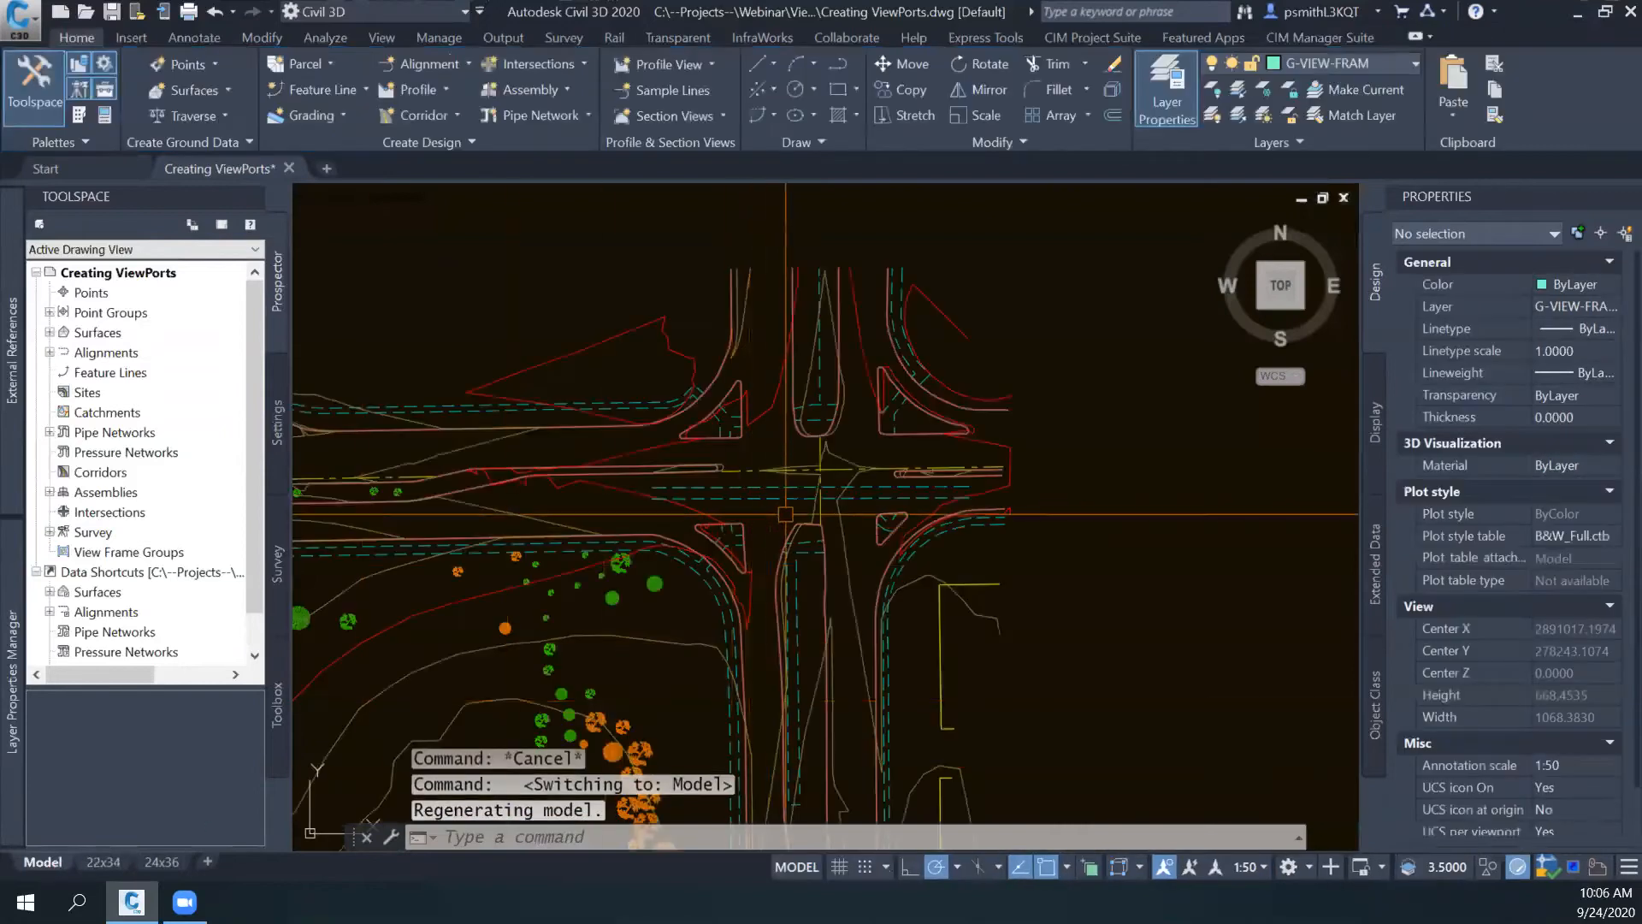
scroll(752, 517, "up", 5)
scroll(752, 517, "up", 3)
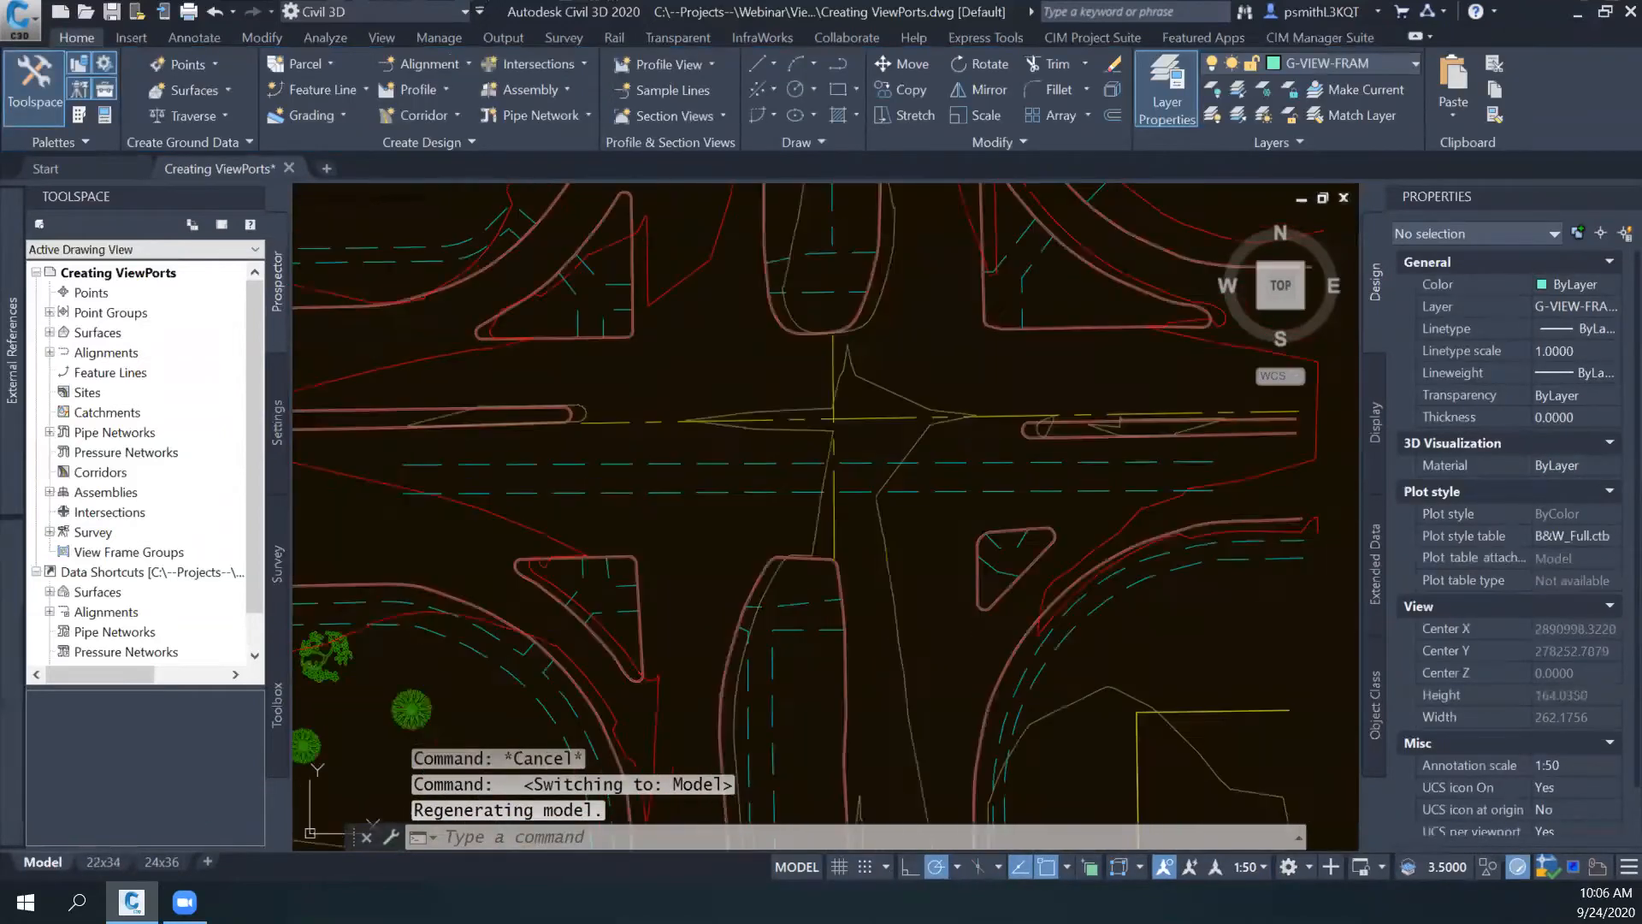
left_click(731, 495)
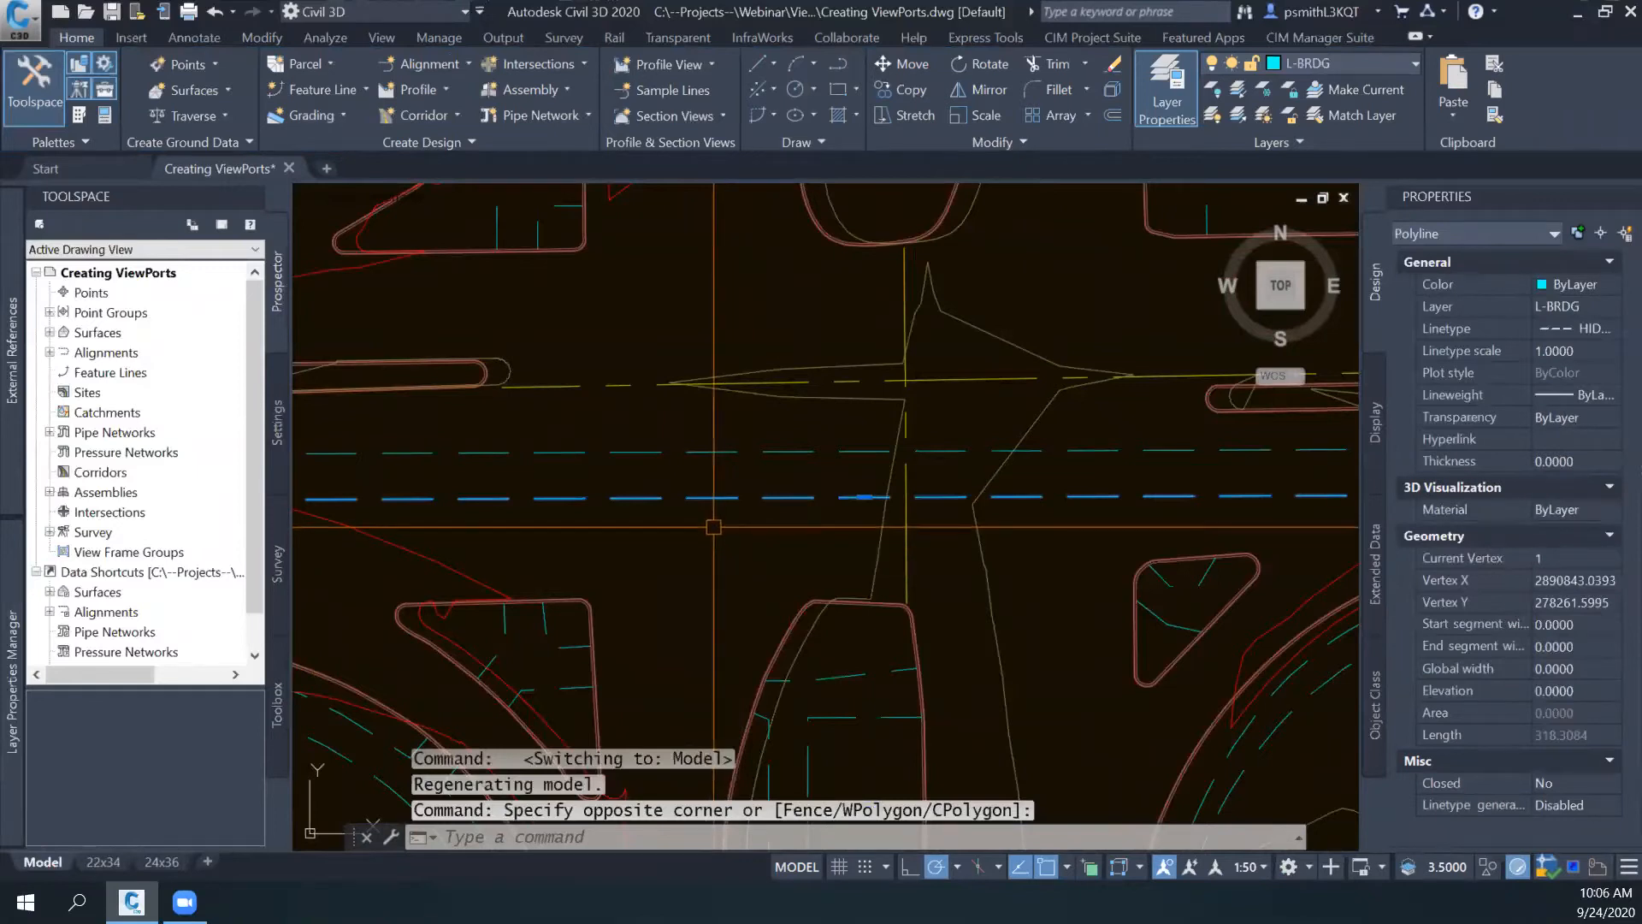
left_click(767, 476)
left_click(758, 506)
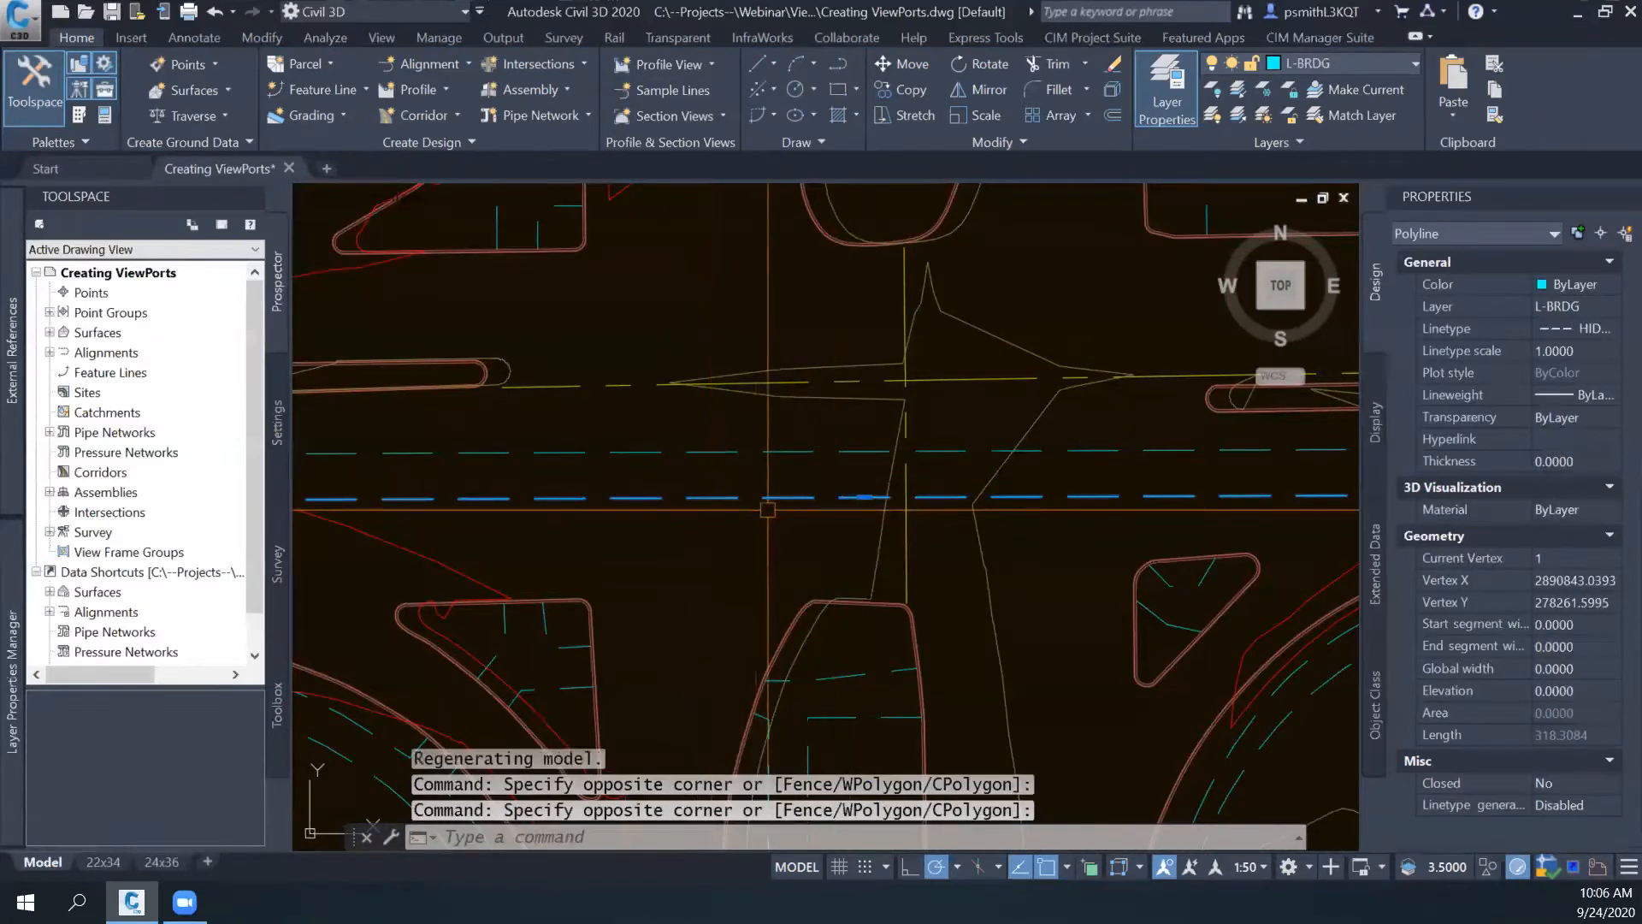
left_click(1550, 357)
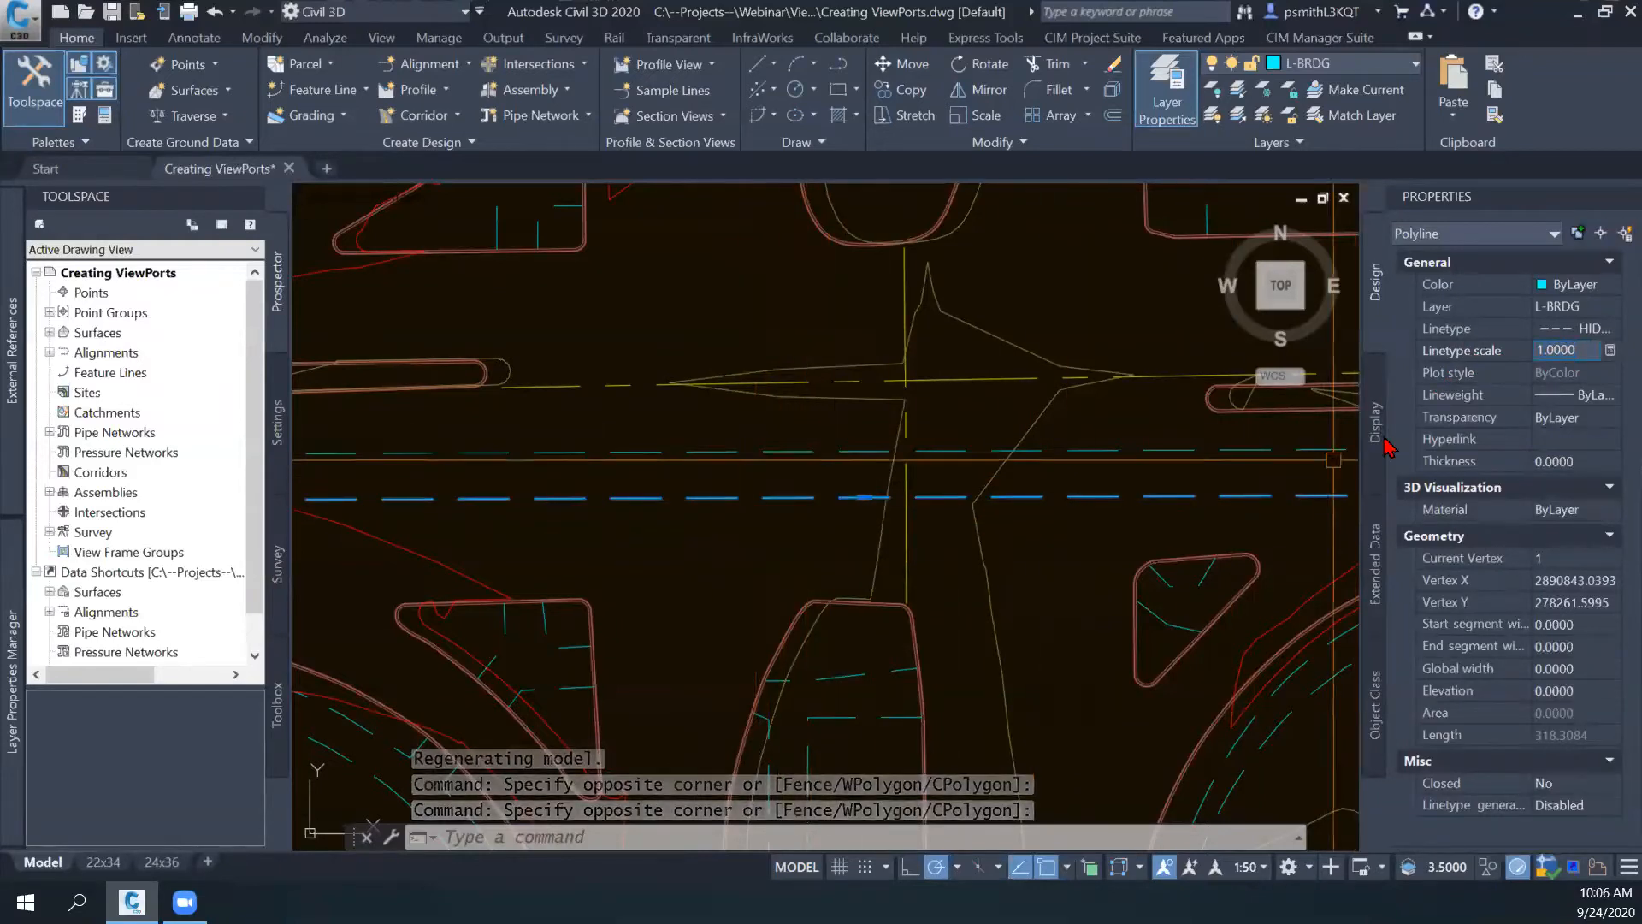
left_click(1584, 352)
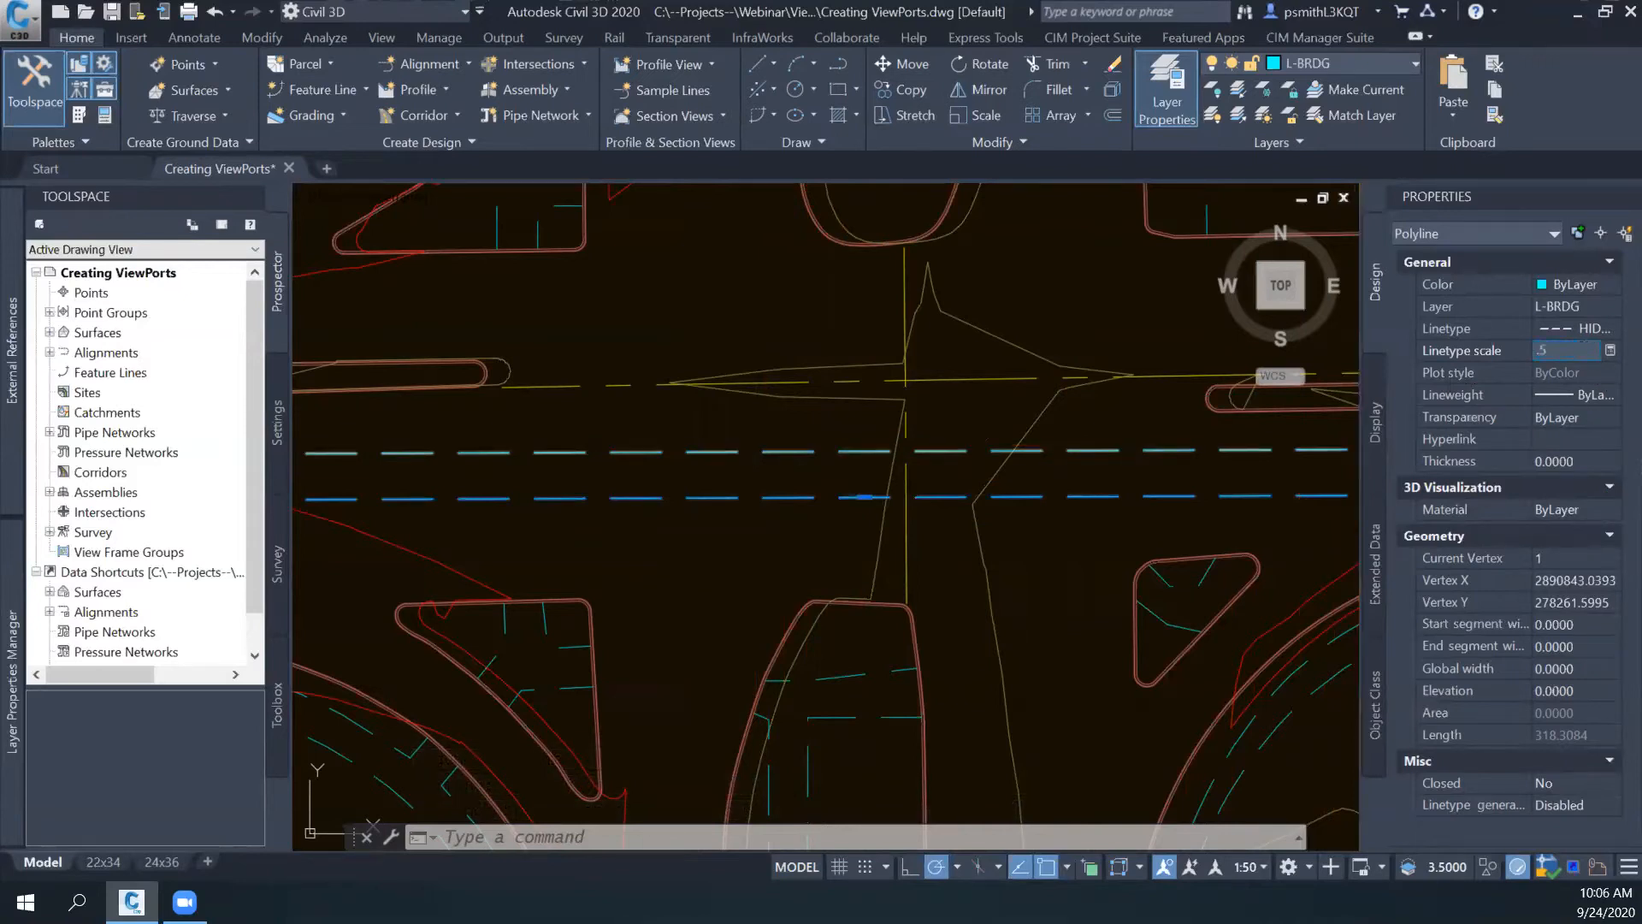
key("Return")
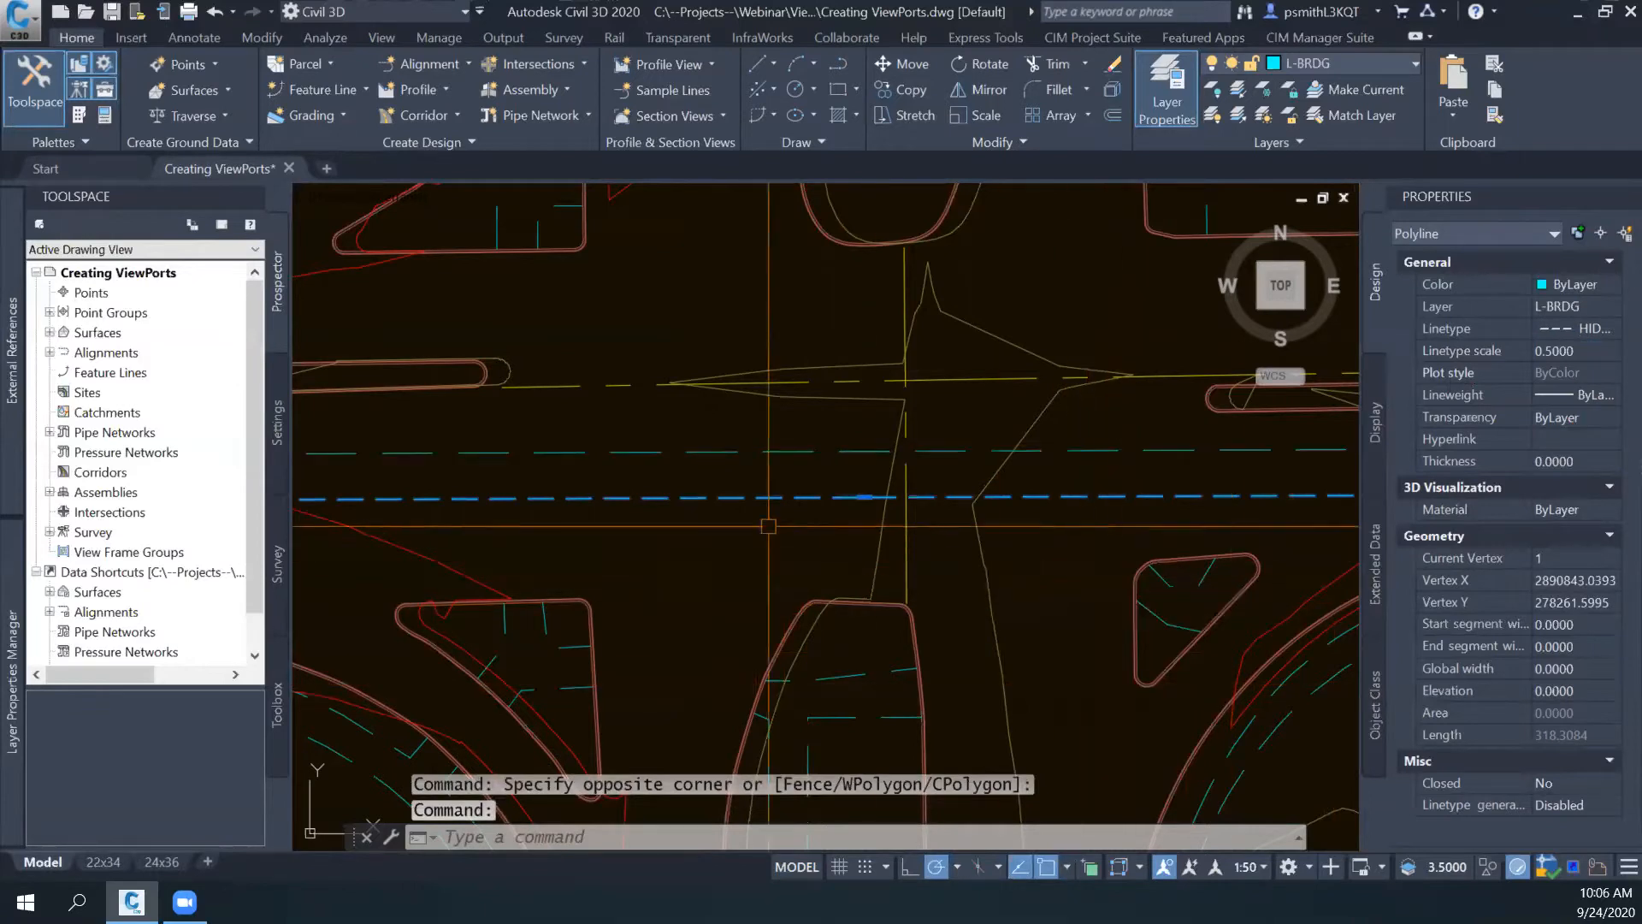
key("Escape")
- Compare the dash spacing of the lower bridge line with that of the parallel line above it in model space
scroll(674, 532, "down", 3)
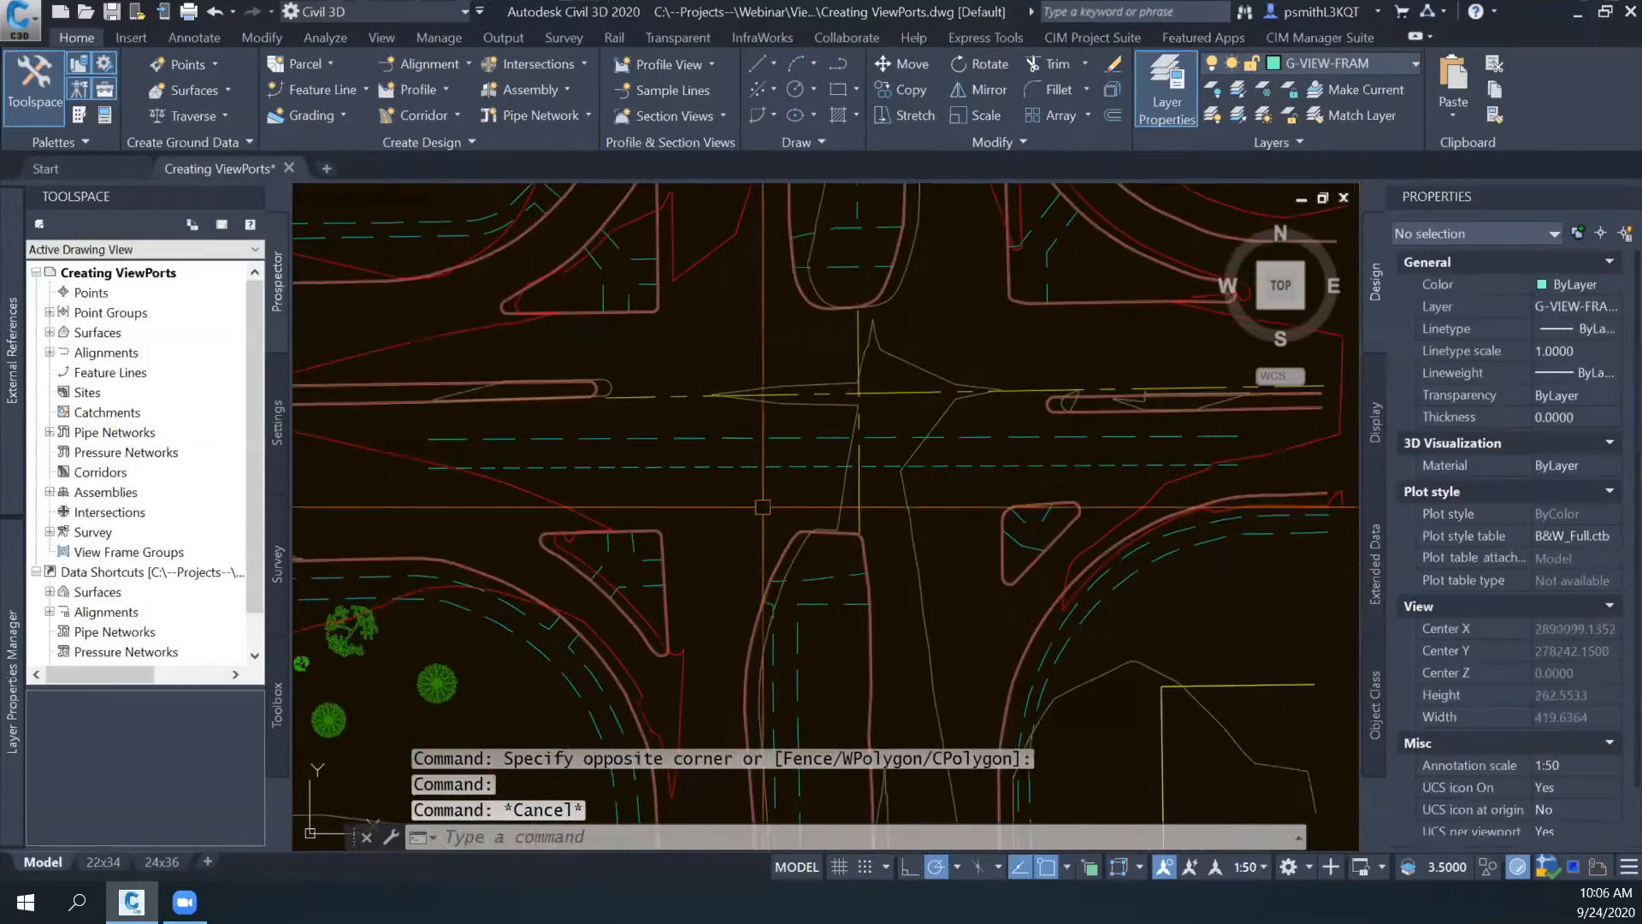
left_click(777, 468)
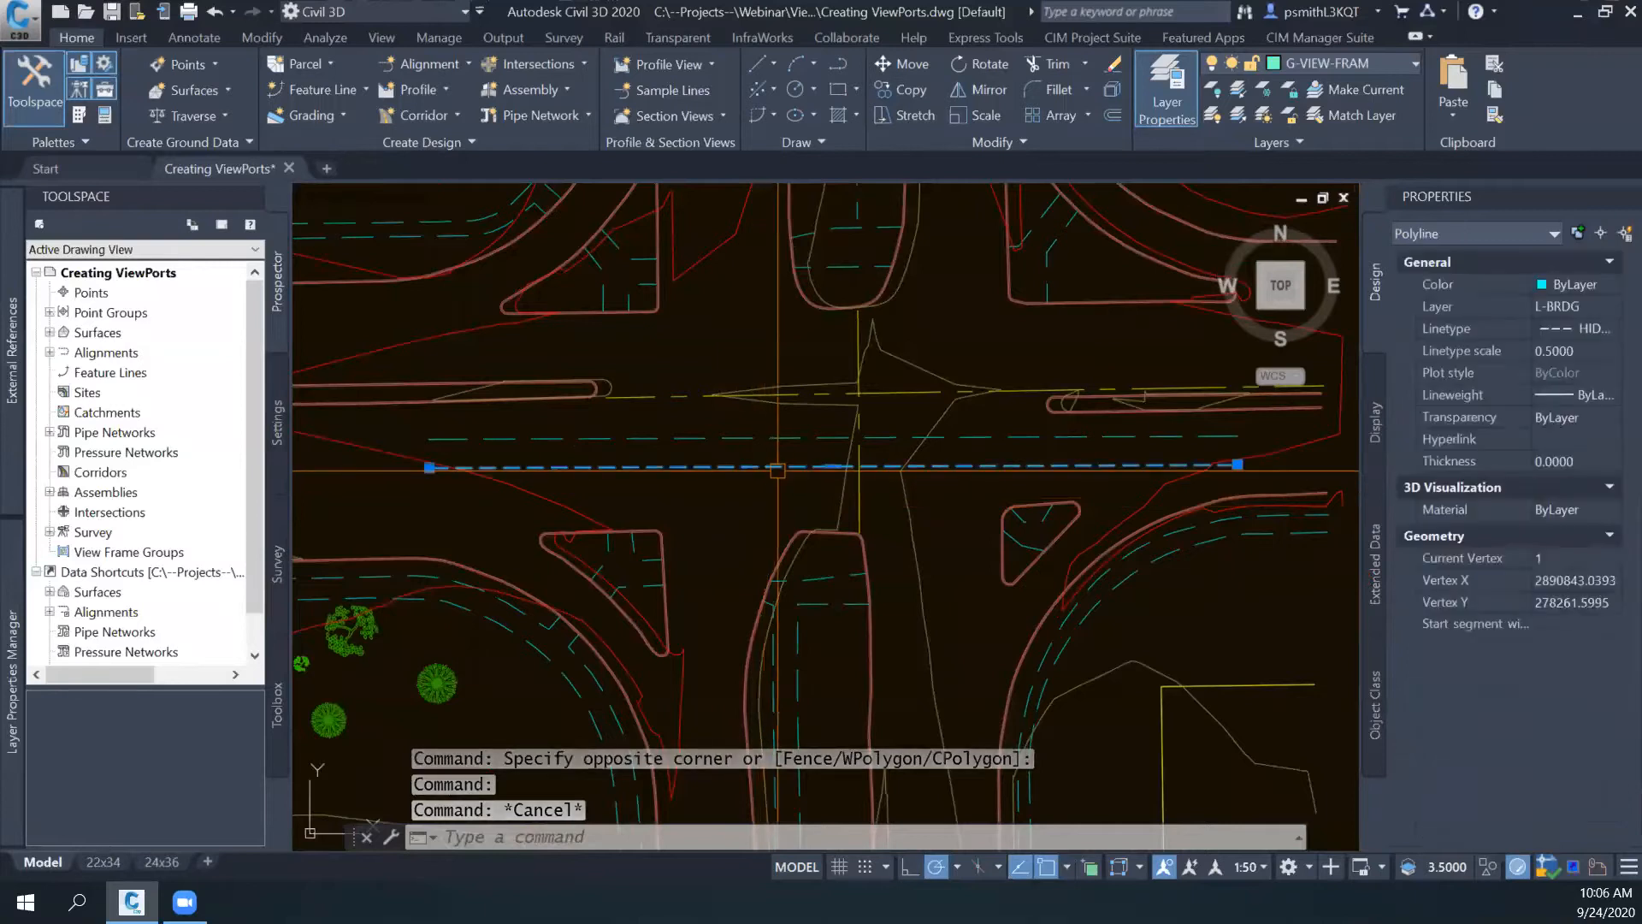
mouse_move(788, 492)
middle_mouse_down()
mouse_move(754, 499)
mouse_move(700, 445)
middle_mouse_up()
scroll(755, 500, "down", 2)
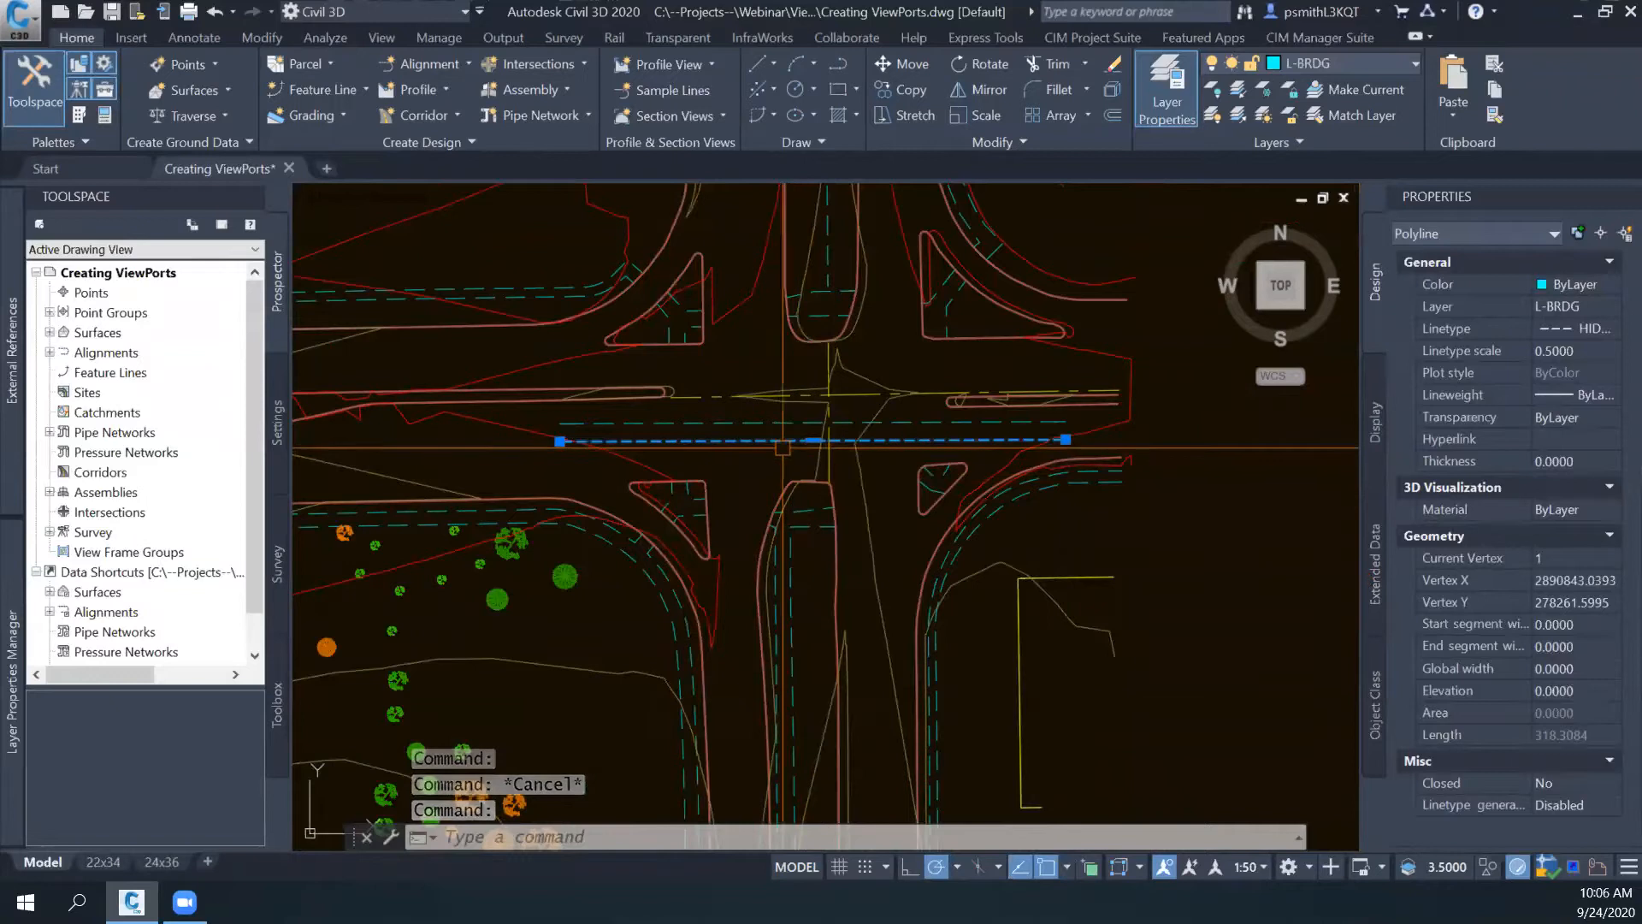
scroll(756, 454, "up", 2)
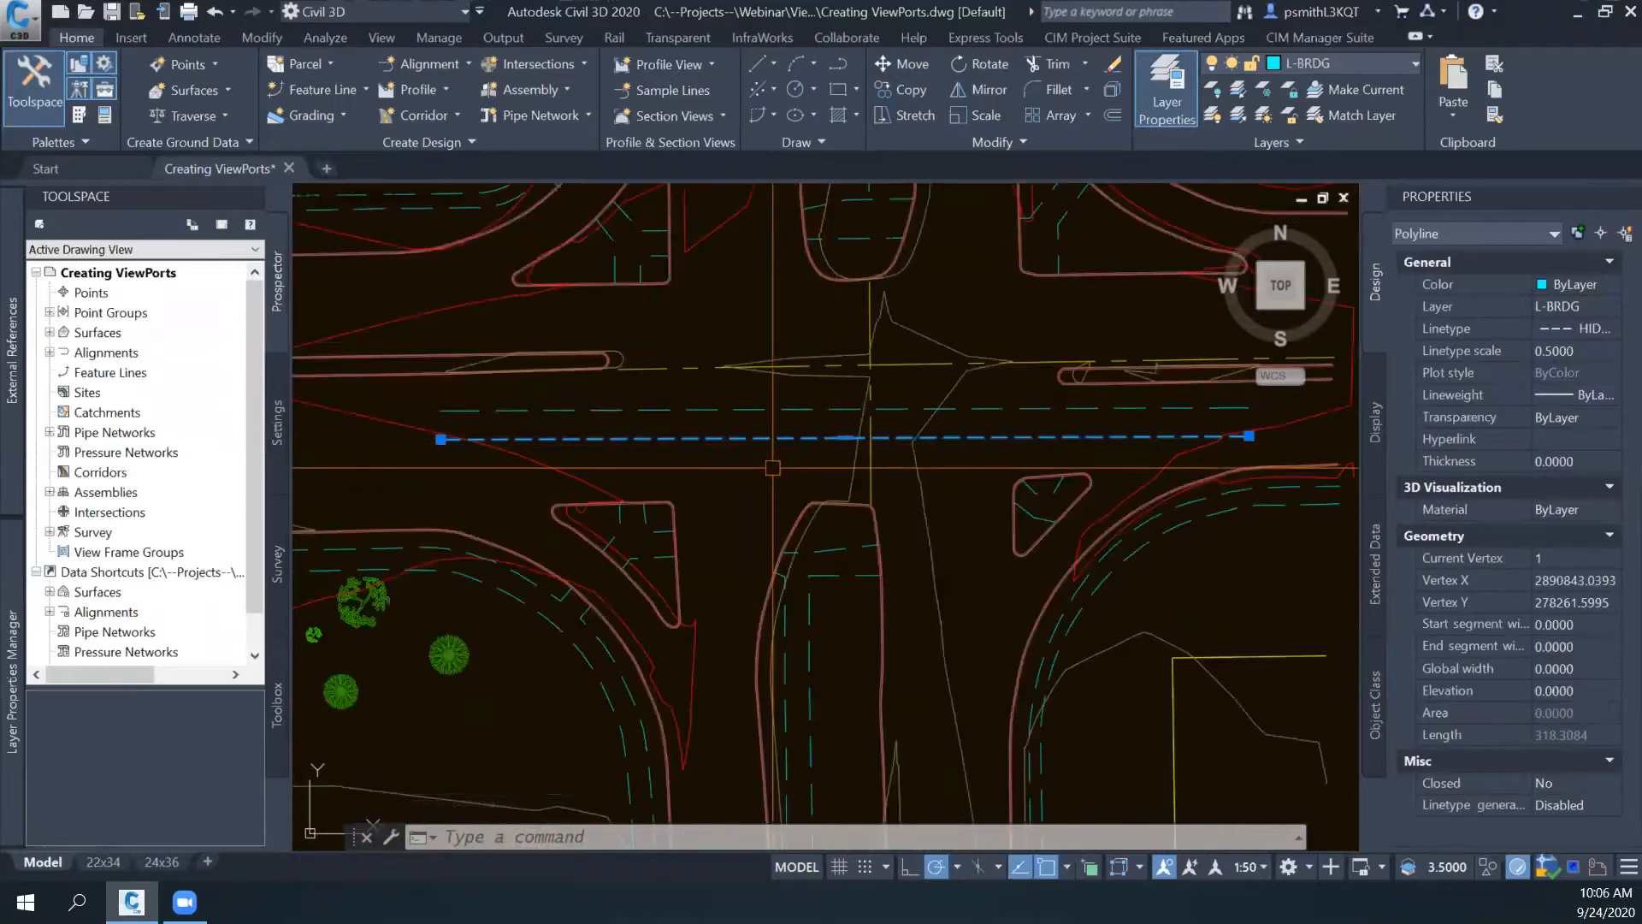
scroll(774, 467, "down", 2)
middle_click_drag(770, 475, 753, 441)
key("Escape")
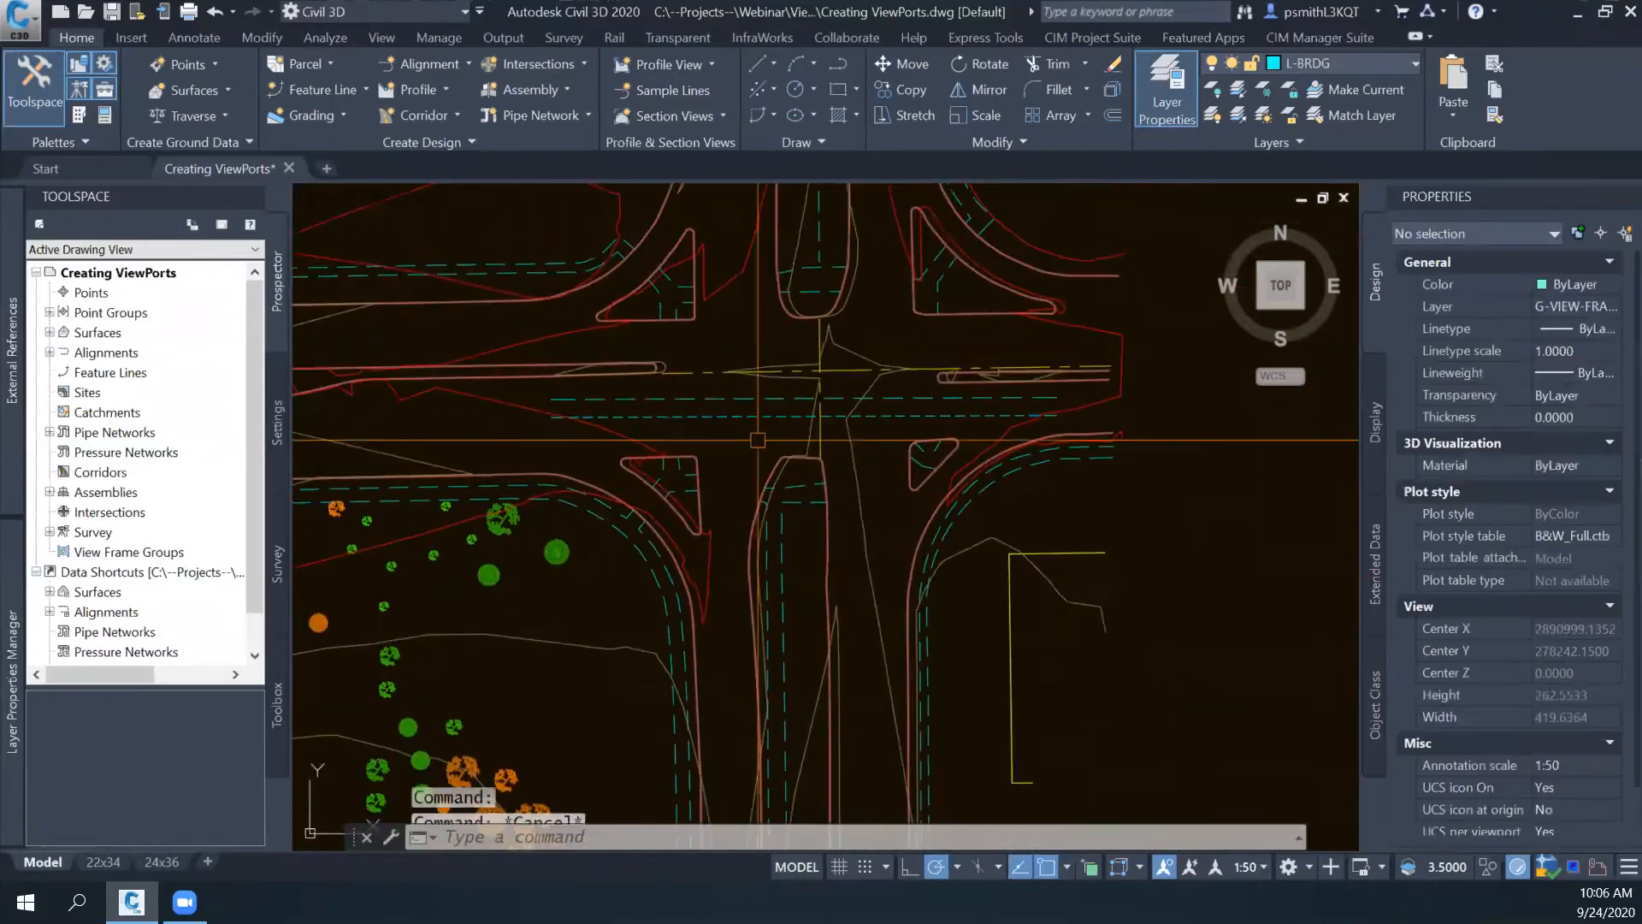
scroll(736, 445, "up", 2)
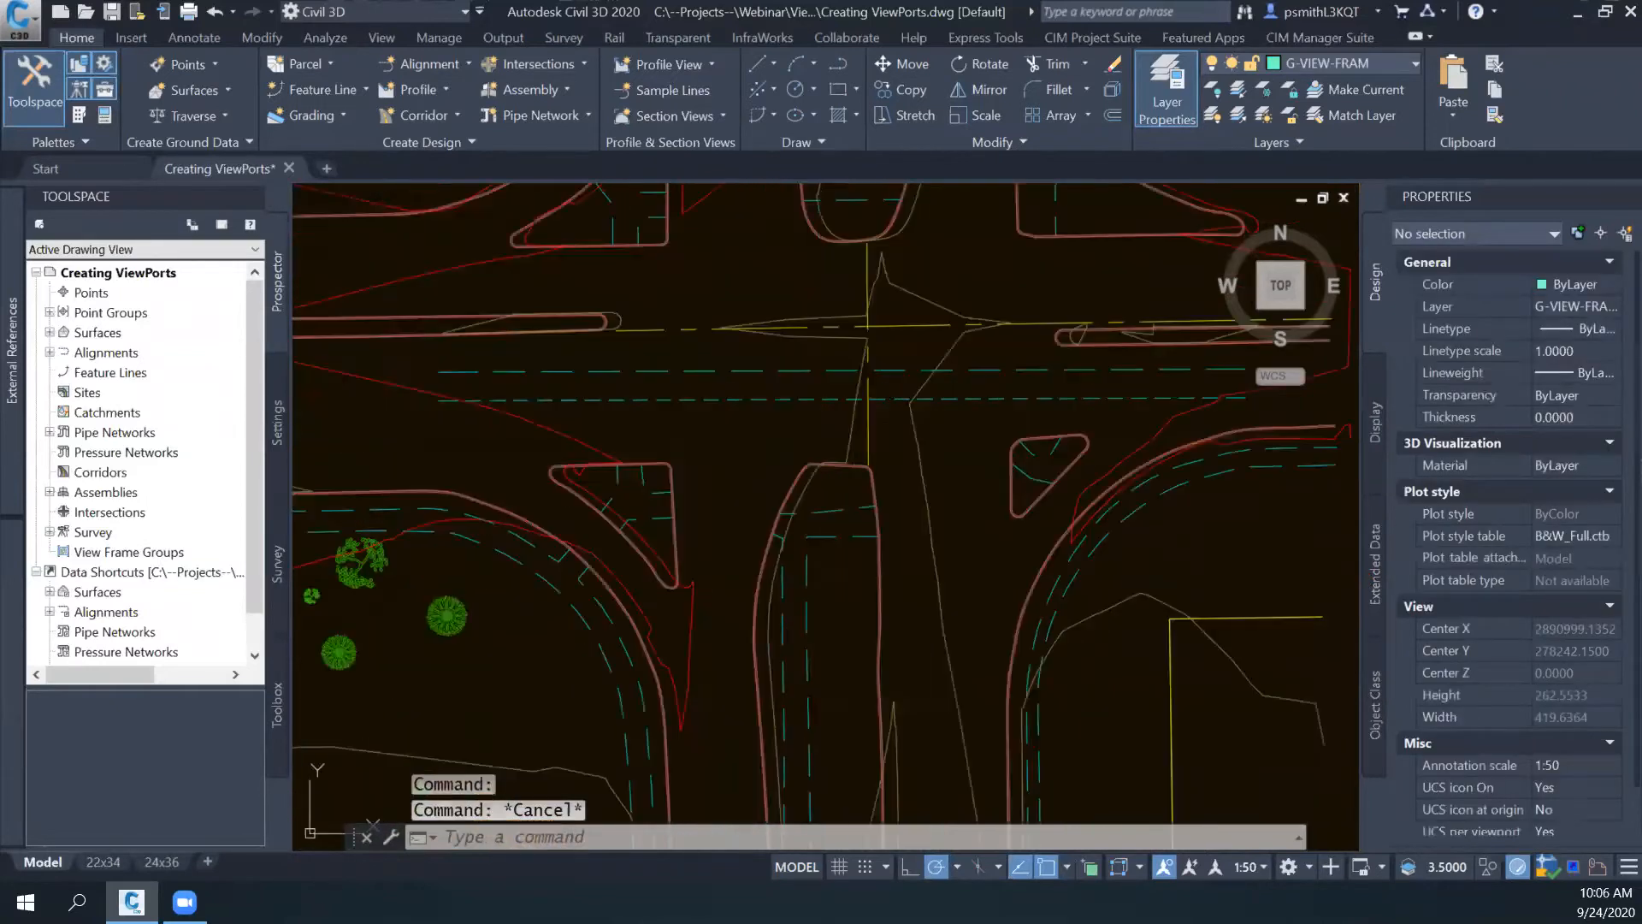
- Switch to the 22x34 layout and inspect the bridge lines' dashes in both viewports
left_click(103, 864)
scroll(672, 541, "down", 3)
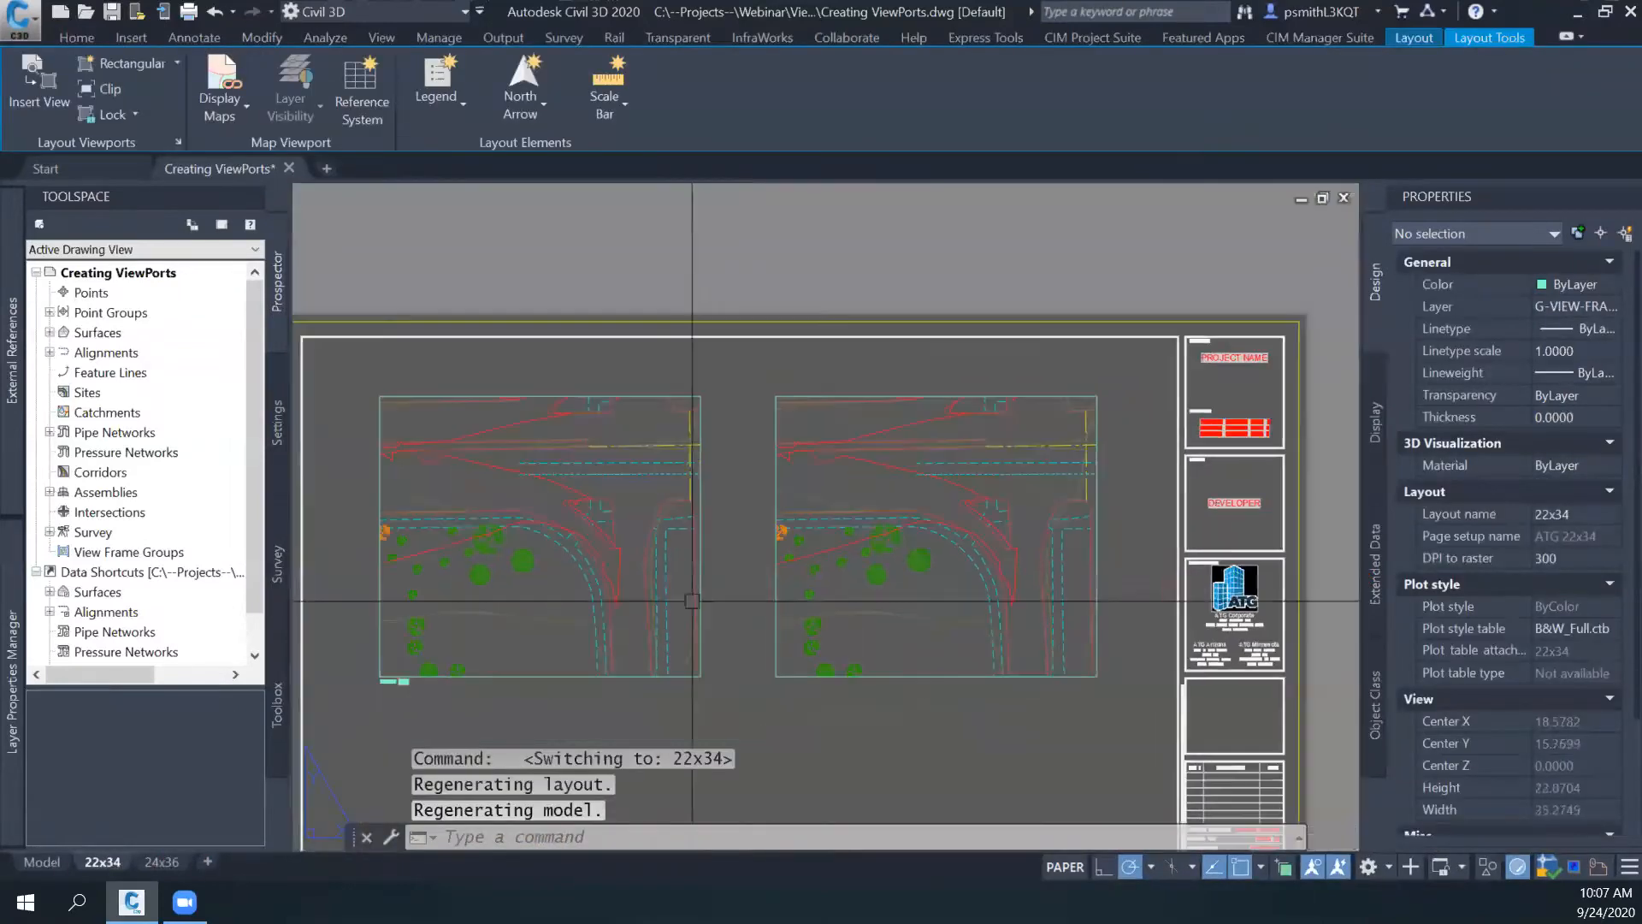
scroll(678, 490, "up", 3)
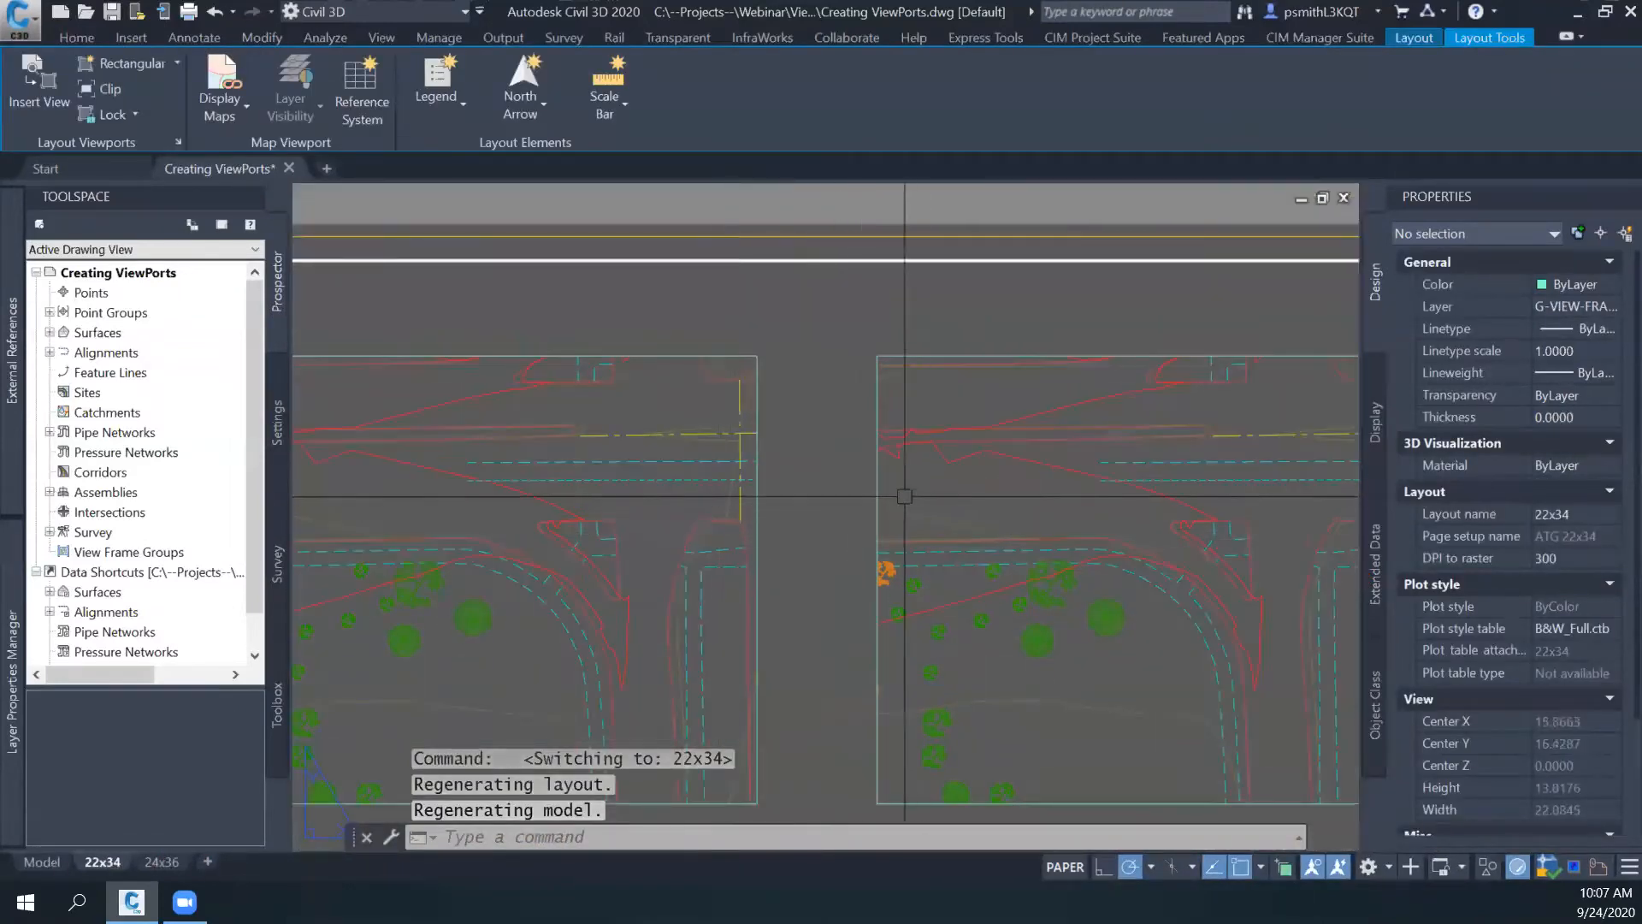
middle_click_drag(588, 623, 663, 624)
- In model space, select the lower dashed L-BRDG polyline across the intersection and inspect its dashes and linetype scale
left_click(54, 864)
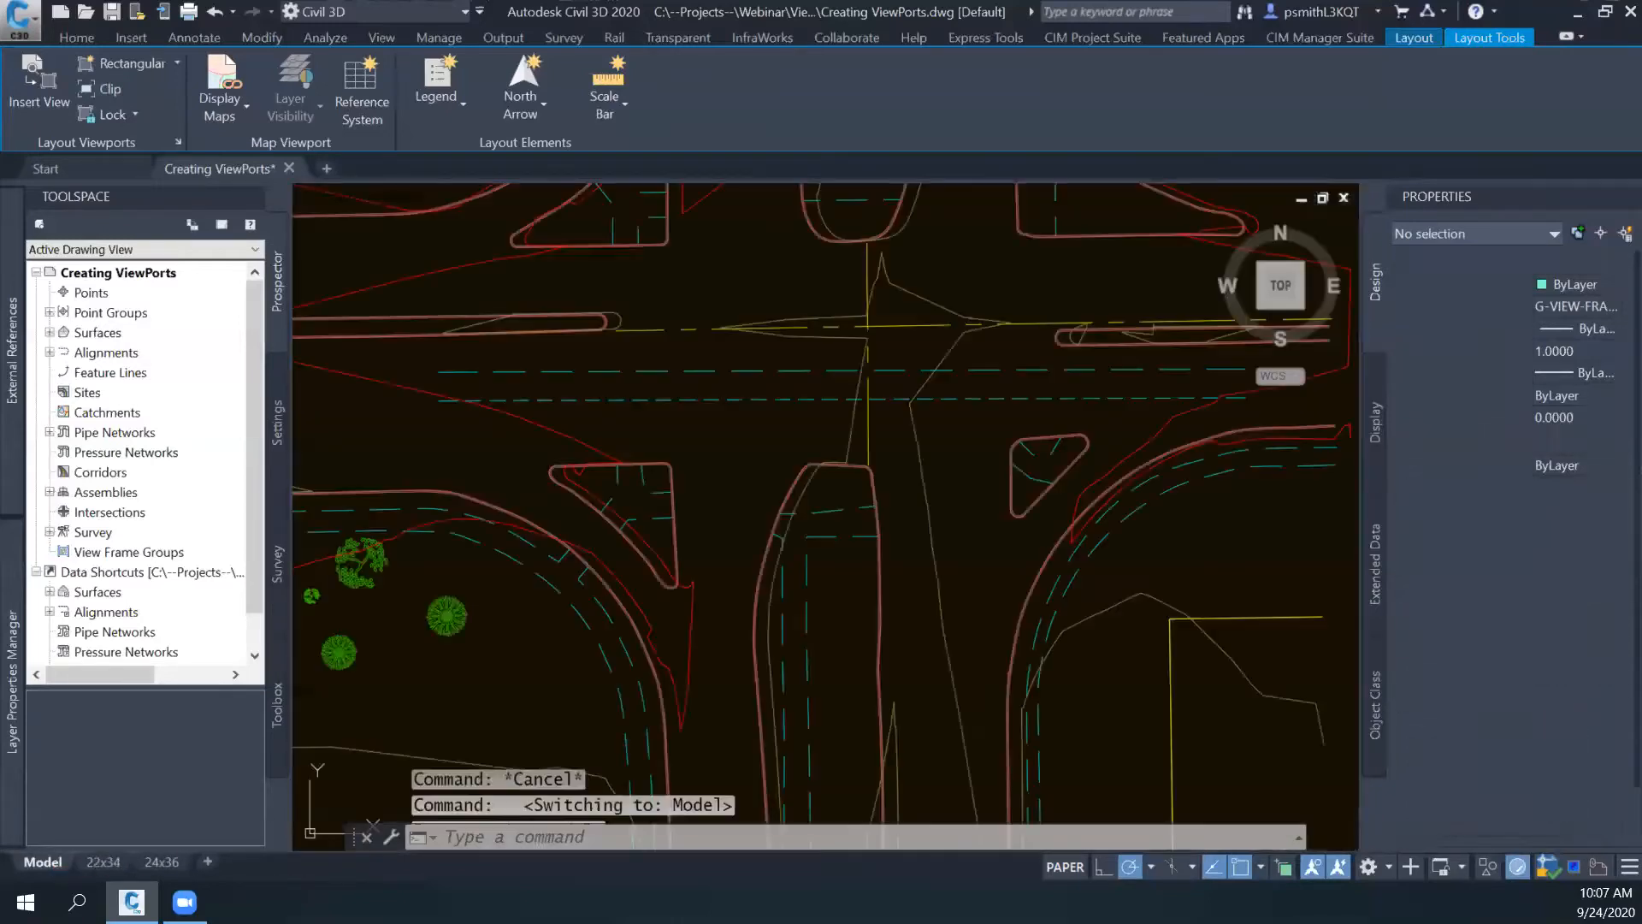
scroll(877, 355, "up", 3)
left_click(750, 458)
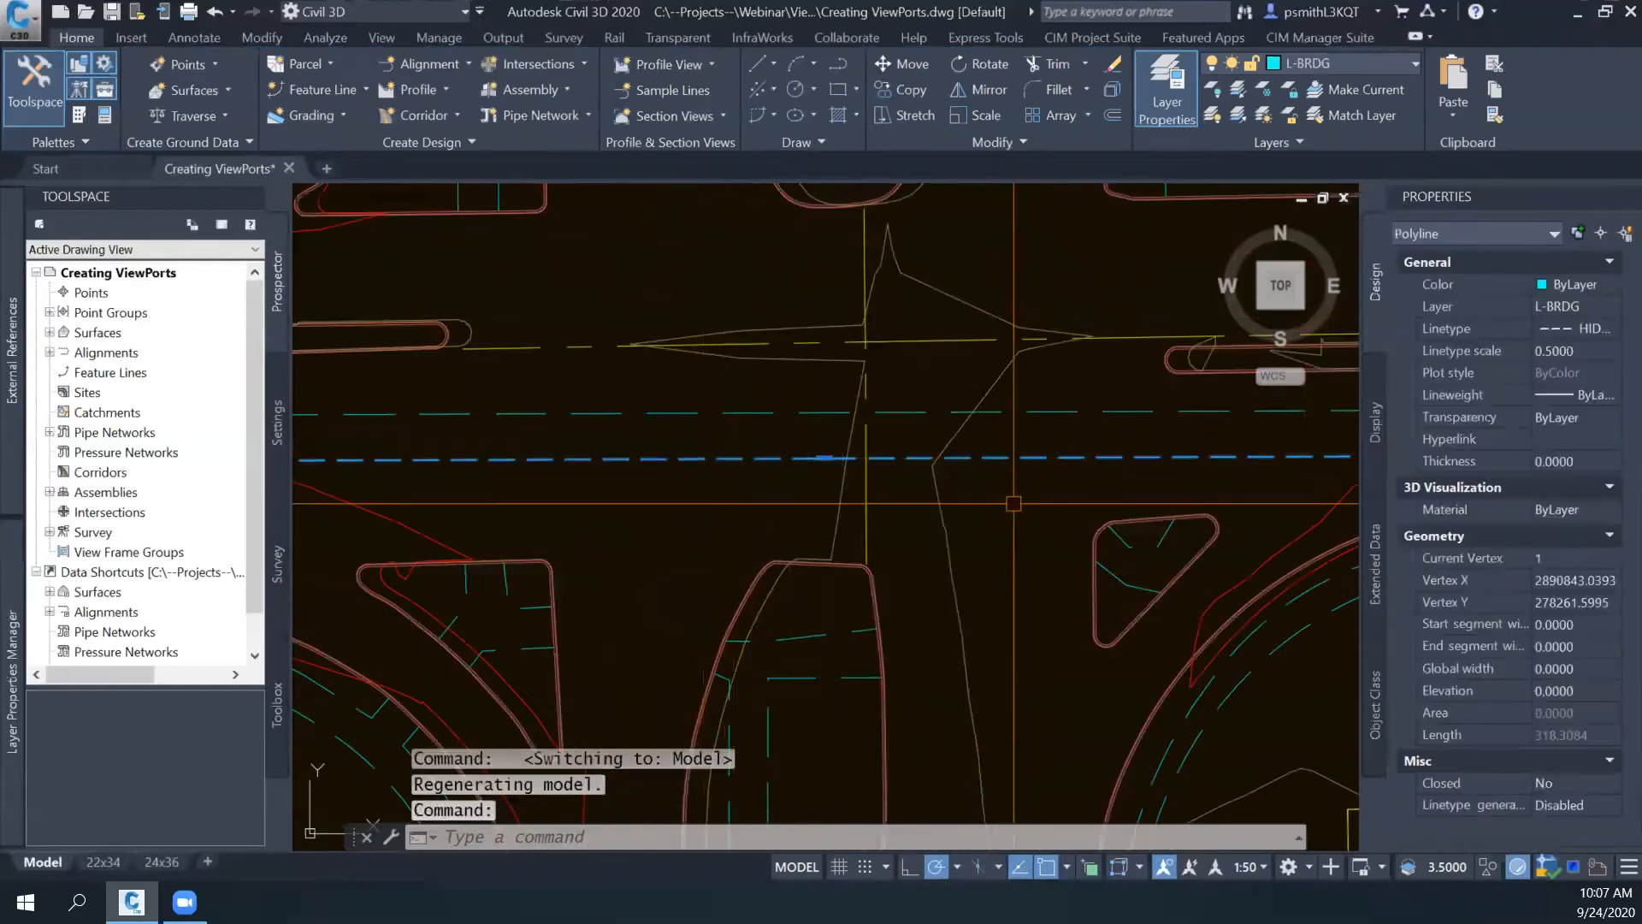
middle_click_drag(683, 462, 913, 443)
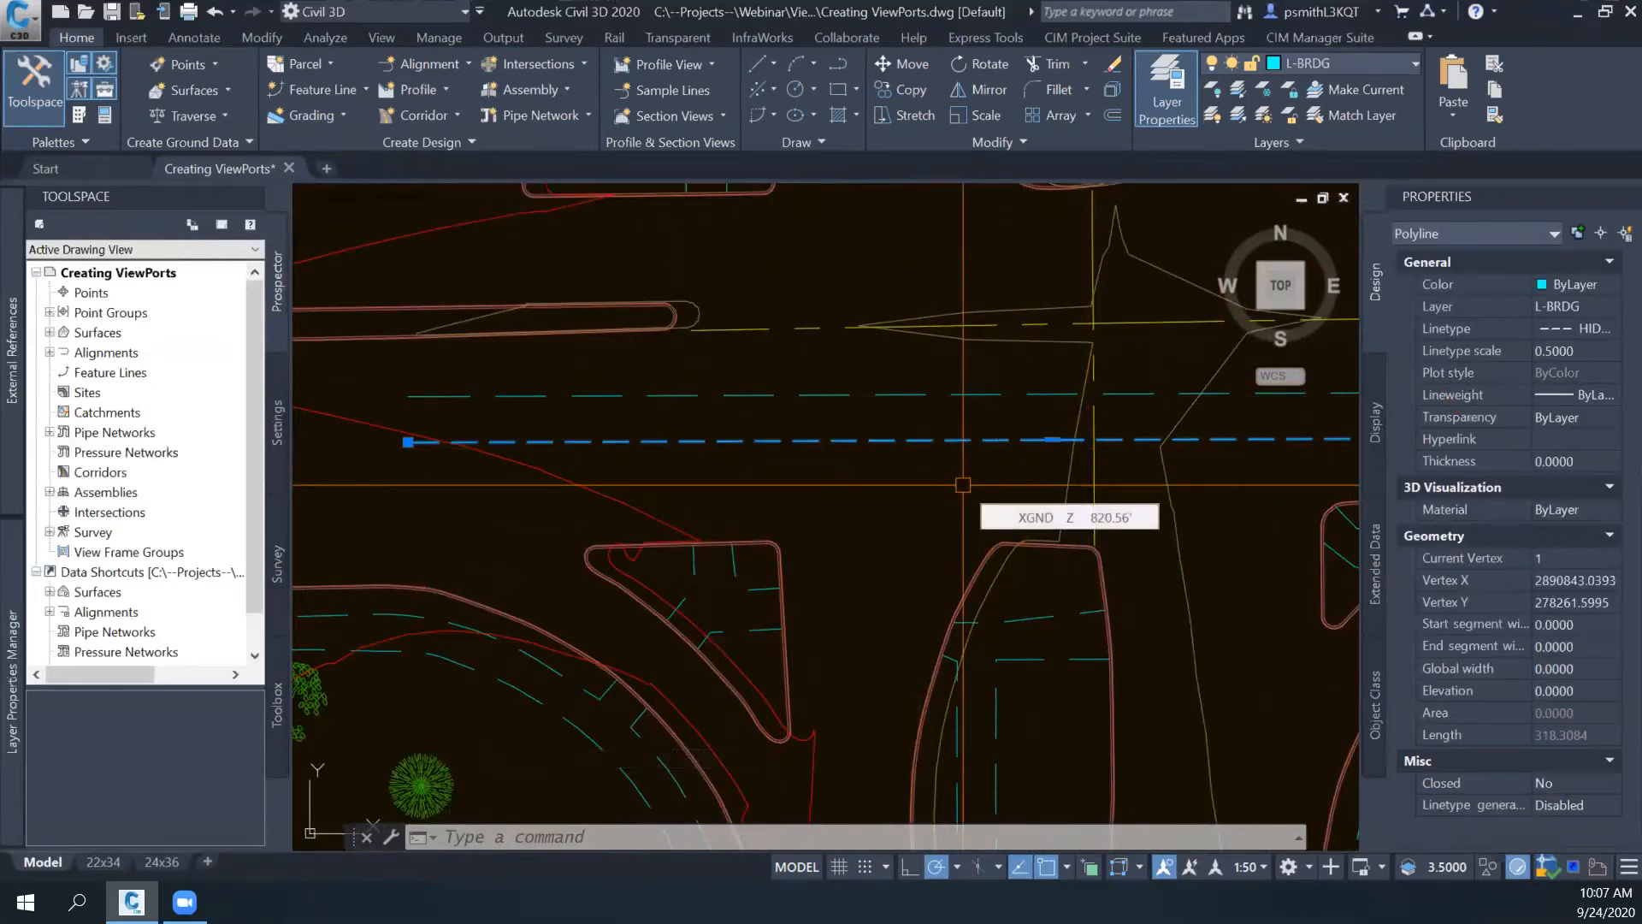
- Query the PSLTSCALE setting in model space
type("PSLt")
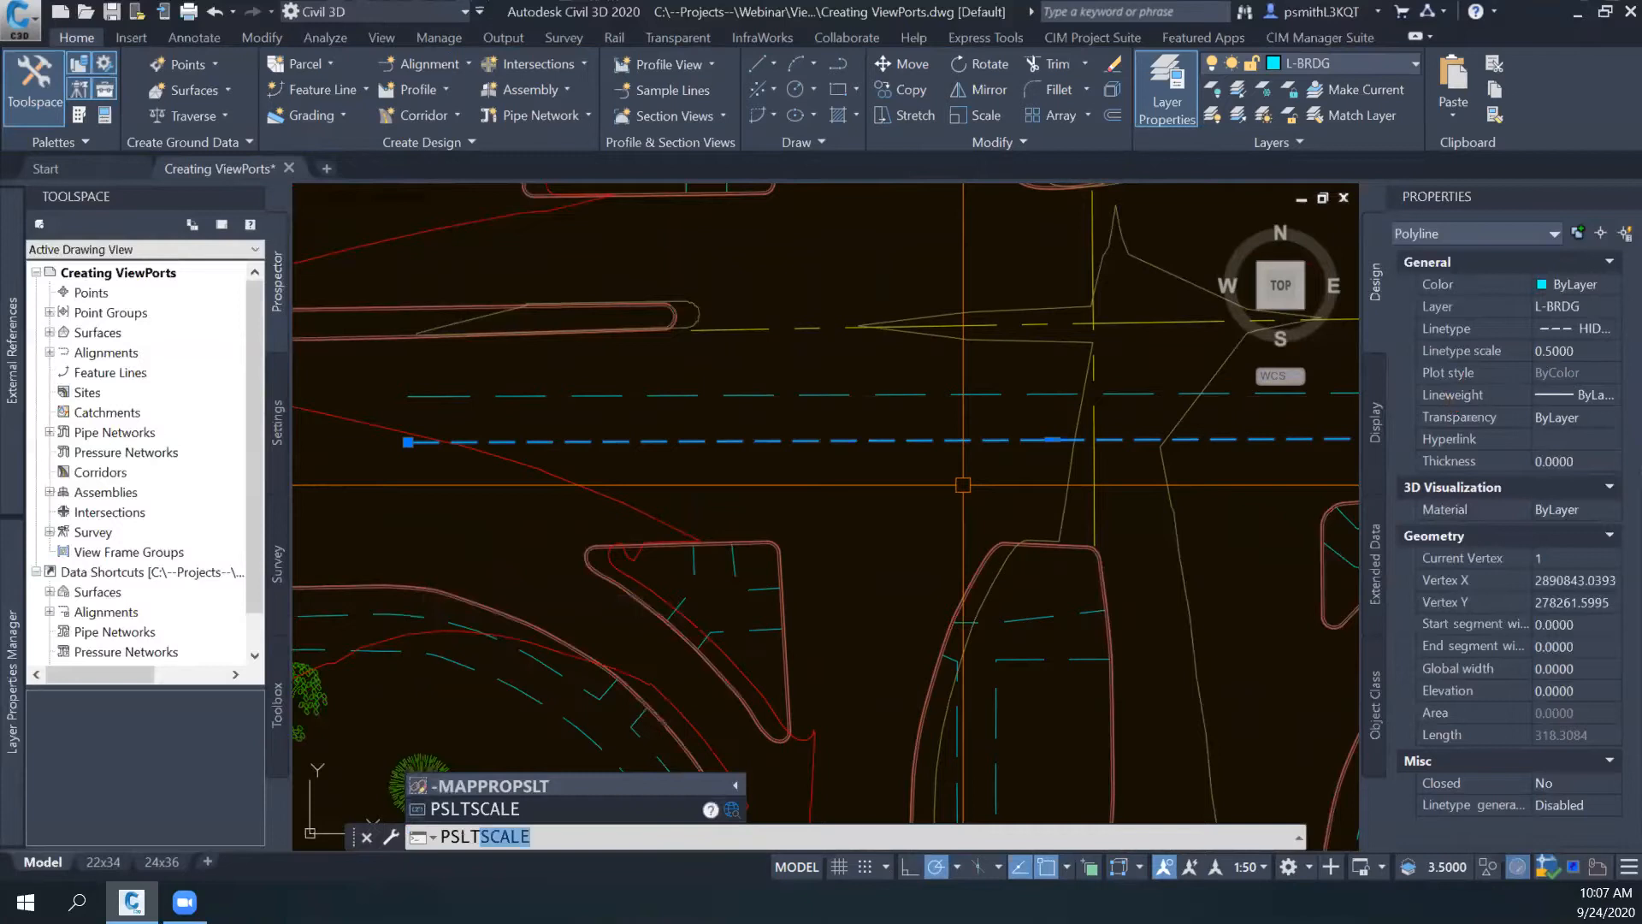
type("Sca")
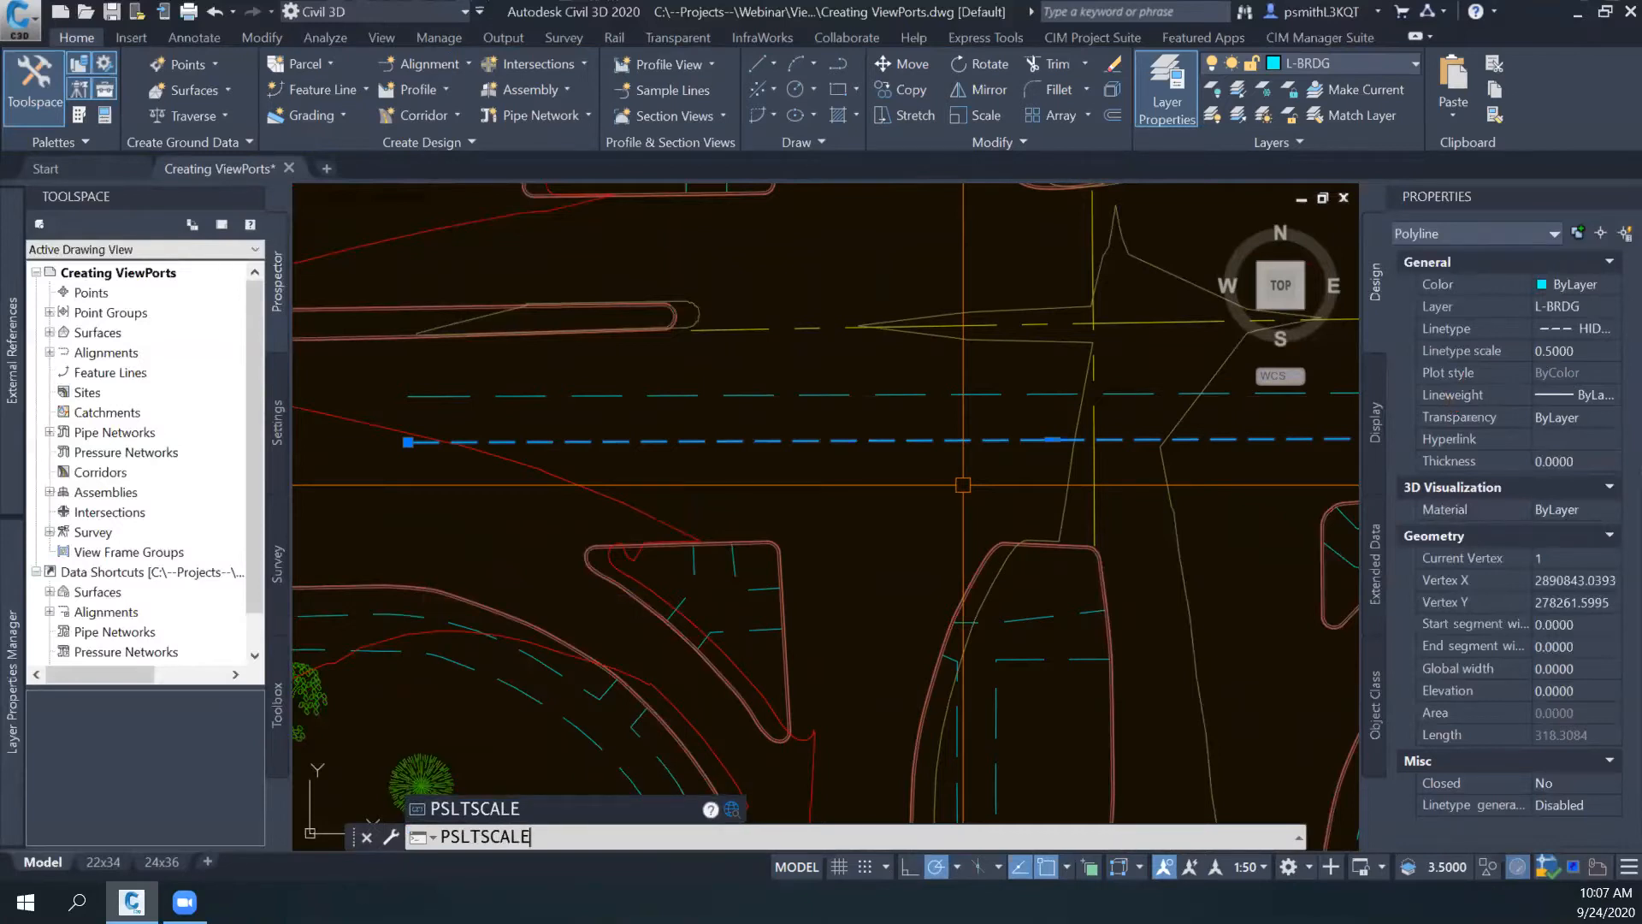
type("le")
key("Return")
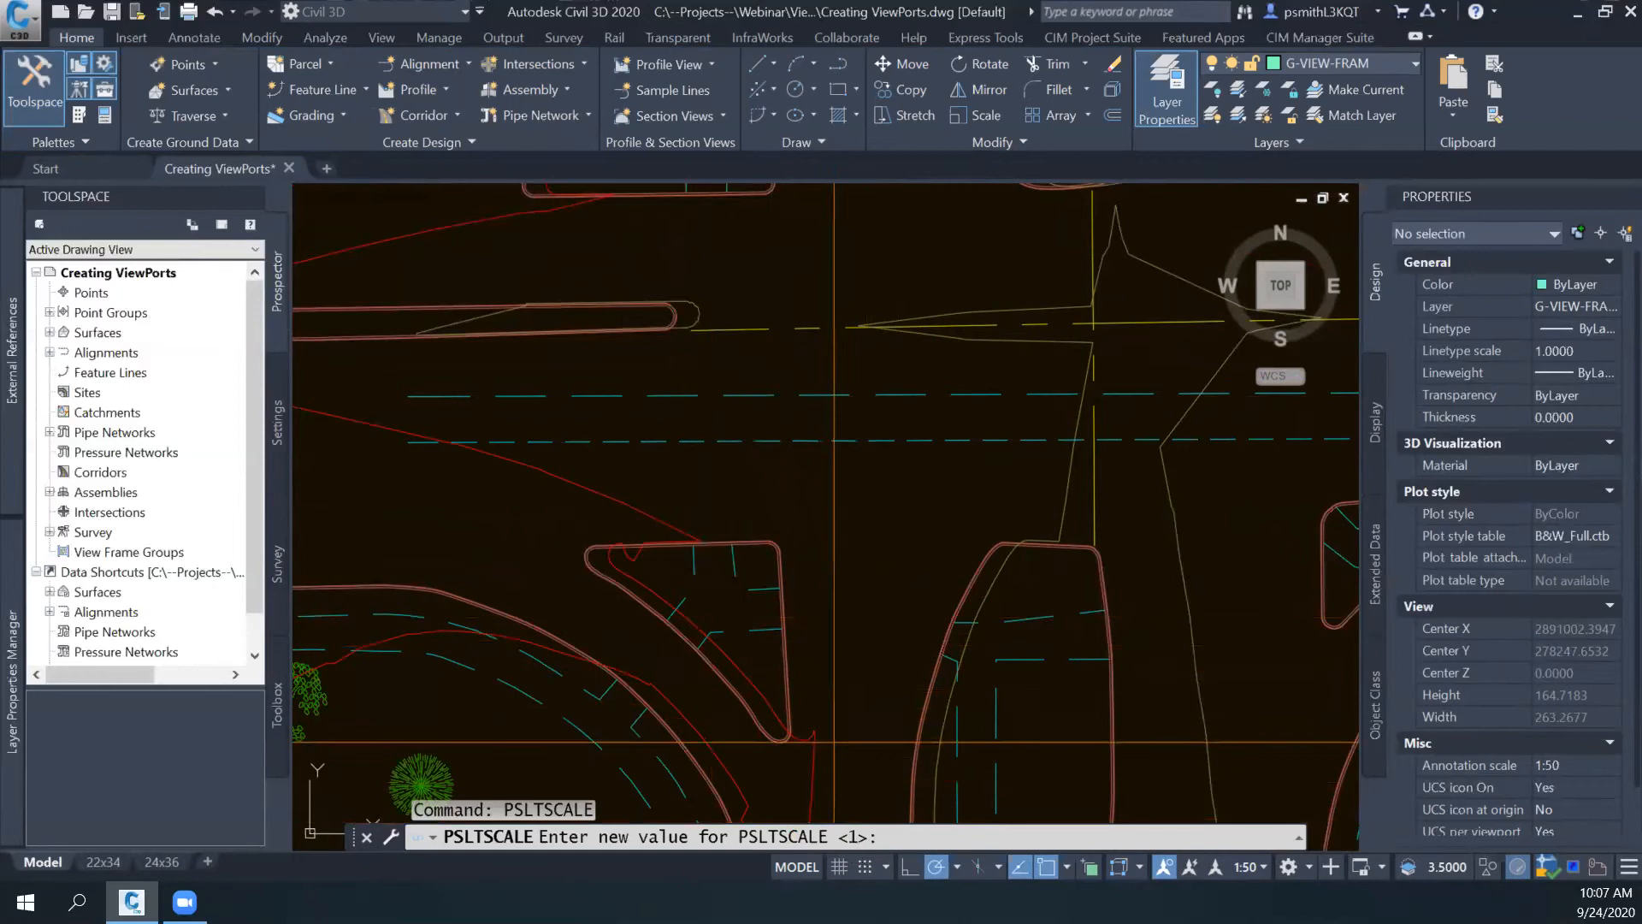
- Switch to the 22x34 layout and set PSLTSCALE to 0
left_click(103, 862)
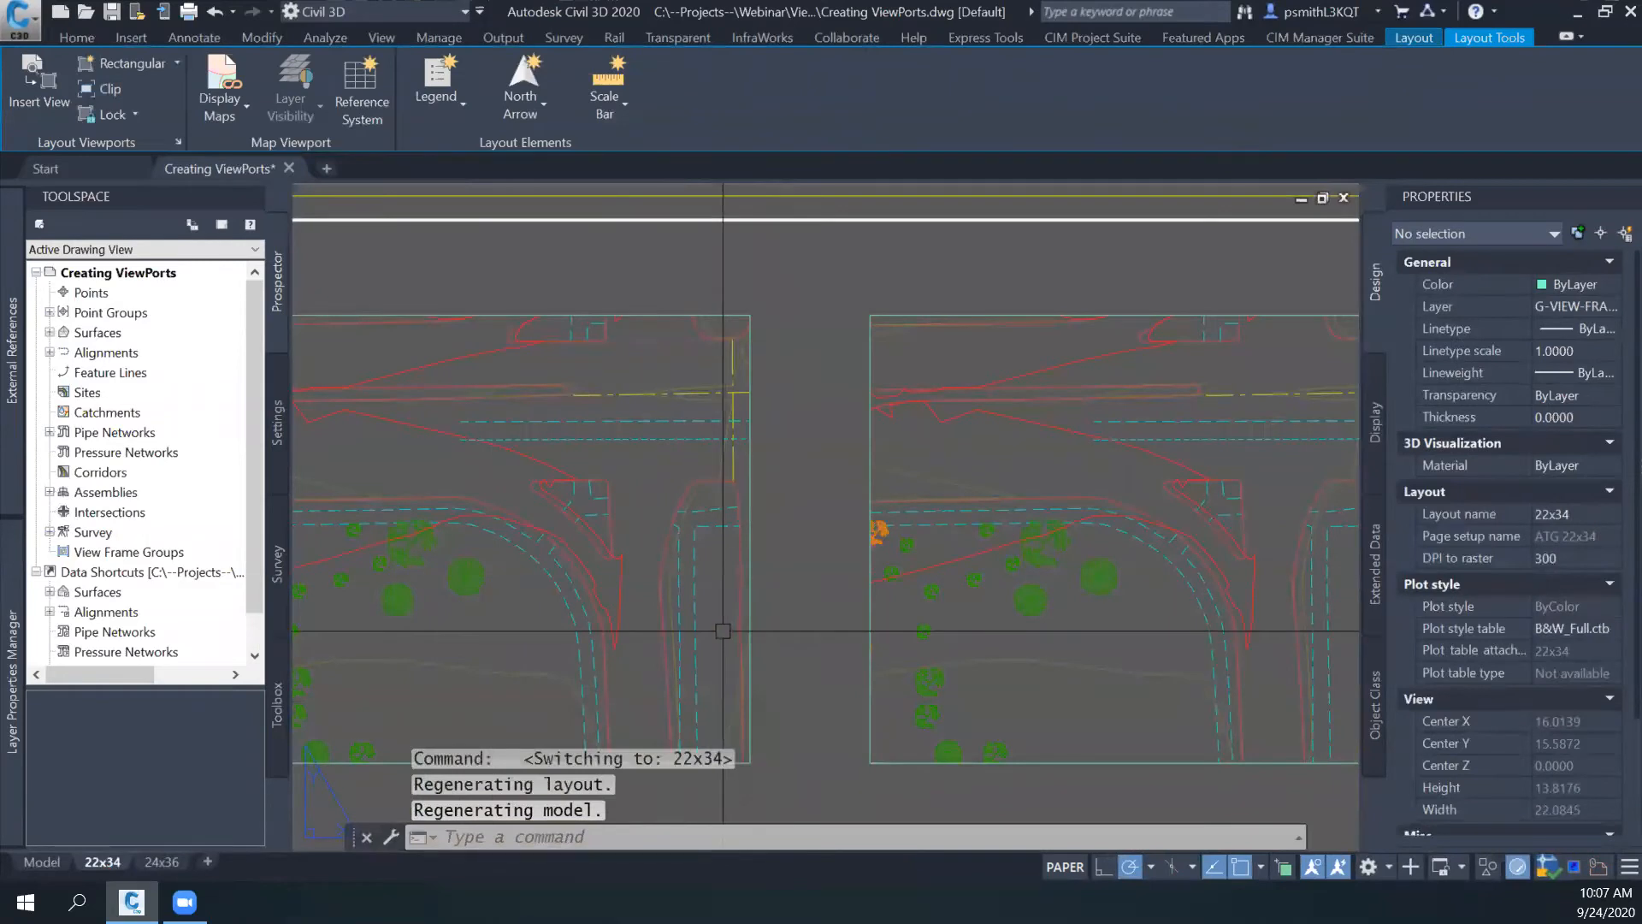
type("PSLt")
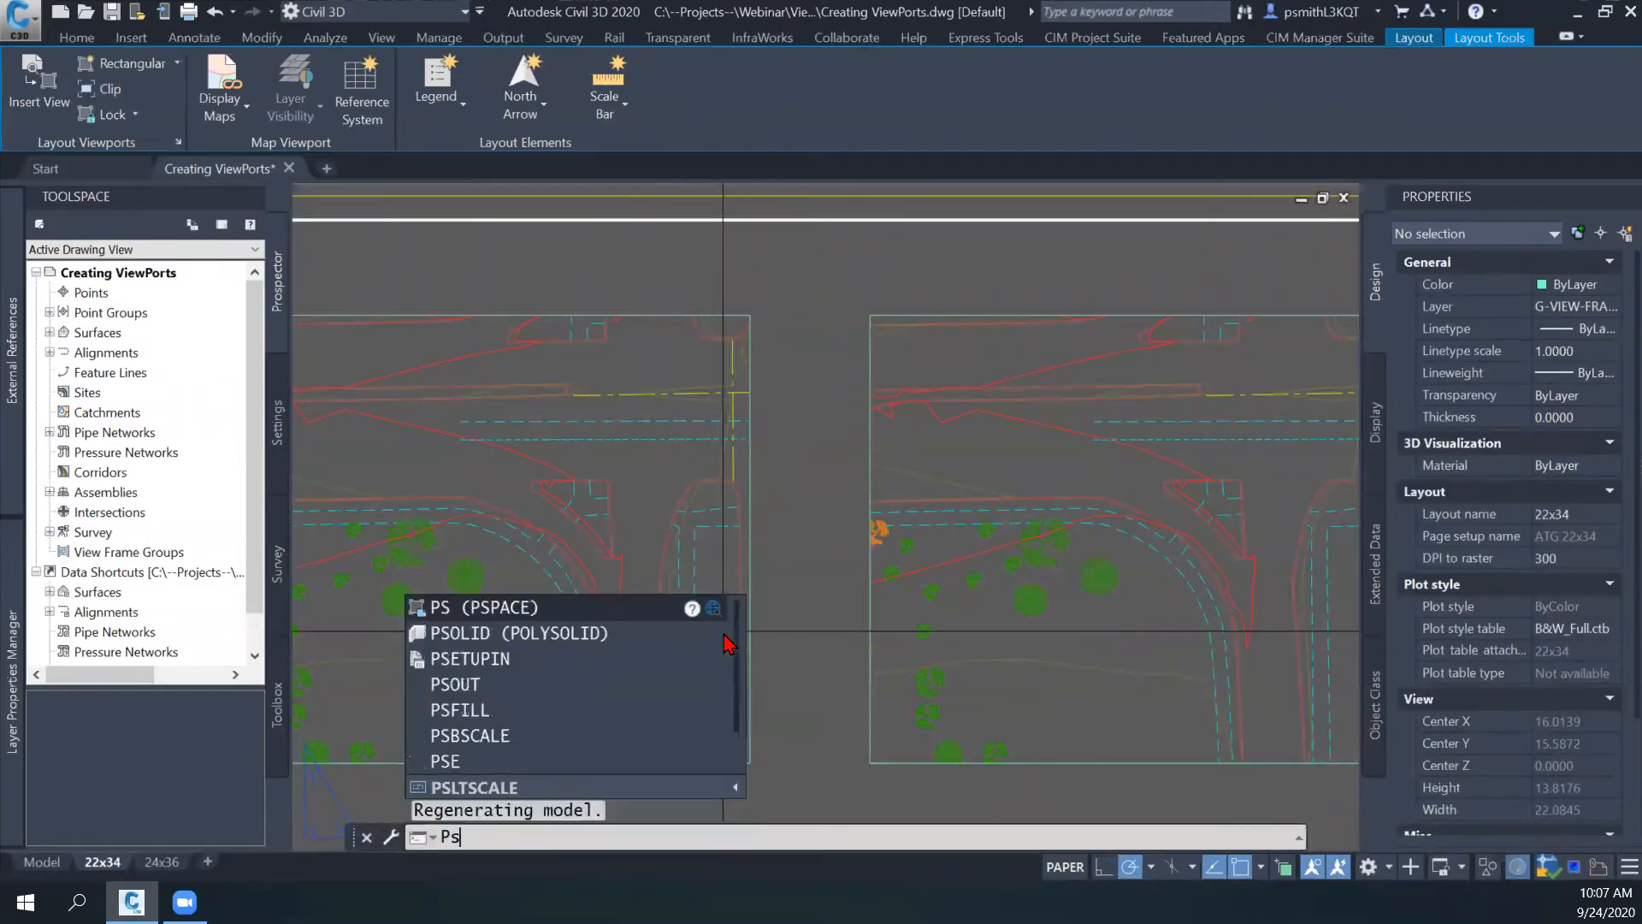
type("Scale")
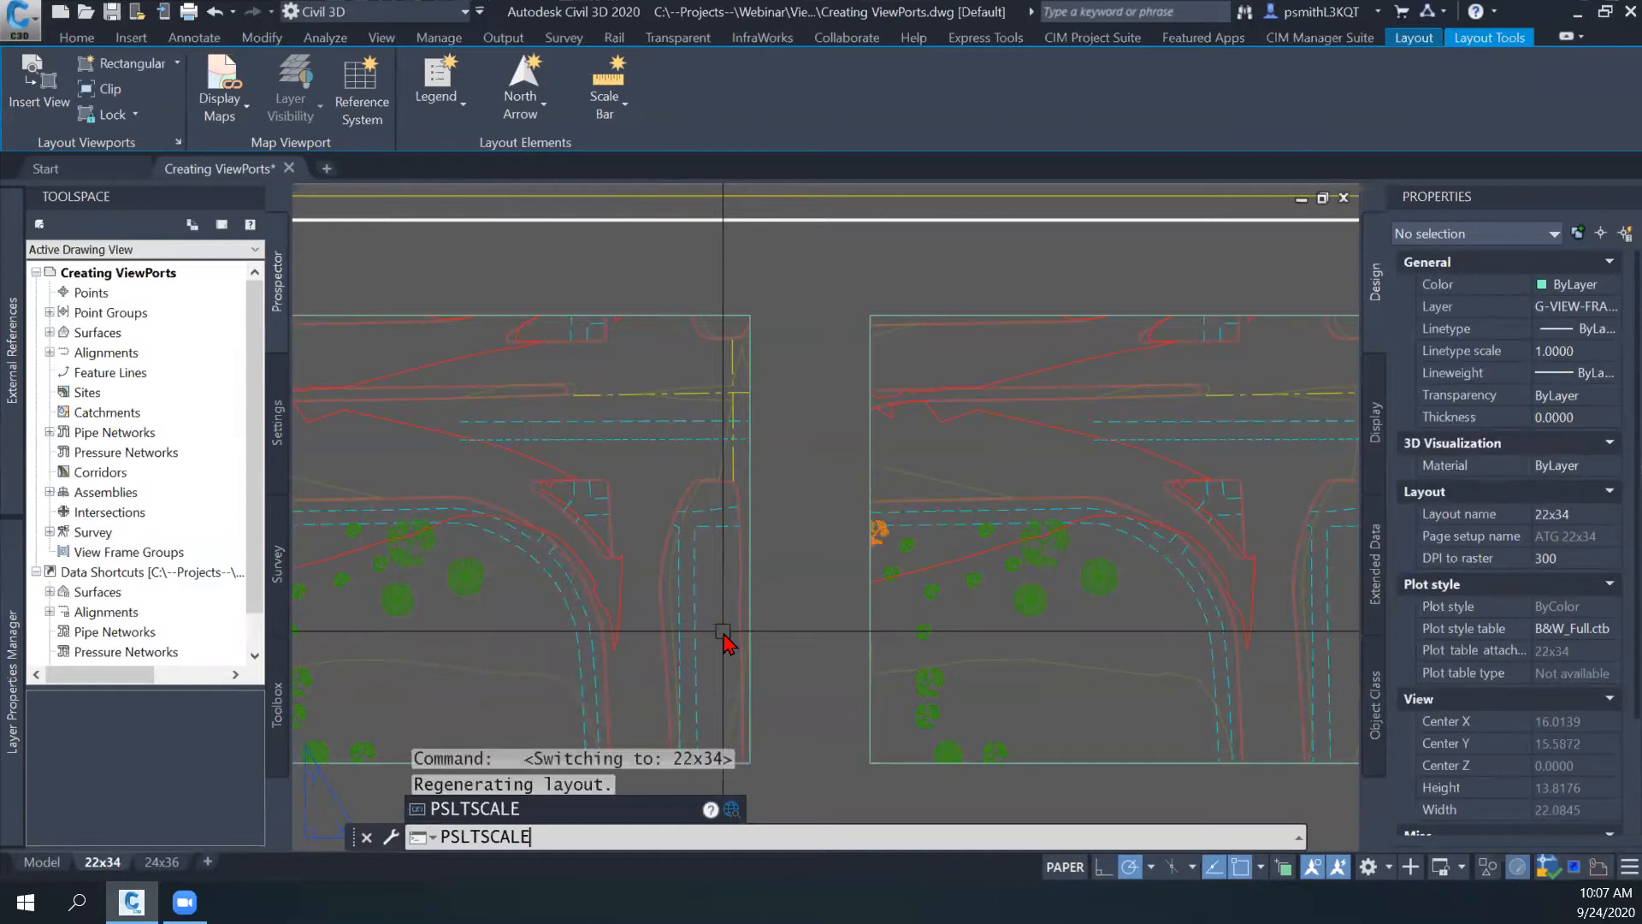
key("Return")
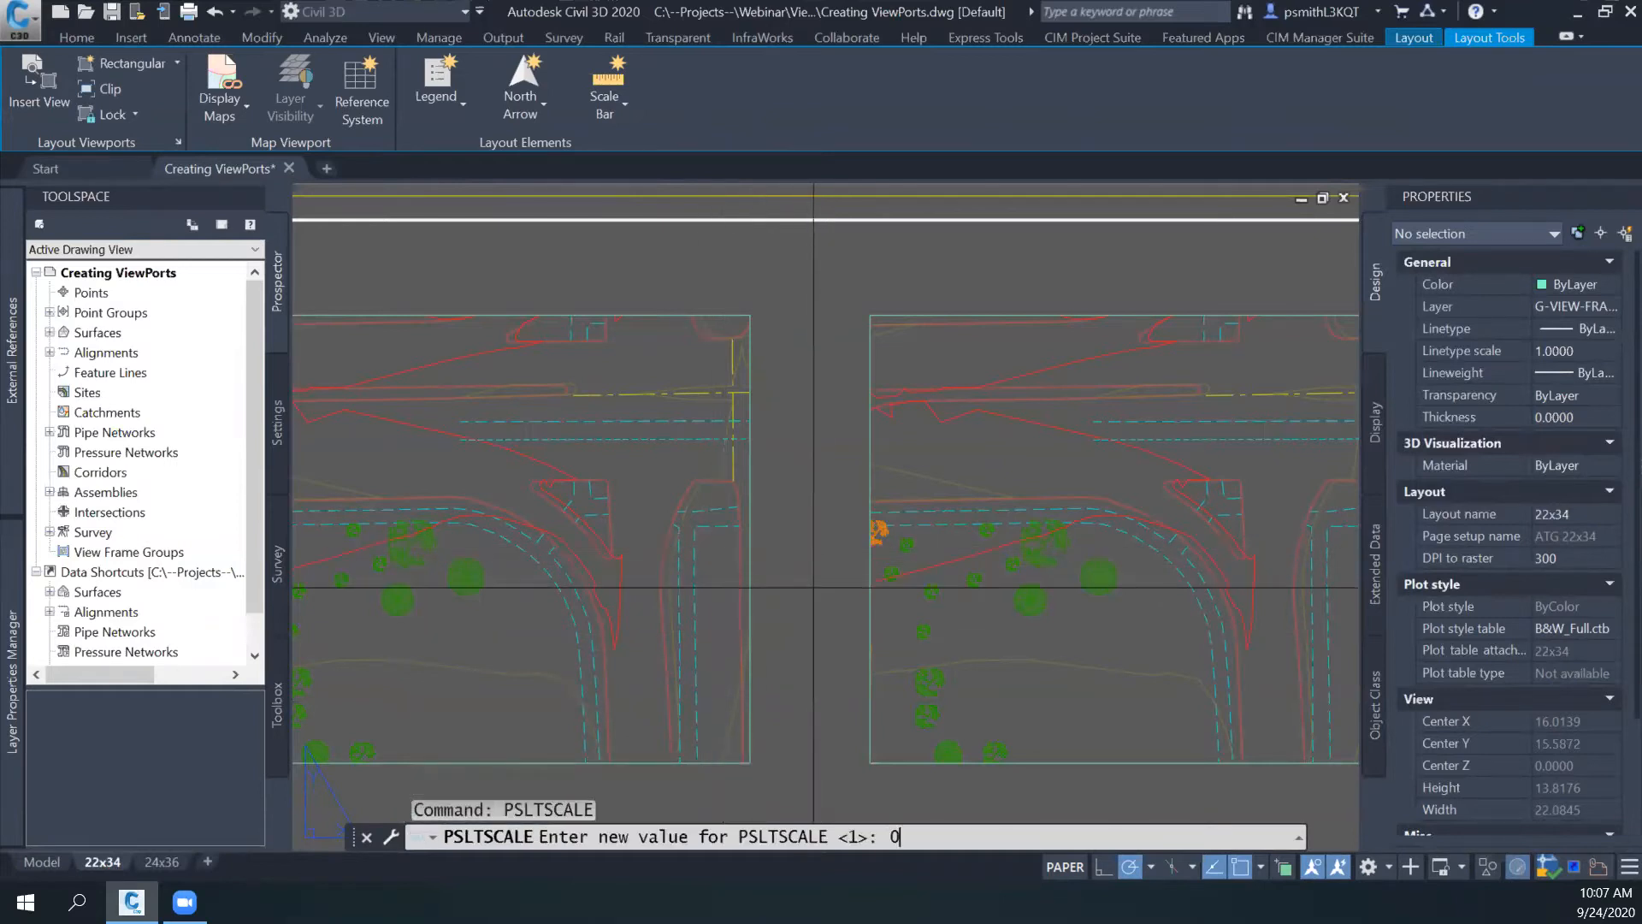
key("Return")
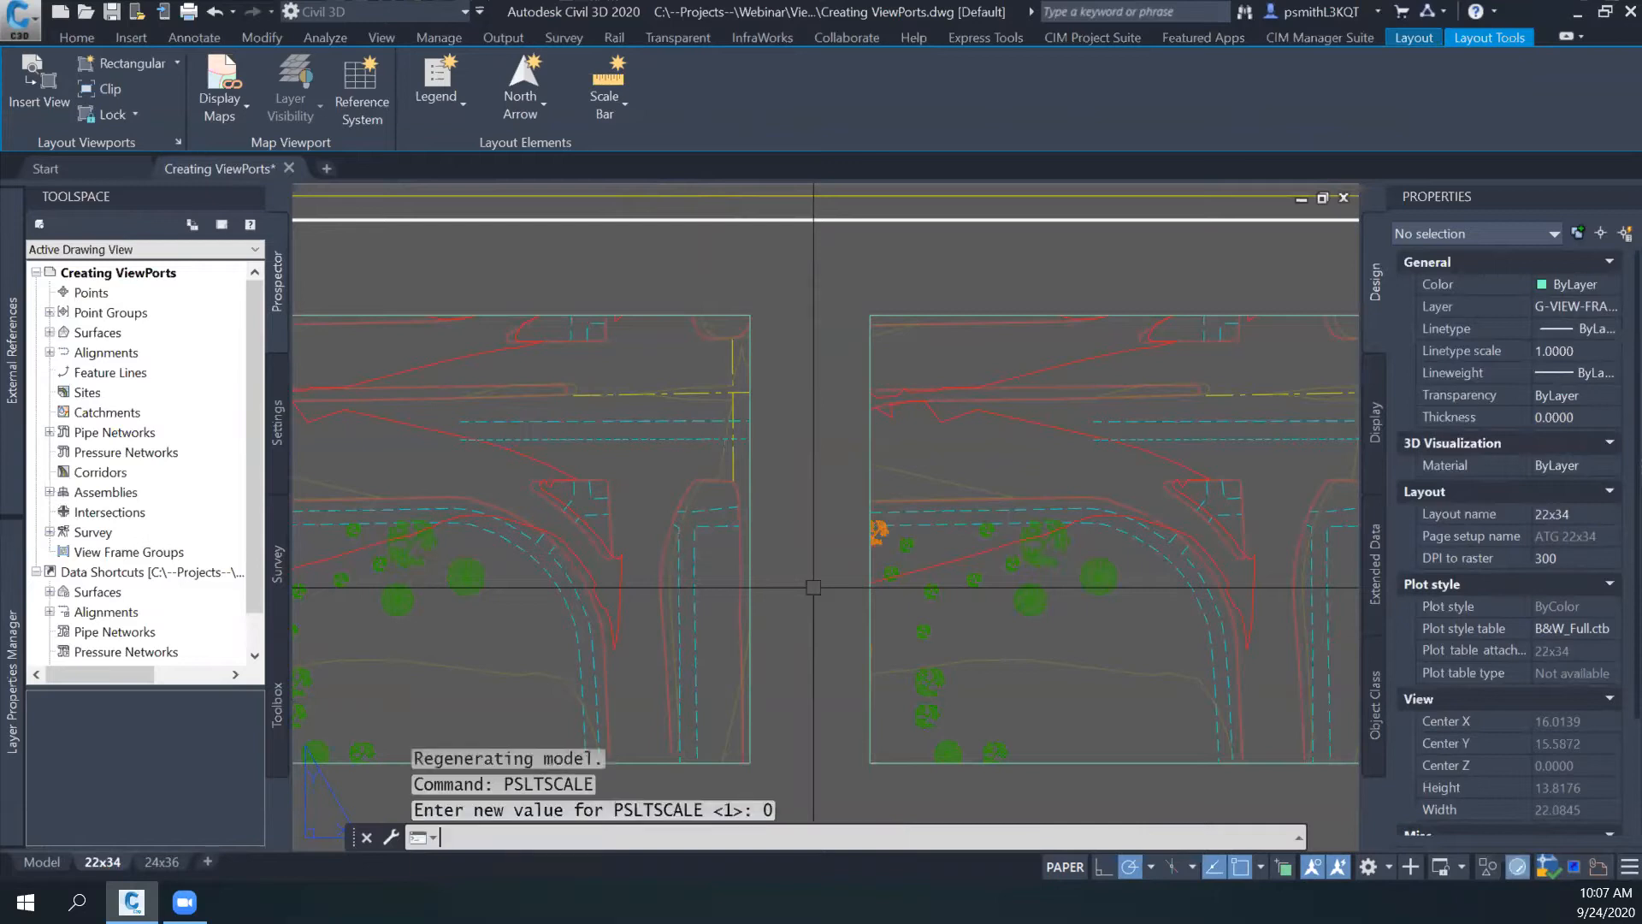
- Regenerate all viewports with REGENALL and inspect the bridge lines in both viewports on the sheet
key("Return")
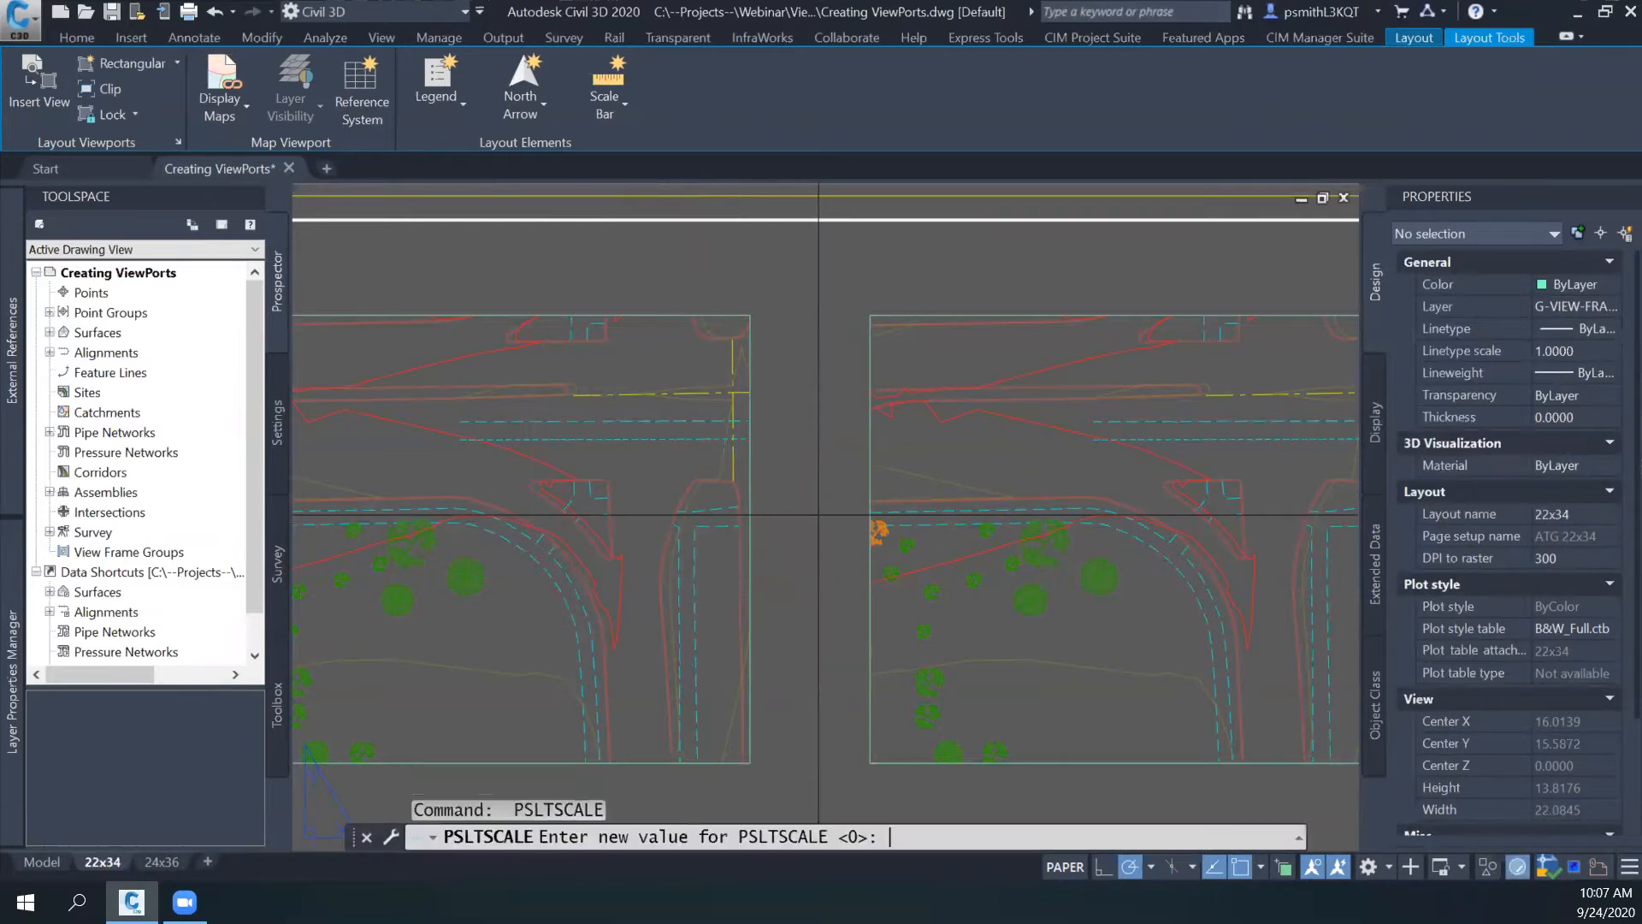
type("regenall")
key("Return")
key("Escape")
type("regenall")
key("Return")
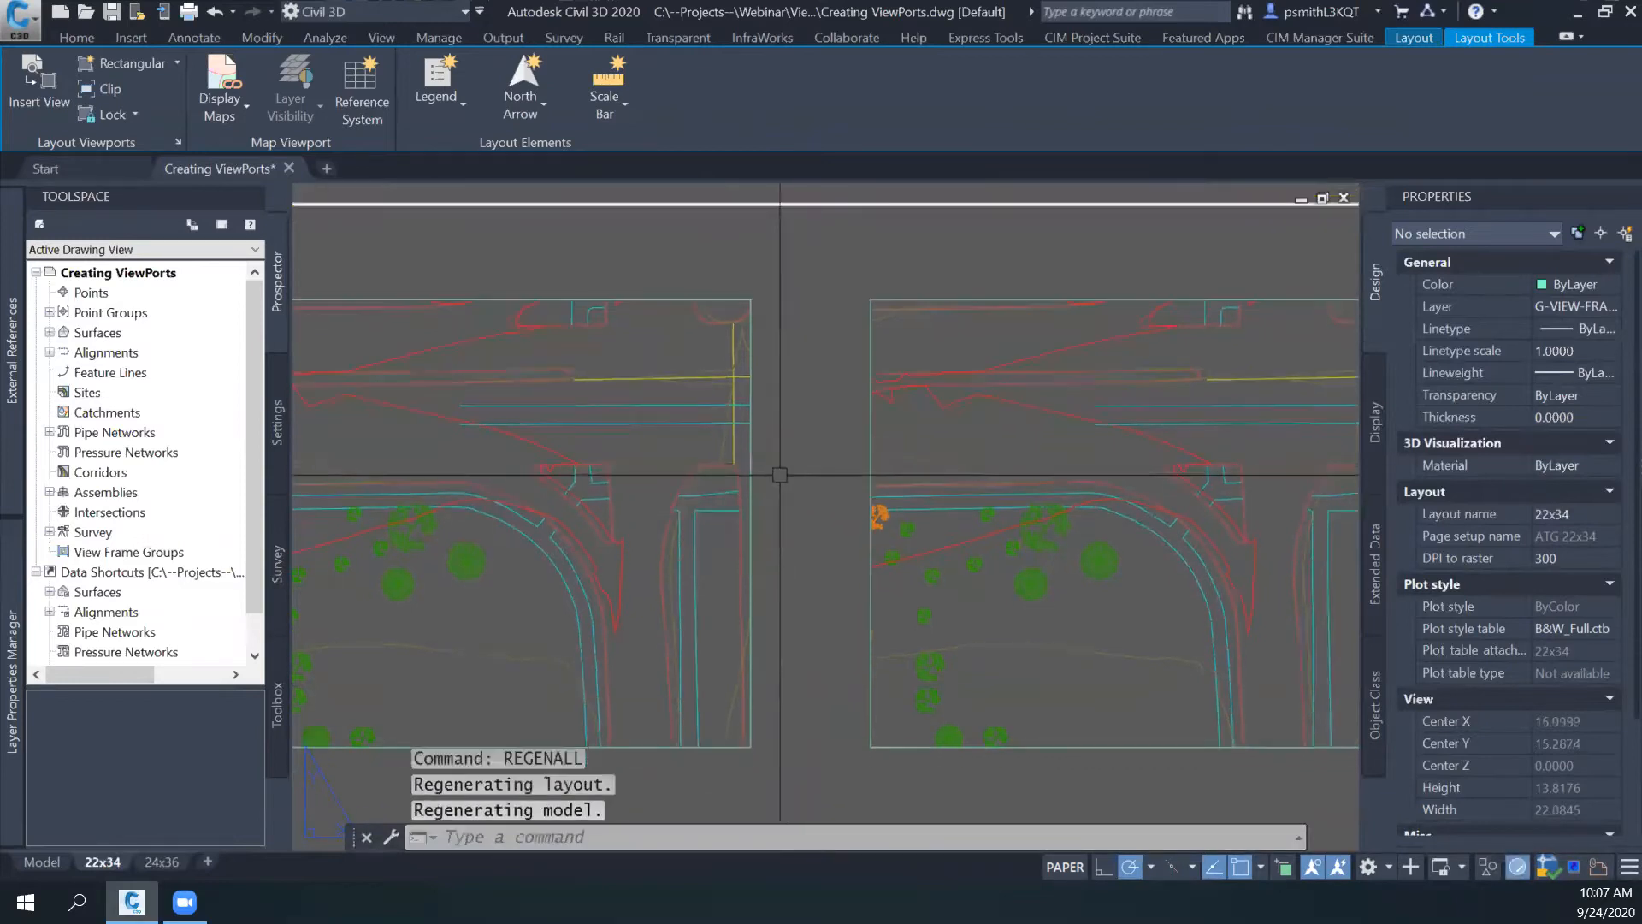
middle_click_drag(707, 466, 781, 480)
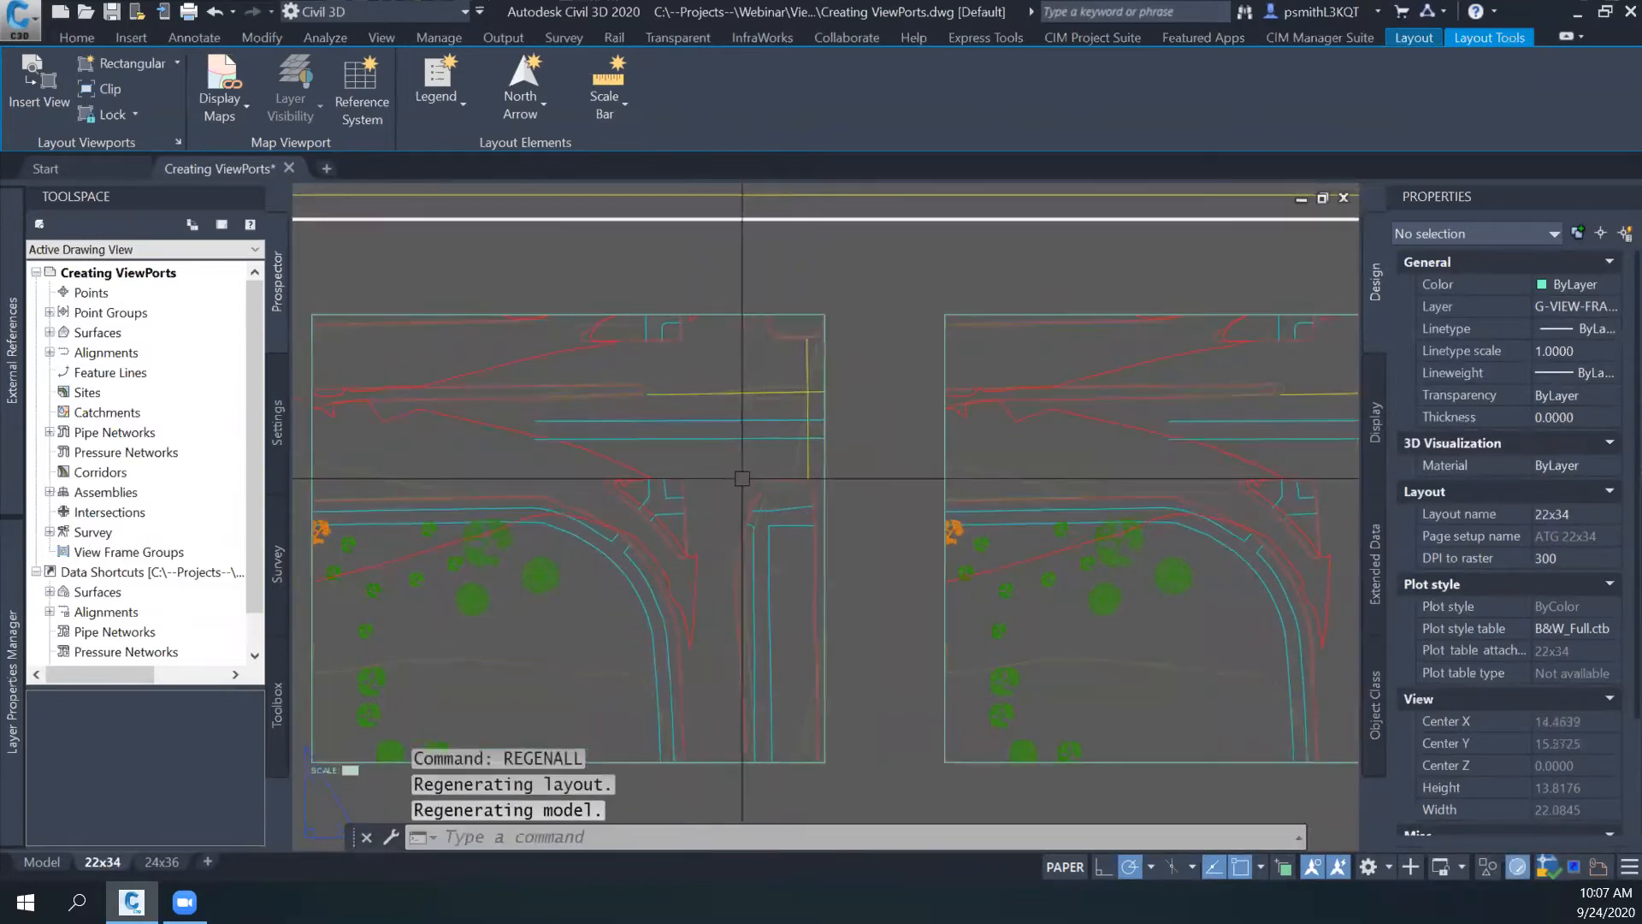
- Compare the linework in model space with the same lines in both viewports of the 22x34 layout
left_click(49, 859)
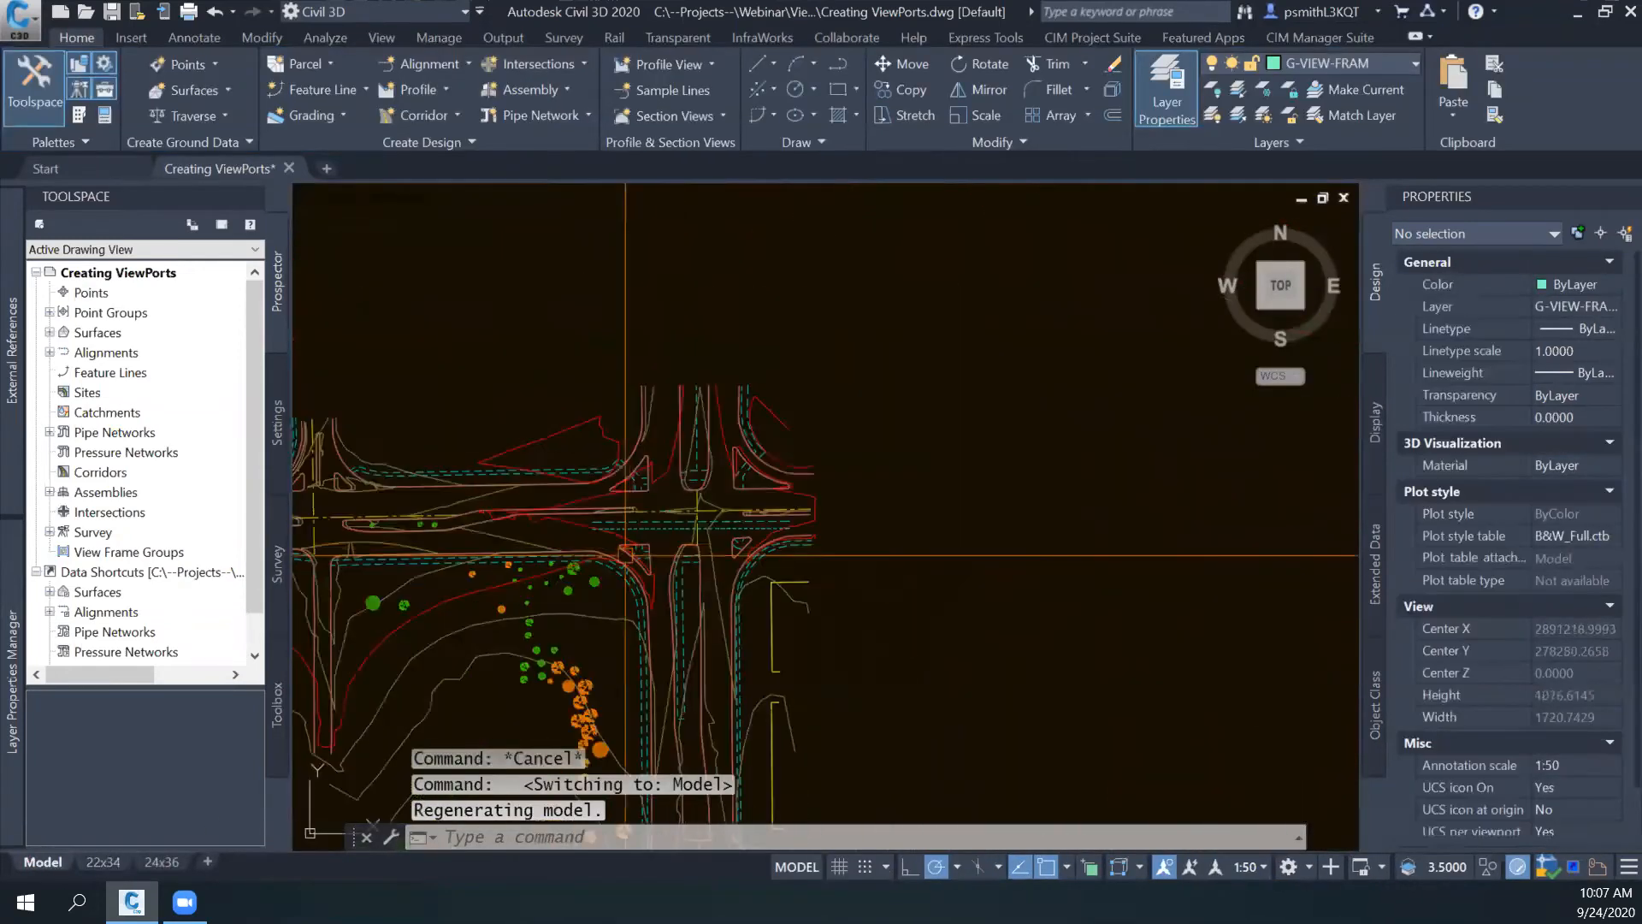
scroll(769, 539, "down", 5)
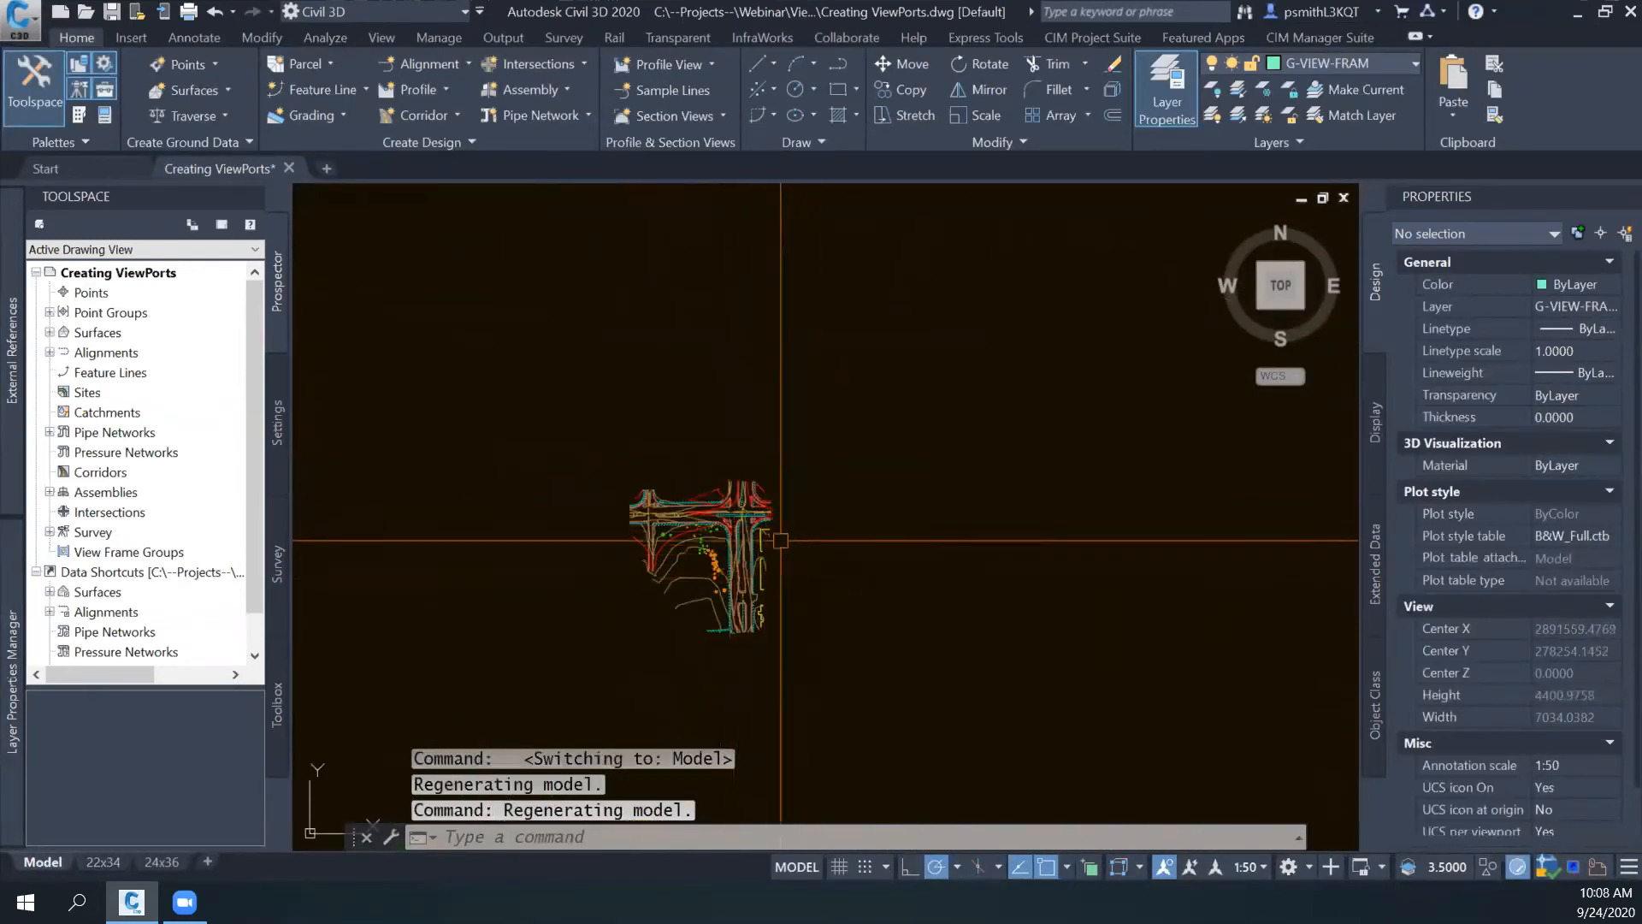
scroll(613, 566, "up", 4)
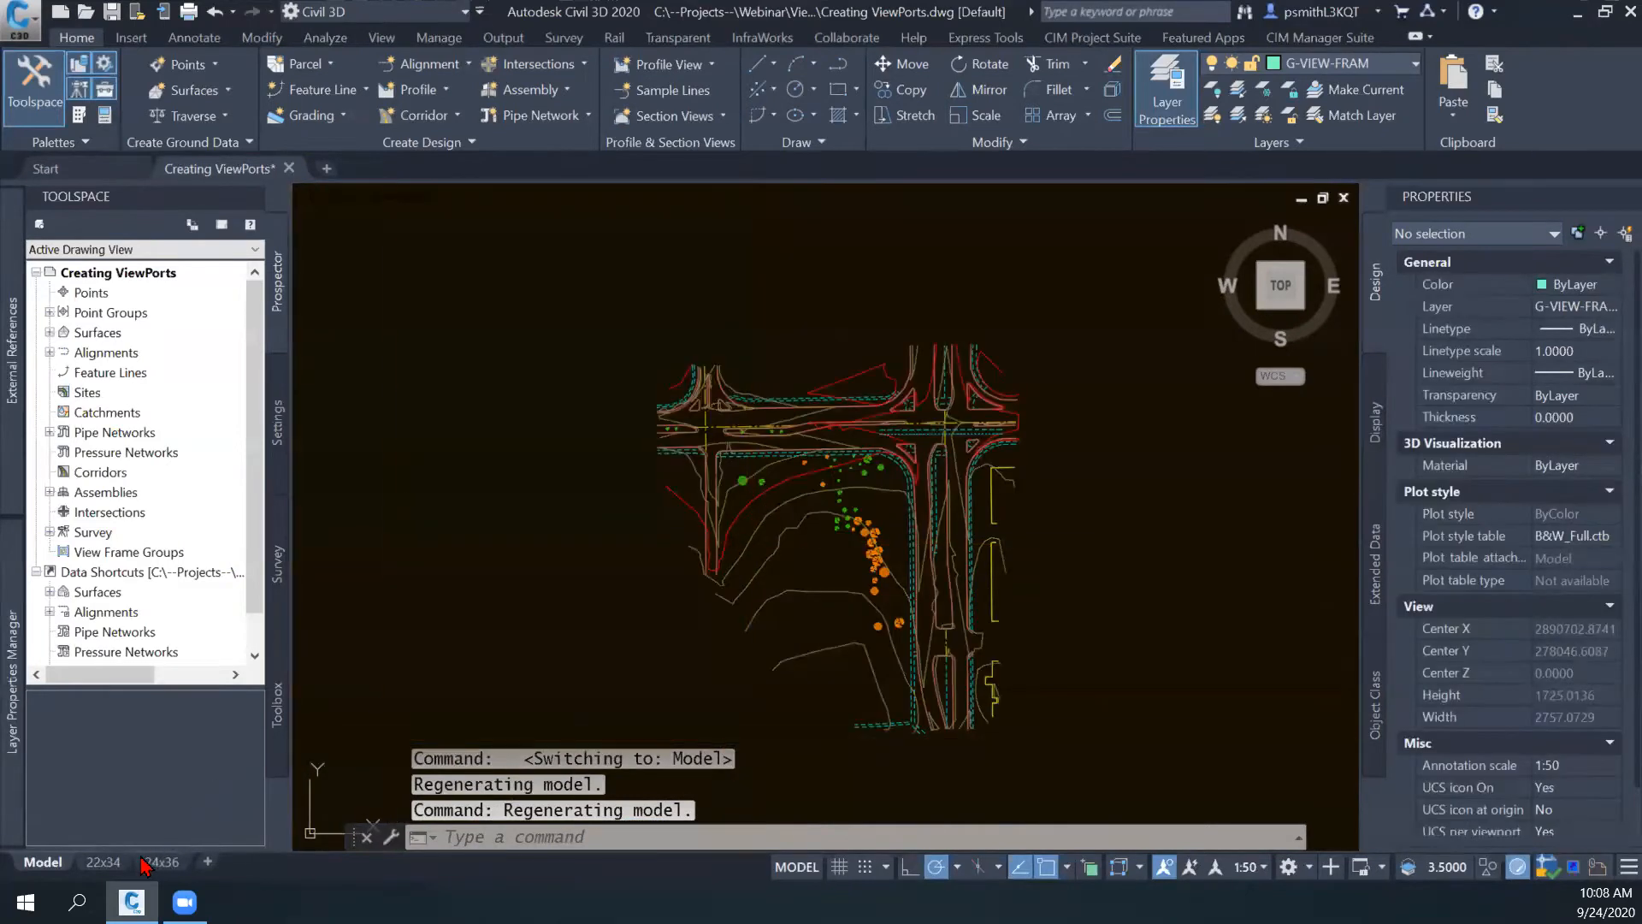
key("ctrl+Page_Down")
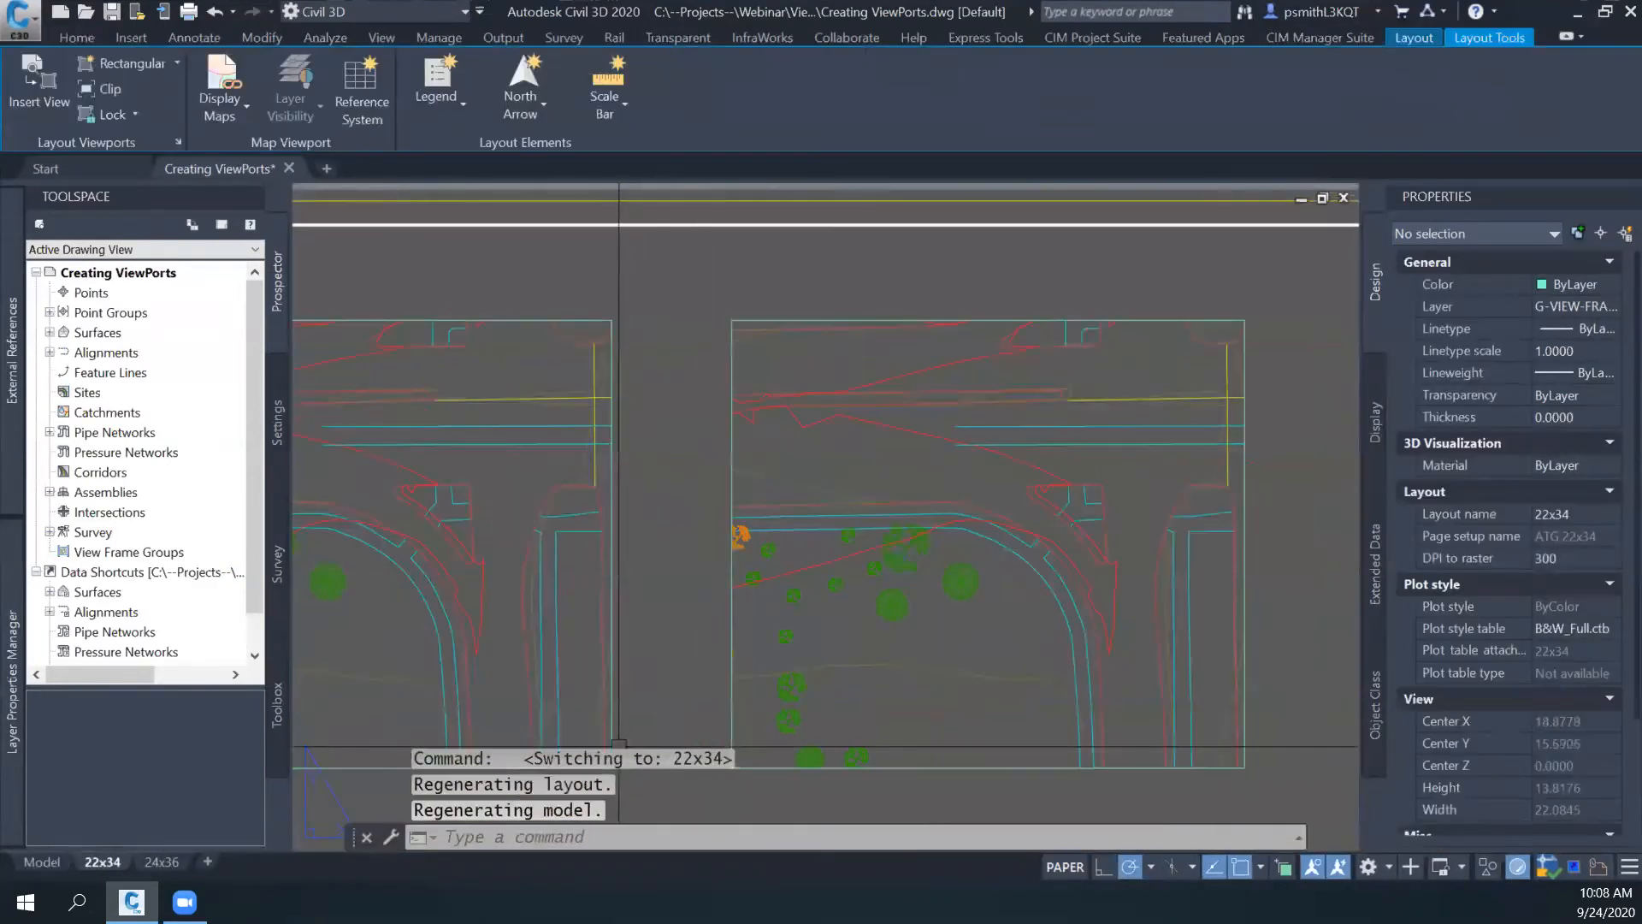
scroll(650, 471, "up", 6)
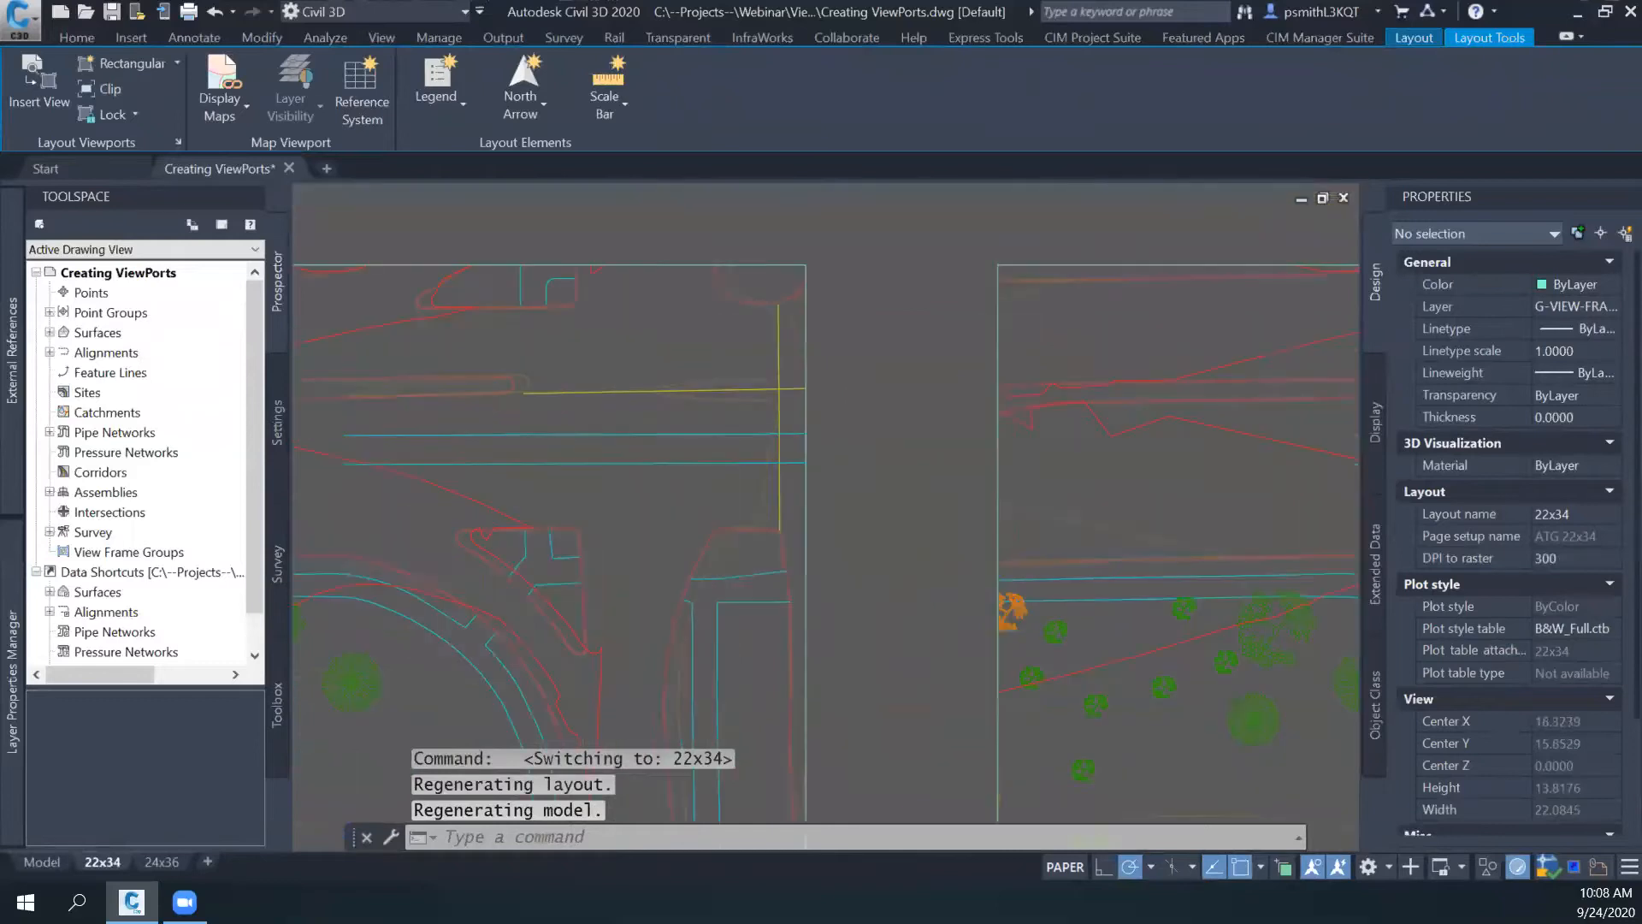
scroll(762, 433, "down", 3)
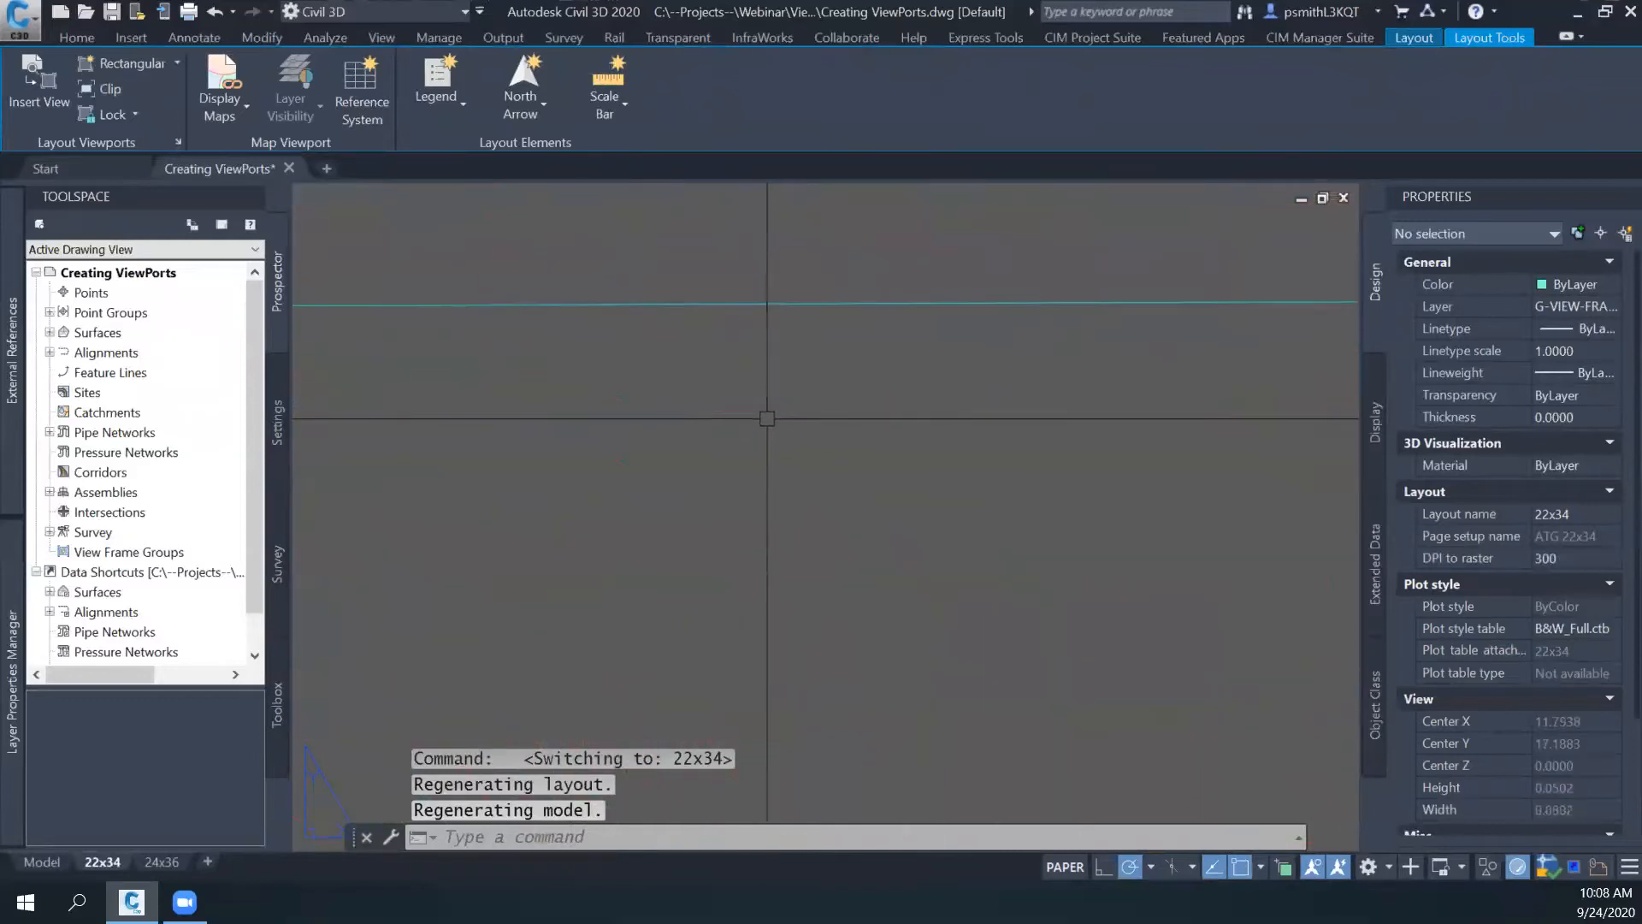
scroll(800, 431, "down", 8)
scroll(818, 445, "up", 7)
middle_click_drag(822, 440, 722, 499)
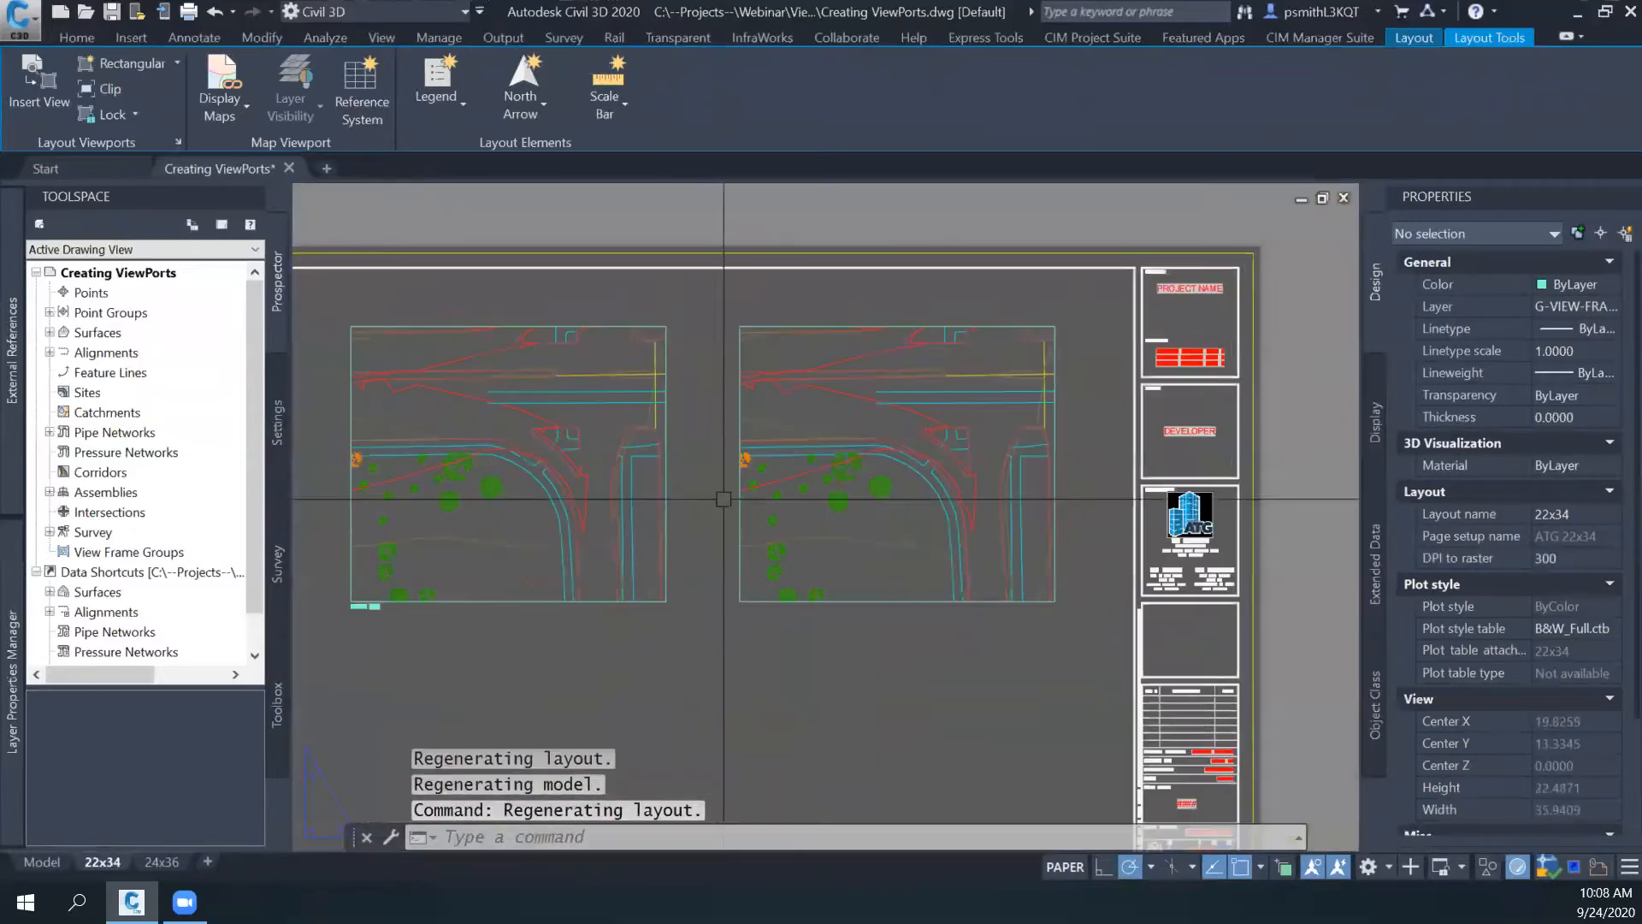
- Set PSLTSCALE to 1 on the 22x34 layout and regenerate all viewports with REGENALL
type("PSLTs")
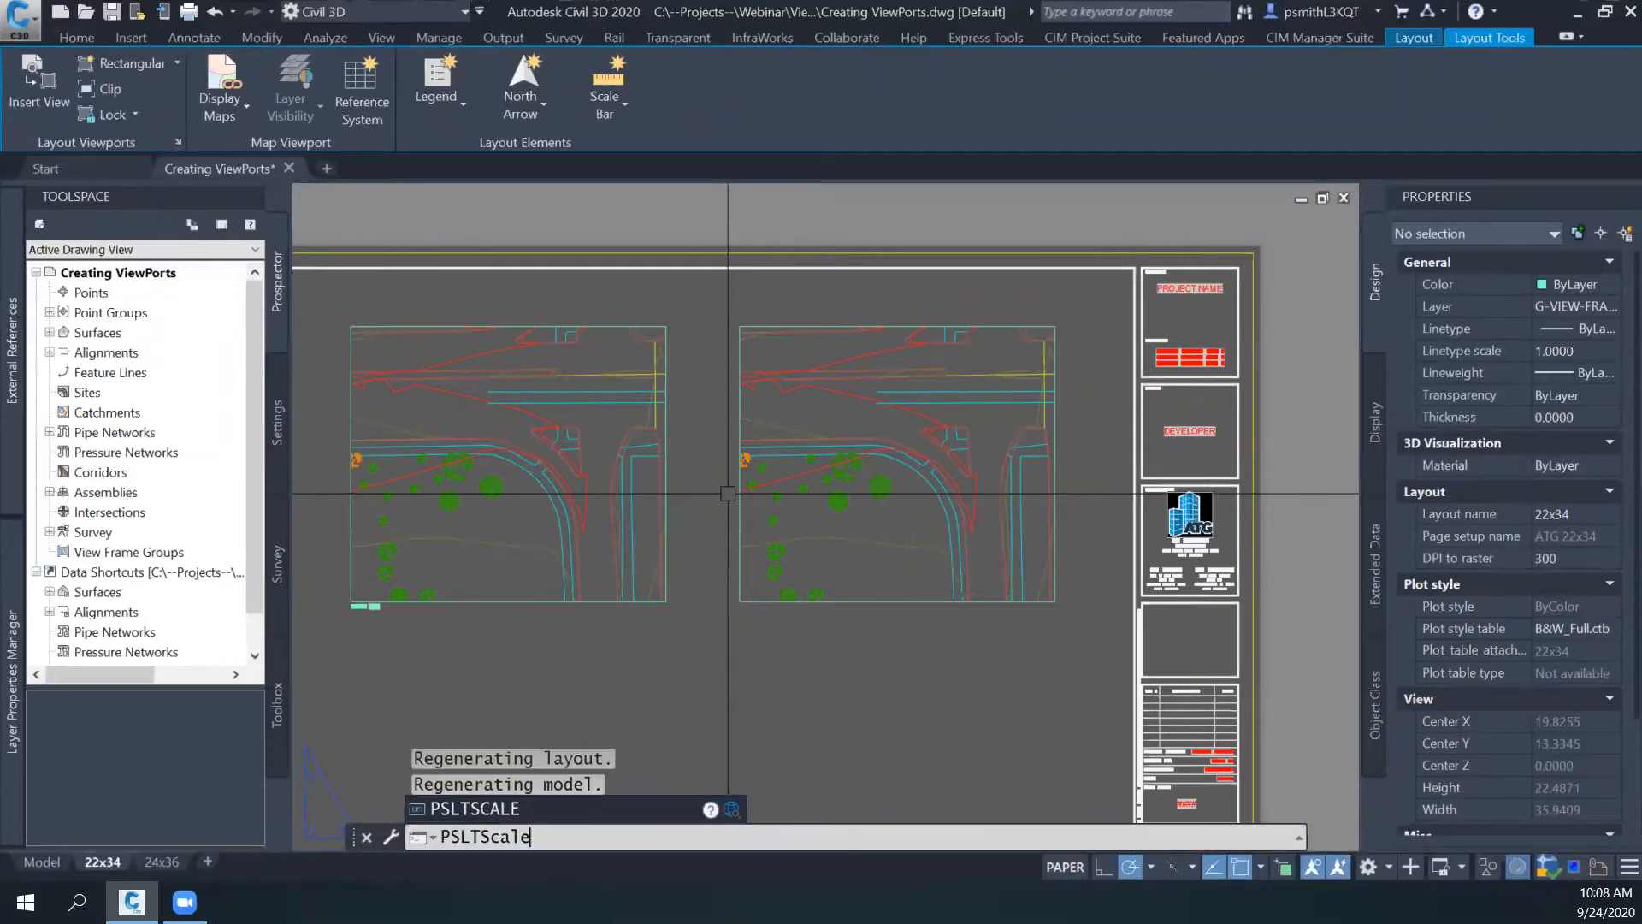
key("Return")
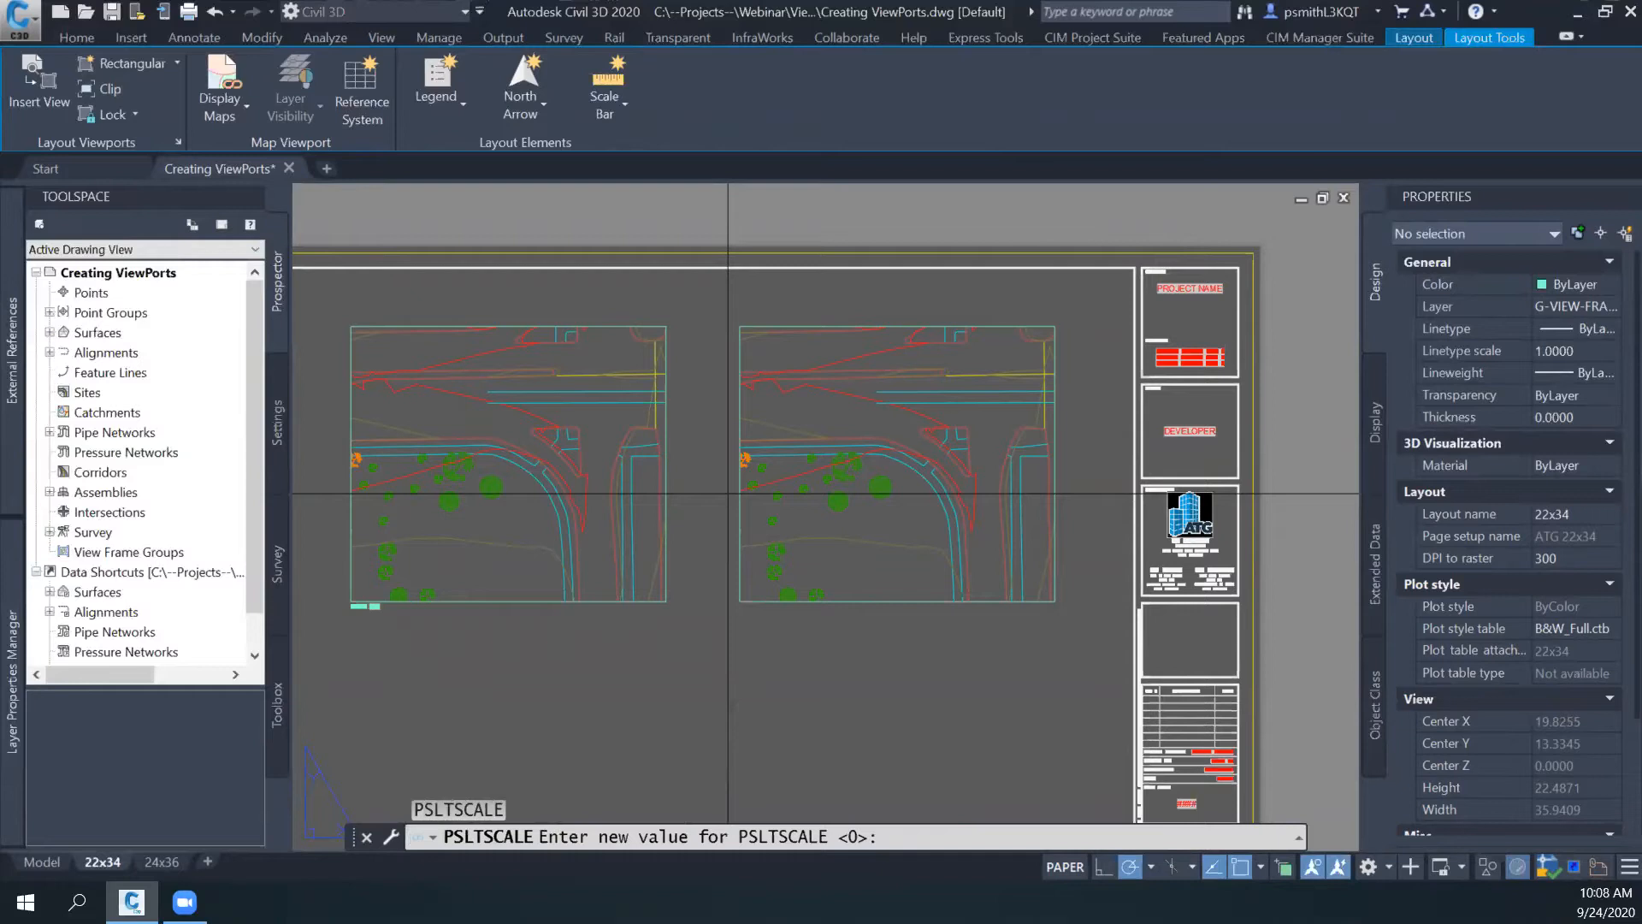
key("Return")
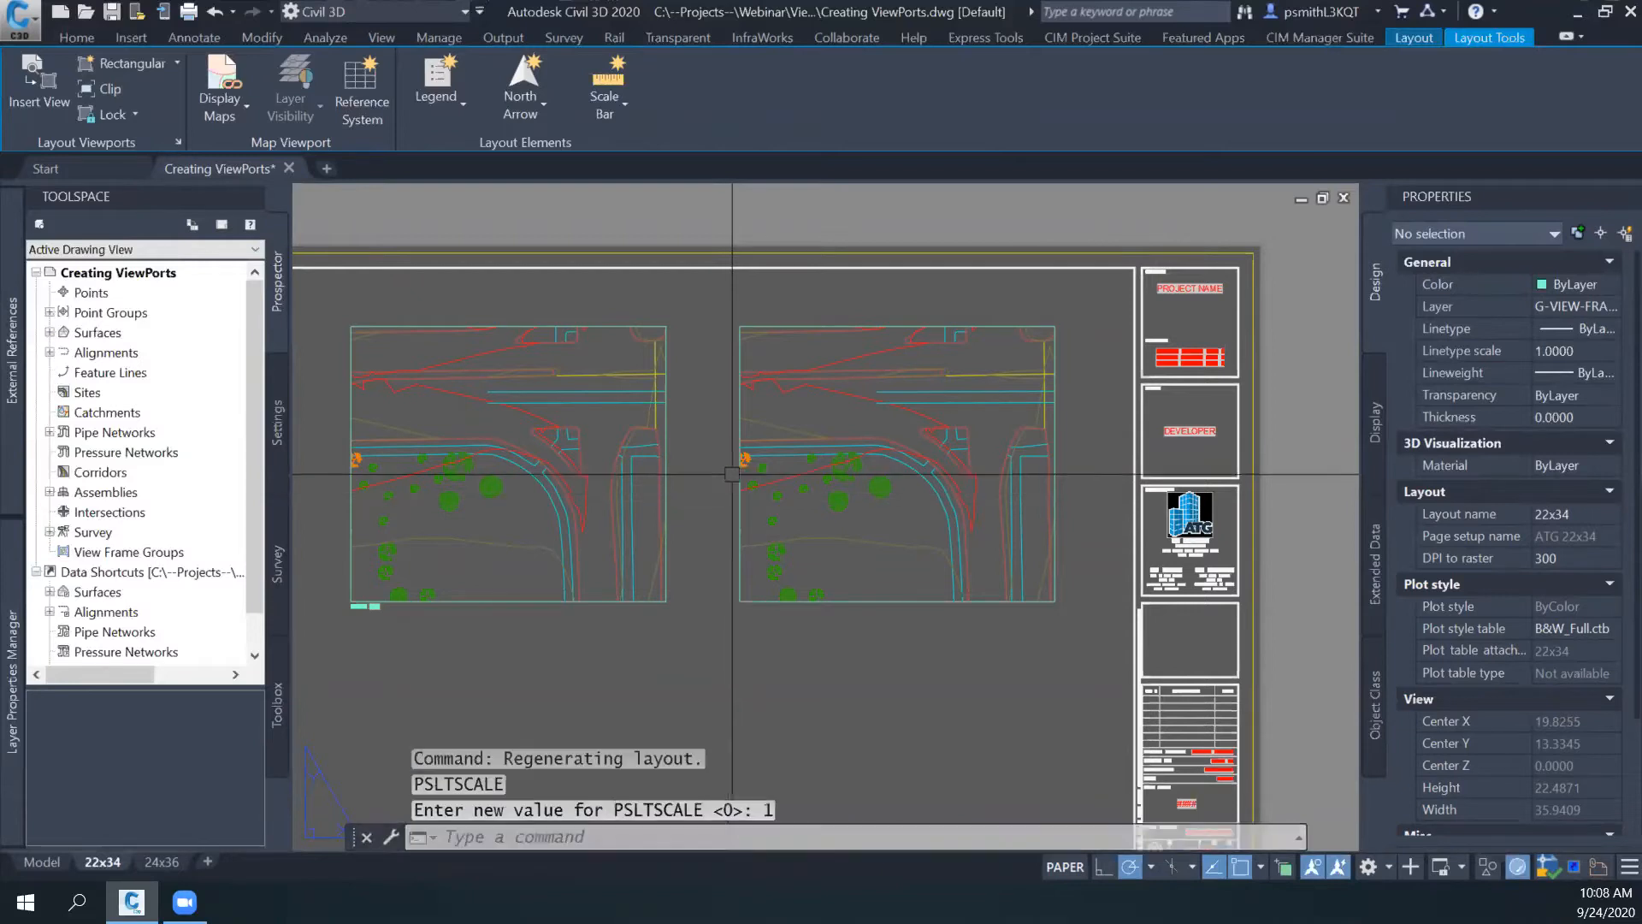
type("regenall")
key("Return")
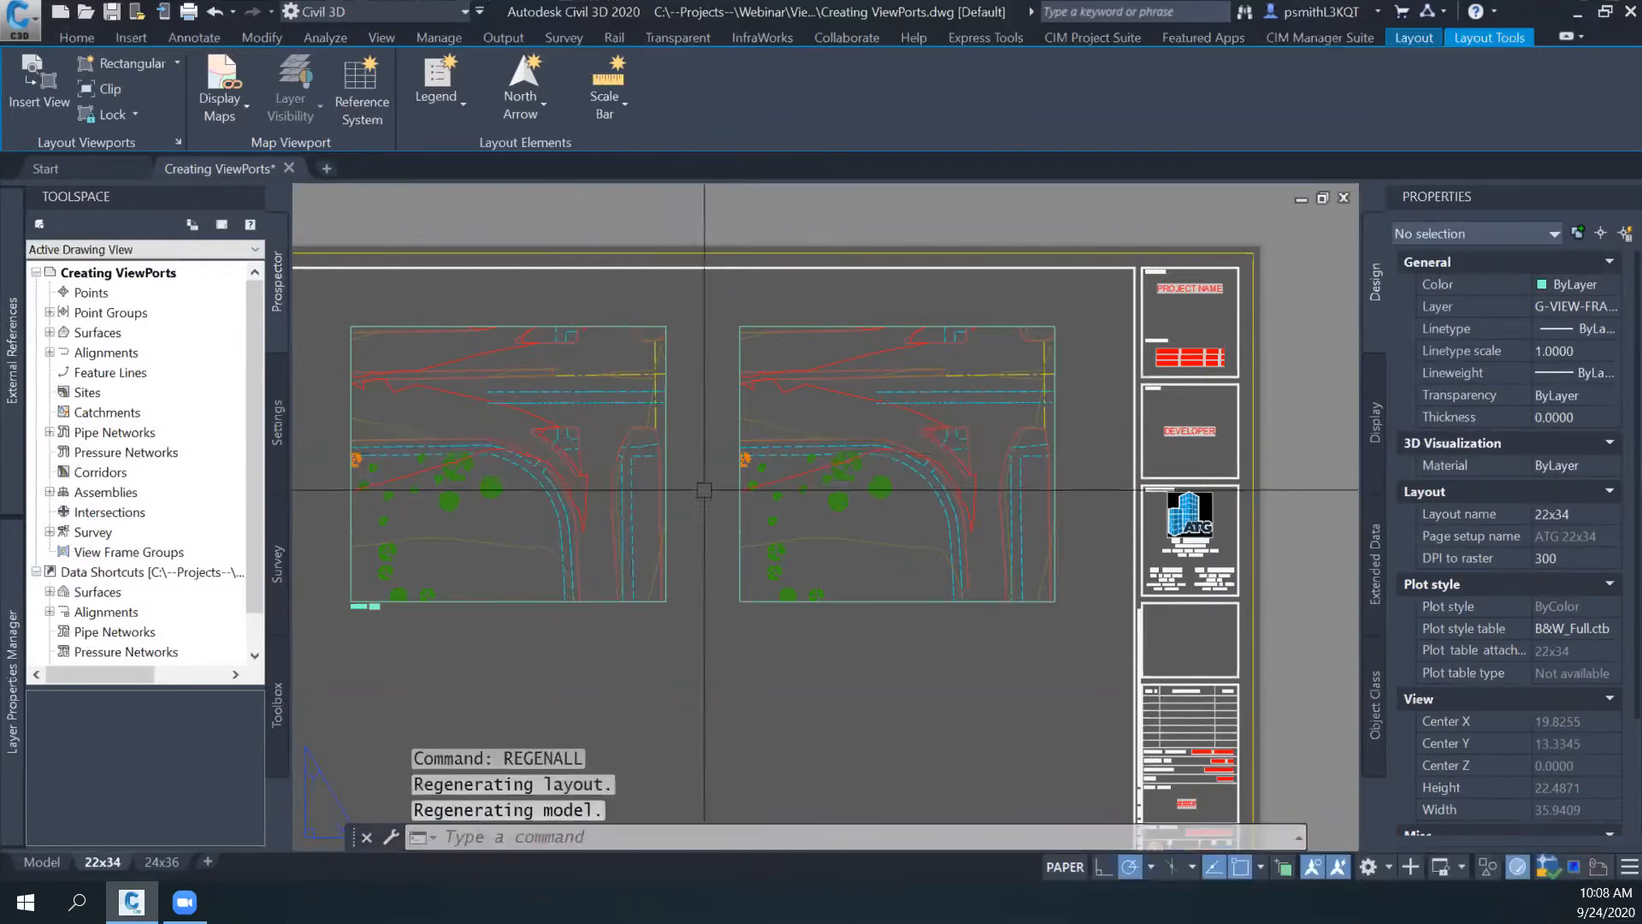
- Inspect the dashes in both layout viewports and check the global LTSCALE factor without changing it
middle_click_drag(666, 412, 733, 464)
scroll(642, 471, "up", 2)
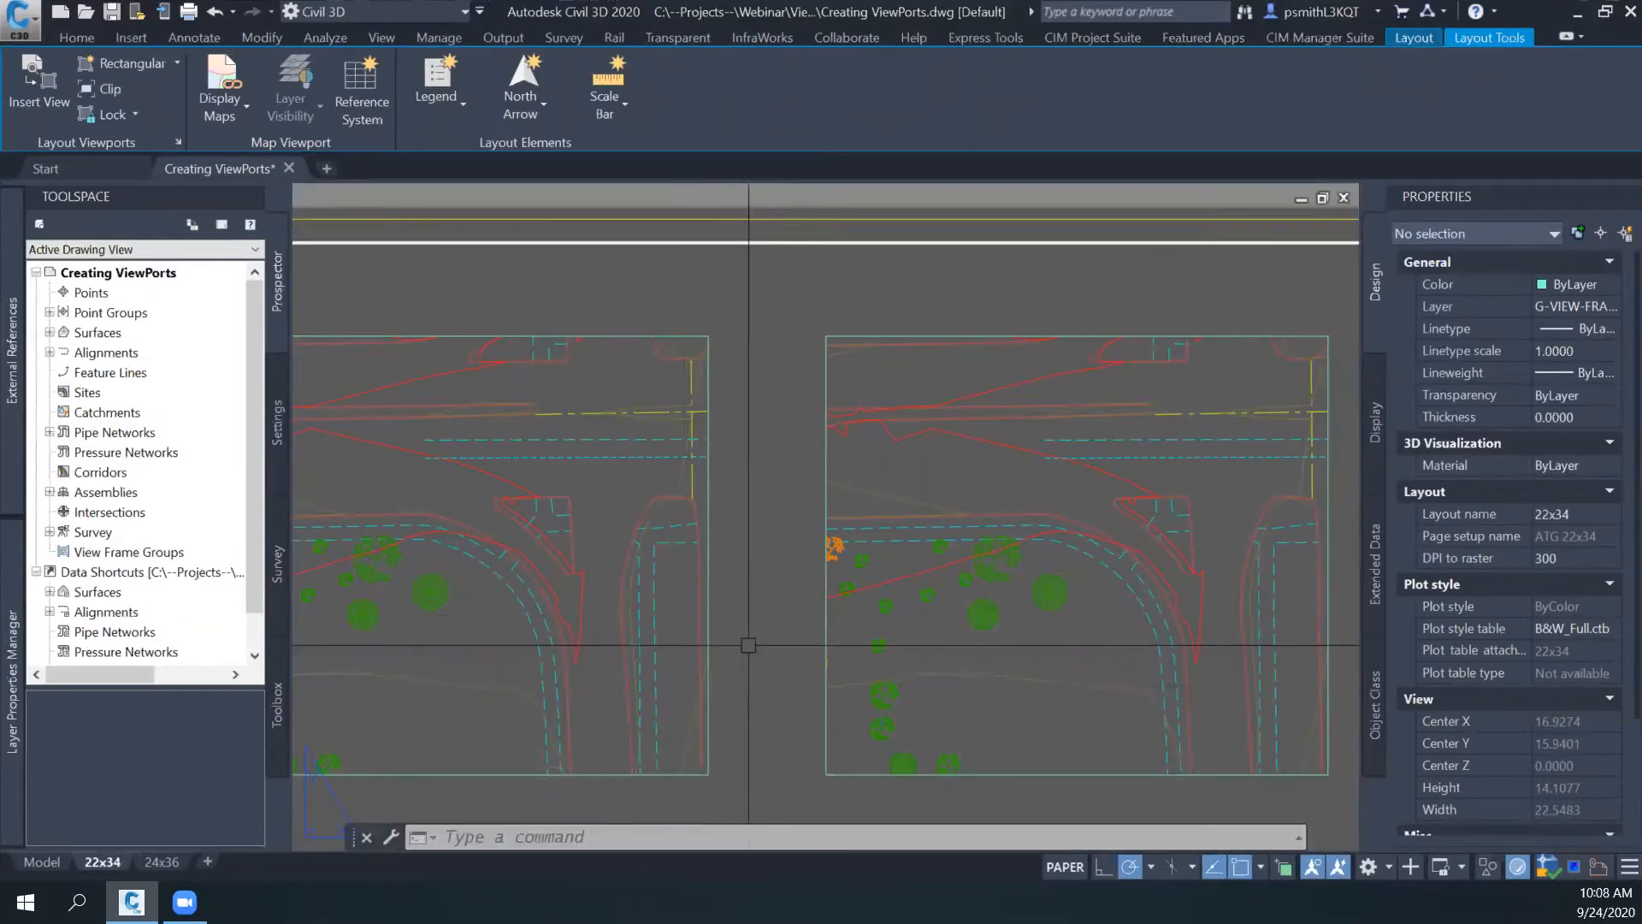
type("linetype scale")
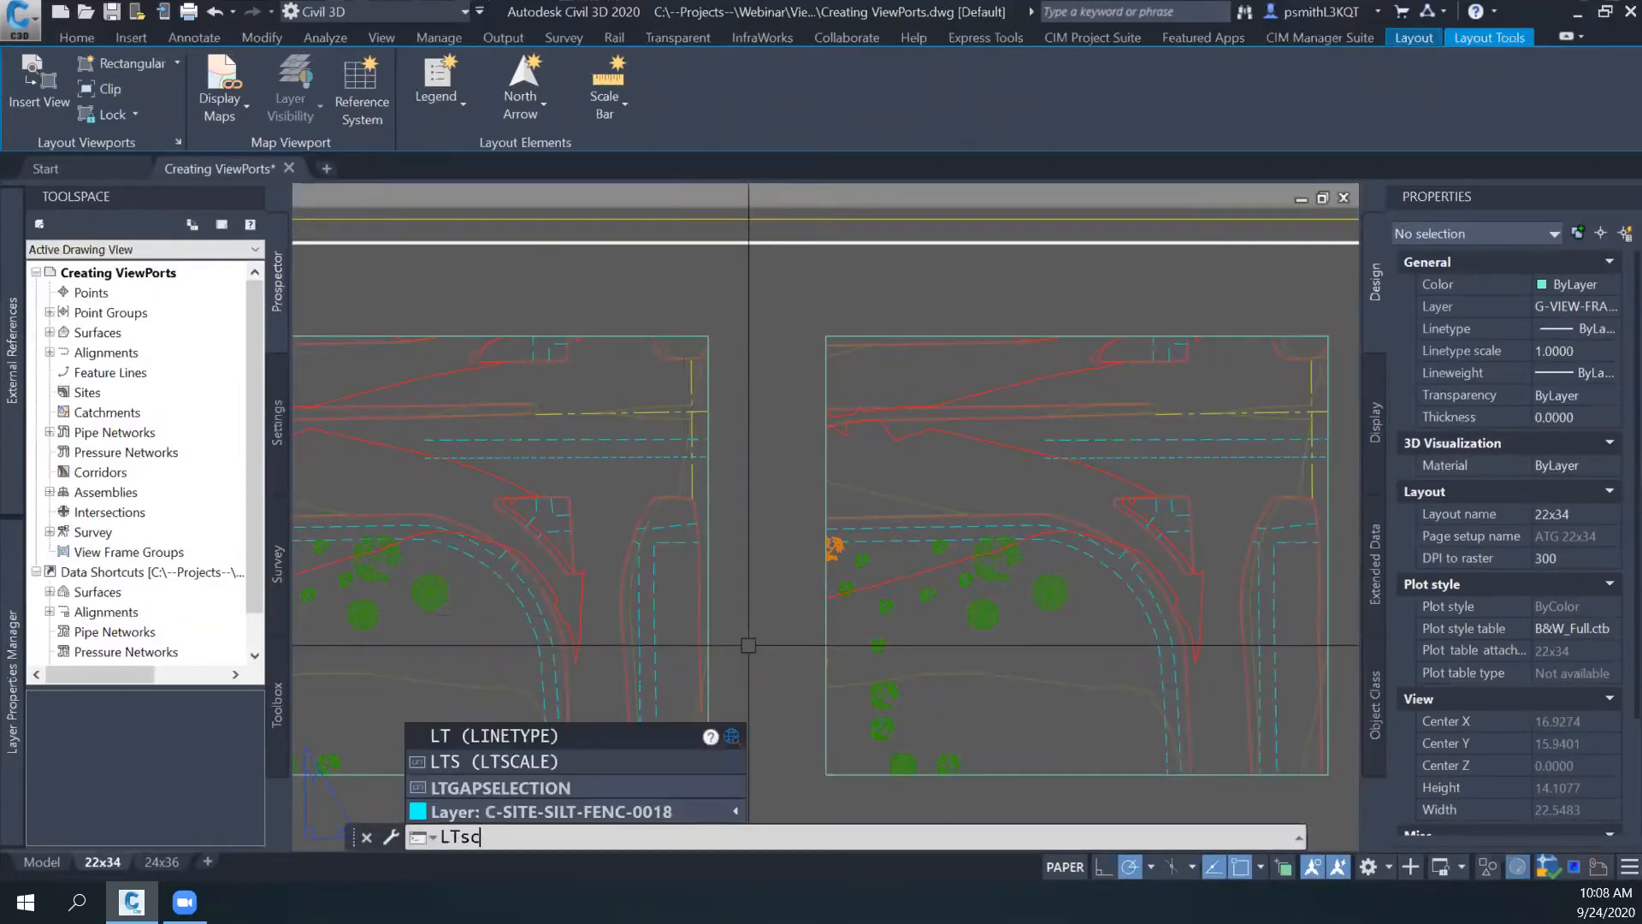
key("Return")
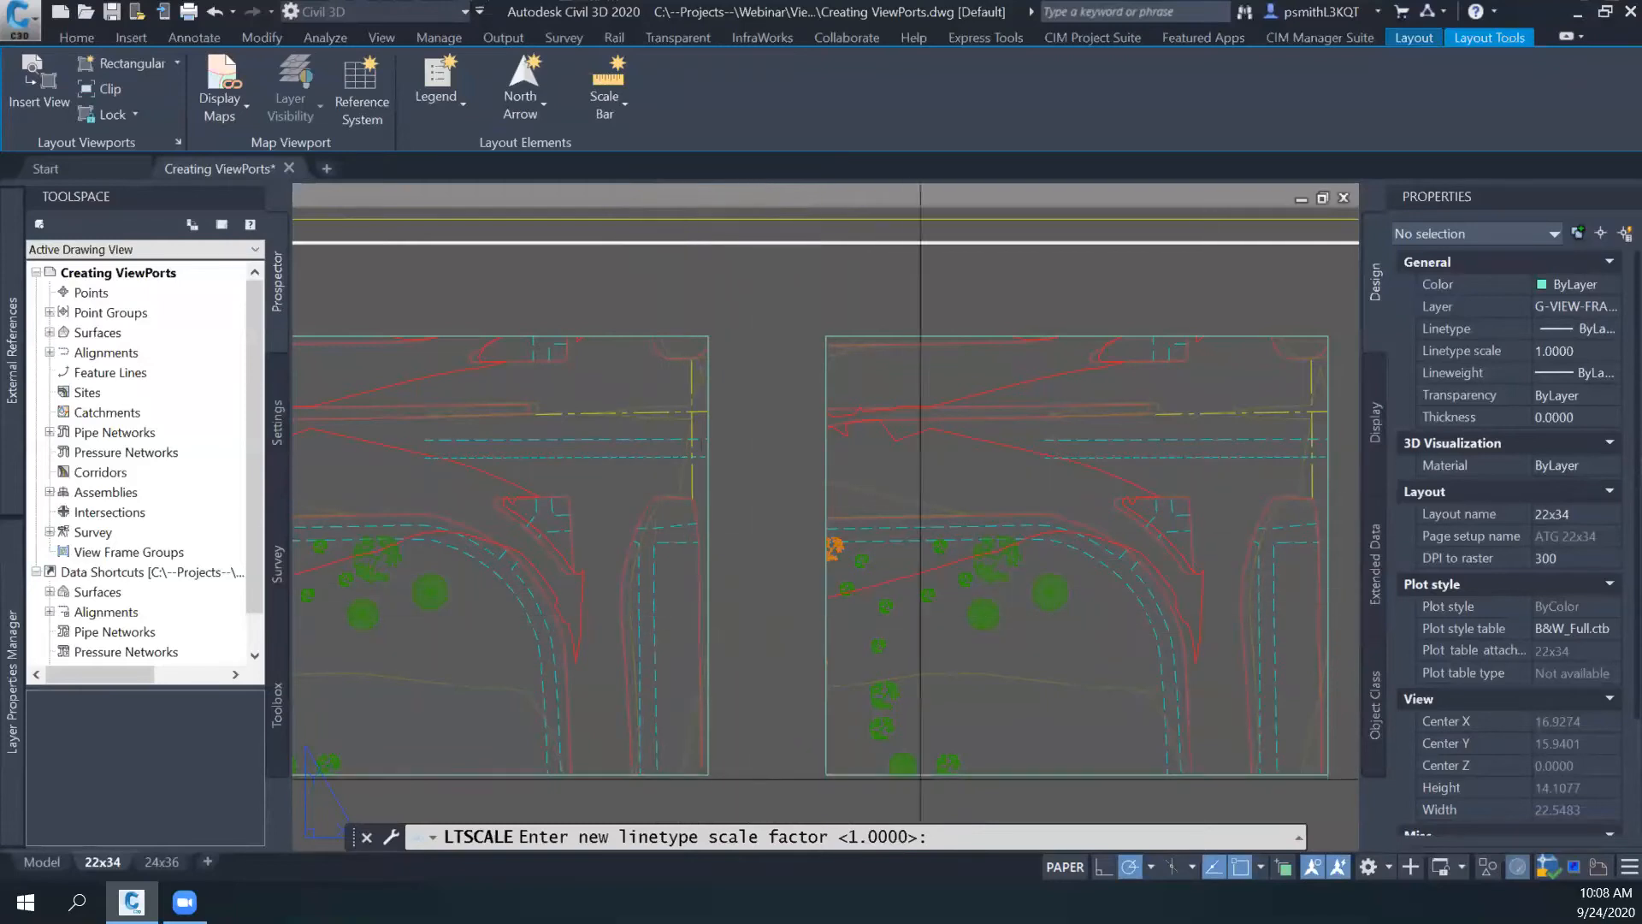
key("Escape")
middle_click_drag(772, 494, 913, 464)
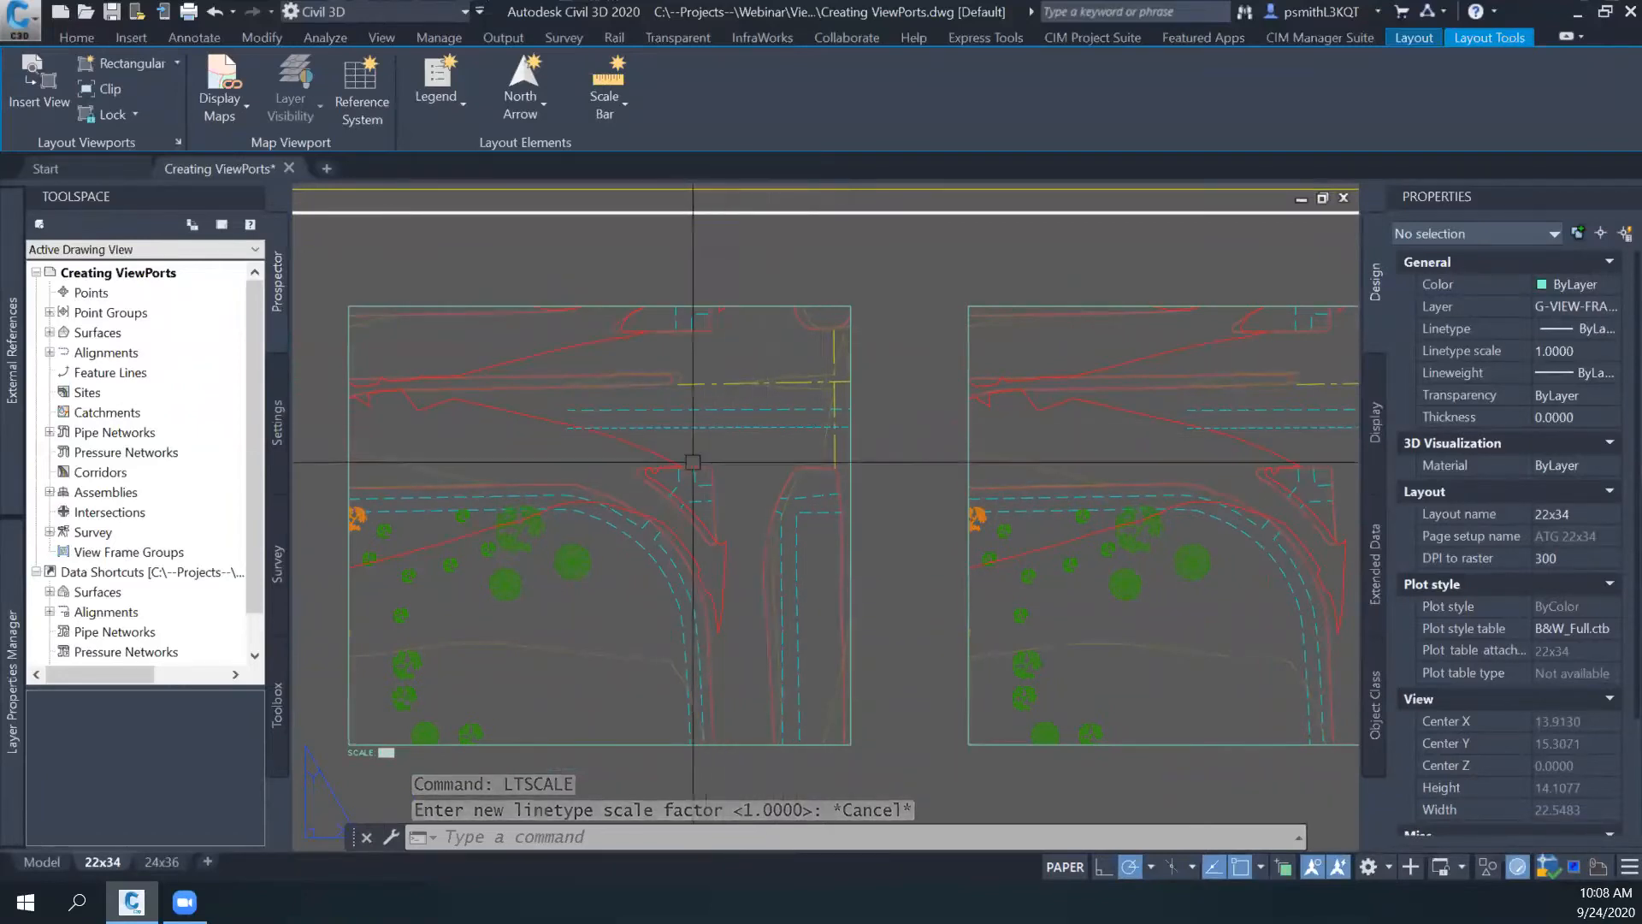
- In model space, set the linetype scale of the lower dashed L-BRDG polyline to 1, and clear the selection
left_click(45, 862)
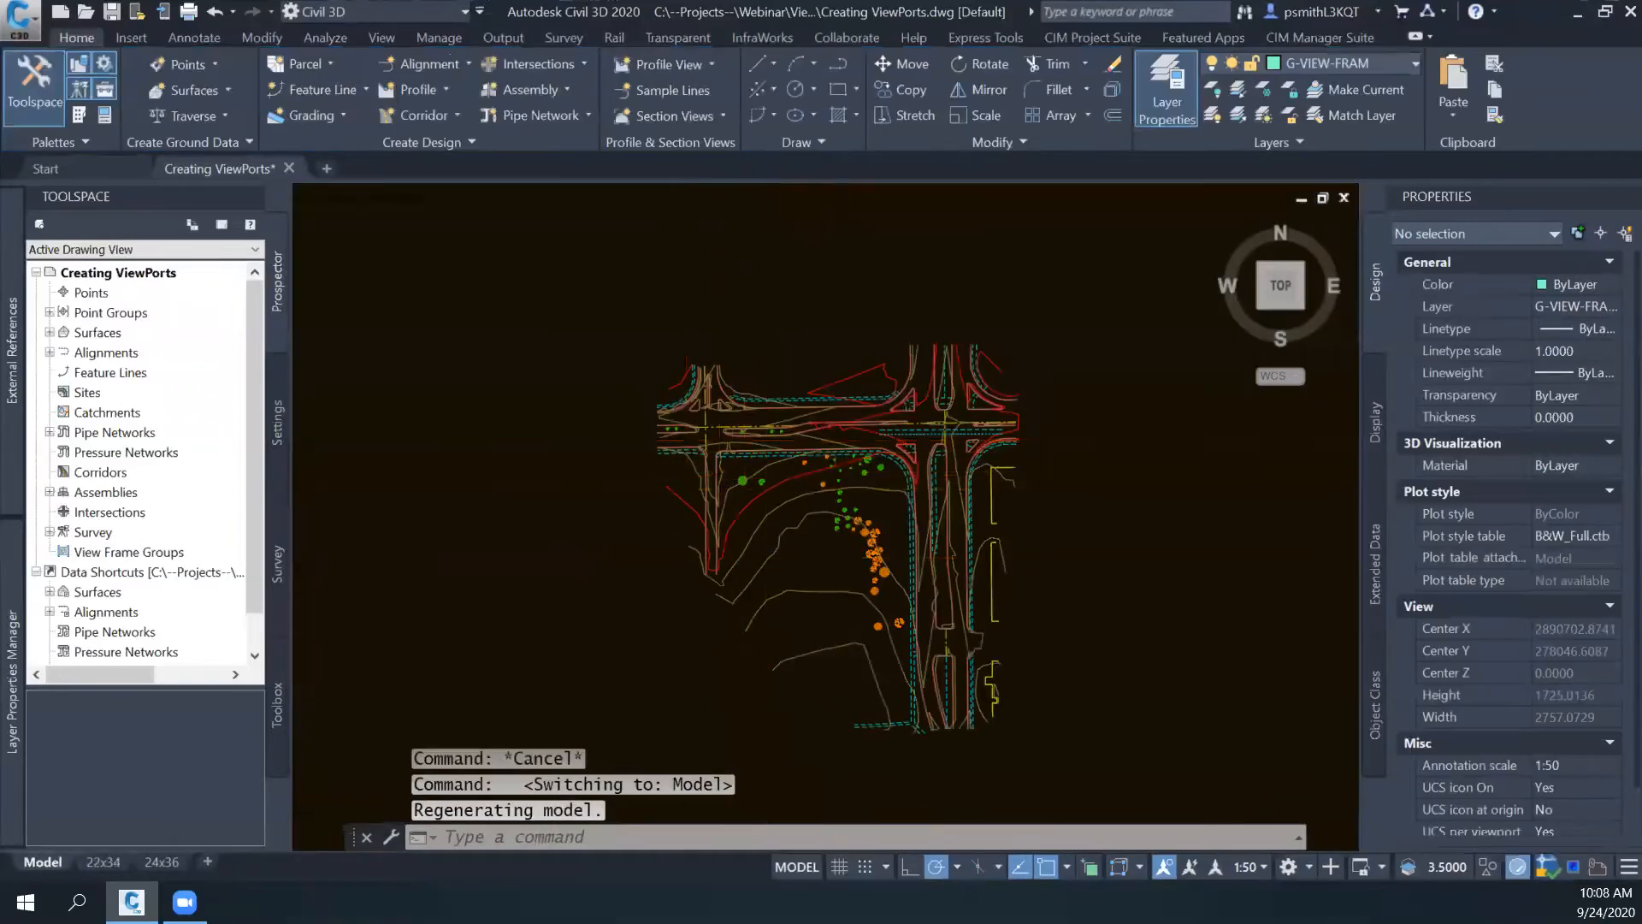
scroll(945, 425, "up", 7)
left_click(1015, 407)
middle_click_drag(1015, 408, 838, 464)
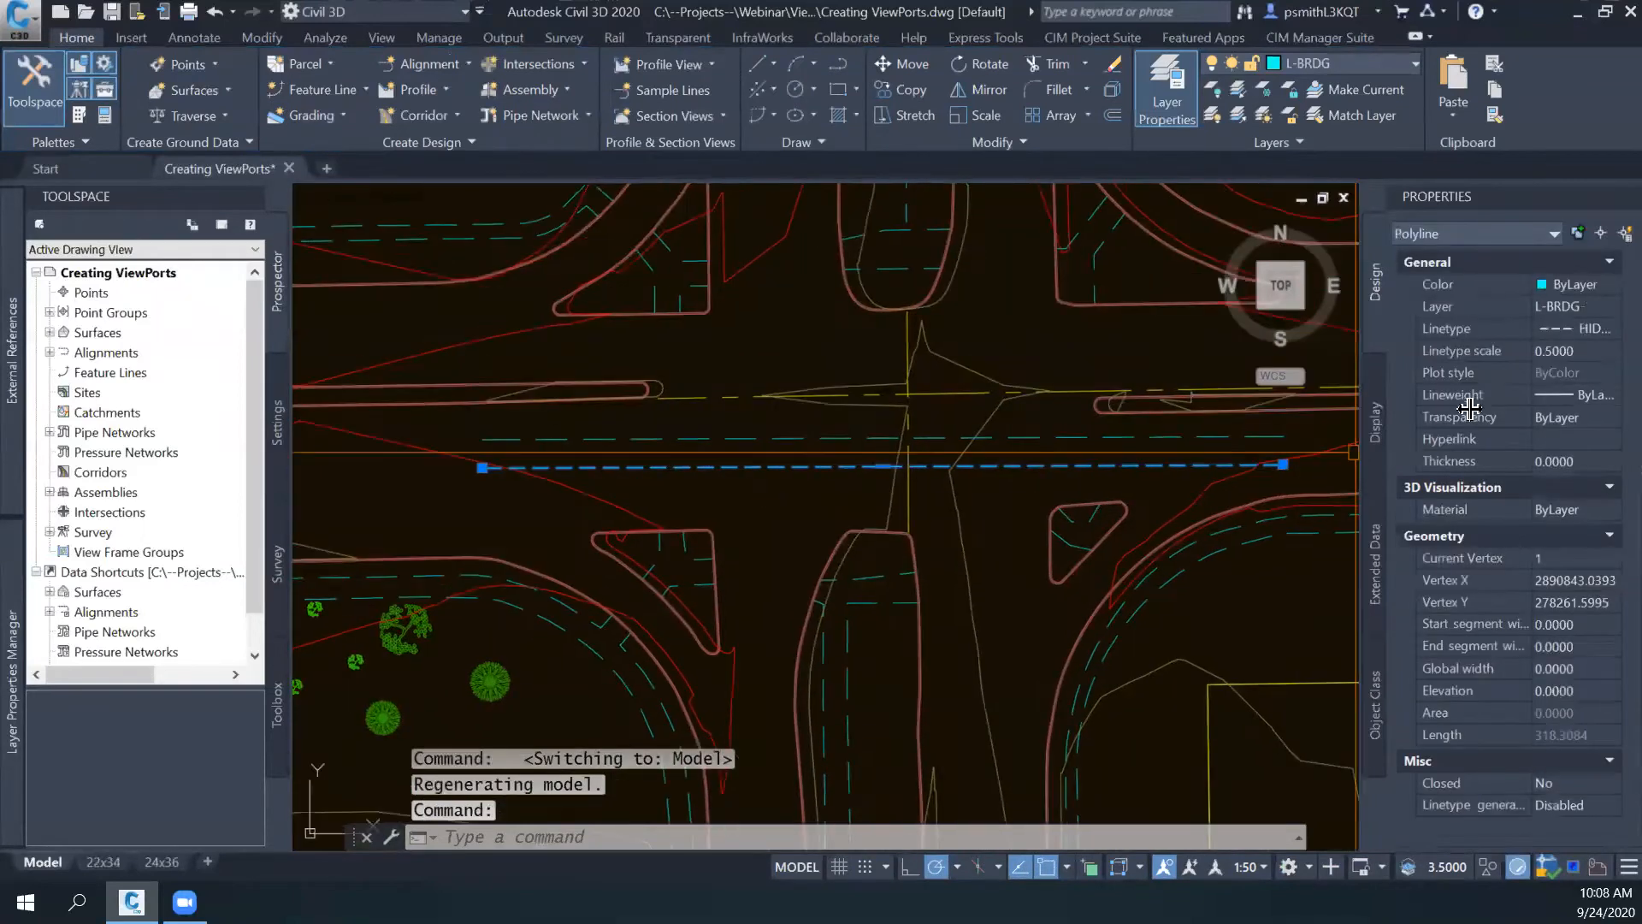
left_click(1576, 354)
type("1")
key("Return")
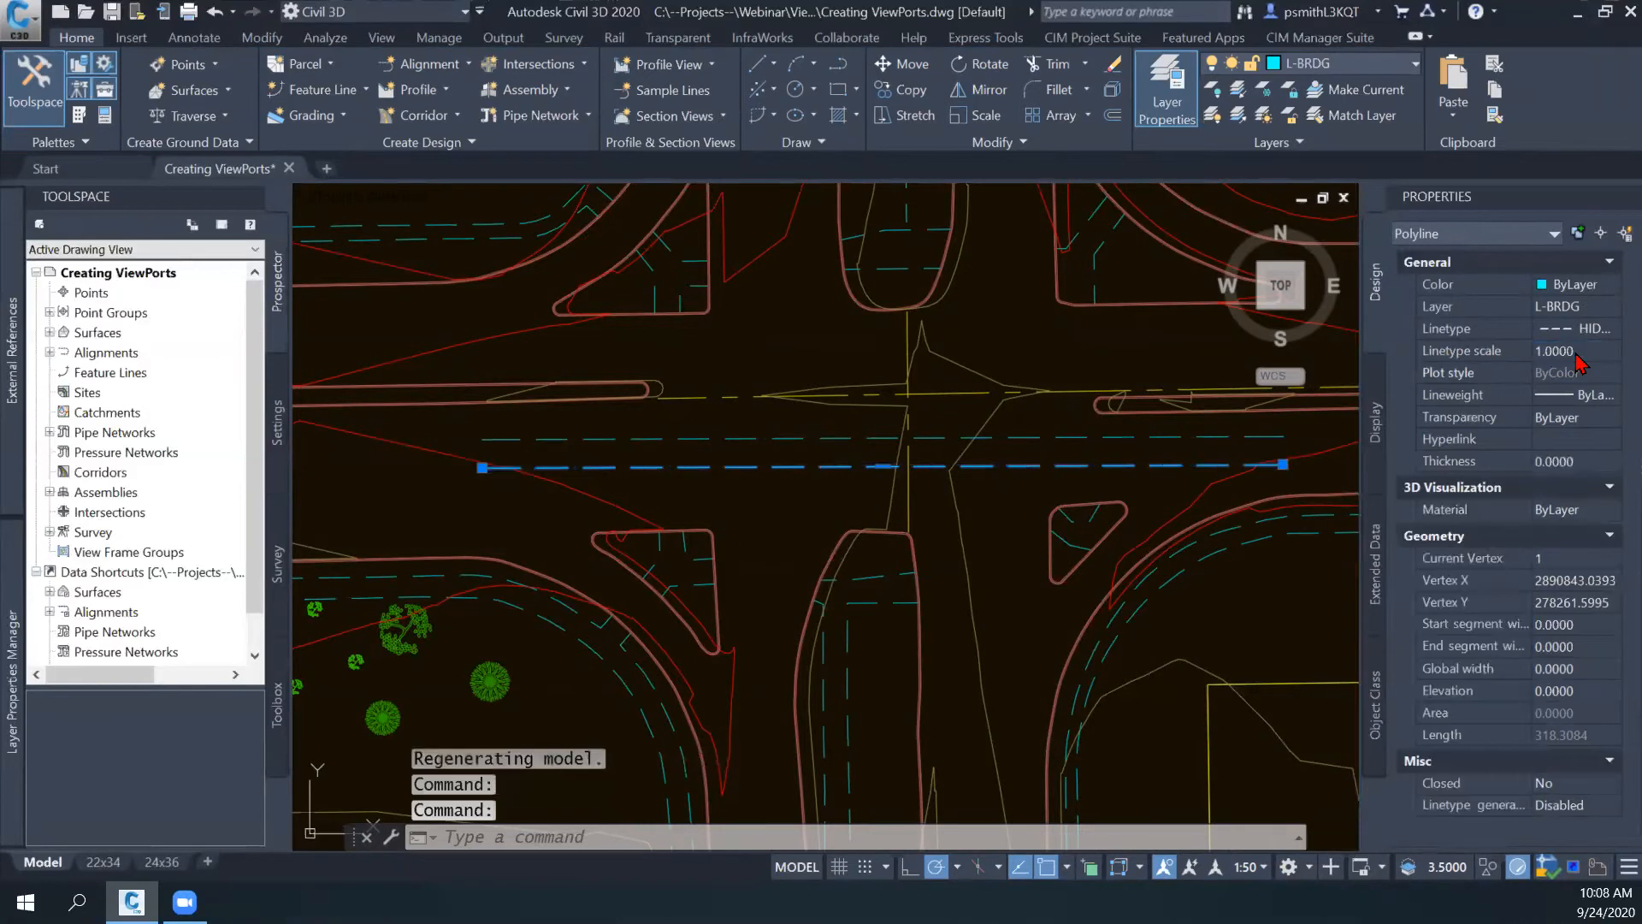
key("Escape")
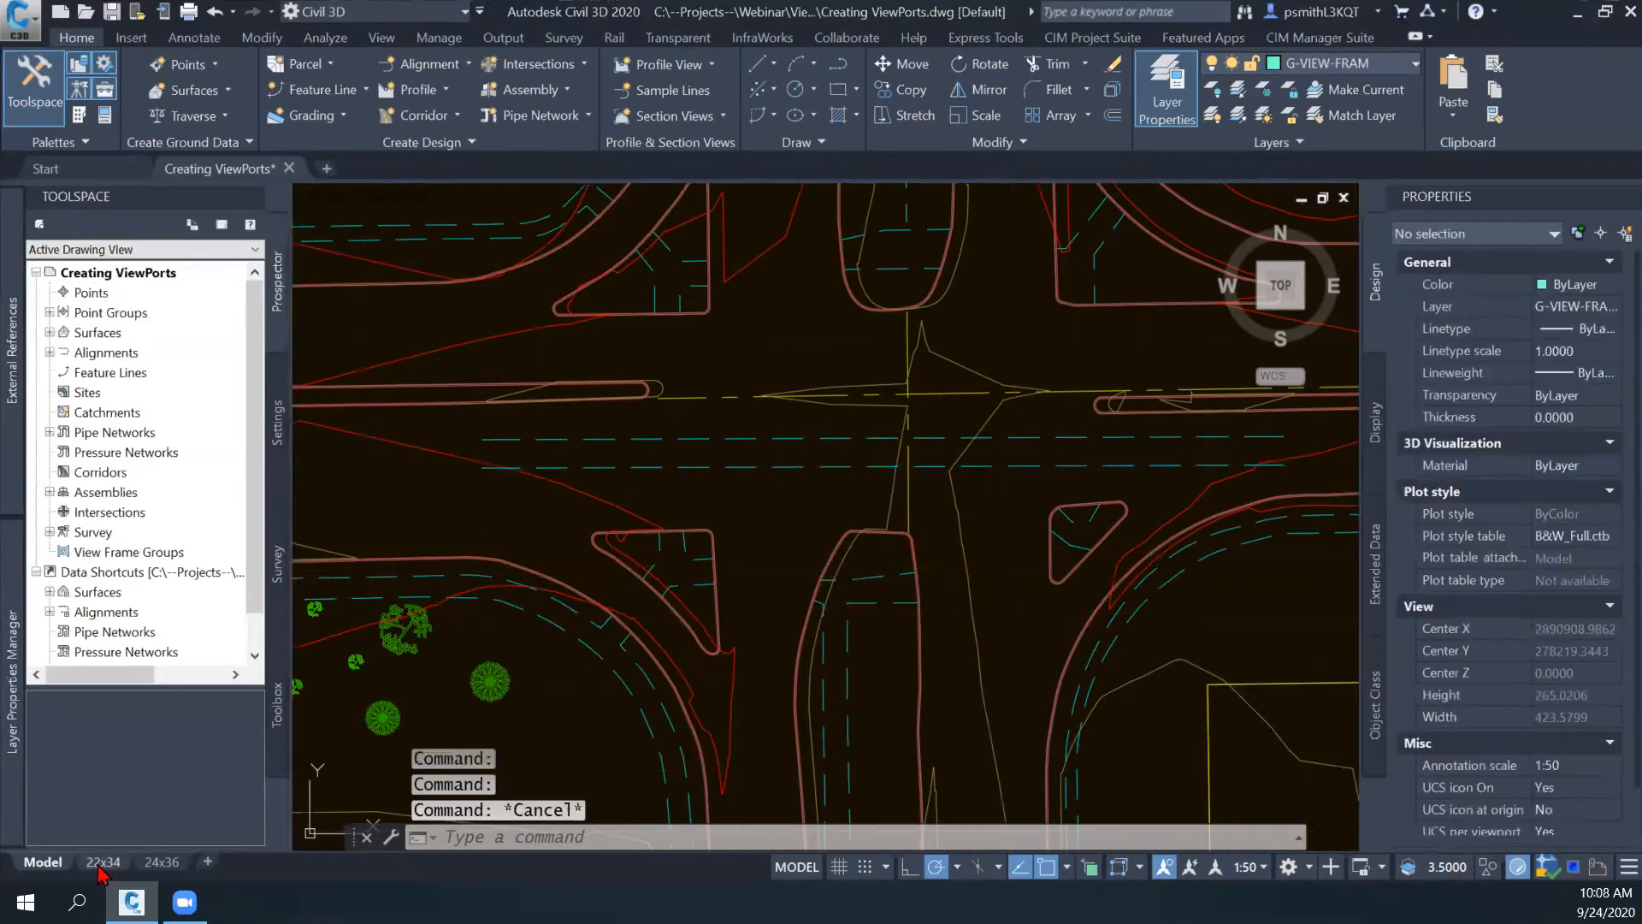
- On the 22x34 layout, set the global LTSCALE factor to .5 and examine the dashes in both viewports
left_click(100, 863)
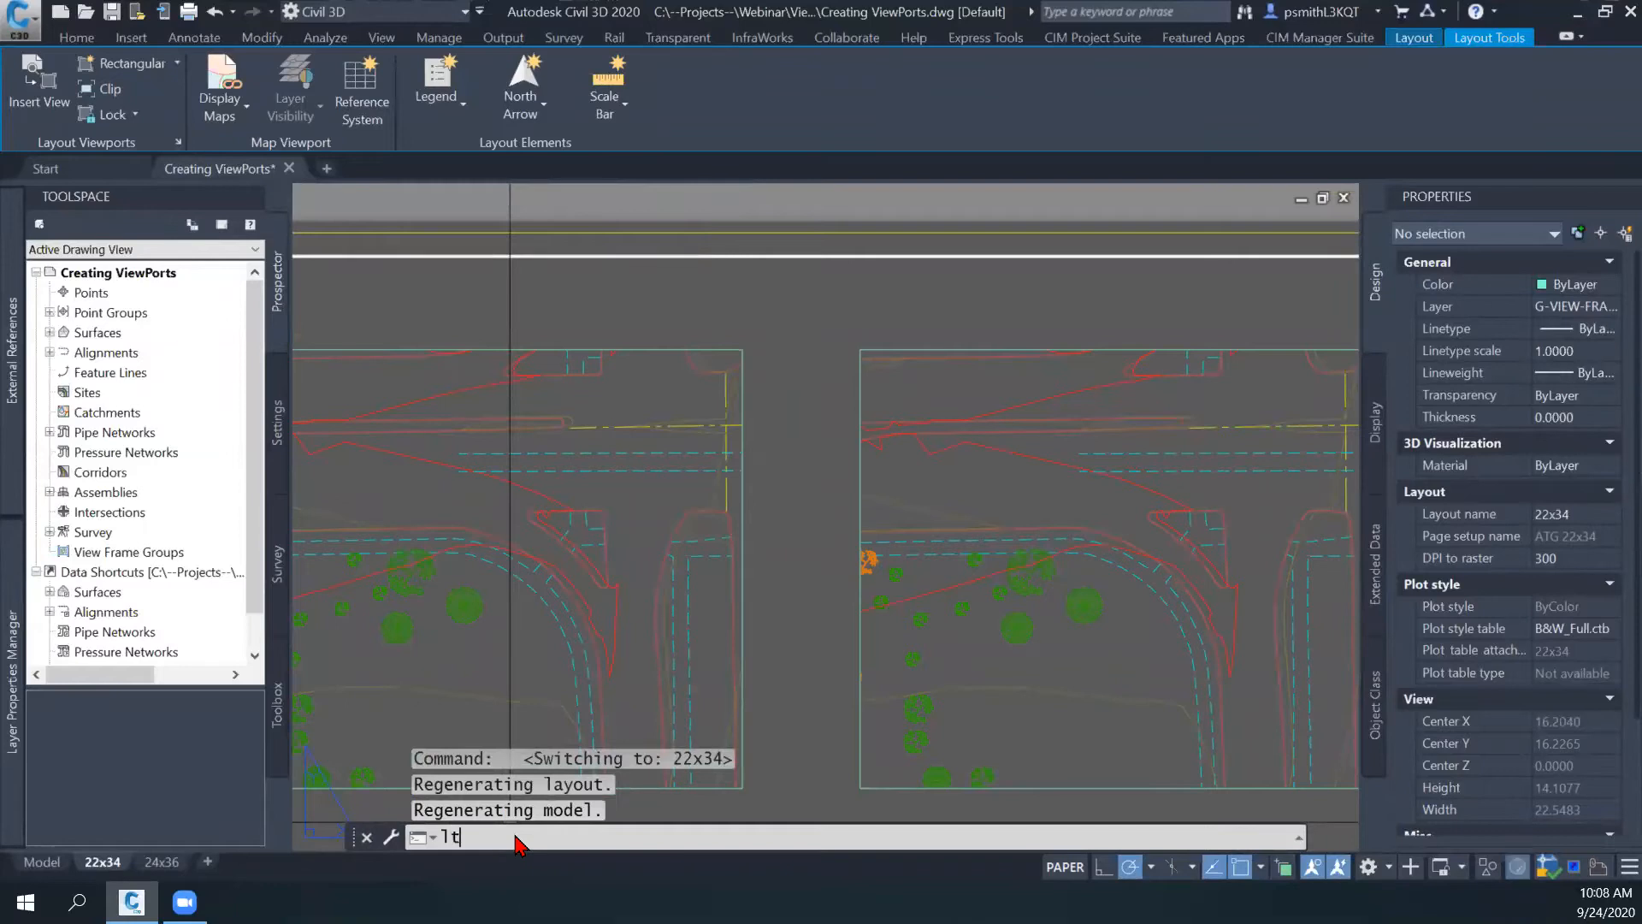
key("Return")
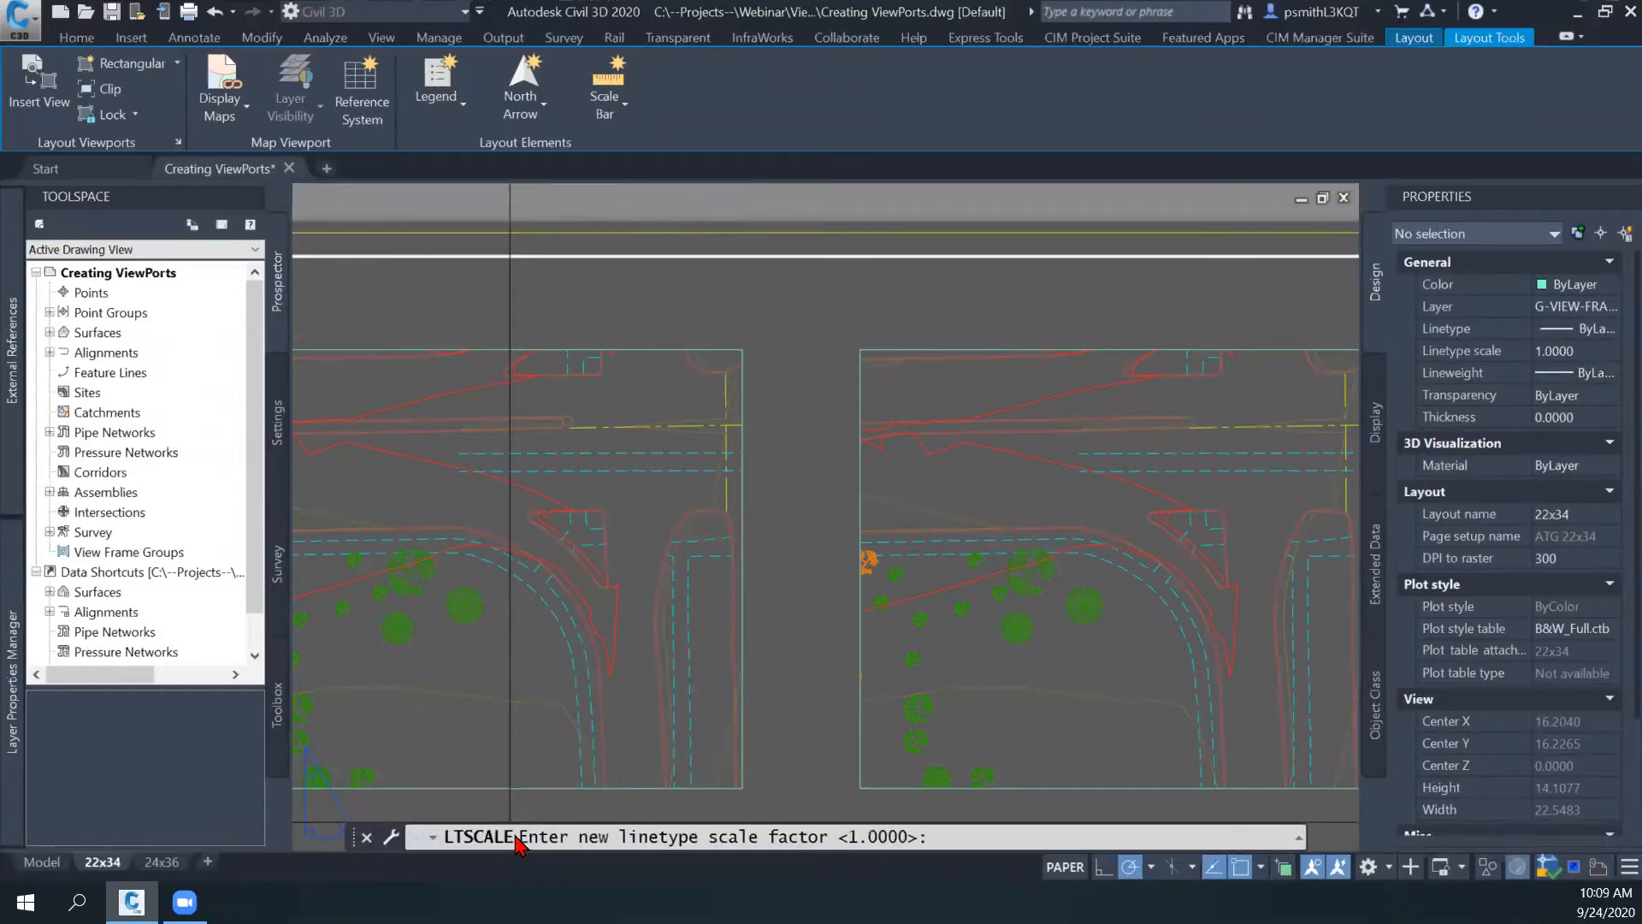
type(".5")
key("Return")
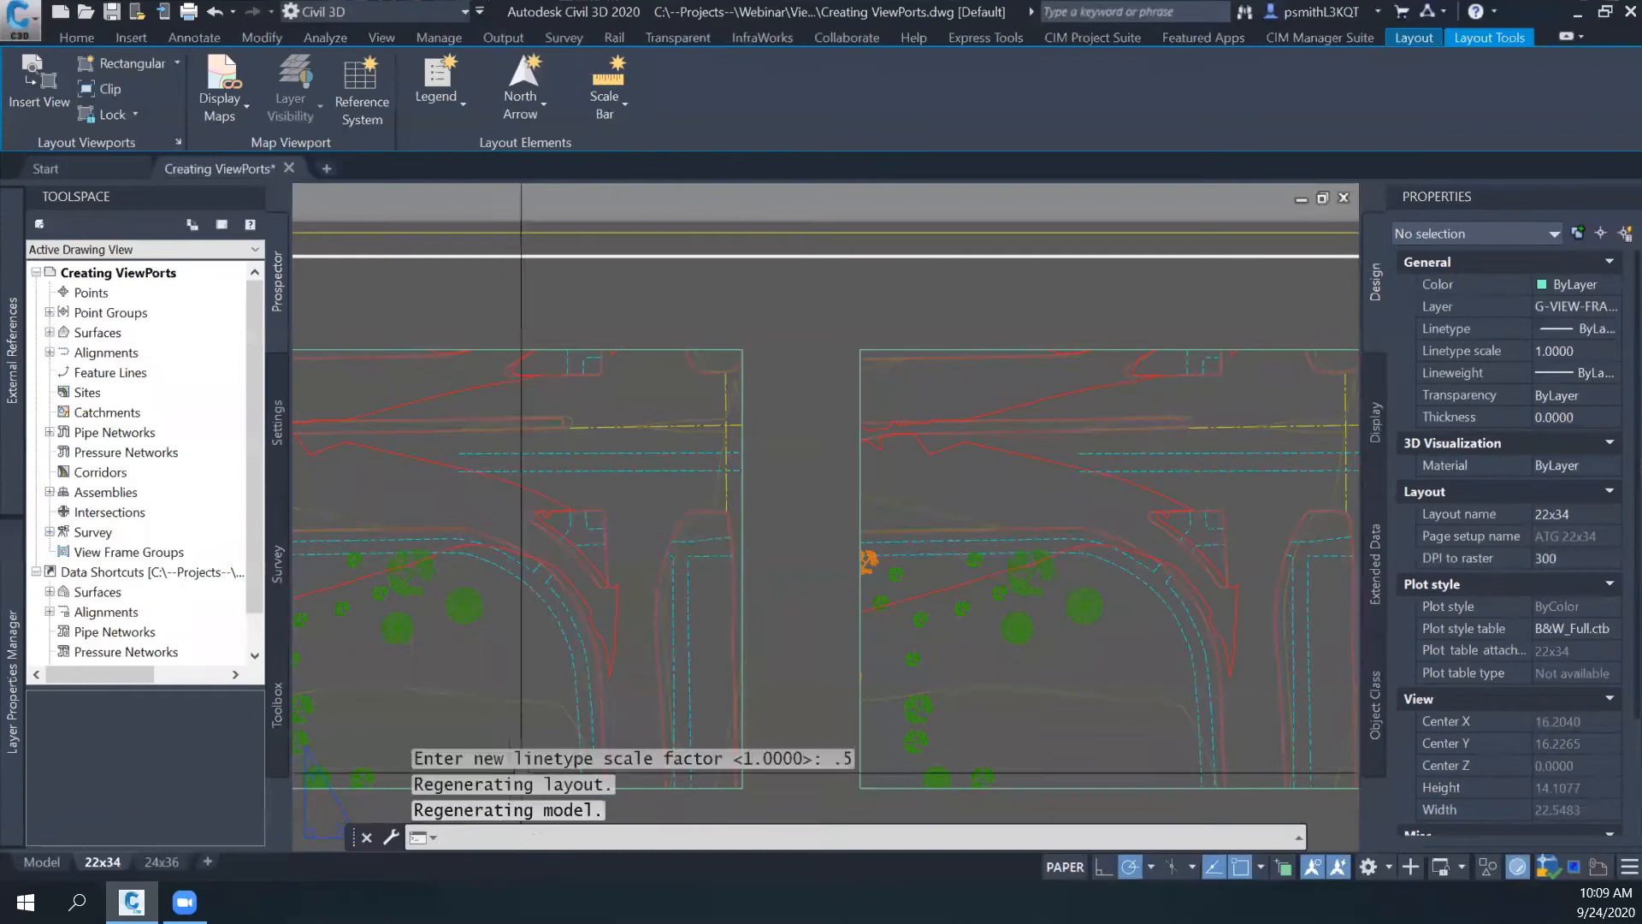
middle_click_drag(550, 558, 625, 549)
middle_click_drag(692, 466, 715, 511)
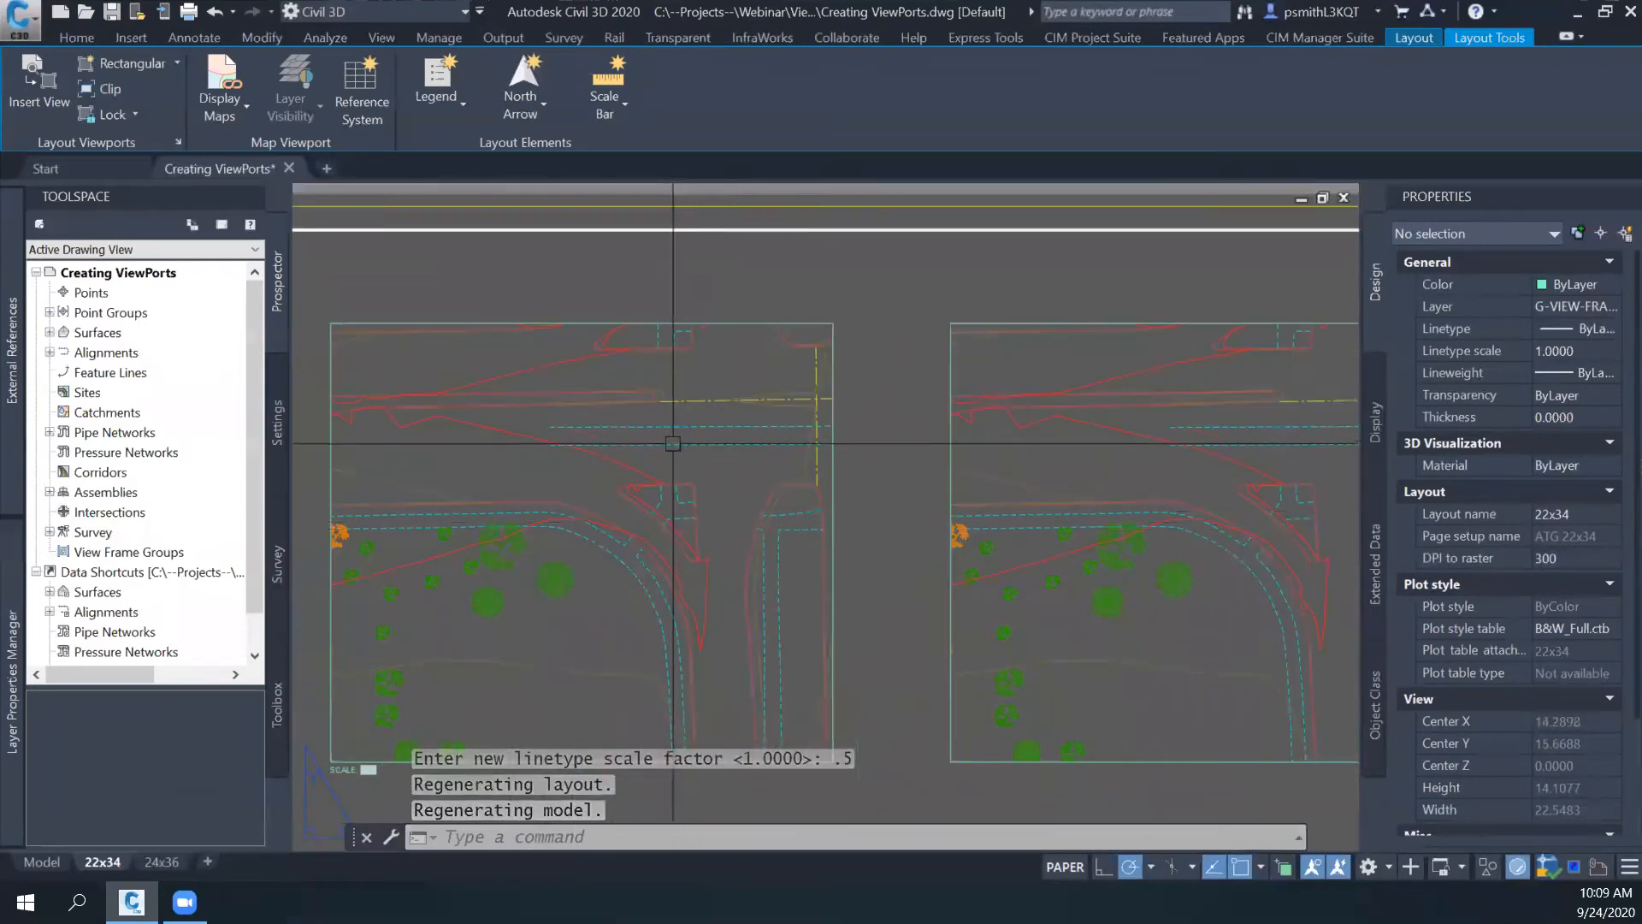
middle_click_drag(832, 495, 729, 477)
- Set the global LTSCALE factor back to 1
left_click(631, 842)
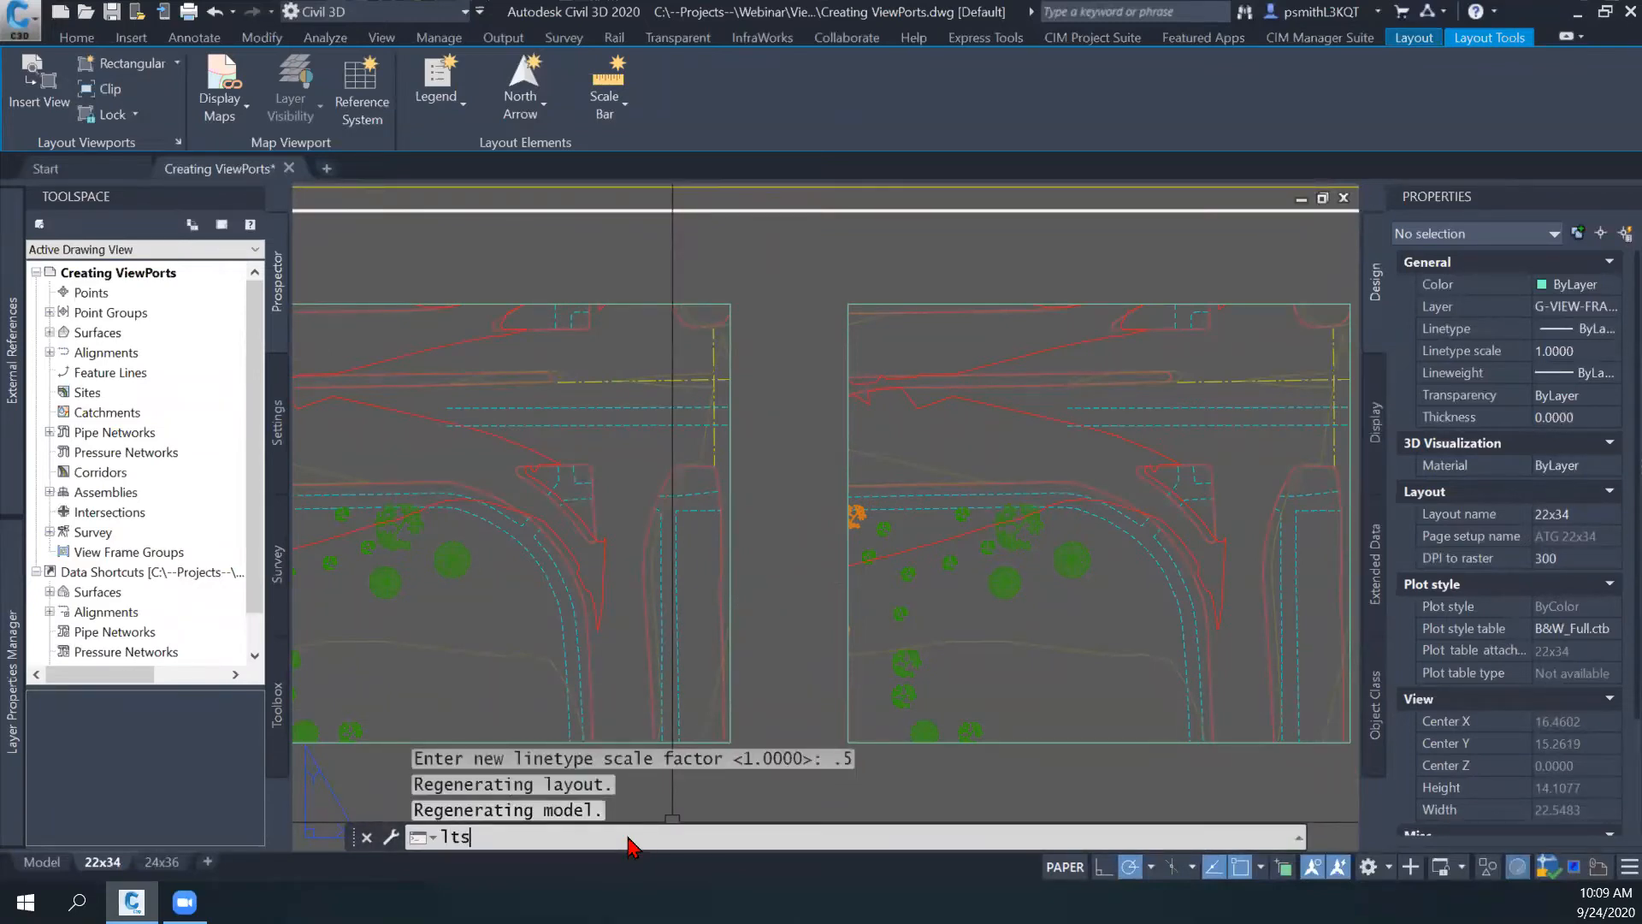
key("Return")
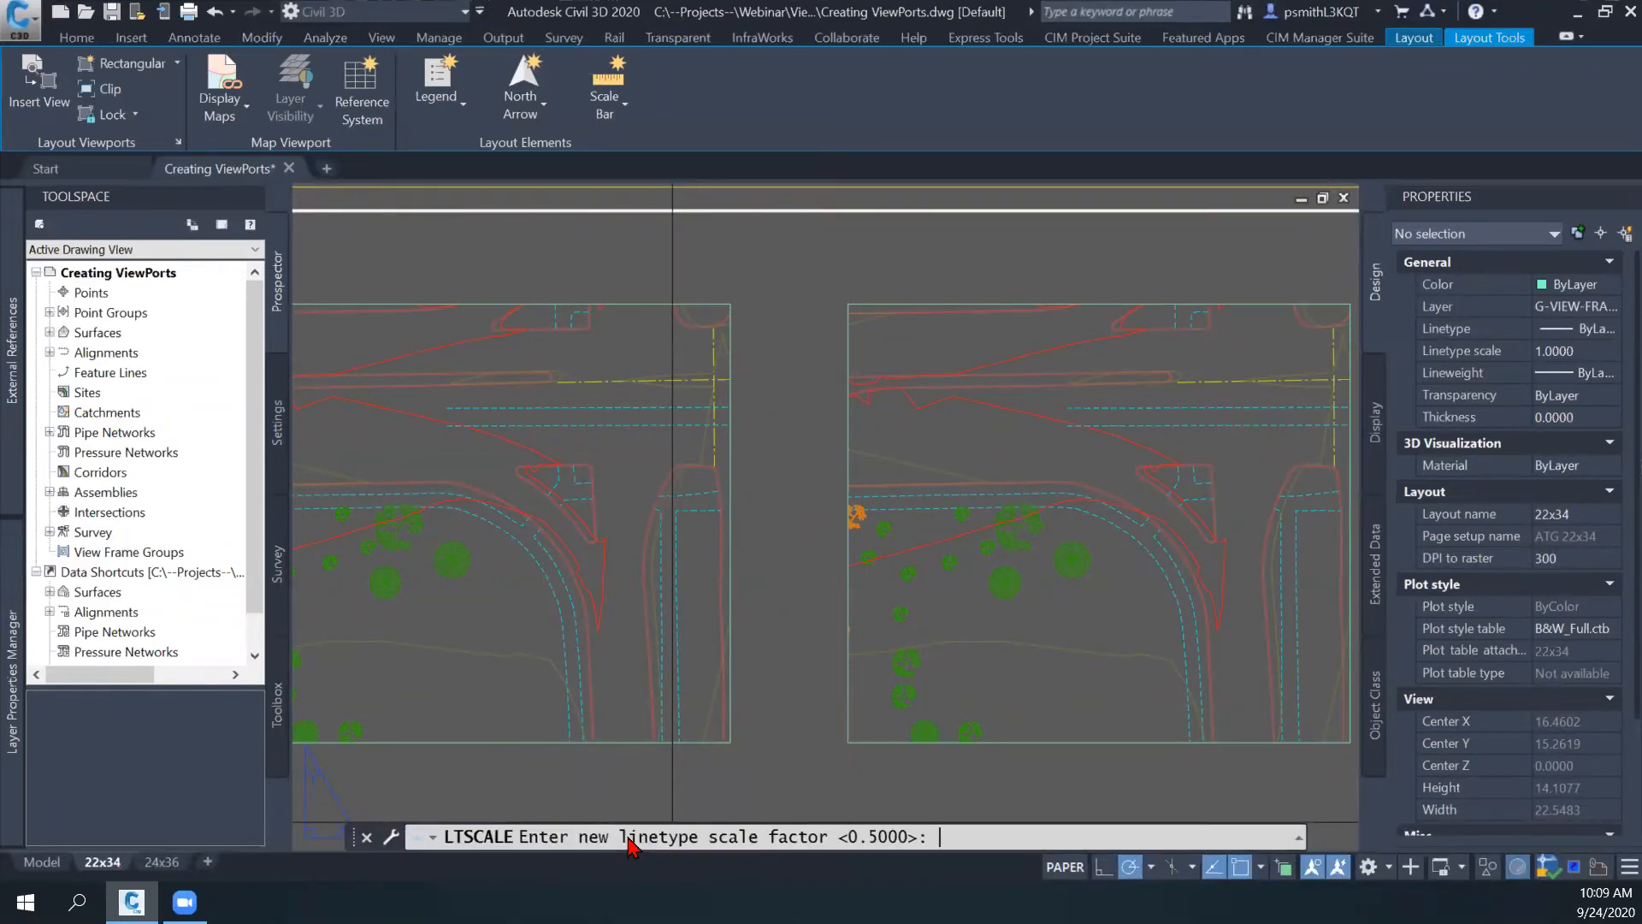
key("Return")
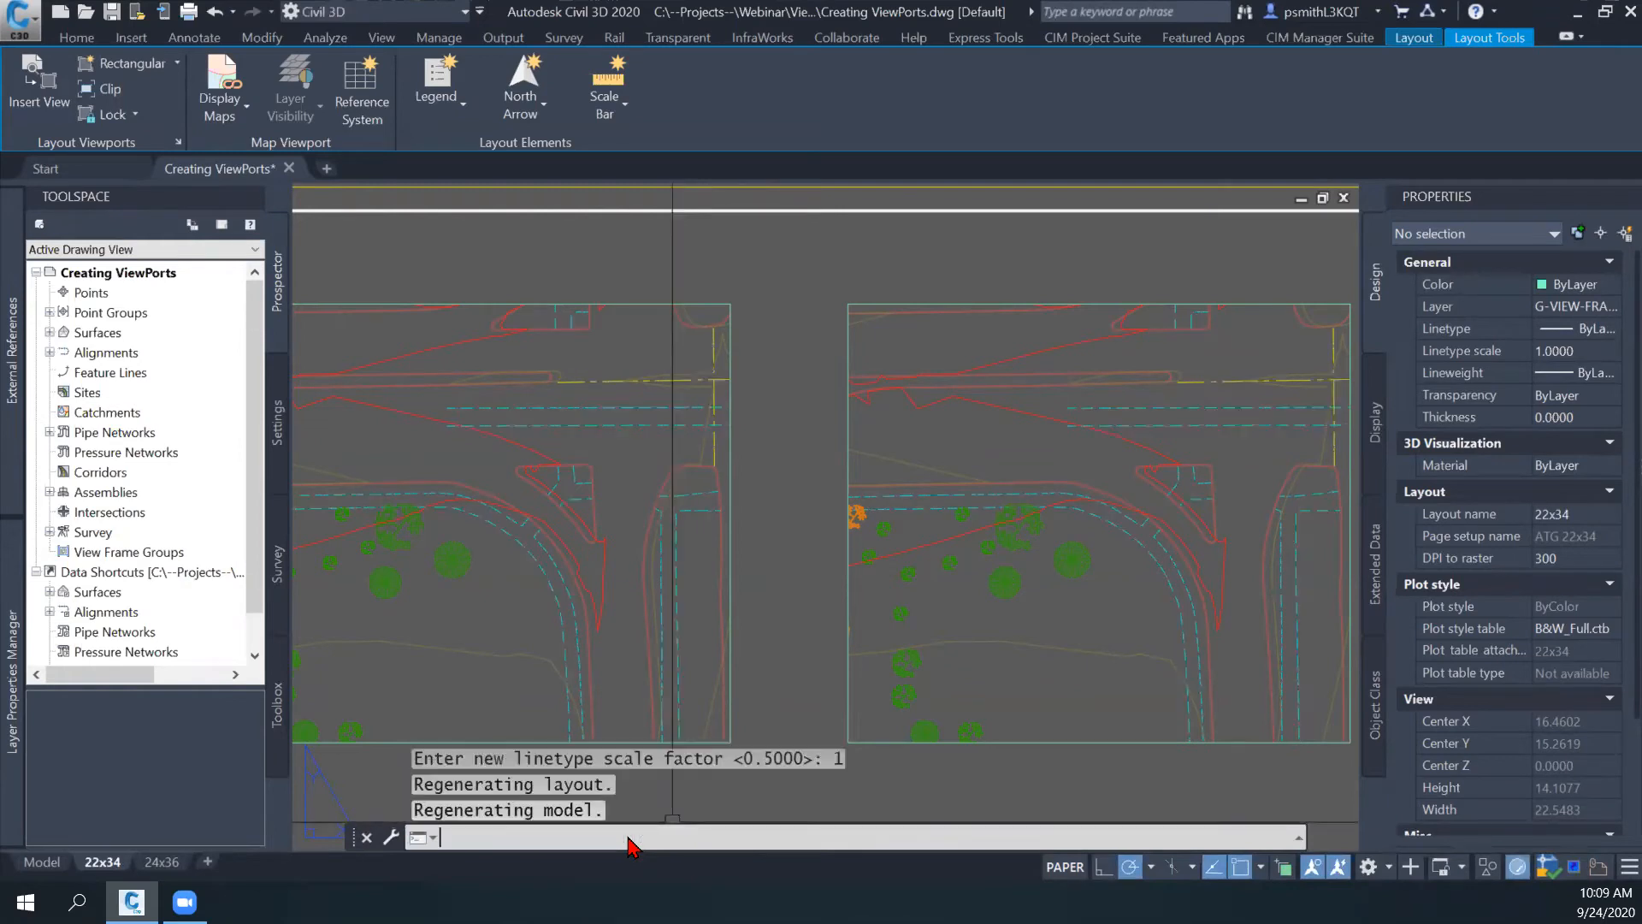
middle_click_drag(720, 483, 732, 434)
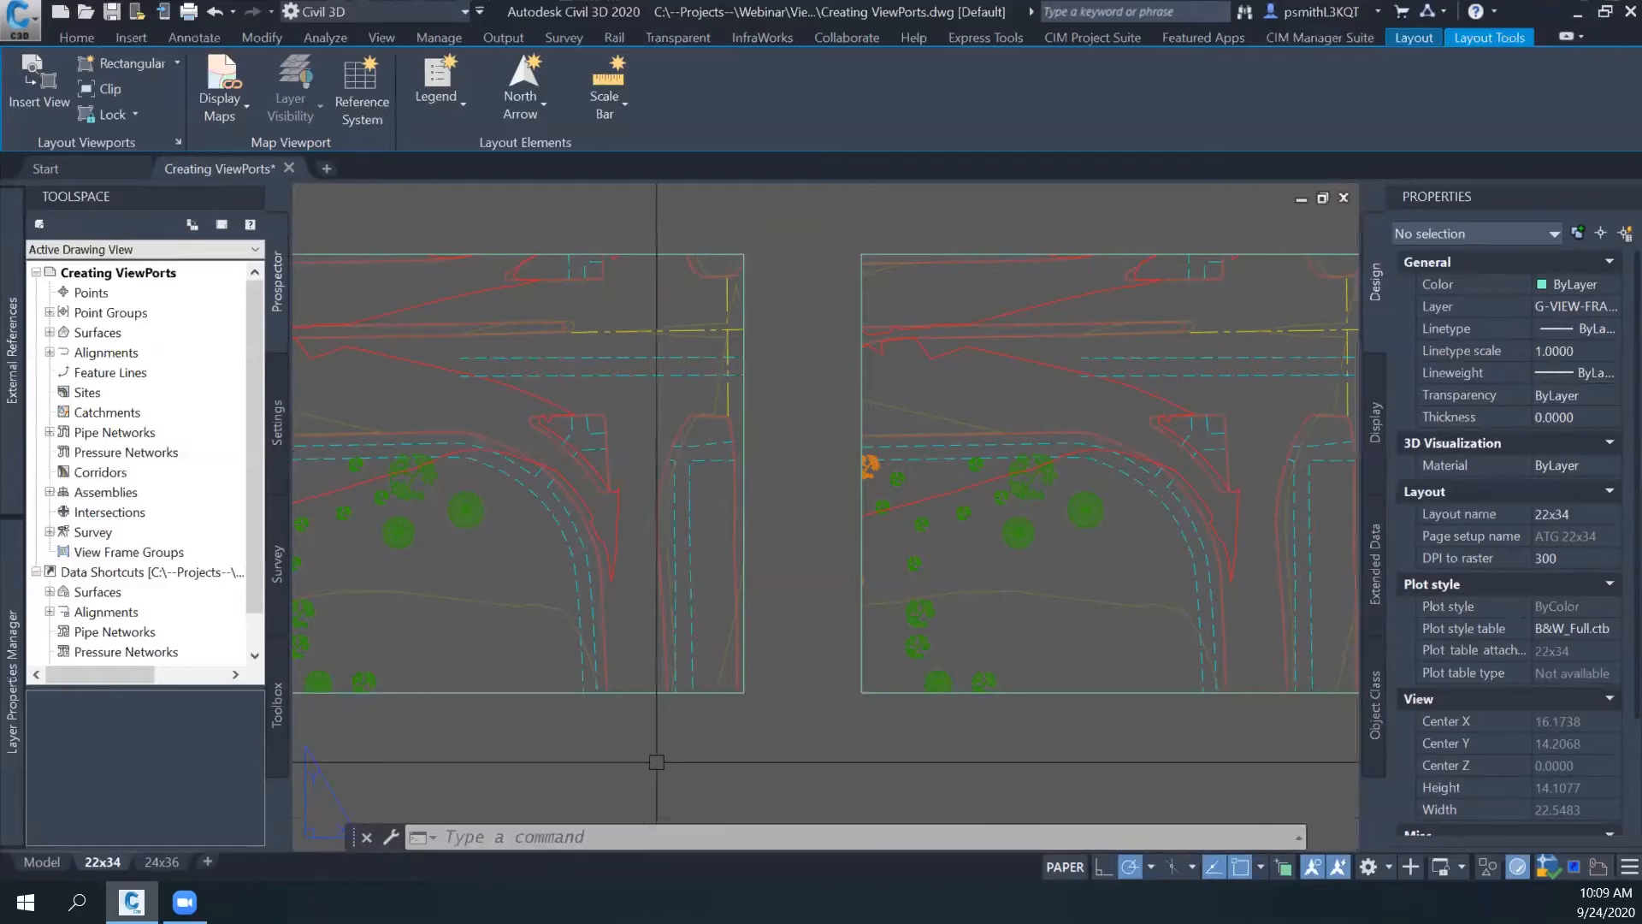
- Examine the linework in both viewports and the free sheet area beneath them on the 22x34 layout
left_click(741, 619)
key("Escape")
middle_click_drag(793, 632, 939, 622)
middle_click_drag(947, 564, 948, 472)
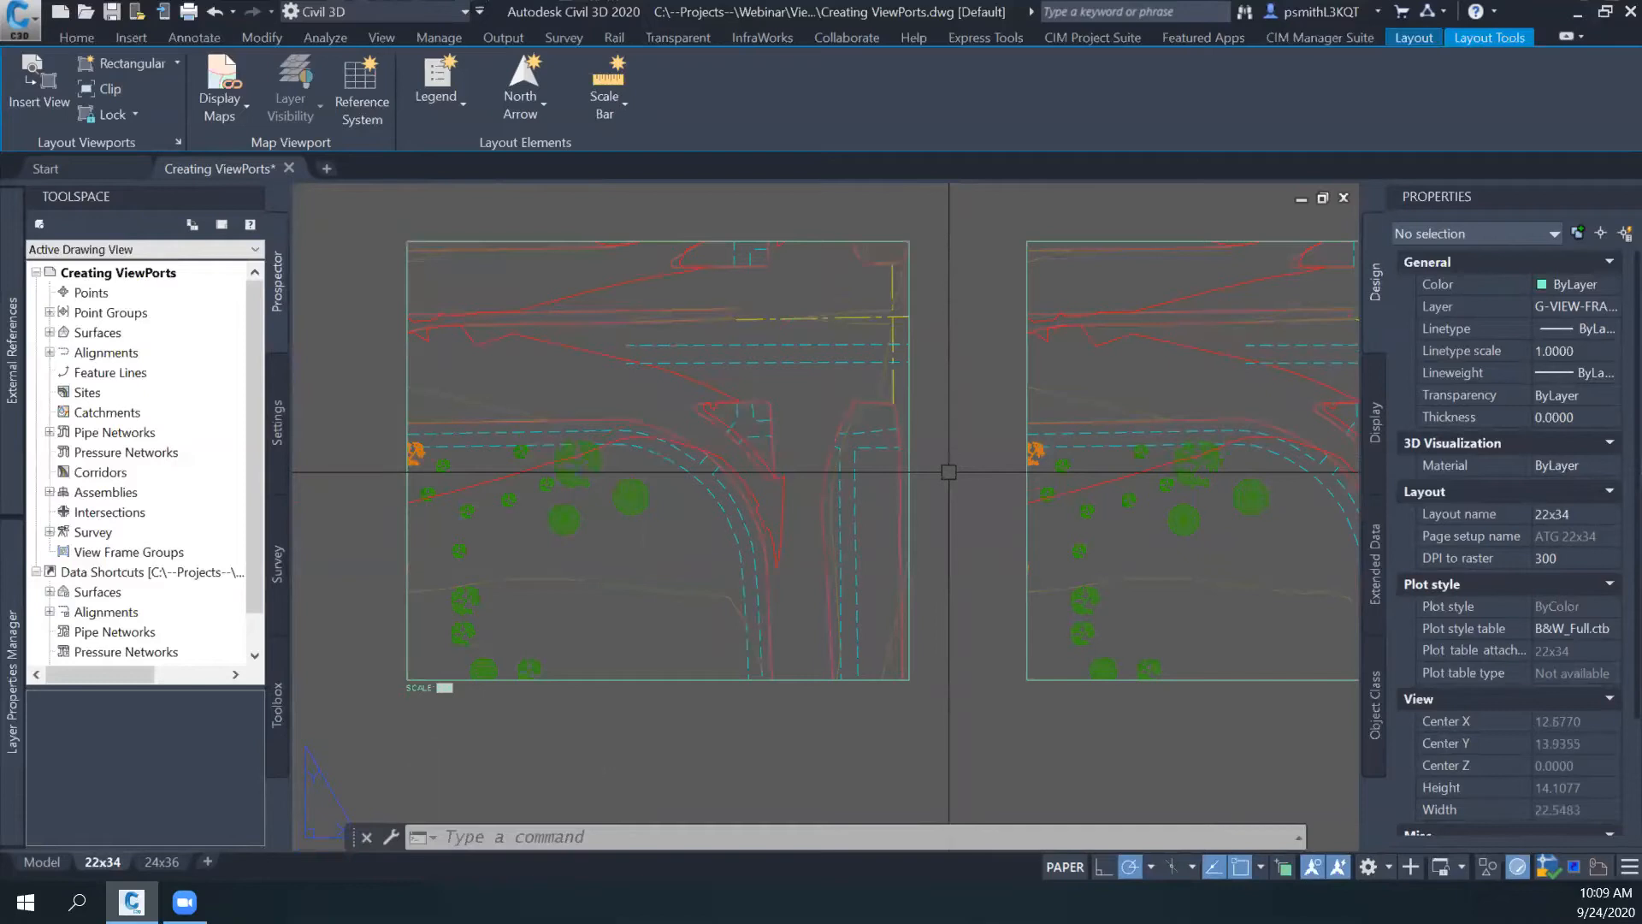
mouse_move(947, 511)
middle_mouse_down()
mouse_move(893, 514)
mouse_move(938, 537)
middle_mouse_up()
scroll(893, 522, "down", 3)
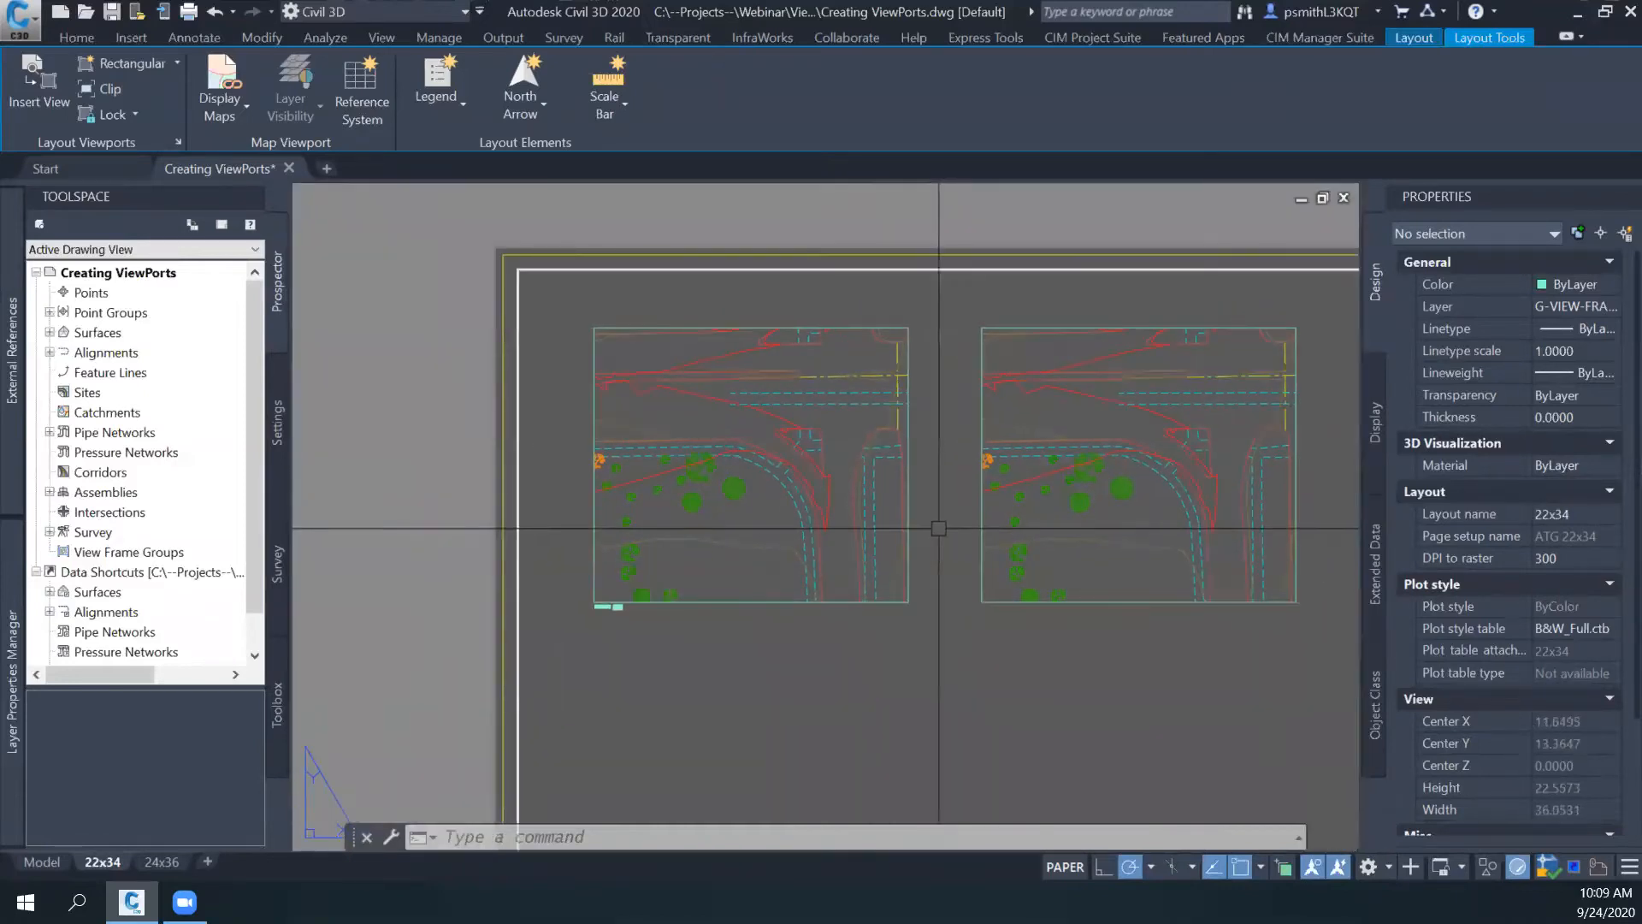
scroll(938, 527, "up", 2)
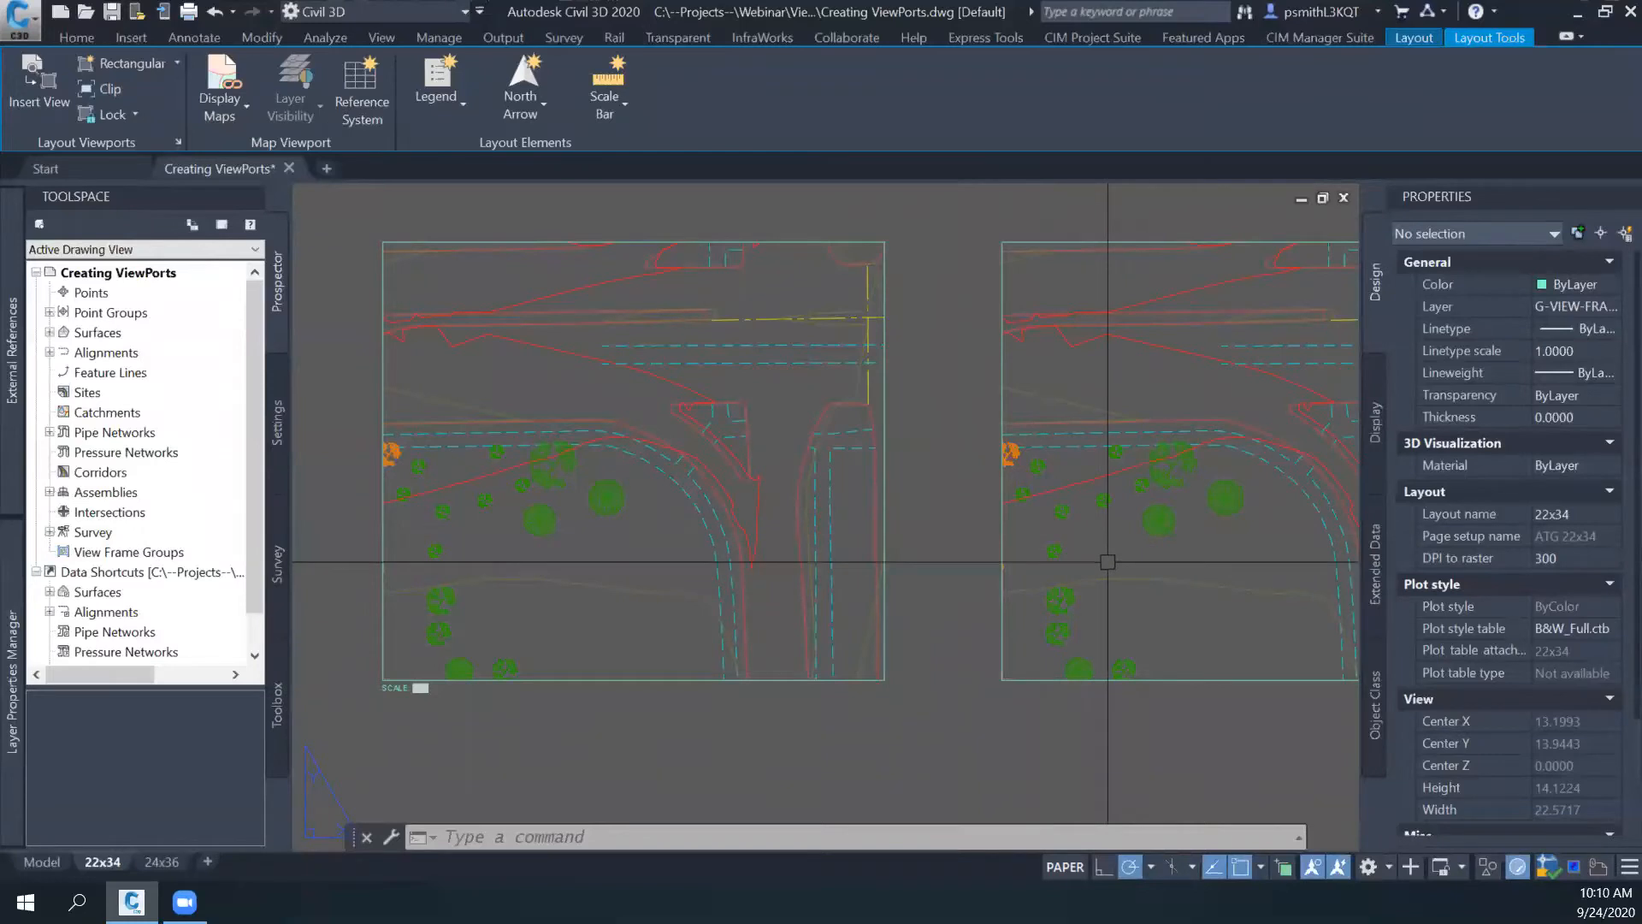
scroll(1107, 562, "down", 4)
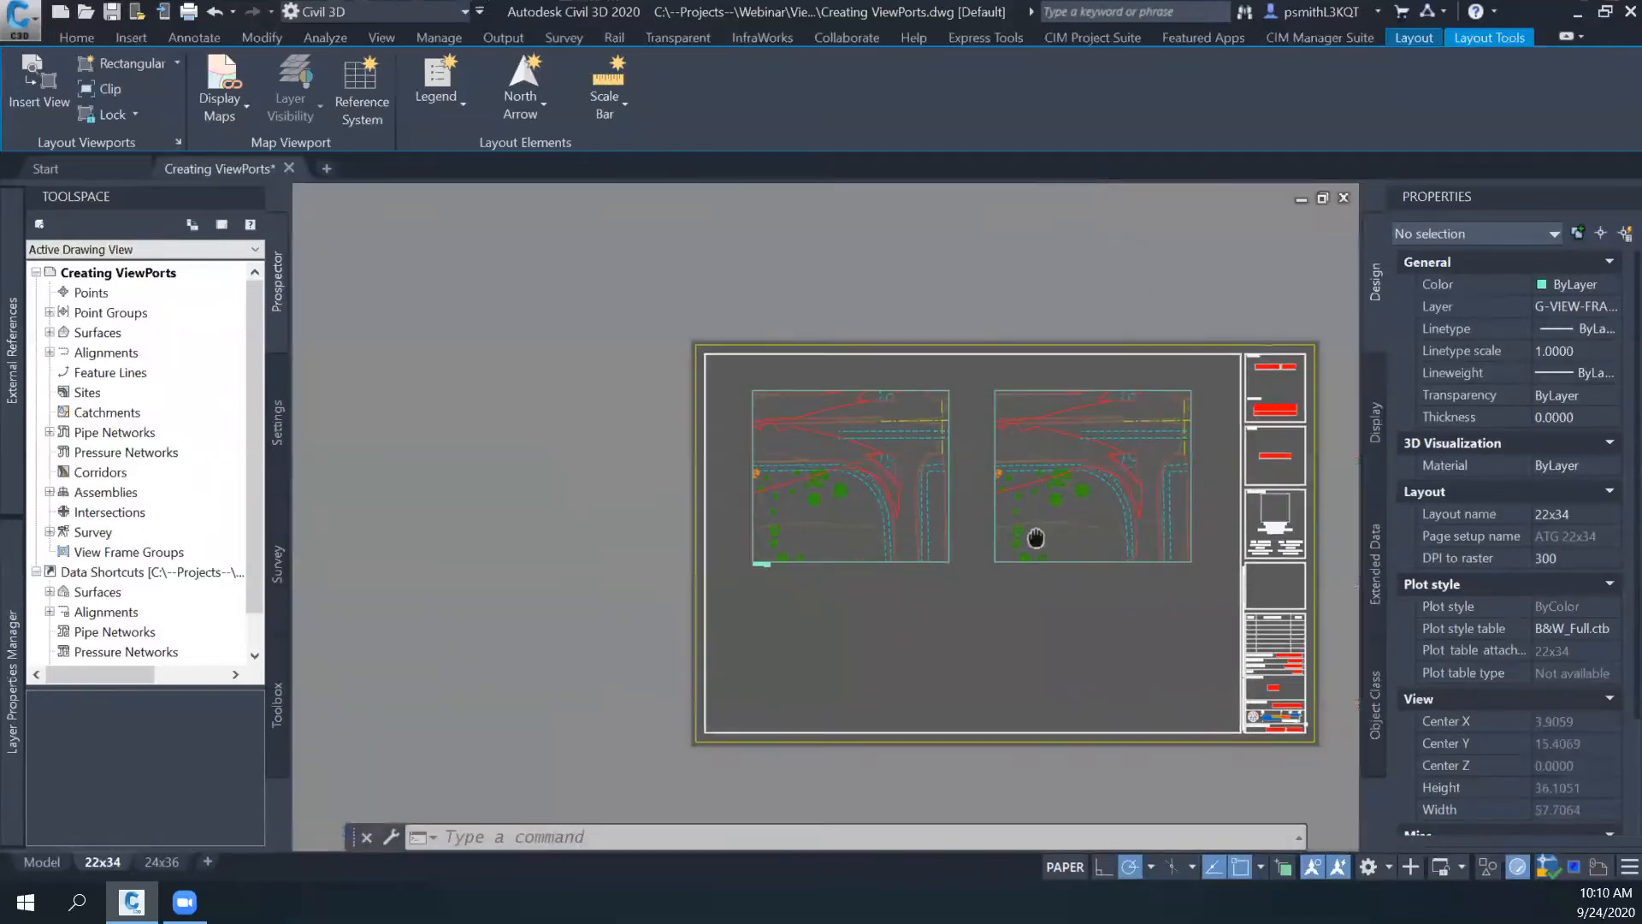
scroll(877, 556, "up", 2)
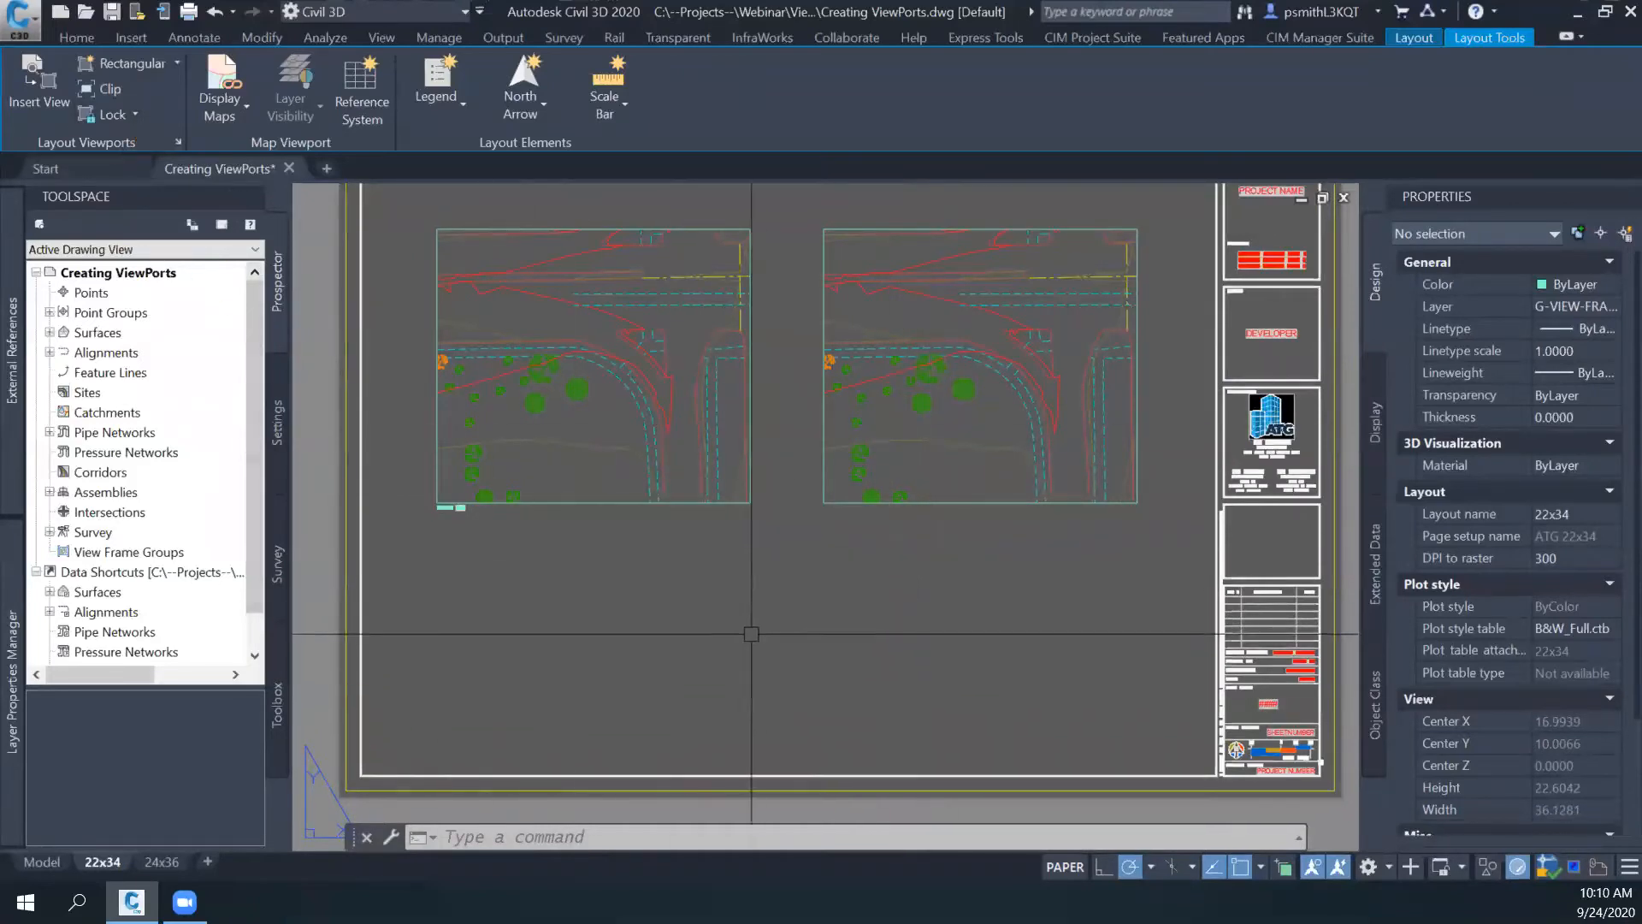
mouse_move(752, 587)
middle_mouse_down()
mouse_move(773, 641)
mouse_move(762, 620)
middle_mouse_up()
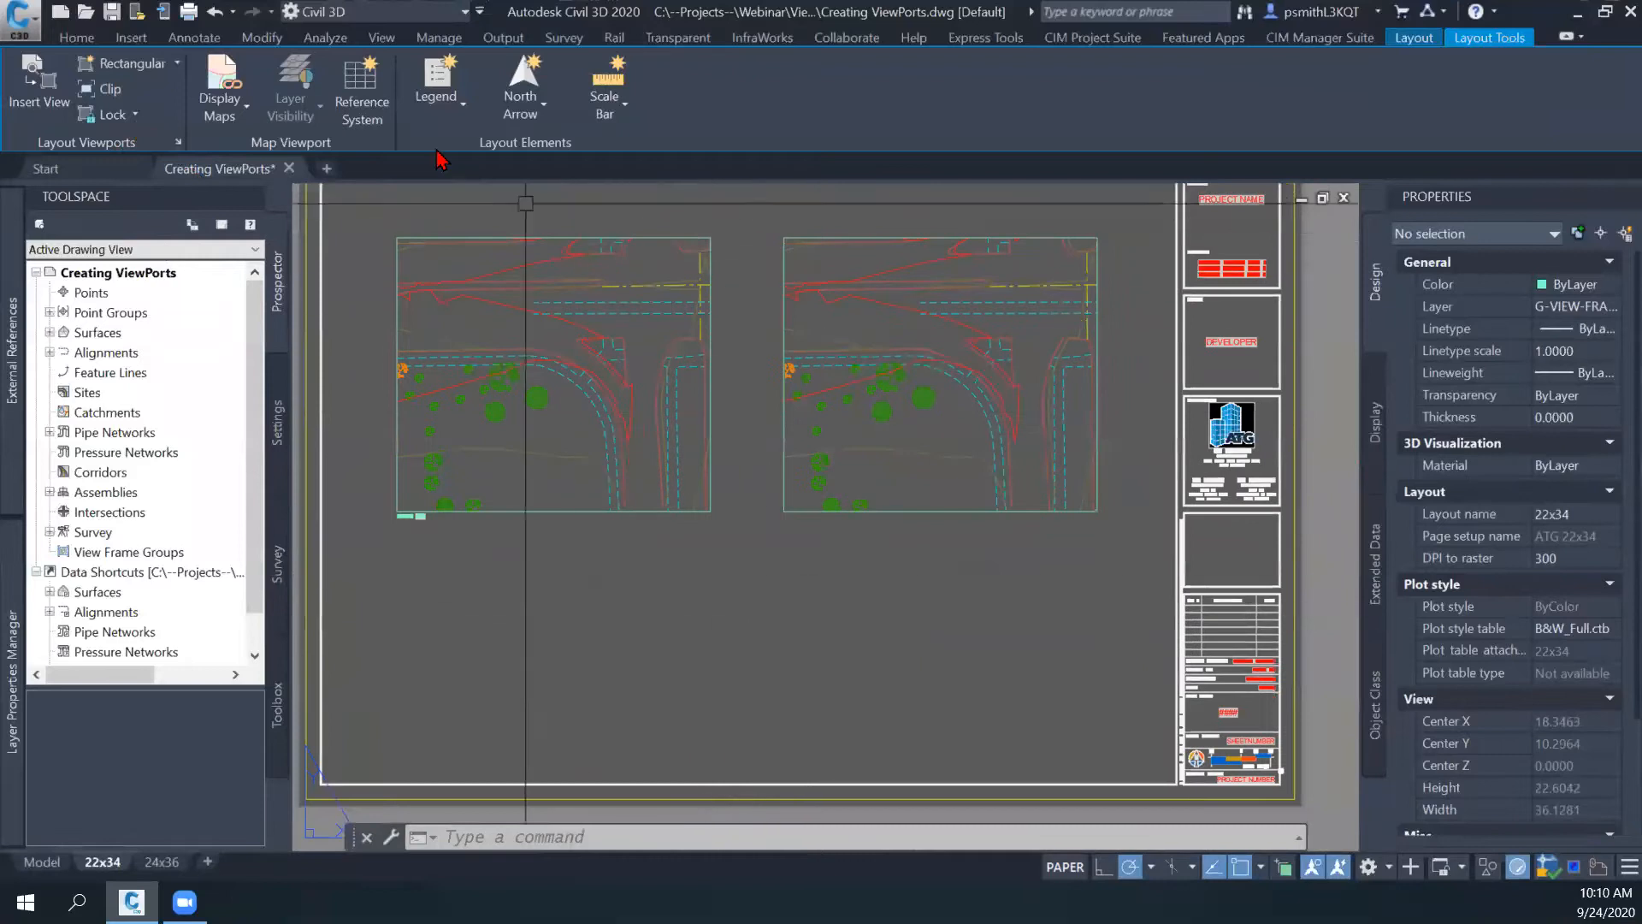
- Draw a circle with a radius of about 3.34 in paper space, centred just below the second viewport
left_click(78, 40)
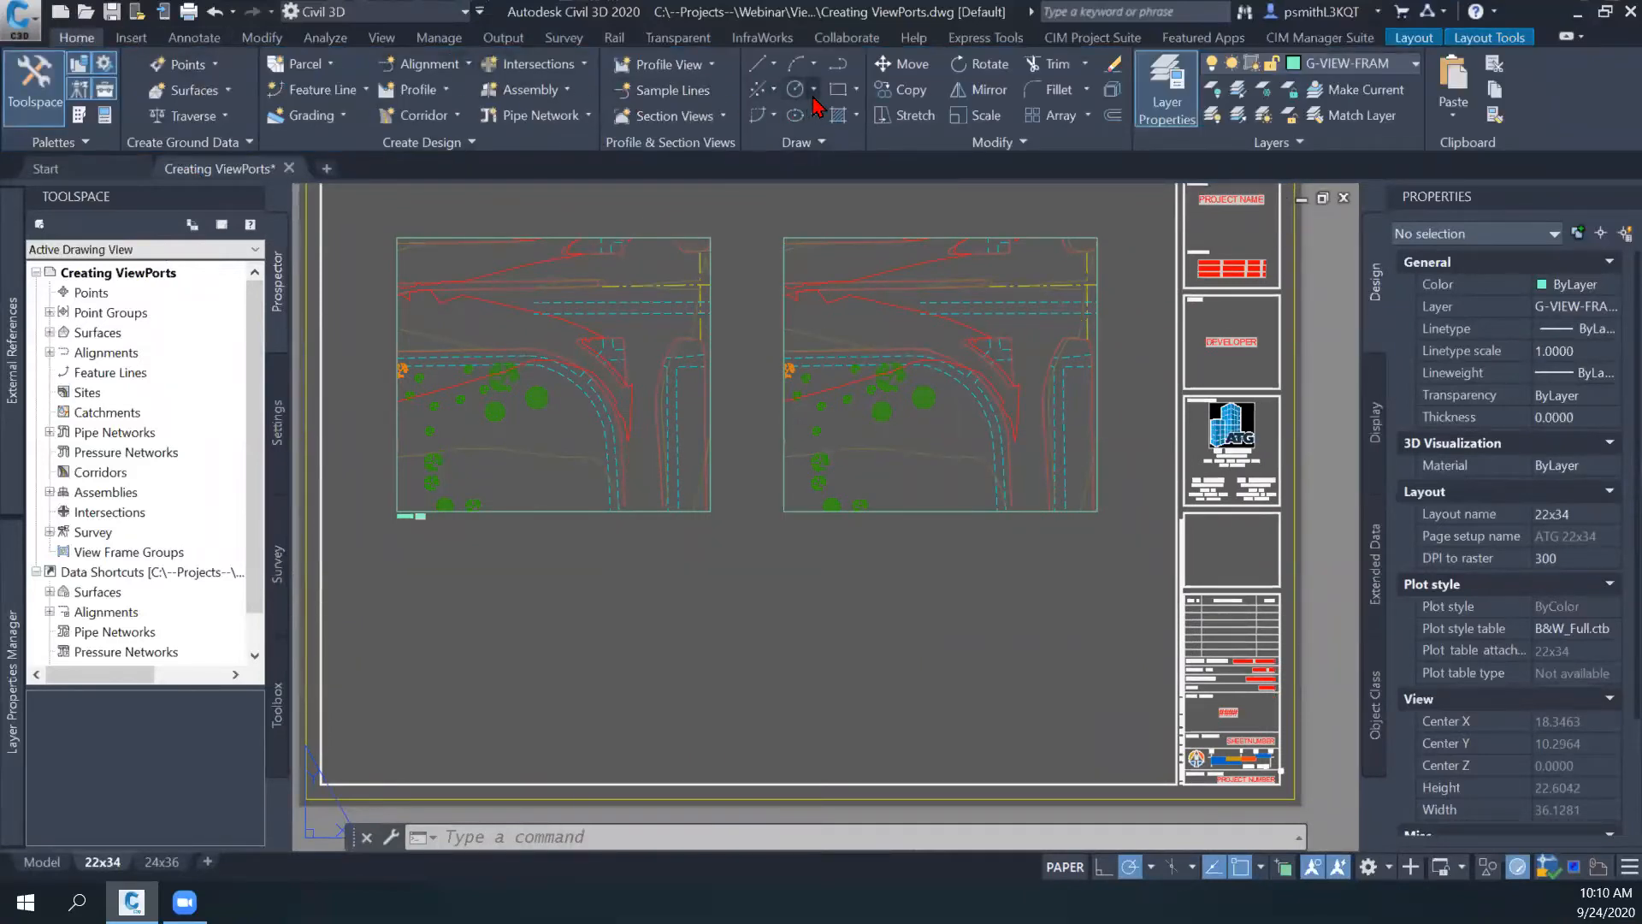
left_click(814, 90)
left_click(864, 126)
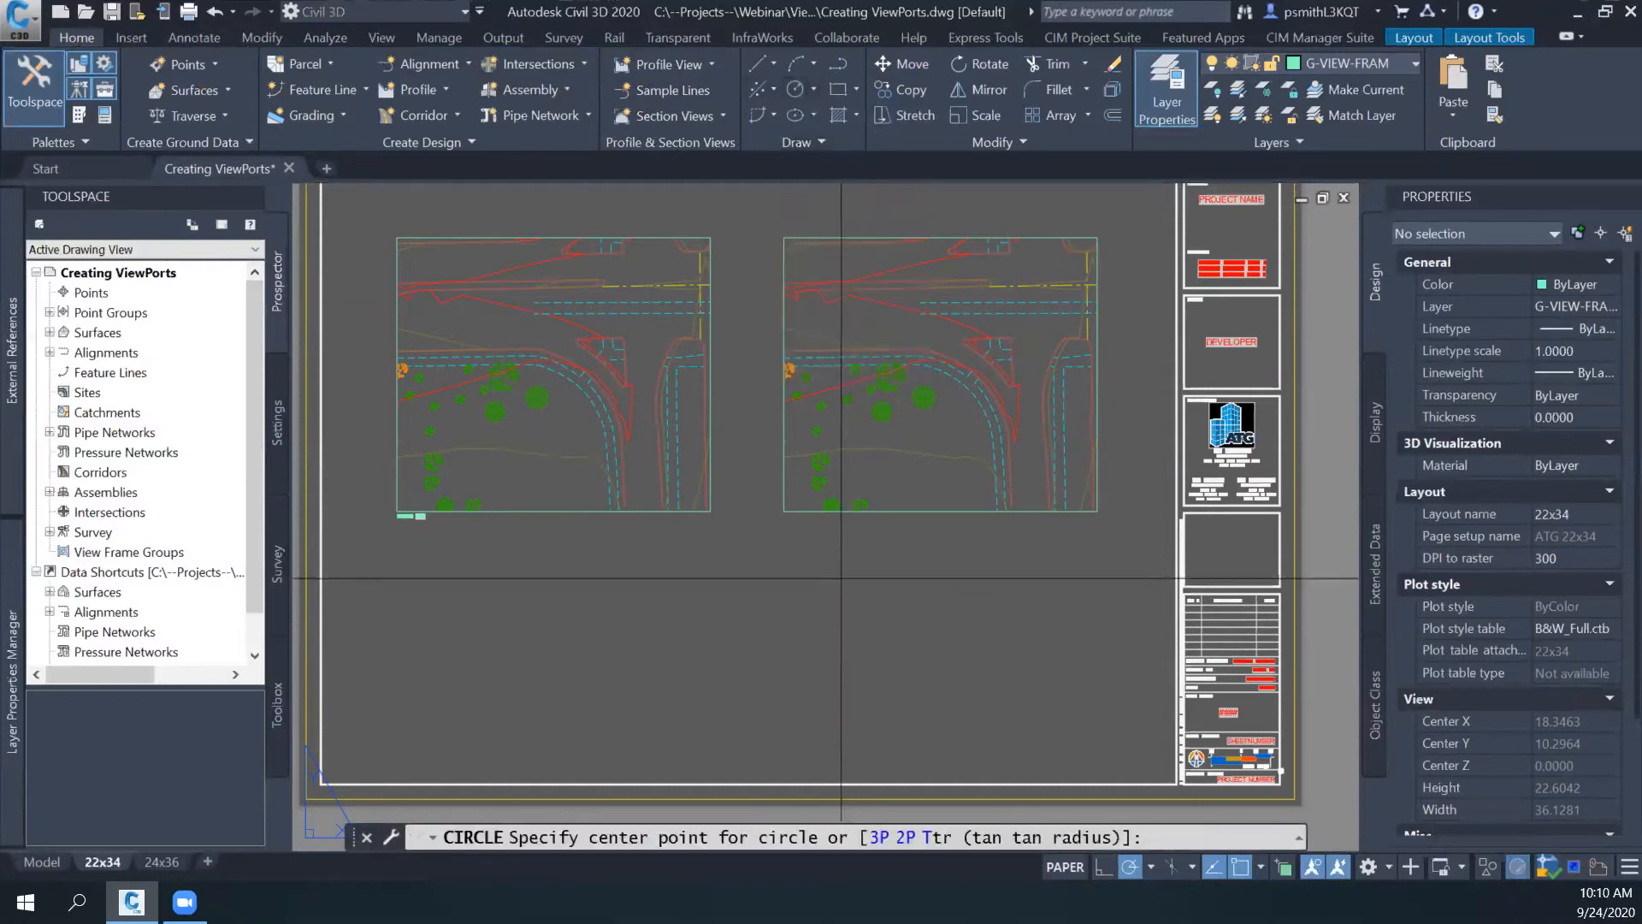
left_click(853, 560)
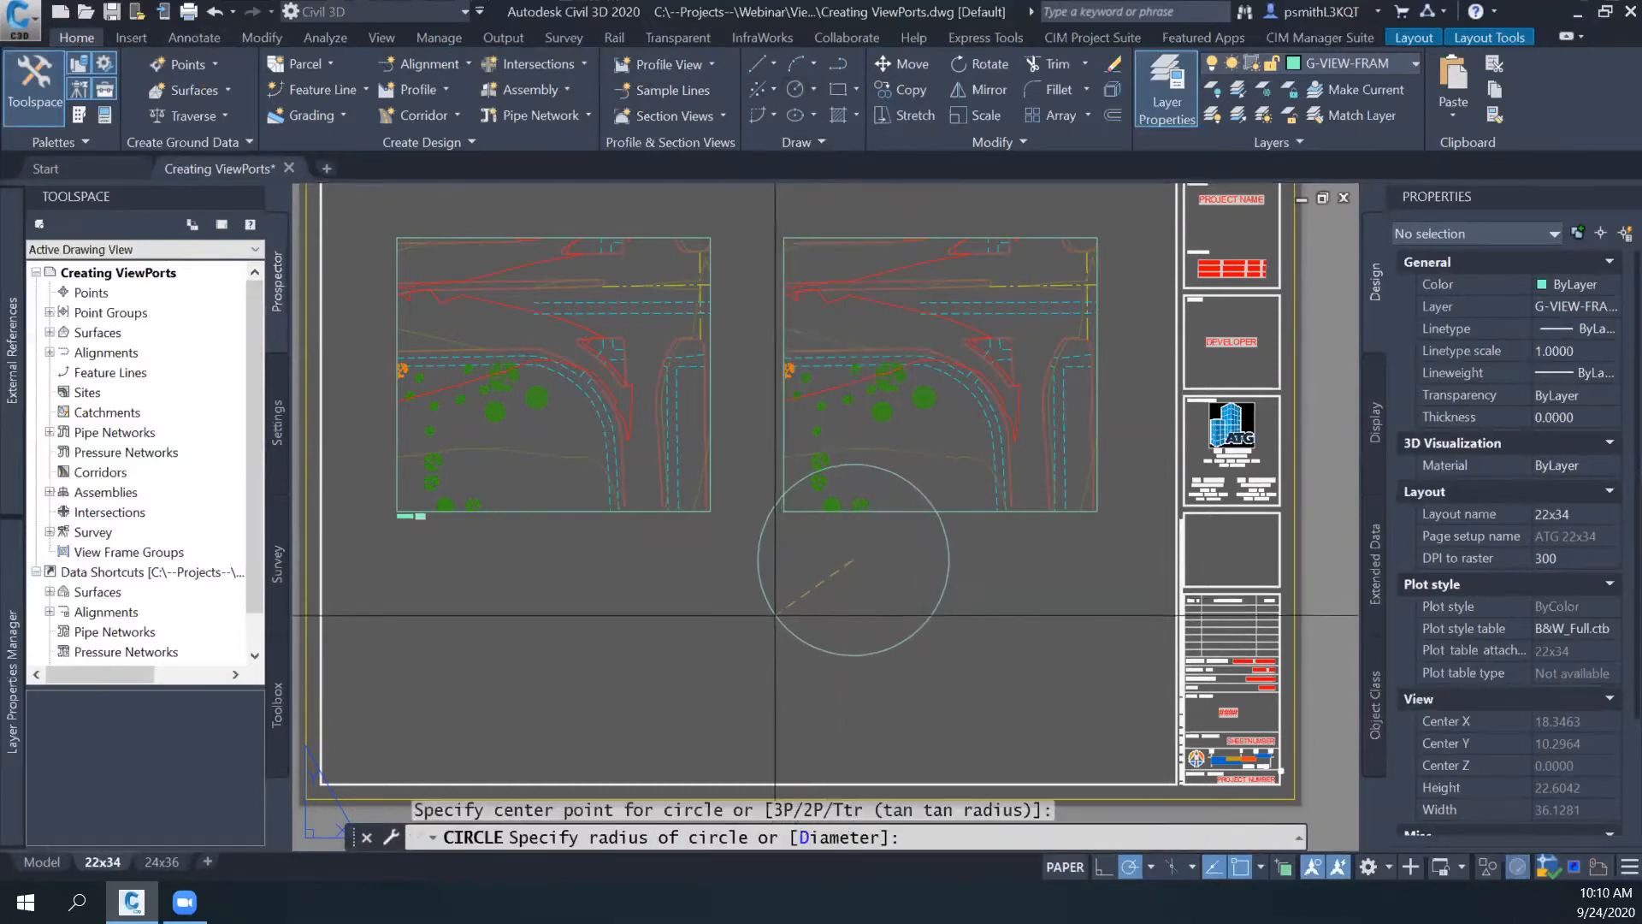
left_click(773, 616)
key("Escape")
- Move the circle into the empty sheet area below and between the two viewports, and clear the selection
left_click(833, 605)
left_click(772, 629)
left_click_drag(853, 560, 746, 623)
key("Escape")
middle_click_drag(860, 636, 864, 557)
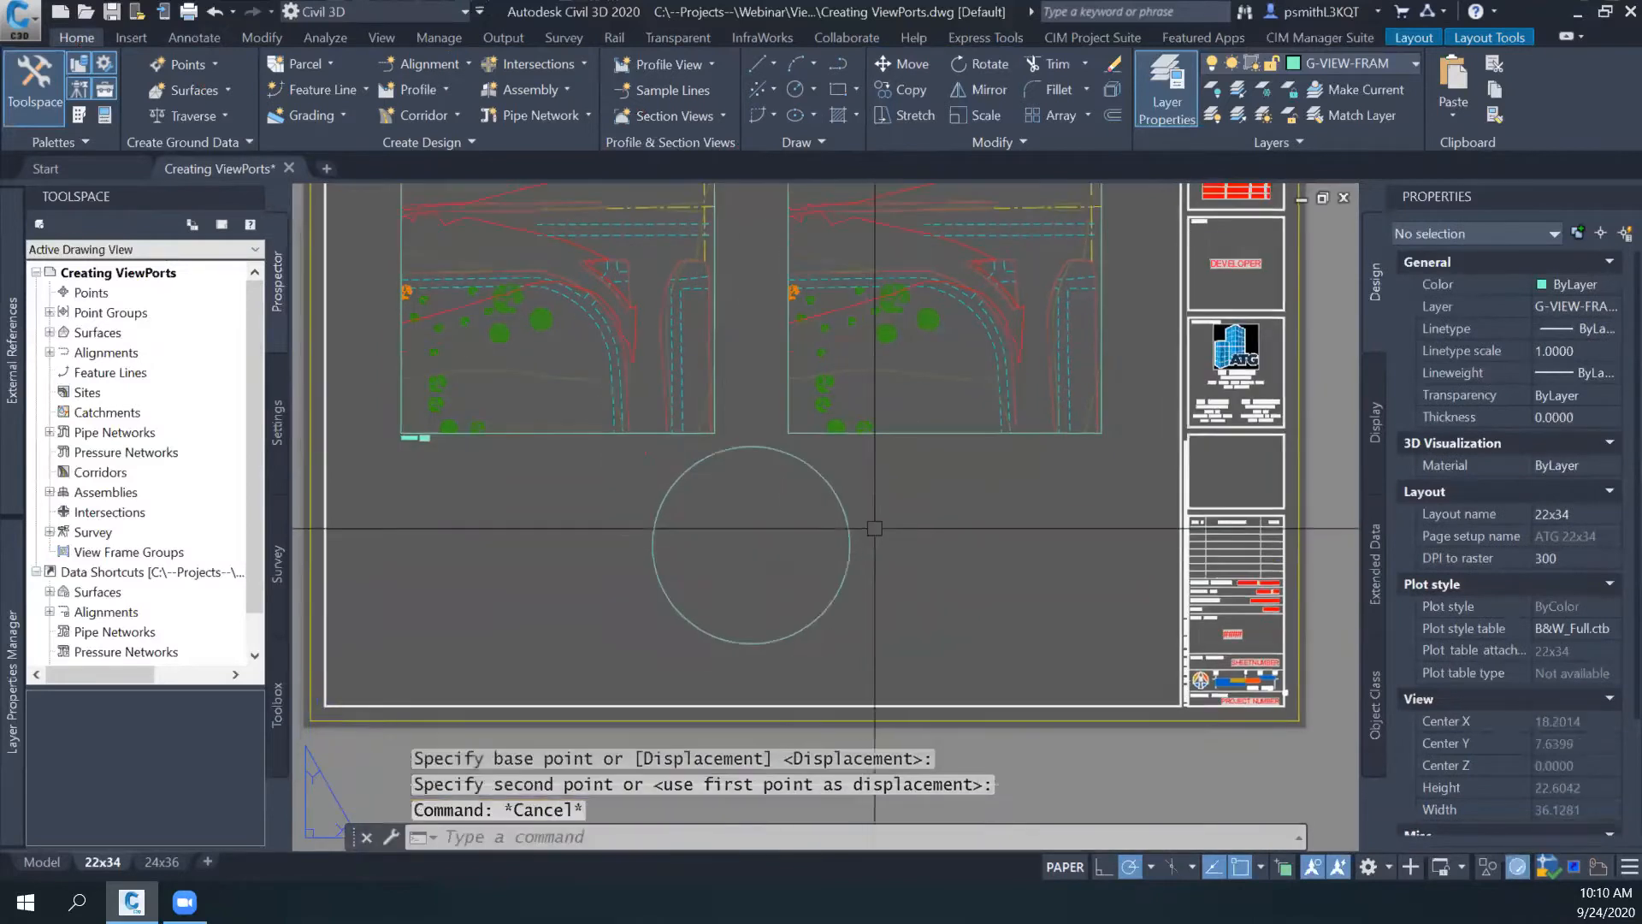
left_click(874, 508)
left_click(798, 568)
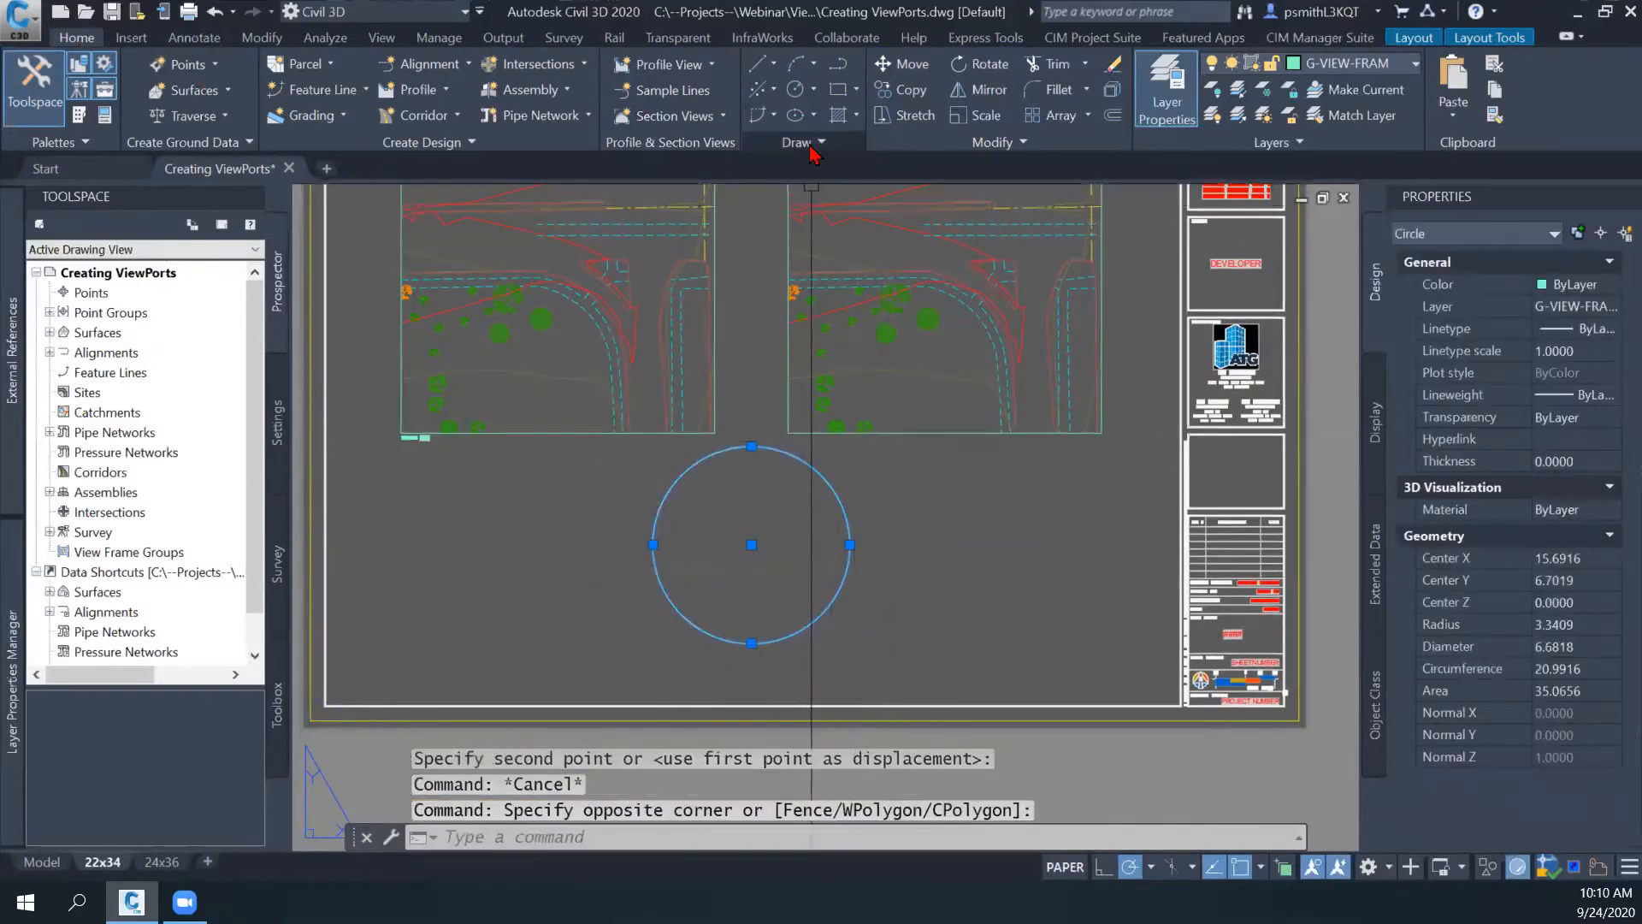
key("Escape")
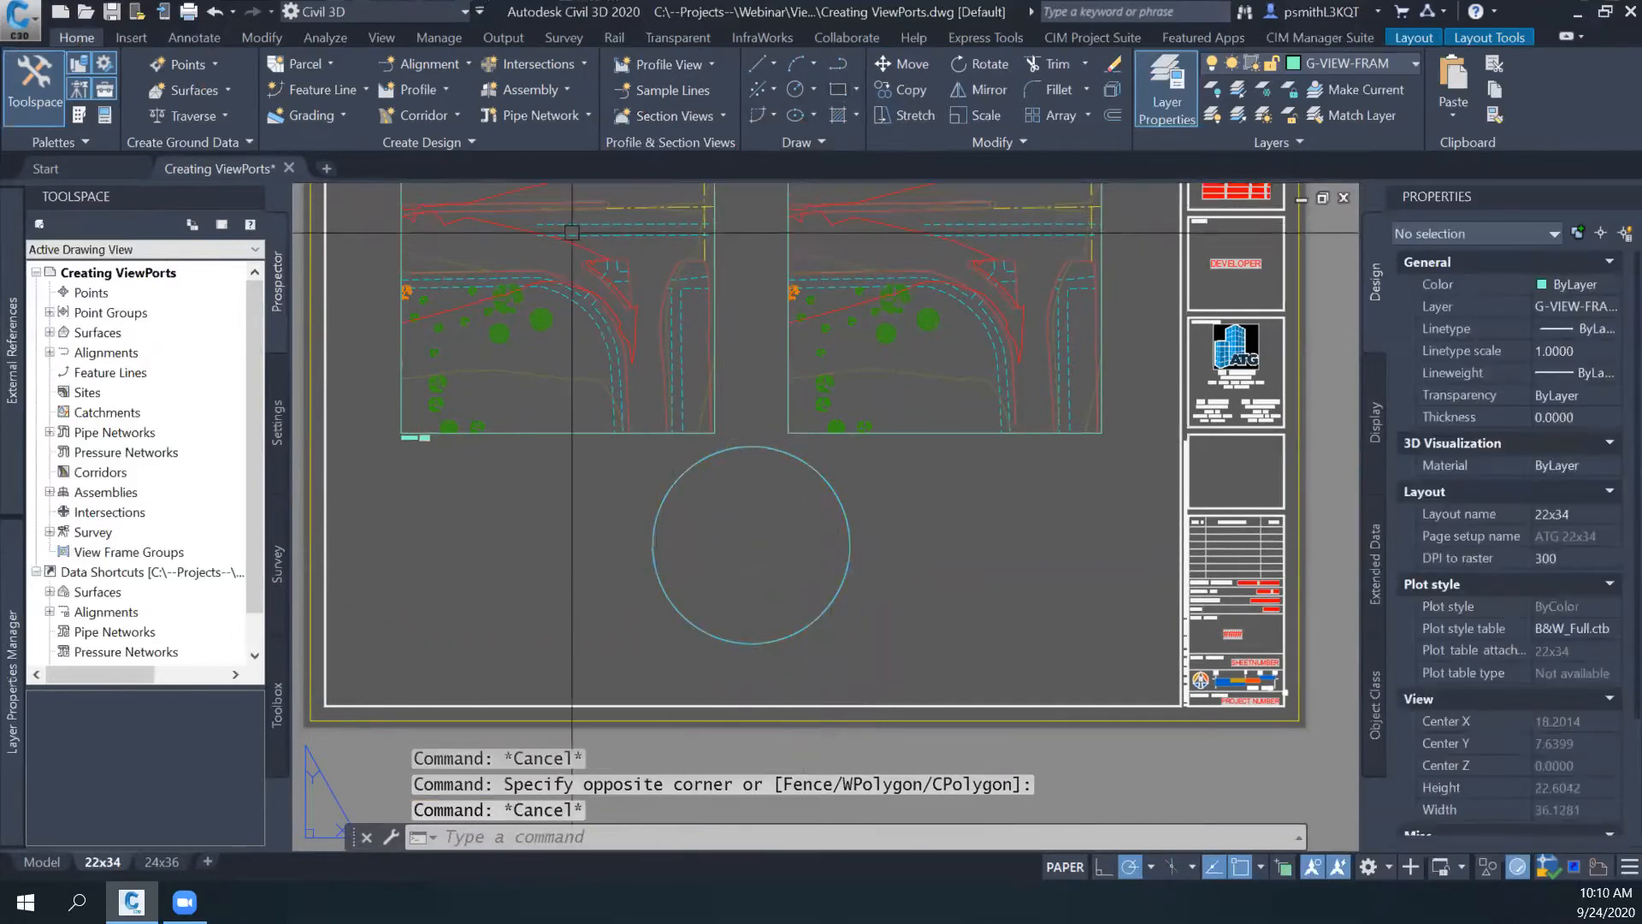
left_click(1488, 37)
left_click(1416, 41)
left_click(1464, 39)
left_click(1420, 41)
left_click(1461, 41)
left_click(1413, 40)
- Convert the circle into a layout viewport with the Object viewport option
left_click(1471, 41)
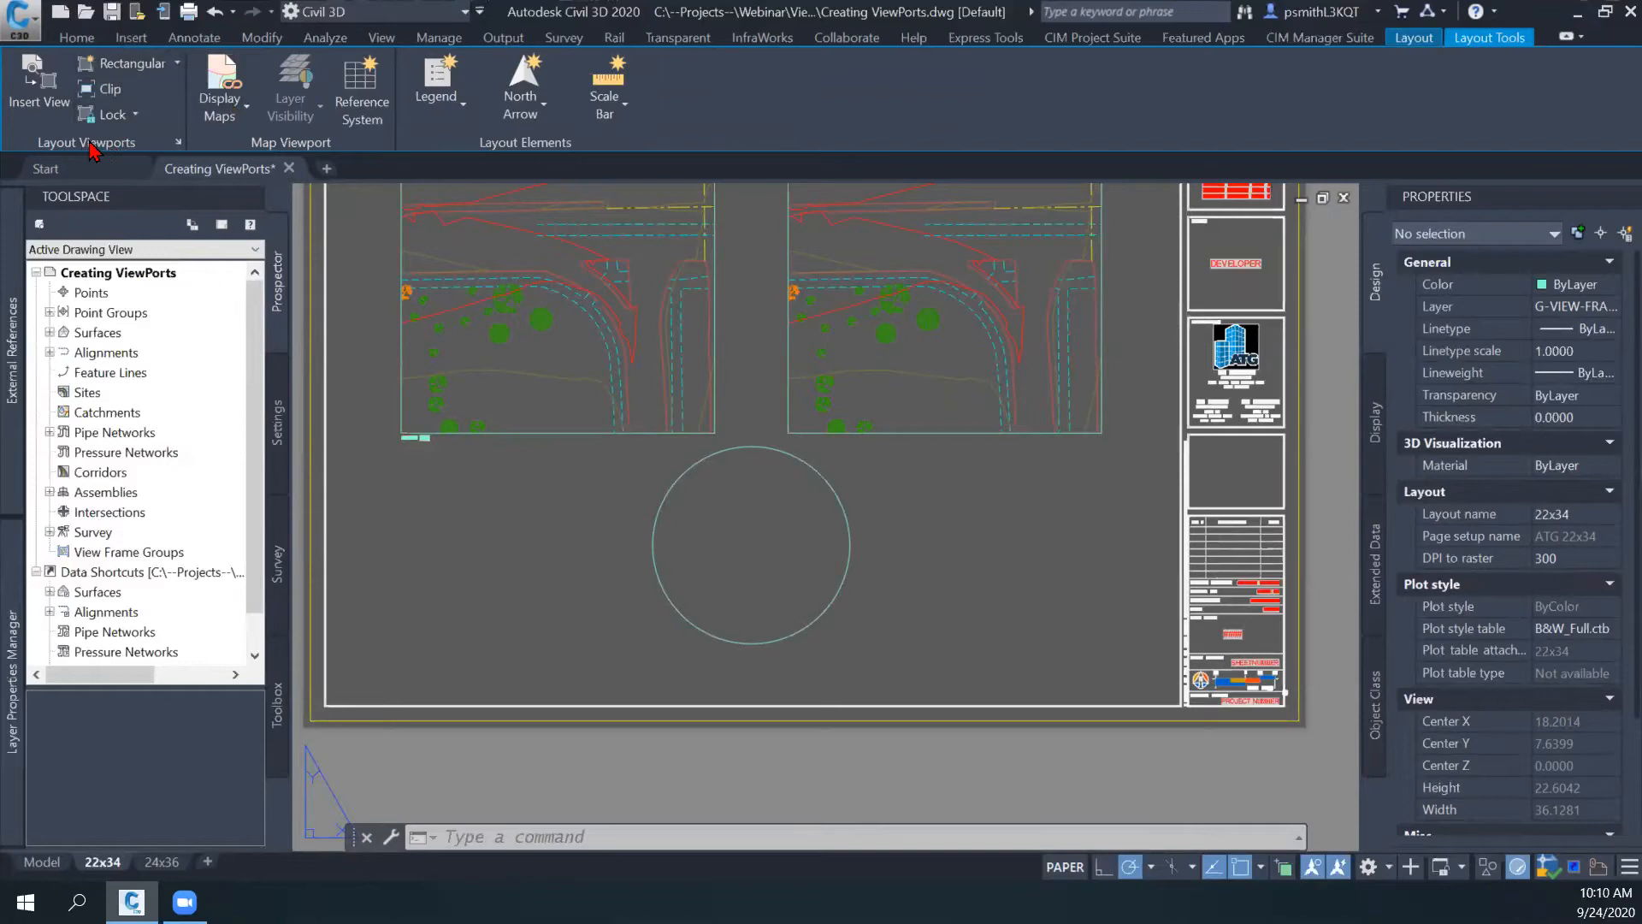
left_click(177, 65)
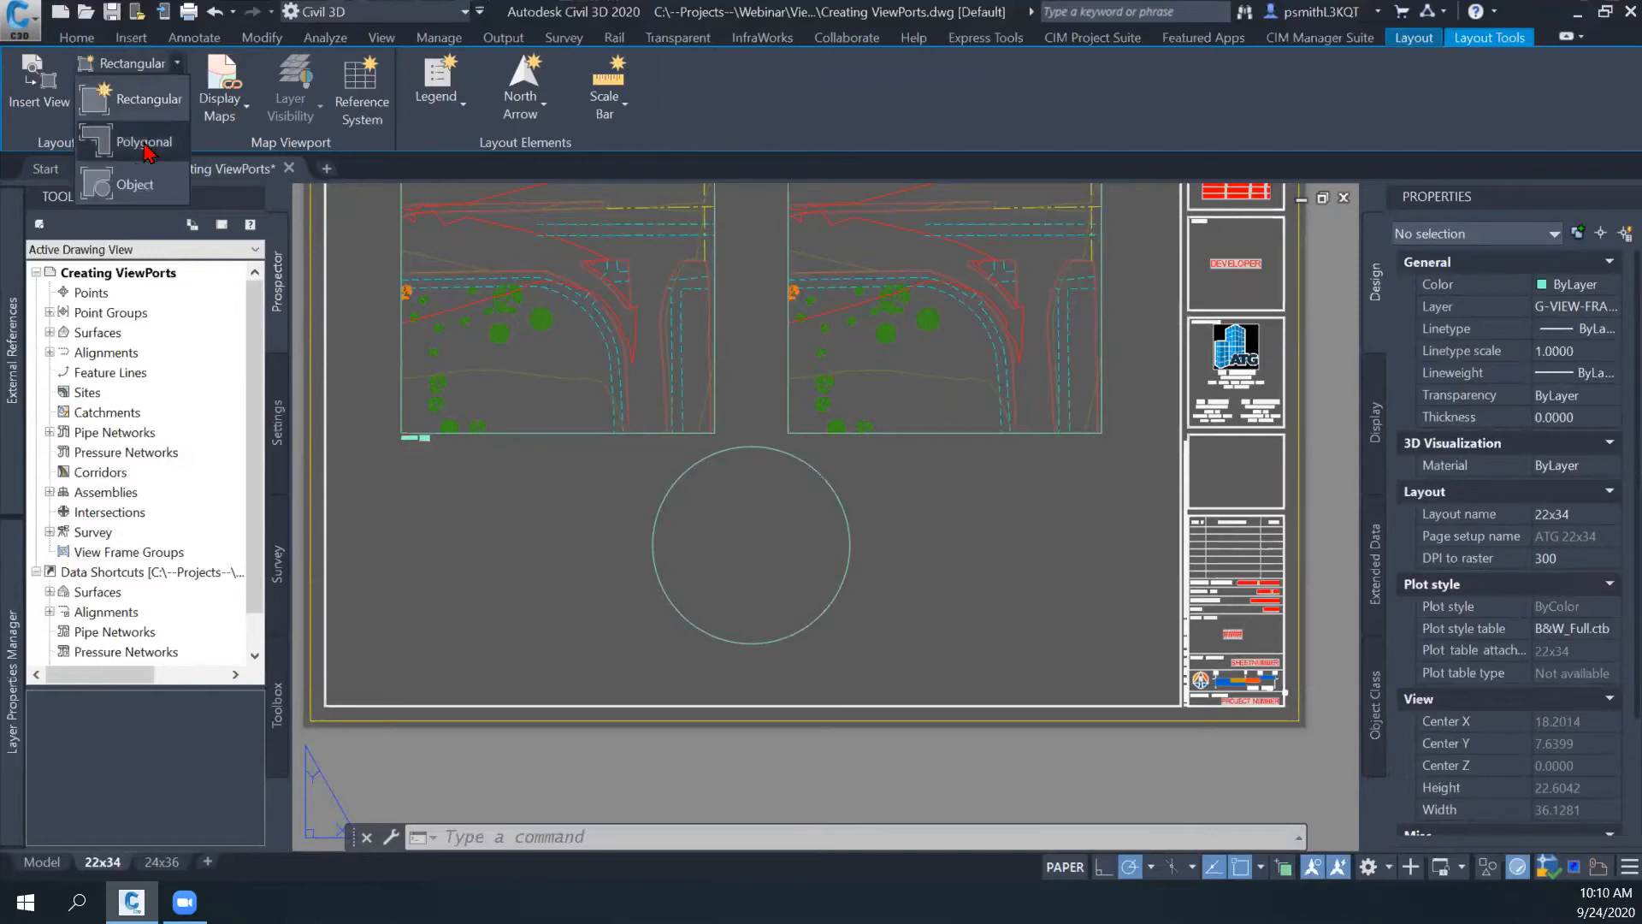
left_click(135, 186)
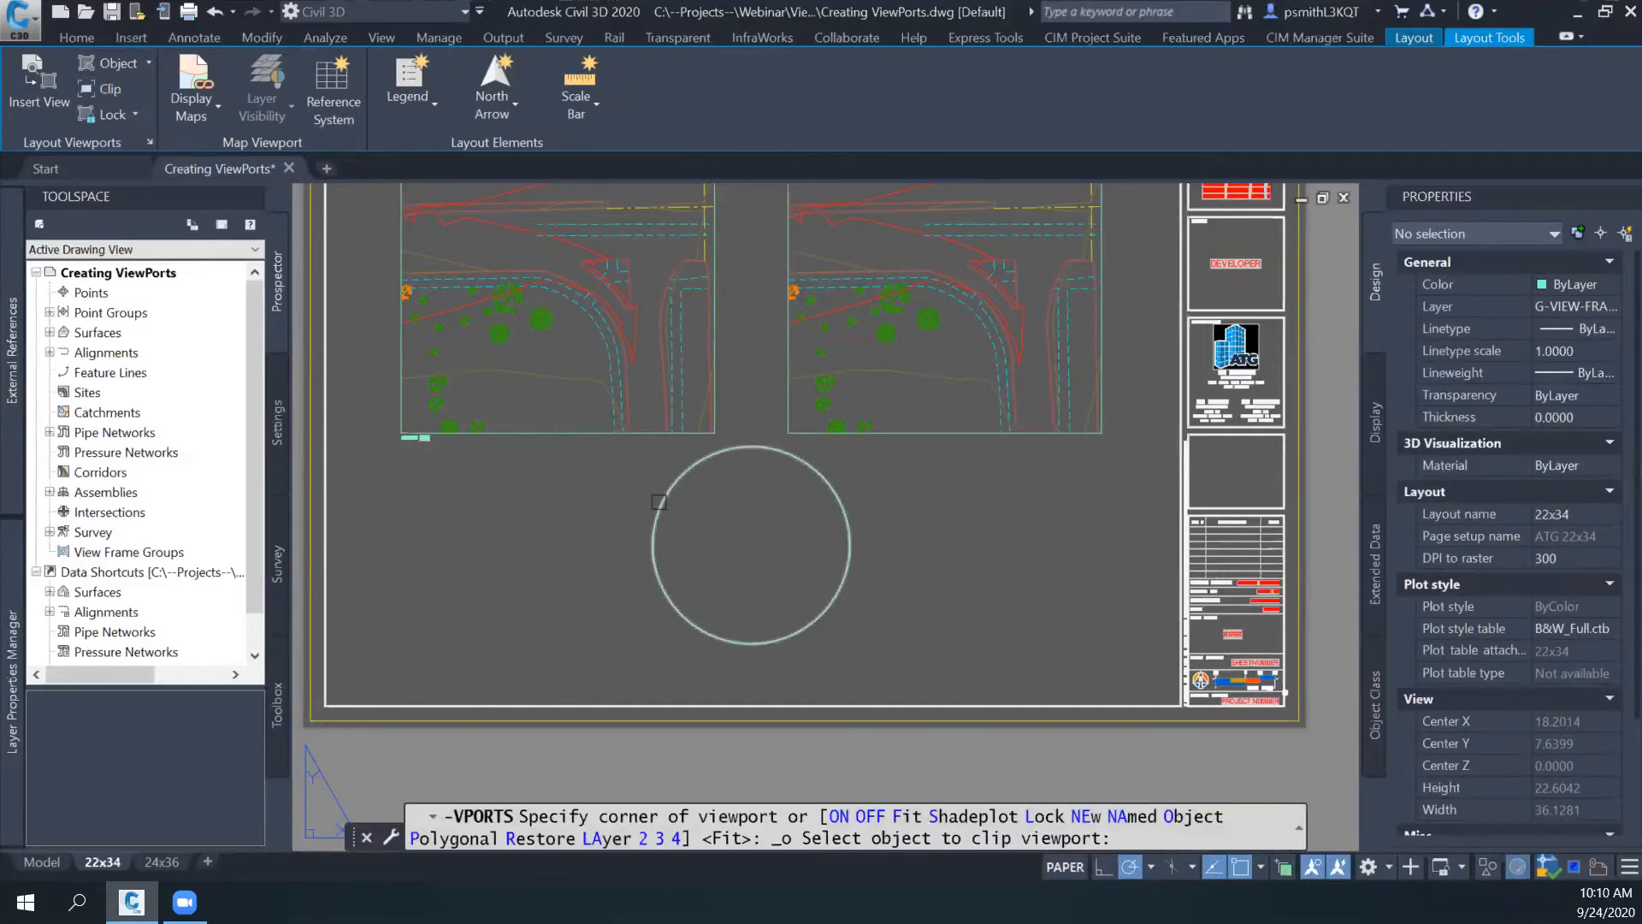
left_click(659, 501)
key("Escape")
middle_click_drag(616, 770, 598, 742)
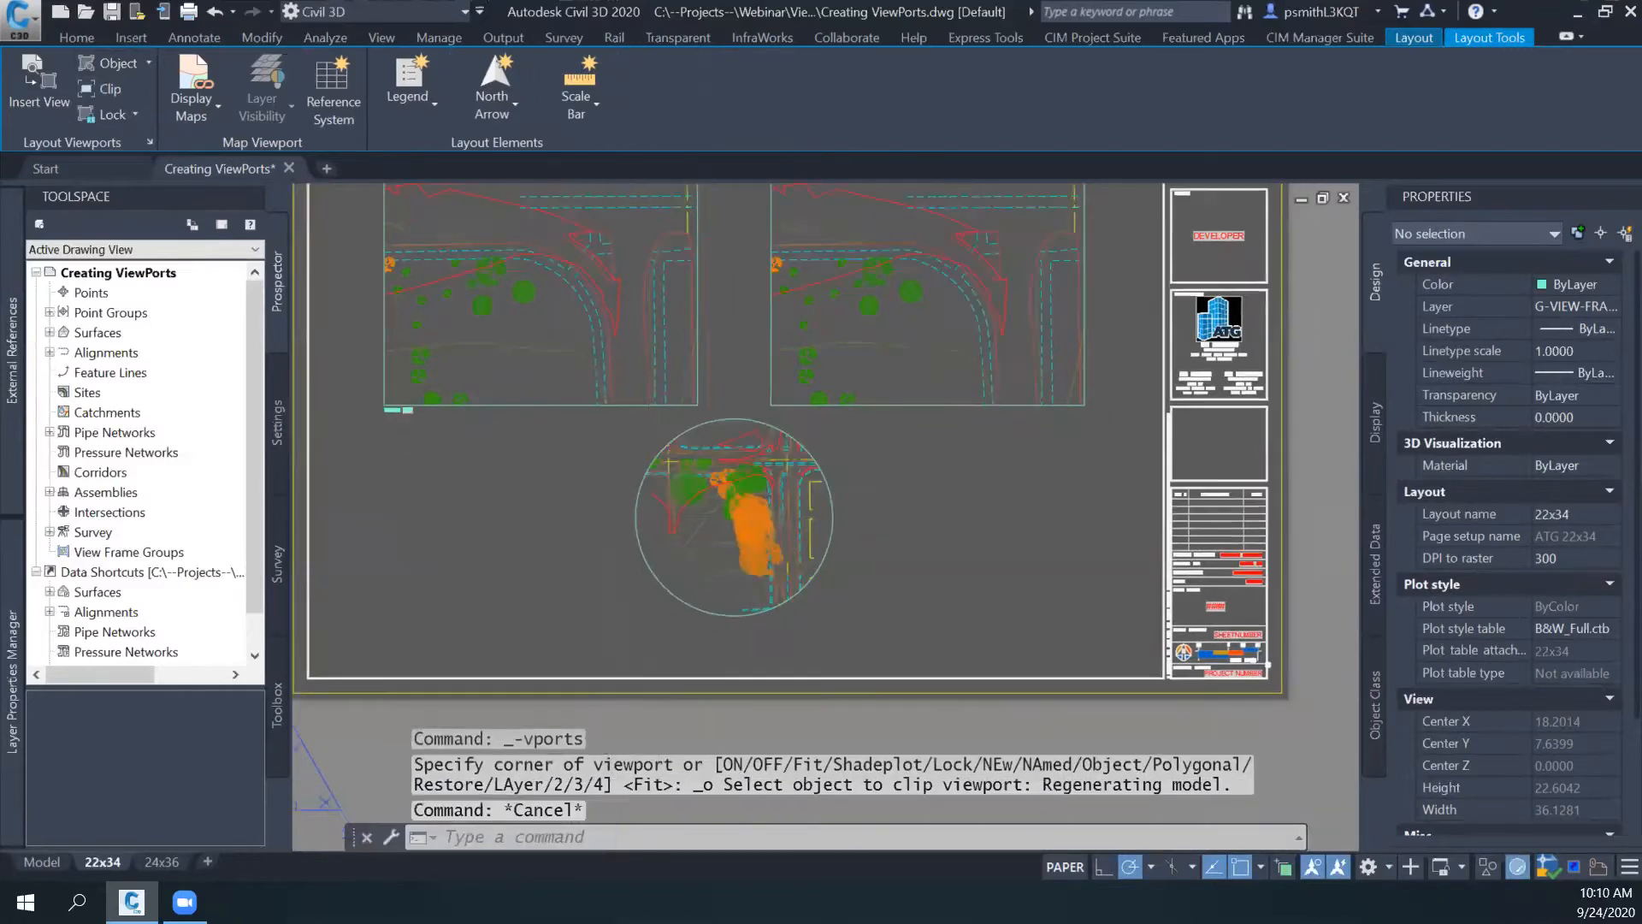
- Set the circular viewport's scale to 1:20 and regenerate all viewports with REGENALL
left_click(842, 530)
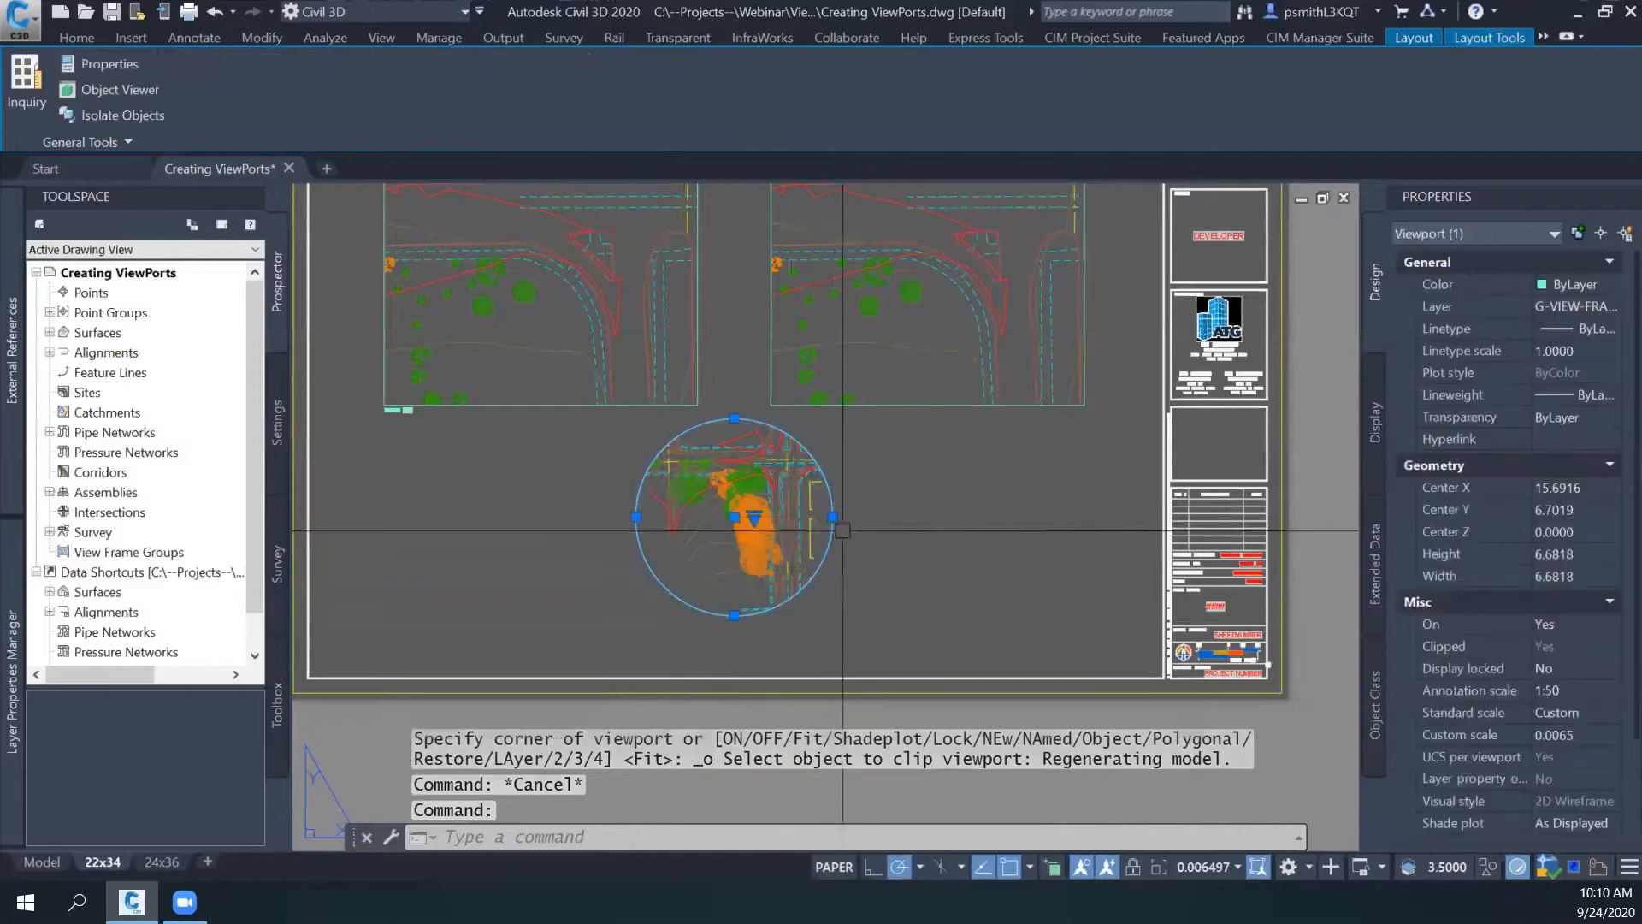
scroll(760, 519, "up", 2)
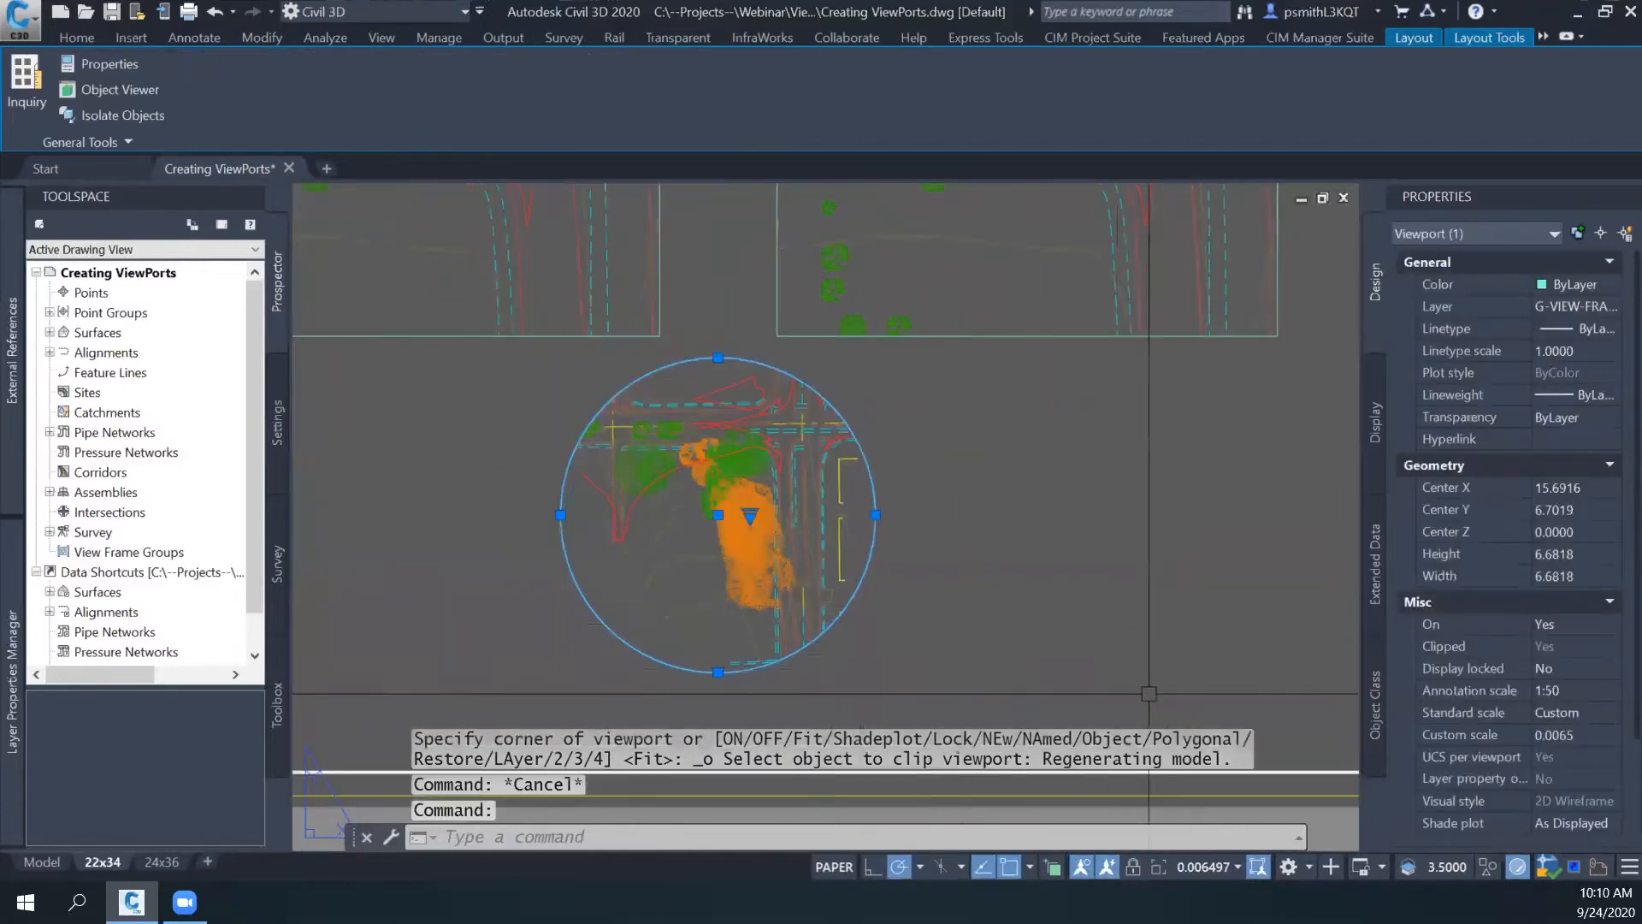
key("Escape")
middle_click_drag(1148, 694, 1152, 769)
left_click(1035, 411)
key("Escape")
left_click(892, 580)
key("Escape")
left_click(883, 587)
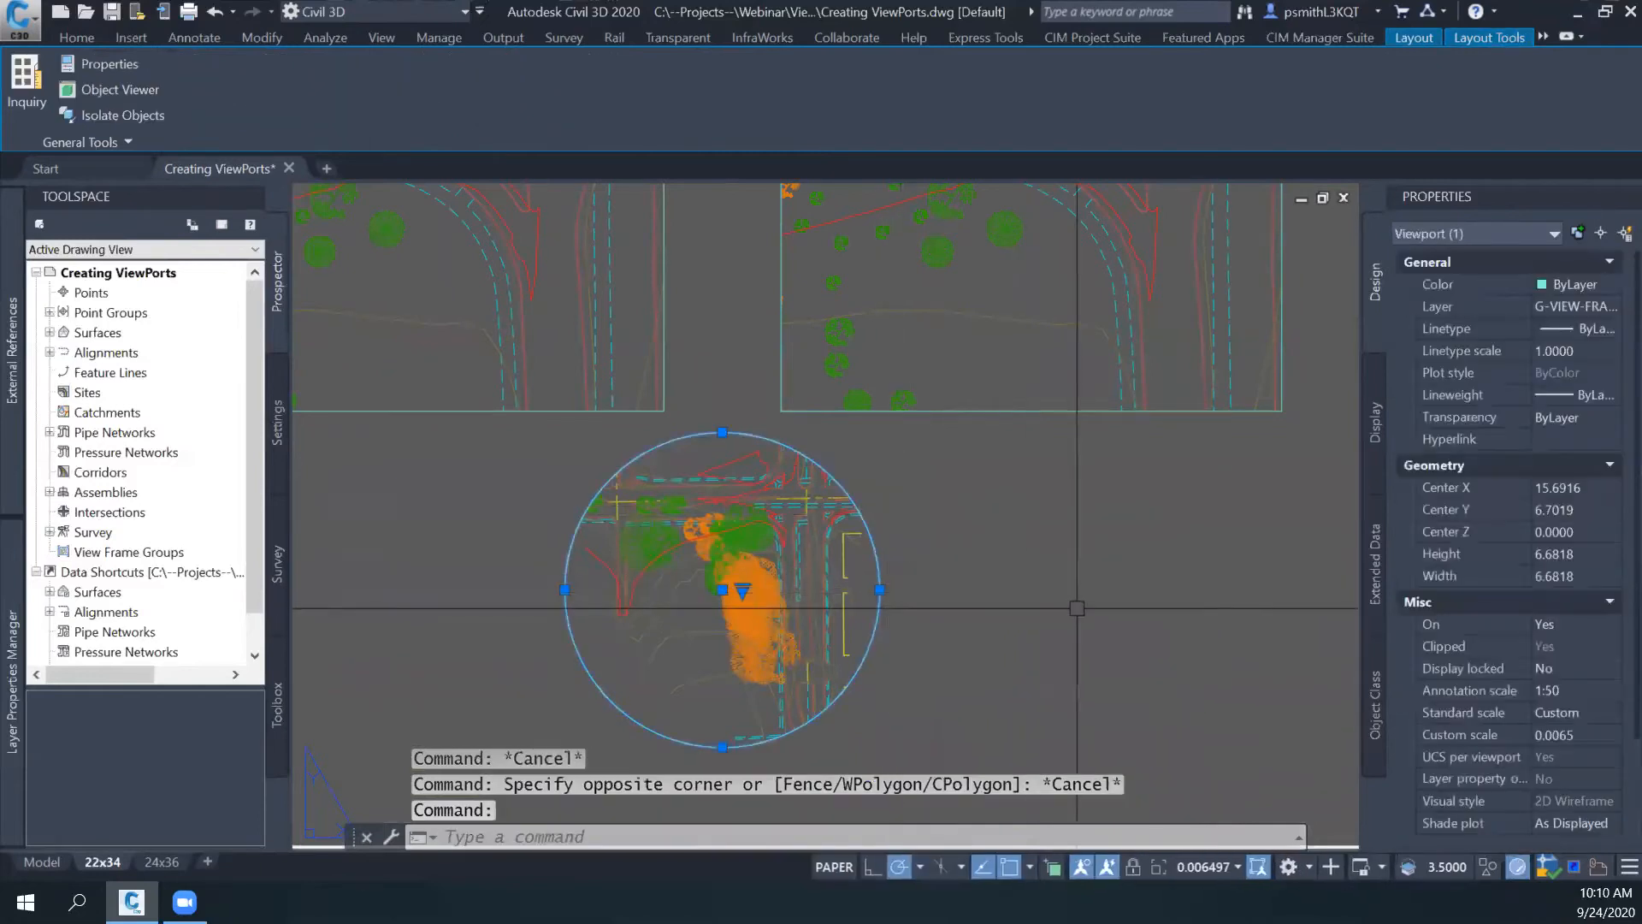
left_click(1216, 869)
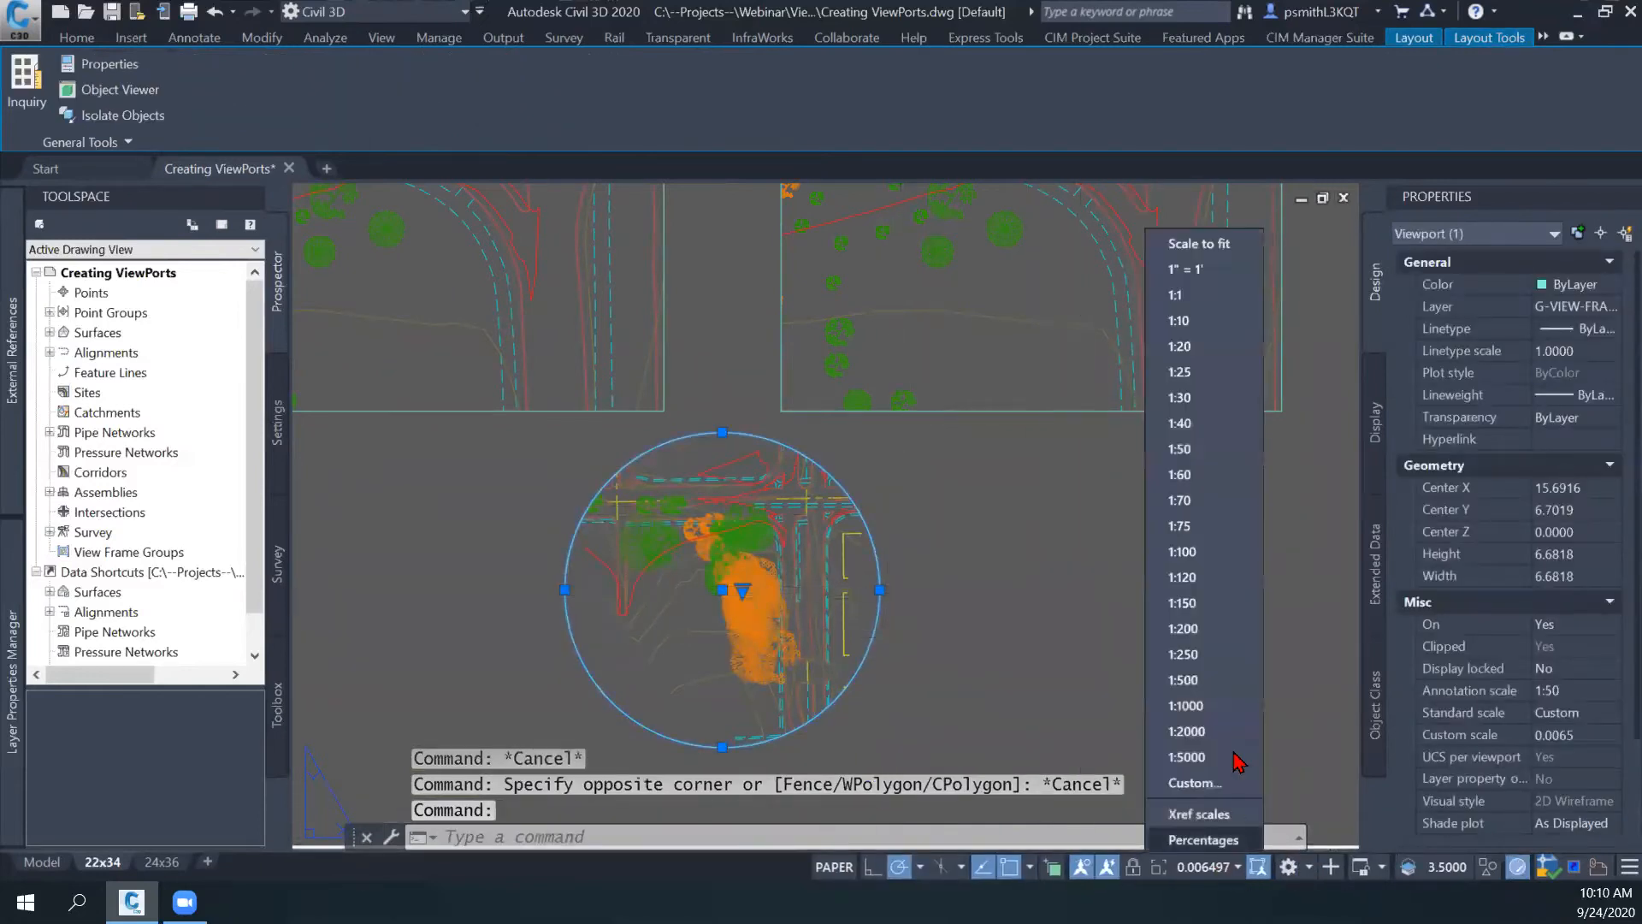
left_click(1175, 356)
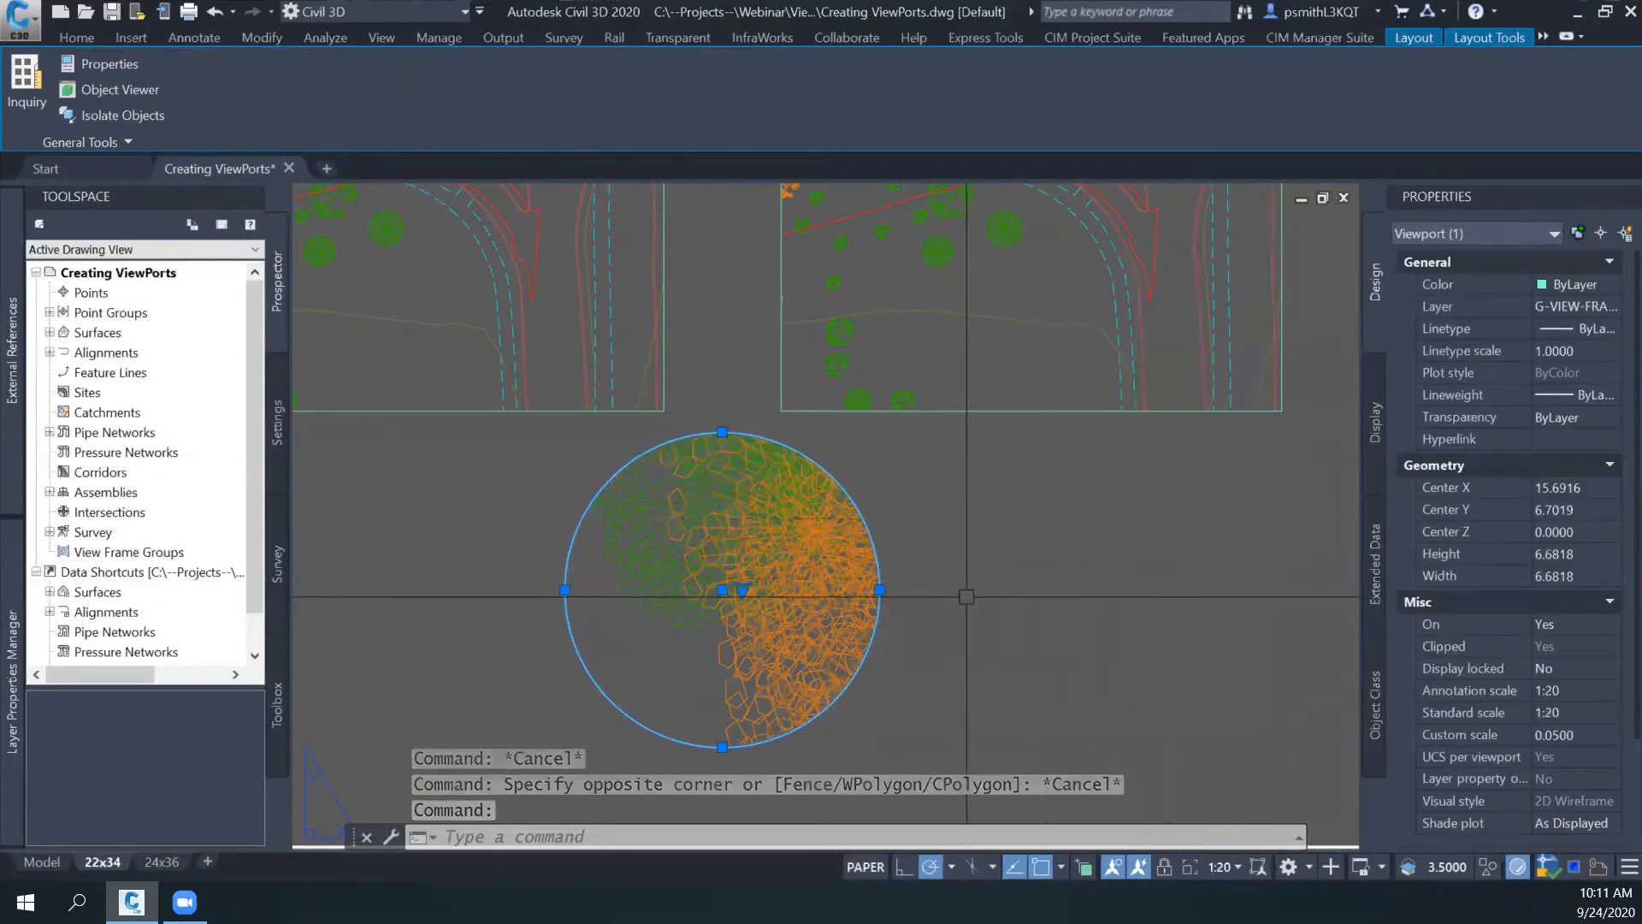
type("regenall")
key("Return")
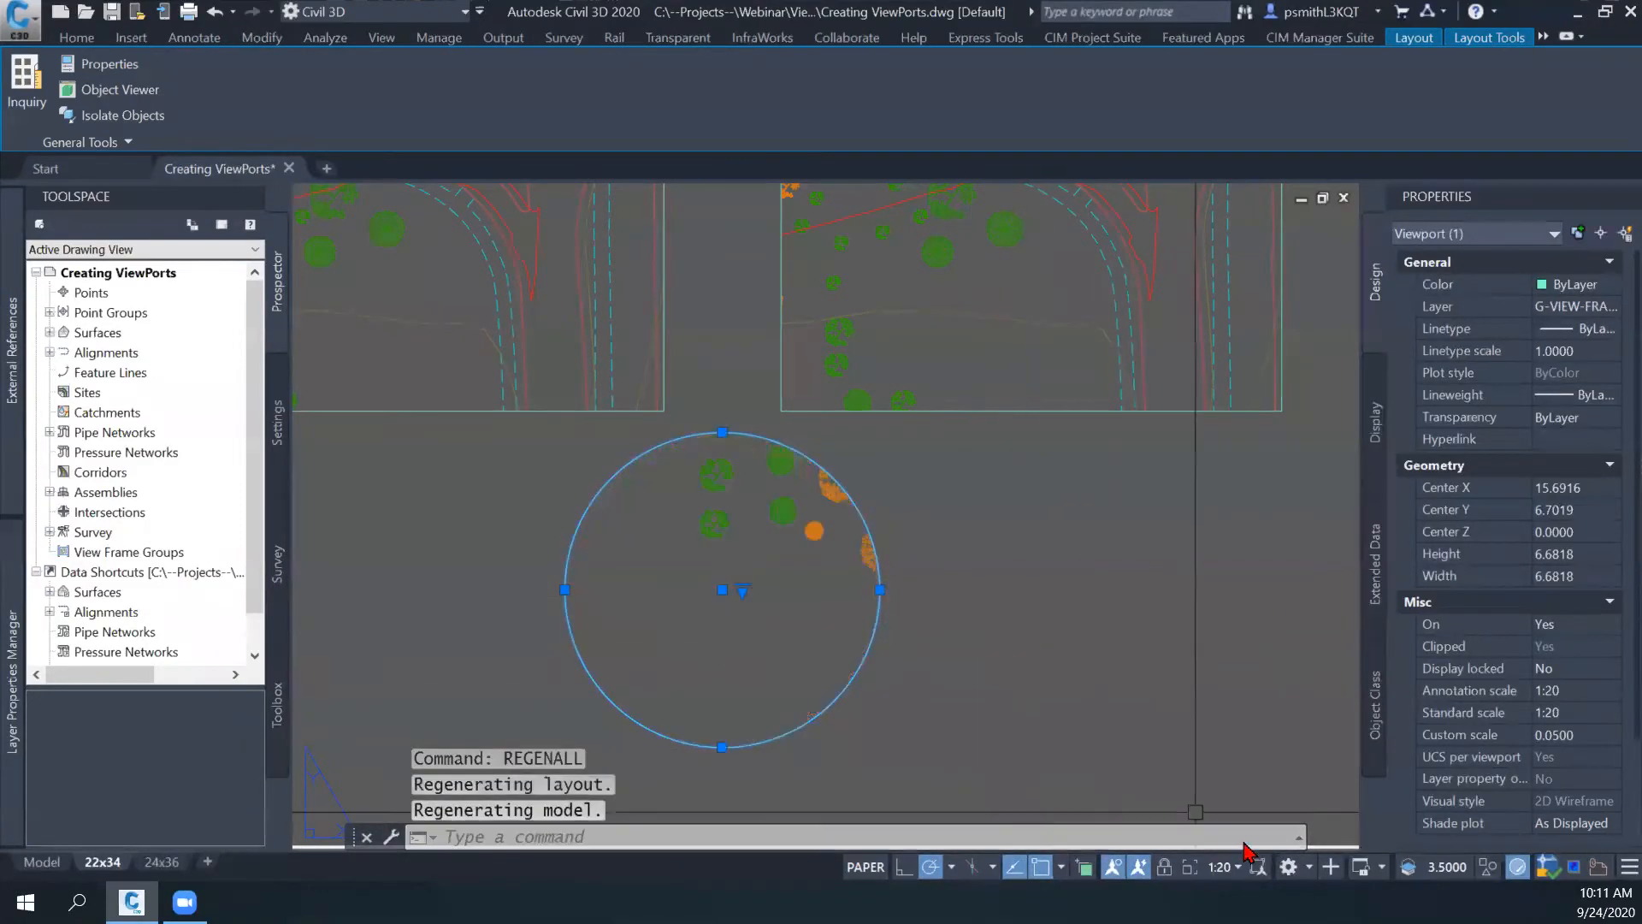
- Activate the circular viewport, reframe its model view on the road intersection, and return to paper space
double_click(718, 667)
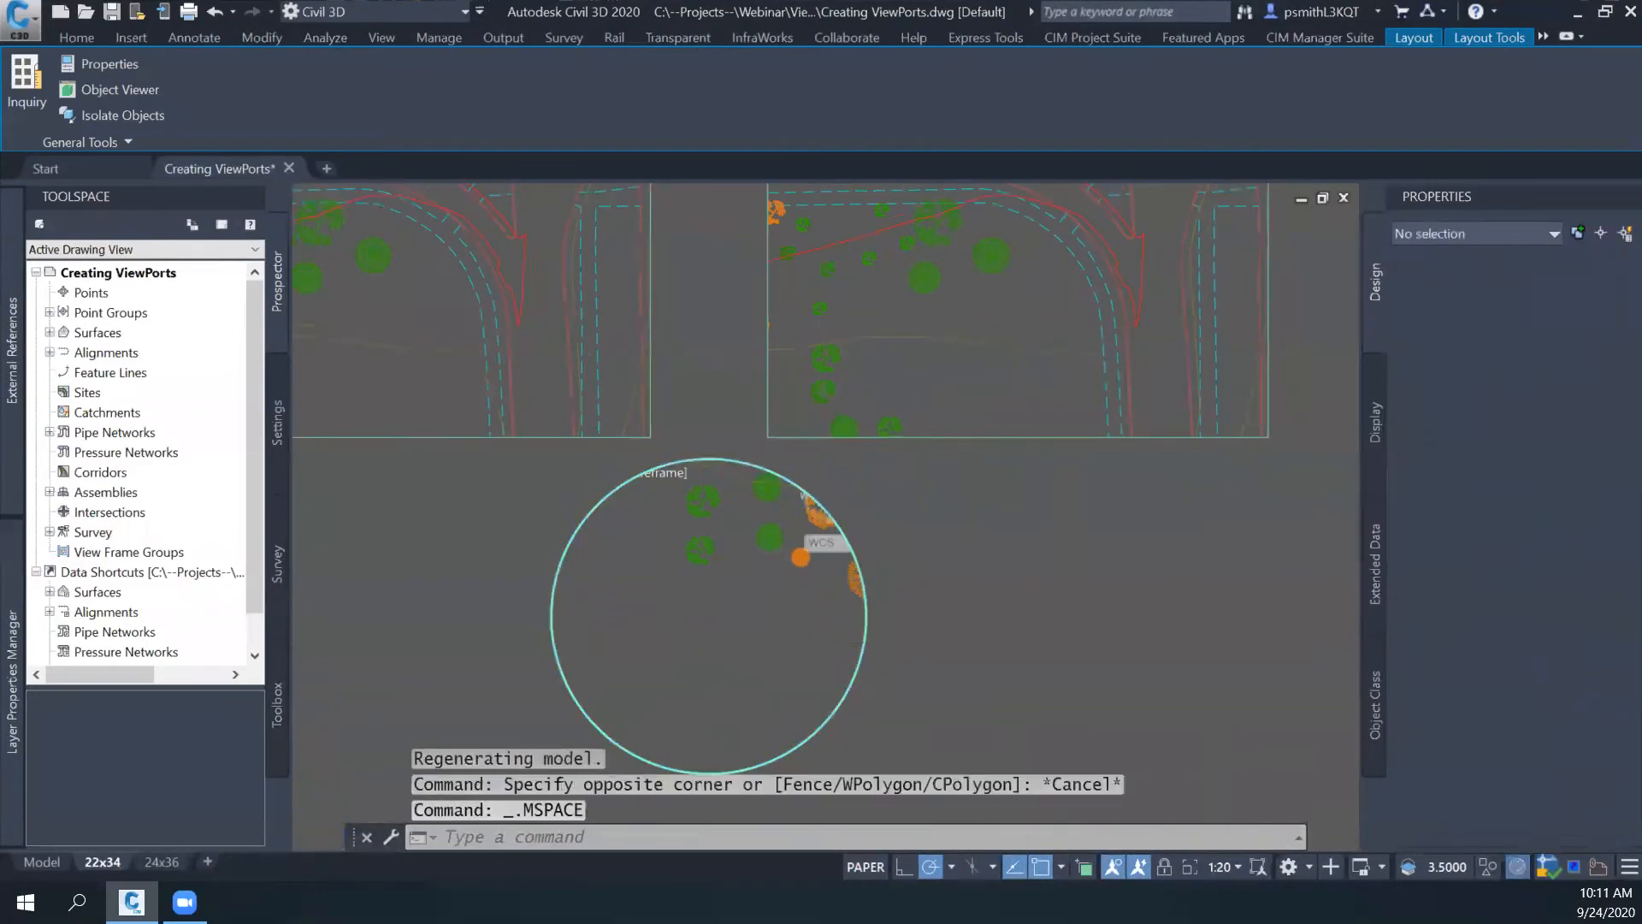
scroll(718, 656, "down", 5)
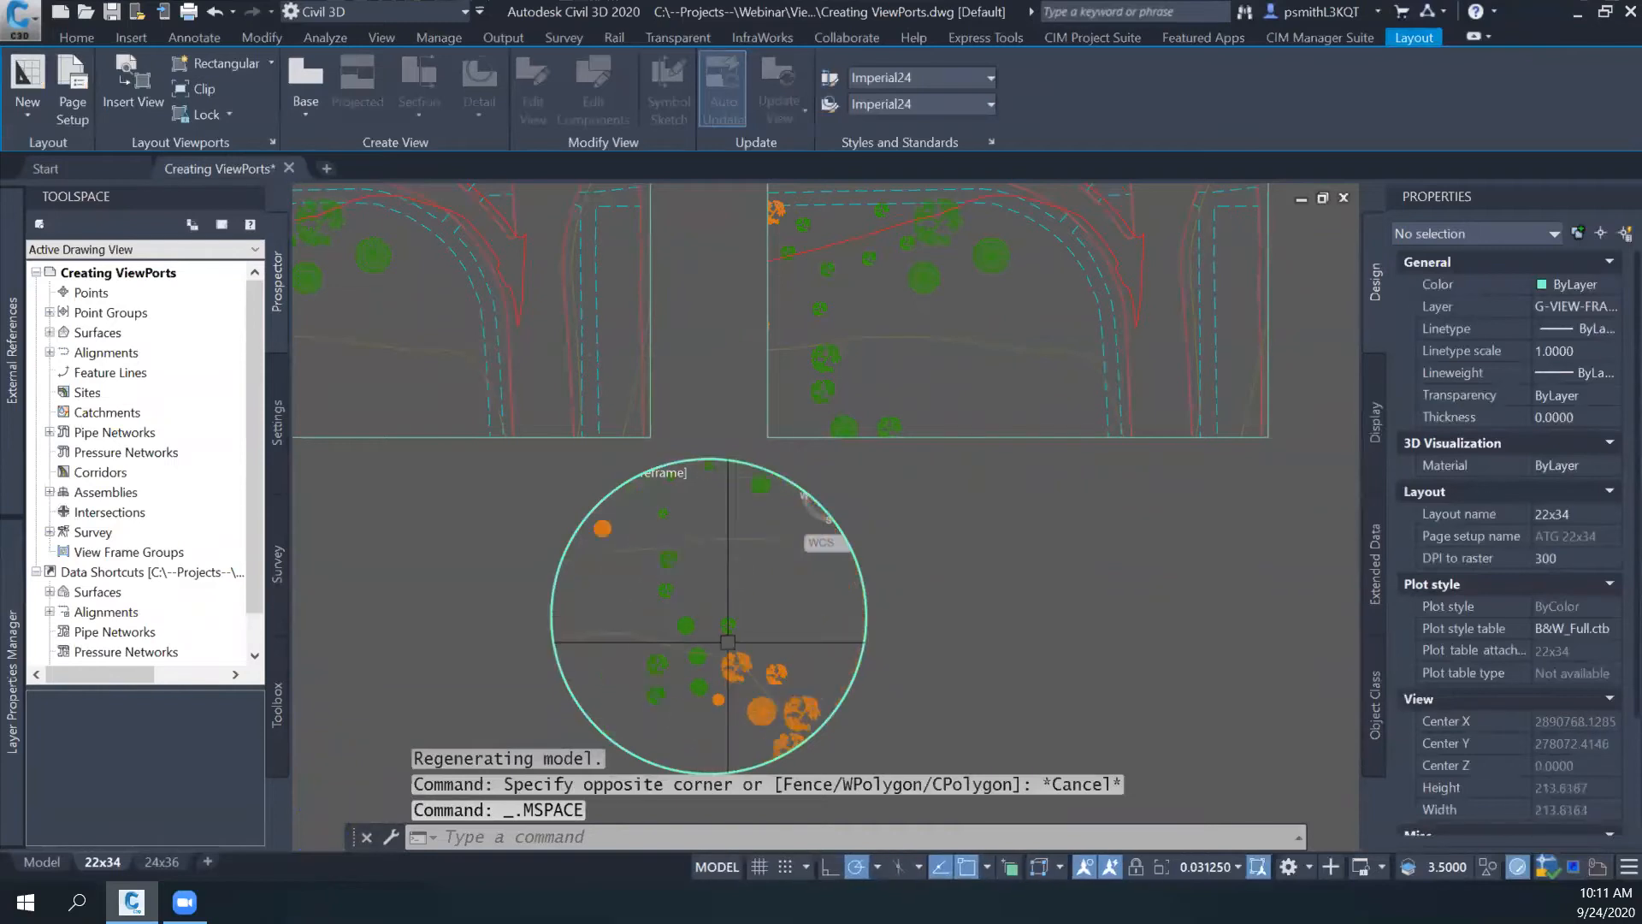
mouse_move(687, 650)
middle_mouse_down()
mouse_move(729, 627)
mouse_move(693, 654)
middle_mouse_up()
scroll(719, 639, "up", 2)
scroll(719, 640, "down", 2)
double_click(964, 667)
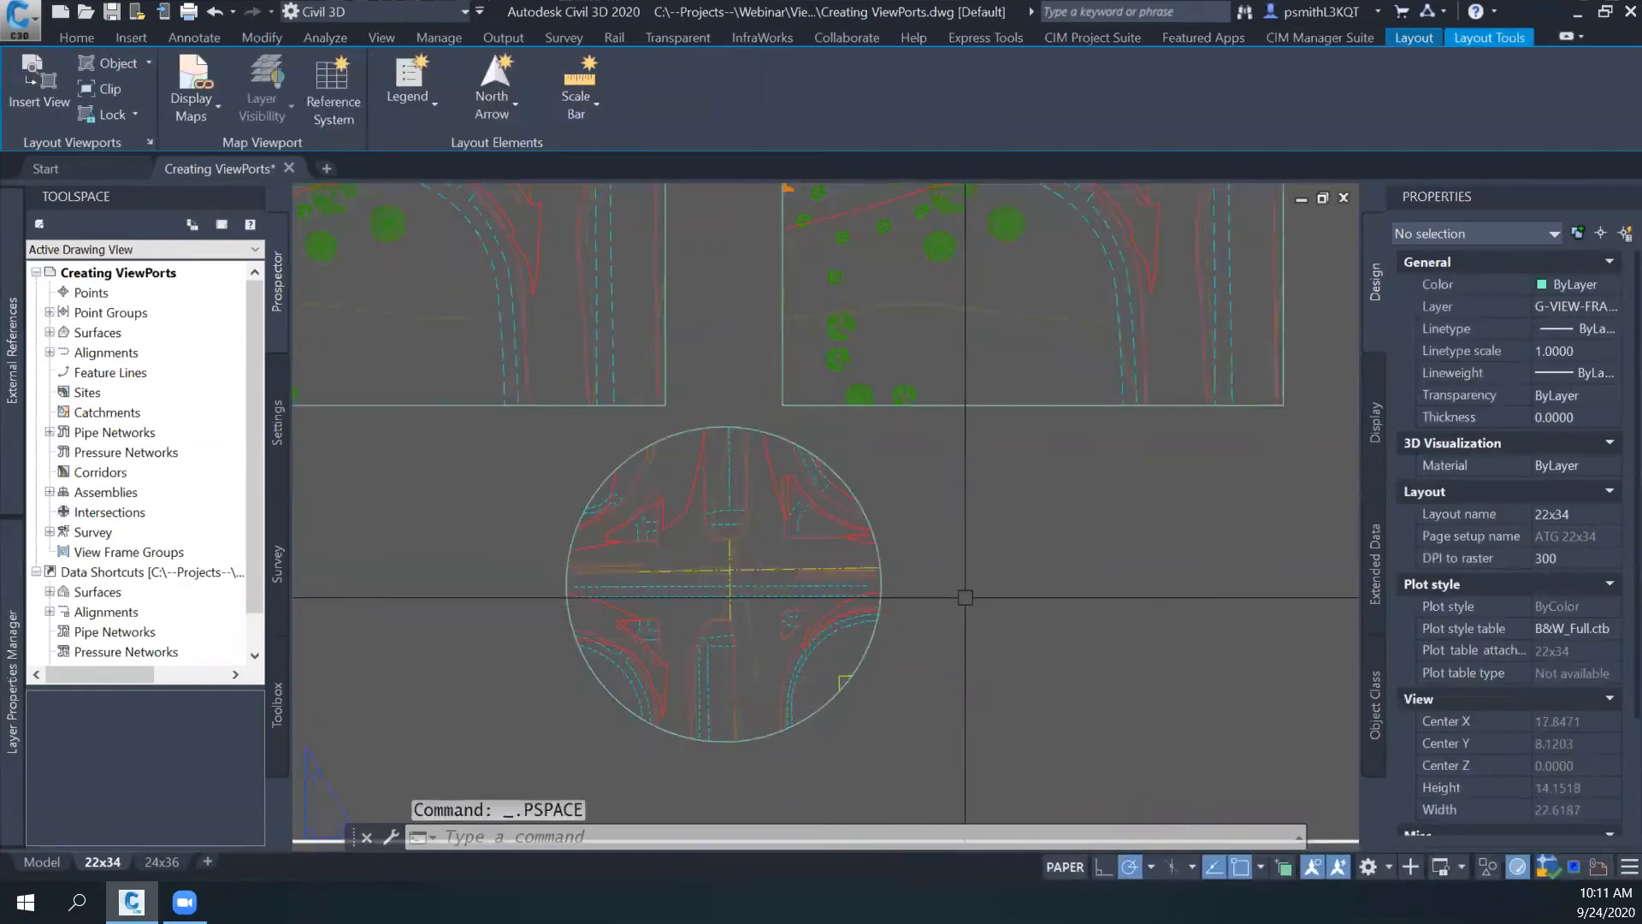
- Create a closed L-shaped polygonal viewport about 6.47 wide and 4.33 high beside the circular viewport
left_click(149, 64)
left_click(147, 155)
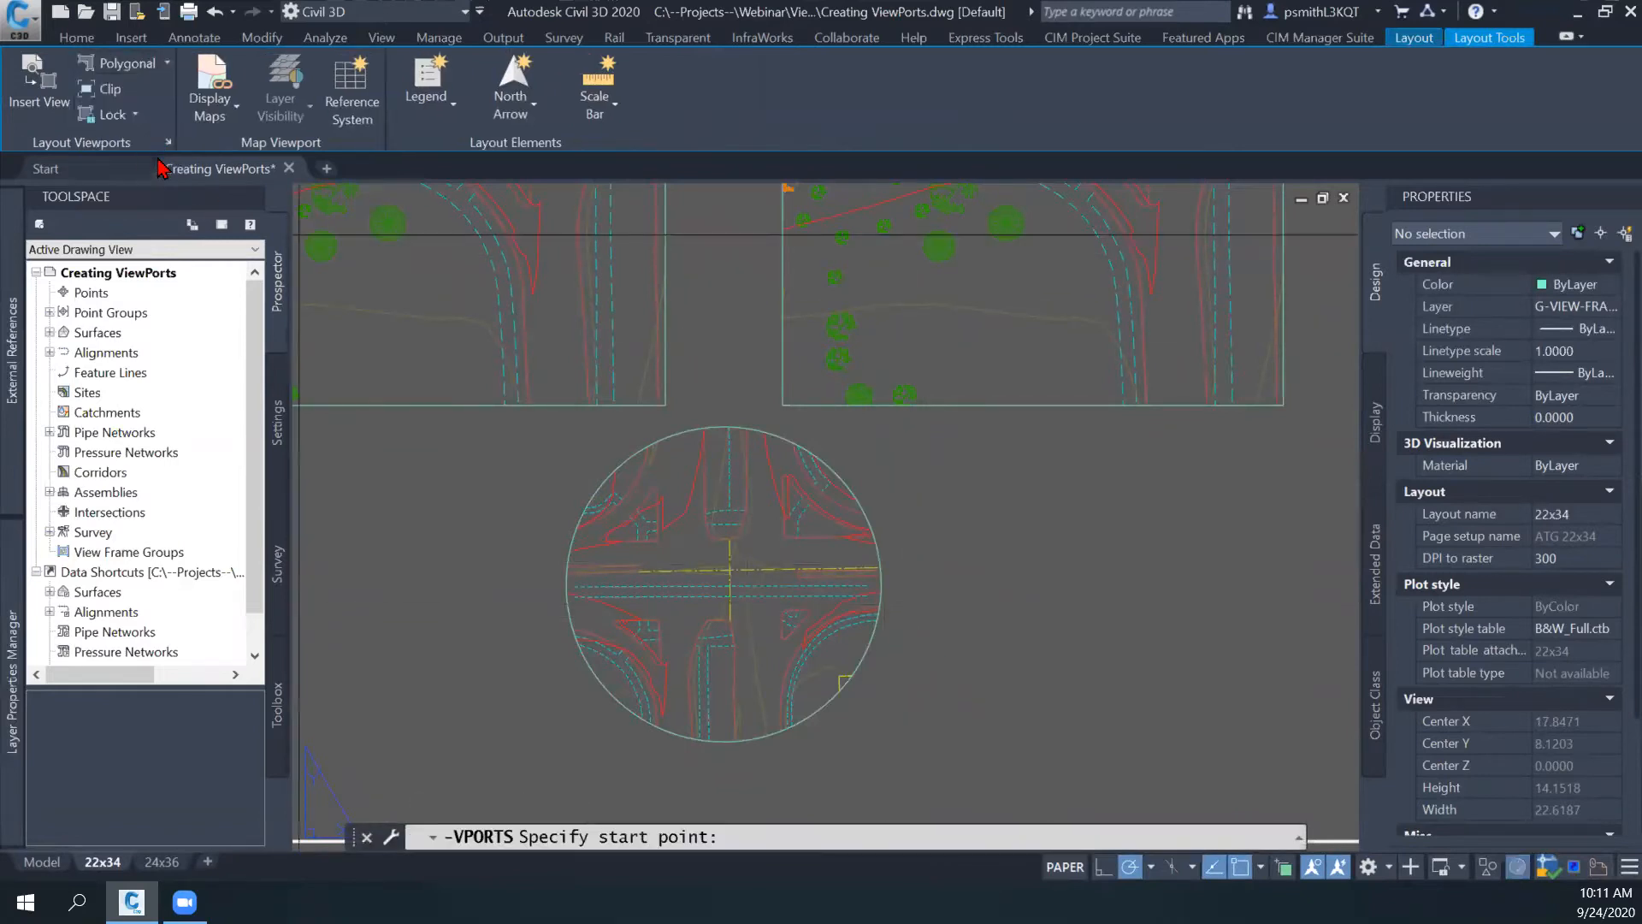
middle_click_drag(912, 478, 696, 399)
left_click(708, 390)
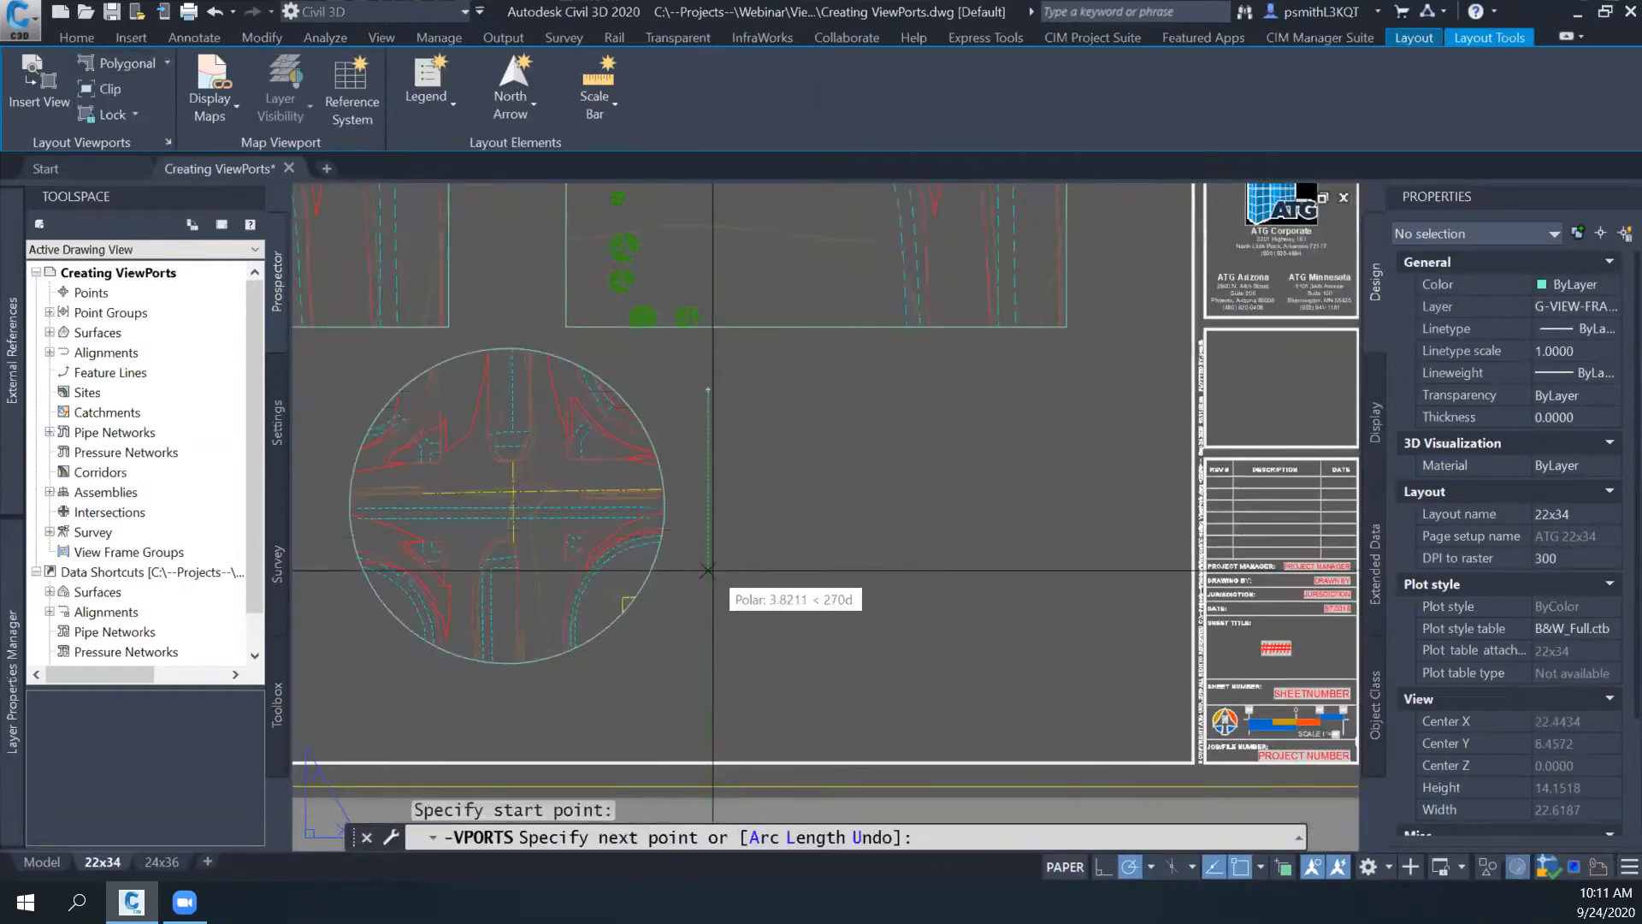
left_click(708, 593)
left_click(1013, 593)
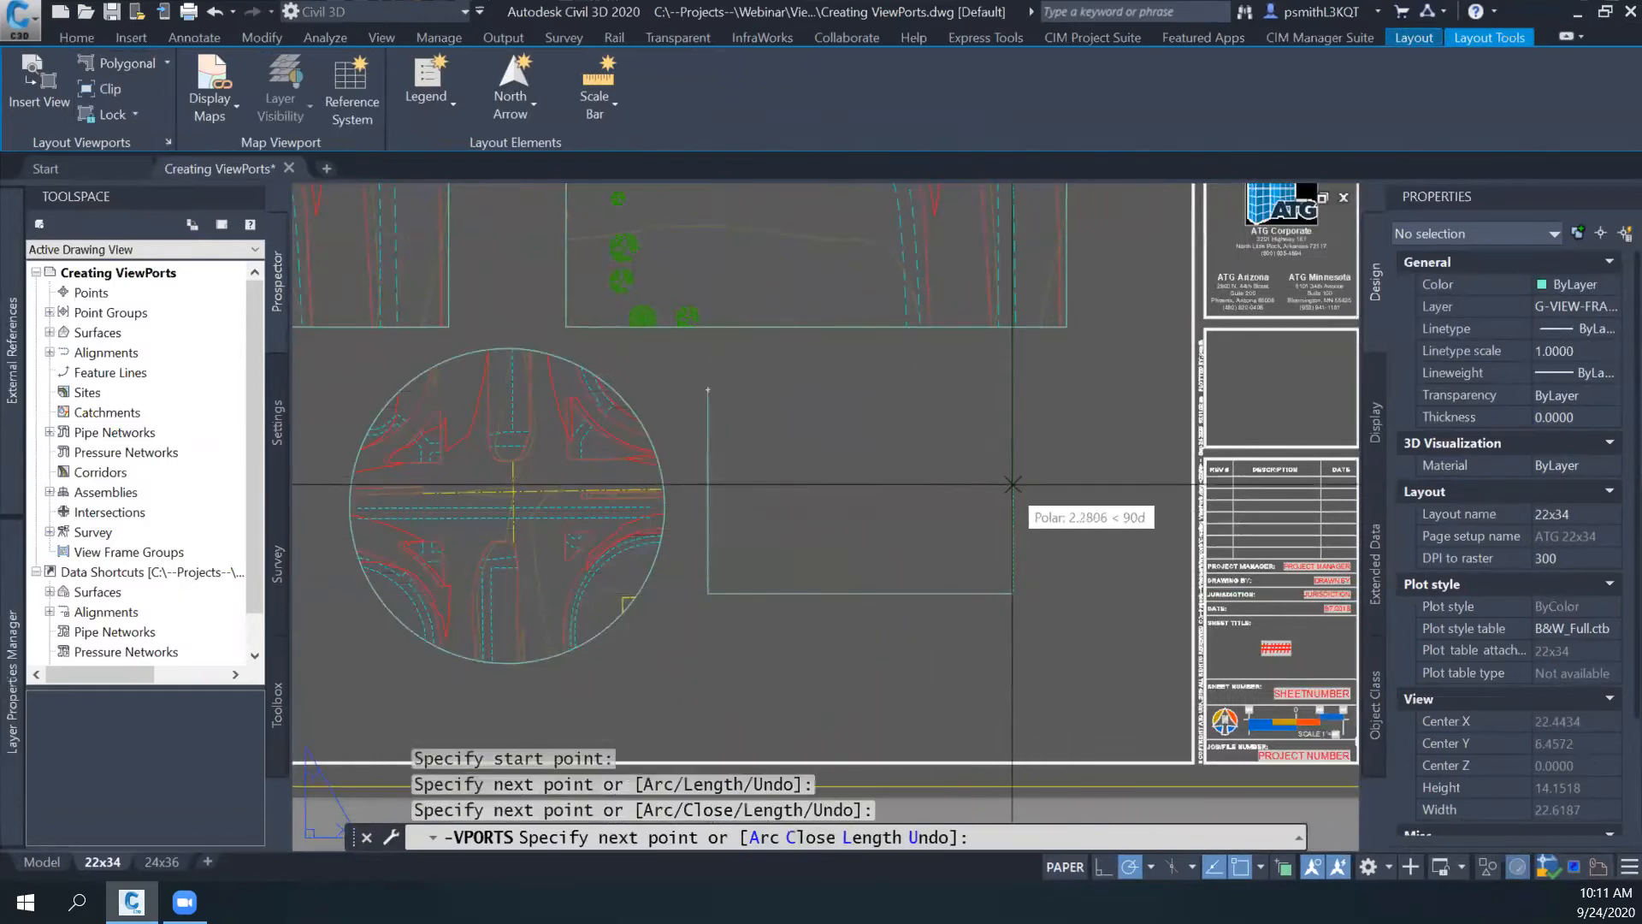
left_click(1012, 477)
left_click(807, 477)
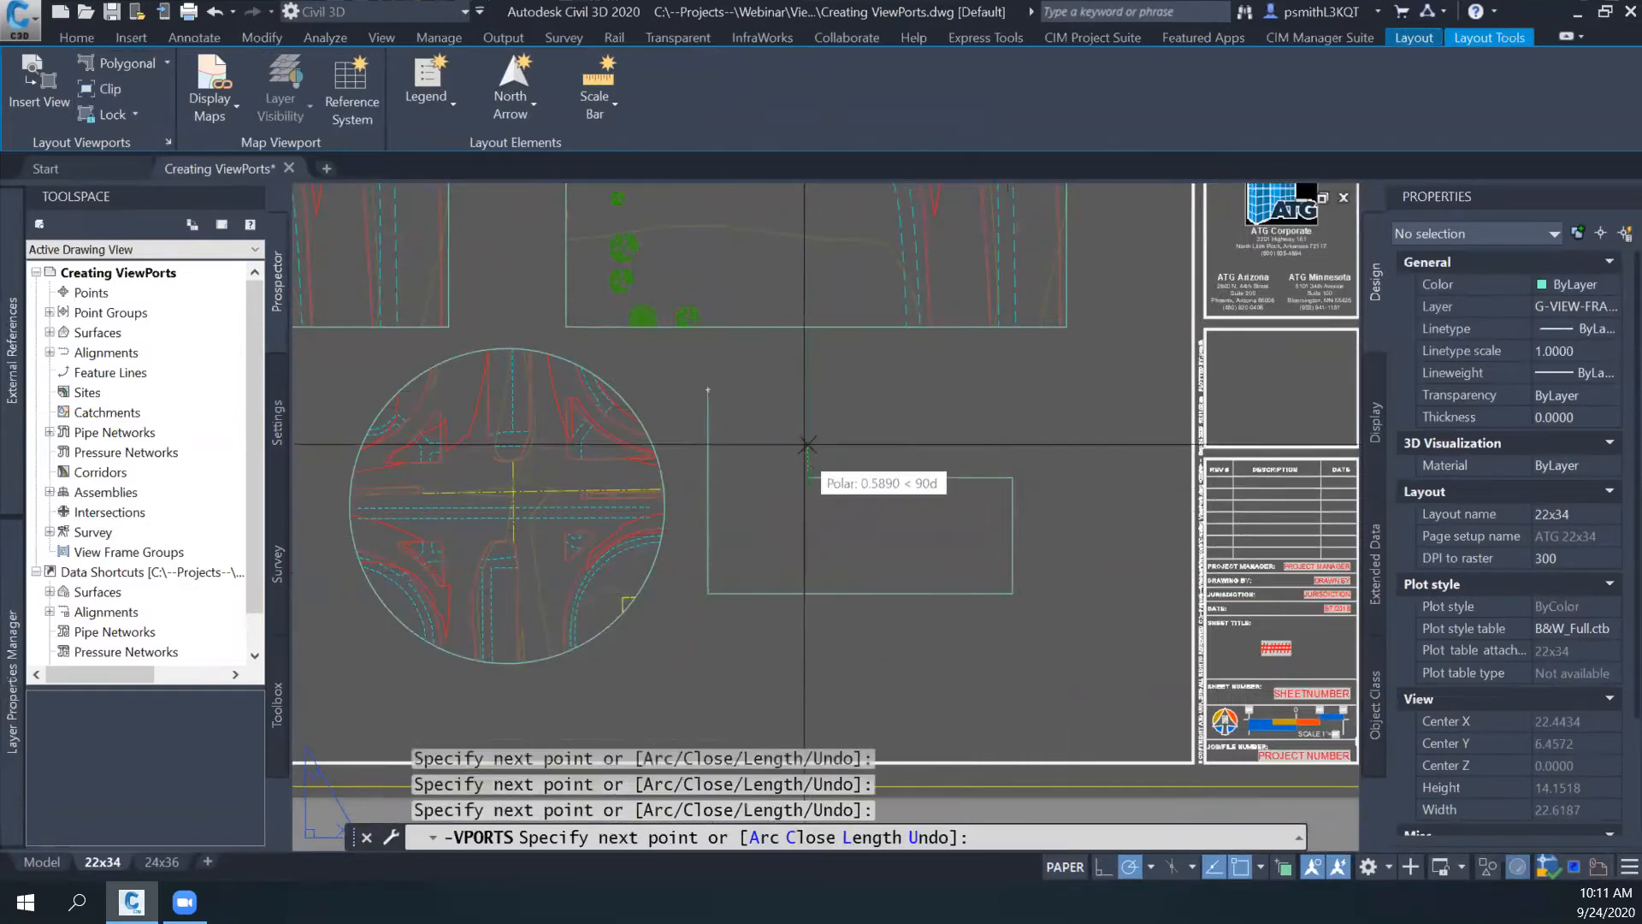
left_click(804, 389)
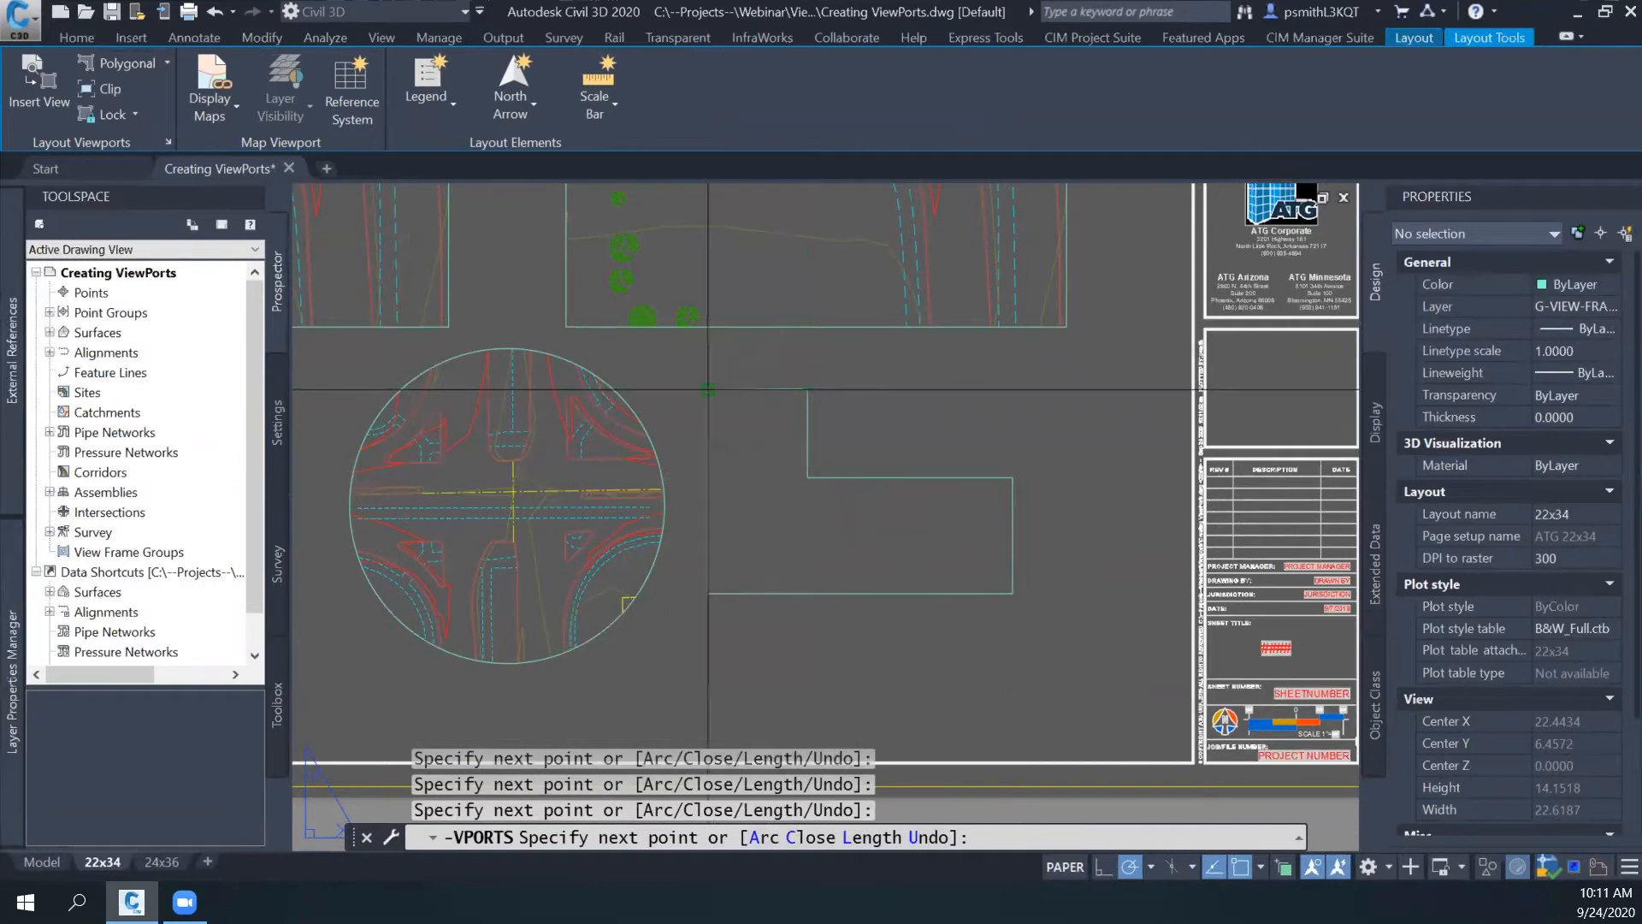
type("c")
key("Return")
- Select the new L-shaped viewport to examine its properties and its placement among the other viewports, and clear the selection
scroll(896, 557, "up", 2)
left_click(946, 404)
key("Escape")
left_click(935, 408)
scroll(879, 477, "down", 2)
middle_click_drag(879, 476, 1153, 517)
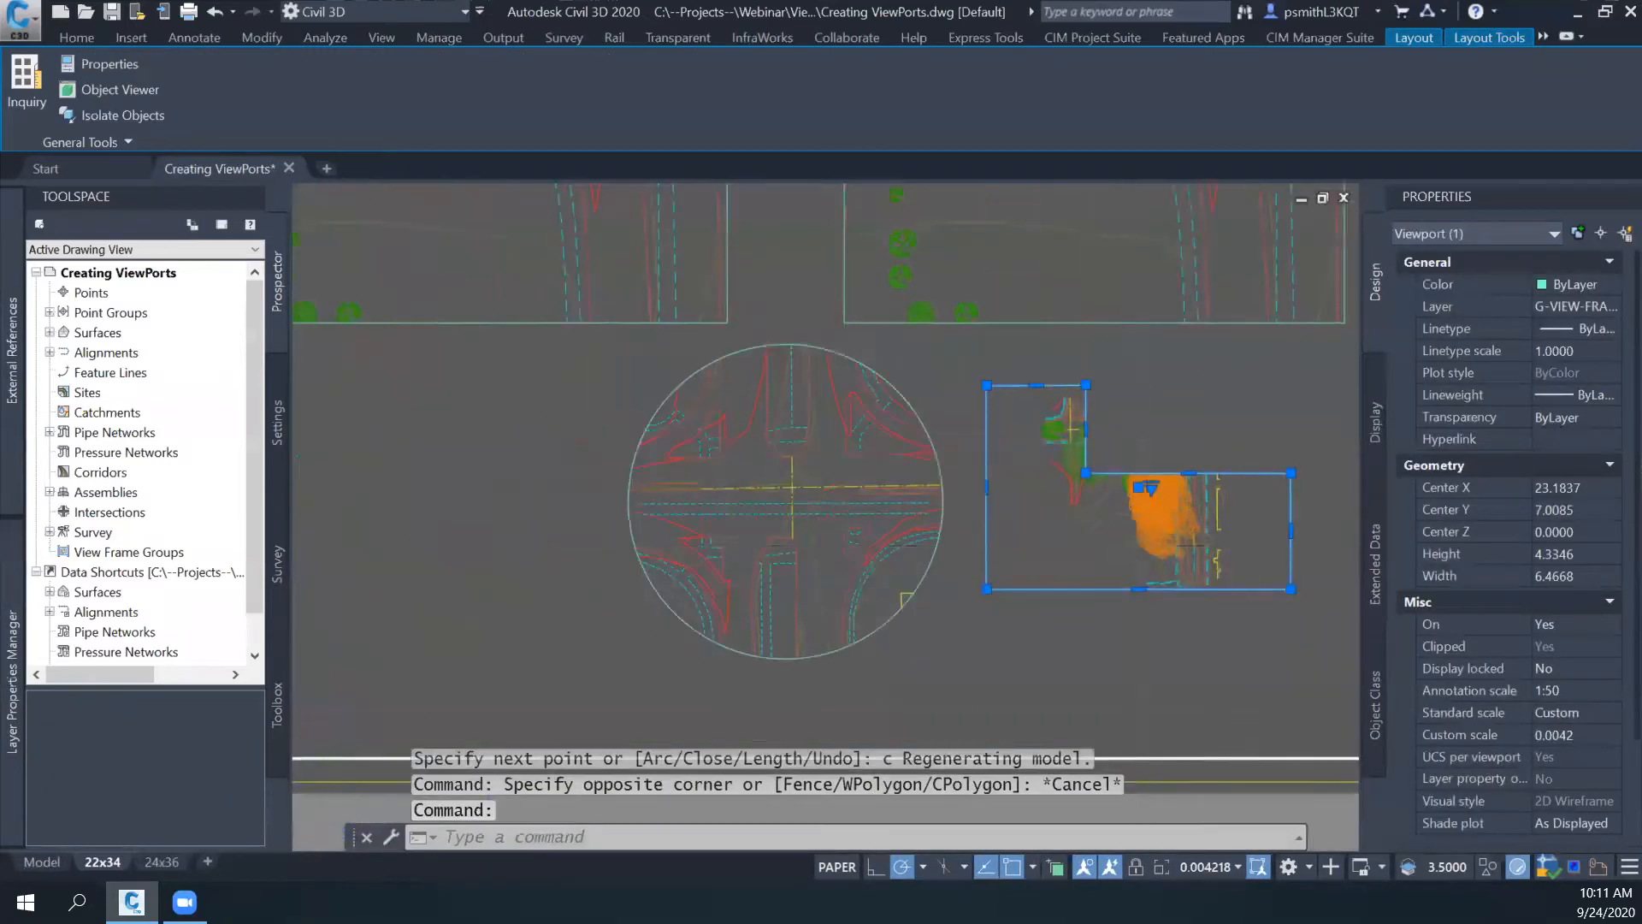
scroll(906, 684, "down", 2)
key("Escape")
middle_click_drag(948, 603, 851, 620)
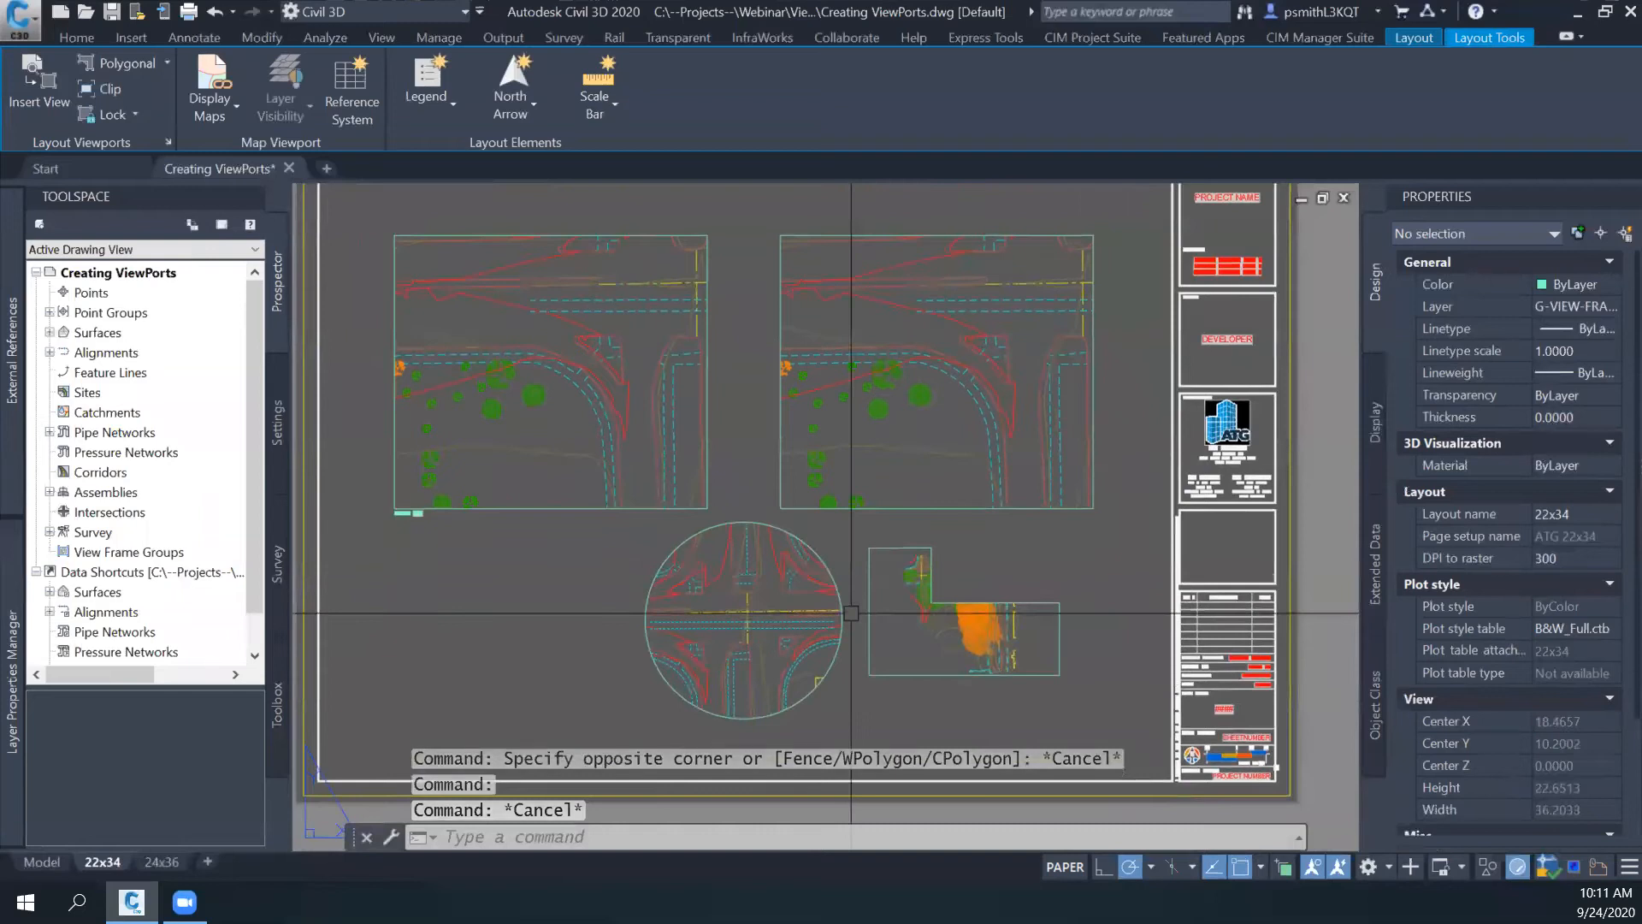
middle_click_drag(1040, 514, 931, 491)
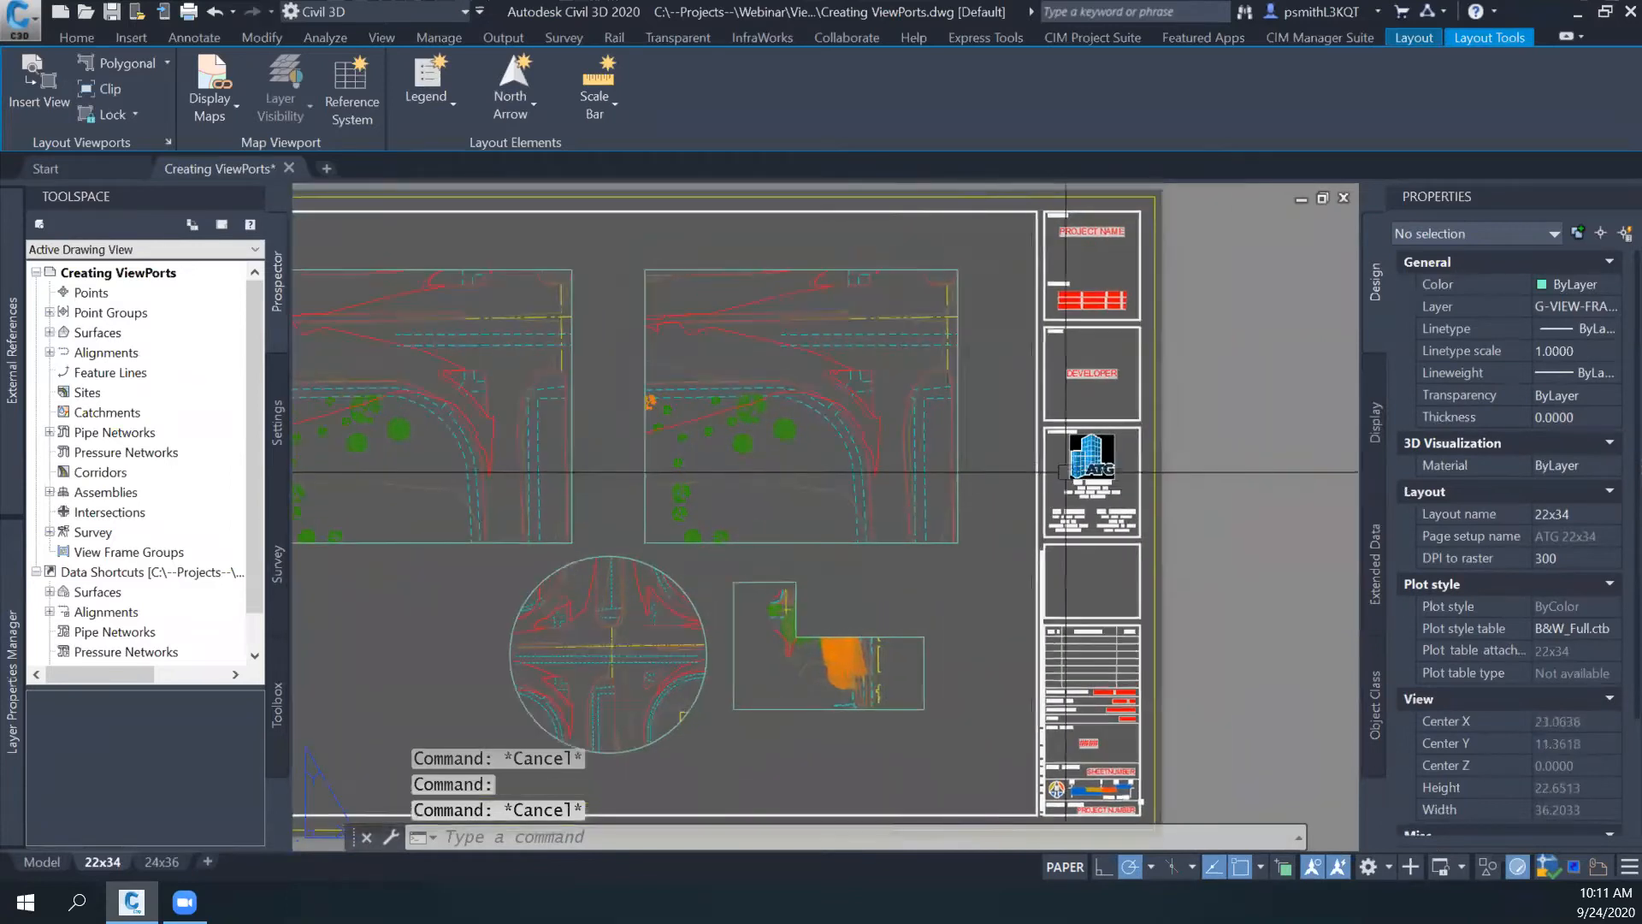
left_click(959, 432)
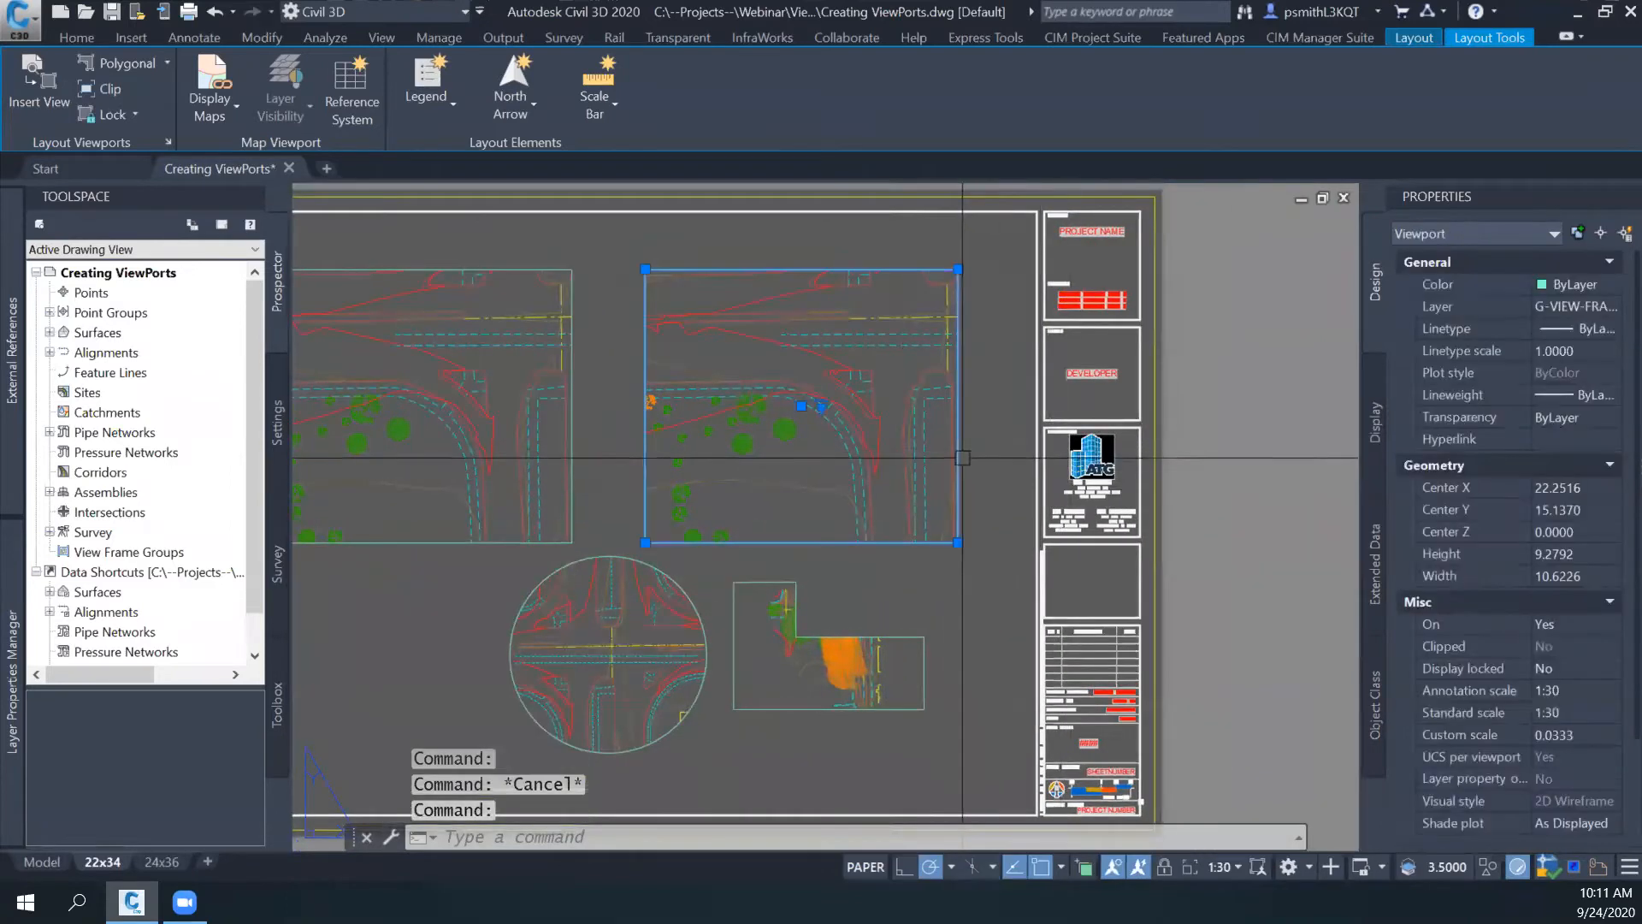
left_click(100, 89)
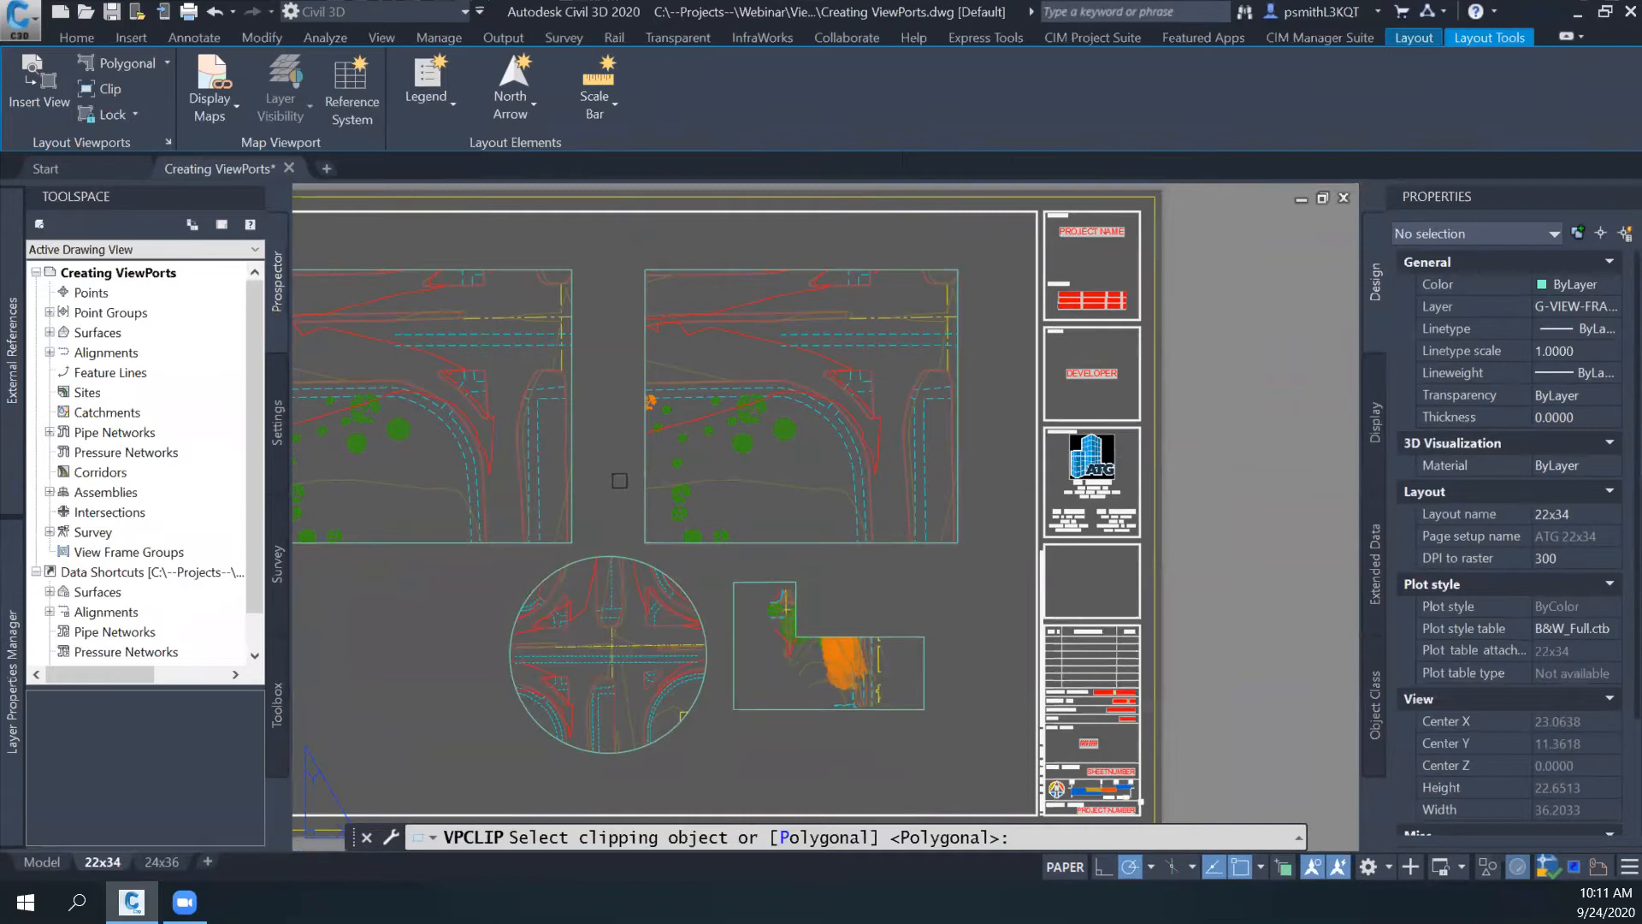
middle_click_drag(620, 458, 684, 456)
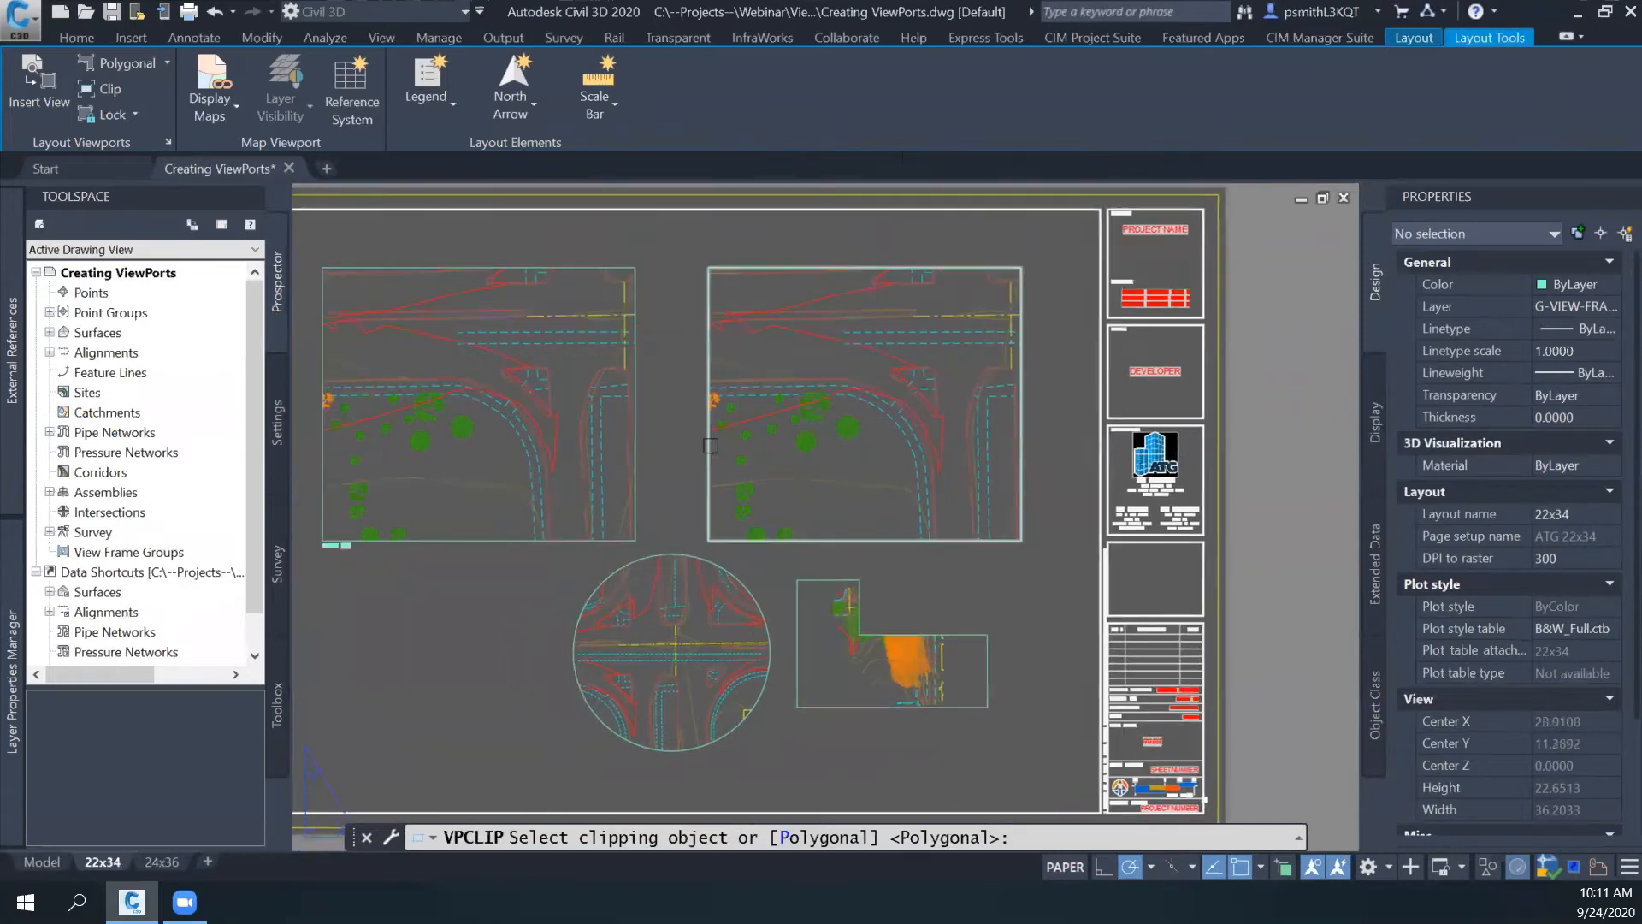
left_click(700, 448)
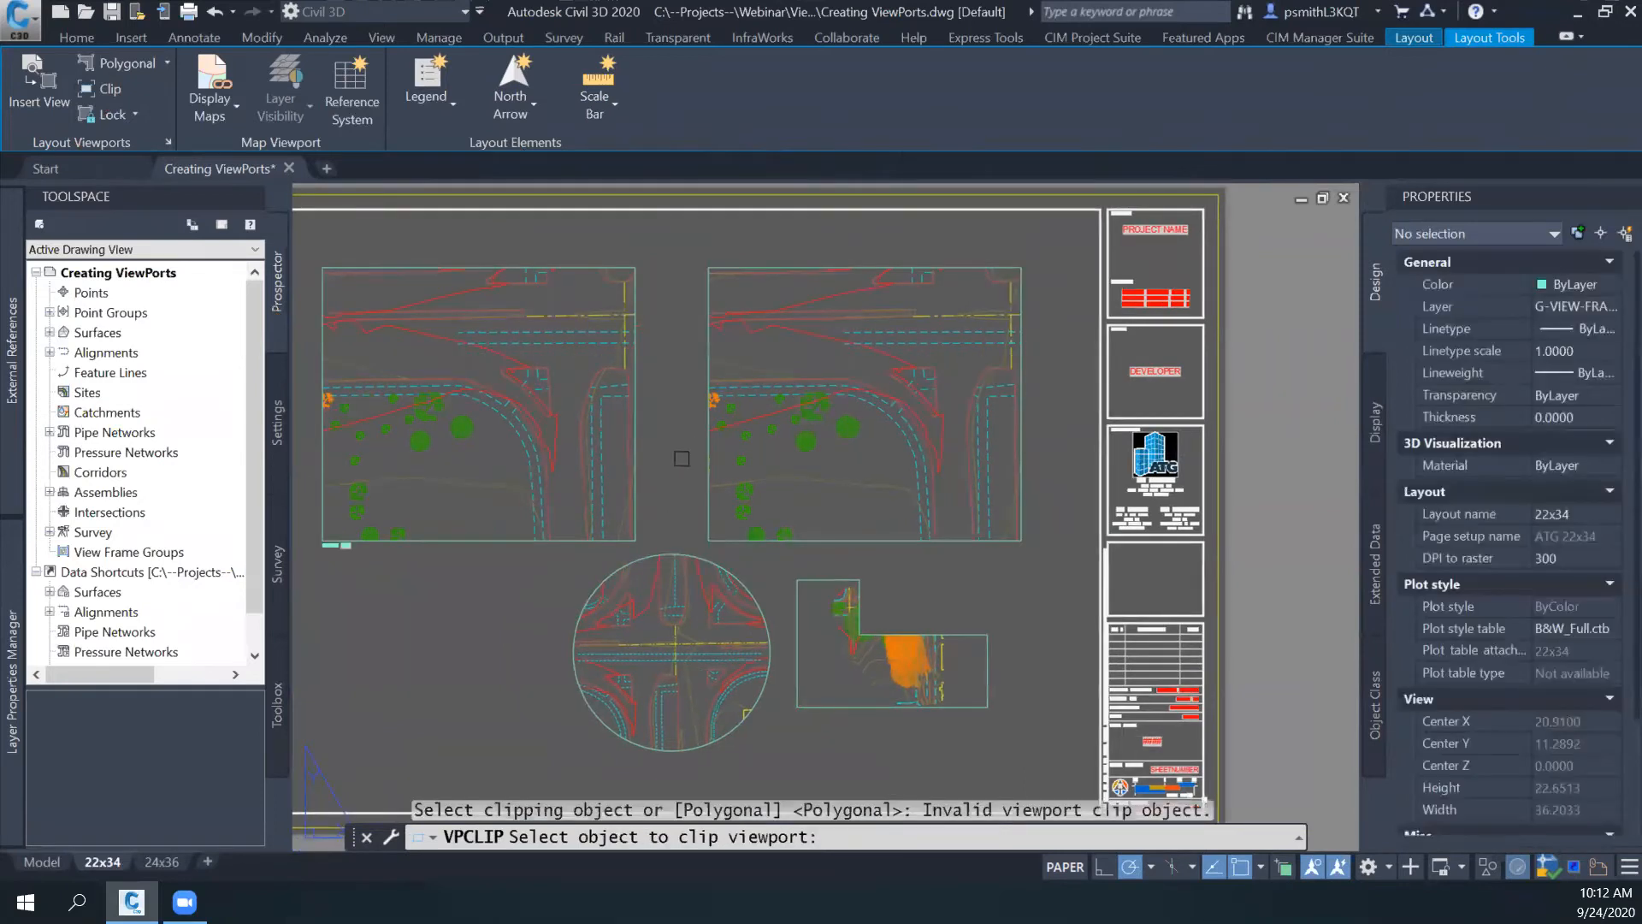
left_click(698, 445)
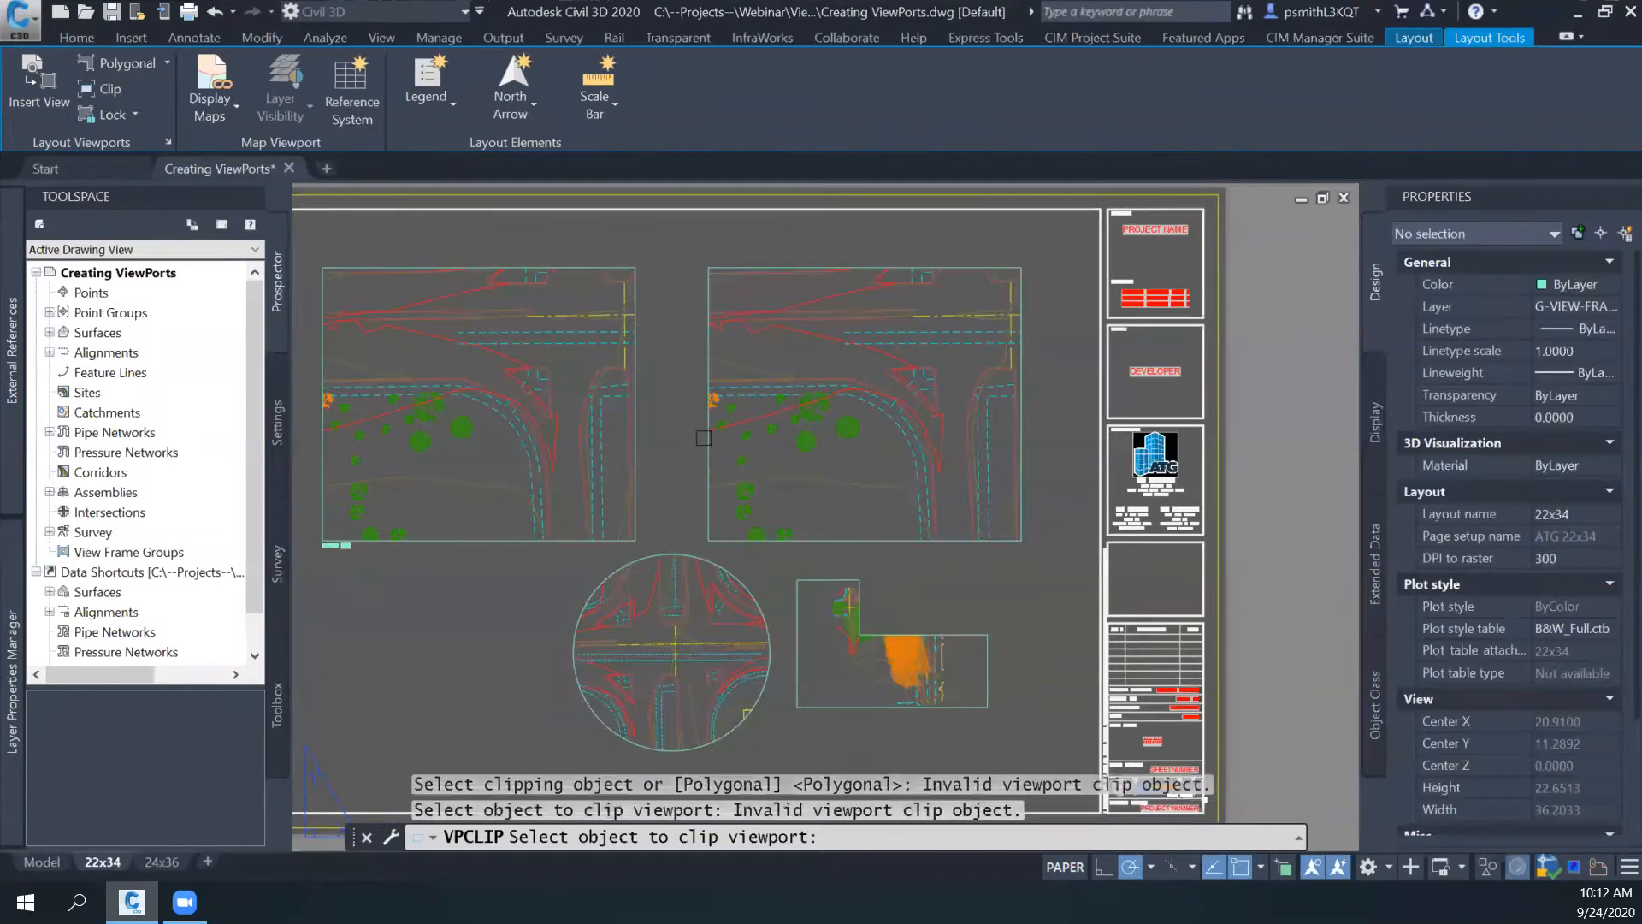
left_click(711, 436)
key("Escape")
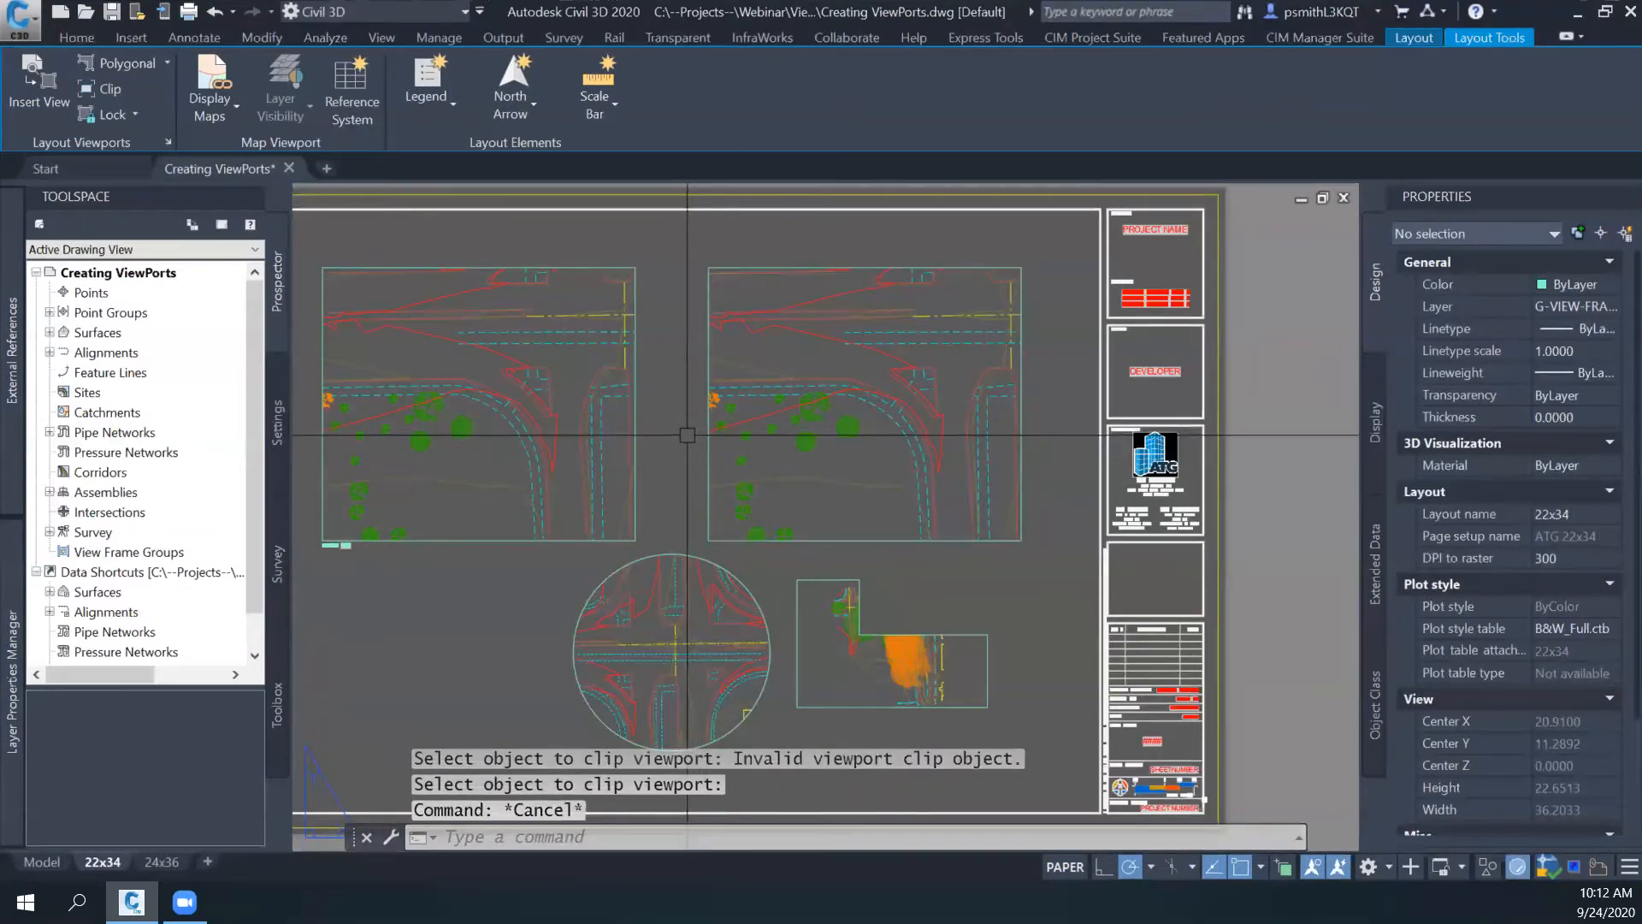
- Clip the right rectangular viewport with VPCLIP to a closed polygonal L-shaped boundary that leaves out its upper-right corner
type("VPCLi")
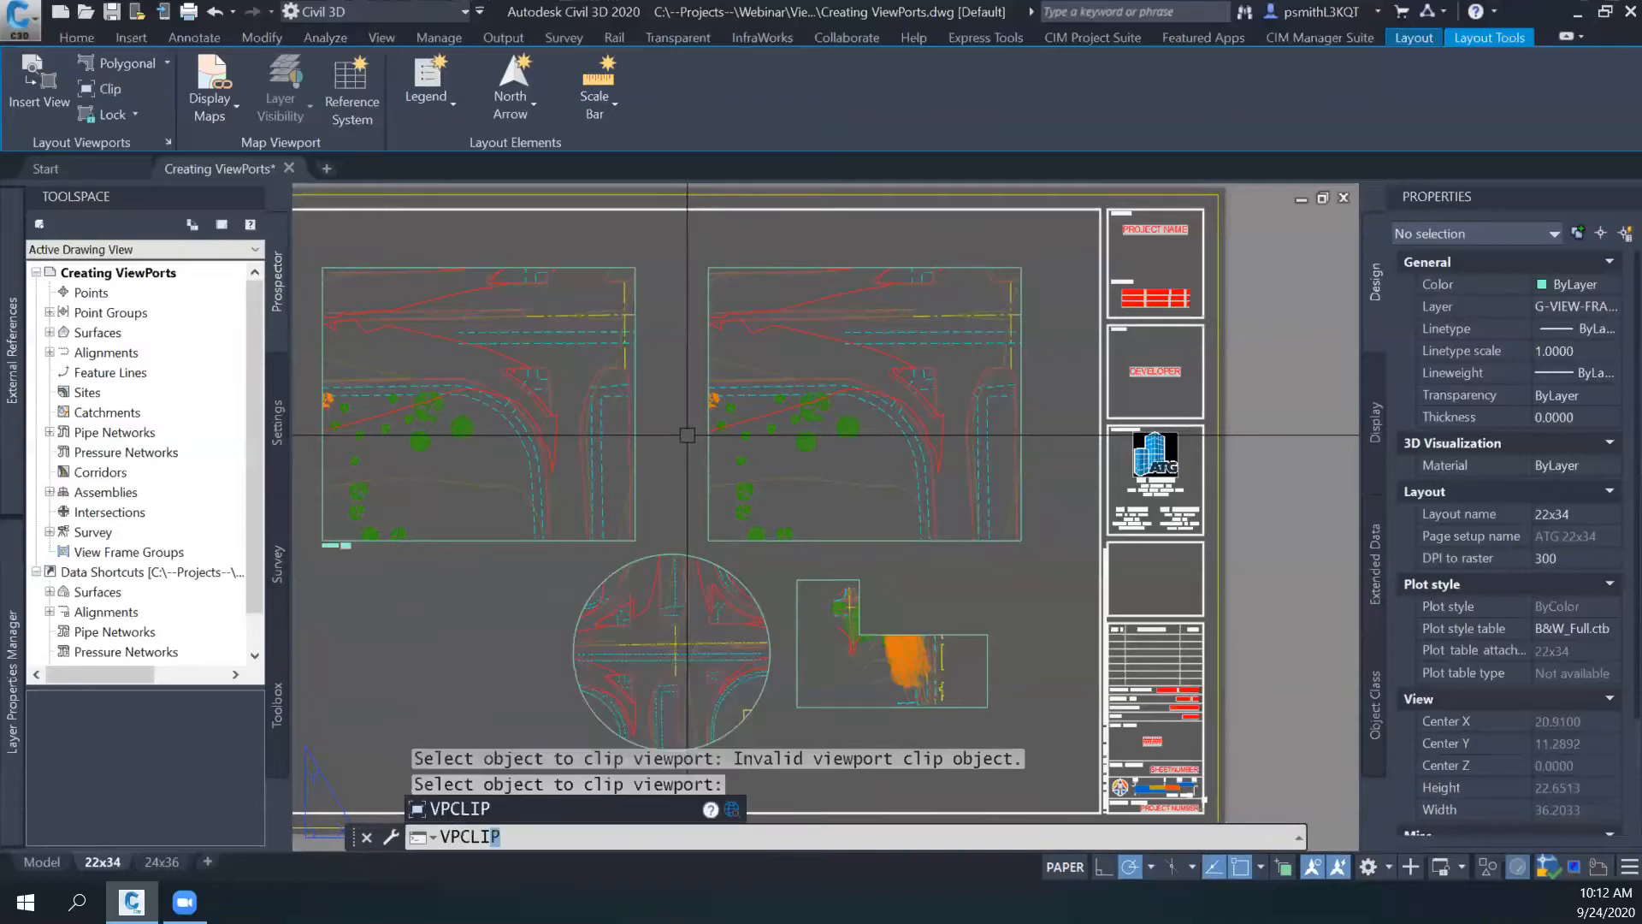
key("Return")
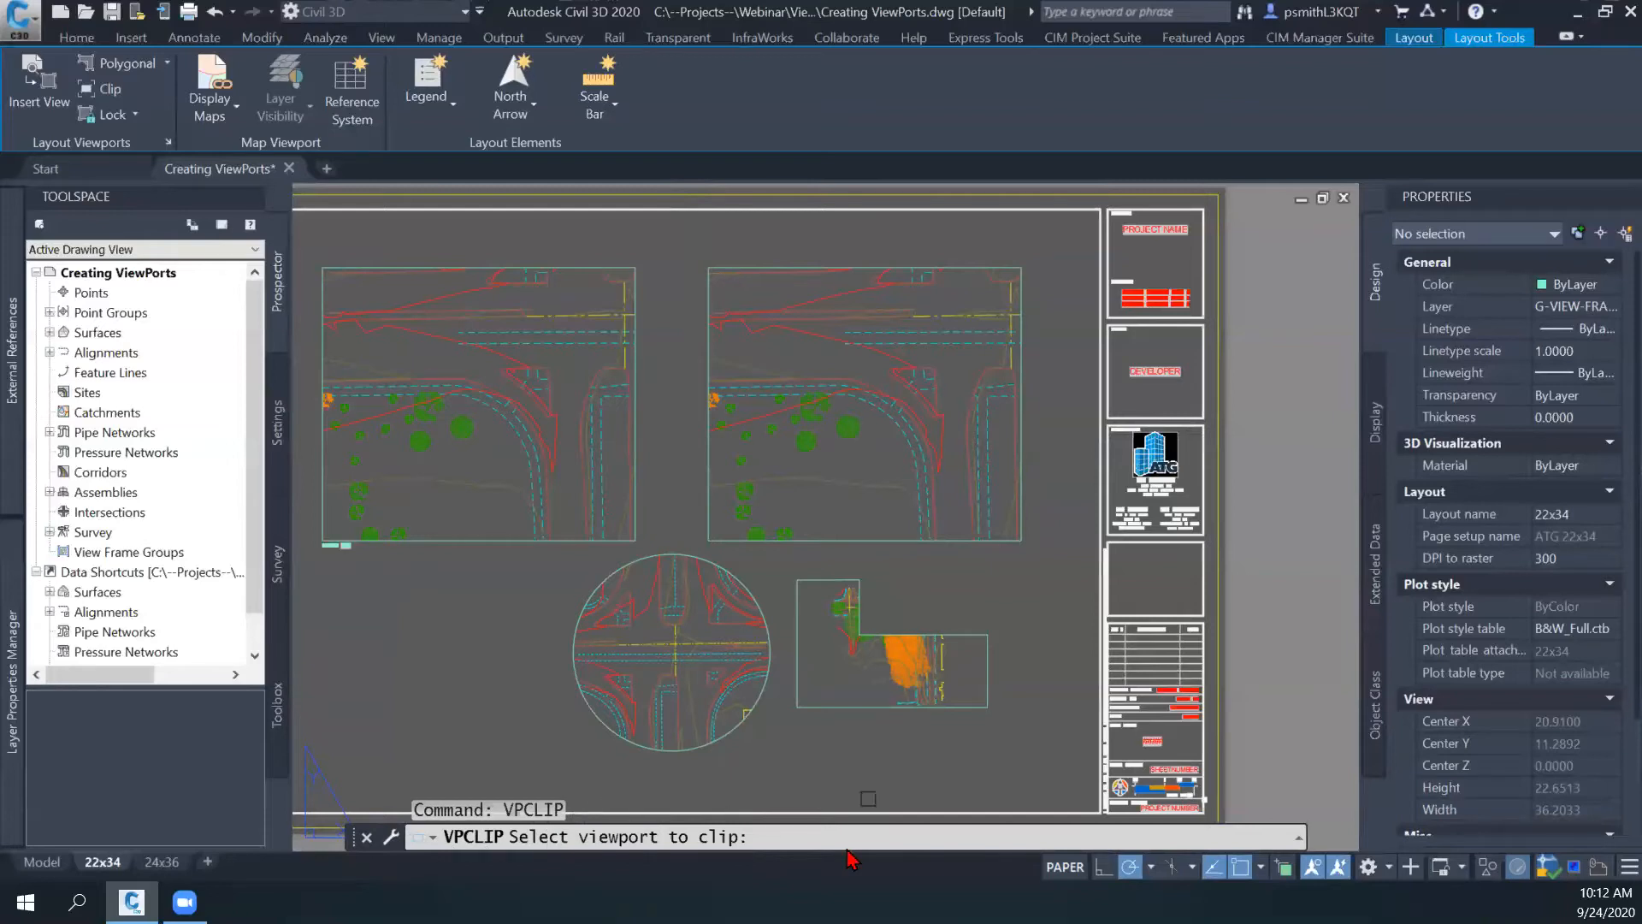
left_click(714, 497)
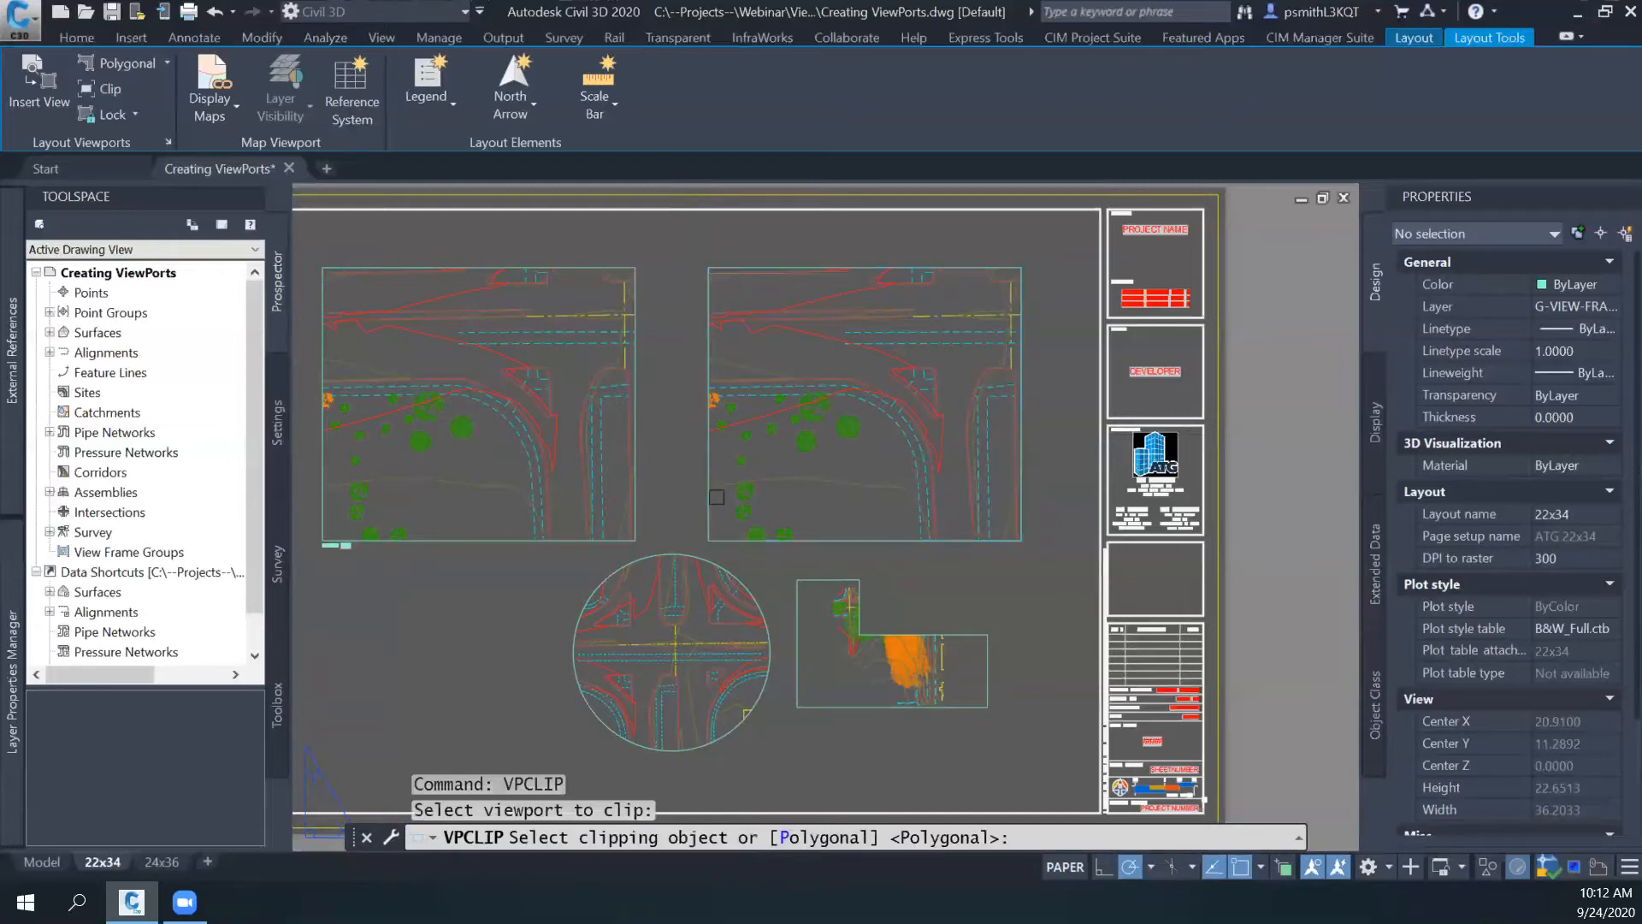
key("Return")
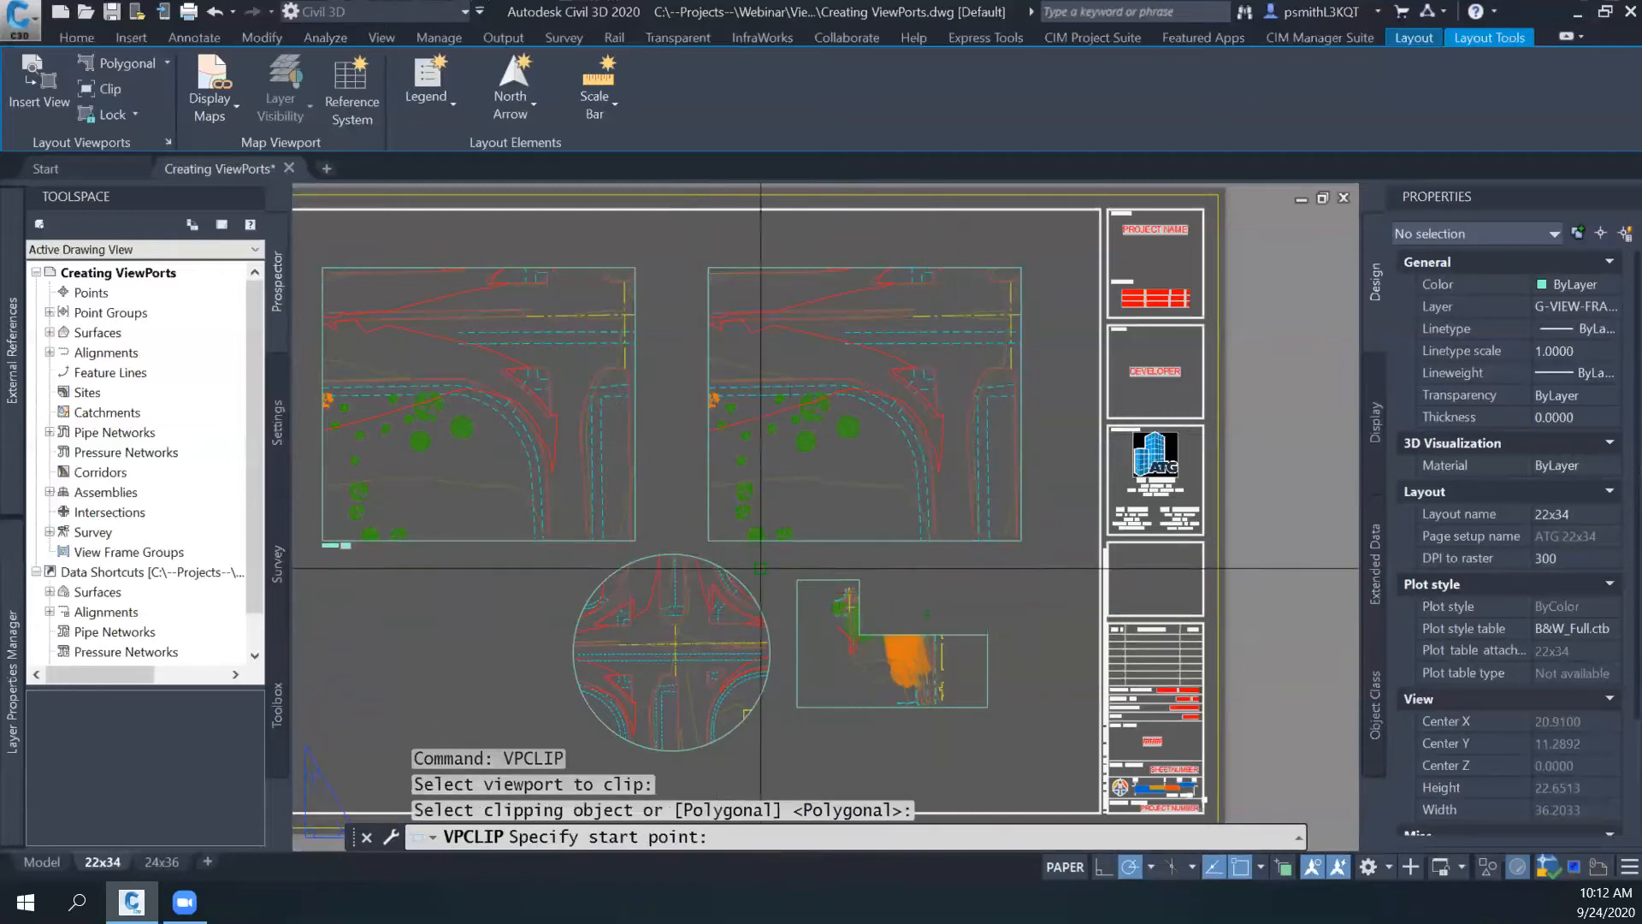
left_click(709, 268)
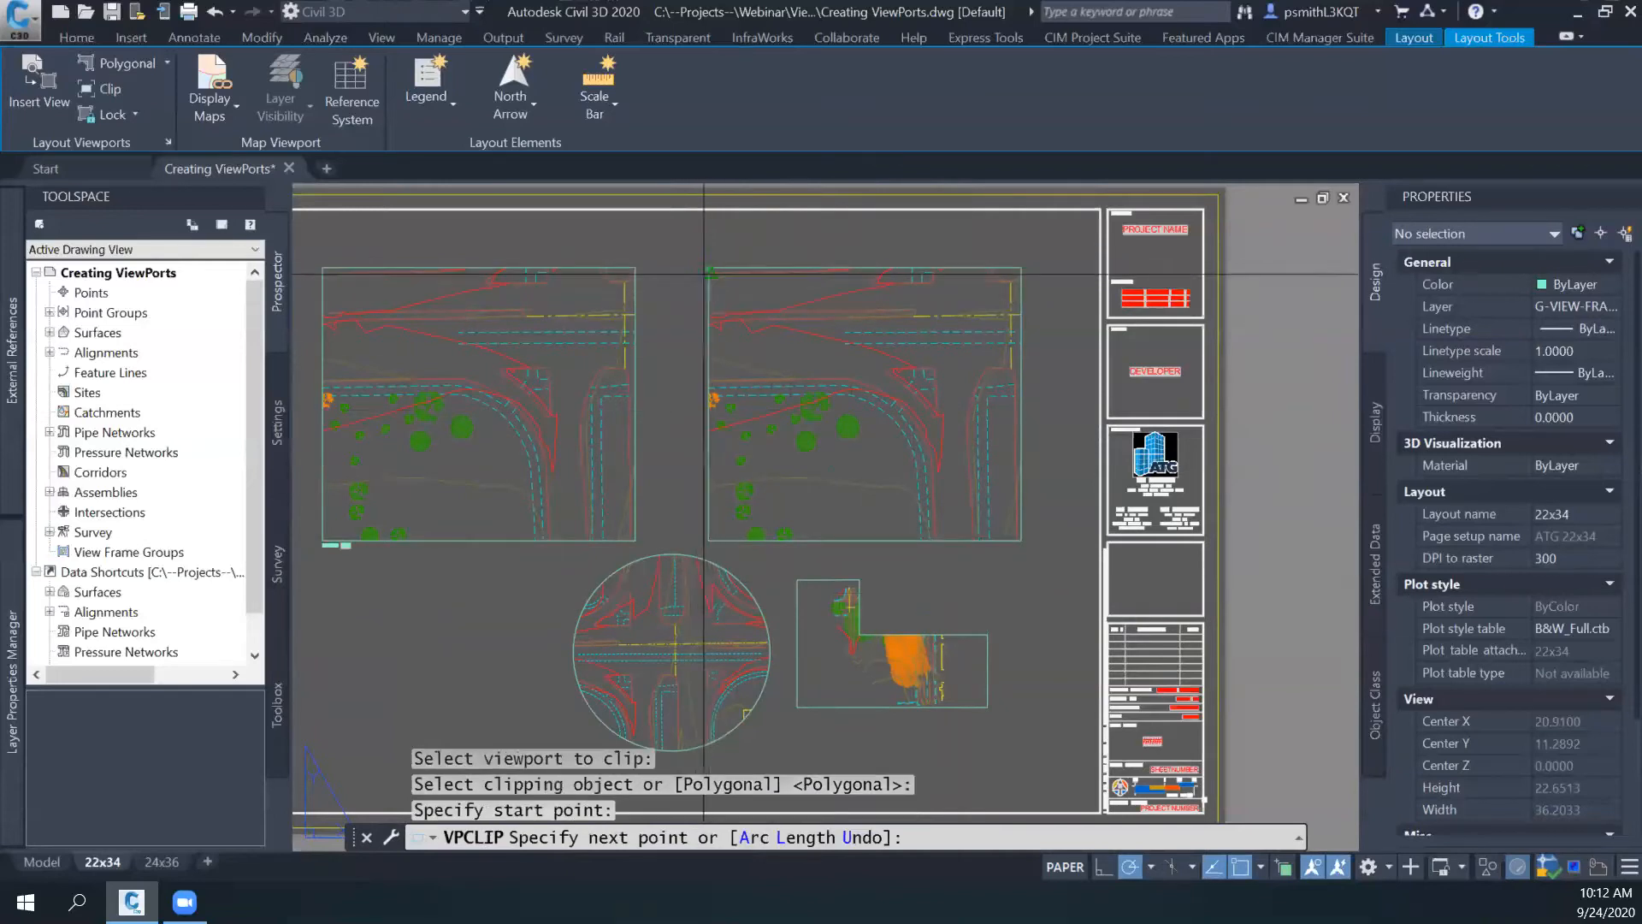
left_click(708, 540)
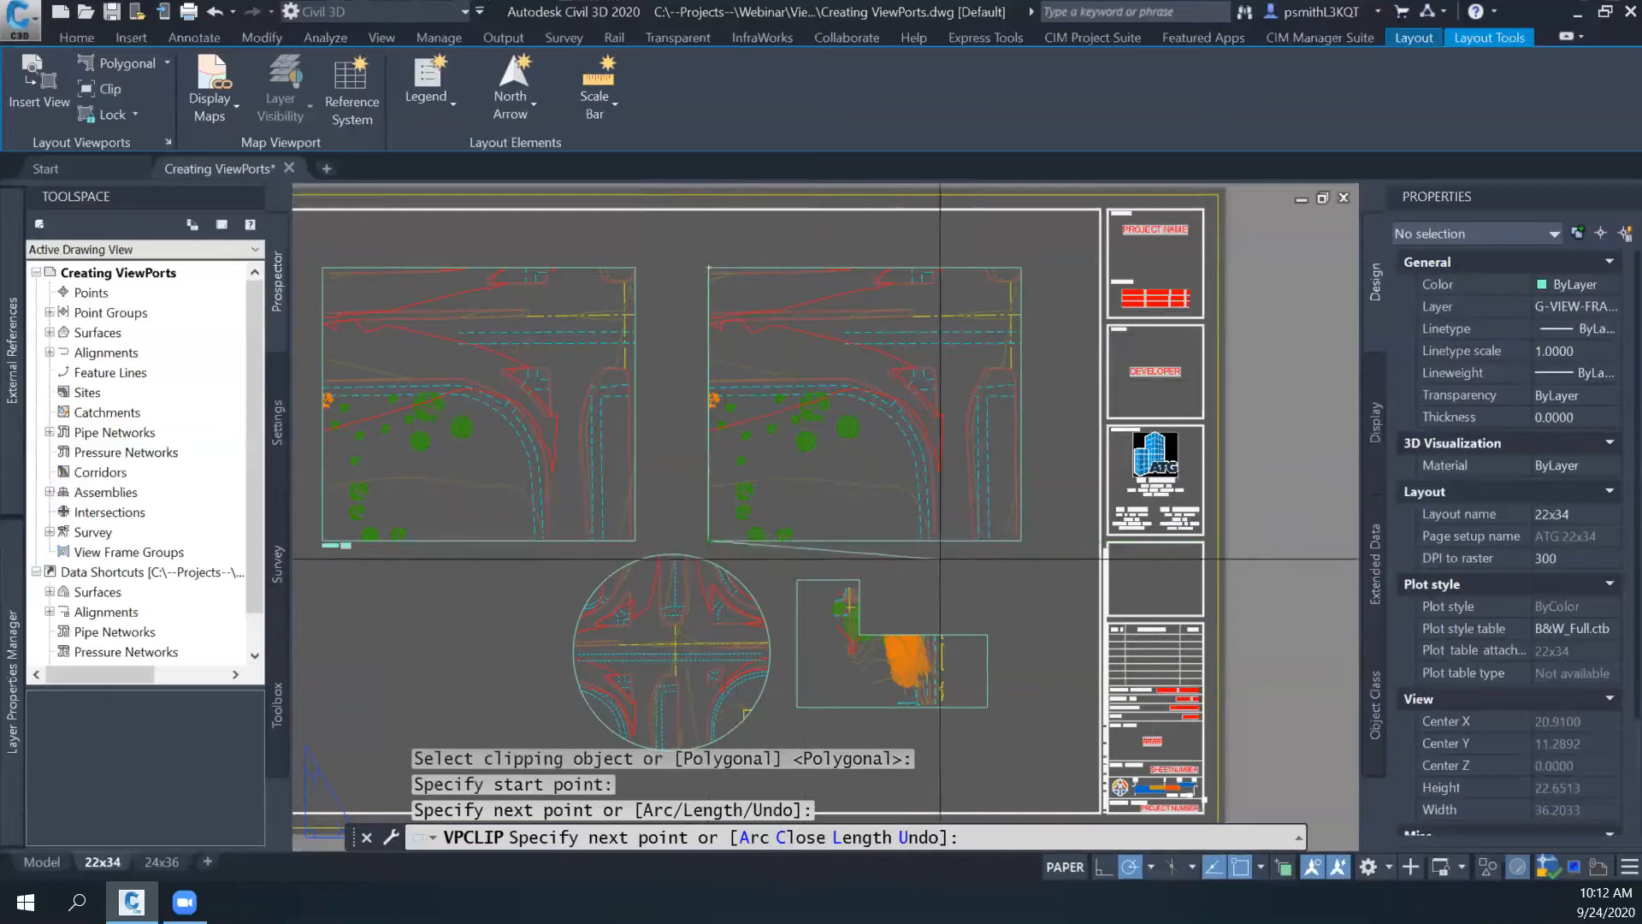
left_click(1022, 540)
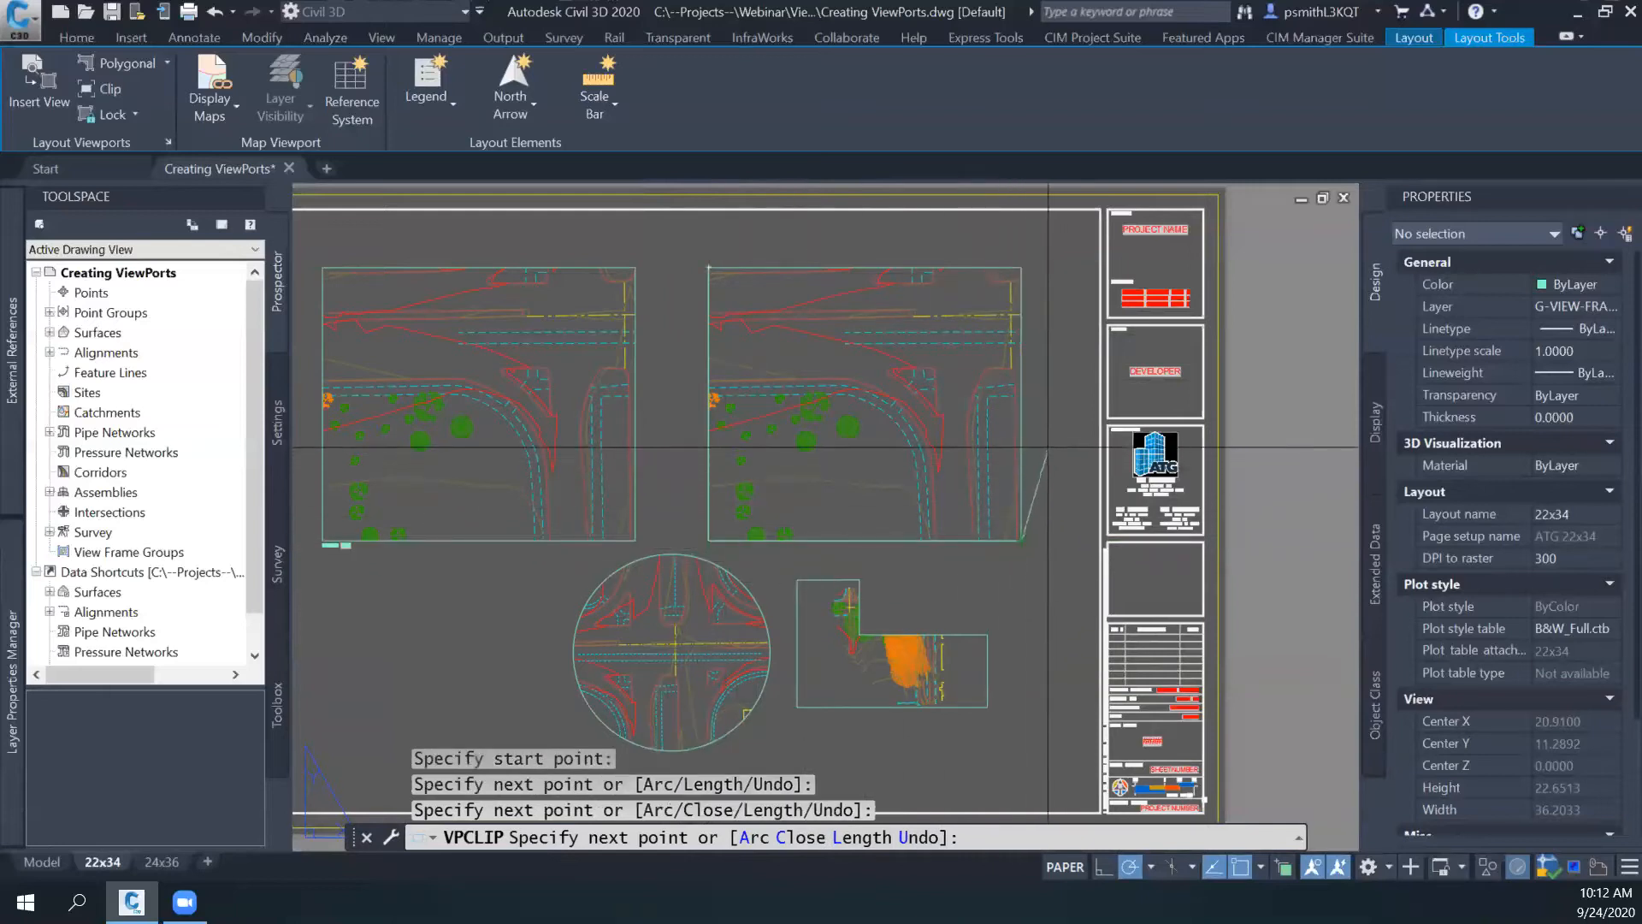
left_click(1025, 412)
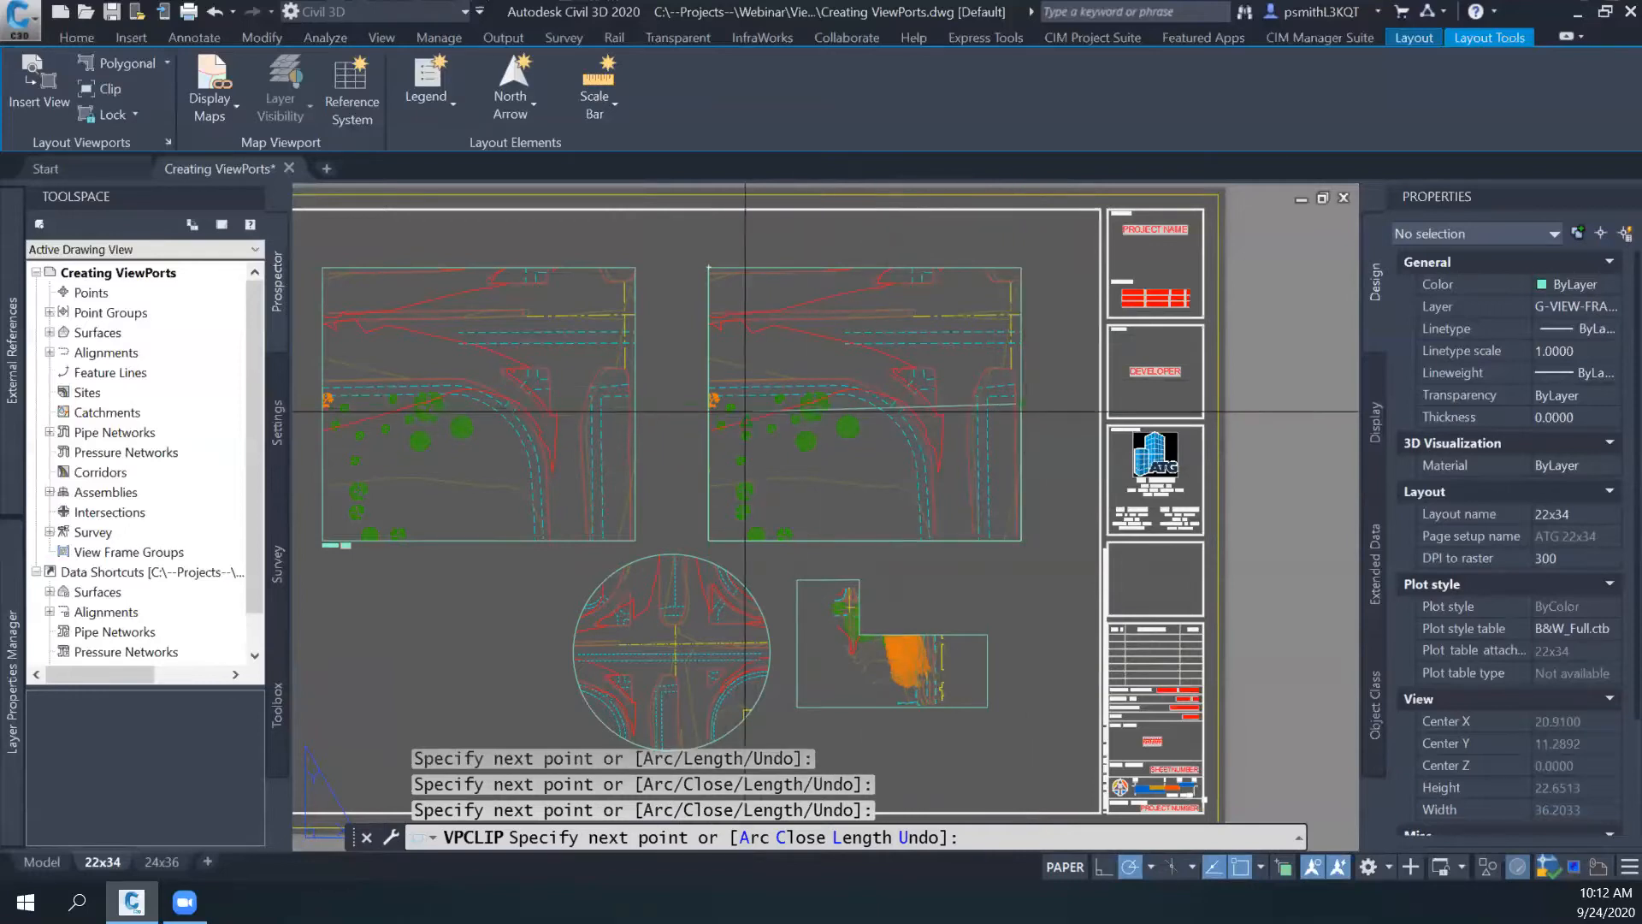
left_click(852, 403)
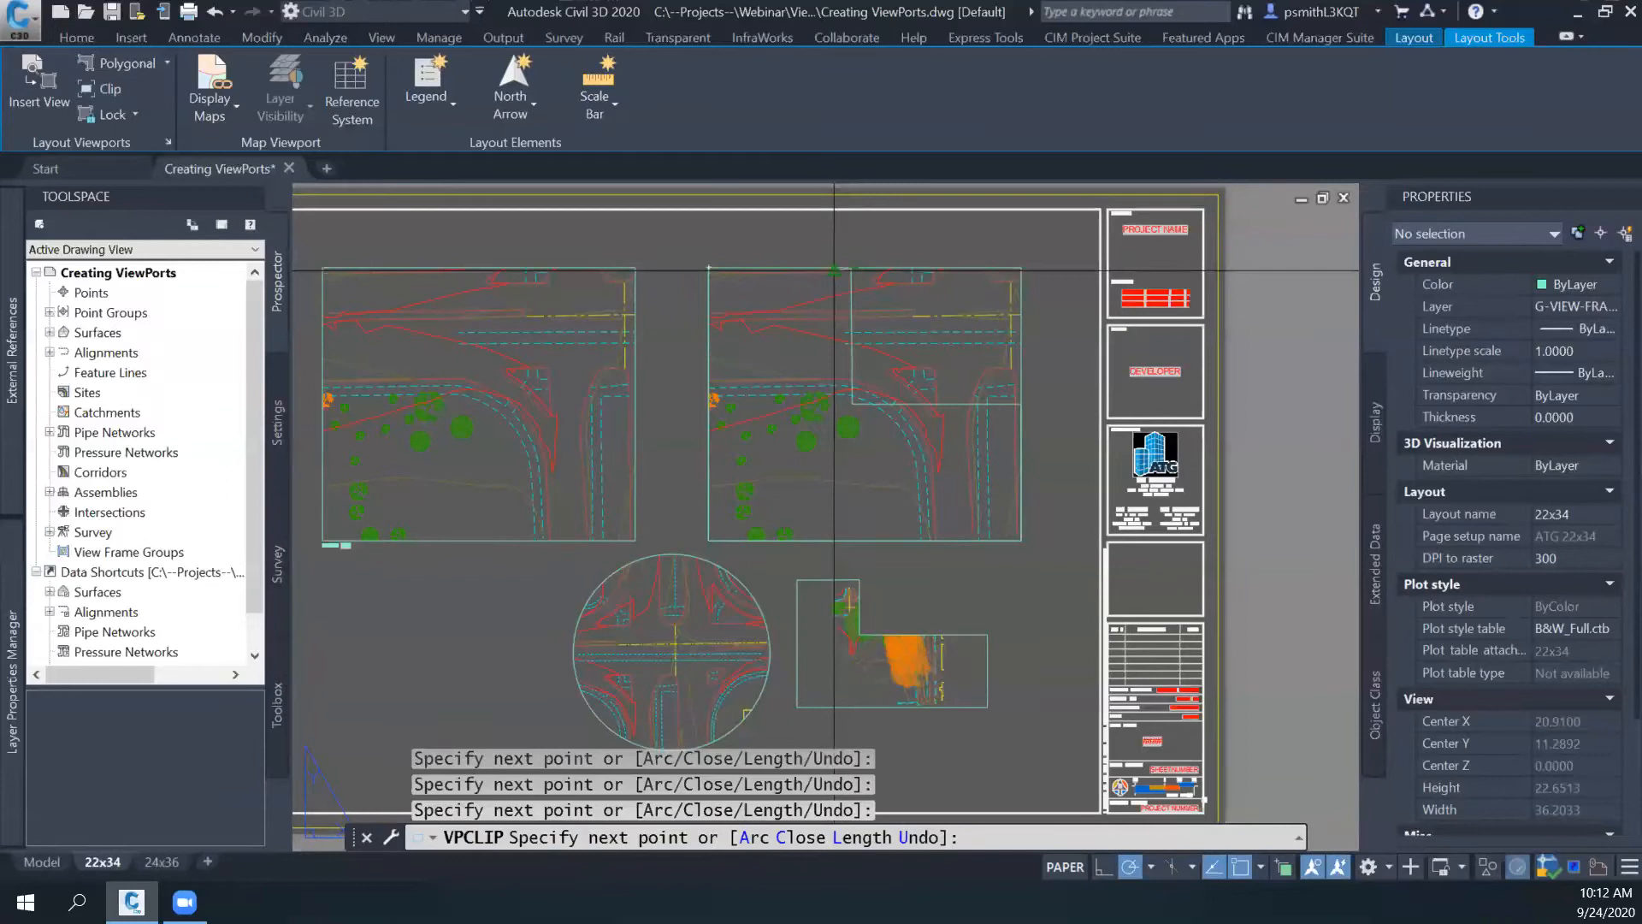
key("Return")
key("Escape")
- Use selection cycling to examine the overlapping objects on the clipped viewport's boundary, and turn selection cycling off again
middle_click_drag(1004, 333, 912, 341)
left_click(1284, 867)
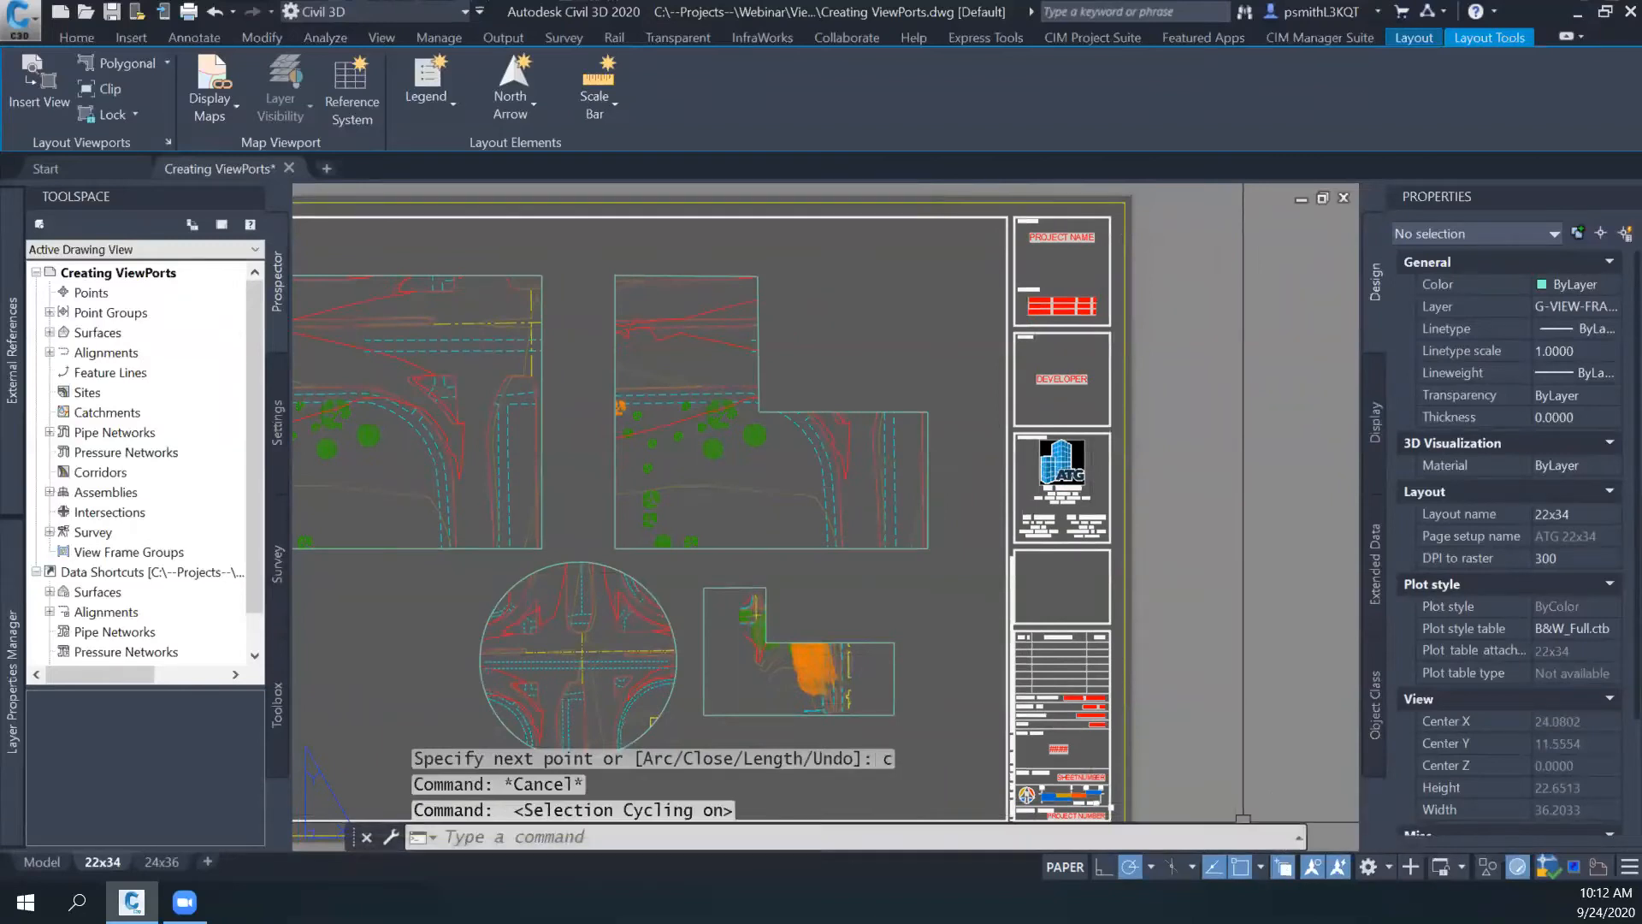
left_click(800, 408)
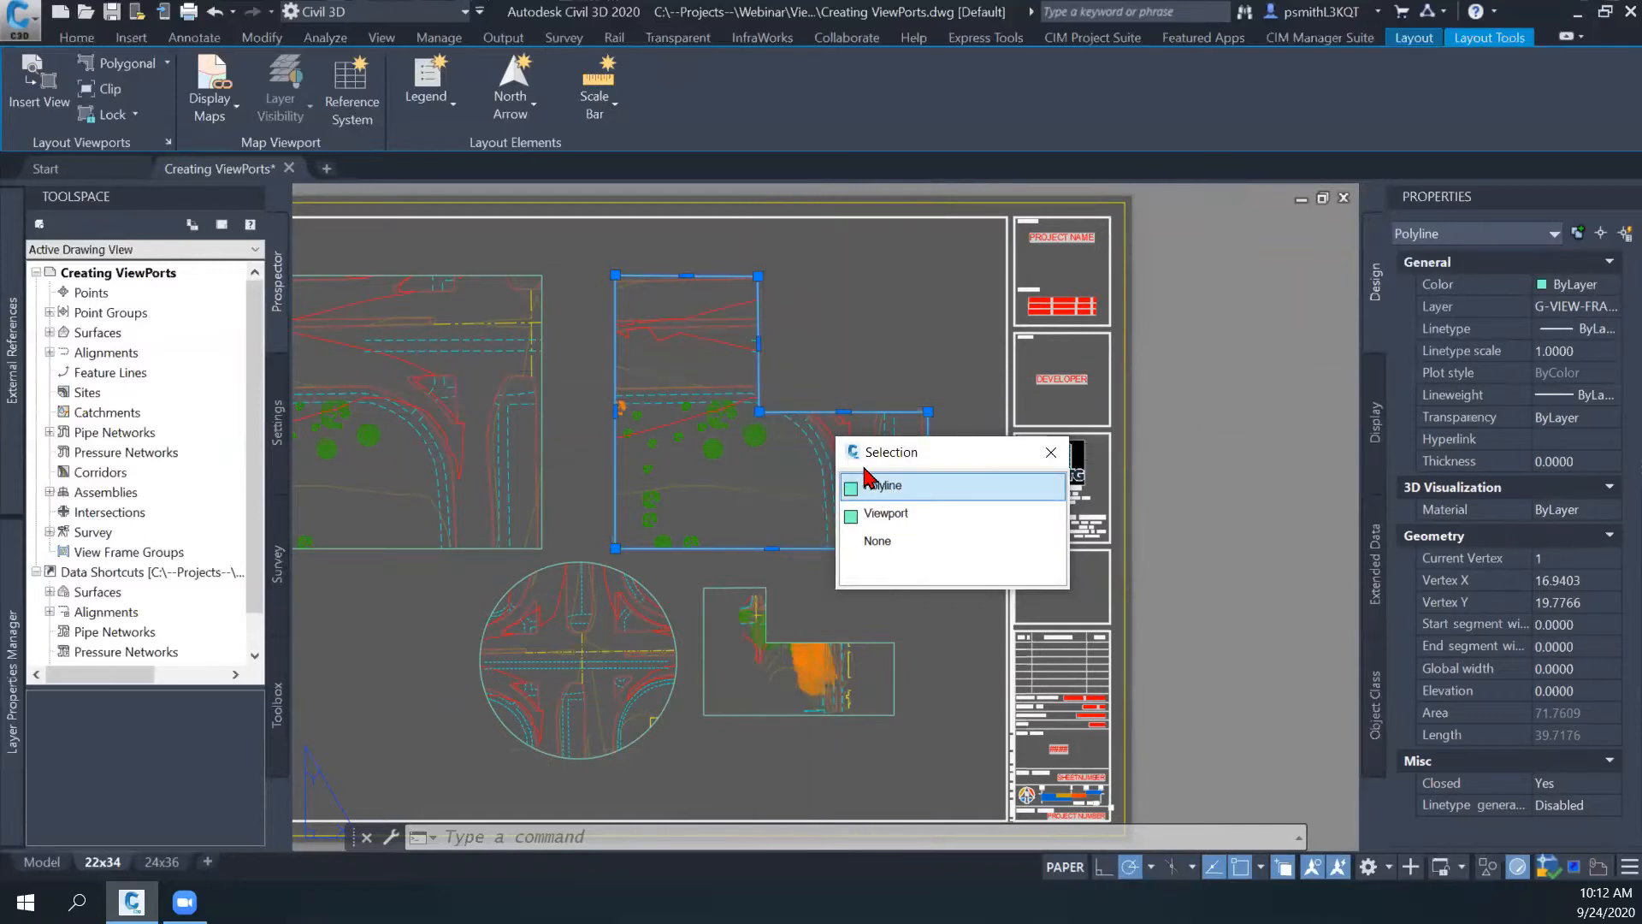
key("Escape")
scroll(839, 372, "up", 3)
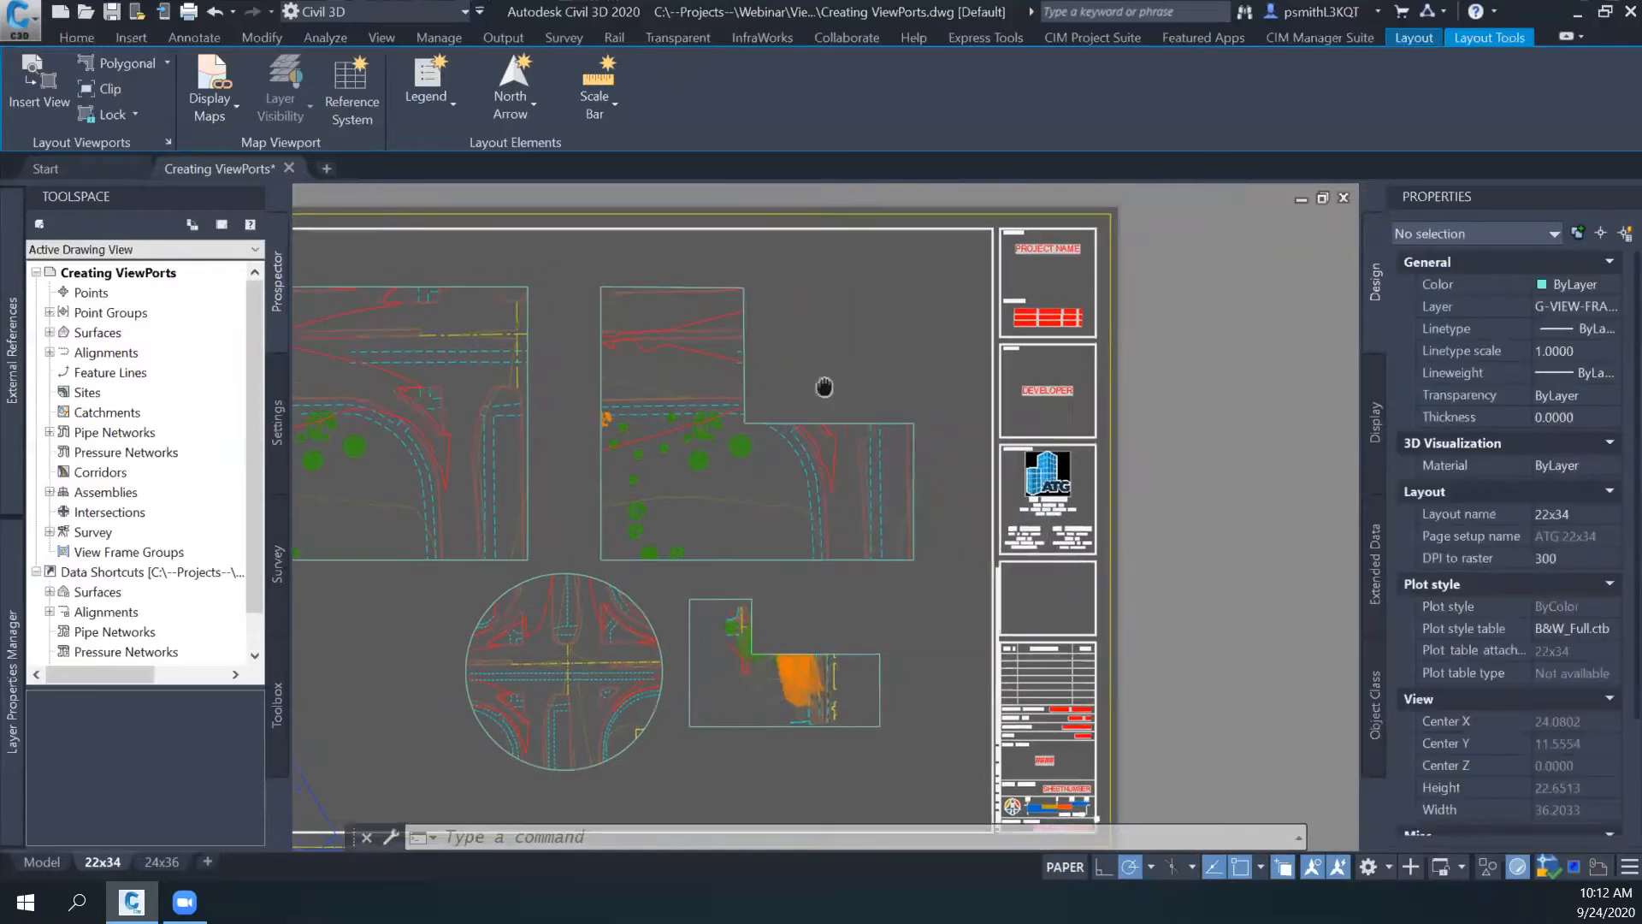
left_click(837, 456)
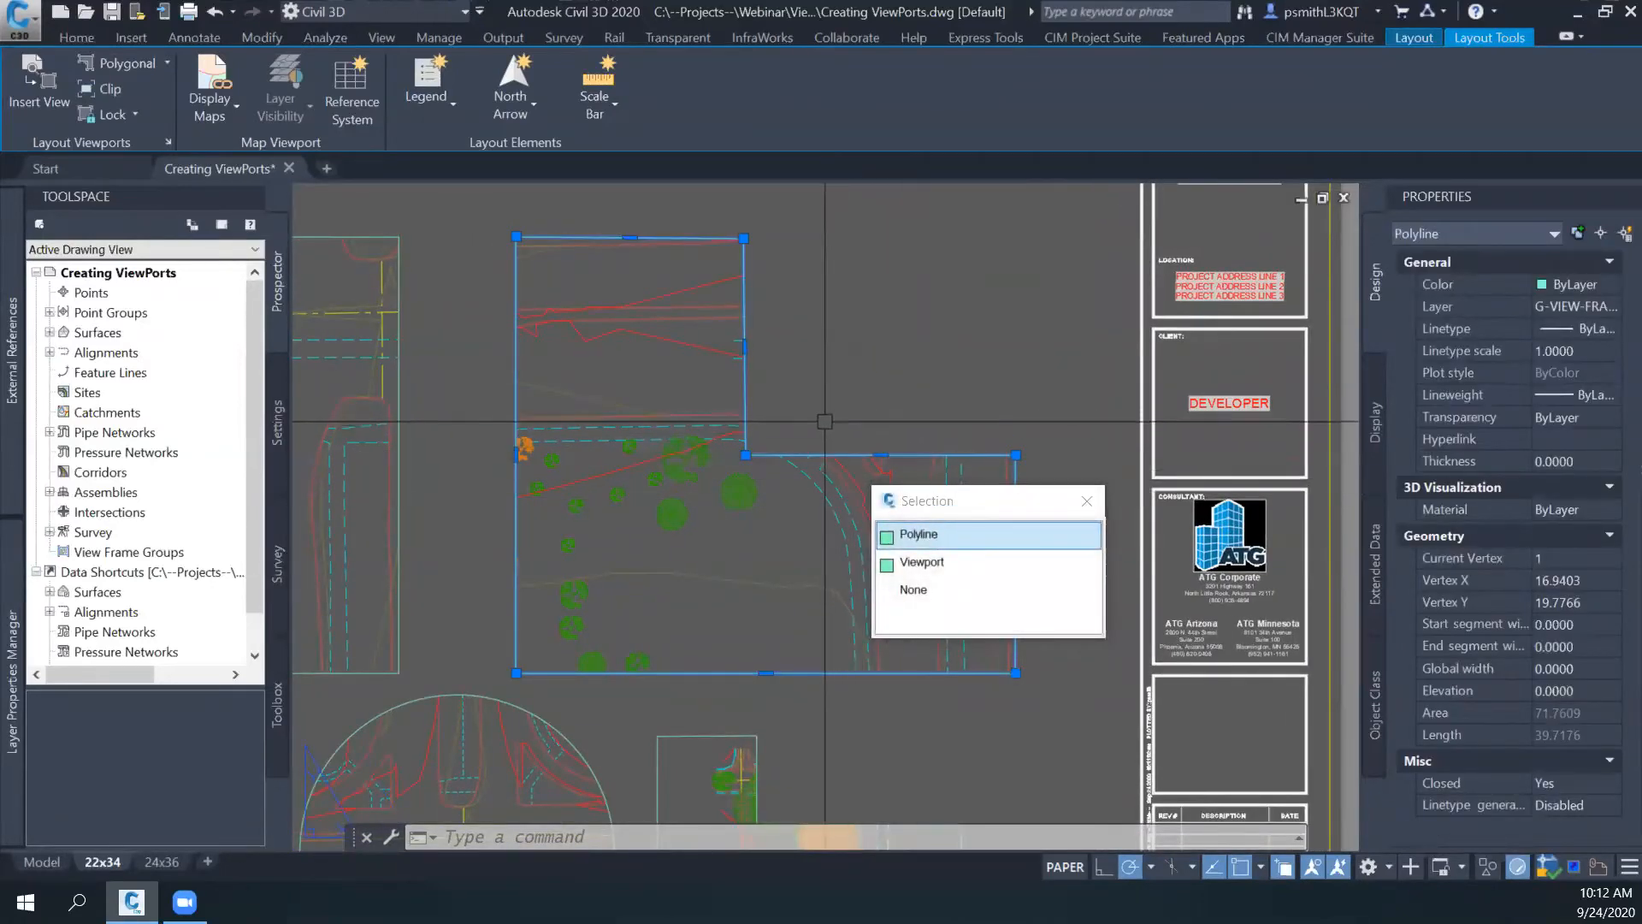
key("Escape")
left_click(760, 457)
key("Escape")
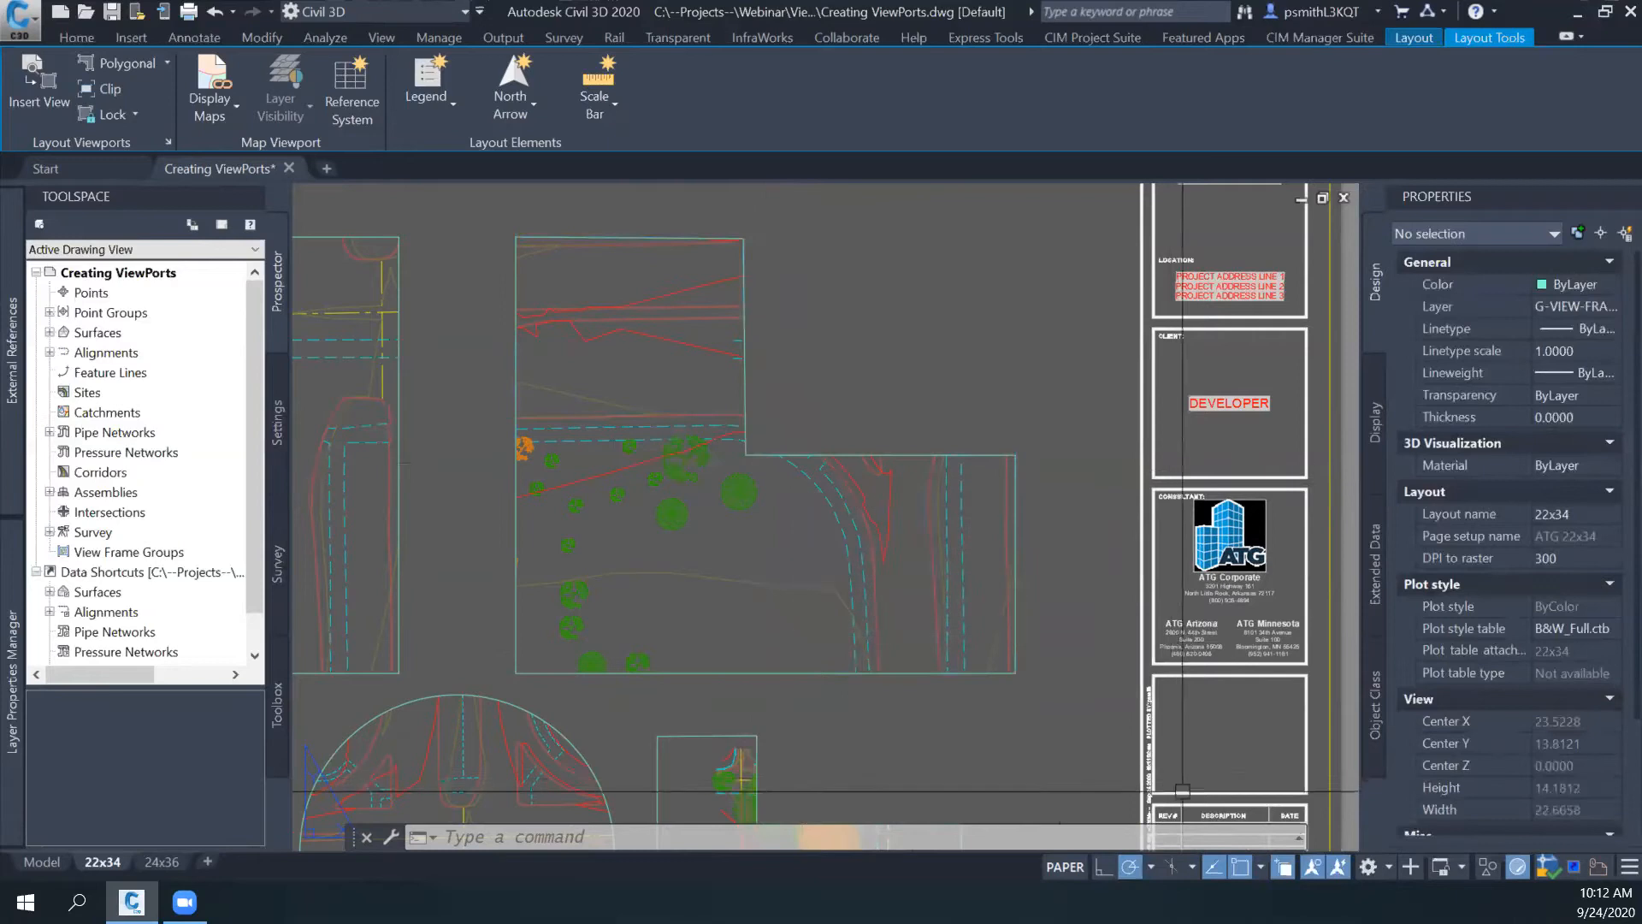
left_click(1287, 871)
- Add a vertex above the middle of the clipped viewport's inner horizontal edge, and remove the upper part's top-right vertex
left_click(517, 359)
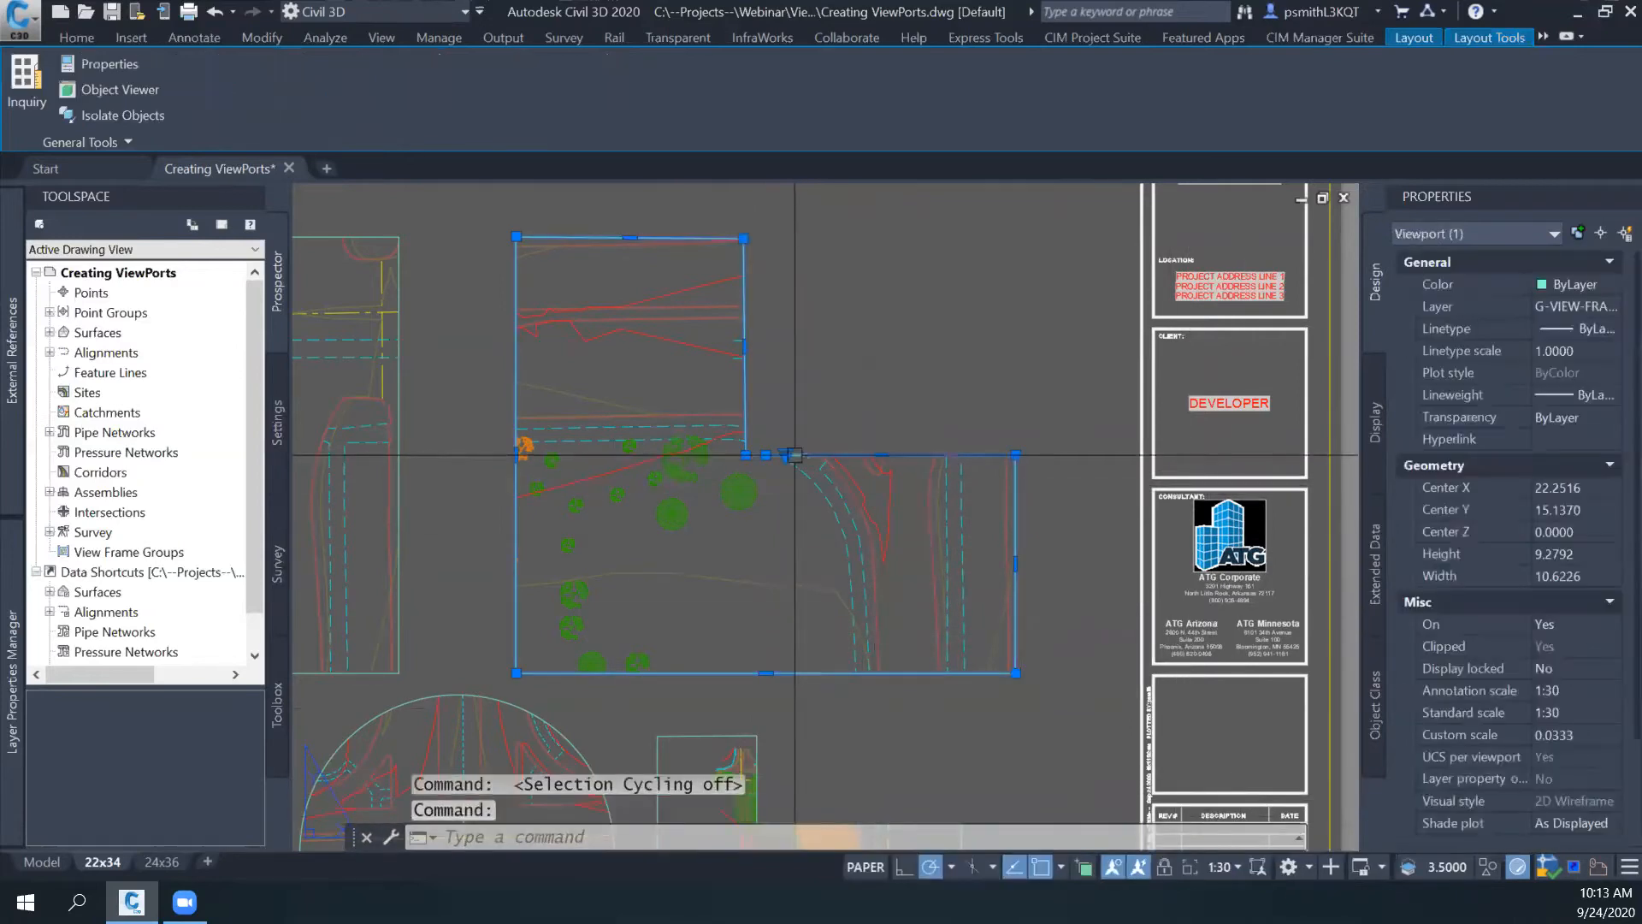
mouse_move(880, 456)
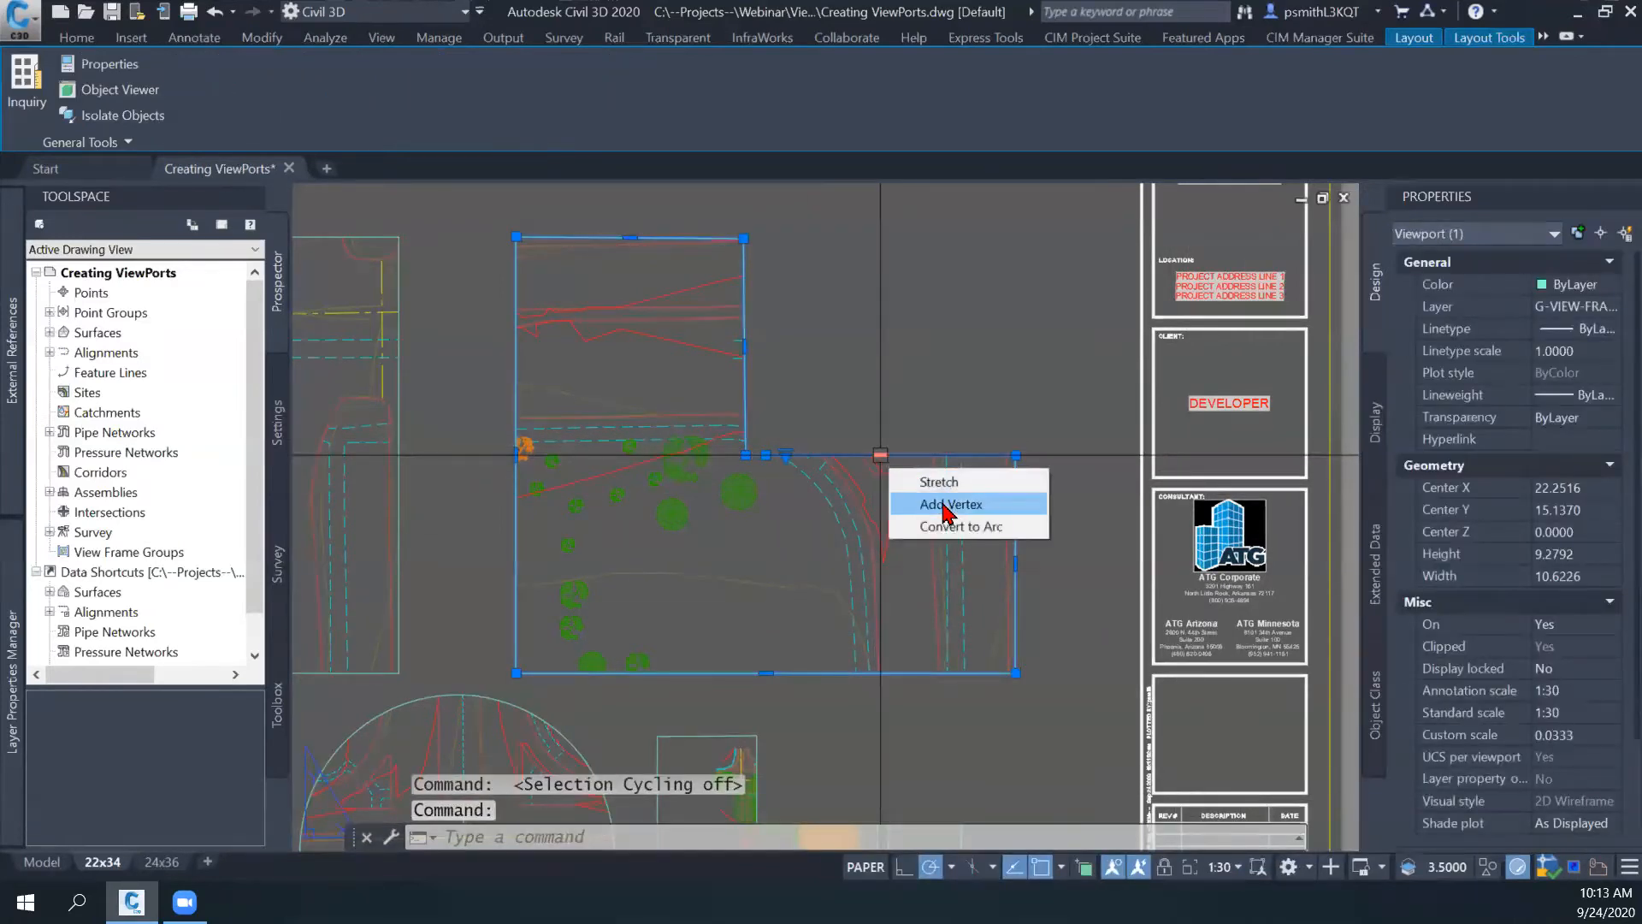
left_click(947, 506)
left_click(873, 396)
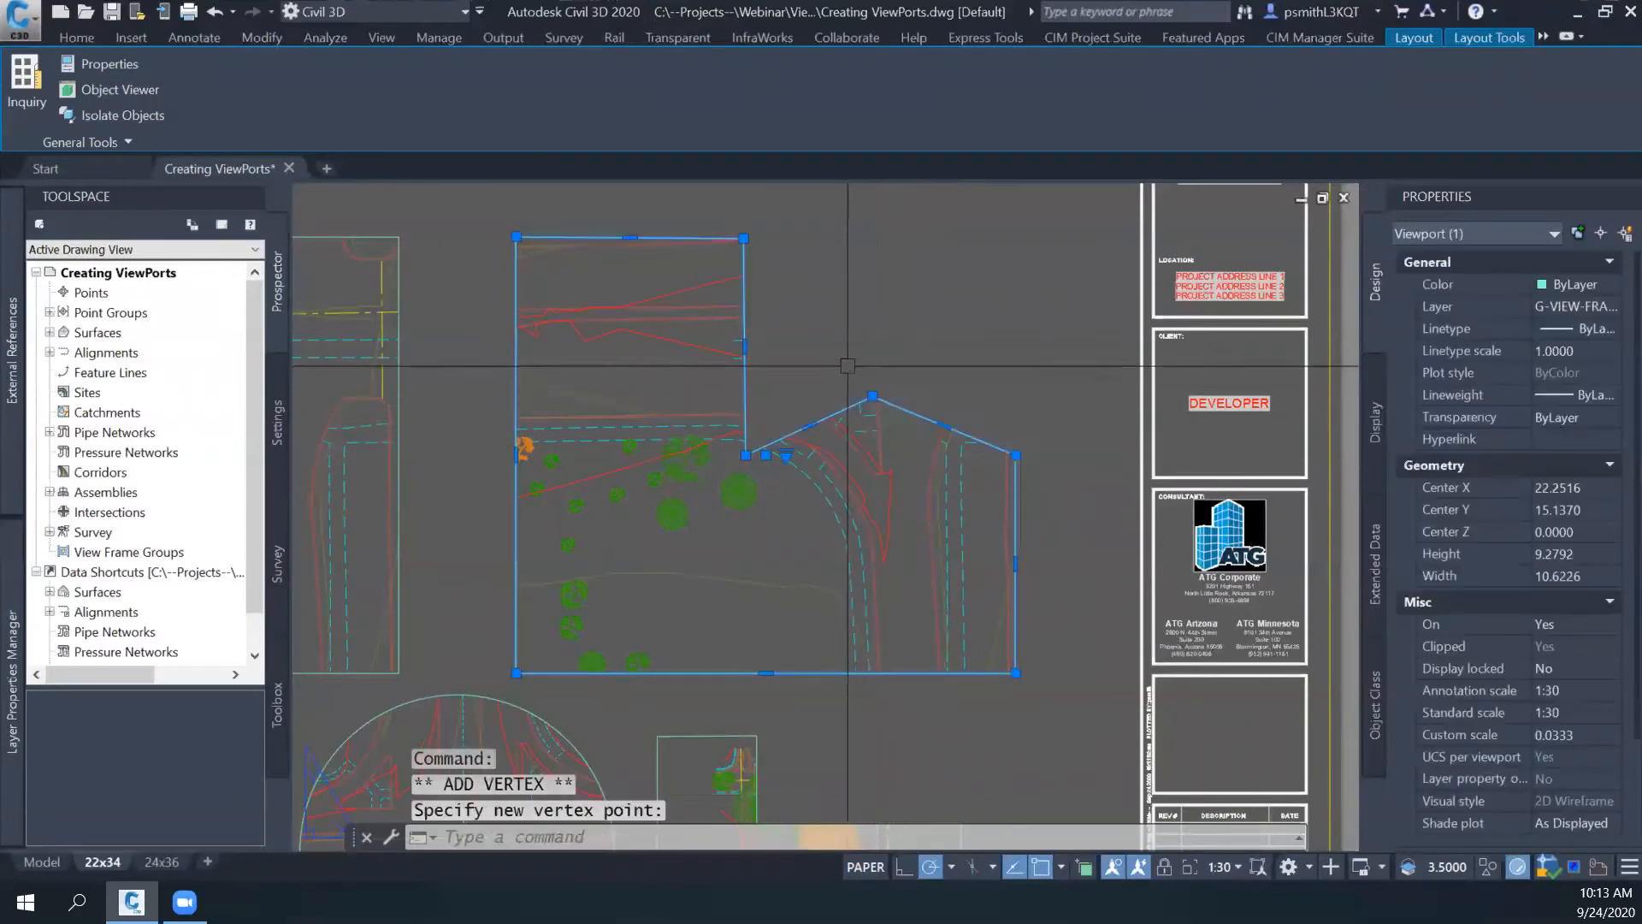
mouse_move(743, 239)
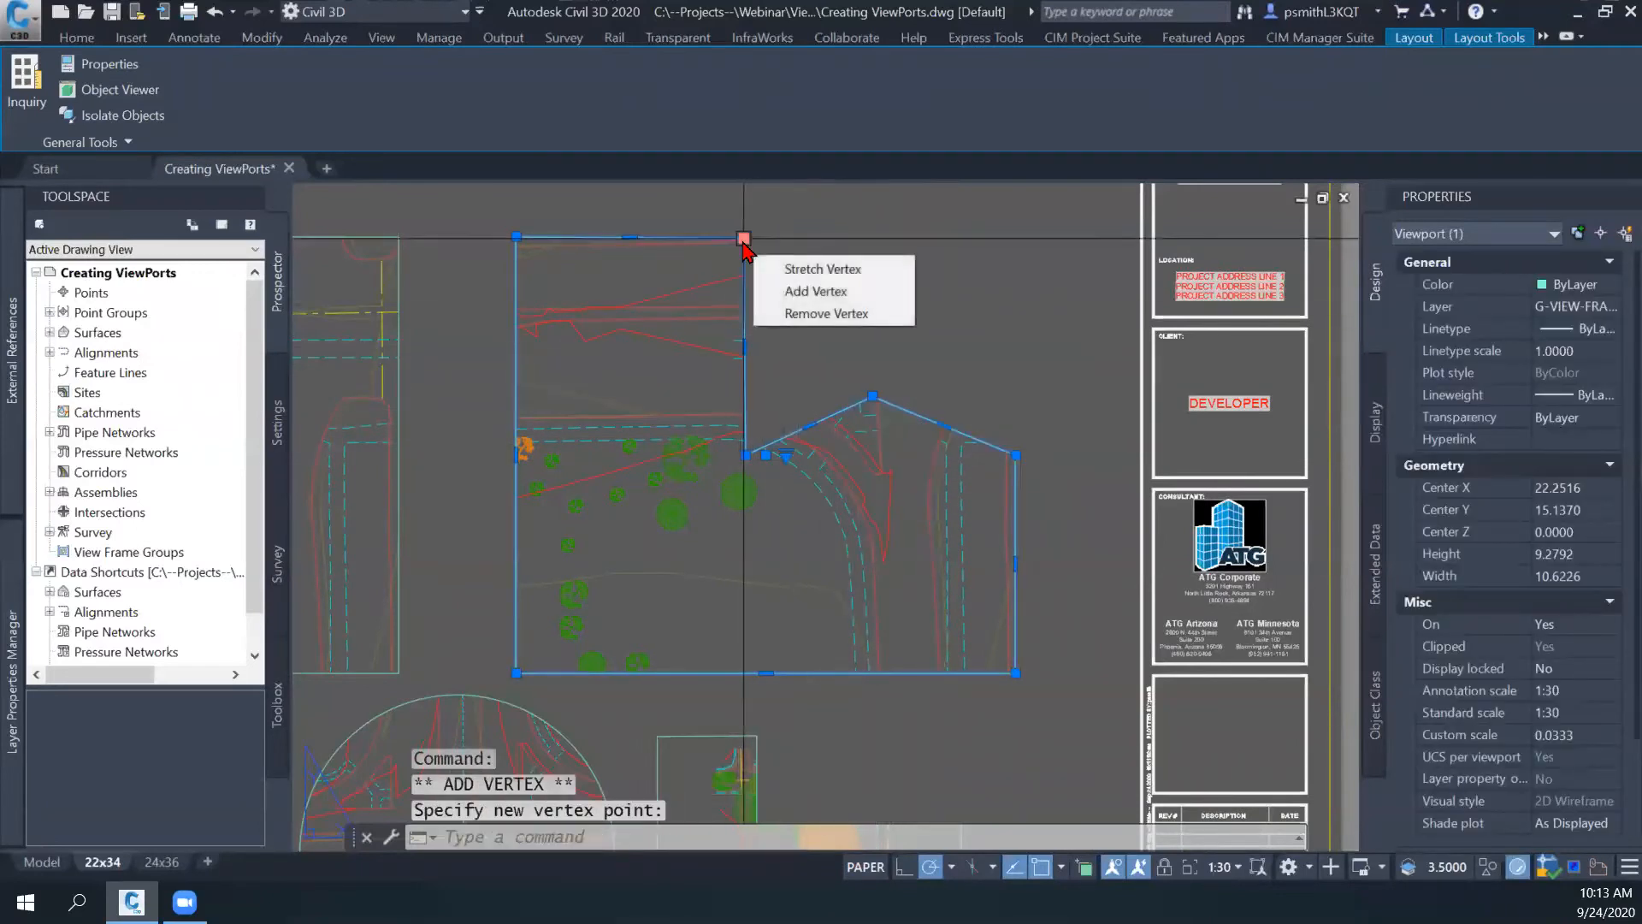
left_click(804, 313)
- Convert the clipped viewport's long diagonal edge to an outward-bulging arc and clear the selection
middle_click_drag(767, 344, 830, 384)
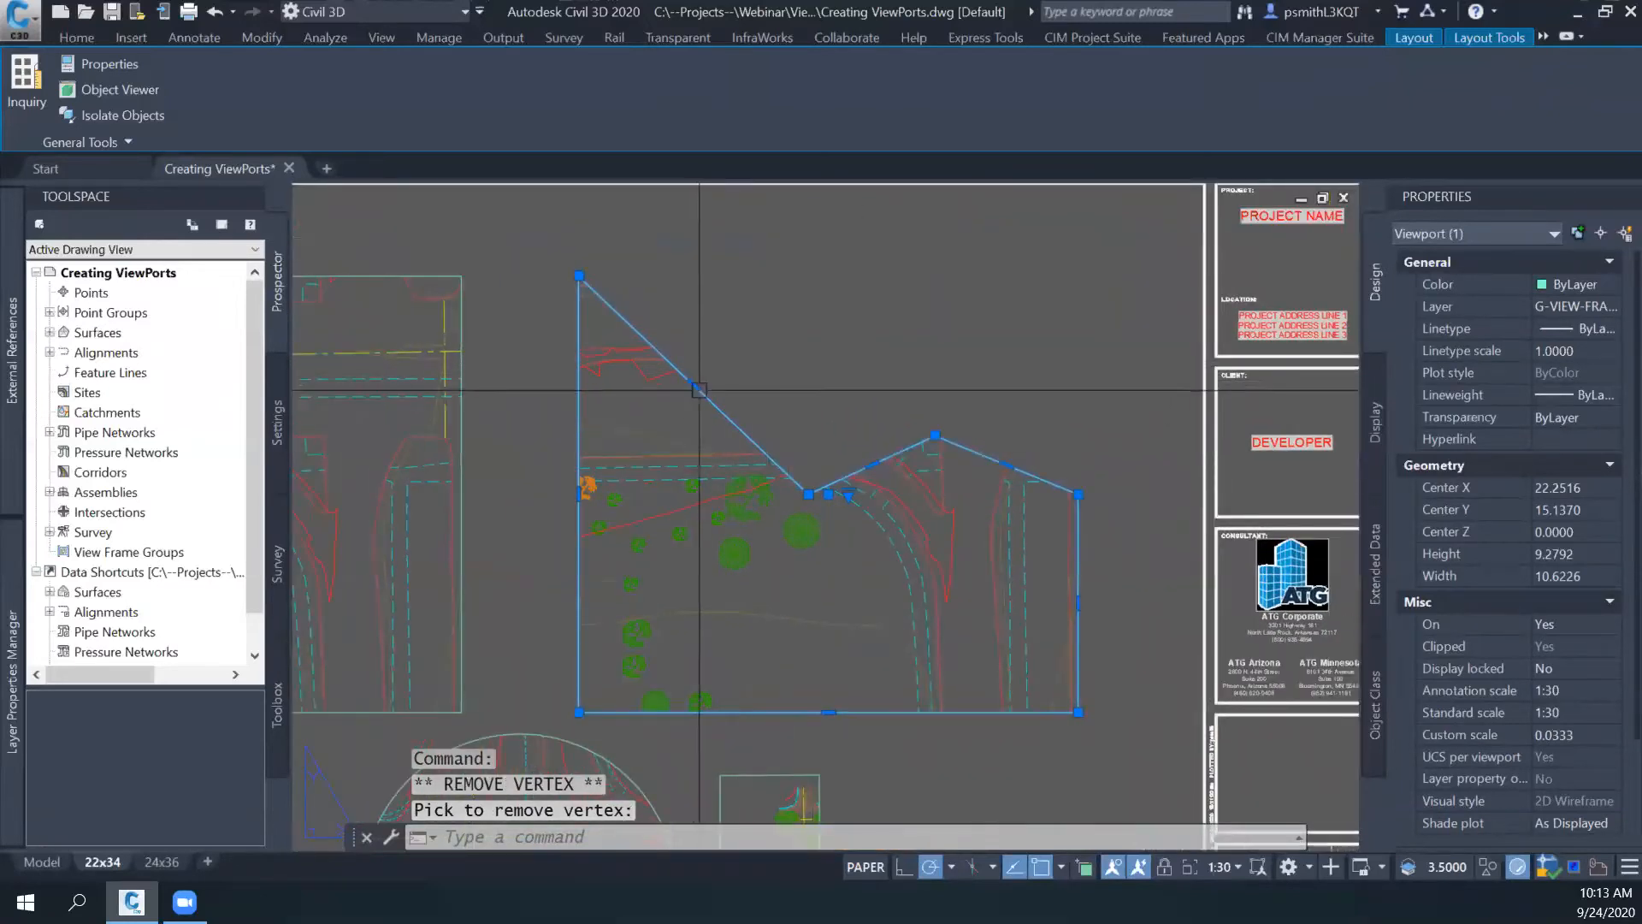
left_click(774, 459)
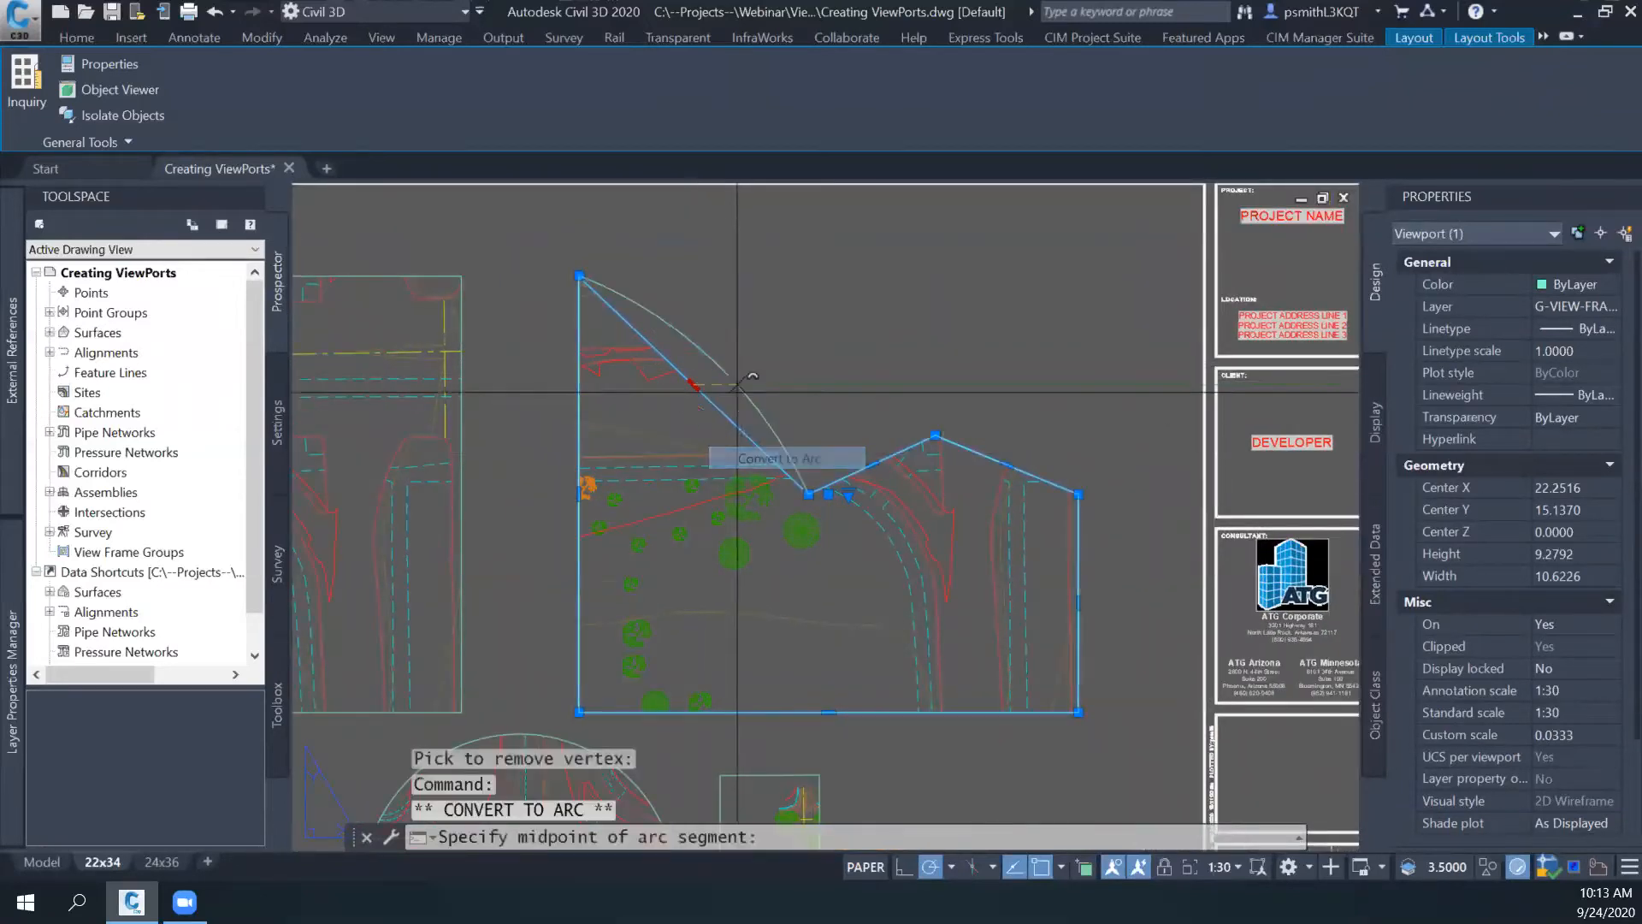
left_click(778, 321)
key("Escape")
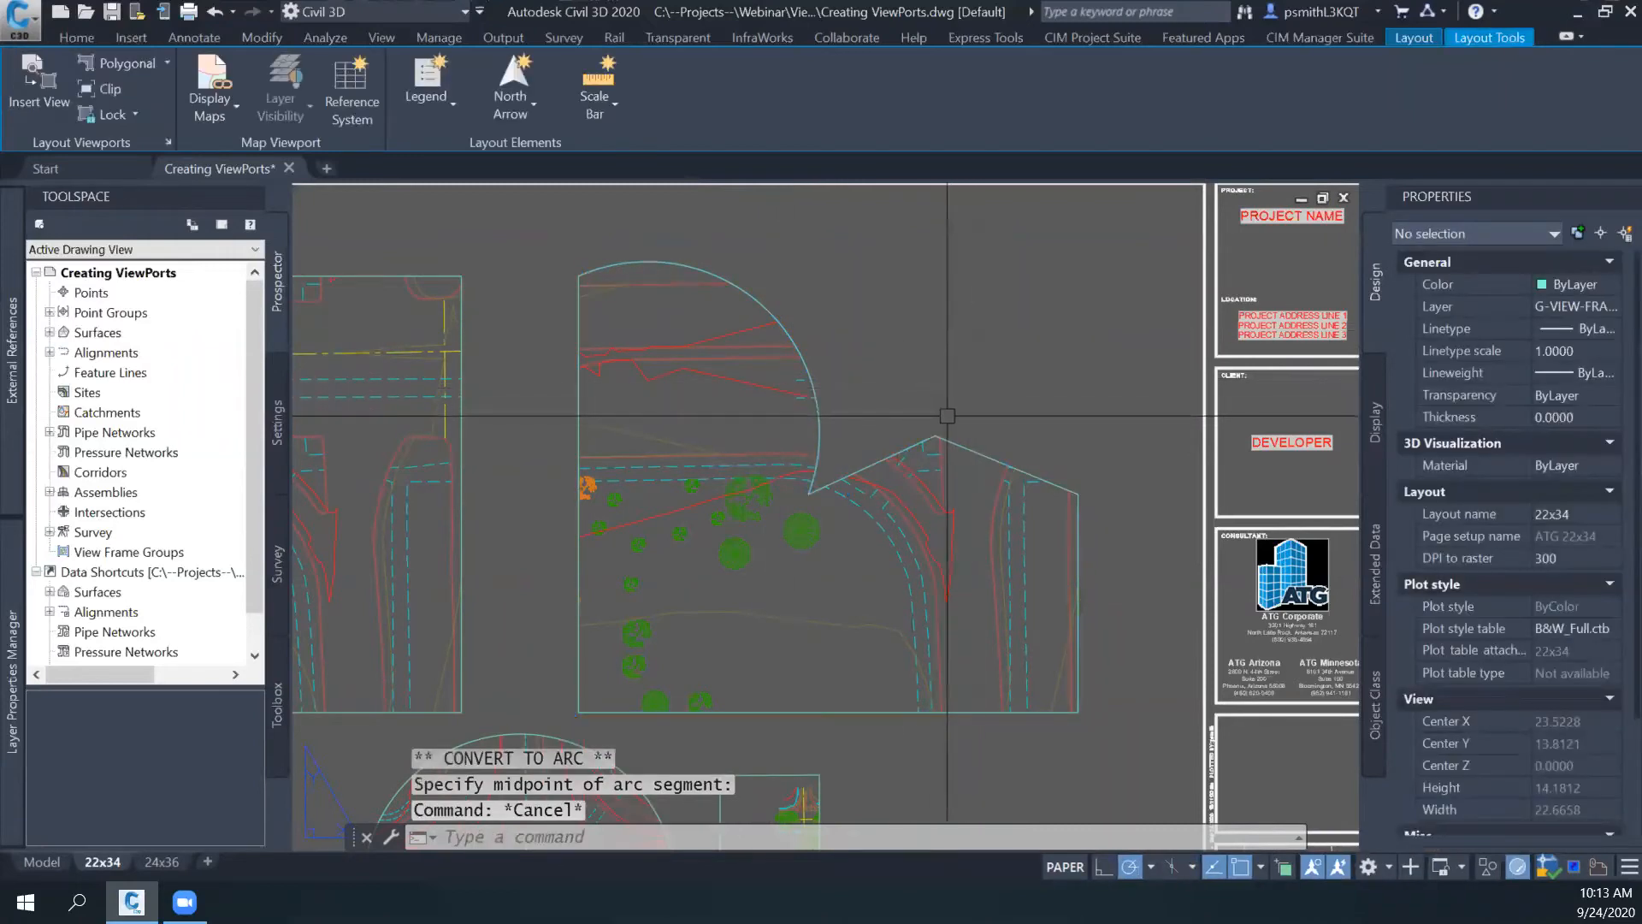
- Delete the clipping boundary of the reshaped right viewport with Viewport Clip, restoring its full rectangular frame
middle_click_drag(923, 405, 943, 460)
middle_click_drag(796, 332, 844, 308)
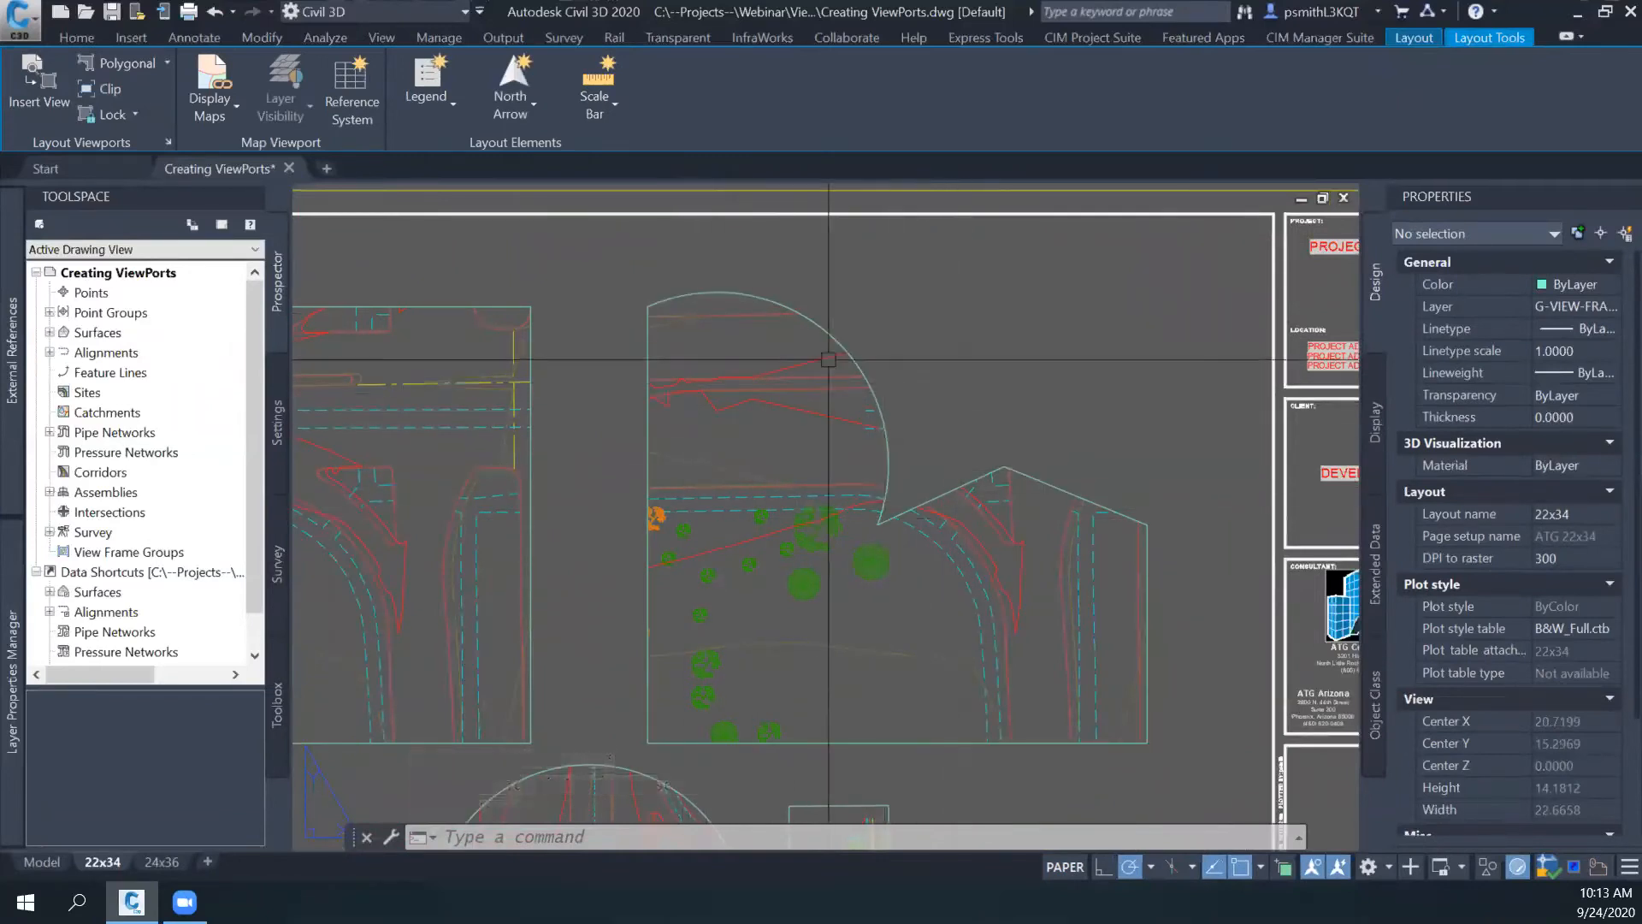
middle_click_drag(911, 466, 906, 389)
middle_click_drag(869, 328, 993, 384)
left_click(835, 392)
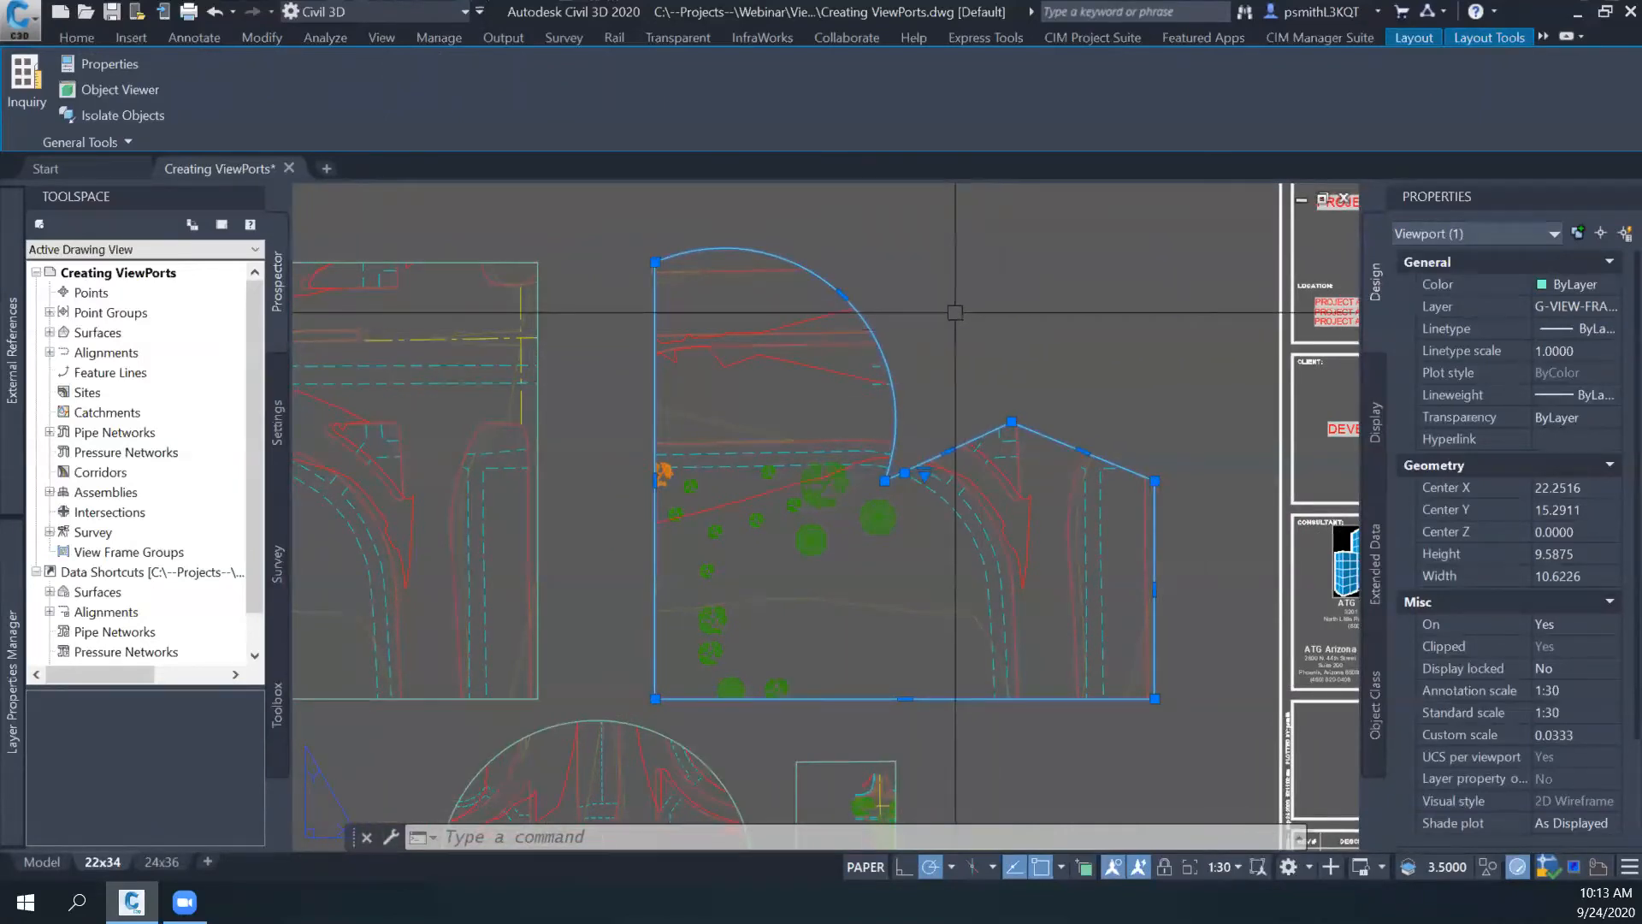
middle_click_drag(934, 406, 837, 411)
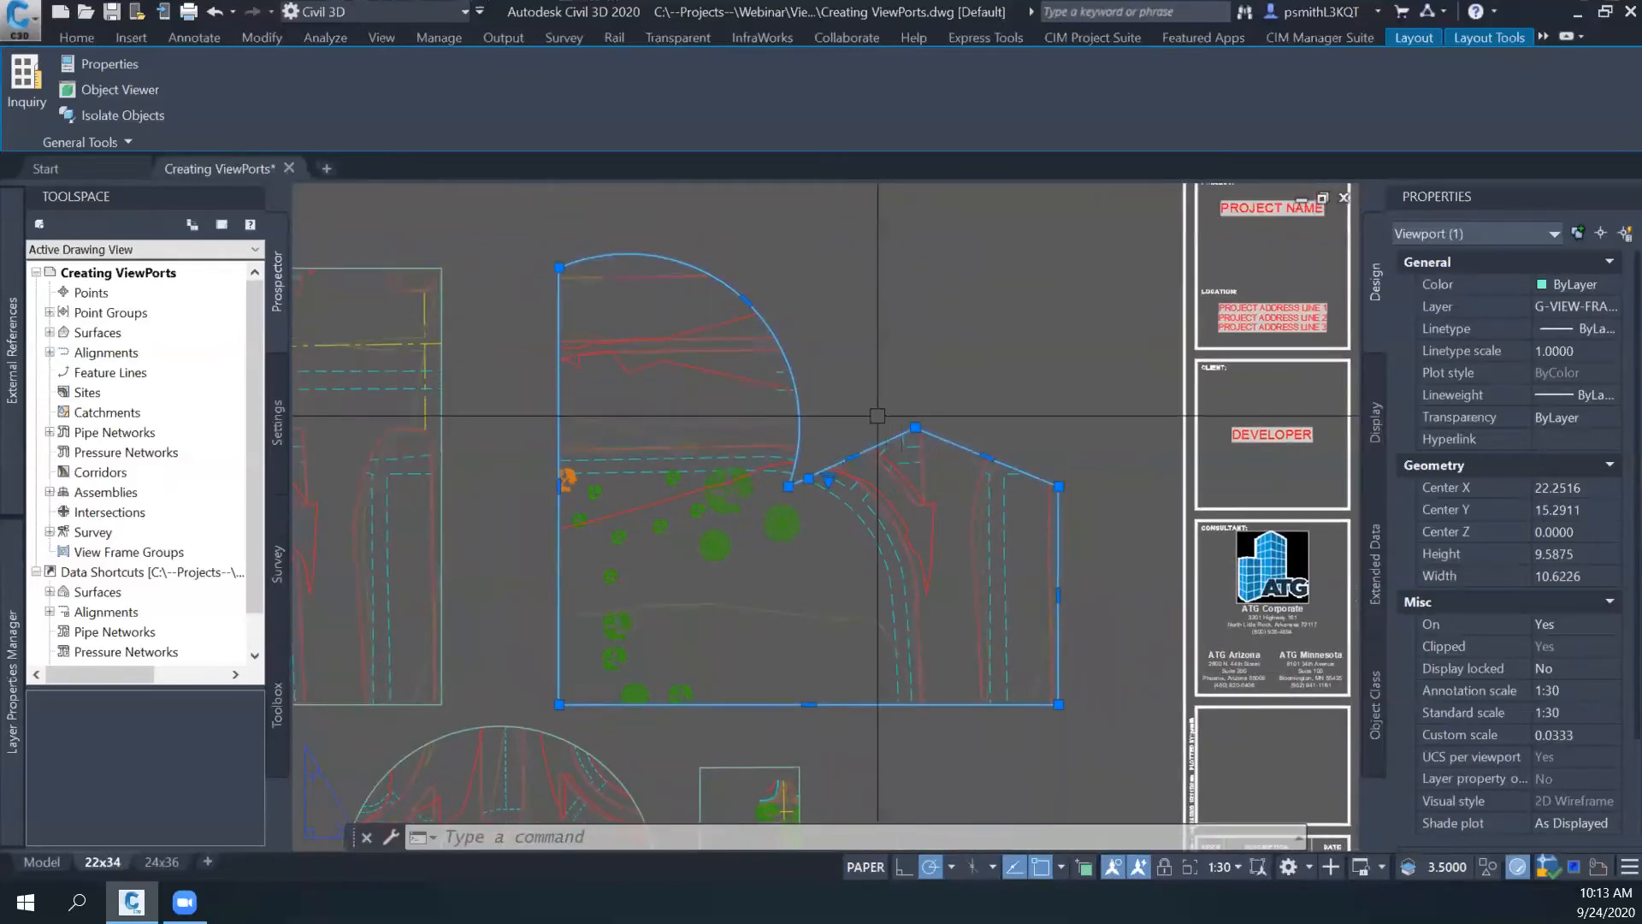
right_click(794, 428)
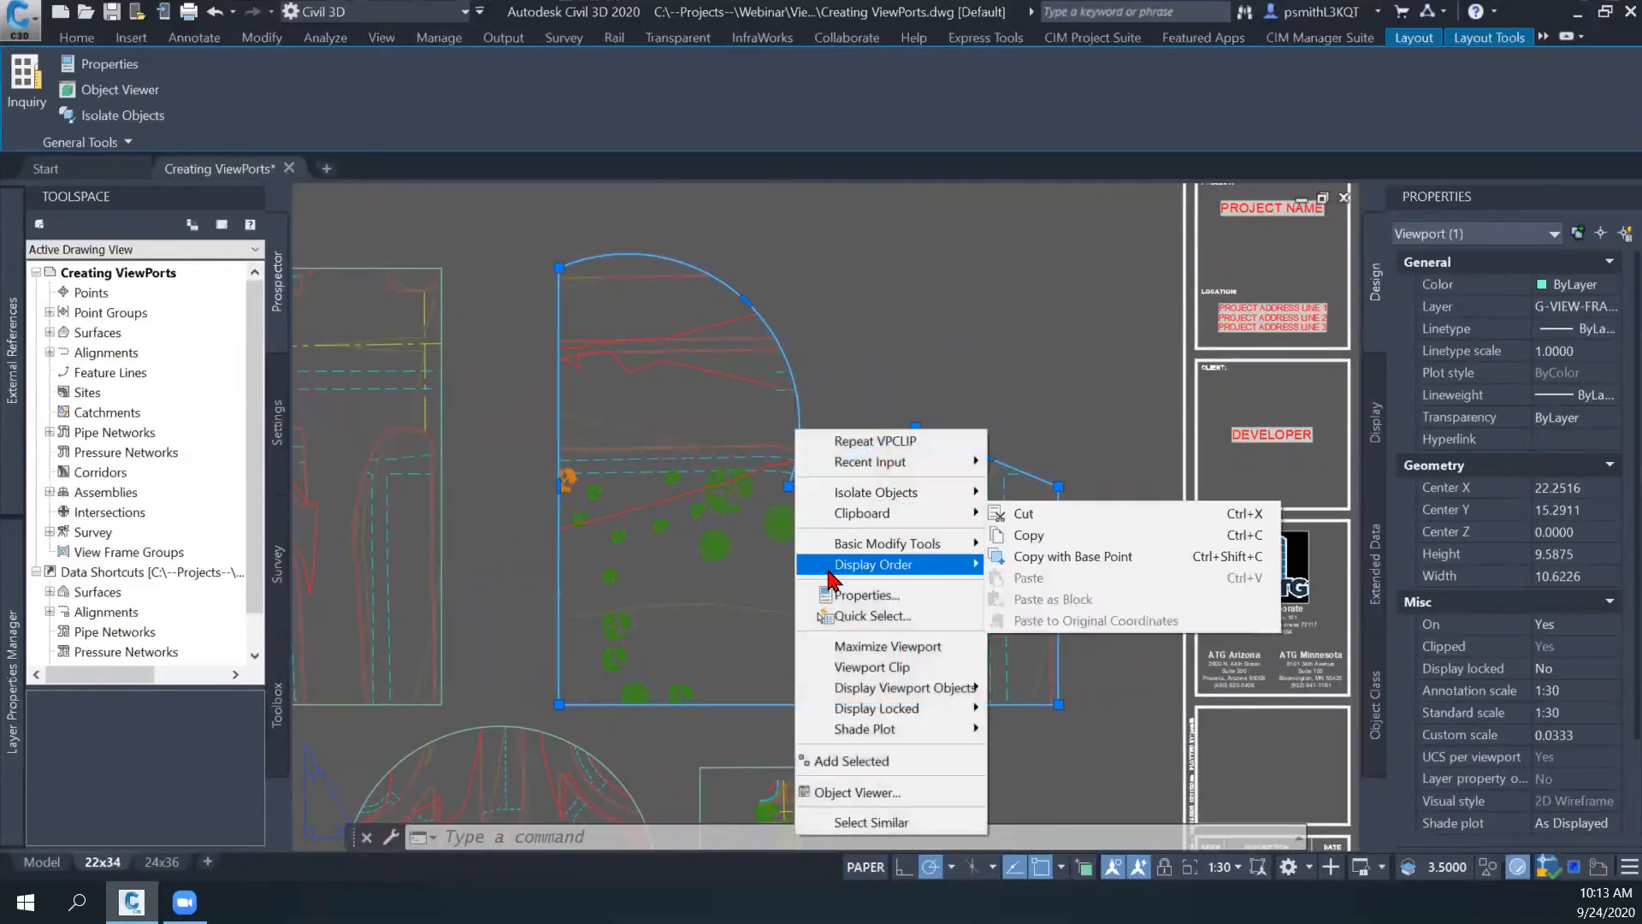
mouse_move(828, 689)
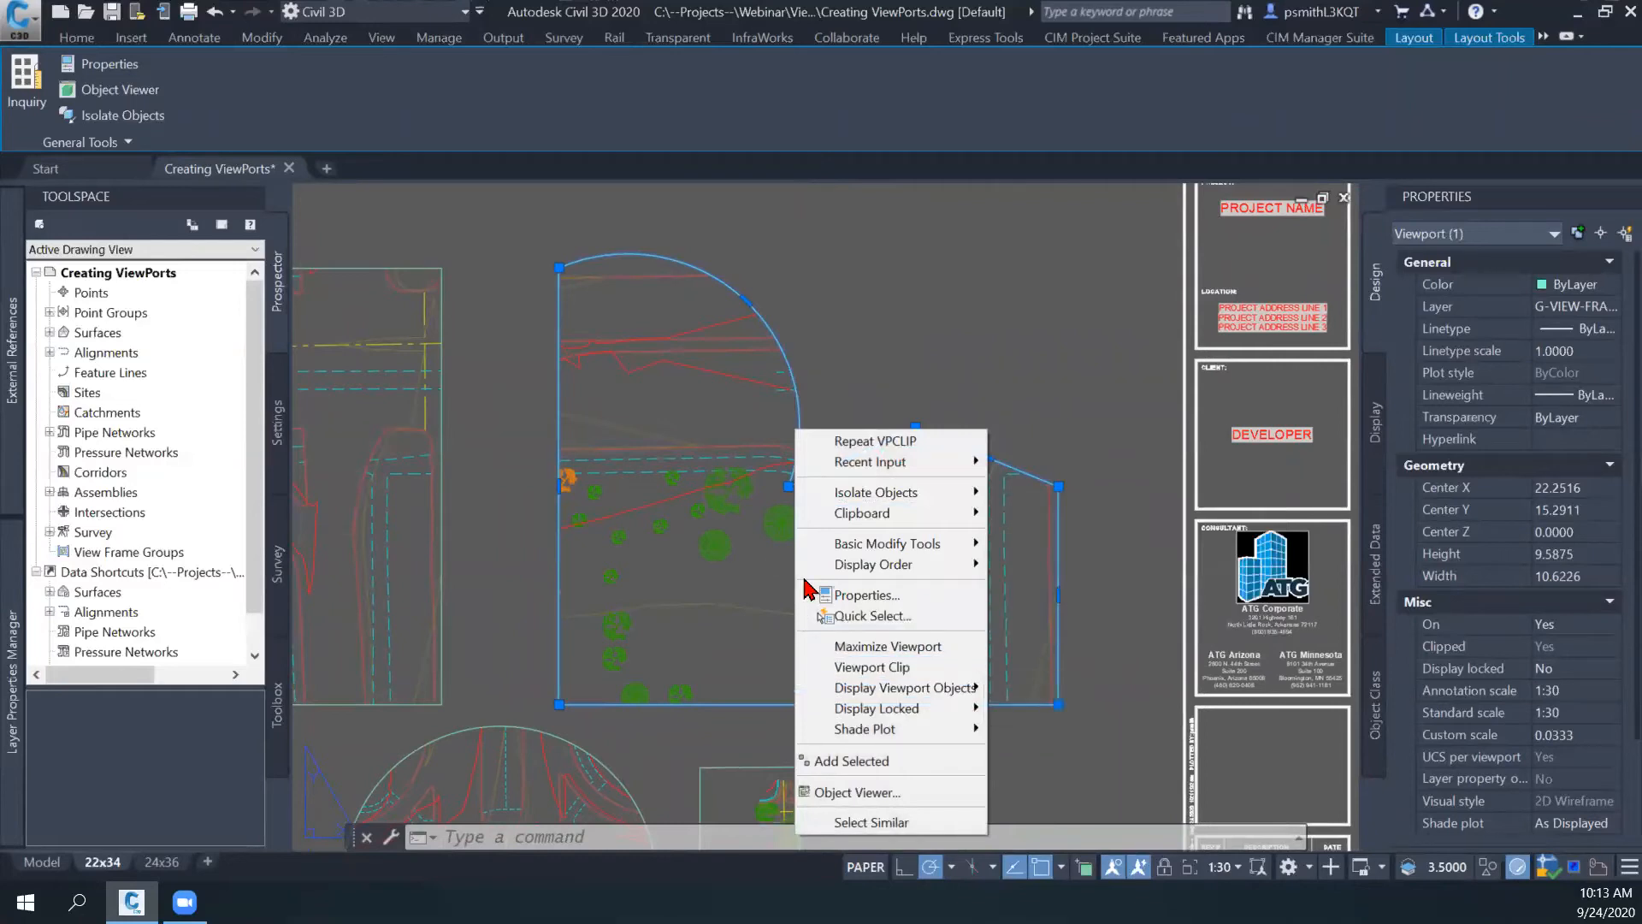
left_click(881, 668)
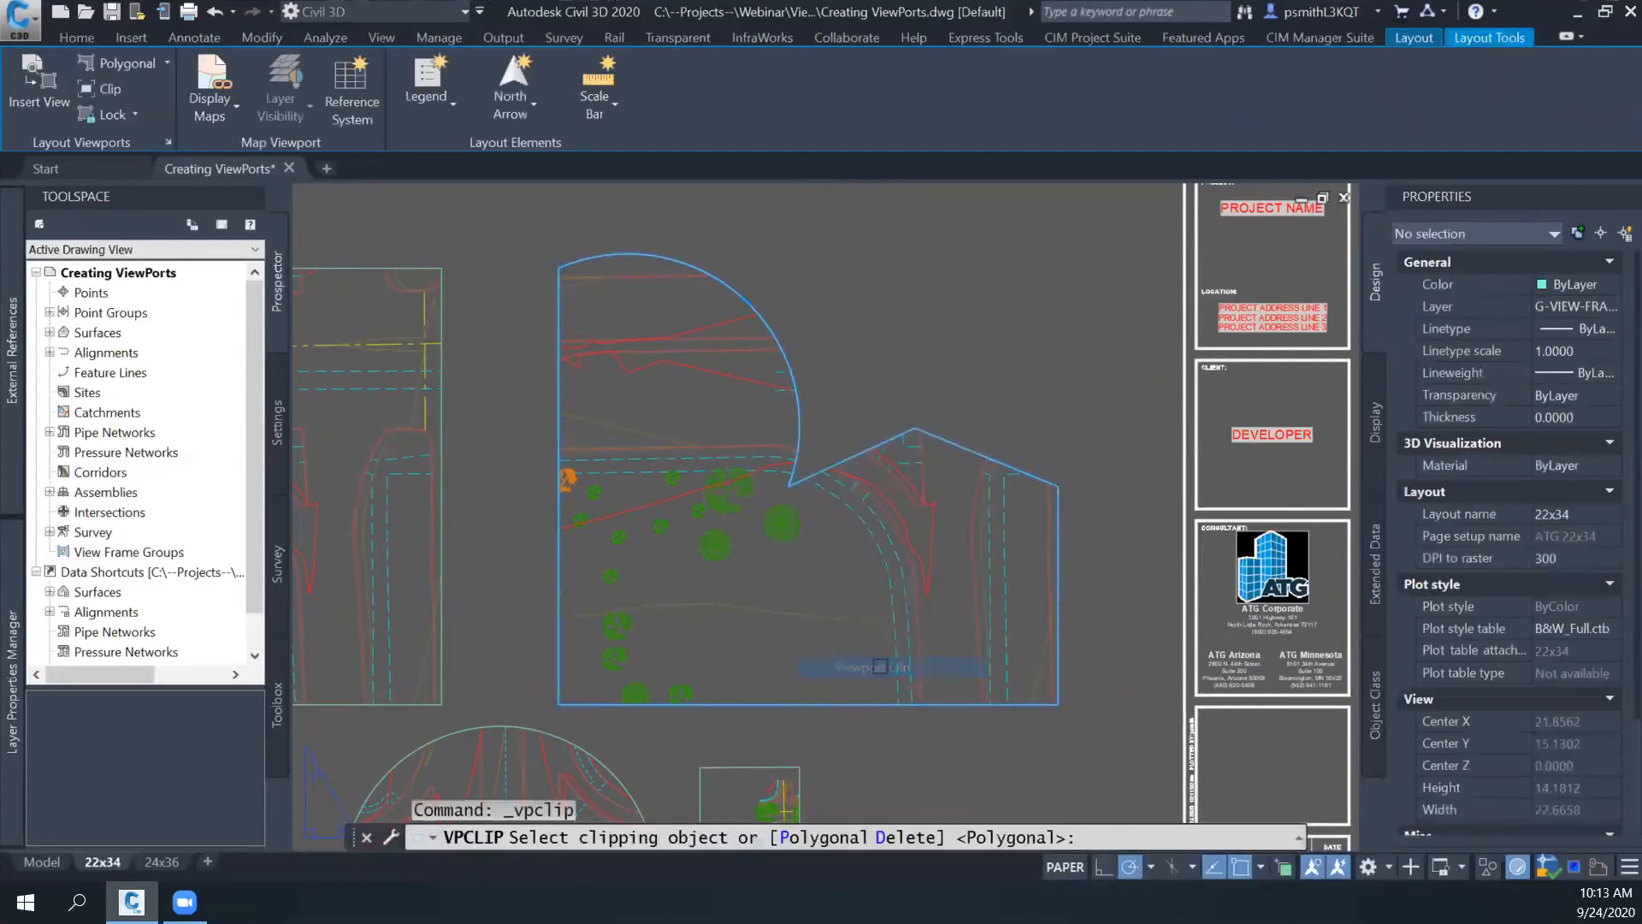
left_click(896, 838)
key("Escape")
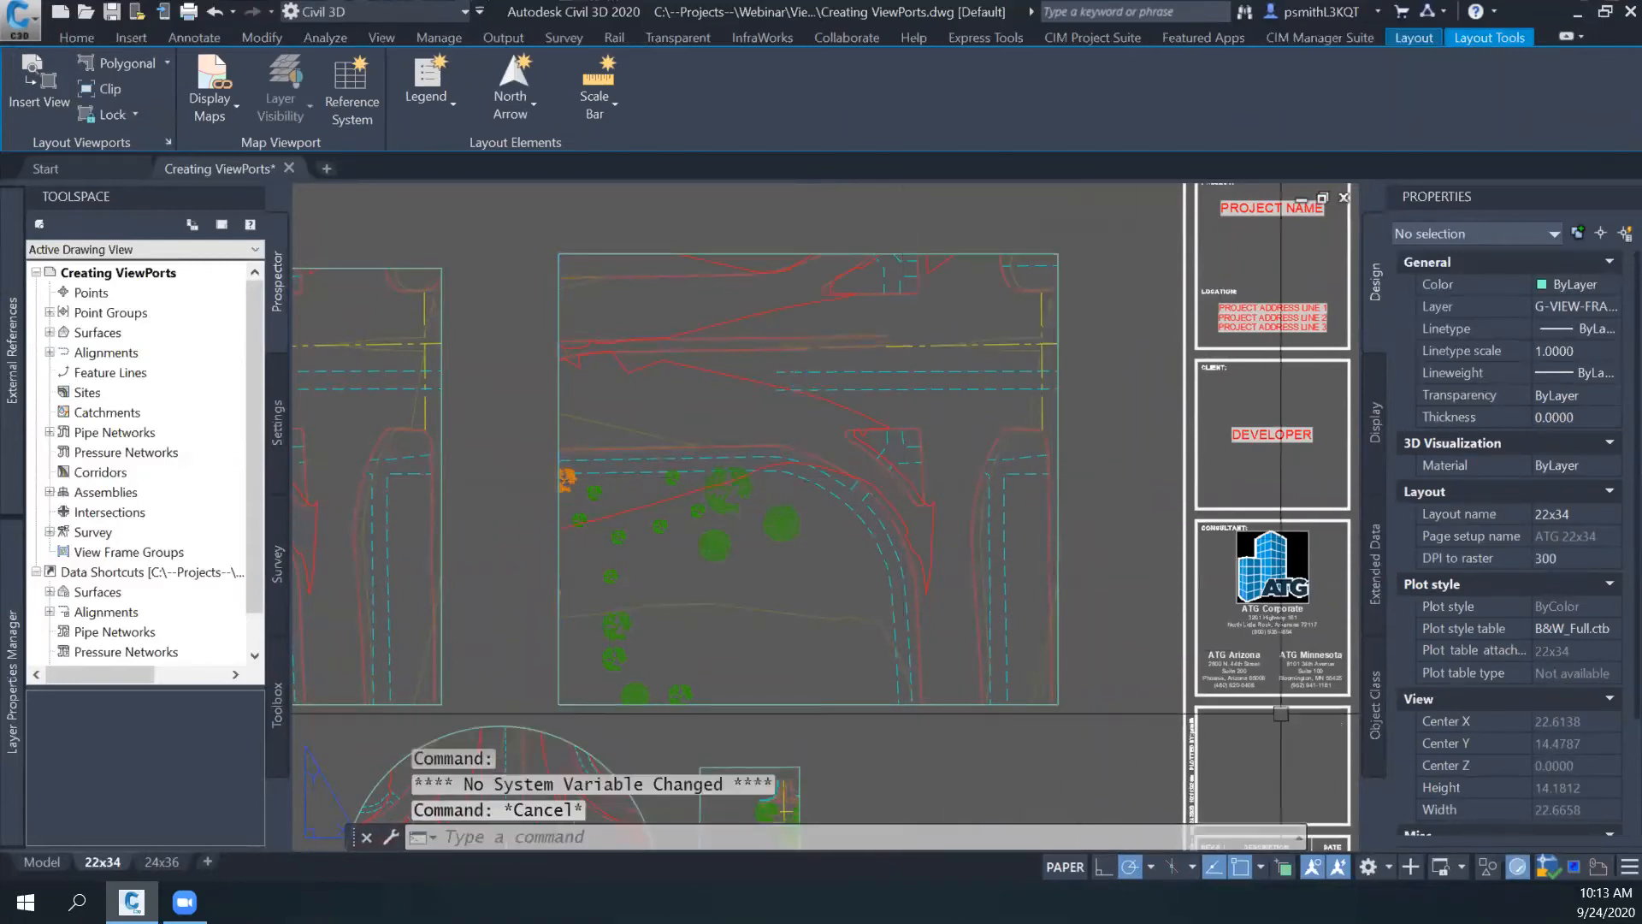
- Turn on selection cycling and check the right edge of the restored rectangular viewport for overlapping objects
key("ctrl+w")
left_click(1056, 471)
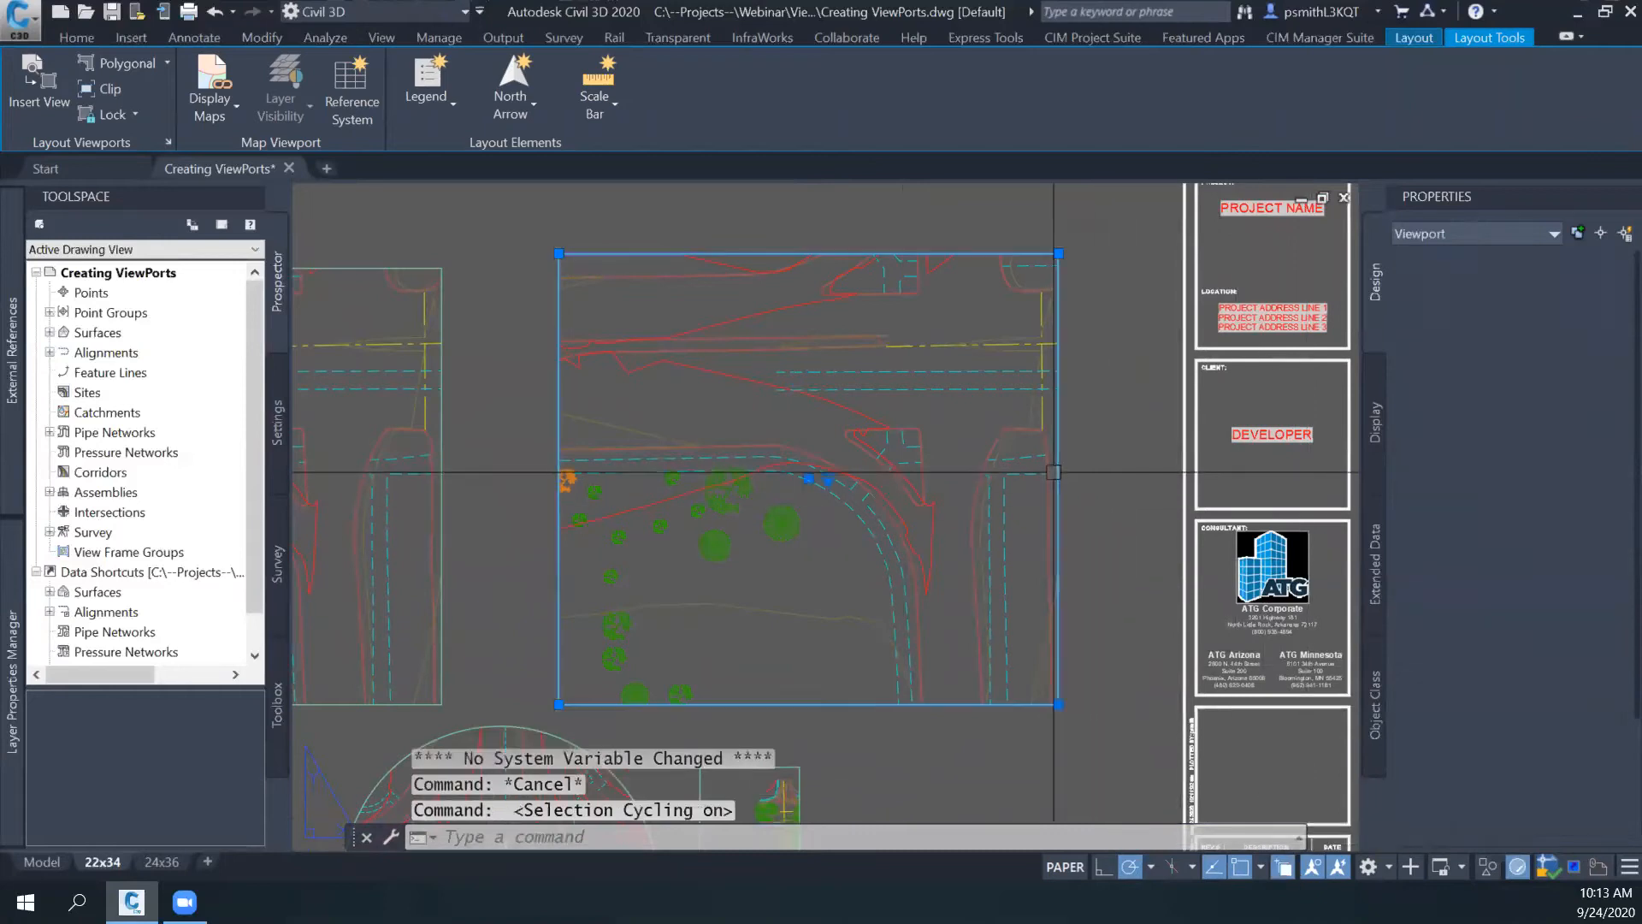
key("Escape")
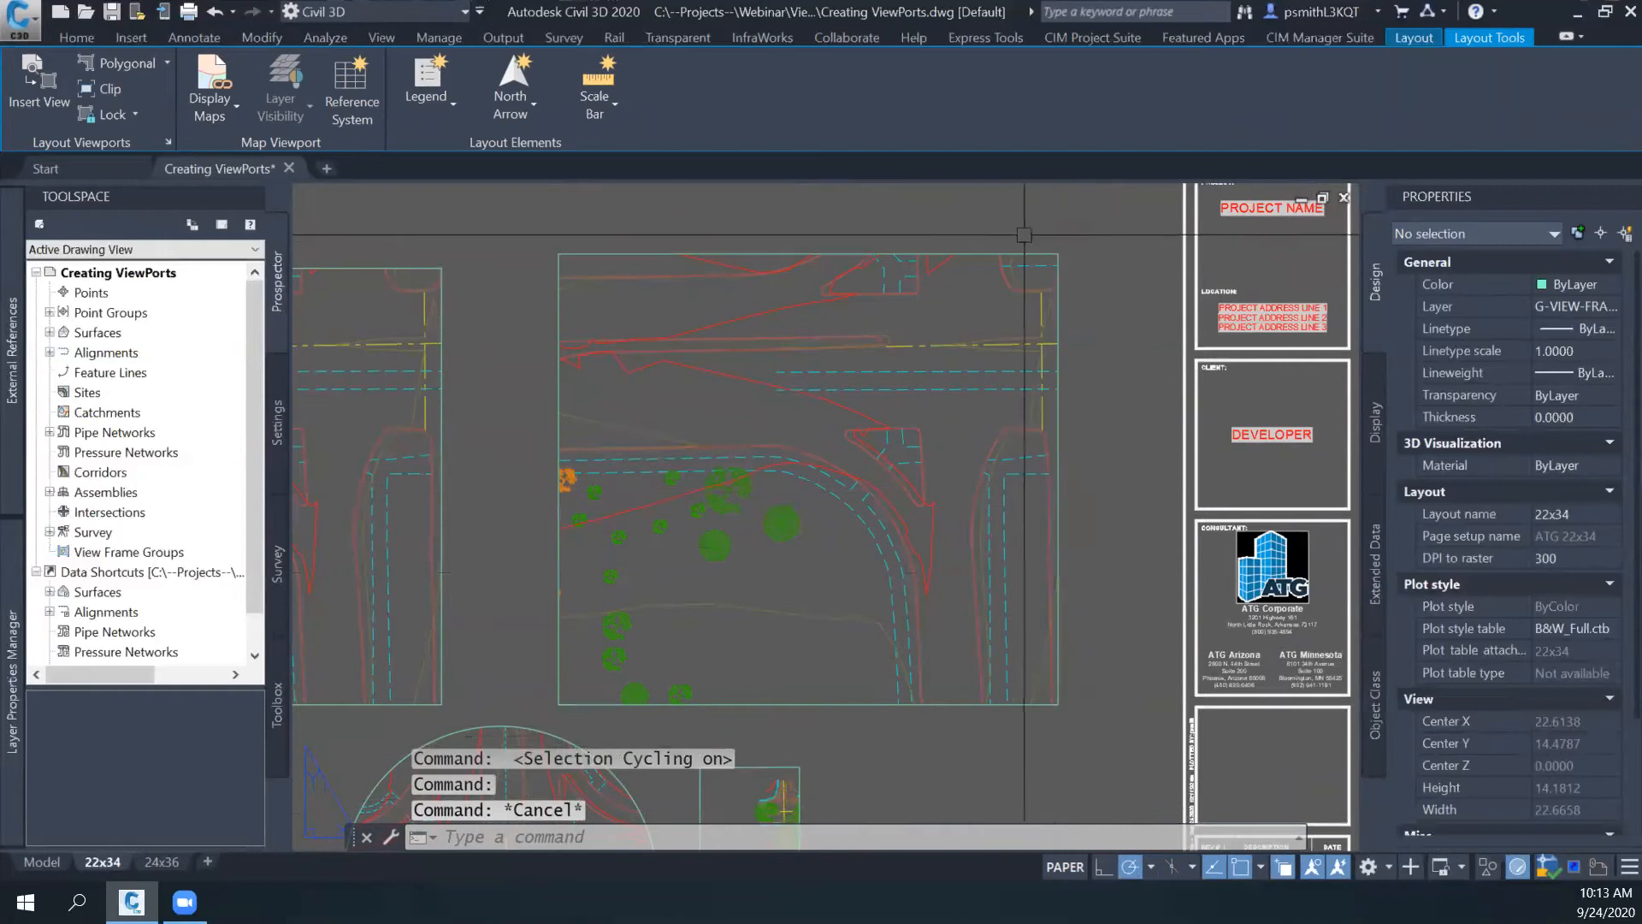
scroll(1044, 604, "down", 2)
middle_click_drag(972, 624, 1102, 564)
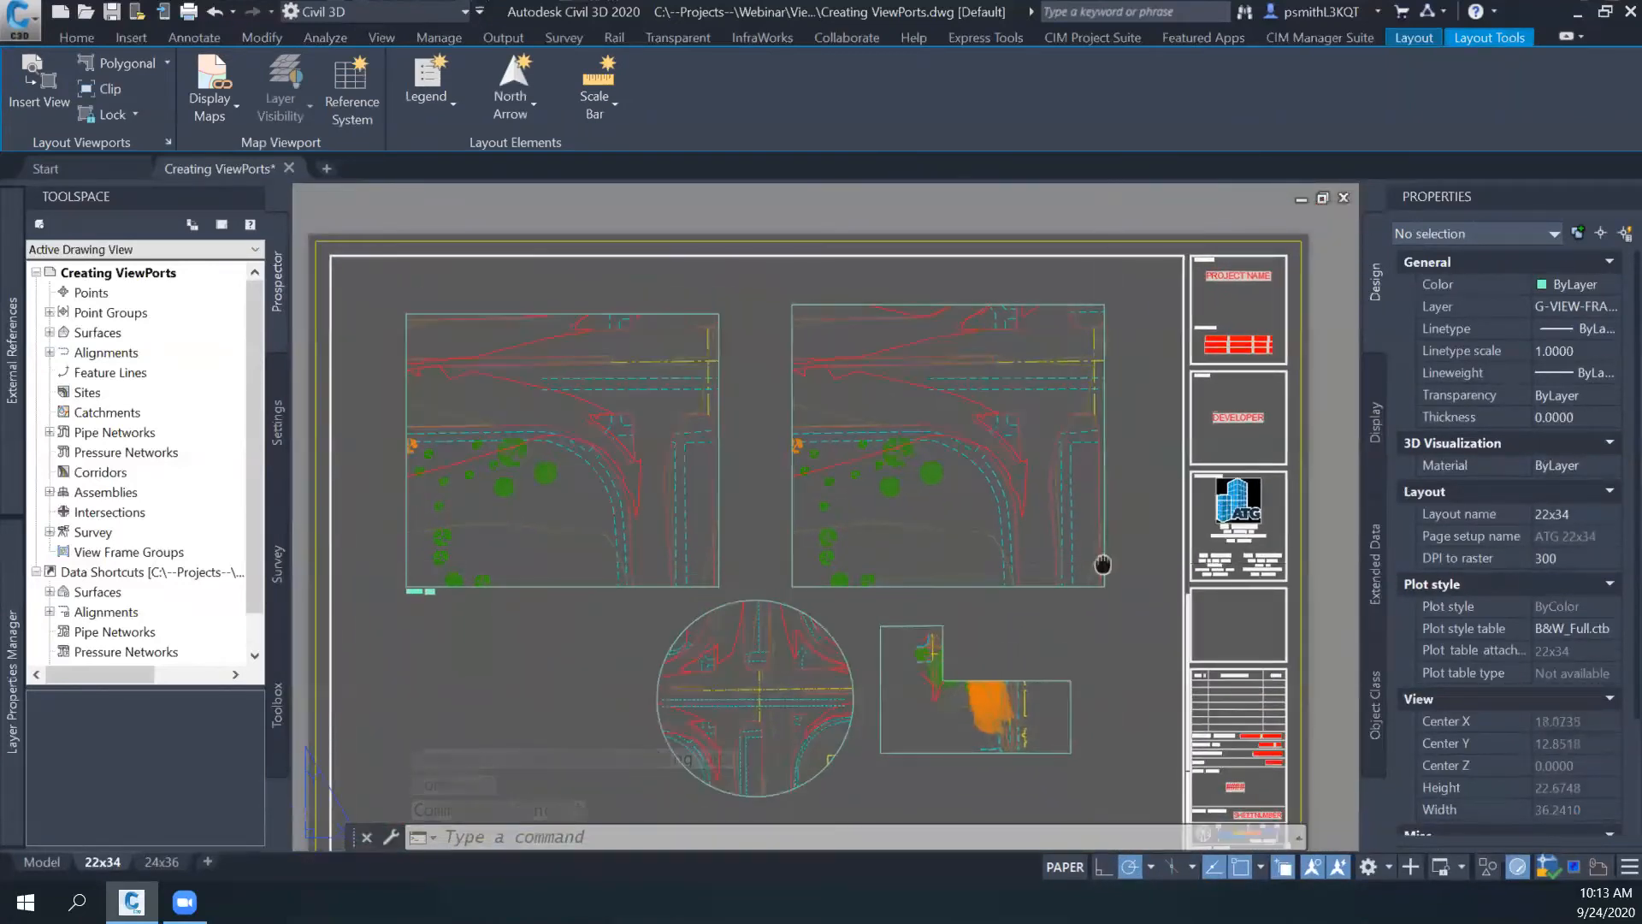
middle_click_drag(1129, 479, 1035, 549)
middle_click_drag(1034, 460, 1013, 472)
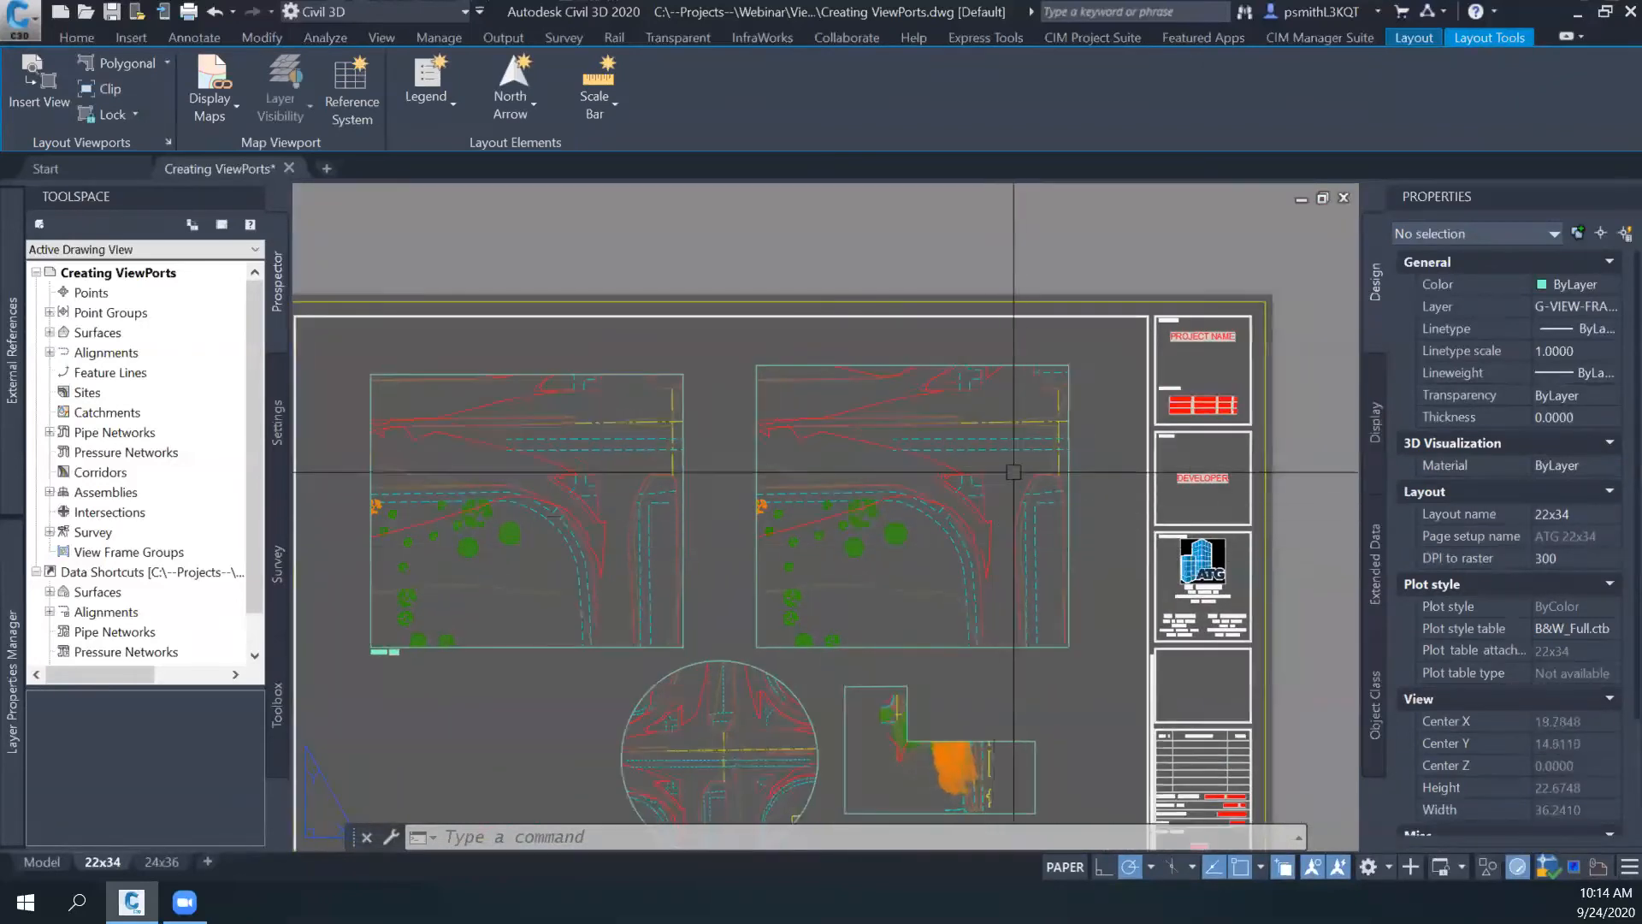
scroll(983, 509, "up", 2)
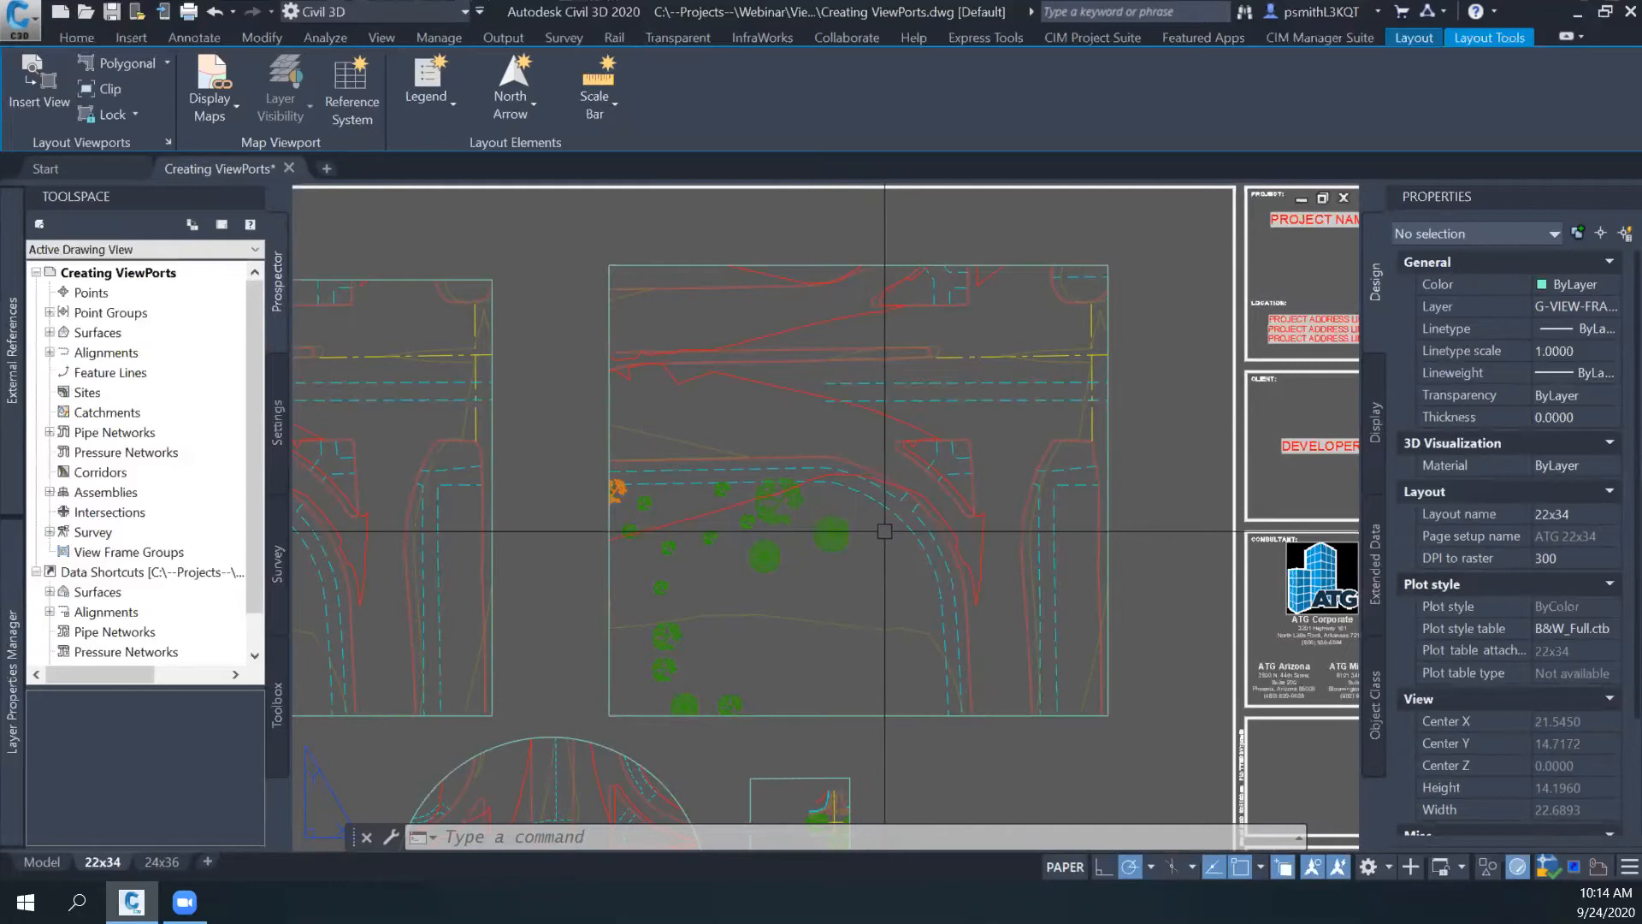
- Draw a horizontal polyline about 8.43 units long in paper space across the upper part of the right viewport
left_click(76, 37)
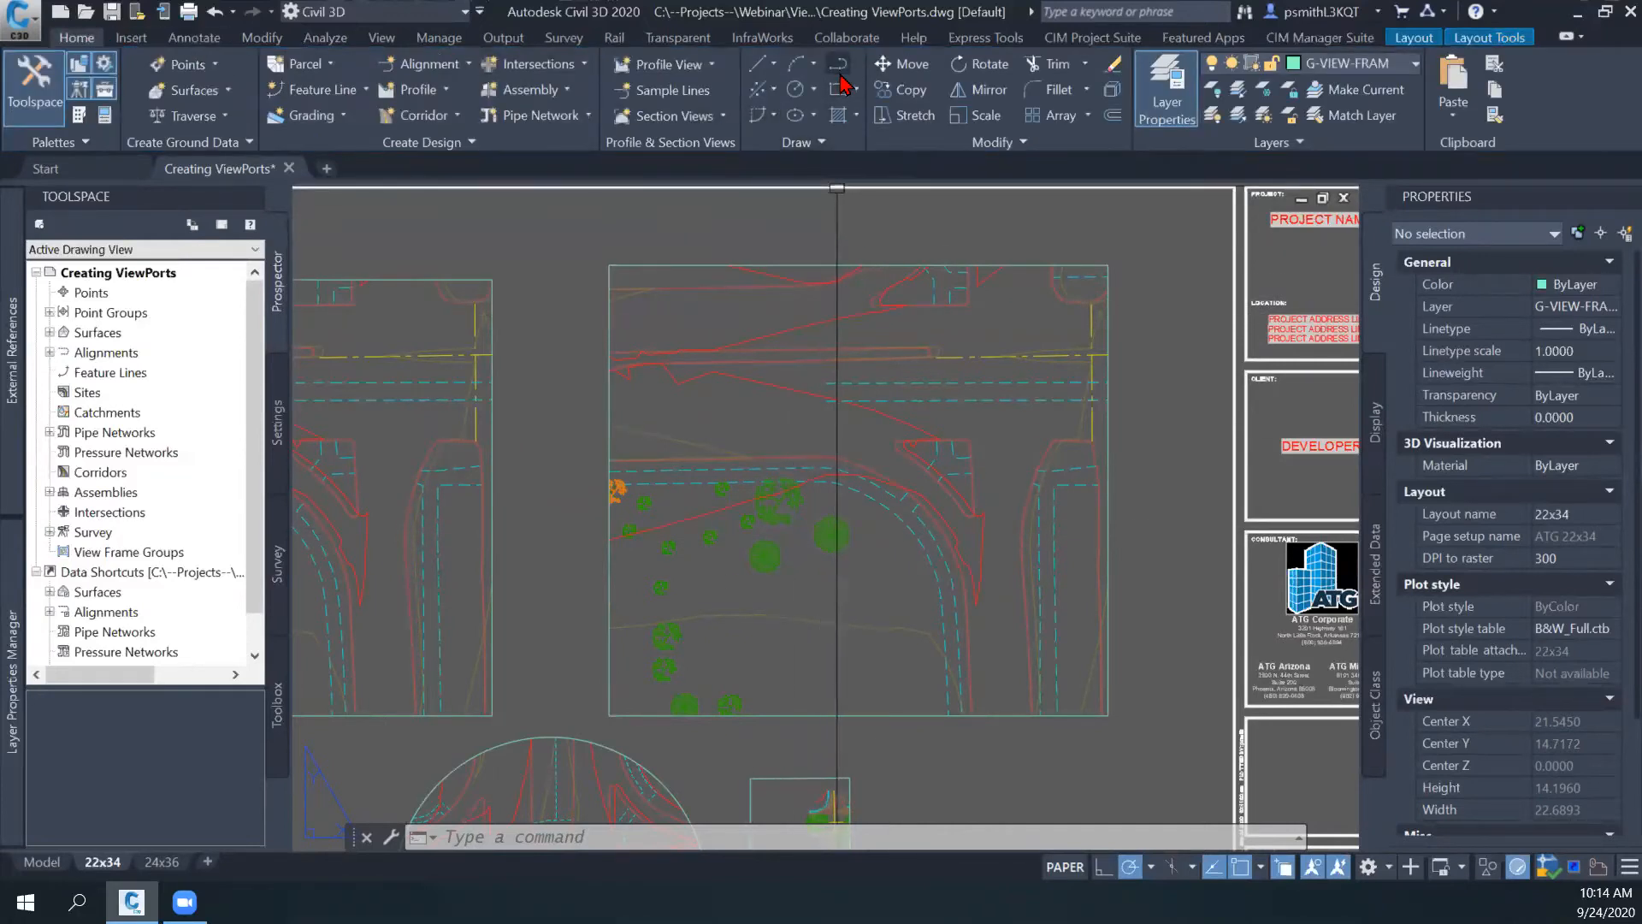
scroll(692, 363, "down", 3)
key("Escape")
key("Escape")
middle_click_drag(992, 452, 983, 418)
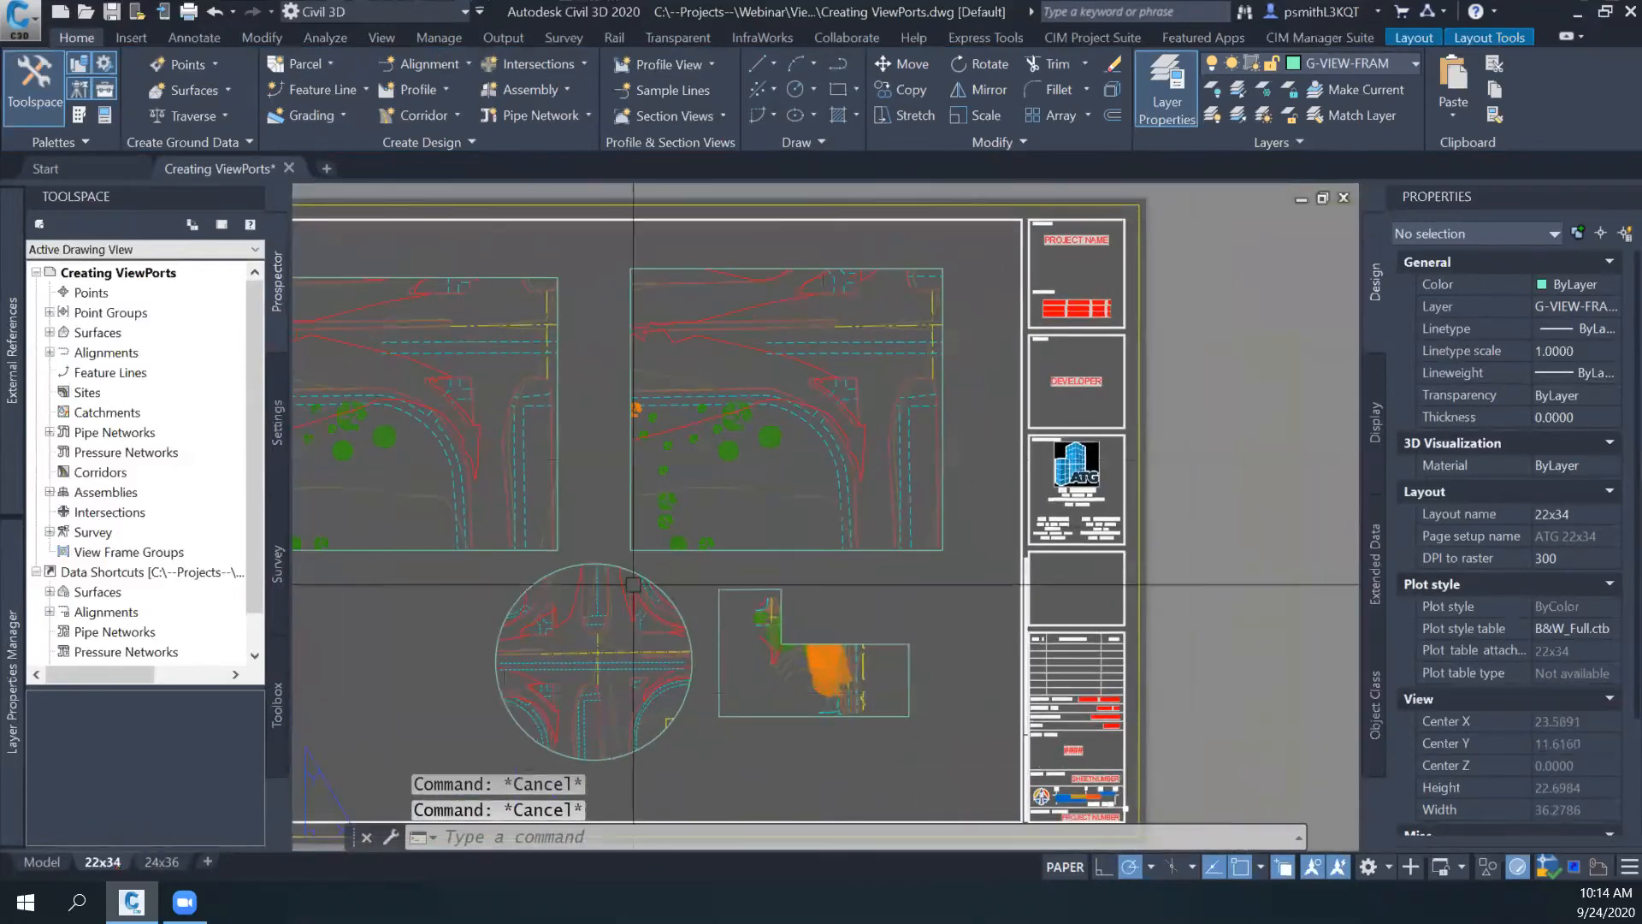
middle_click_drag(634, 354, 613, 392)
left_click(840, 65)
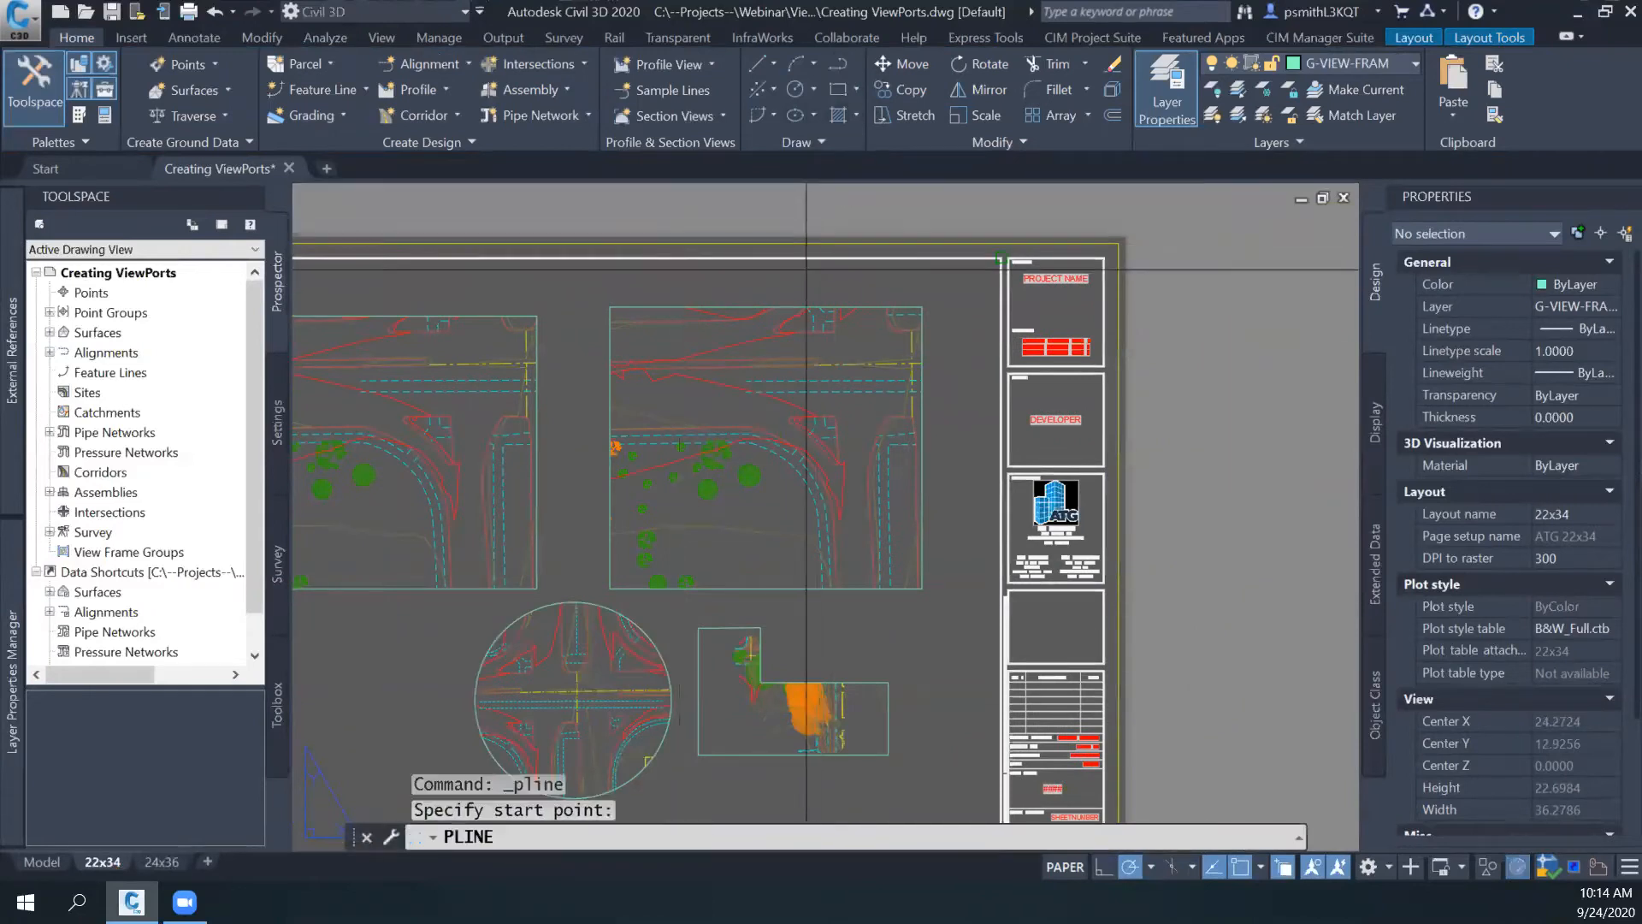
scroll(680, 329, "up", 4)
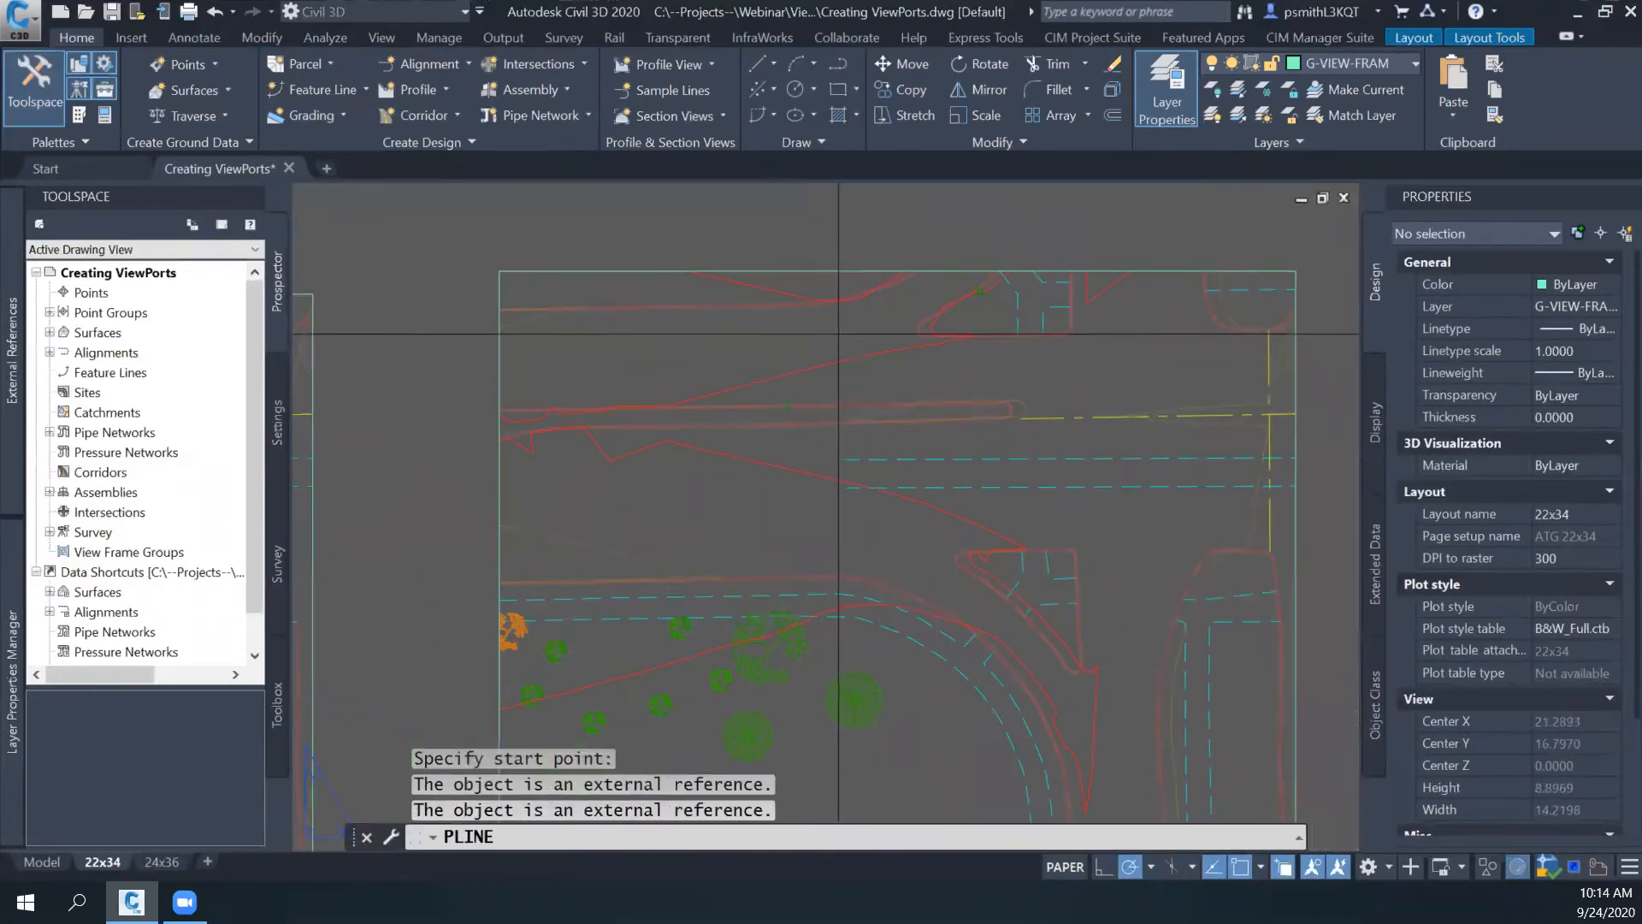
left_click(544, 358)
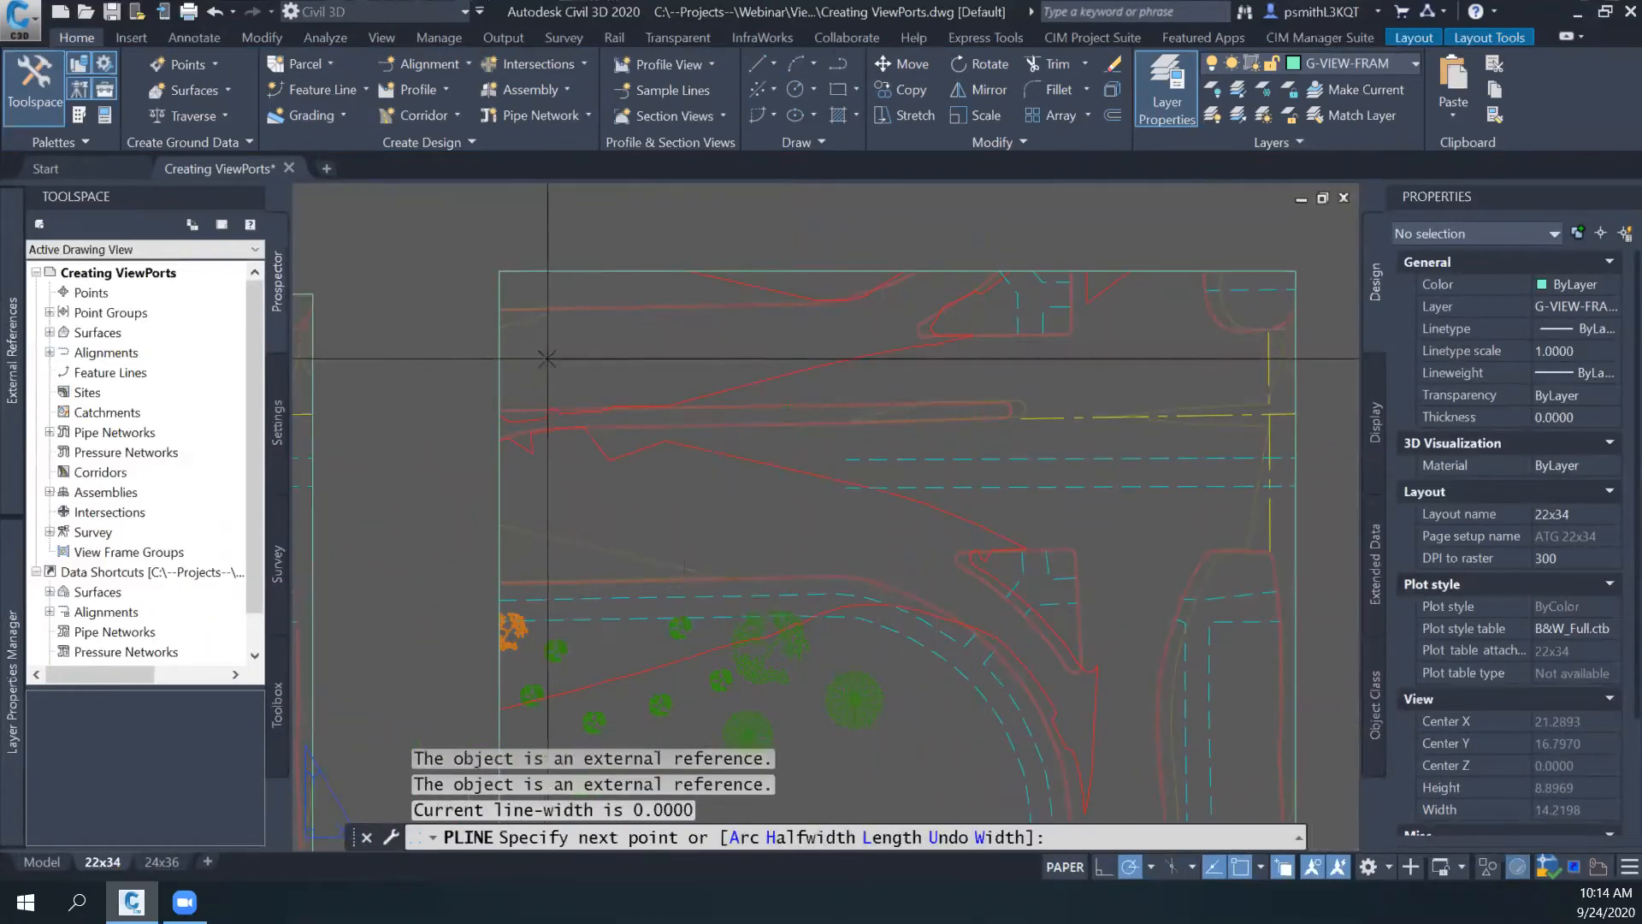
left_click(1176, 359)
key("Escape")
scroll(1054, 382, "down", 2)
middle_click_drag(1054, 381, 986, 386)
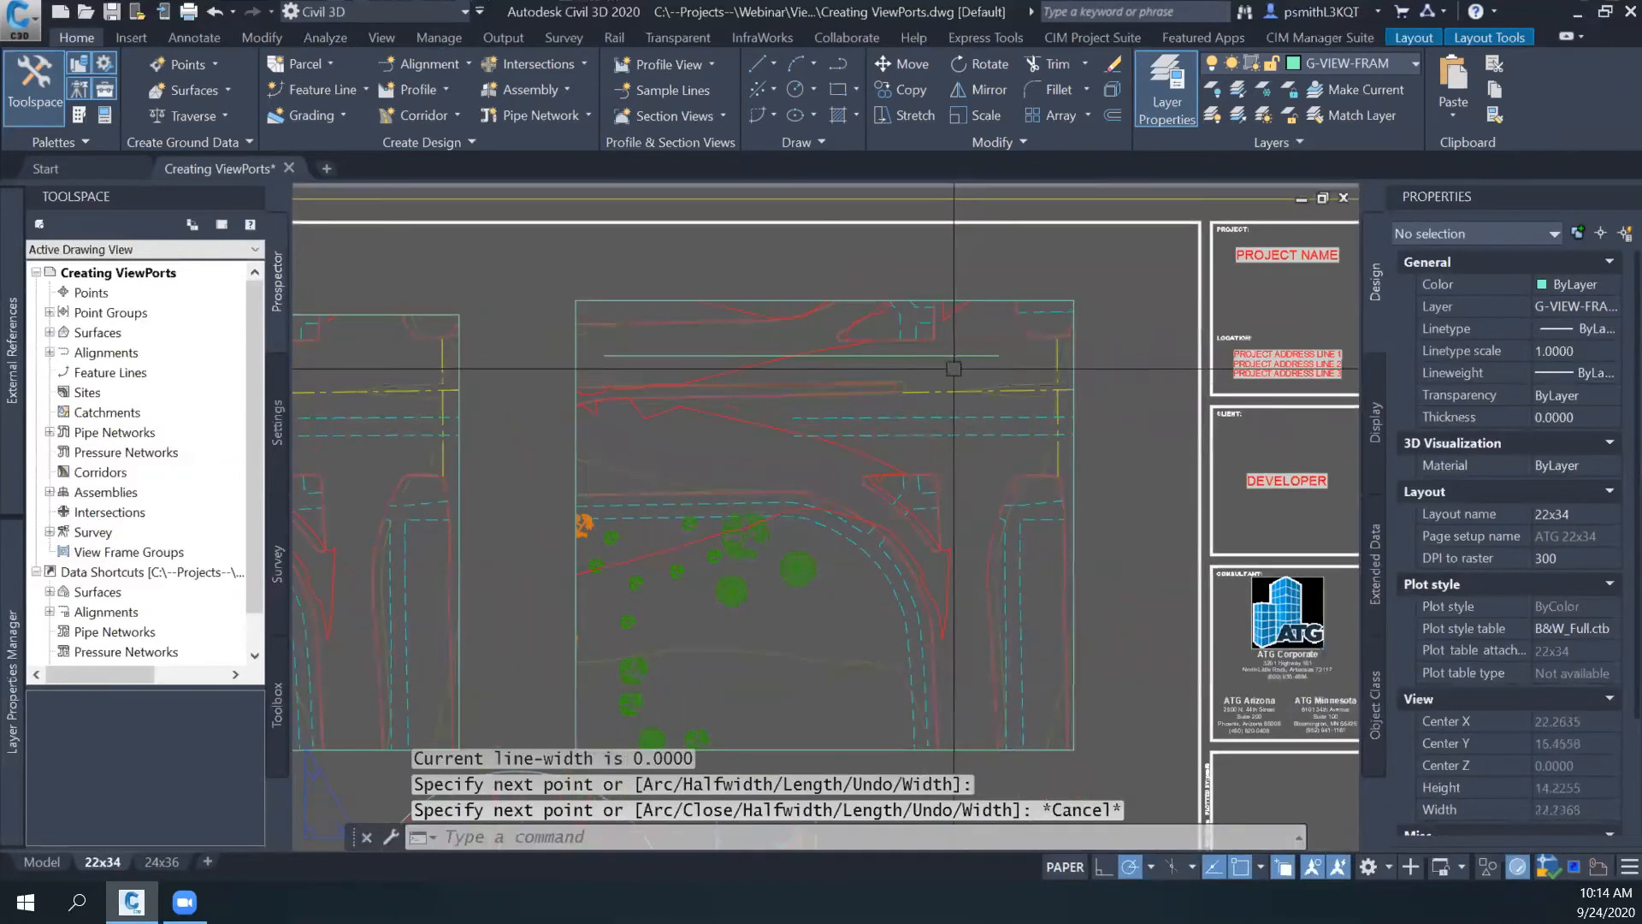
left_click(947, 355)
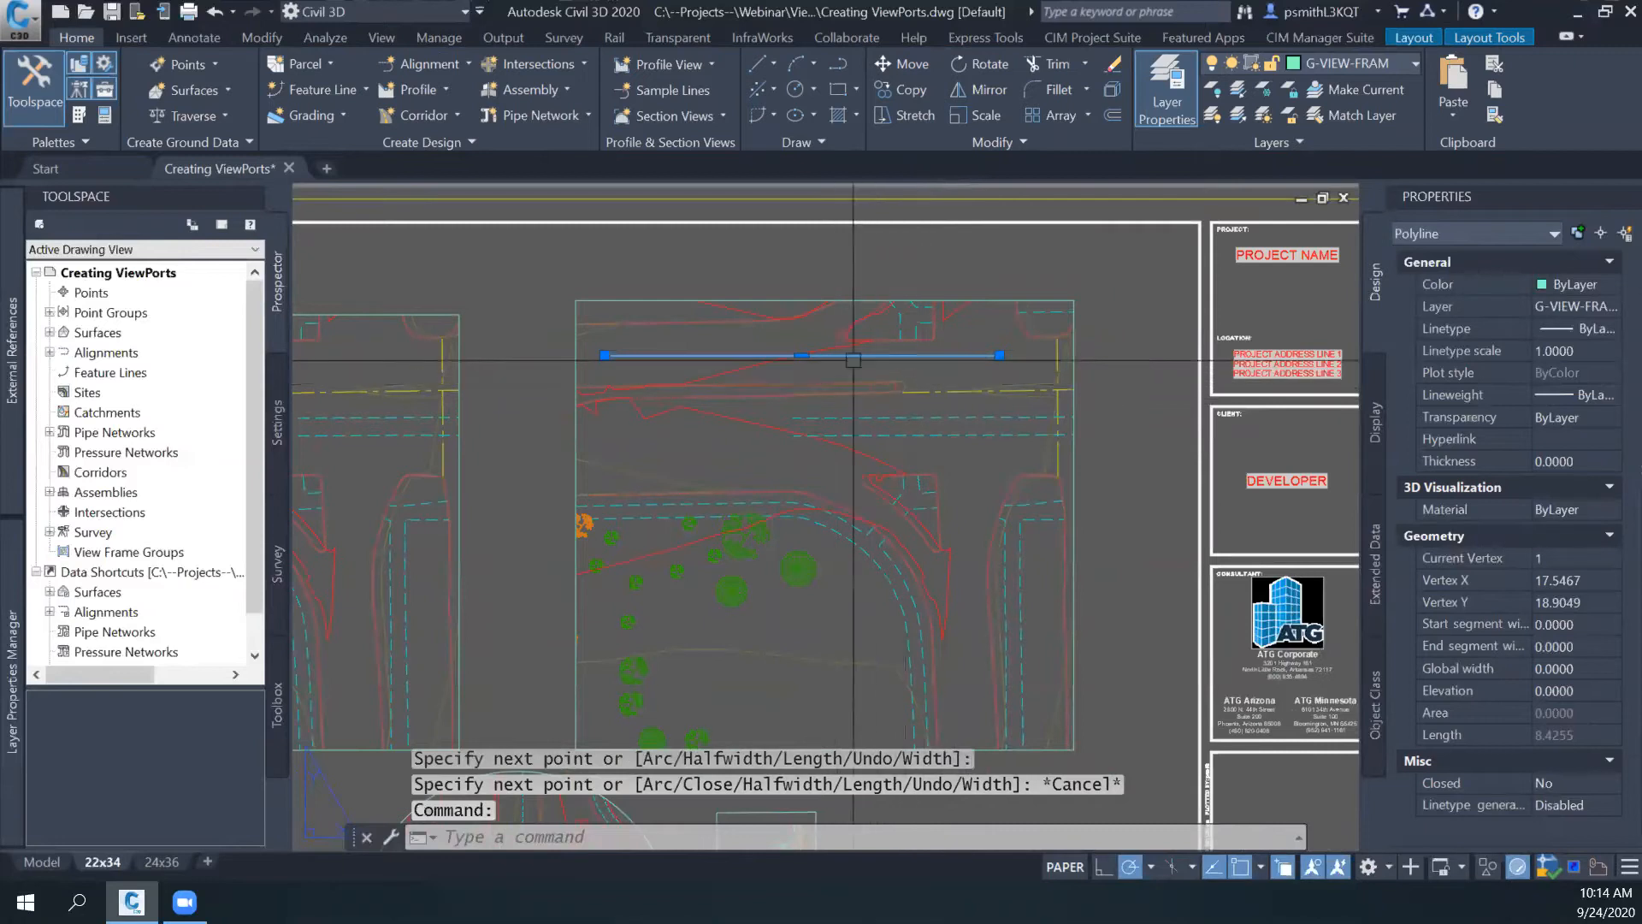
key("Escape")
- Run CHSPACE on the horizontal polyline, make the right viewport the active target and shift the drawing upward inside it
scroll(850, 362, "down", 1)
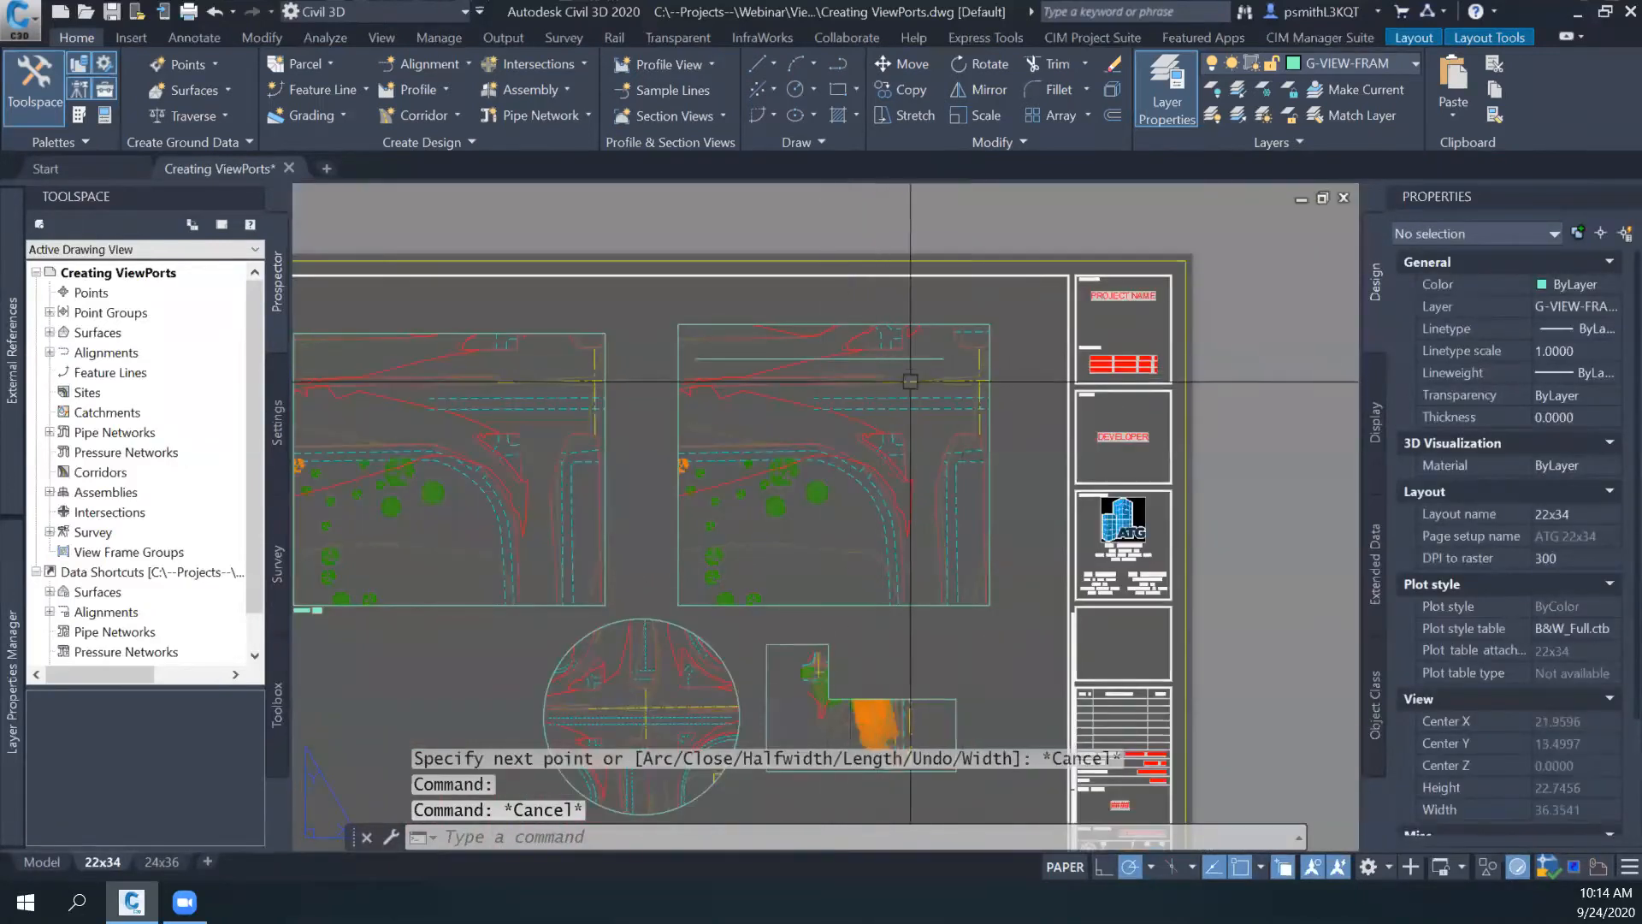
scroll(883, 371, "up", 2)
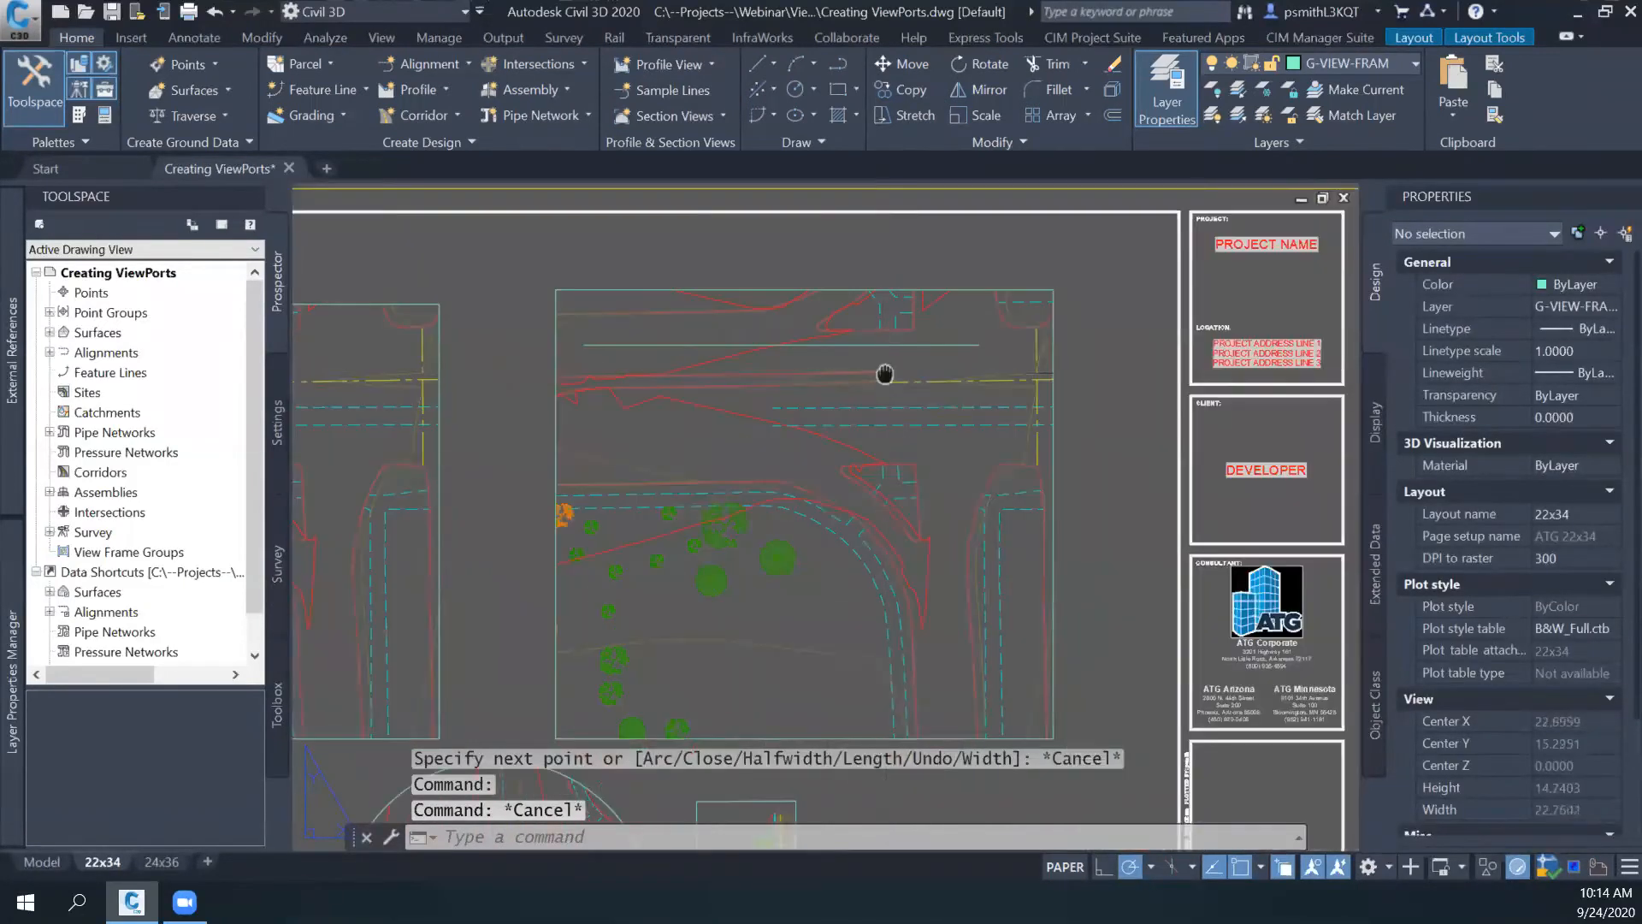
left_click(874, 377)
middle_click_drag(854, 404, 828, 460)
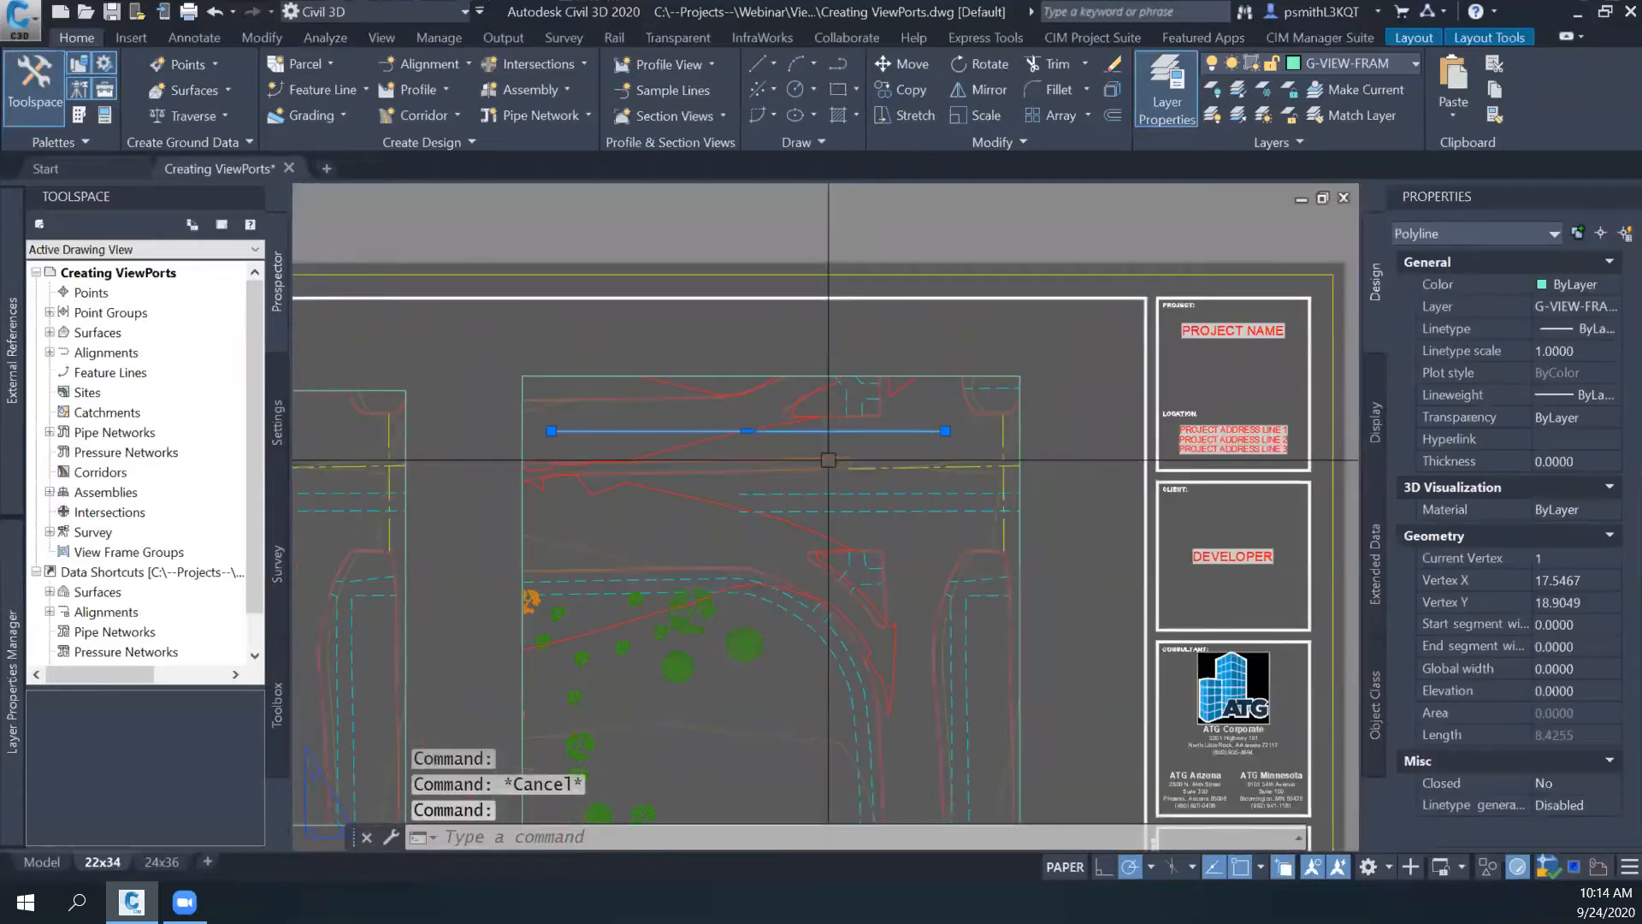
type("ch")
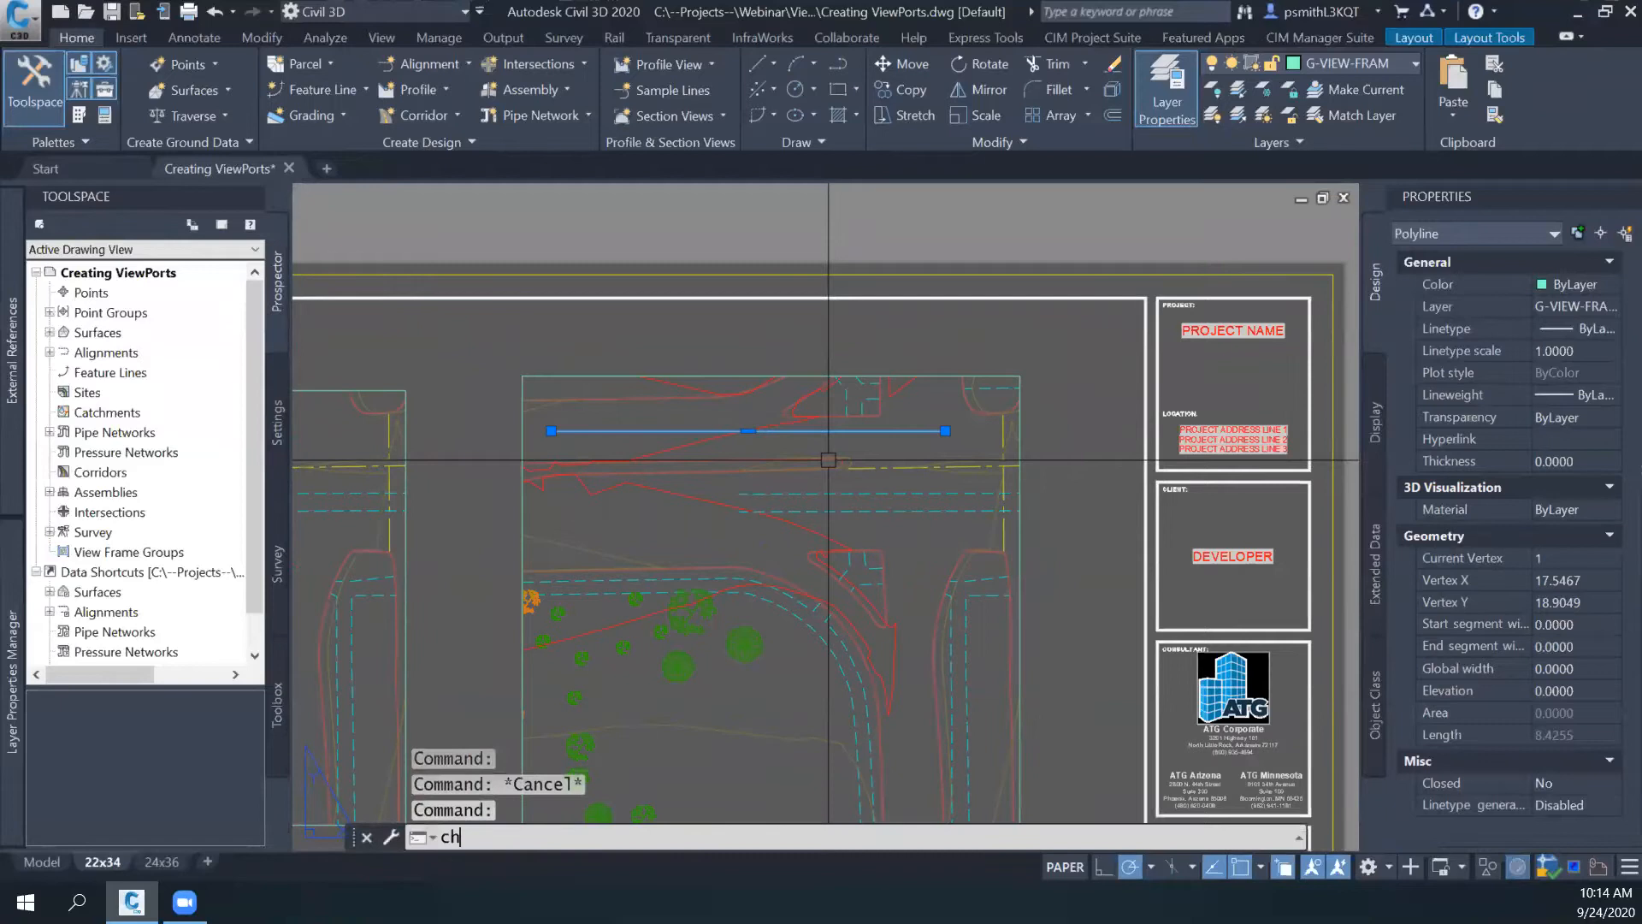
type("space")
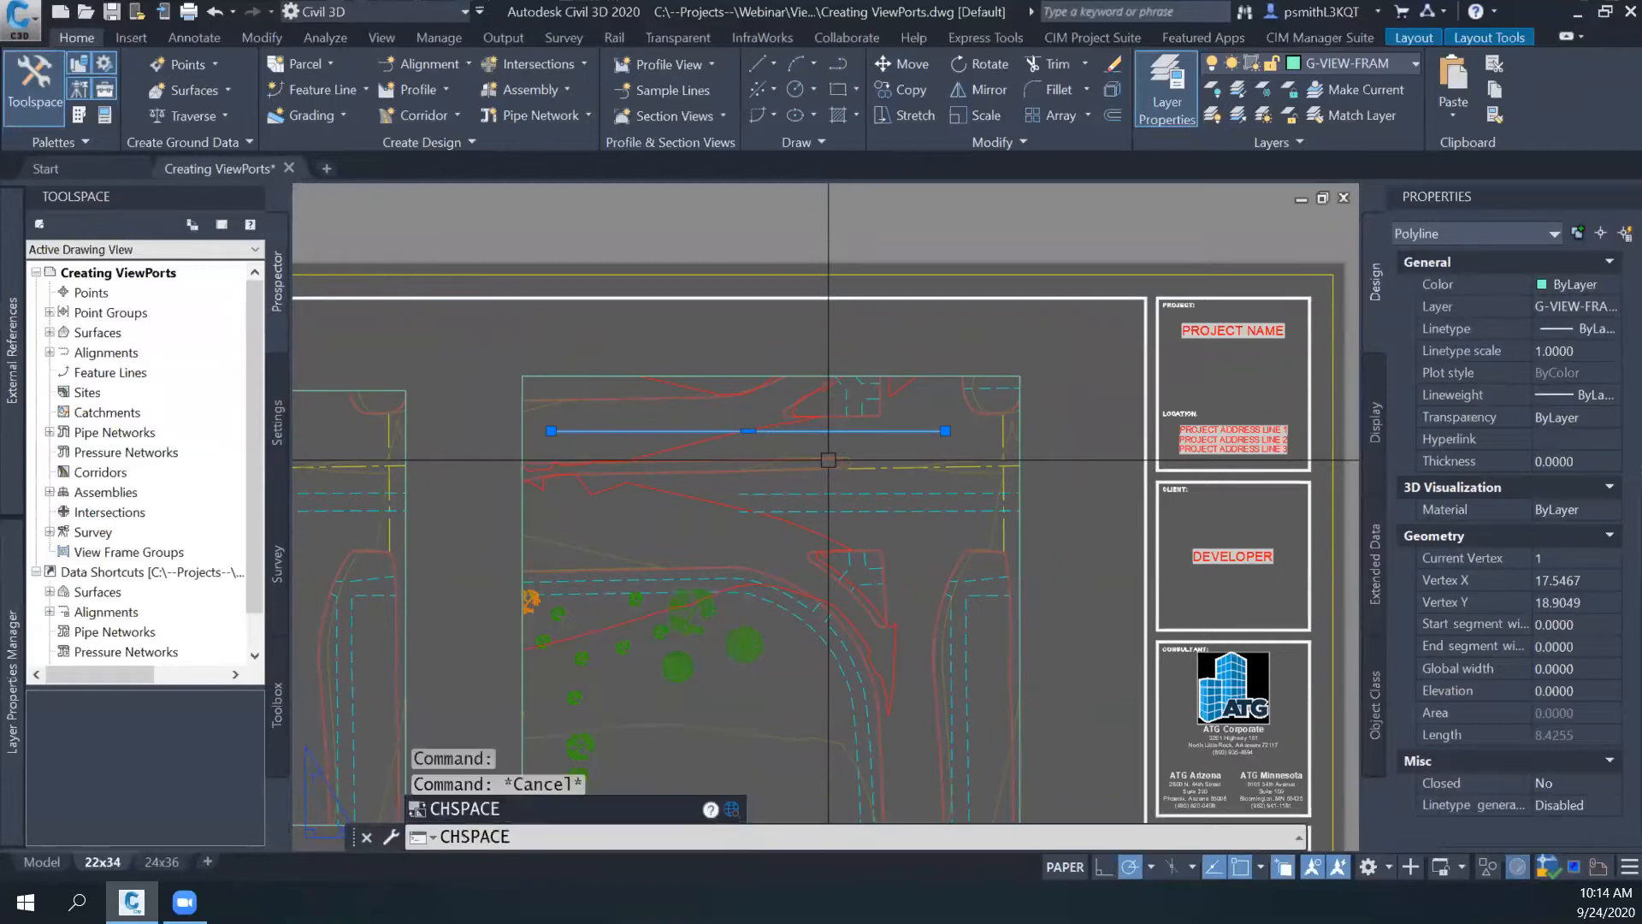
key("Return")
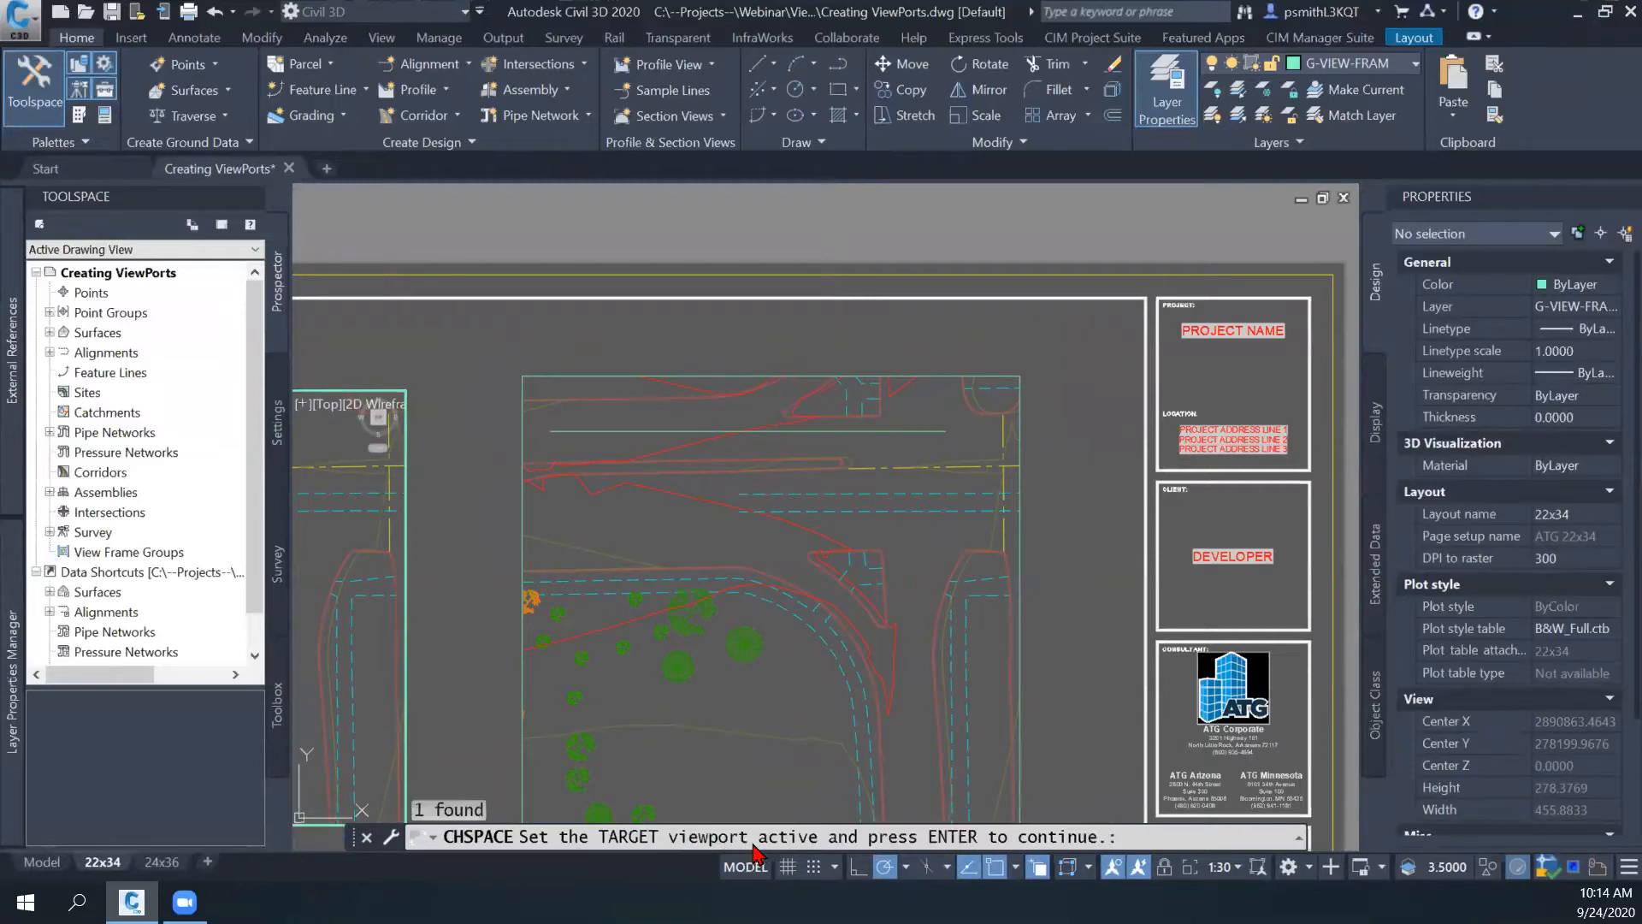
key("ctrl+r")
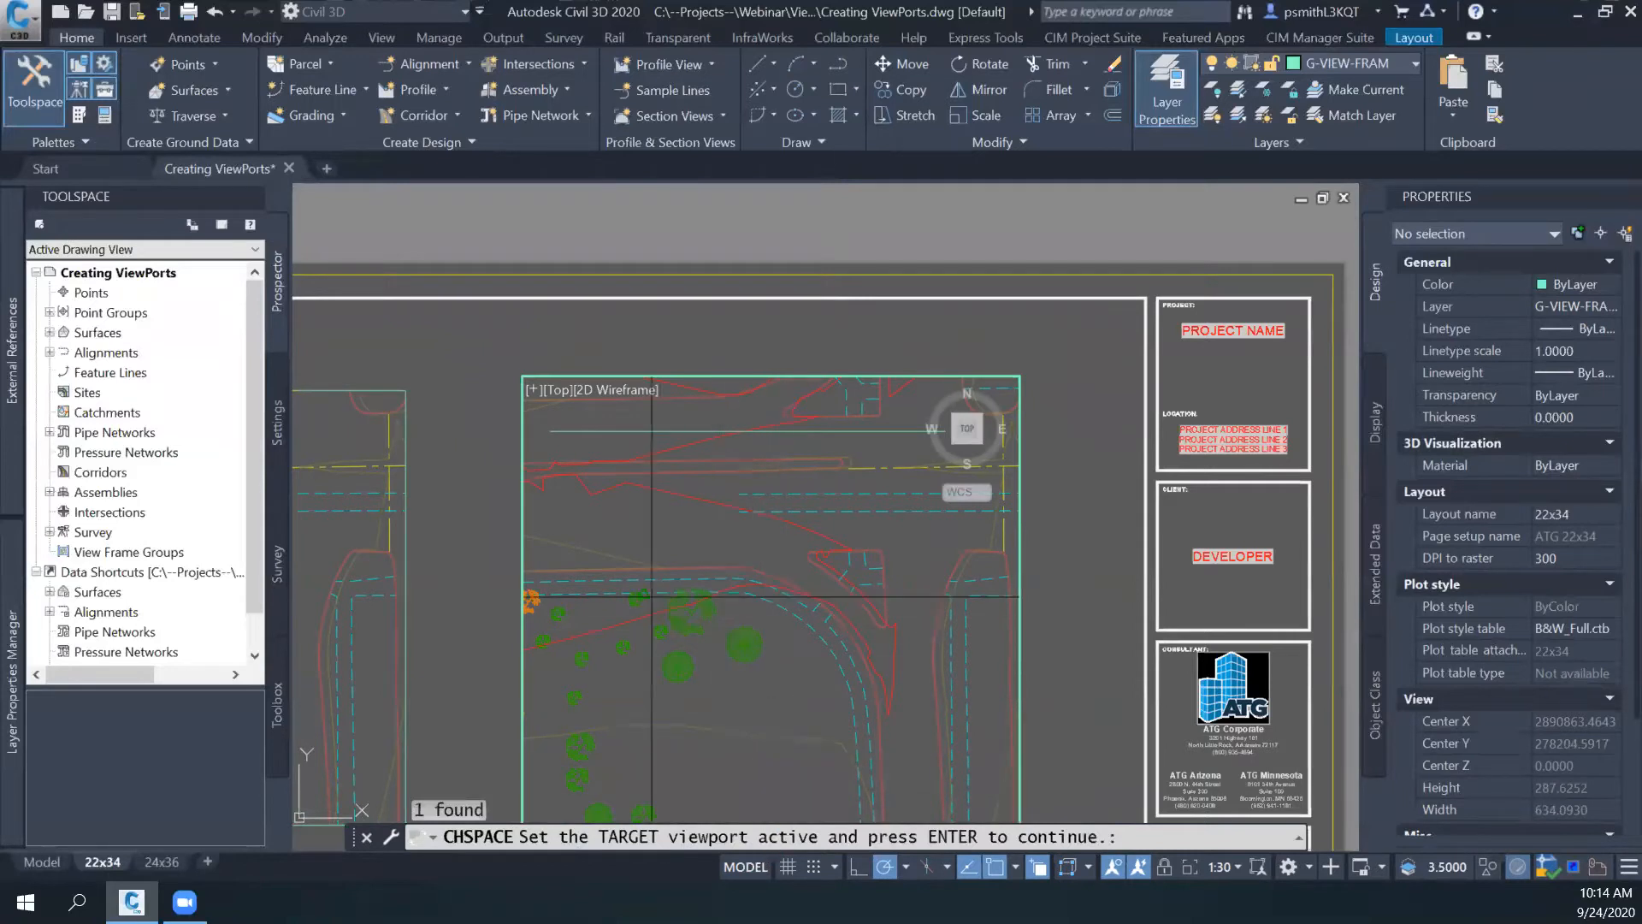
middle_click_drag(670, 546, 688, 496)
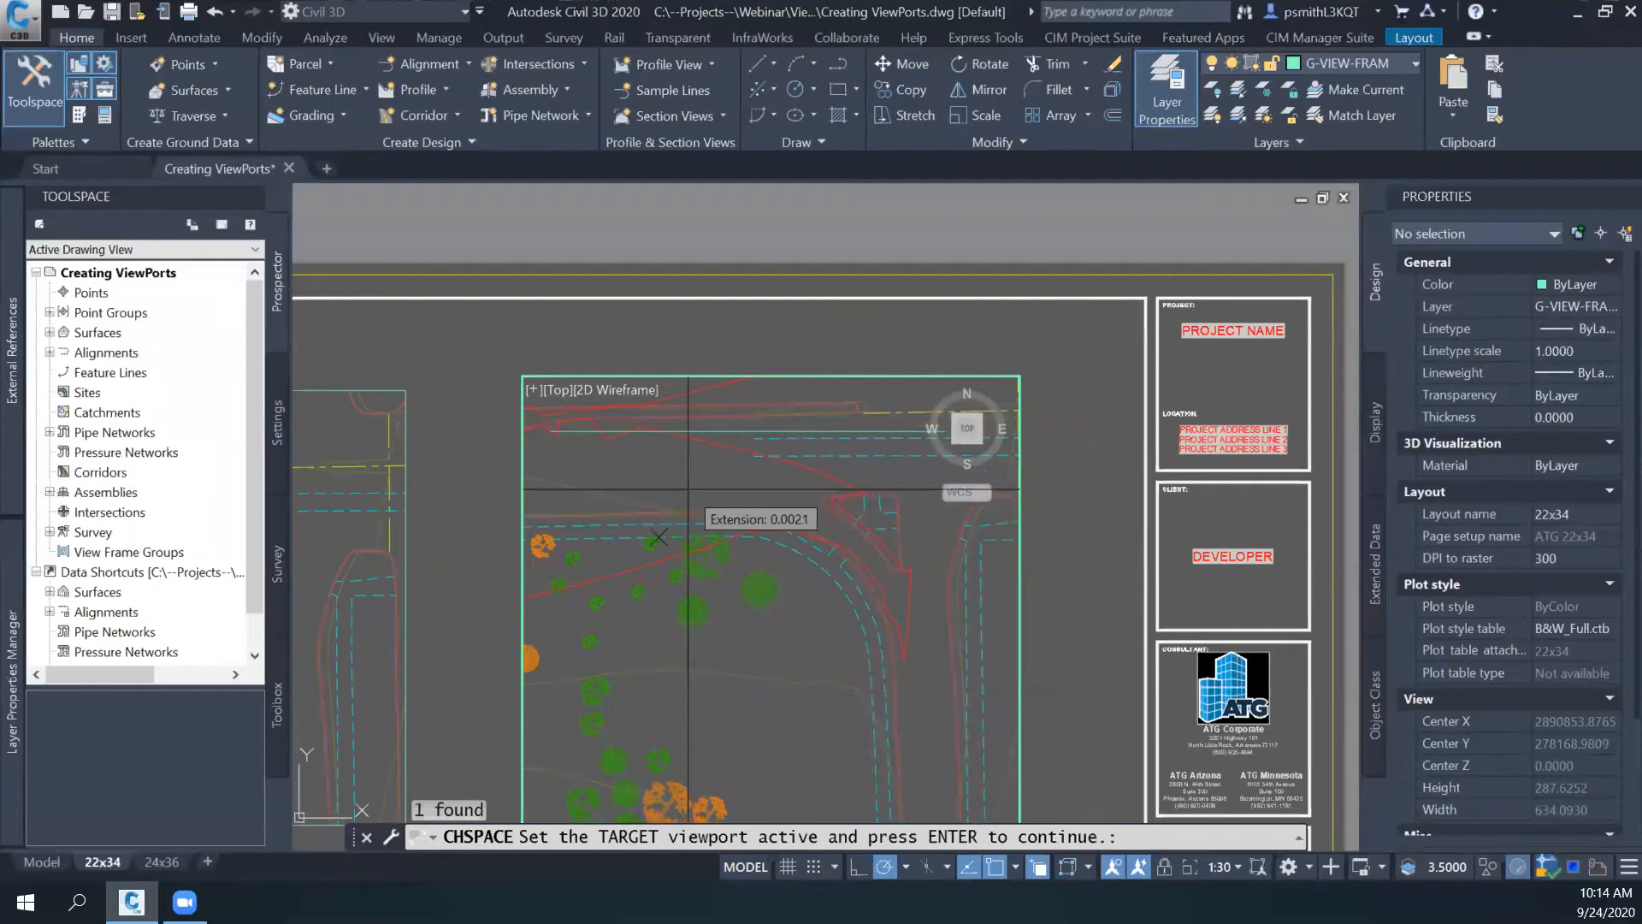
- Cycle through the target viewports back to the right one and transfer the polyline into model space through it
key("ctrl+r")
key("ctrl+r")
key("ctrl+r")
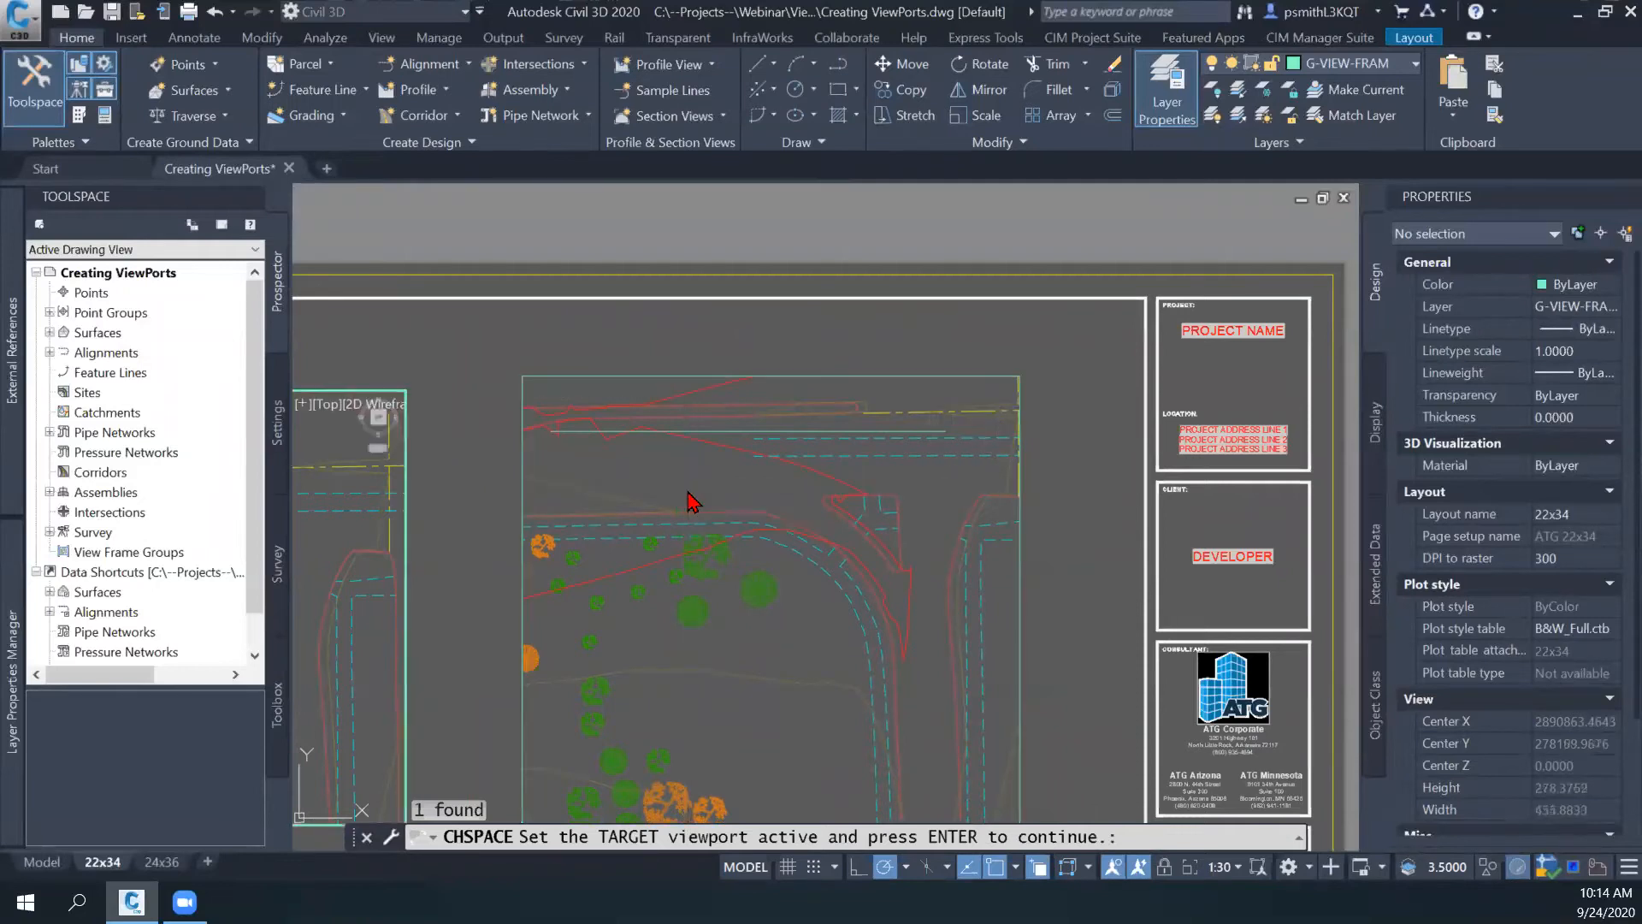
key("ctrl+r")
key("ctrl+r")
key("ctrl+r")
key("ctrl+r")
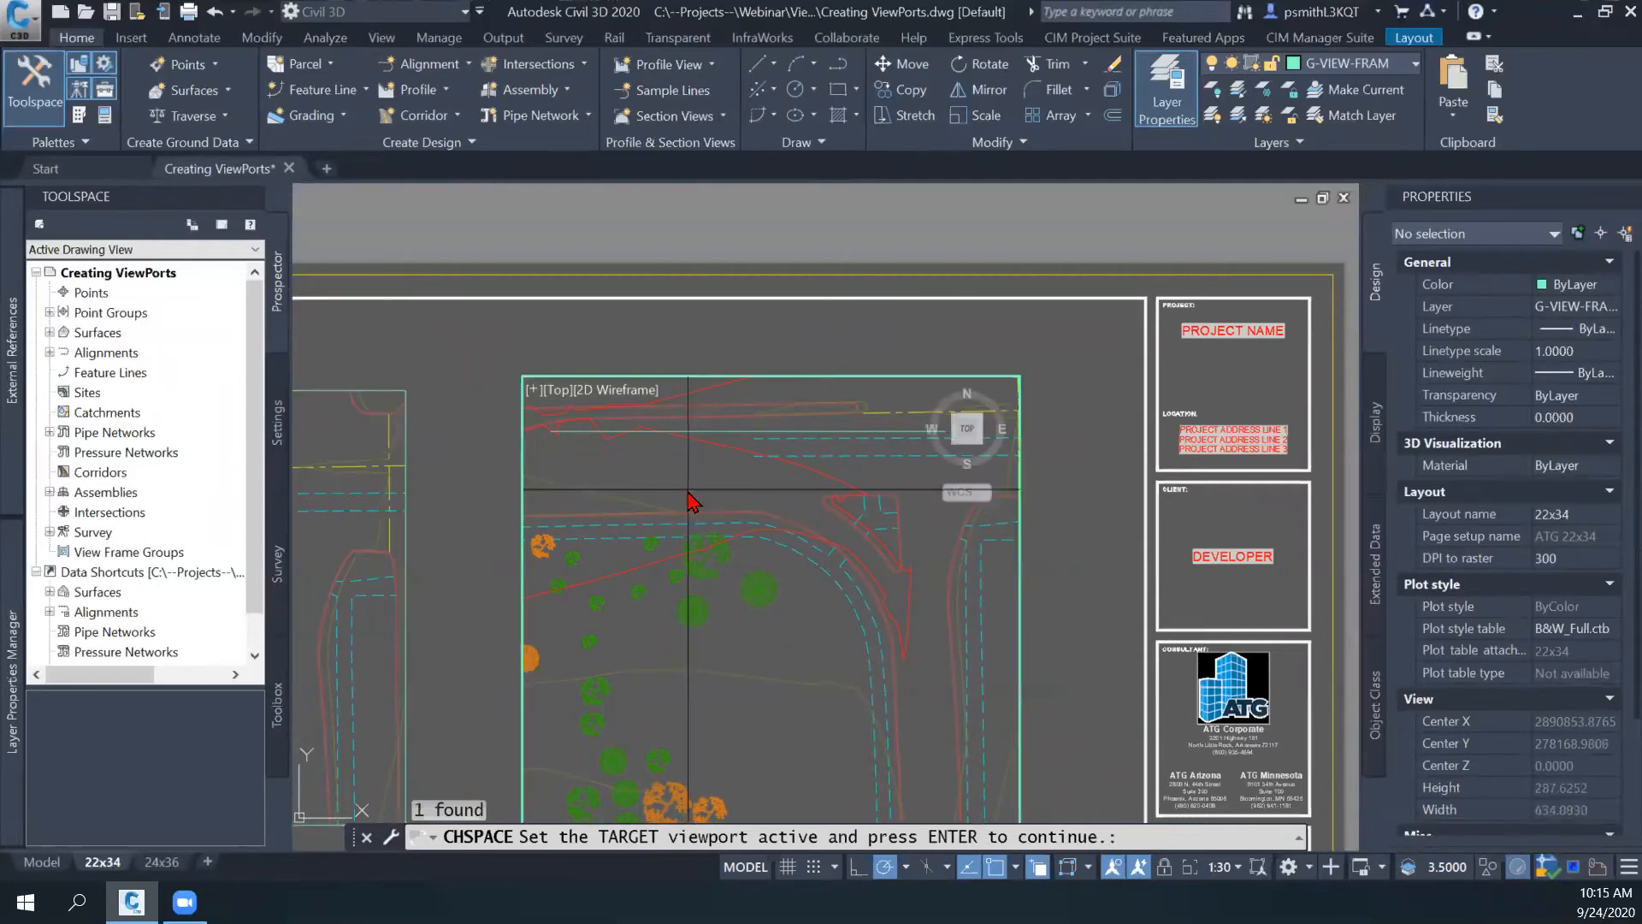
key("ctrl+r")
key("ctrl+r")
key("ctrl+r")
key("ctrl+r")
key("ctrl+r")
key("ctrl+r")
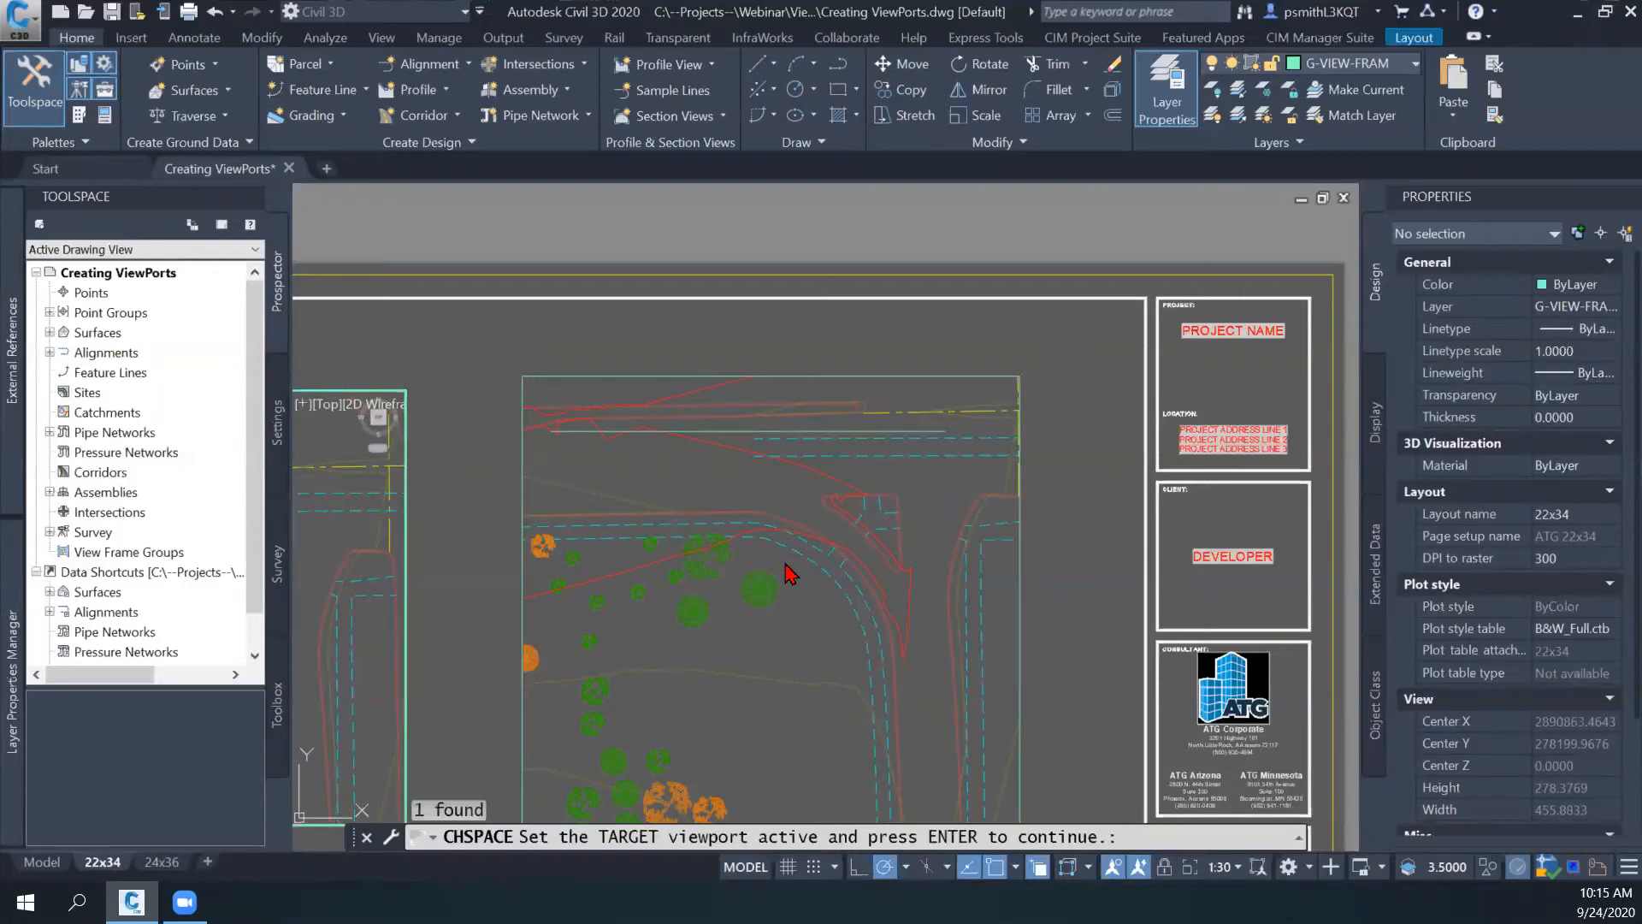
key("ctrl+r")
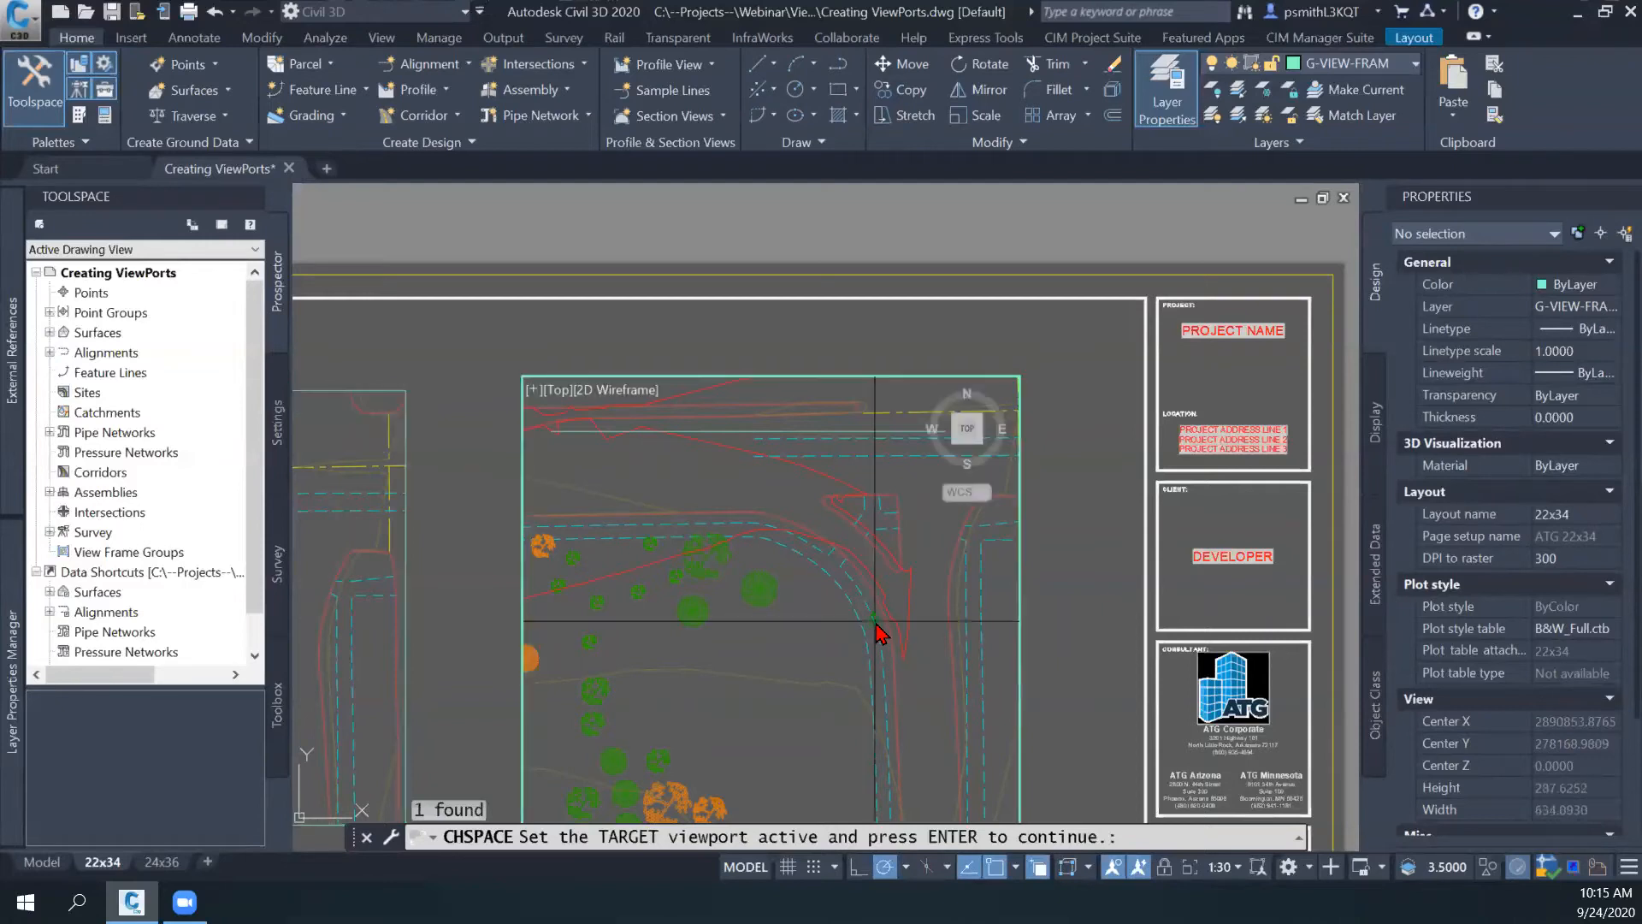
middle_click_drag(761, 512, 742, 522)
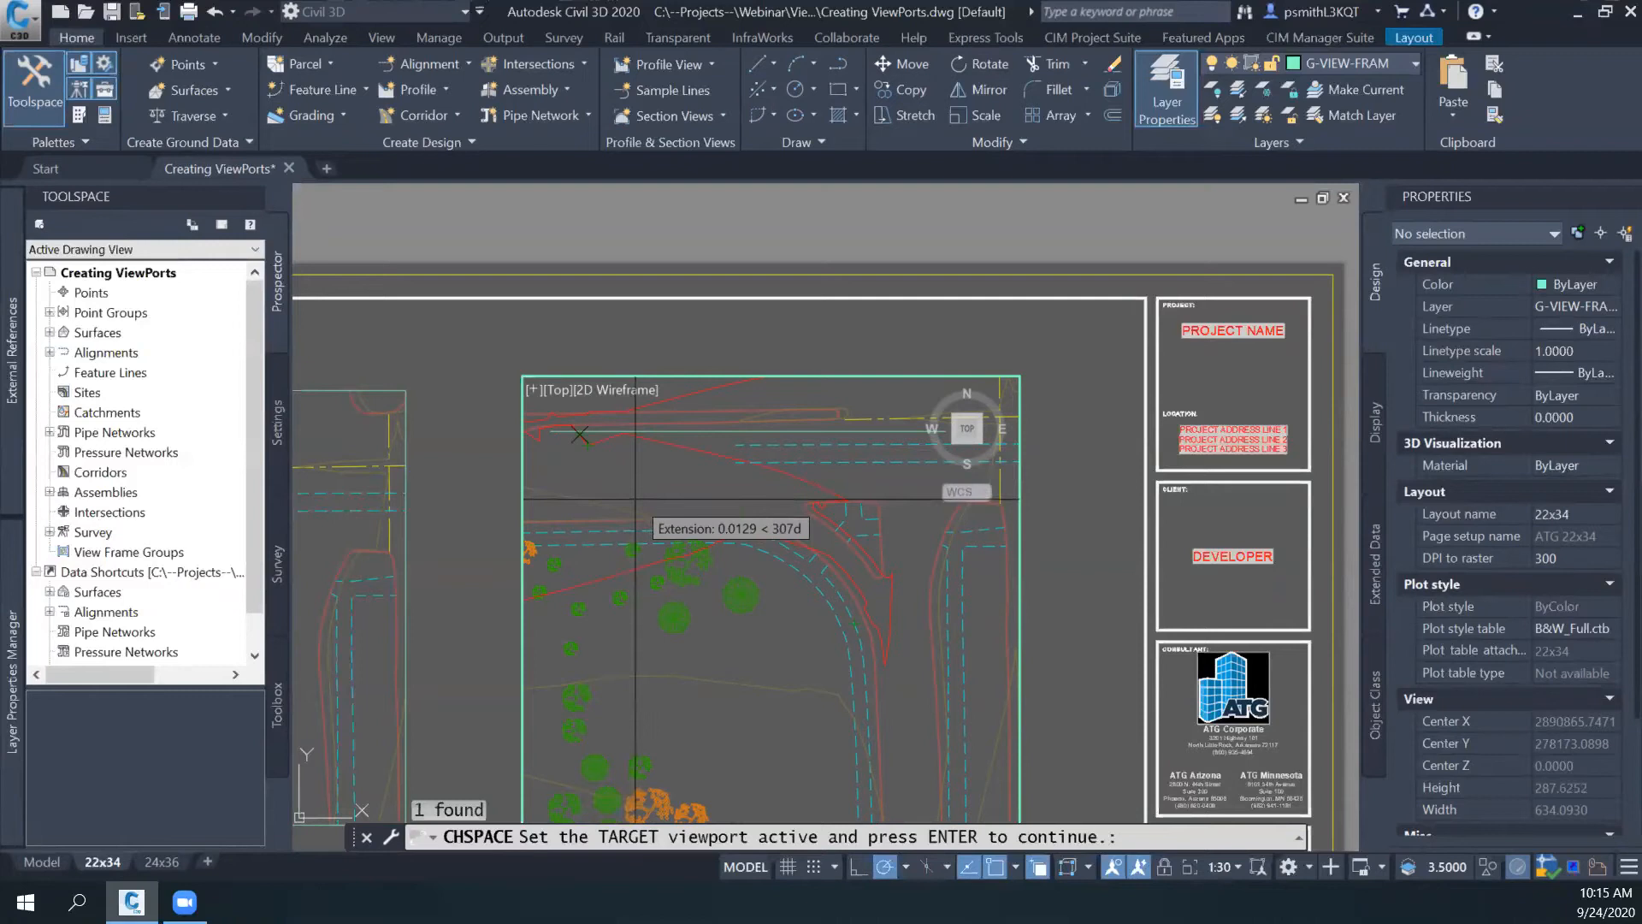
key("Return")
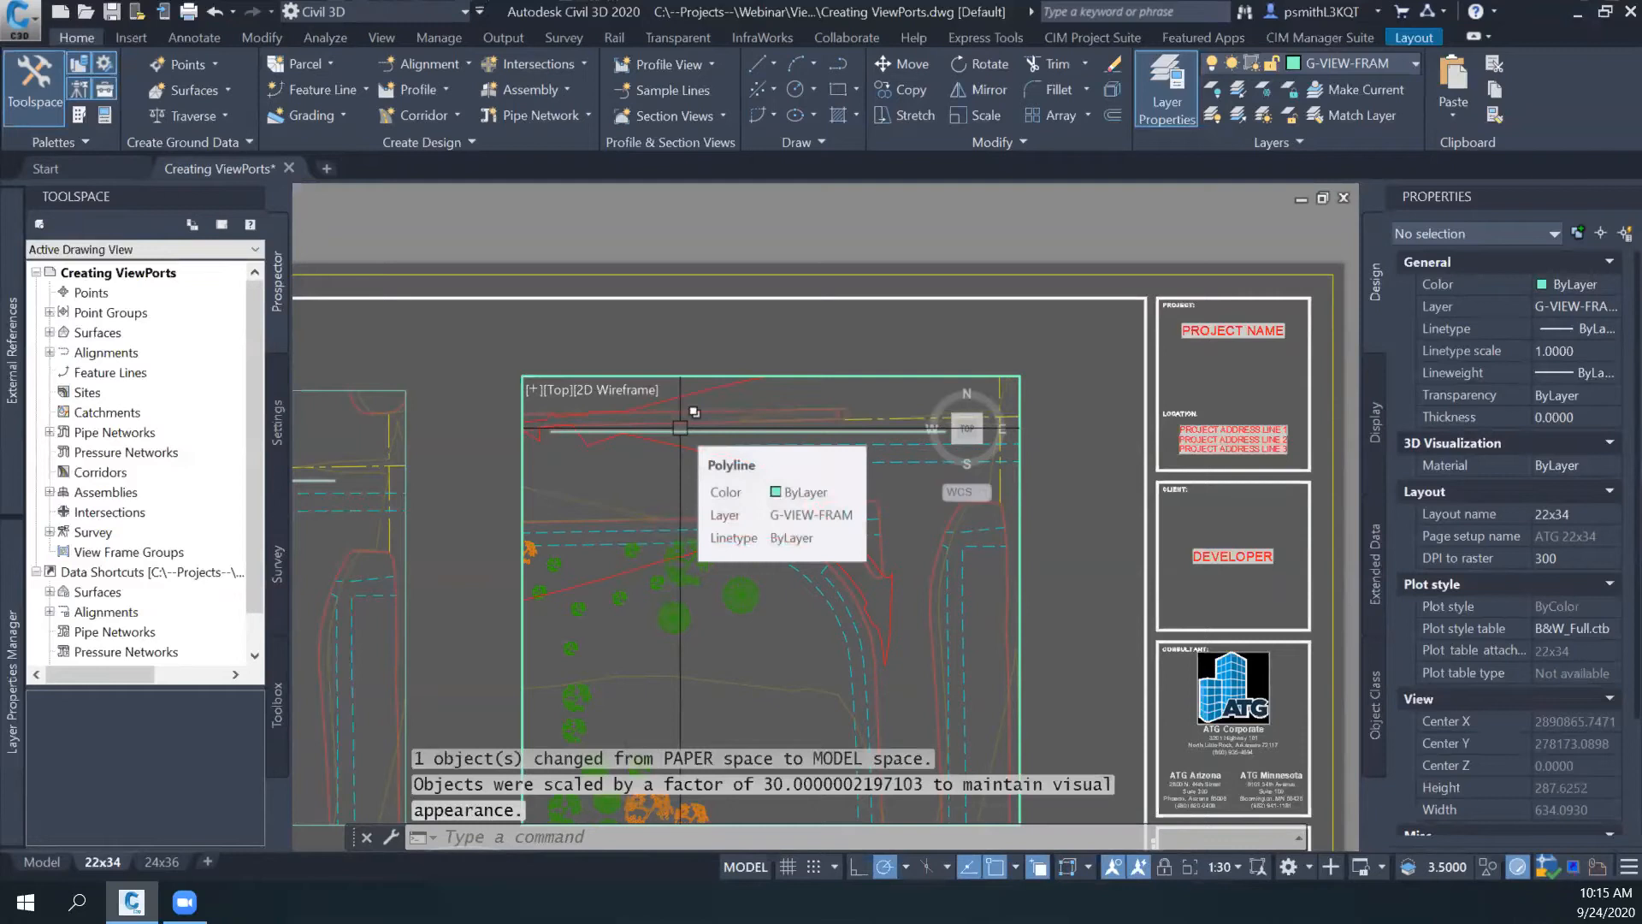
- Lock the right viewport's view and switch back to paper space
mouse_move(731, 534)
middle_mouse_down()
mouse_move(712, 534)
mouse_move(733, 535)
middle_mouse_up()
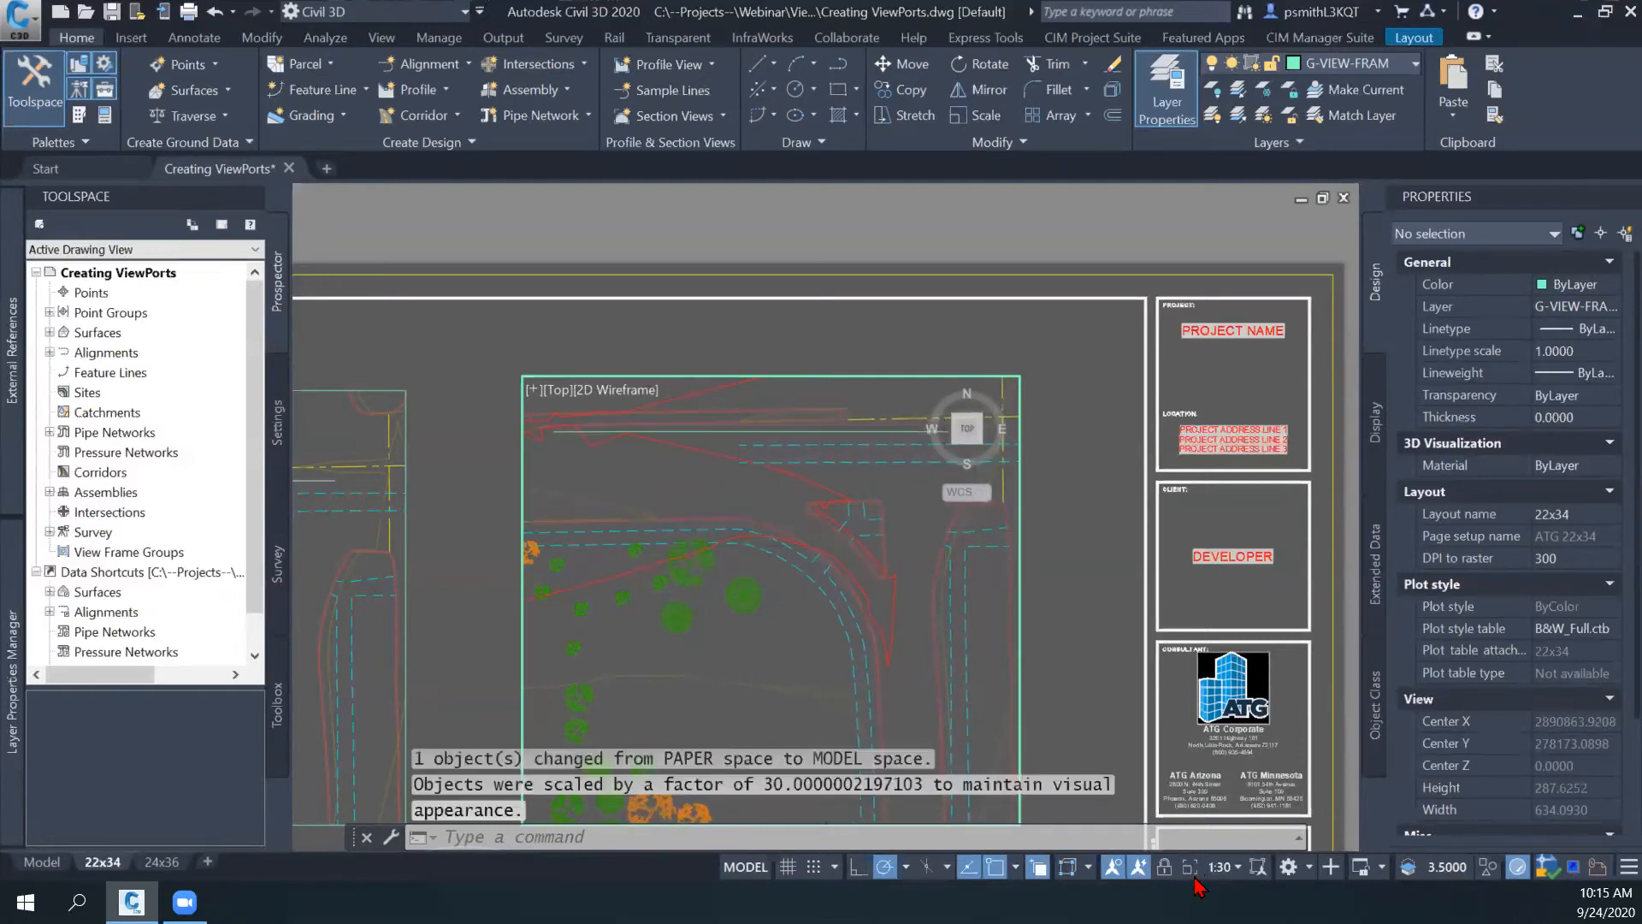
middle_click_drag(1090, 609, 1010, 492)
key("Escape")
double_click(1014, 474)
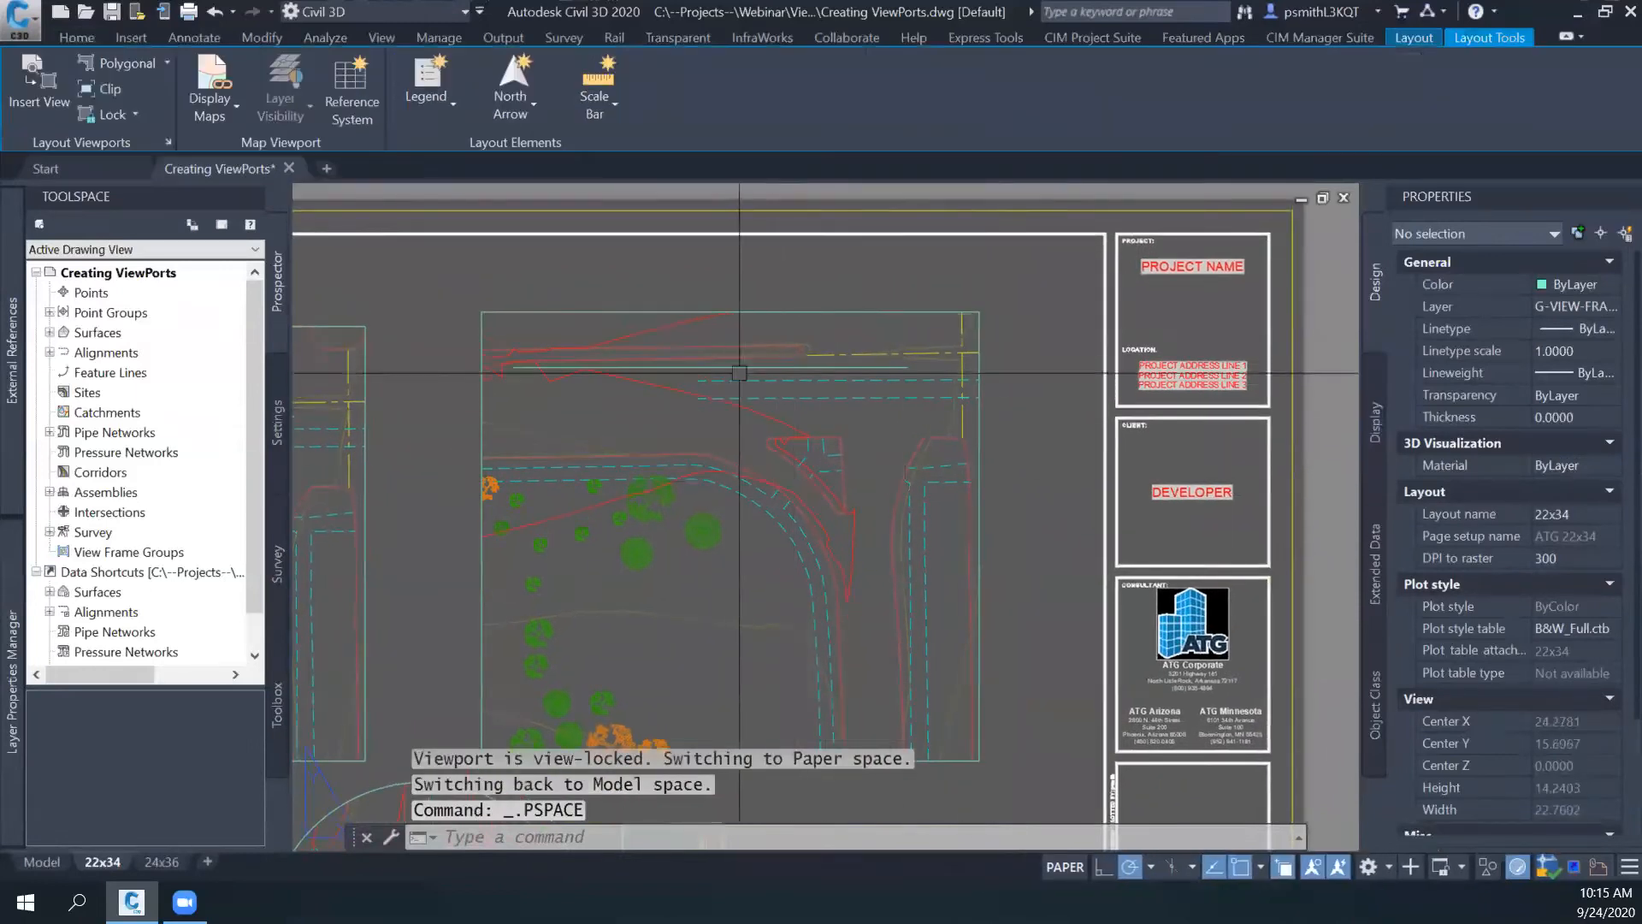
- Return to model space and erase the horizontal polyline that was transferred through the viewport
left_click(51, 863)
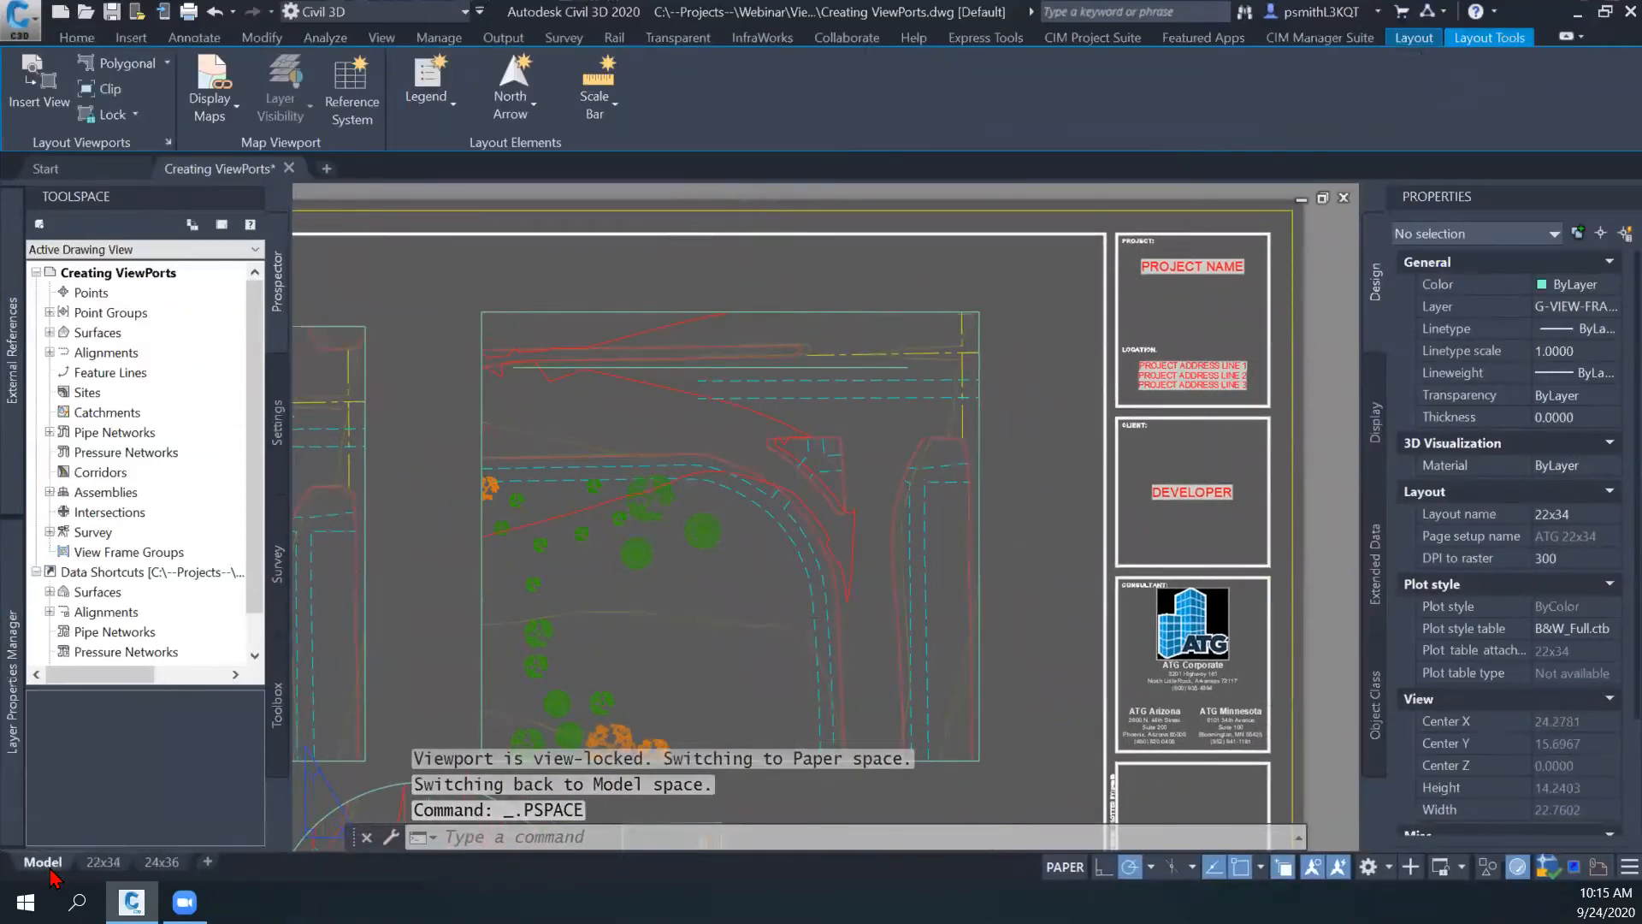
middle_click_drag(606, 533, 828, 569)
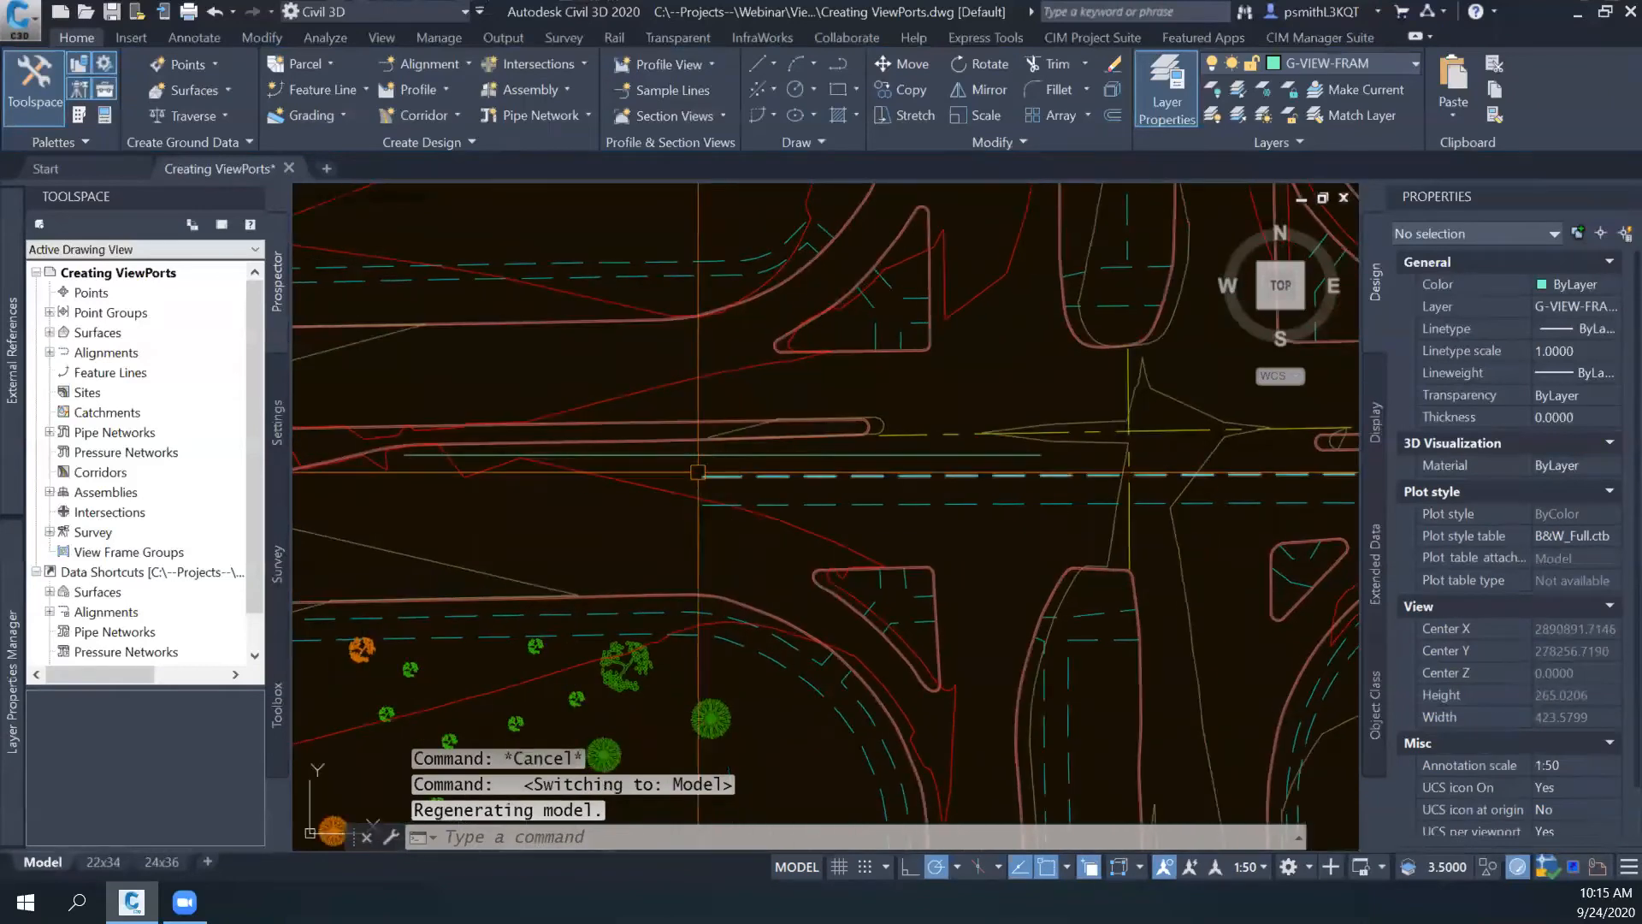
left_click(701, 454)
scroll(686, 534, "down", 2)
middle_click_drag(685, 545, 673, 513)
key("Escape")
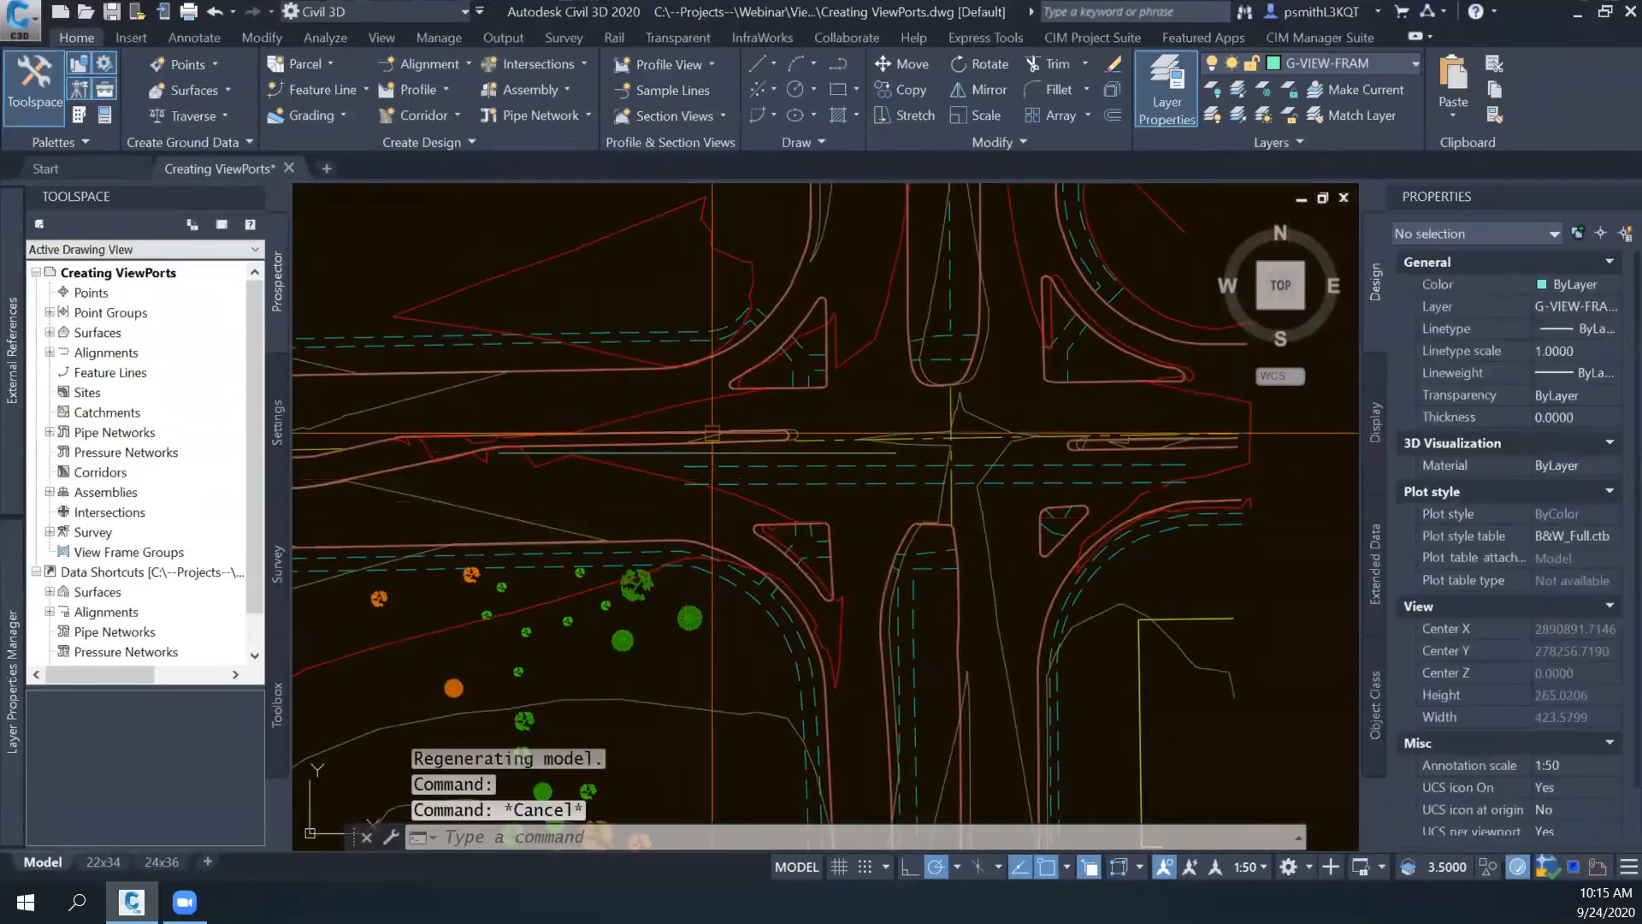
key("Delete")
- Draw a circle with a radius of about 129 units in model space, centred on the road intersection
scroll(829, 478, "down", 2)
middle_click_drag(858, 486, 672, 483)
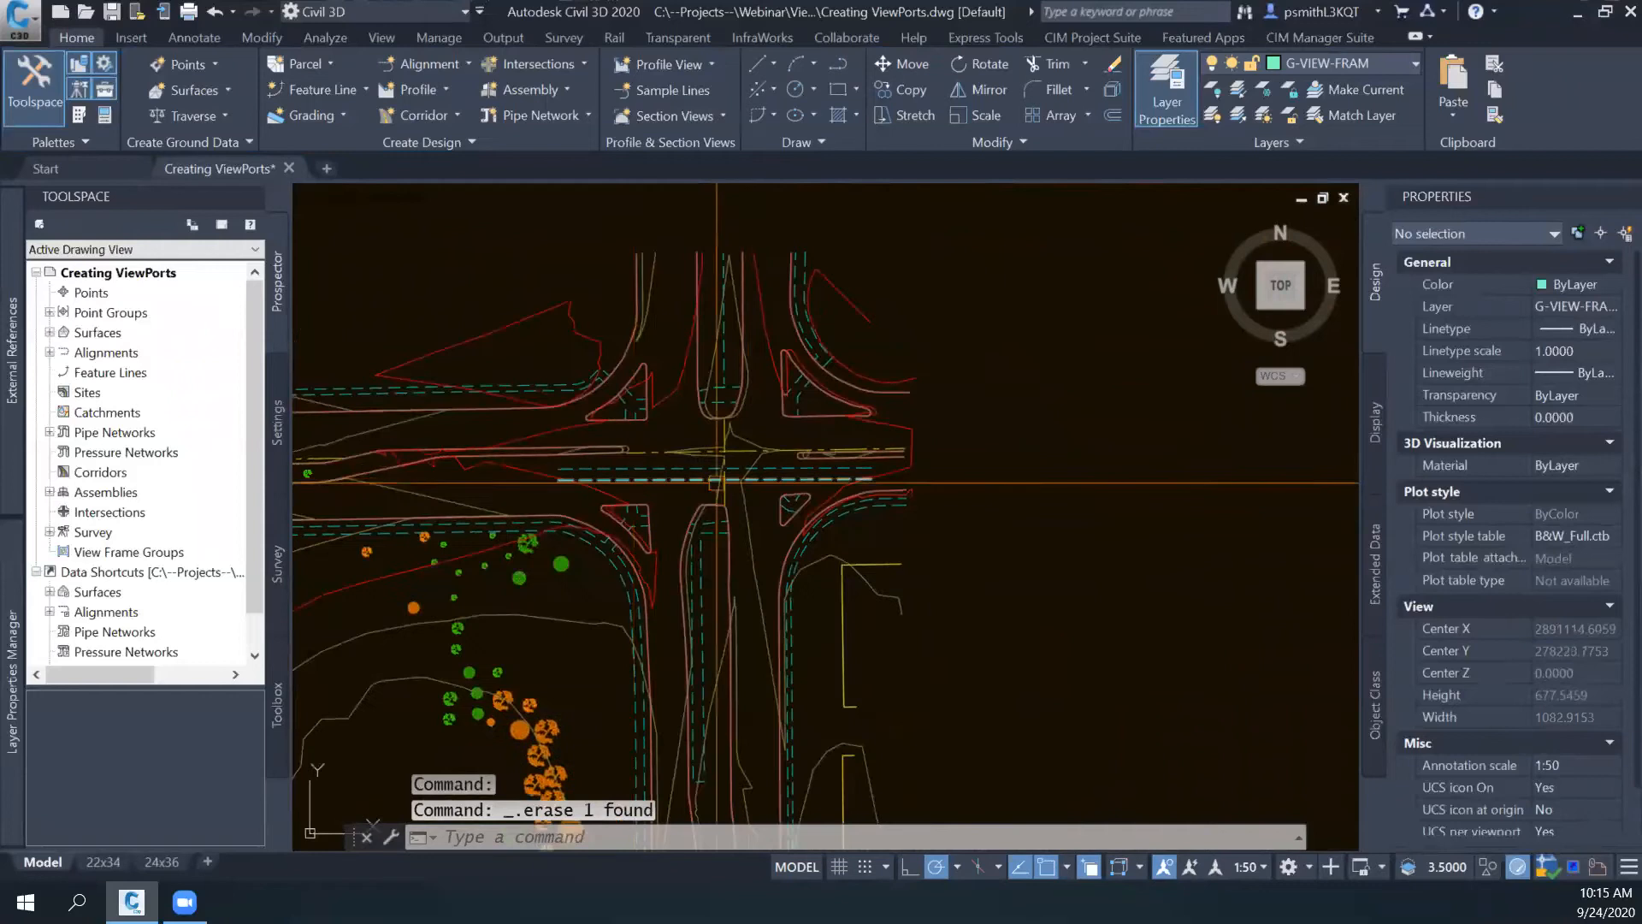
left_click(813, 90)
left_click(800, 128)
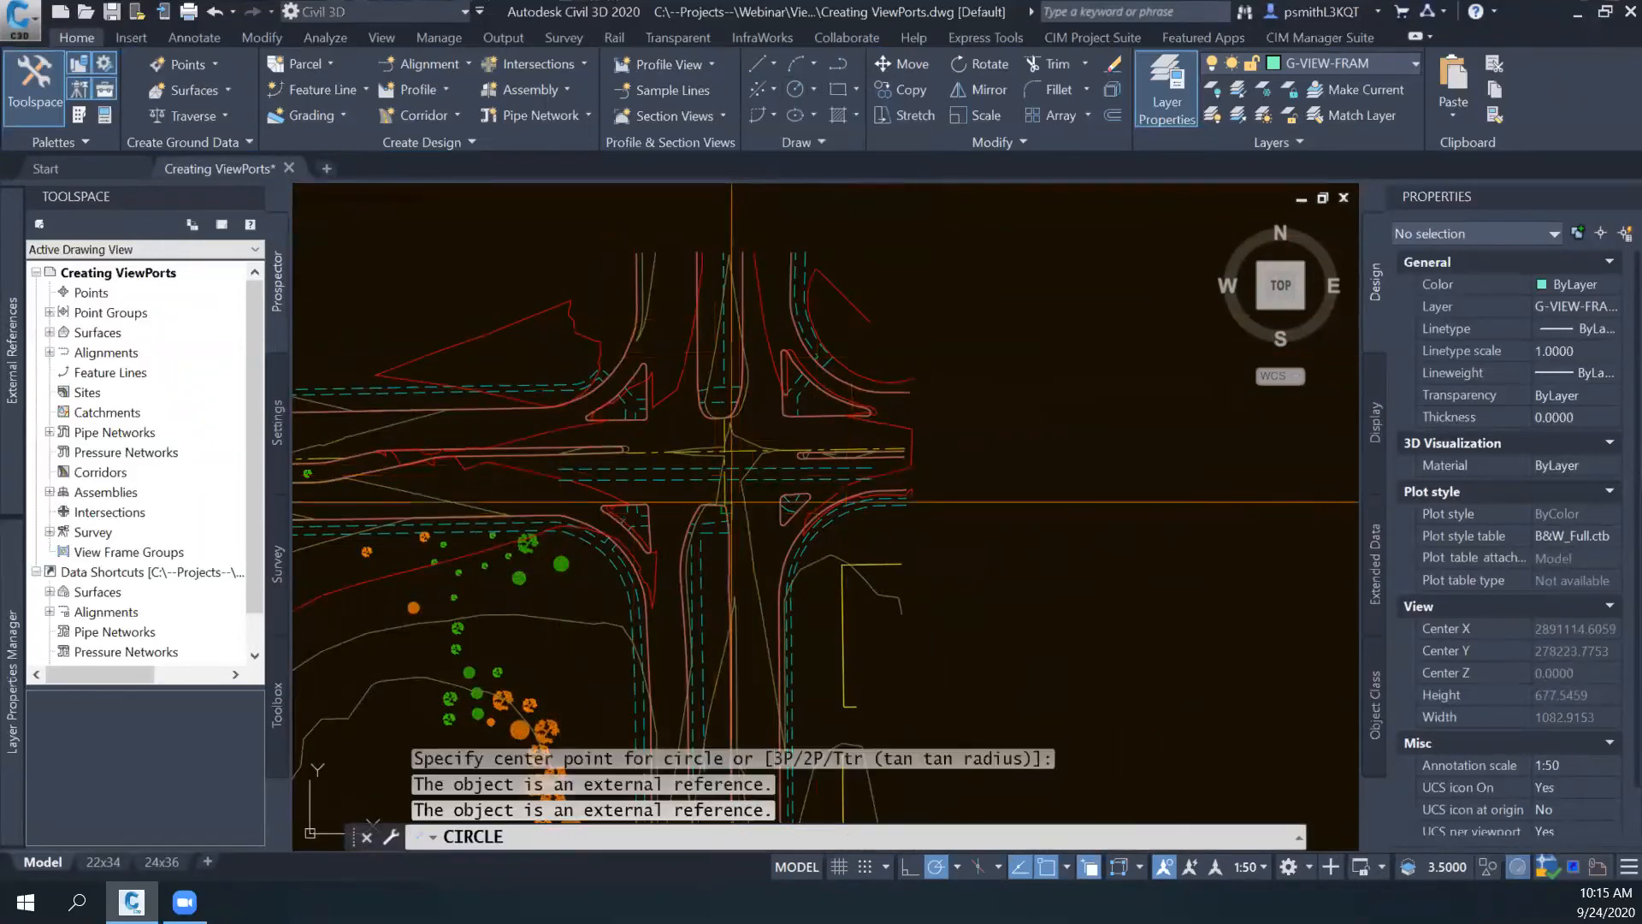
scroll(731, 502, "up", 6)
left_click(716, 313)
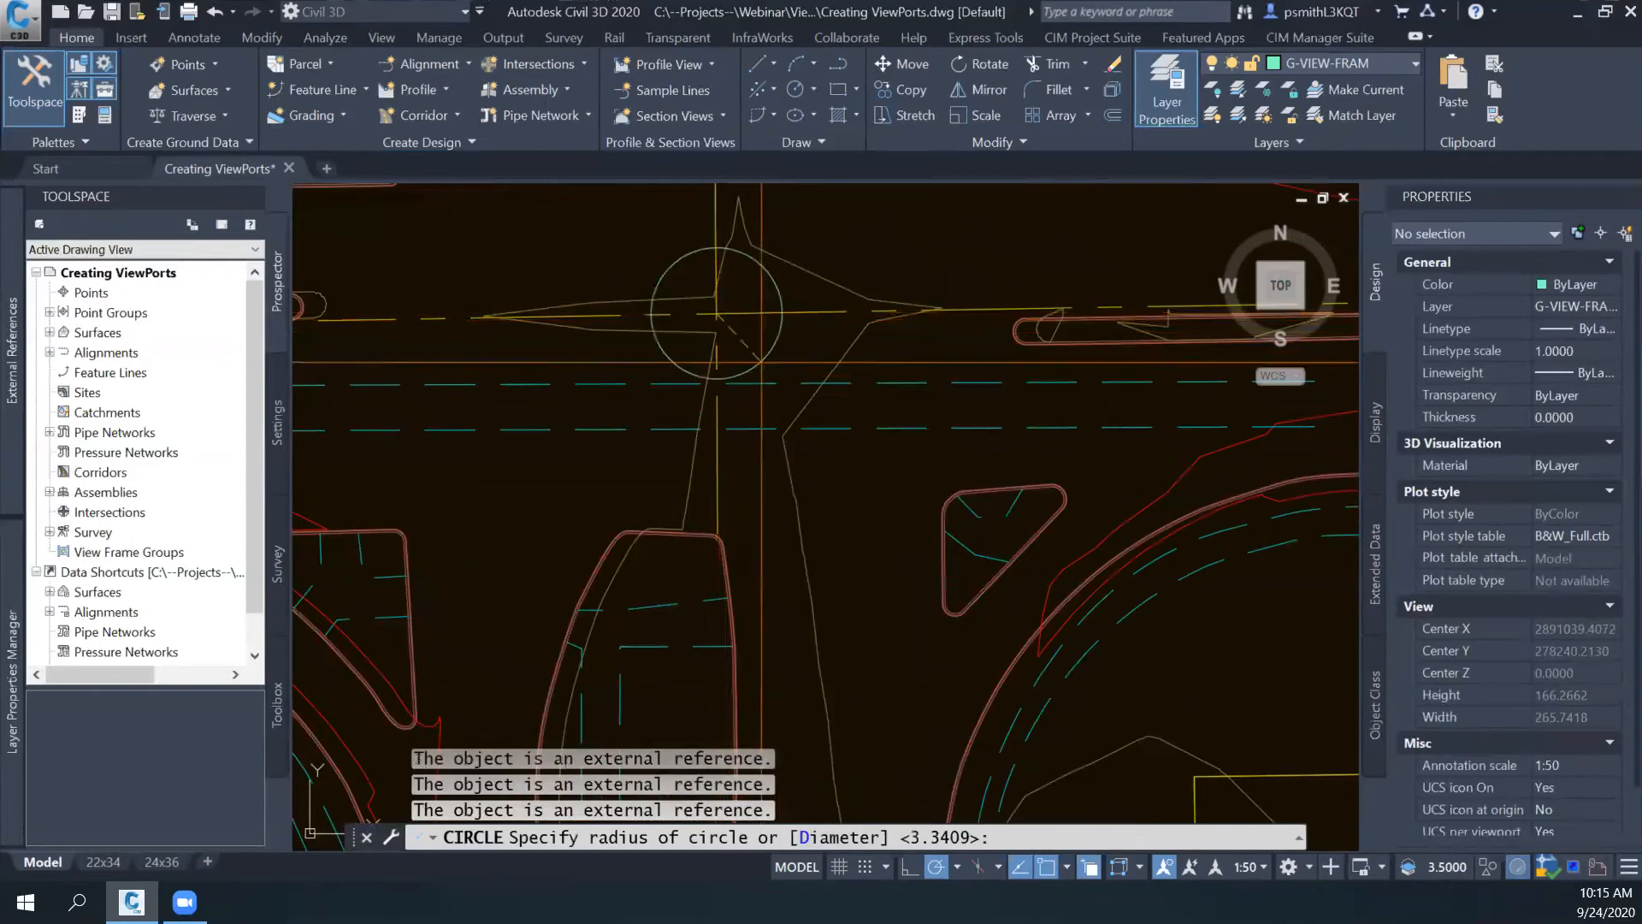
scroll(761, 362, "down", 2)
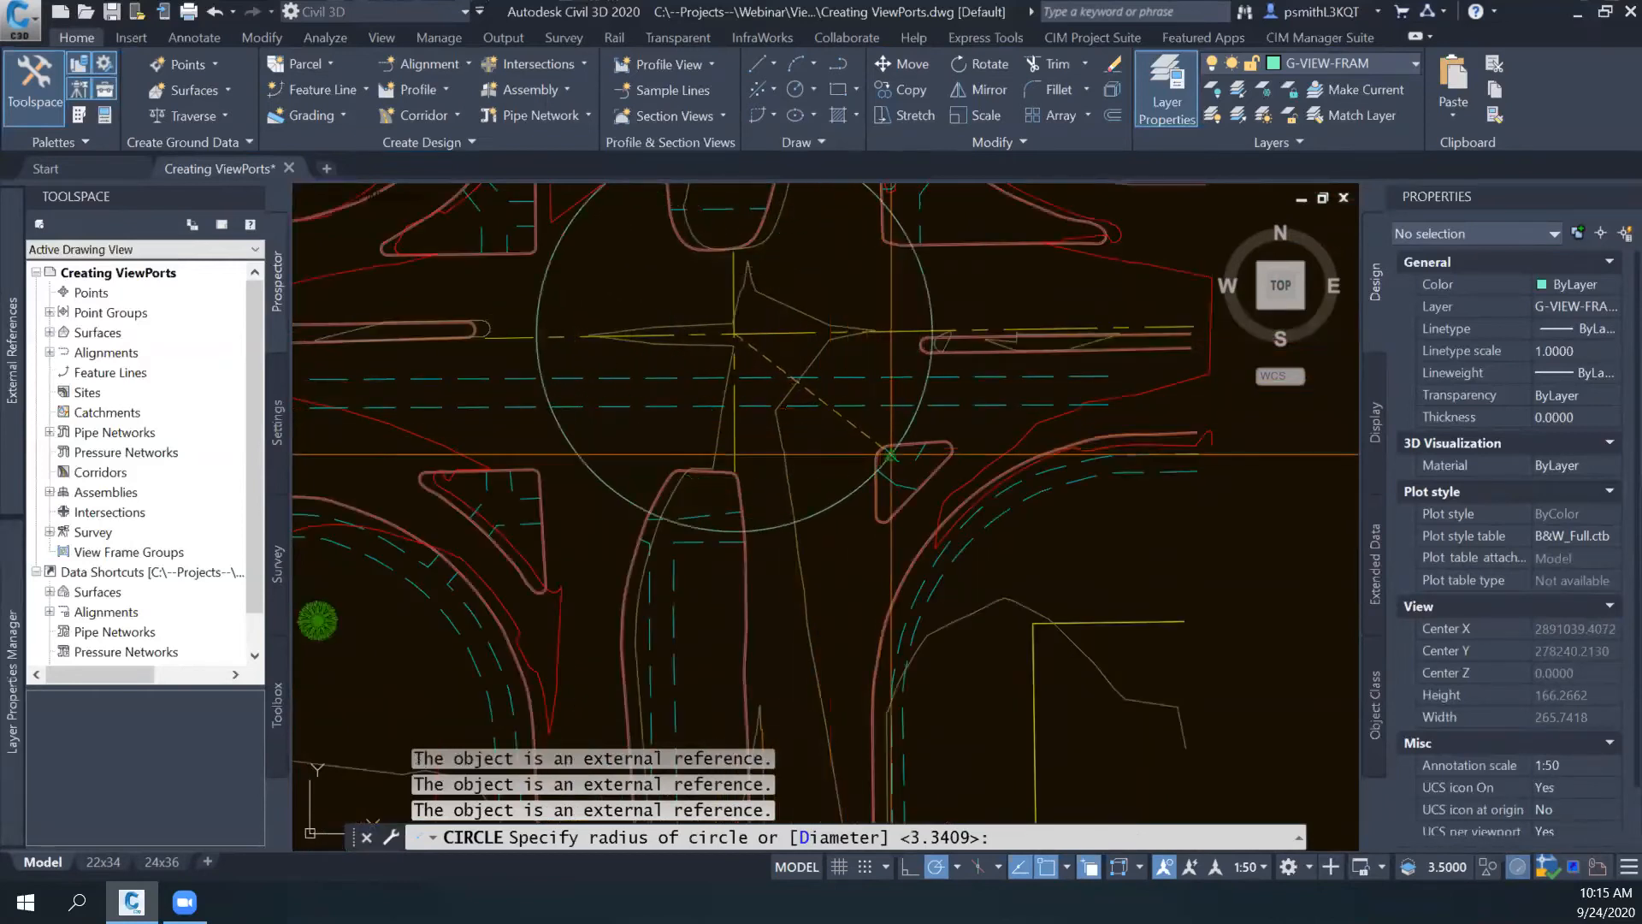
scroll(924, 483, "down", 2)
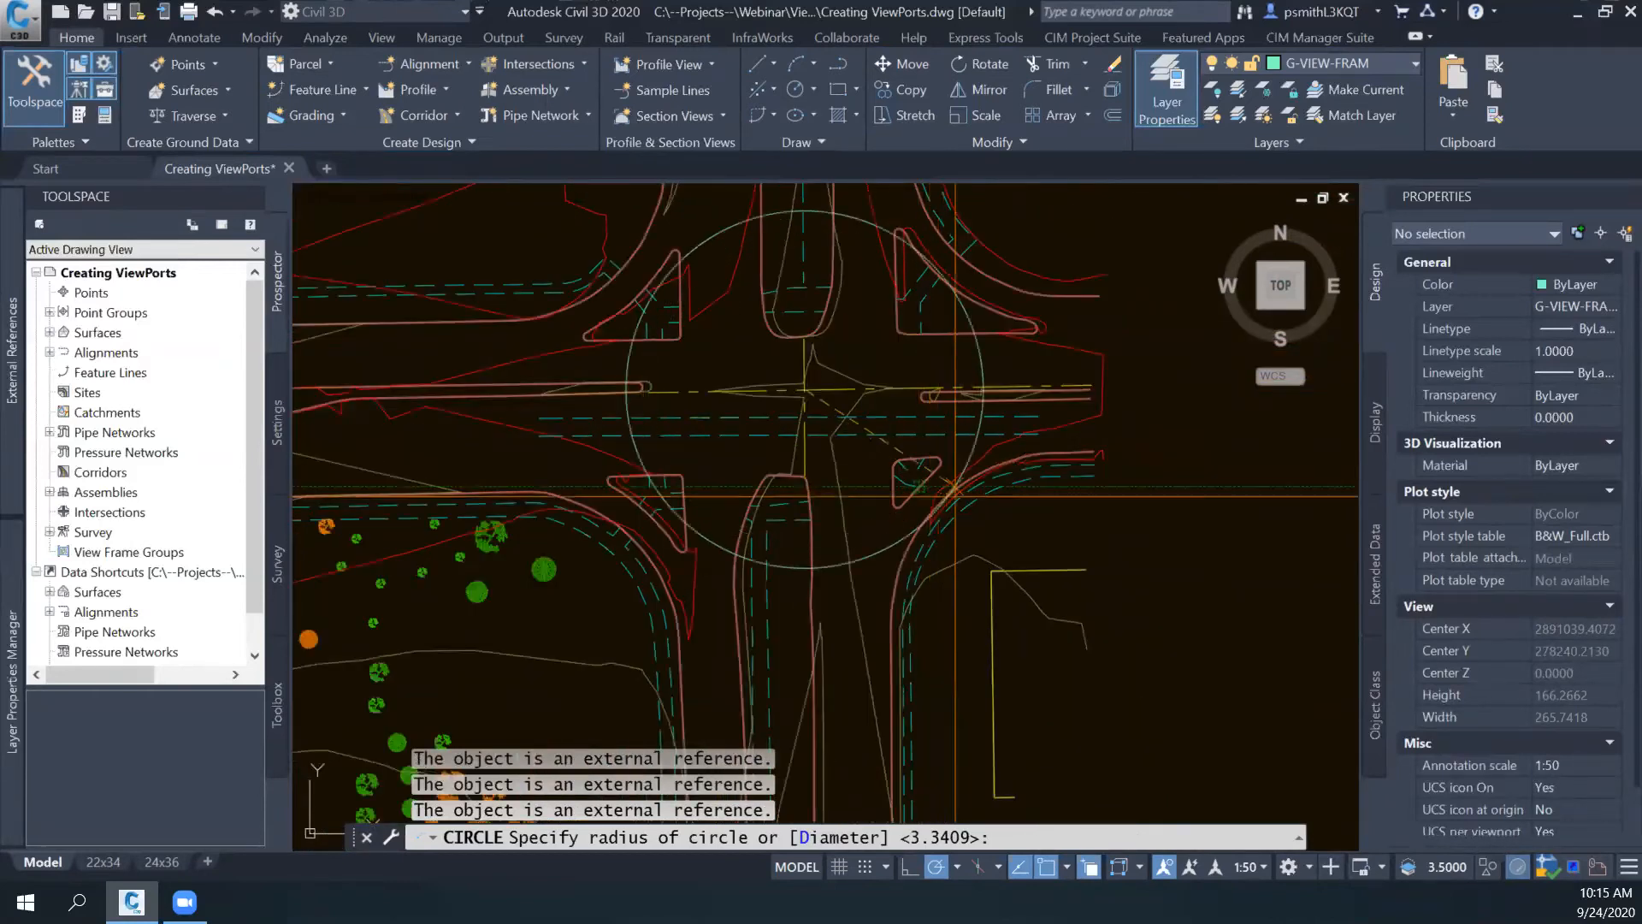
key("Escape")
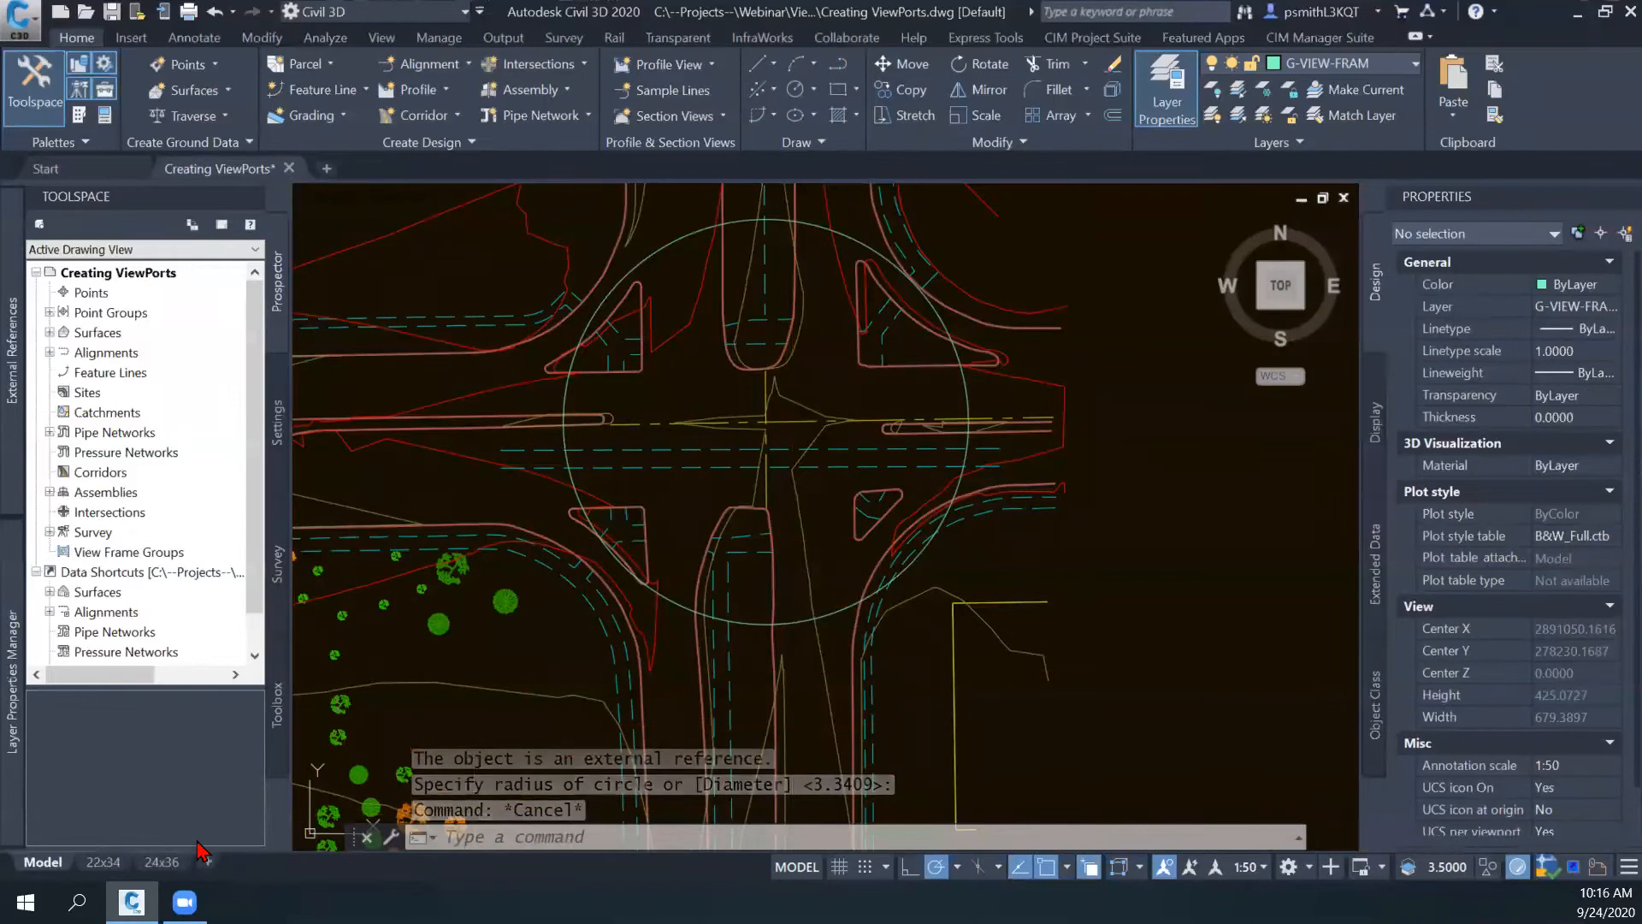
- In the 22x34 layout, activate the right viewport and move the large circle to paper space with CHSPACE
left_click(102, 863)
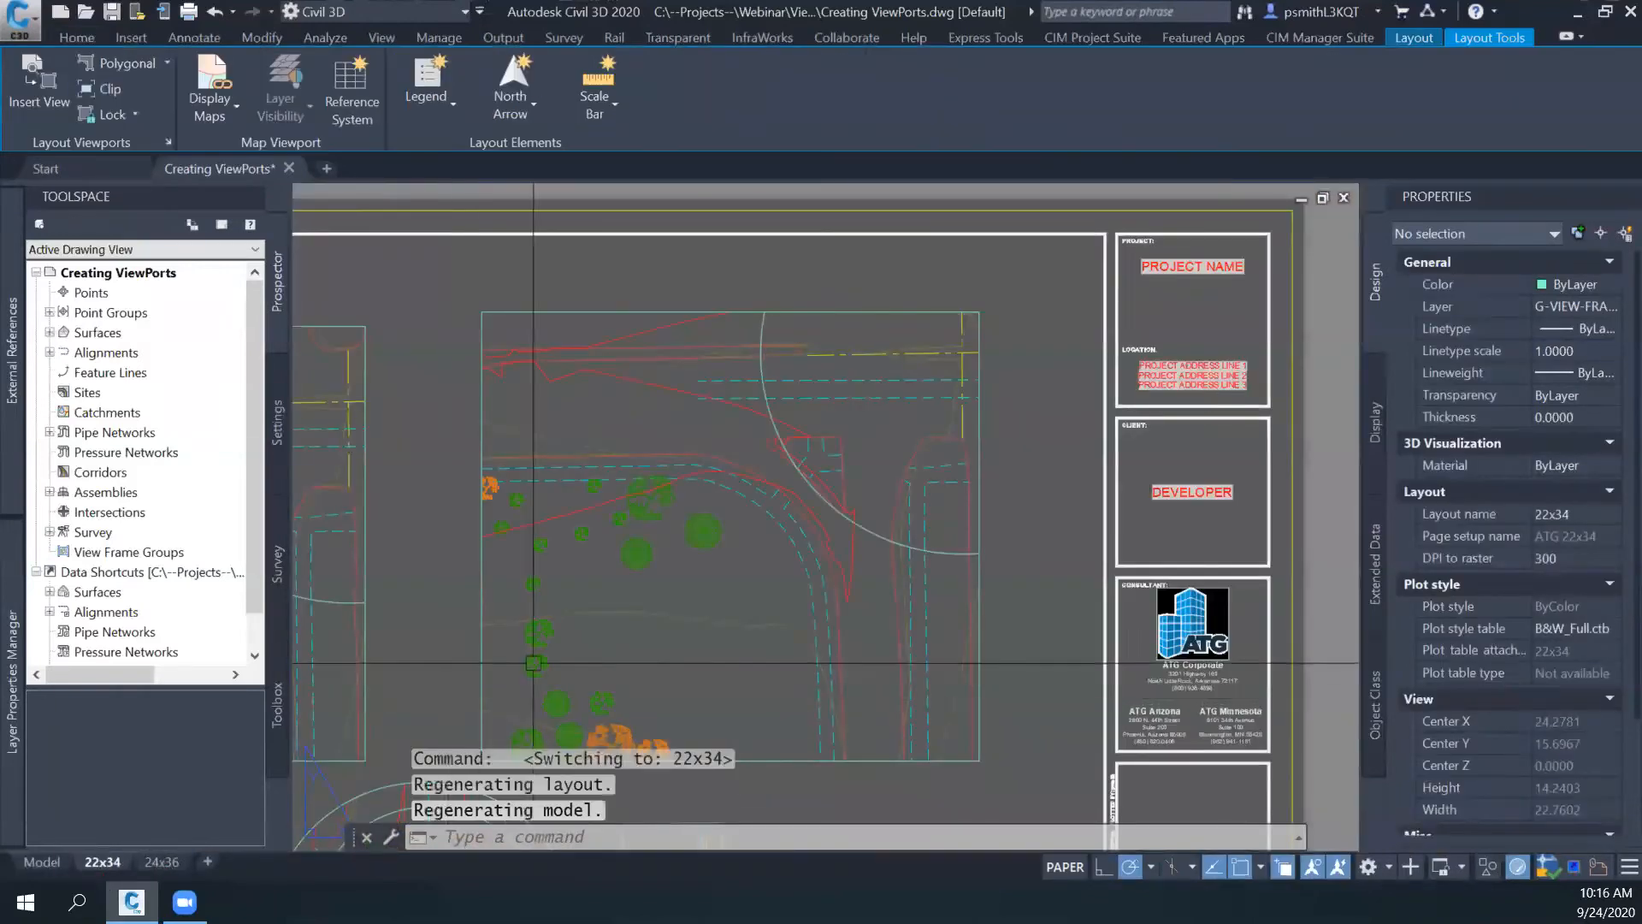
middle_click_drag(594, 651, 743, 476)
double_click(663, 550)
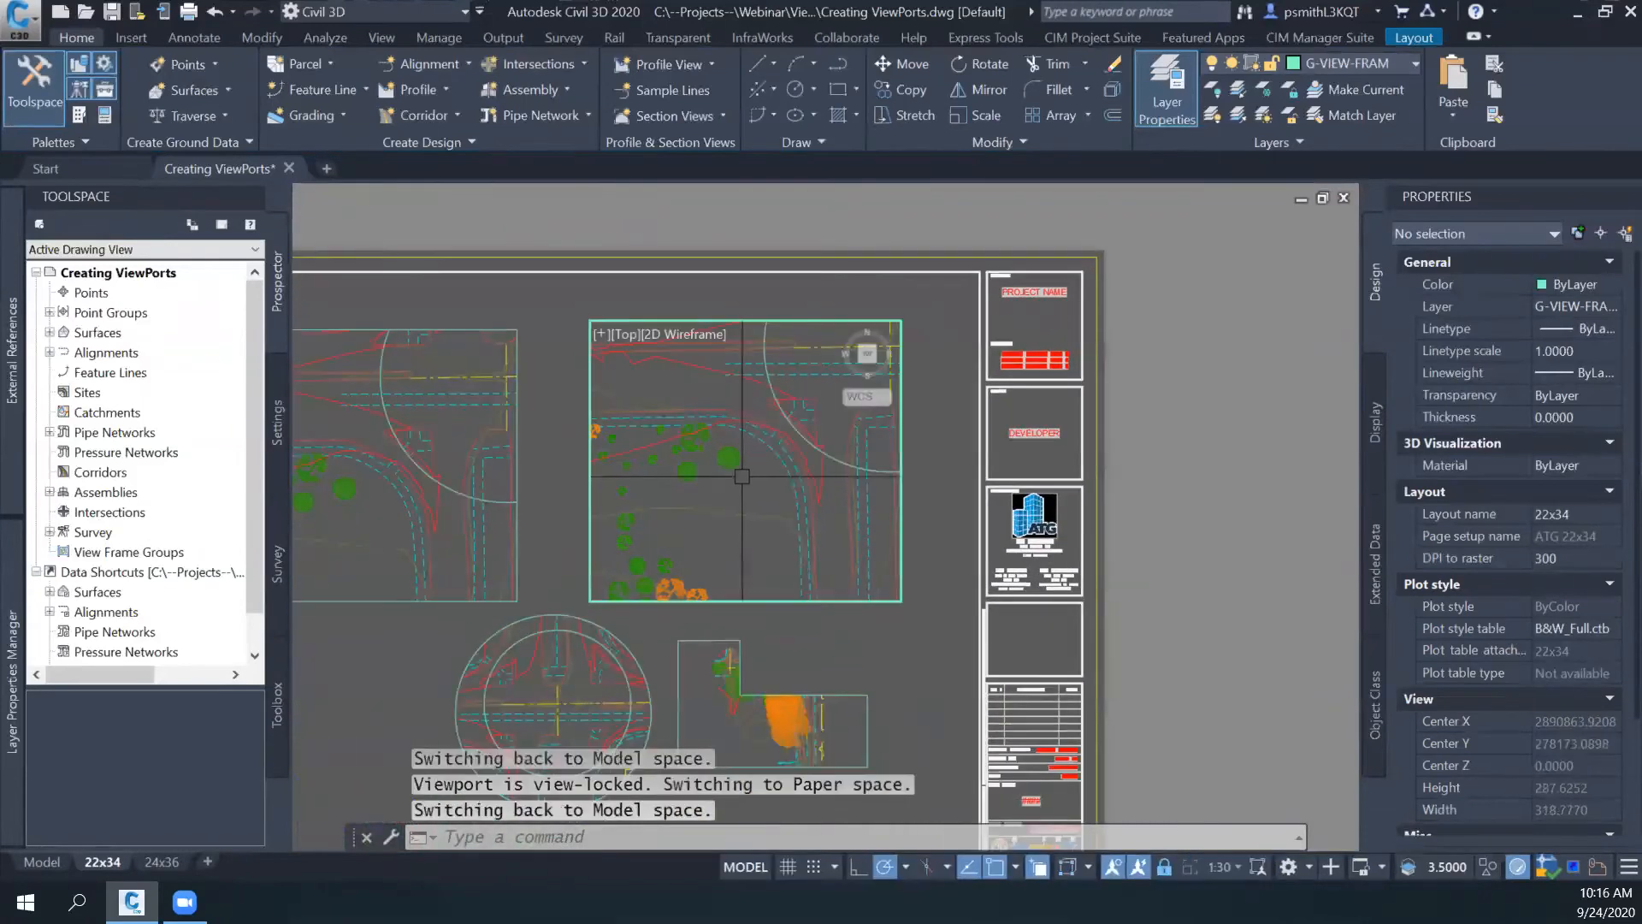
left_click(766, 383)
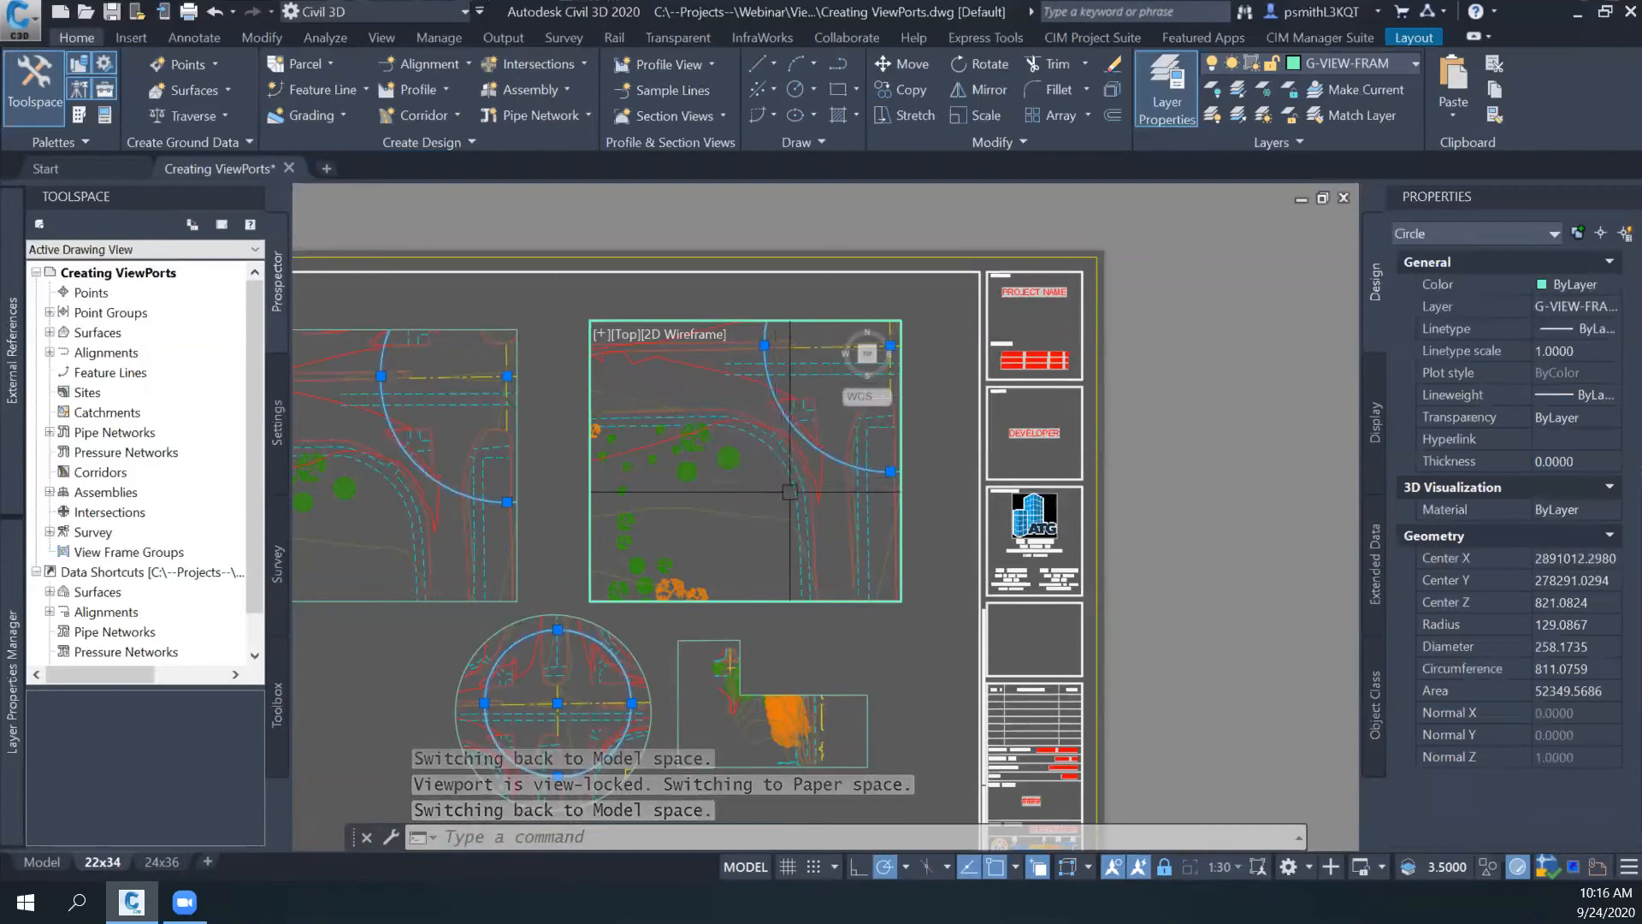
type("CH")
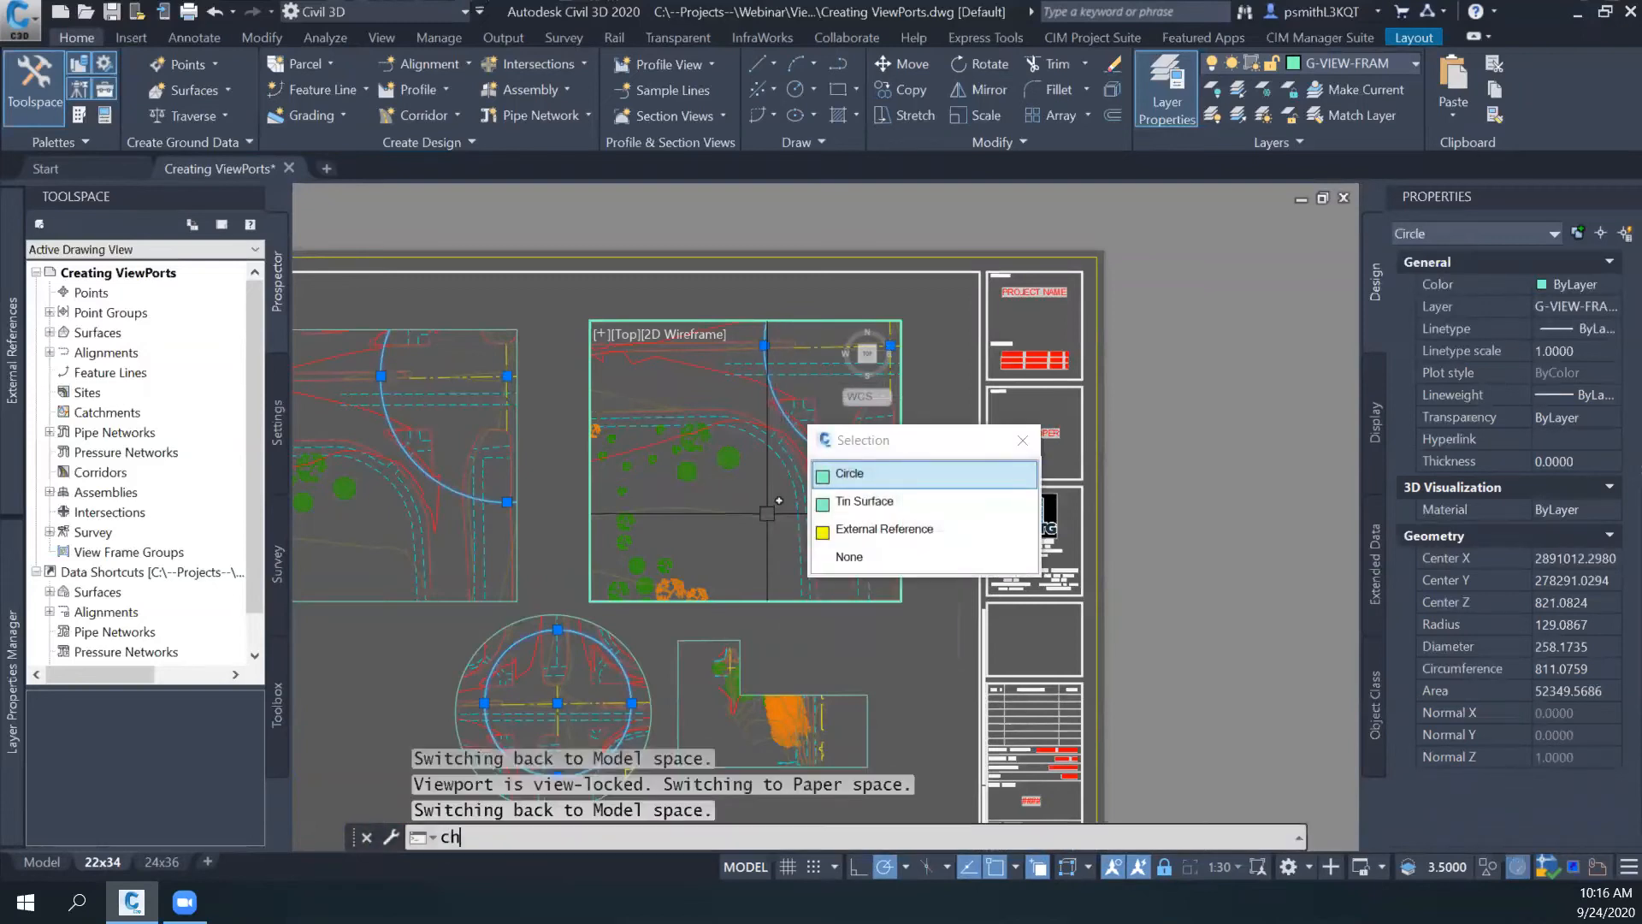
type("SPACe")
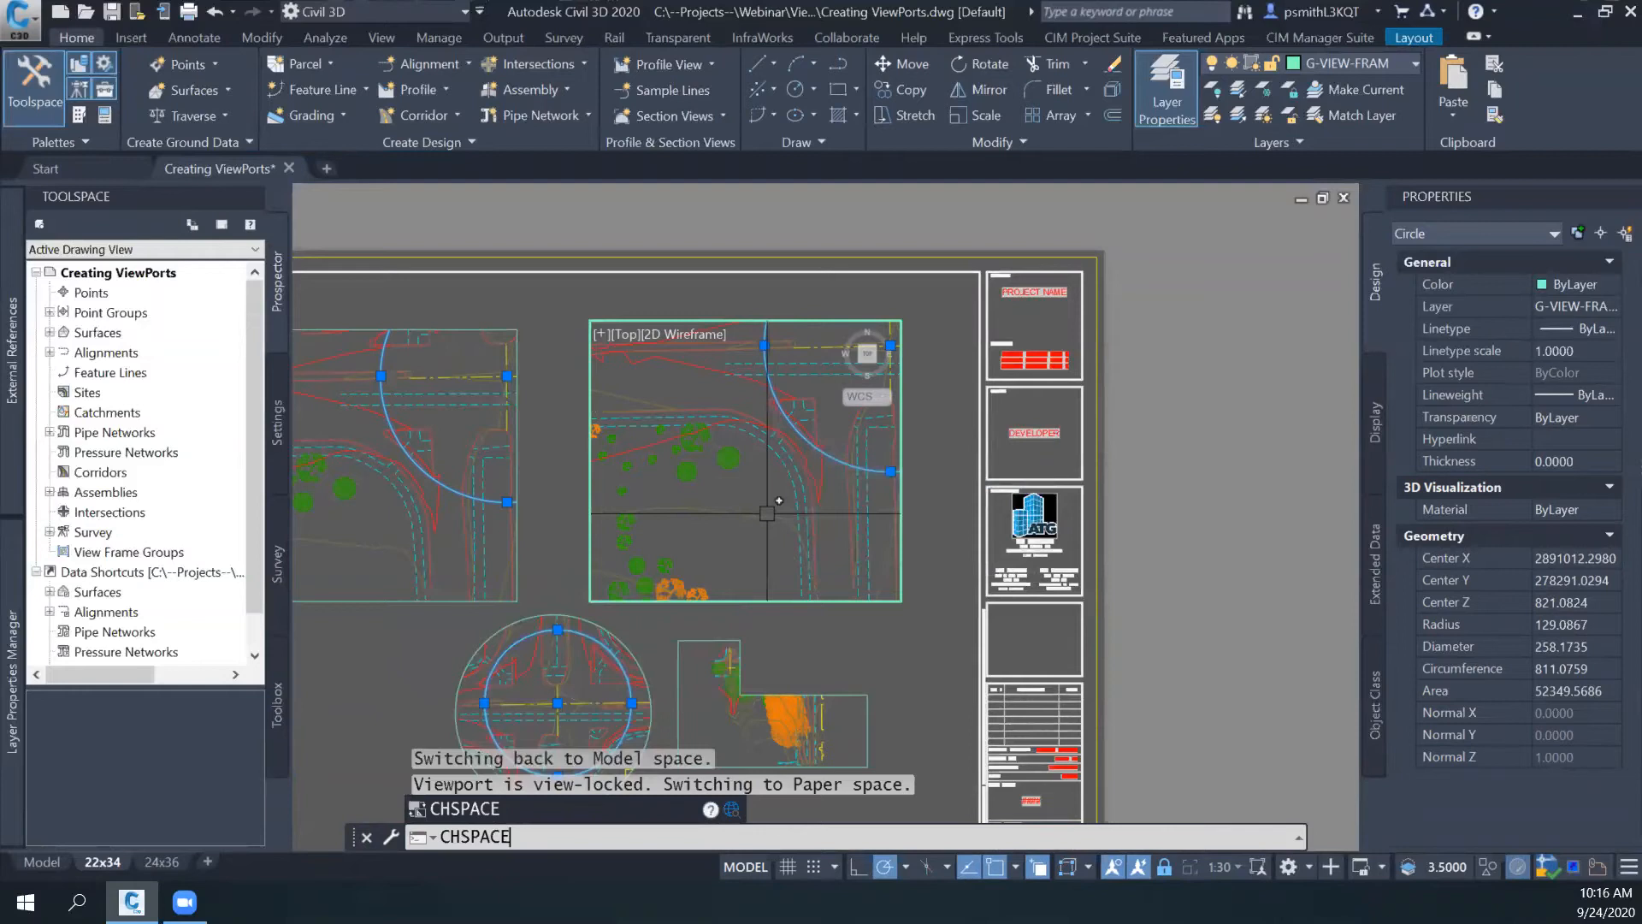
key("Return")
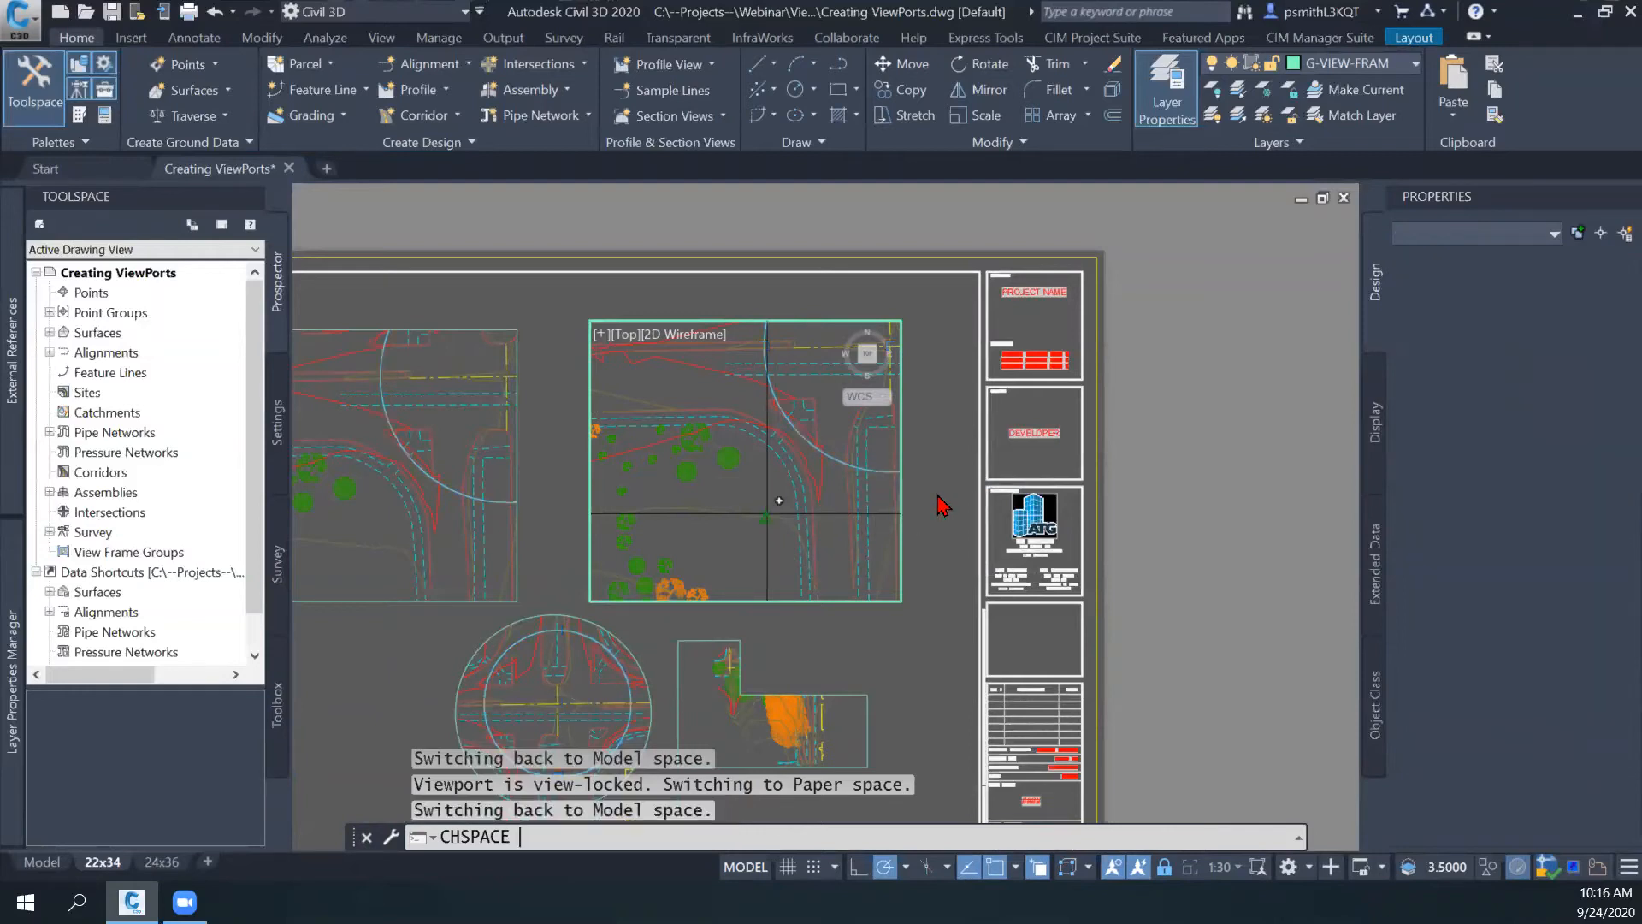
key("Return")
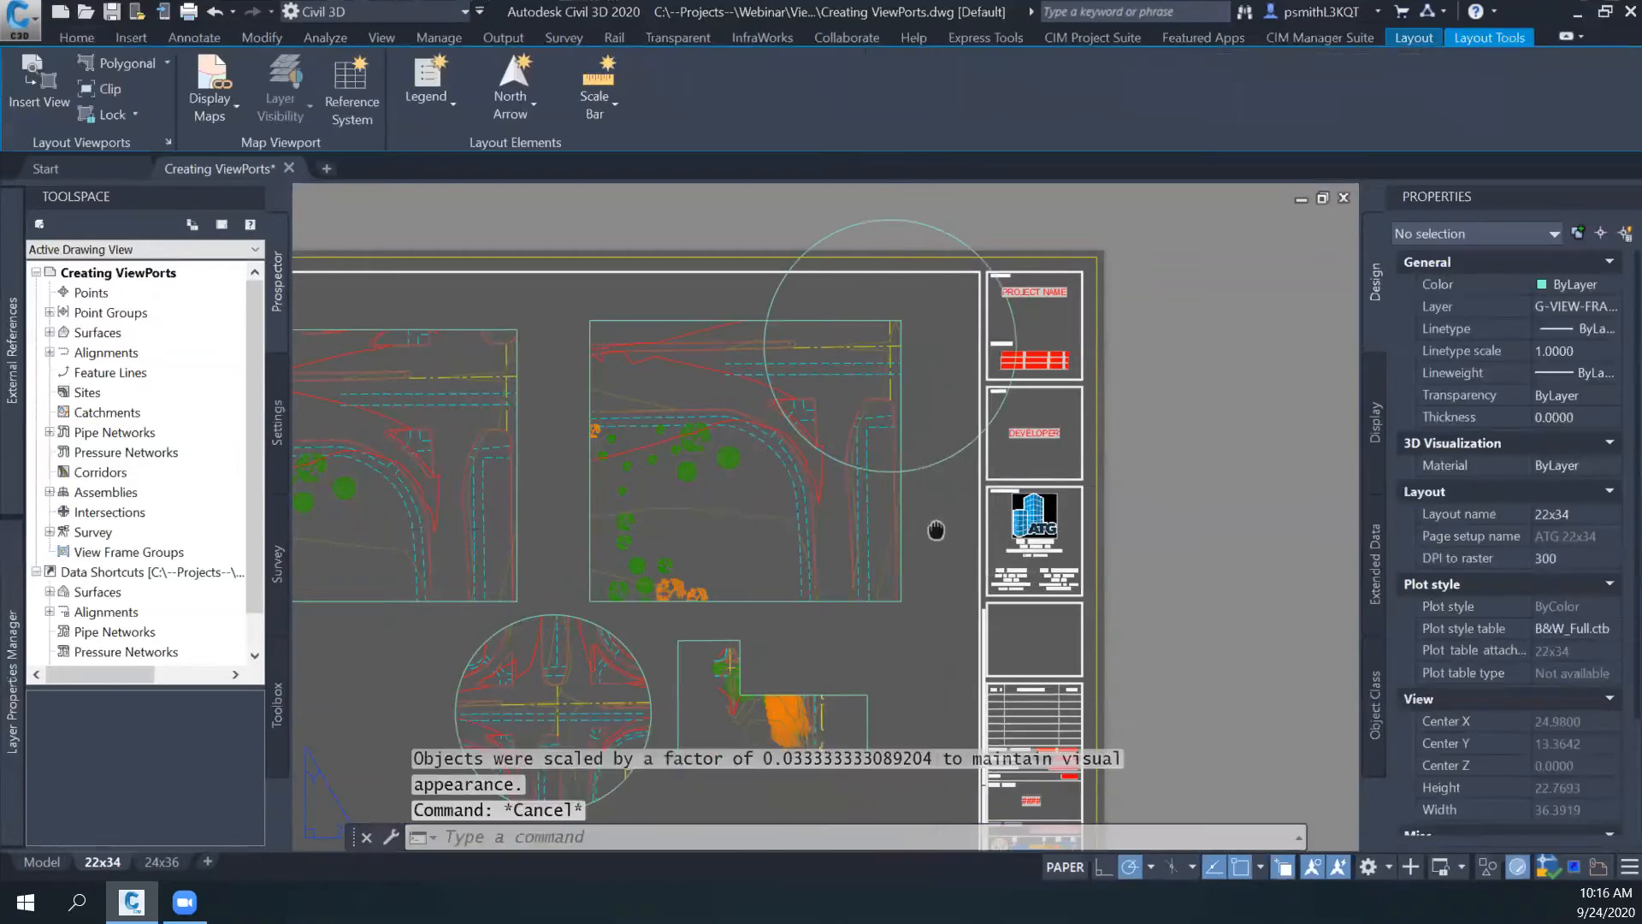
- Convert the large paper-space circle overlapping the right viewport into a viewport using the Object option
middle_click_drag(937, 530, 810, 593)
left_click(800, 531)
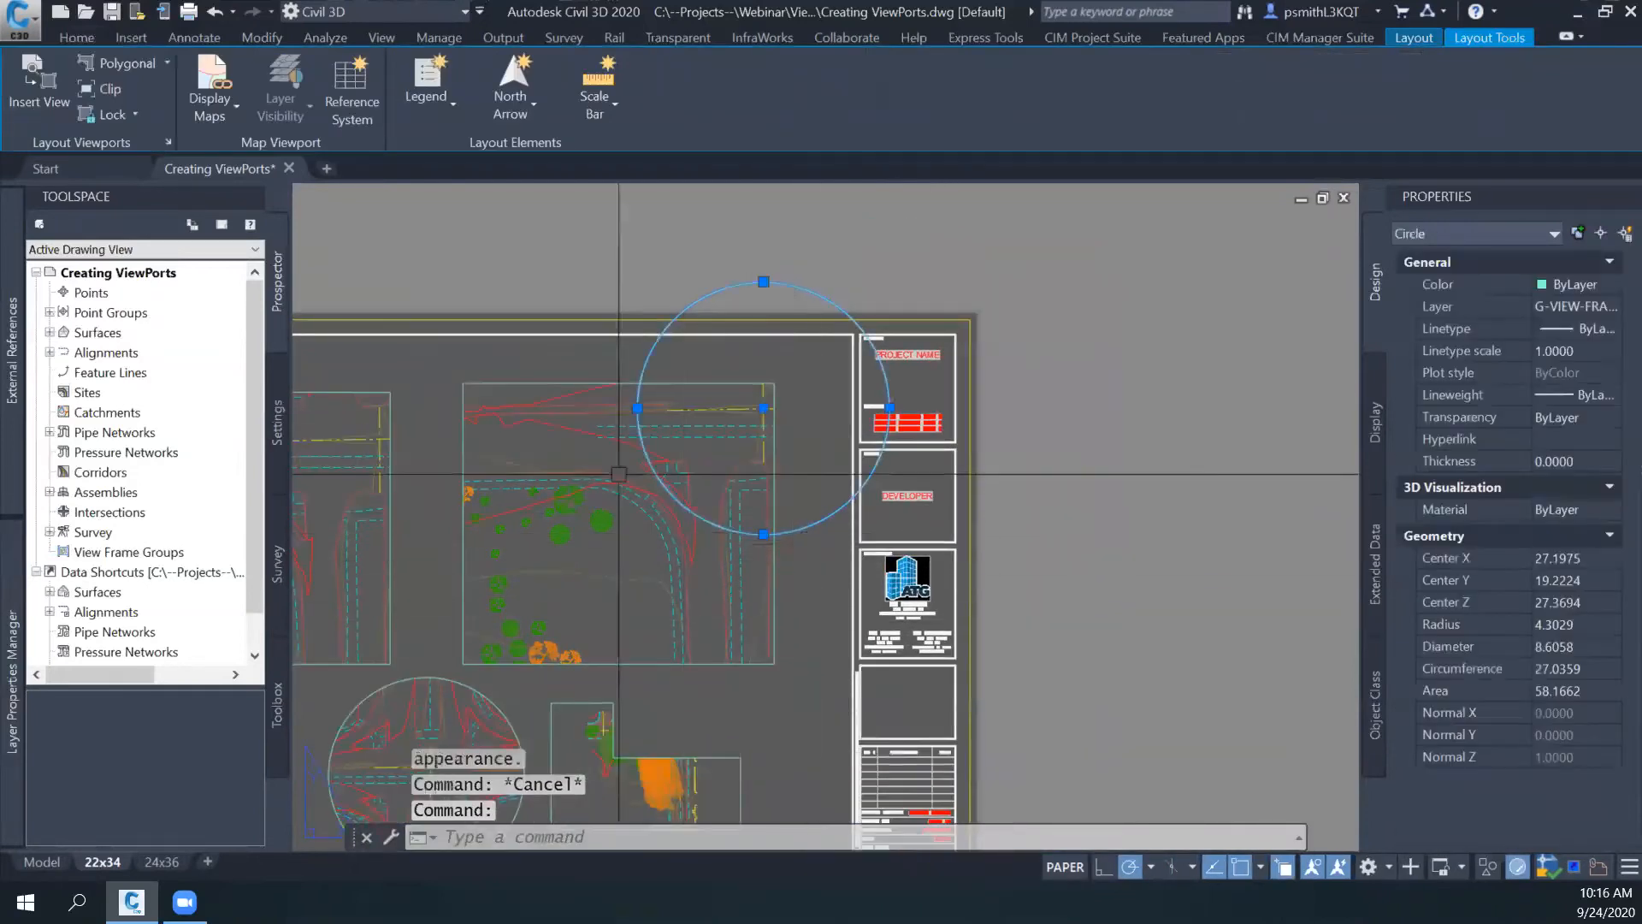
left_click(166, 63)
left_click(129, 193)
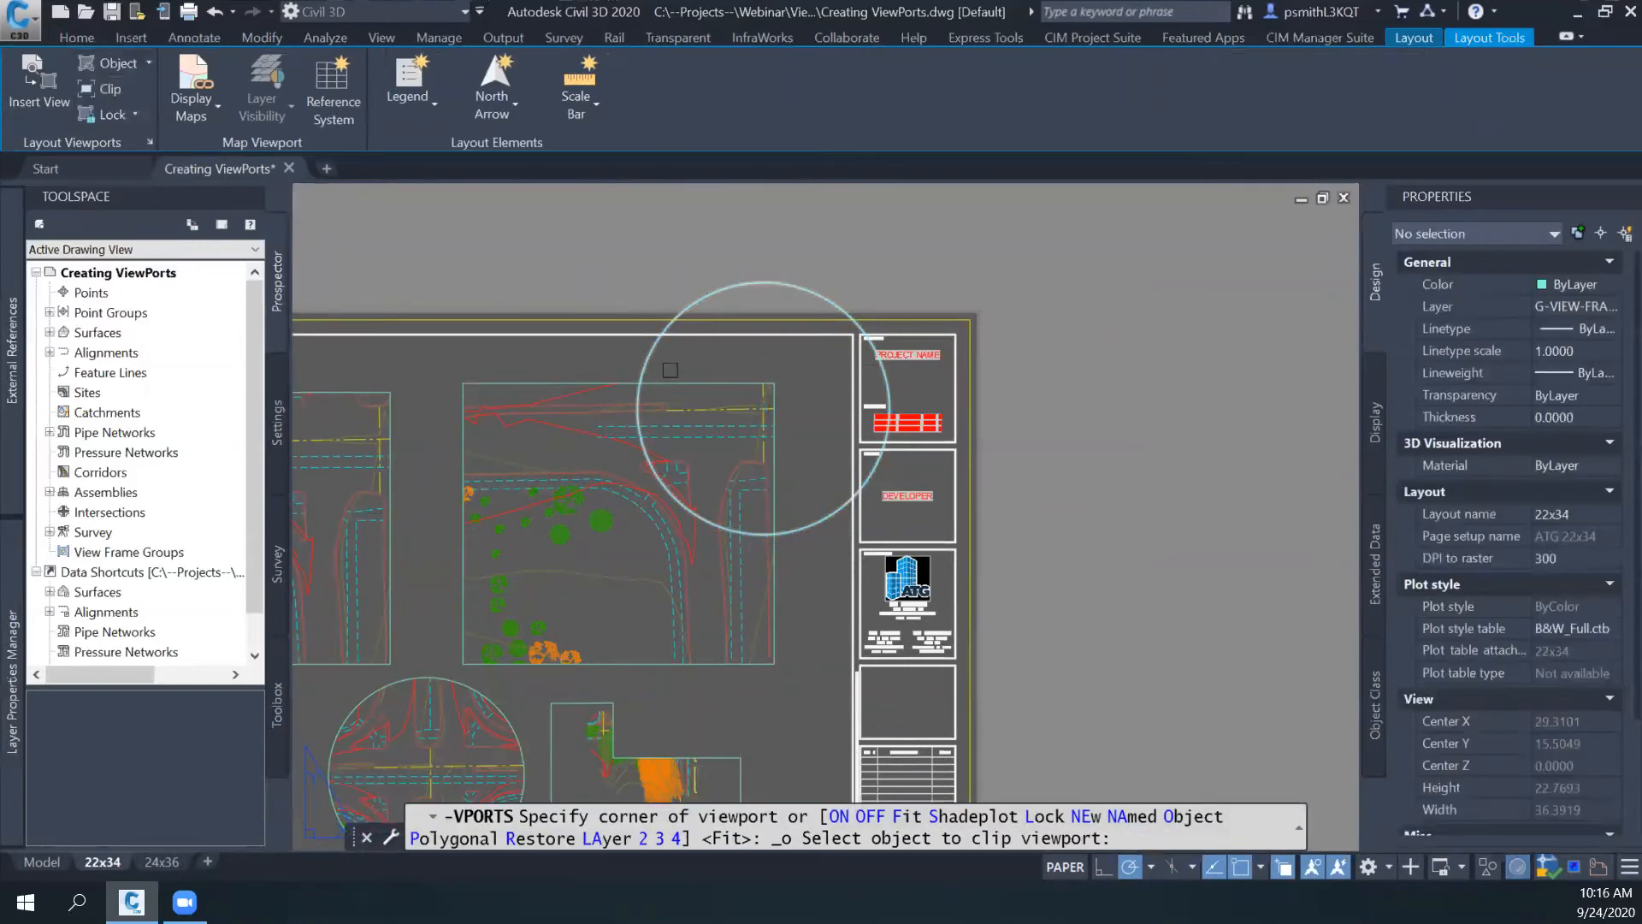
left_click(890, 403)
key("Escape")
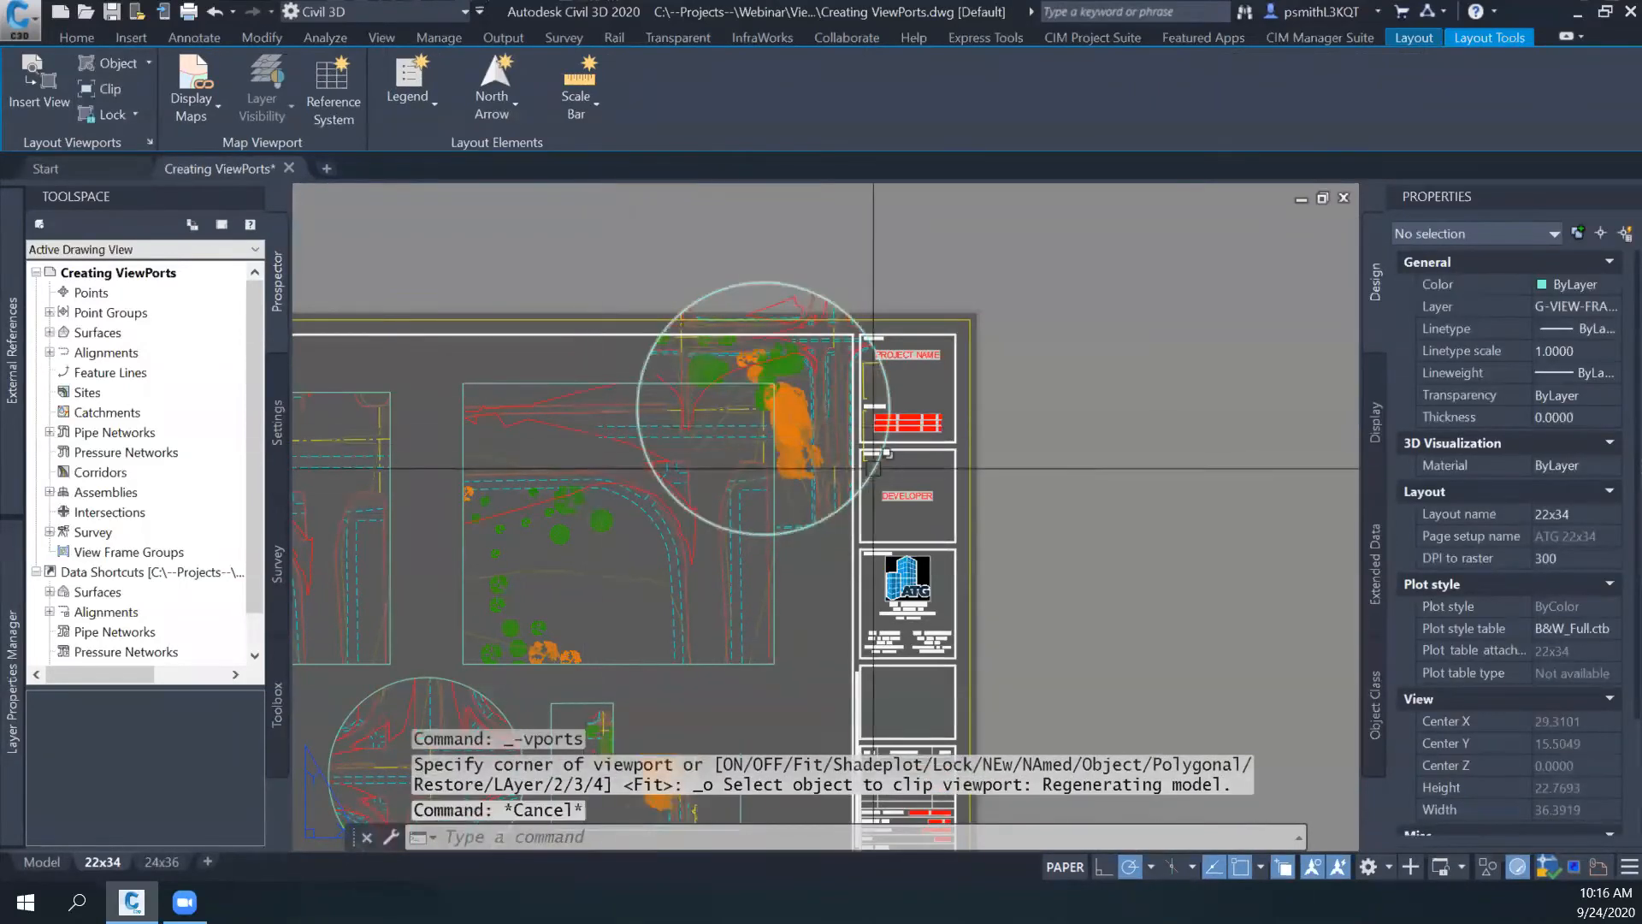
scroll(902, 401, "up", 3)
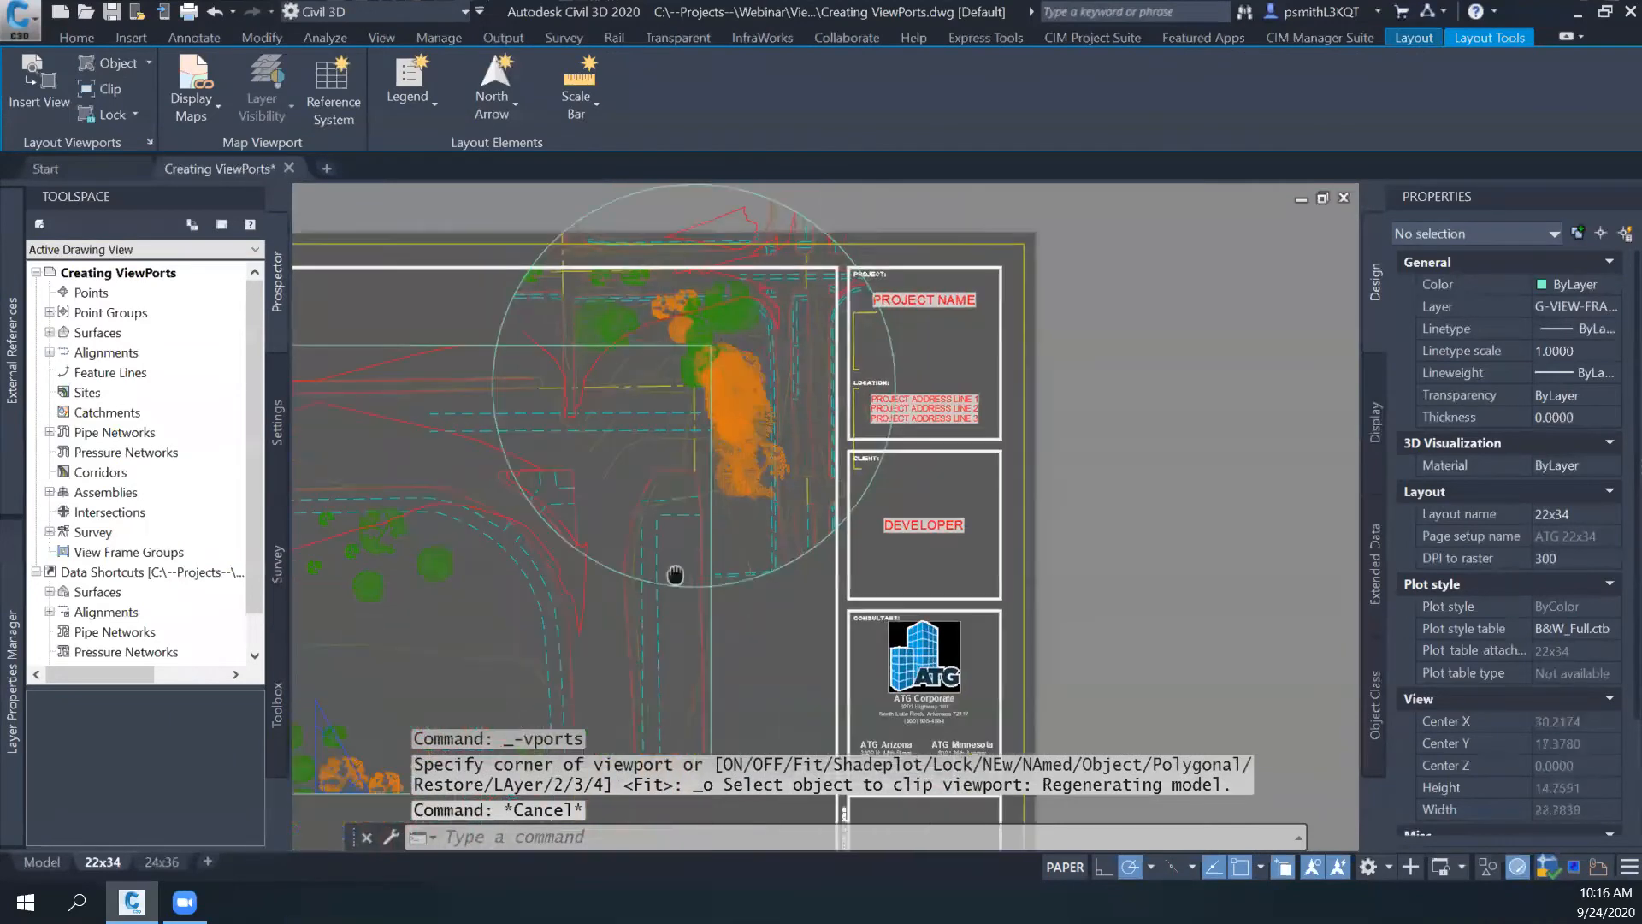
left_click(772, 503)
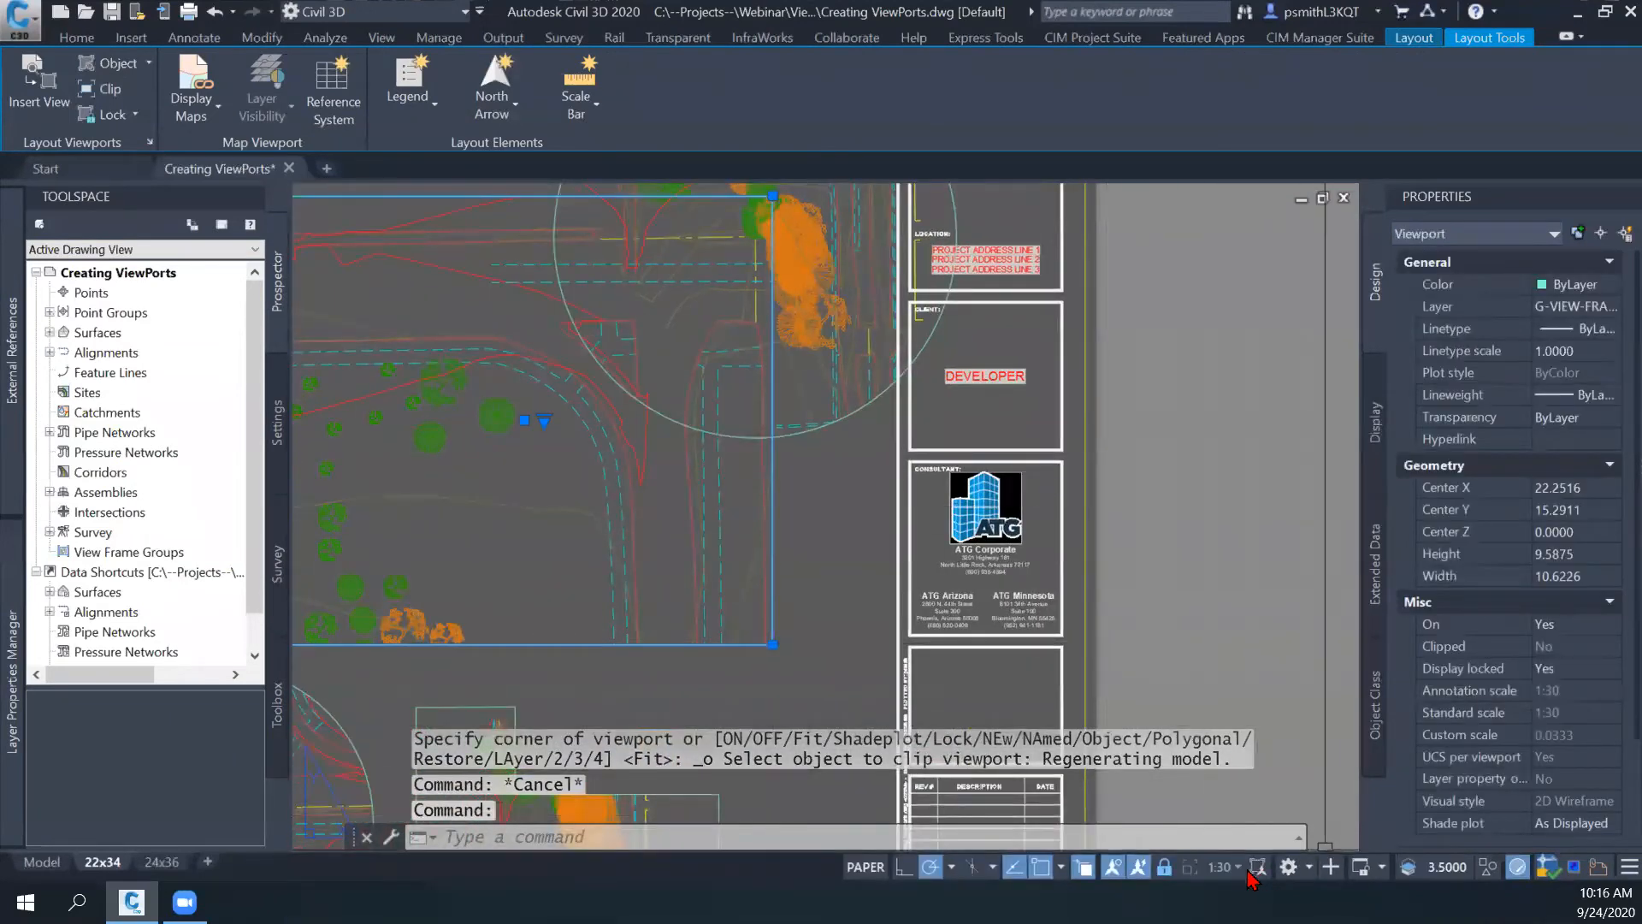
middle_click_drag(1039, 441, 1037, 531)
key("Escape")
left_click(825, 513)
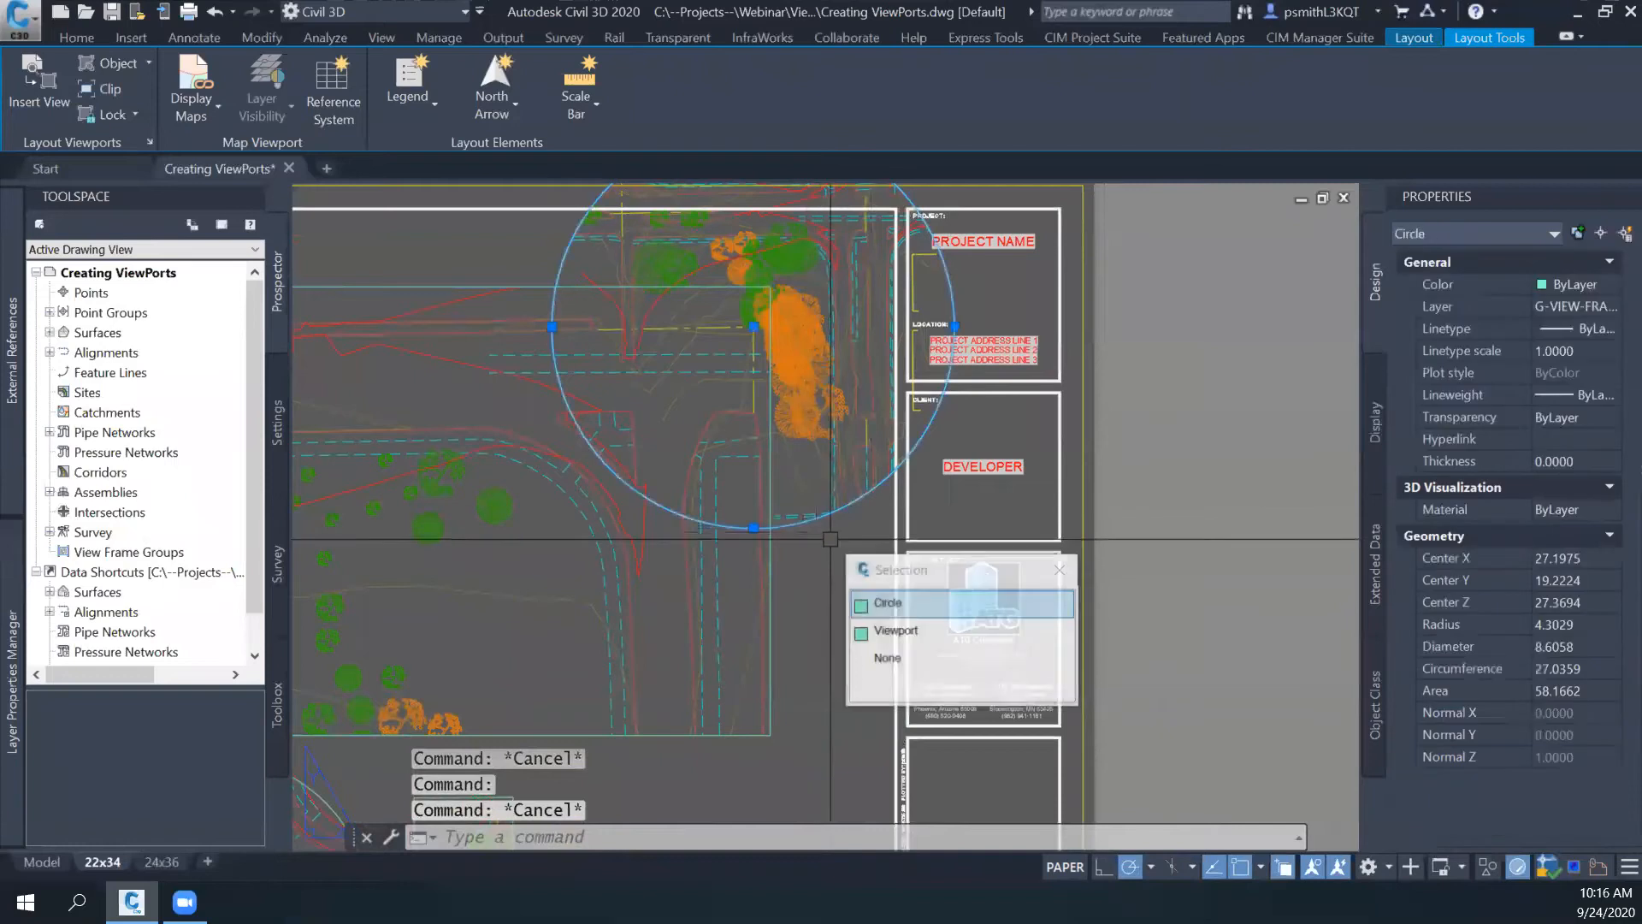
key("Escape")
middle_click_drag(829, 538, 827, 607)
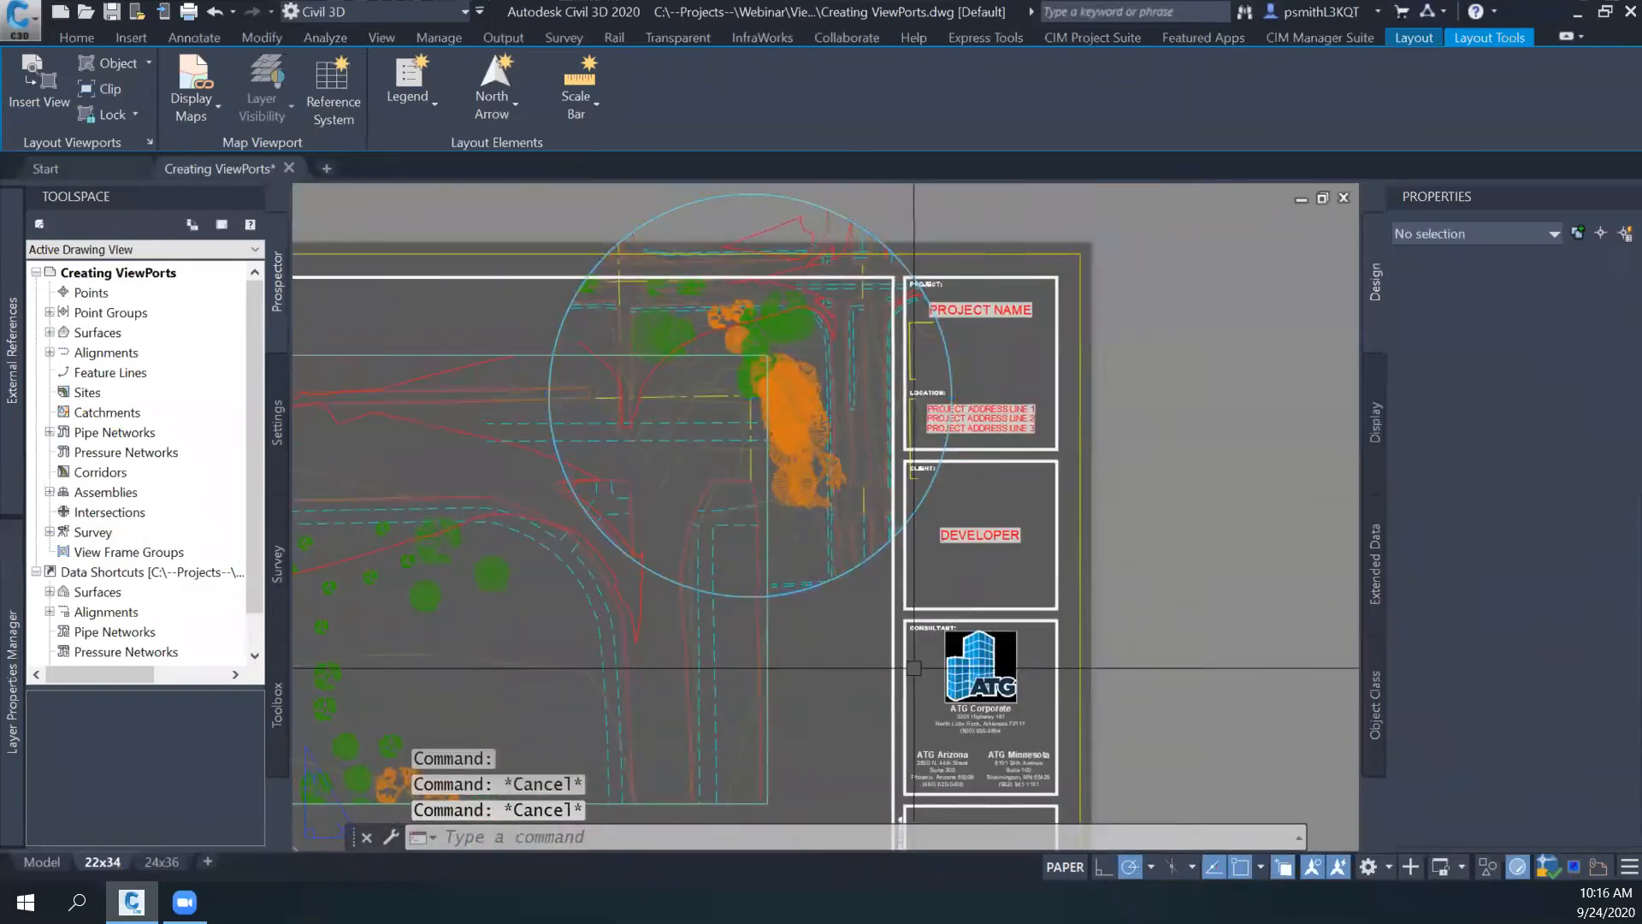
- Set the large circular viewport's scale to 1:30 and regenerate all viewports with REGENALL
left_click(826, 583)
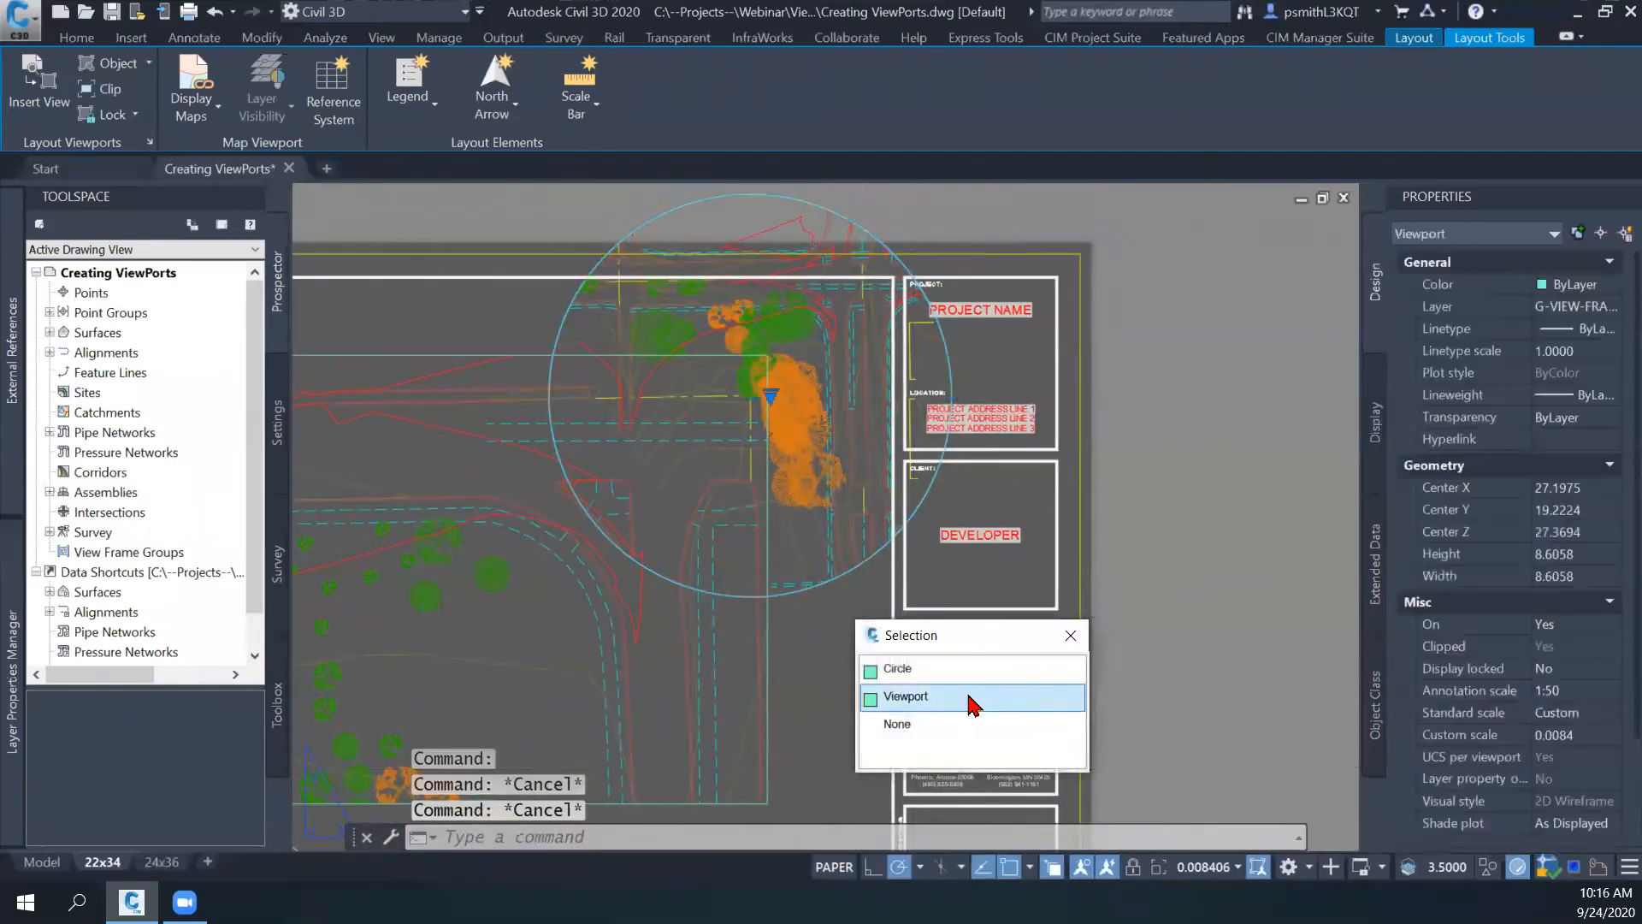
left_click(958, 696)
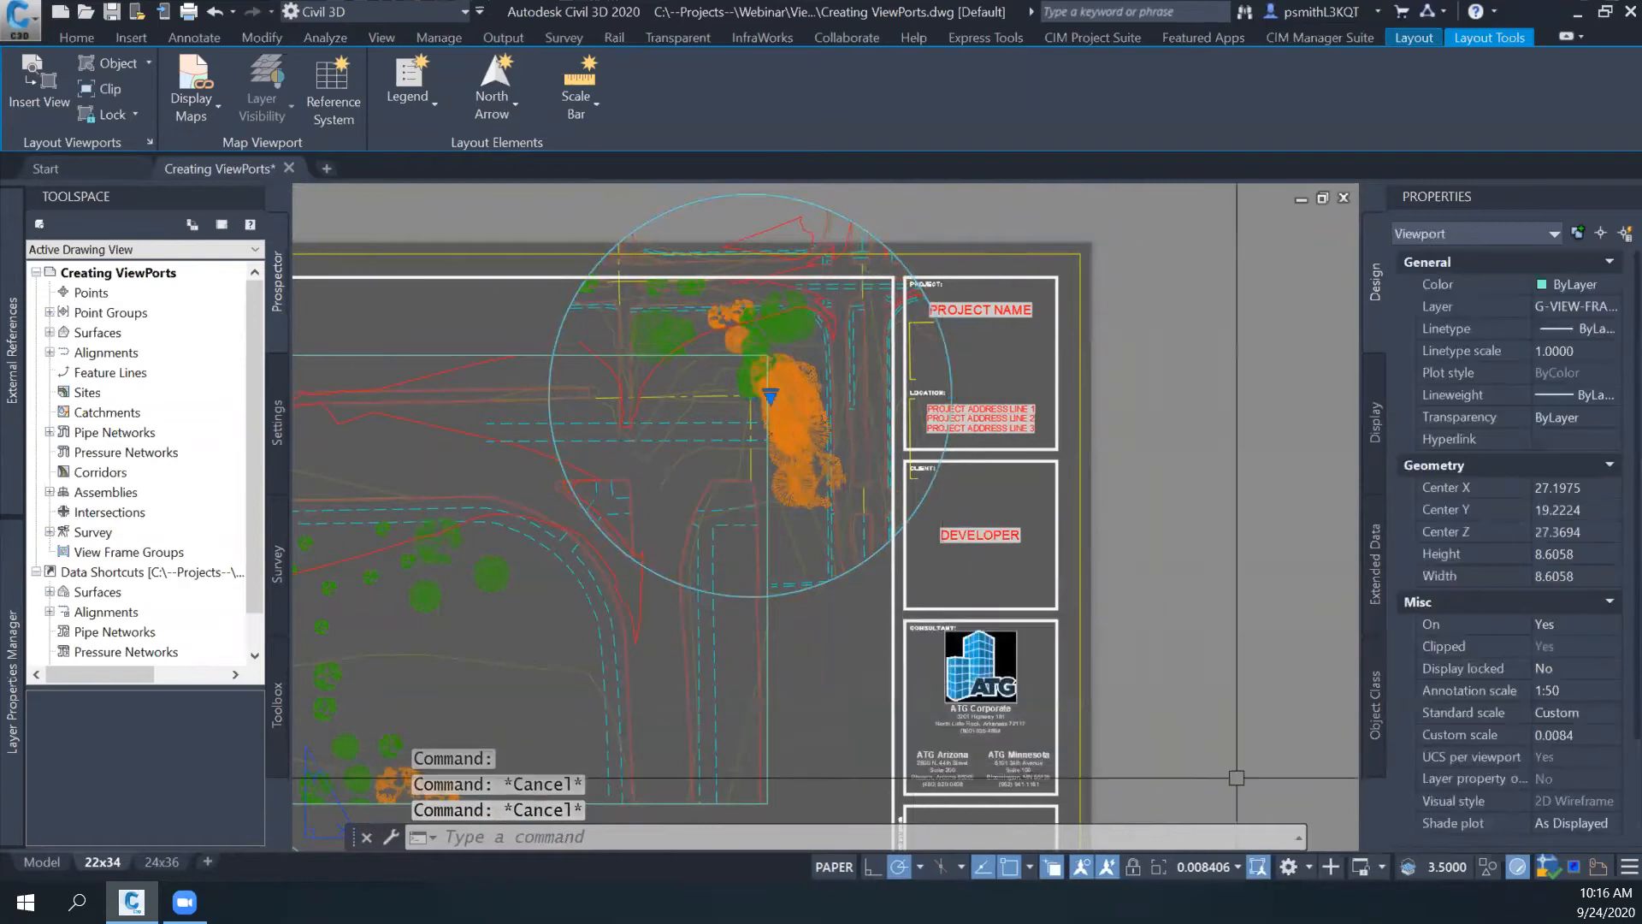
left_click(1236, 867)
left_click(1214, 413)
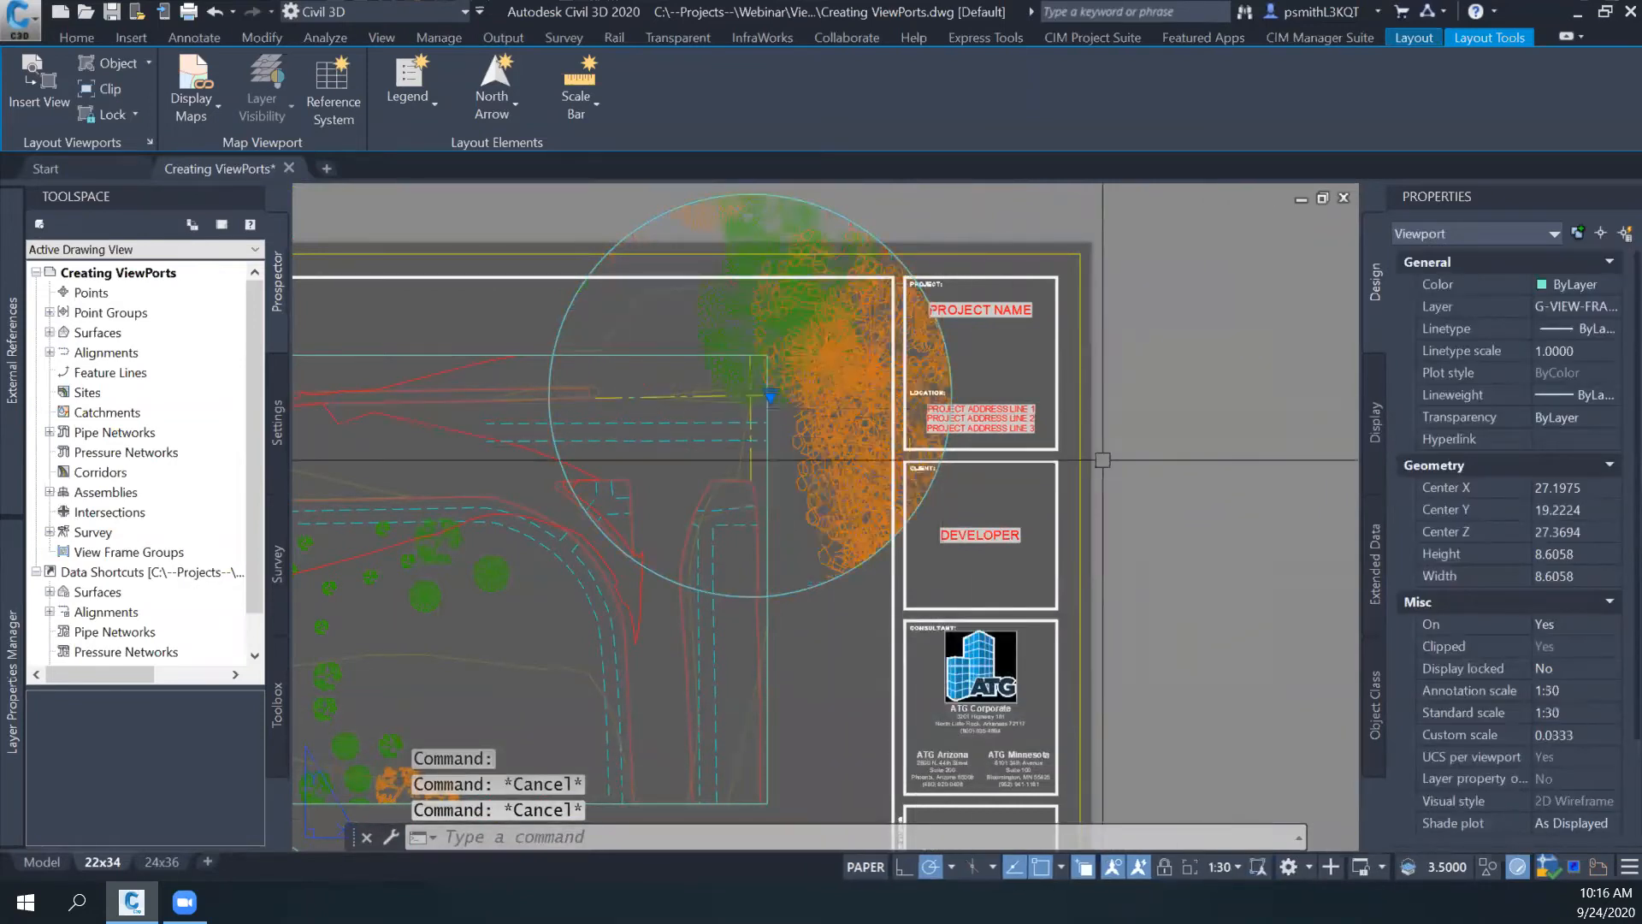
type("regenall")
key("Return")
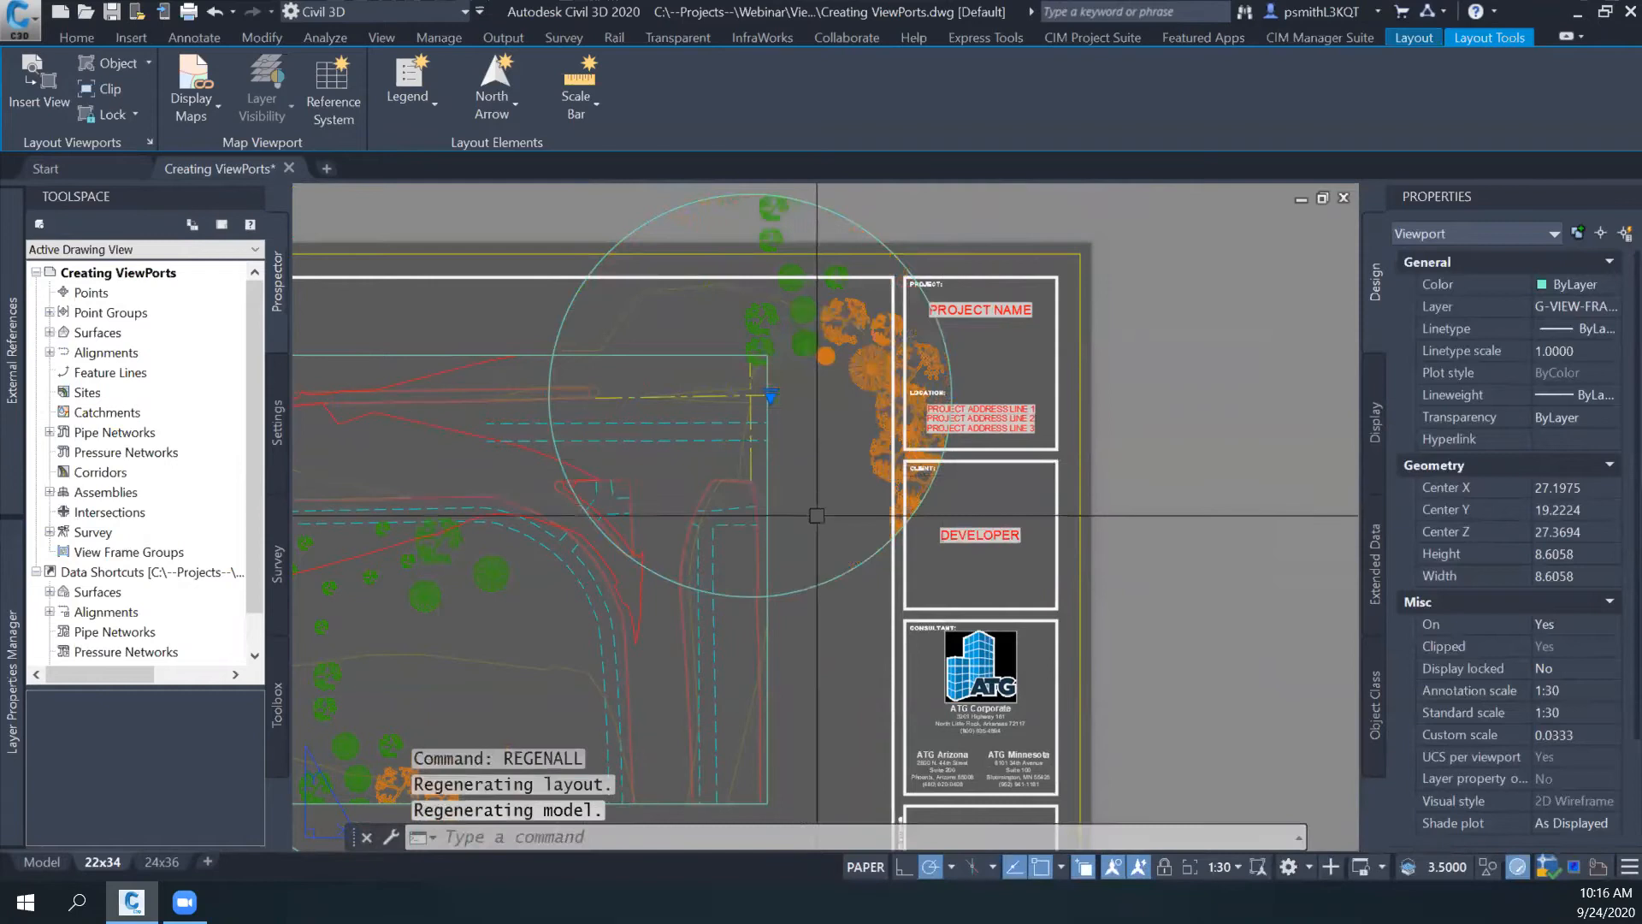
middle_click_drag(810, 430, 842, 452)
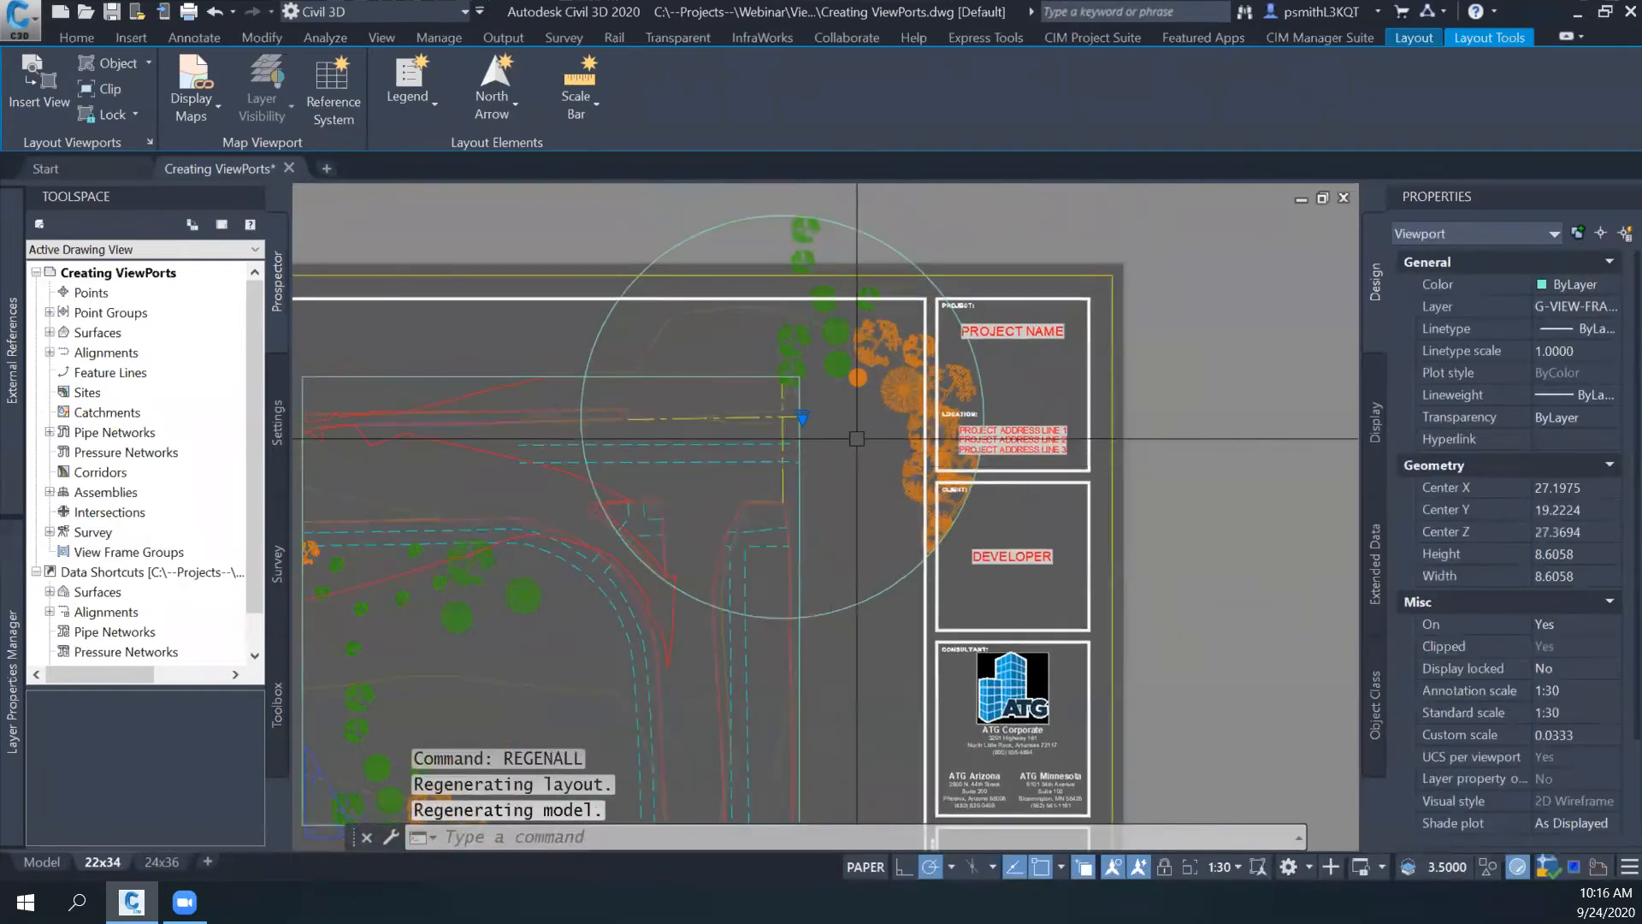
key("Escape")
- Check model space around the intersection and the 24x36 layout for the circle, and return to the 22x34 layout
middle_click_drag(817, 539, 900, 546)
middle_click_drag(858, 469, 911, 460)
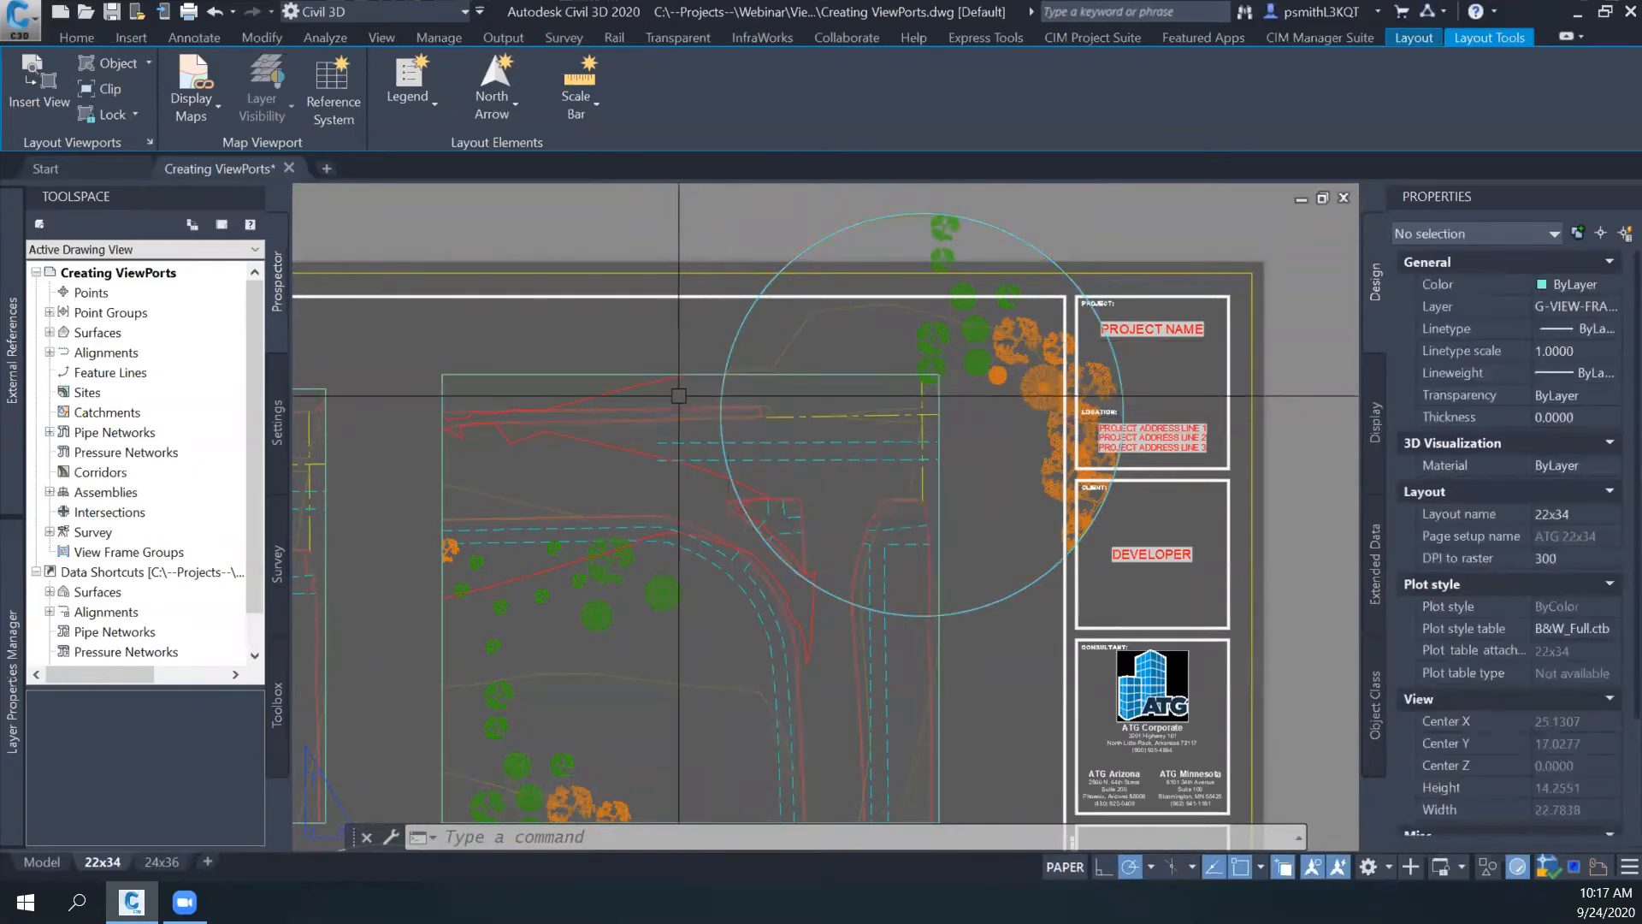
middle_click_drag(673, 502, 726, 438)
left_click(41, 862)
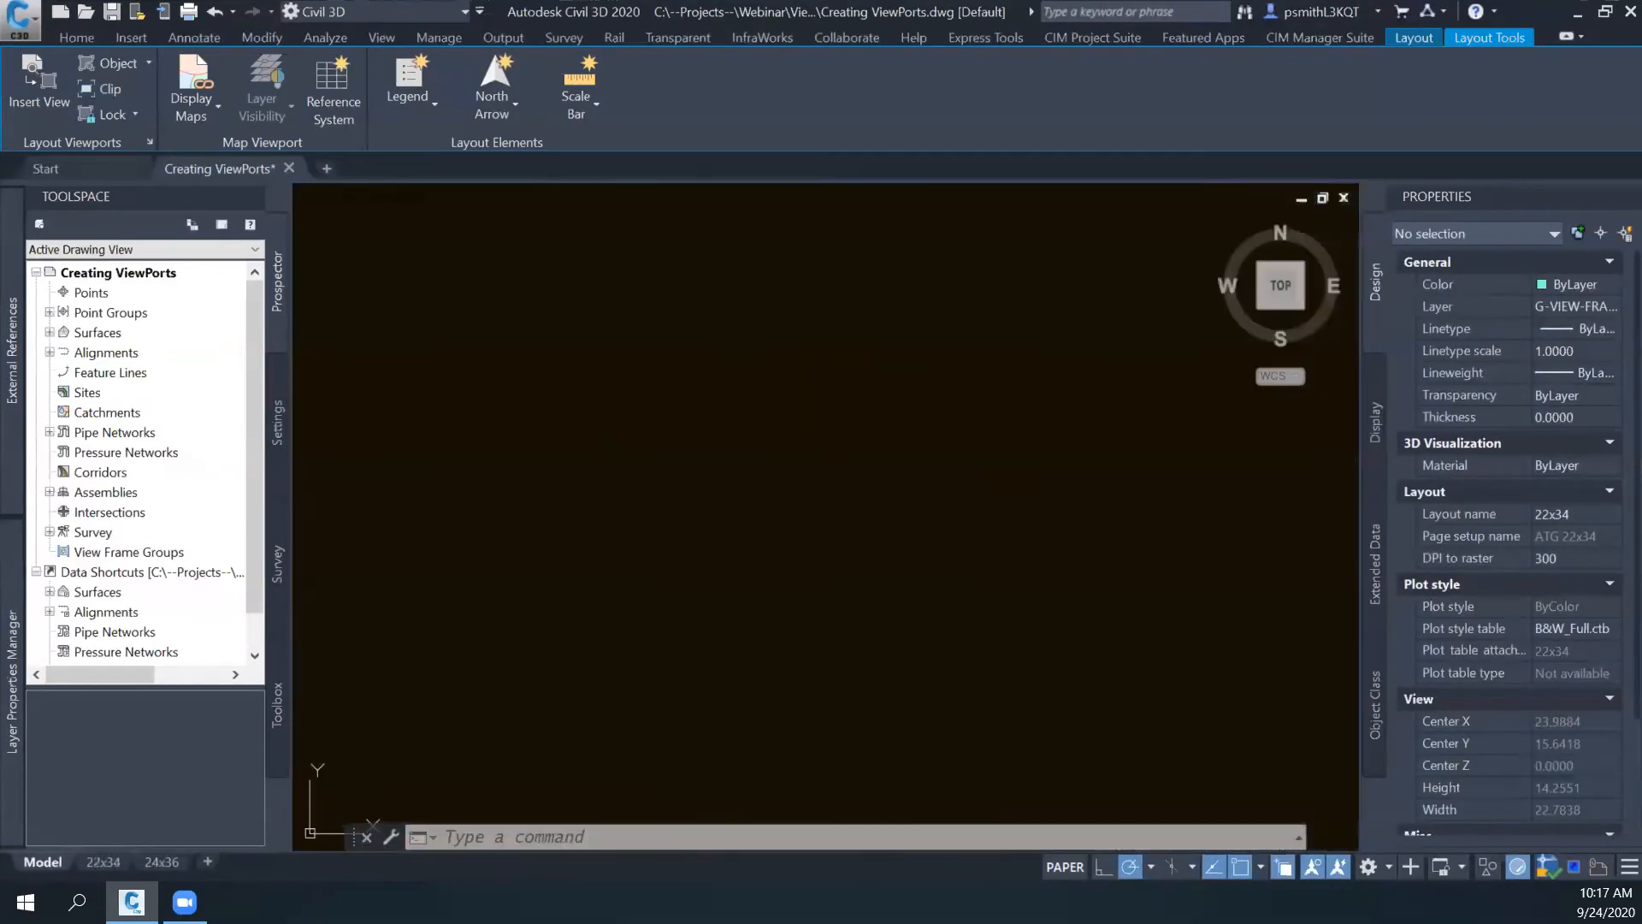
scroll(784, 324, "up", 3)
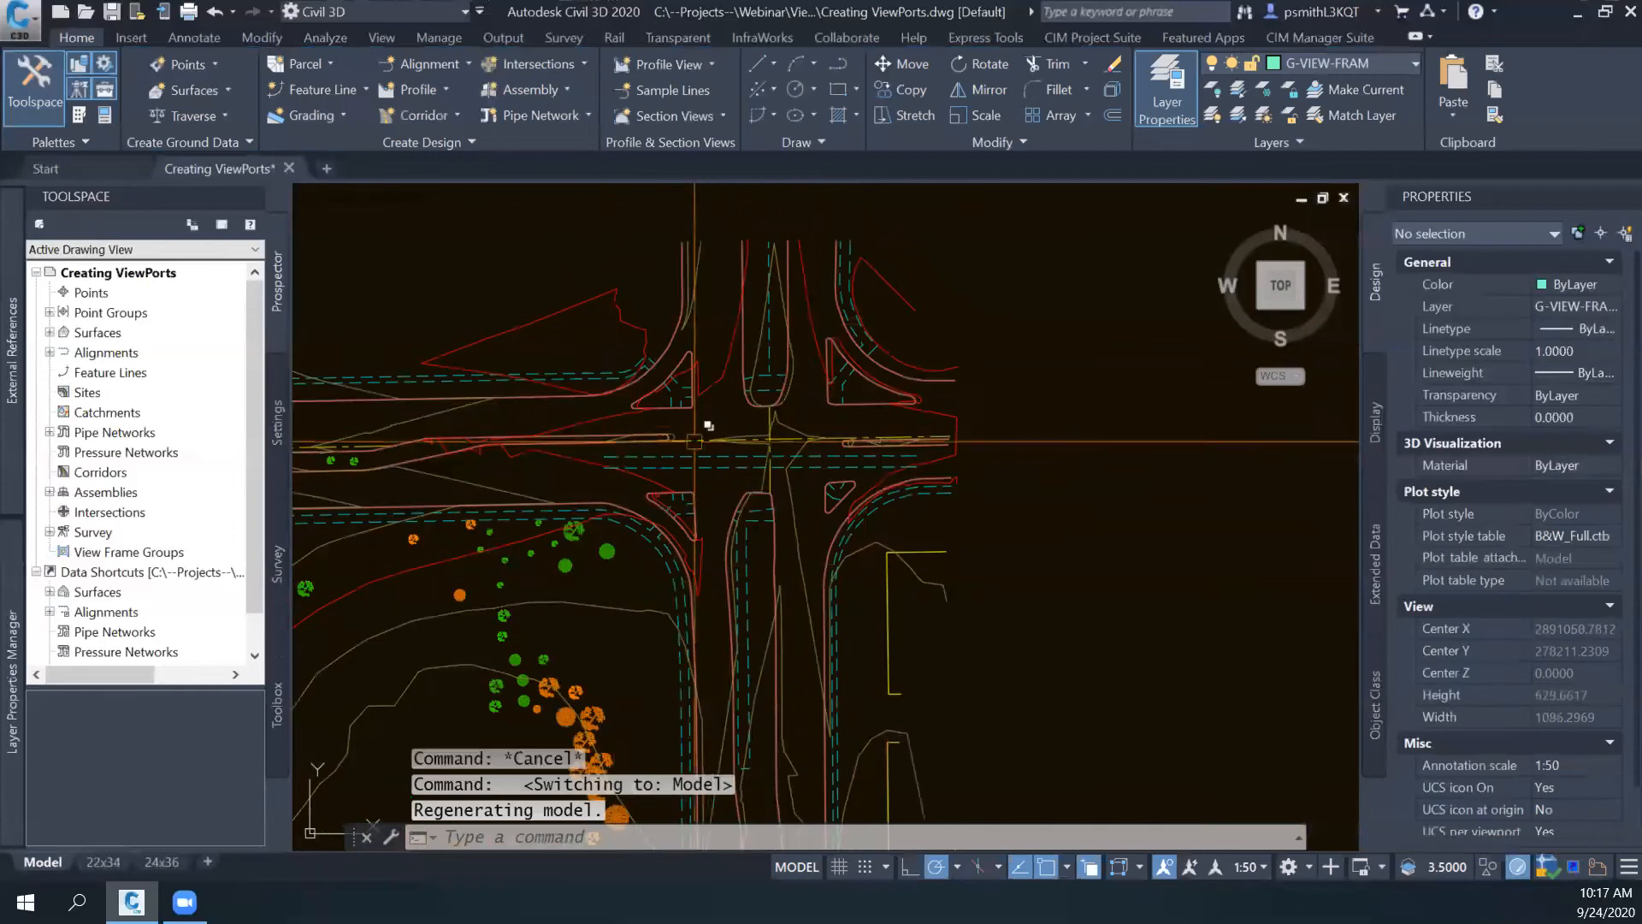
scroll(808, 385, "up", 2)
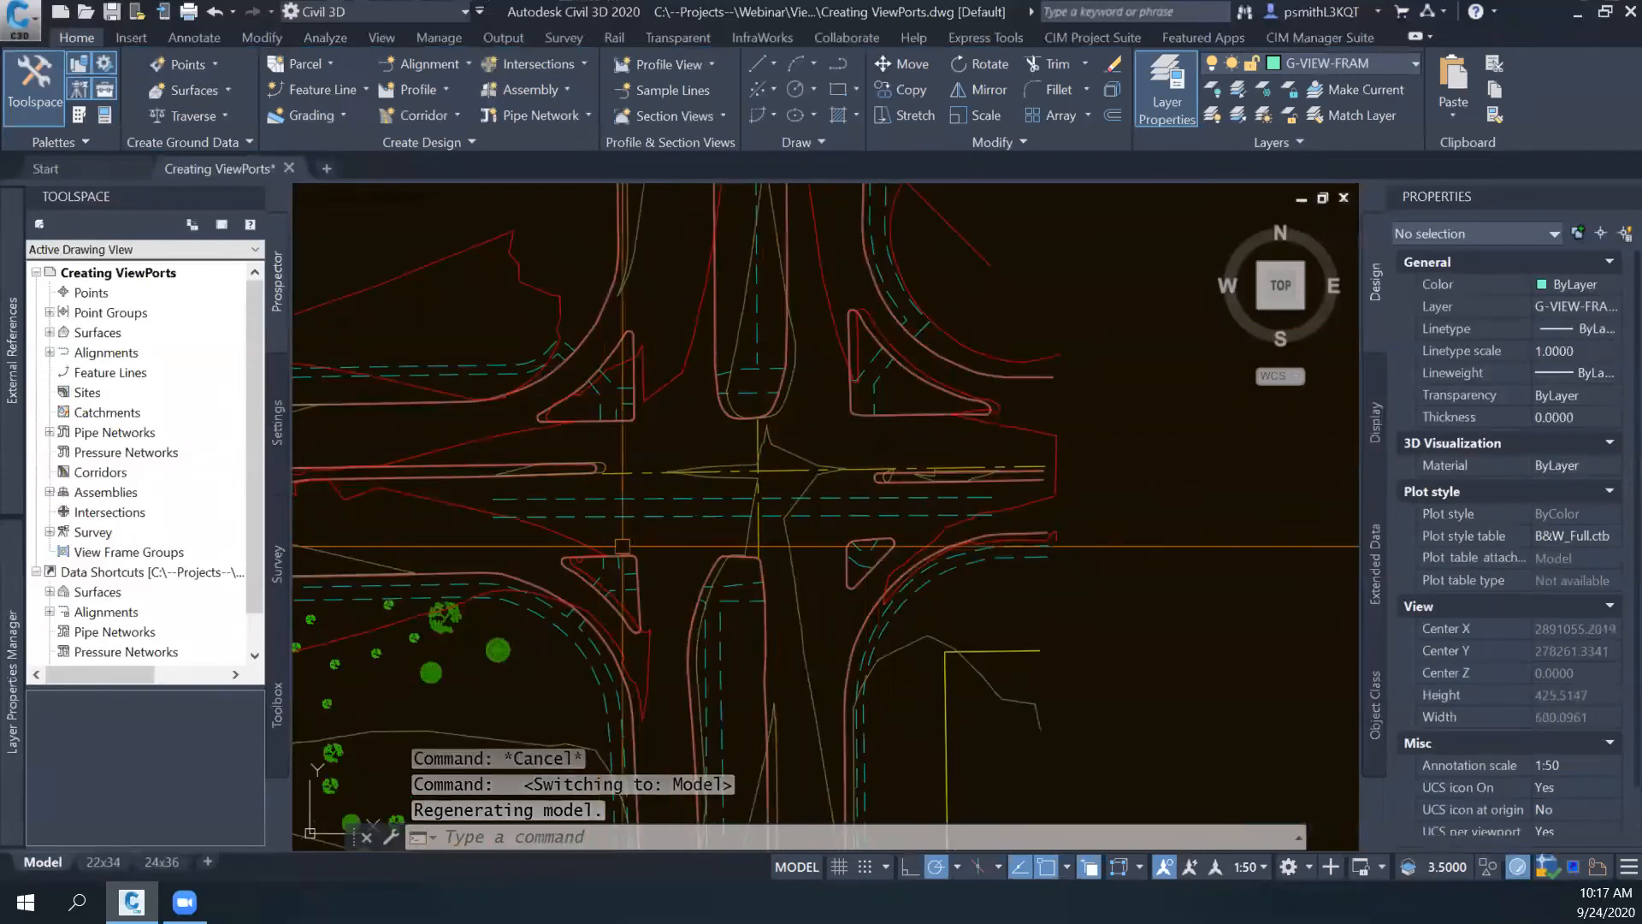
scroll(832, 549, "down", 2)
left_click(161, 862)
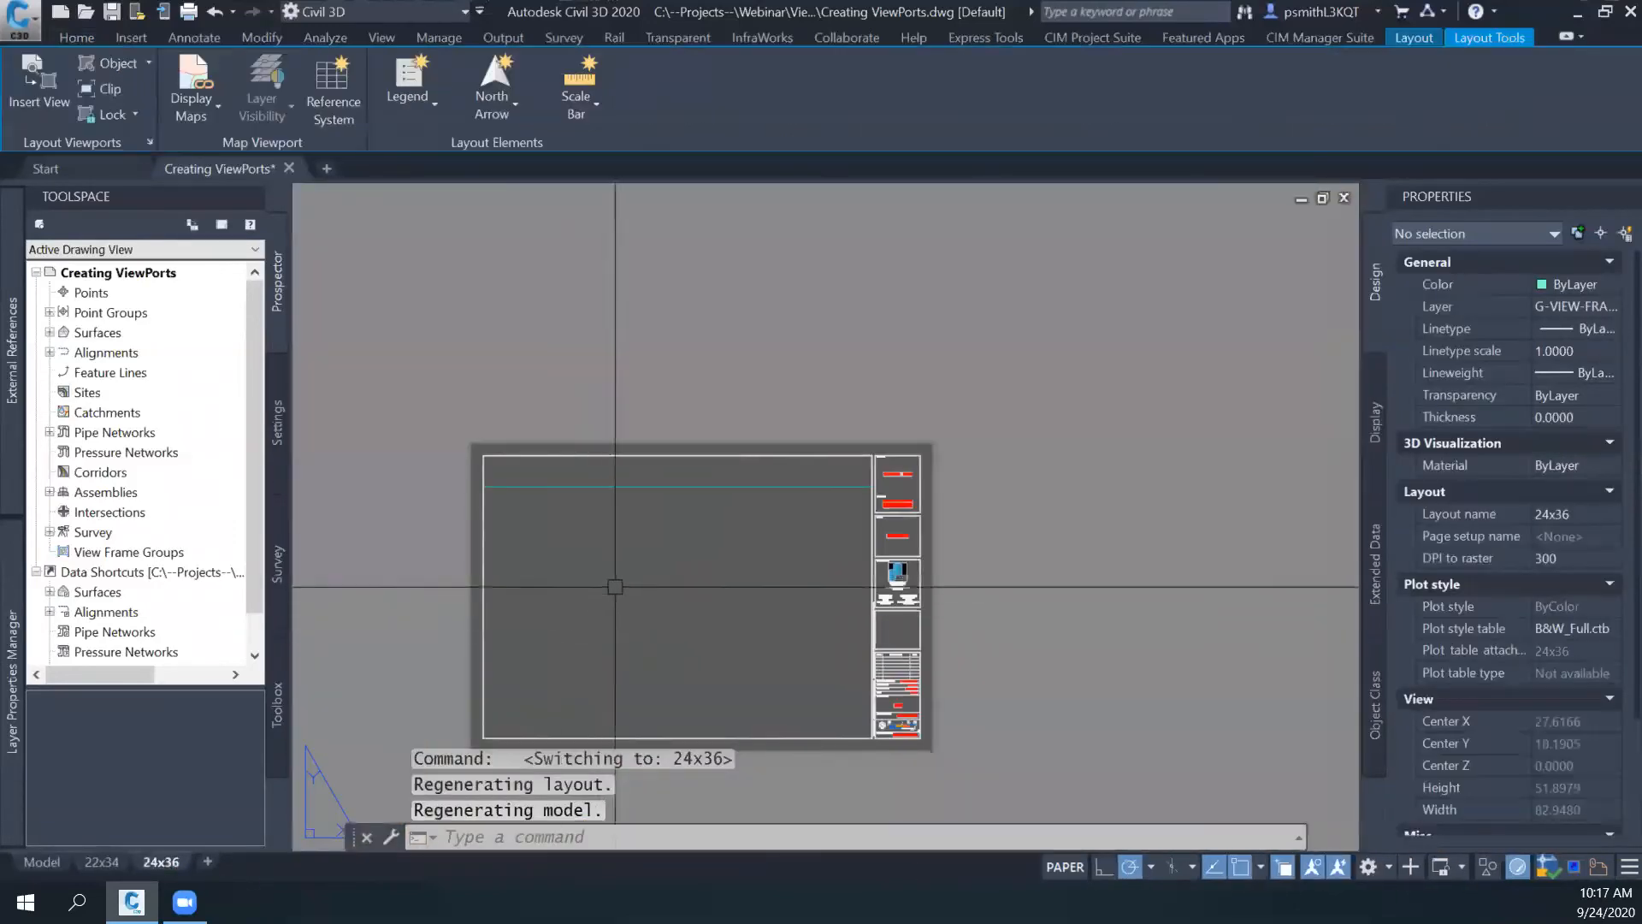
key("ctrl+Page_Up")
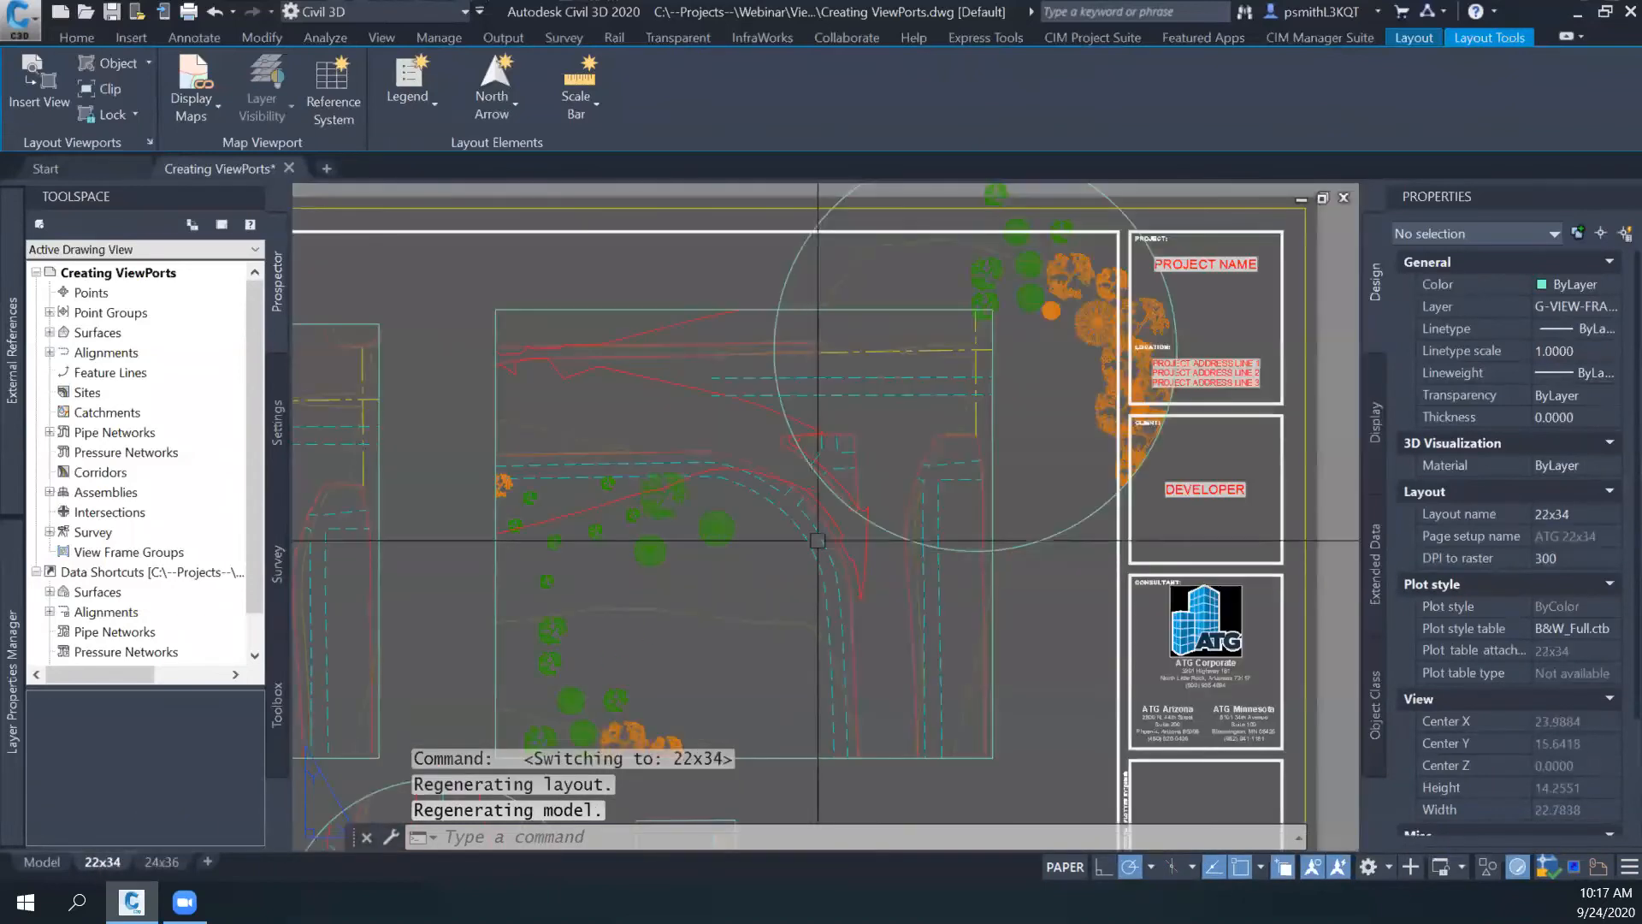
- Delete the large circular viewport that overlaps the right viewport and the title block
left_click(974, 576)
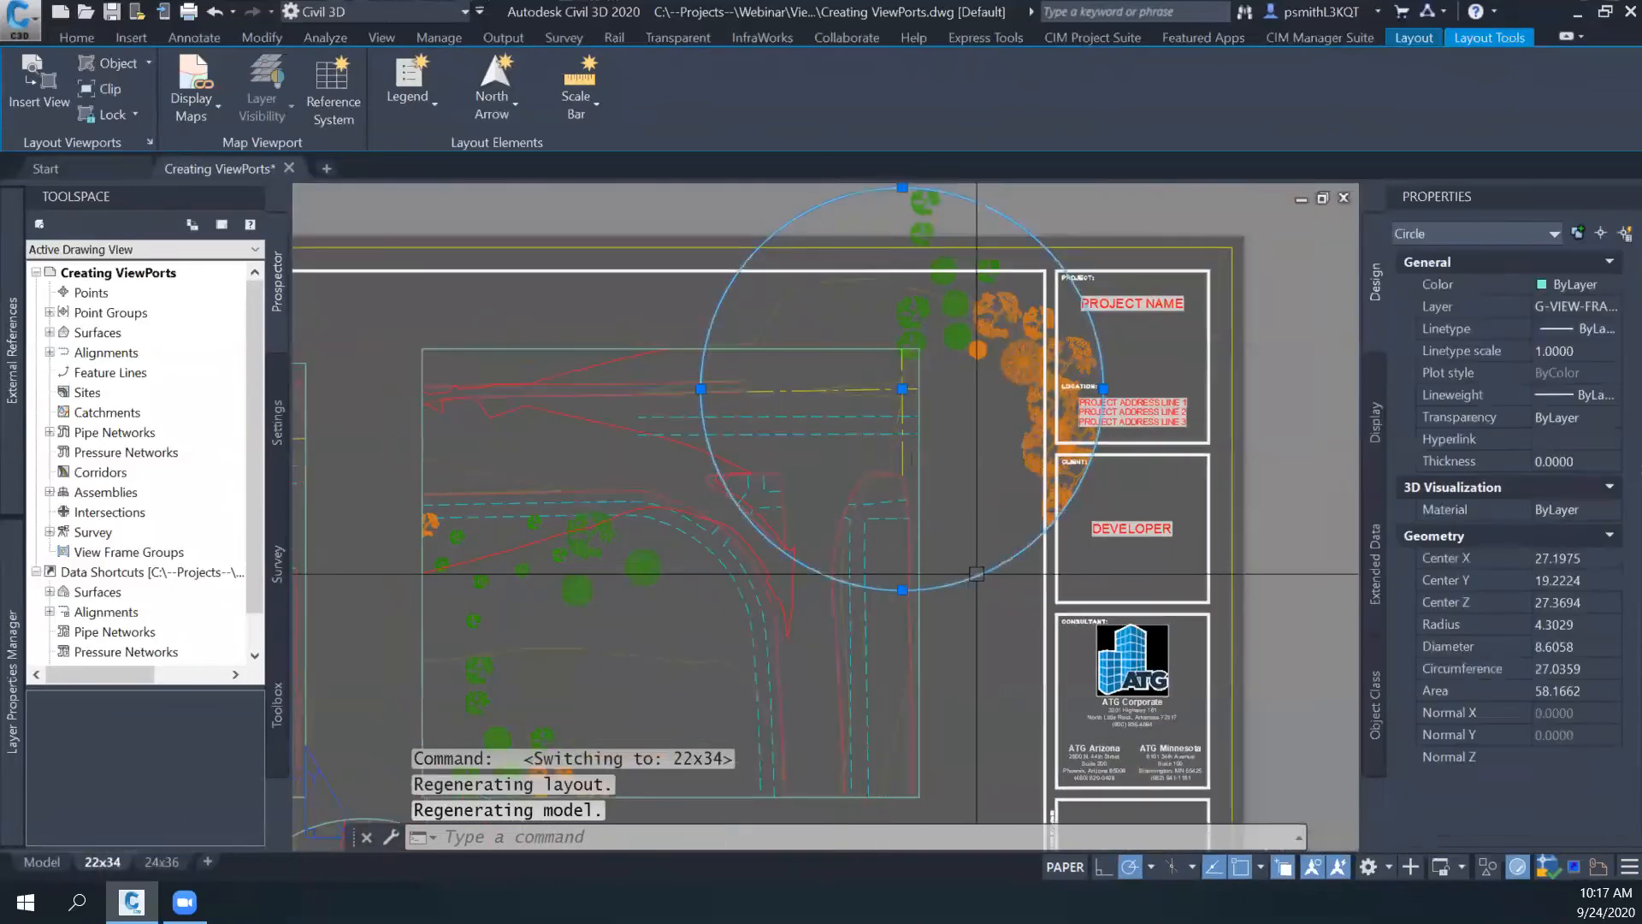
middle_click_drag(924, 627, 926, 624)
scroll(1009, 505, "down", 3)
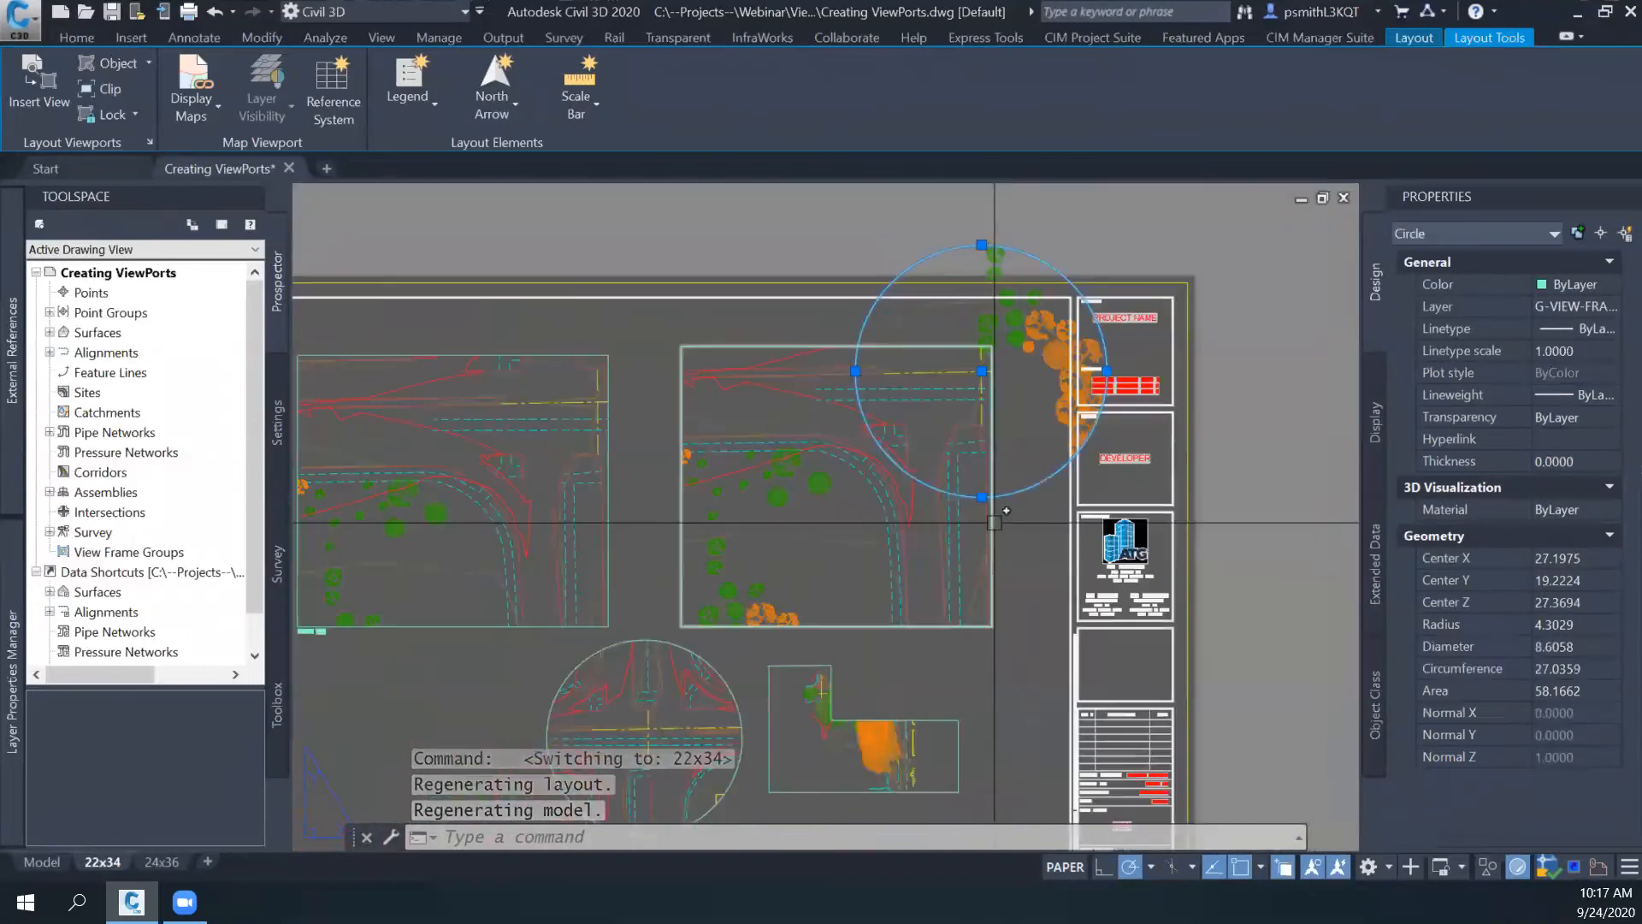
key("Delete")
key("Escape")
scroll(1016, 507, "down", 2)
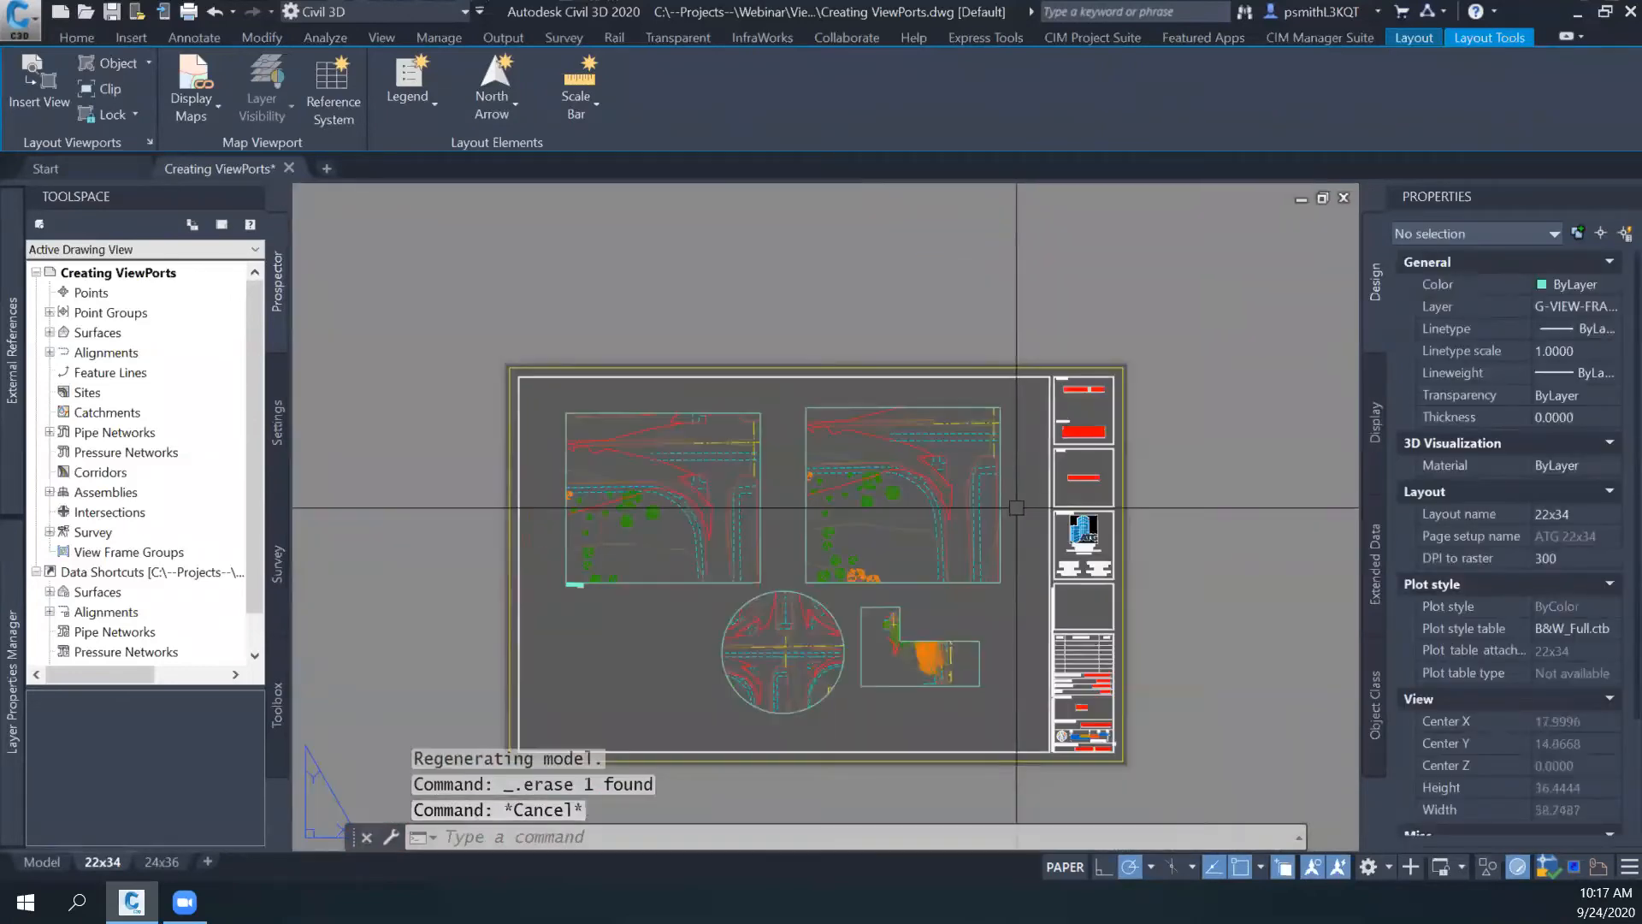
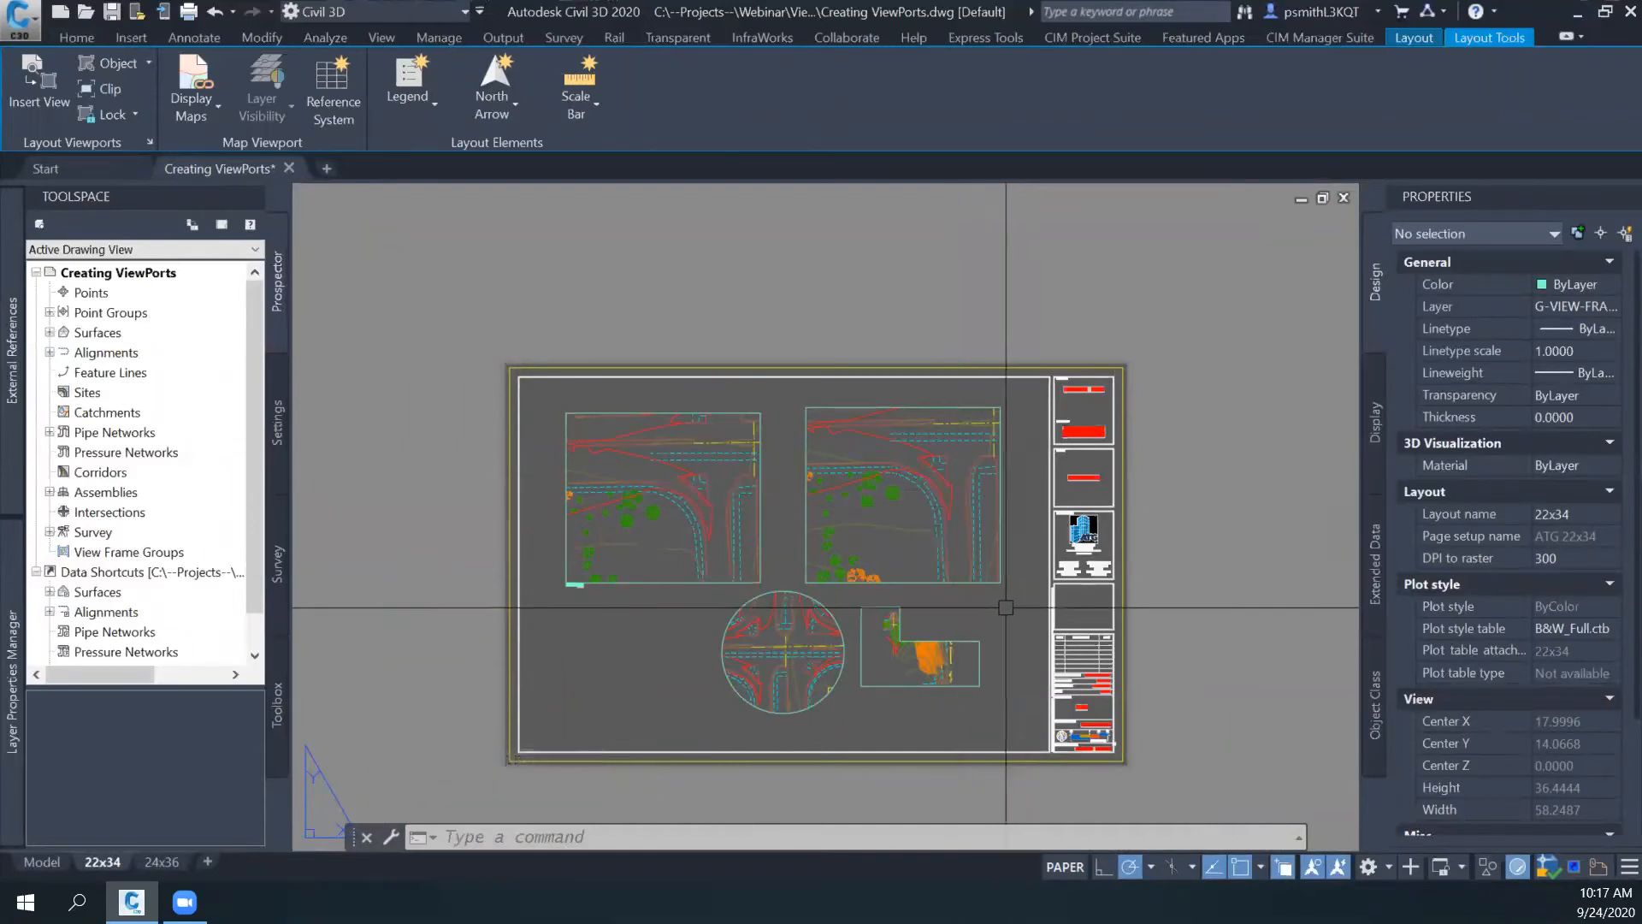
middle_click_drag(979, 654, 1022, 561)
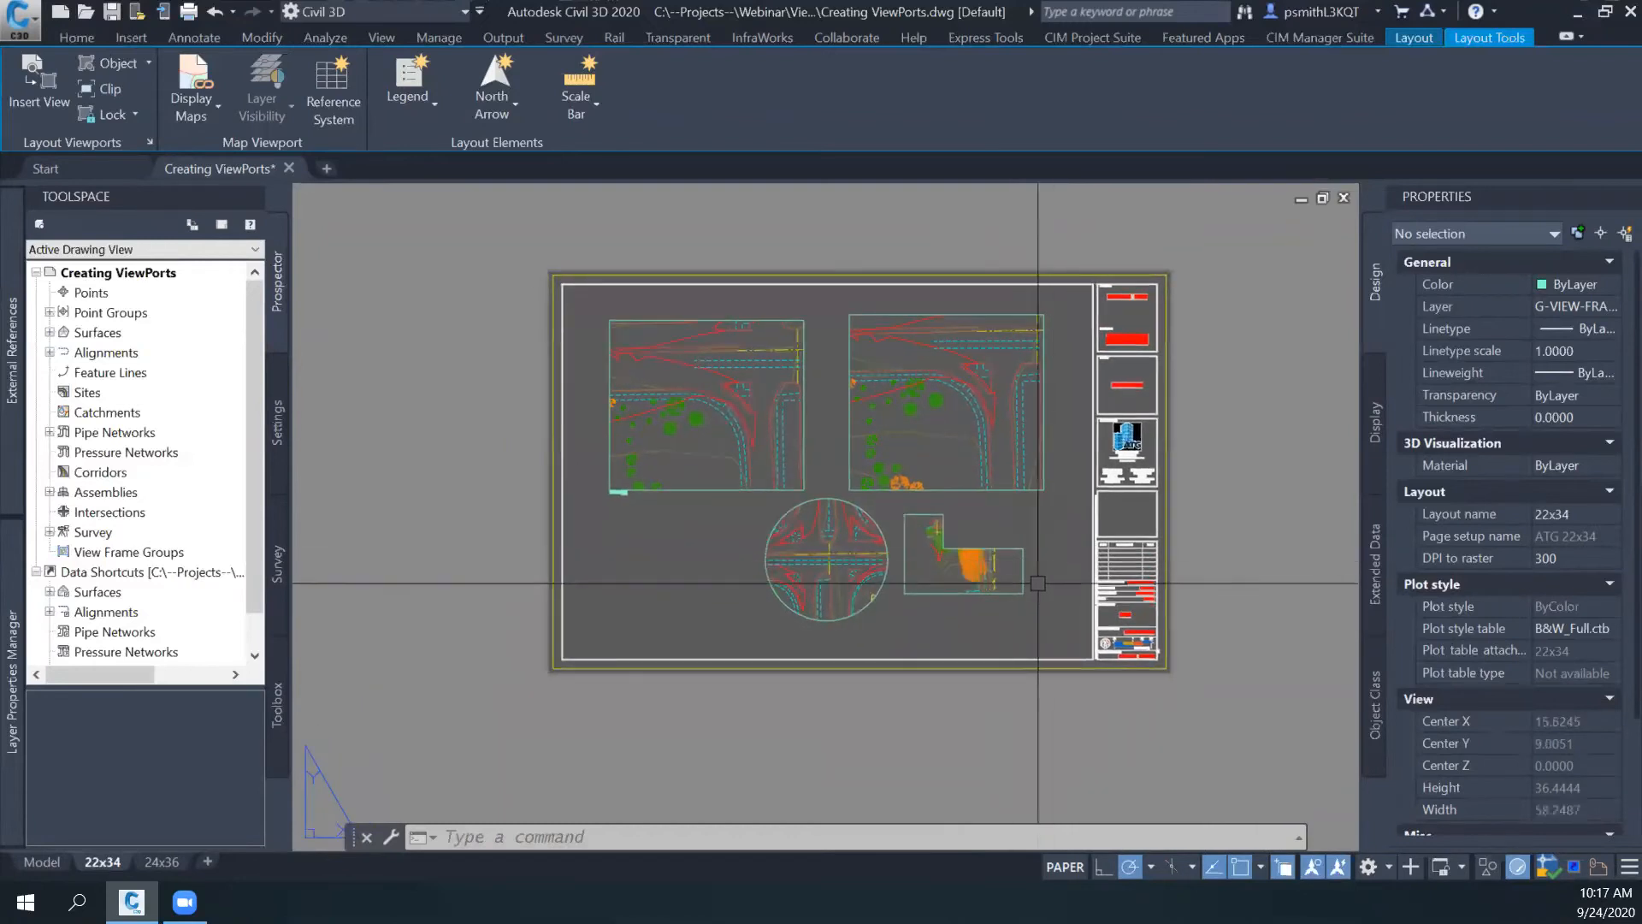
scroll(967, 555, "up", 2)
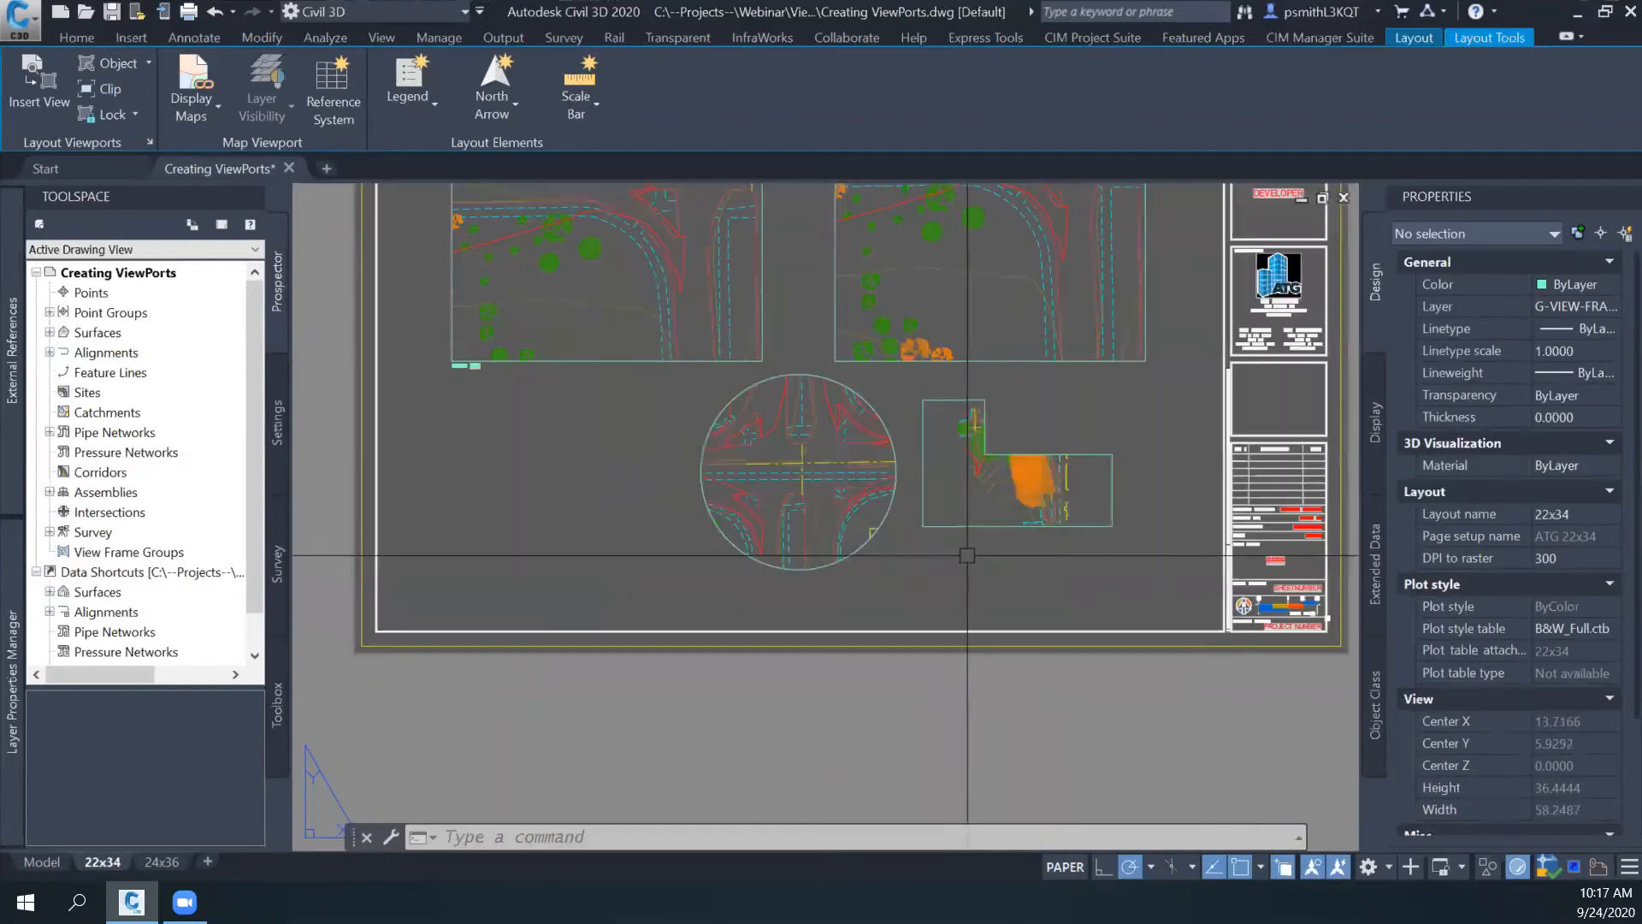
middle_click_drag(894, 464, 923, 528)
middle_click_drag(810, 419, 855, 519)
scroll(814, 491, "up", 2)
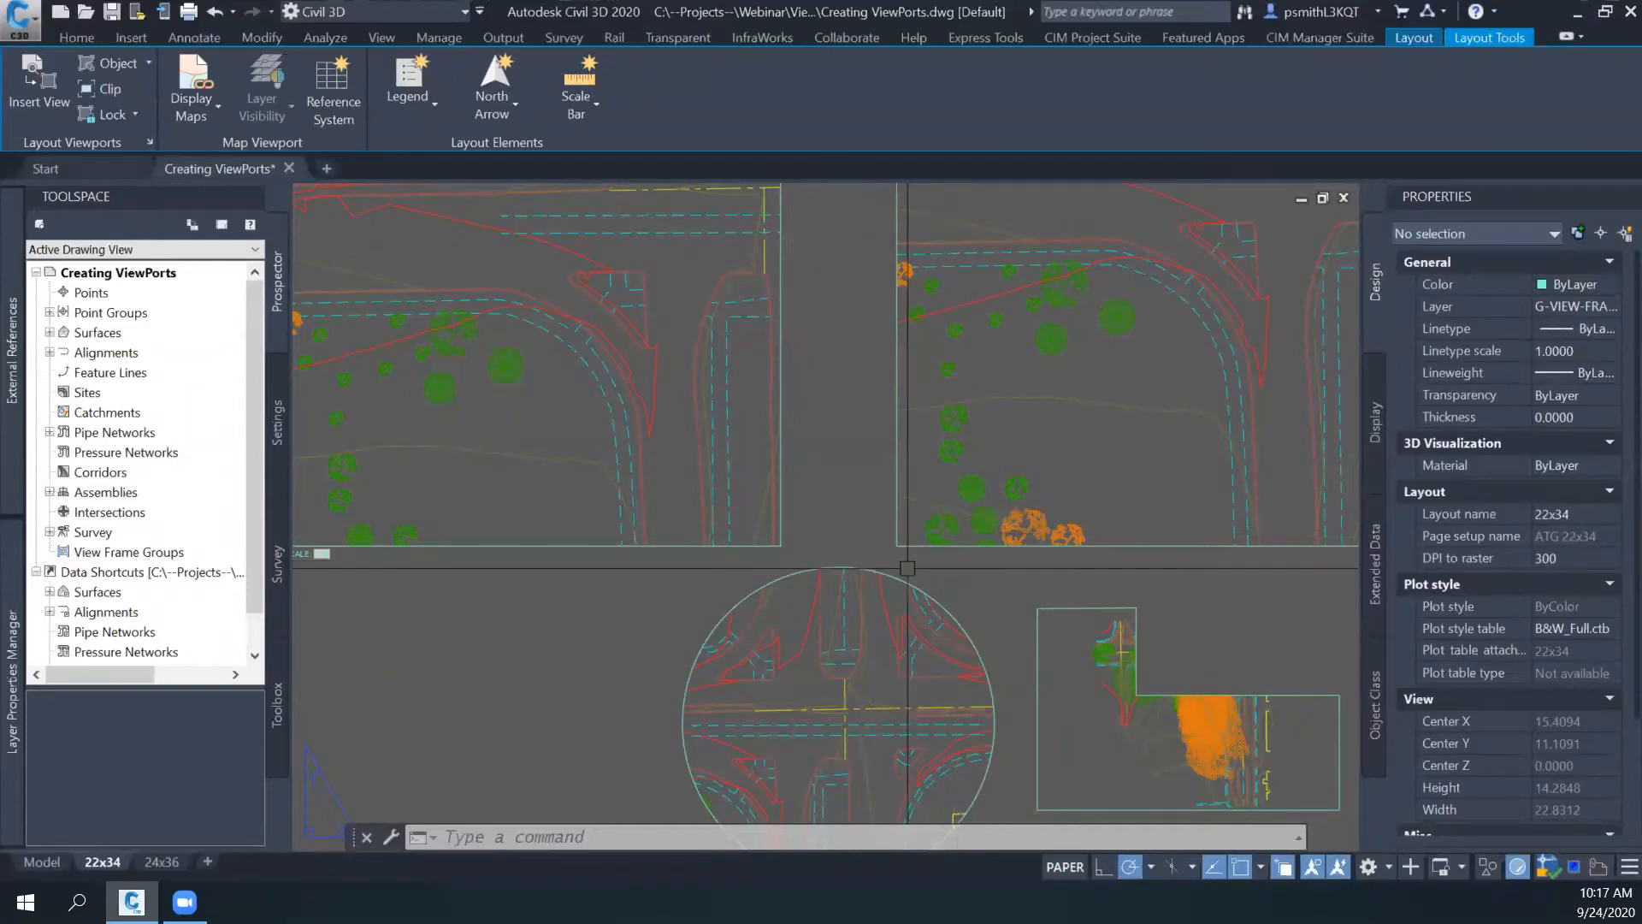
scroll(908, 567, "down", 2)
middle_click_drag(999, 523, 876, 534)
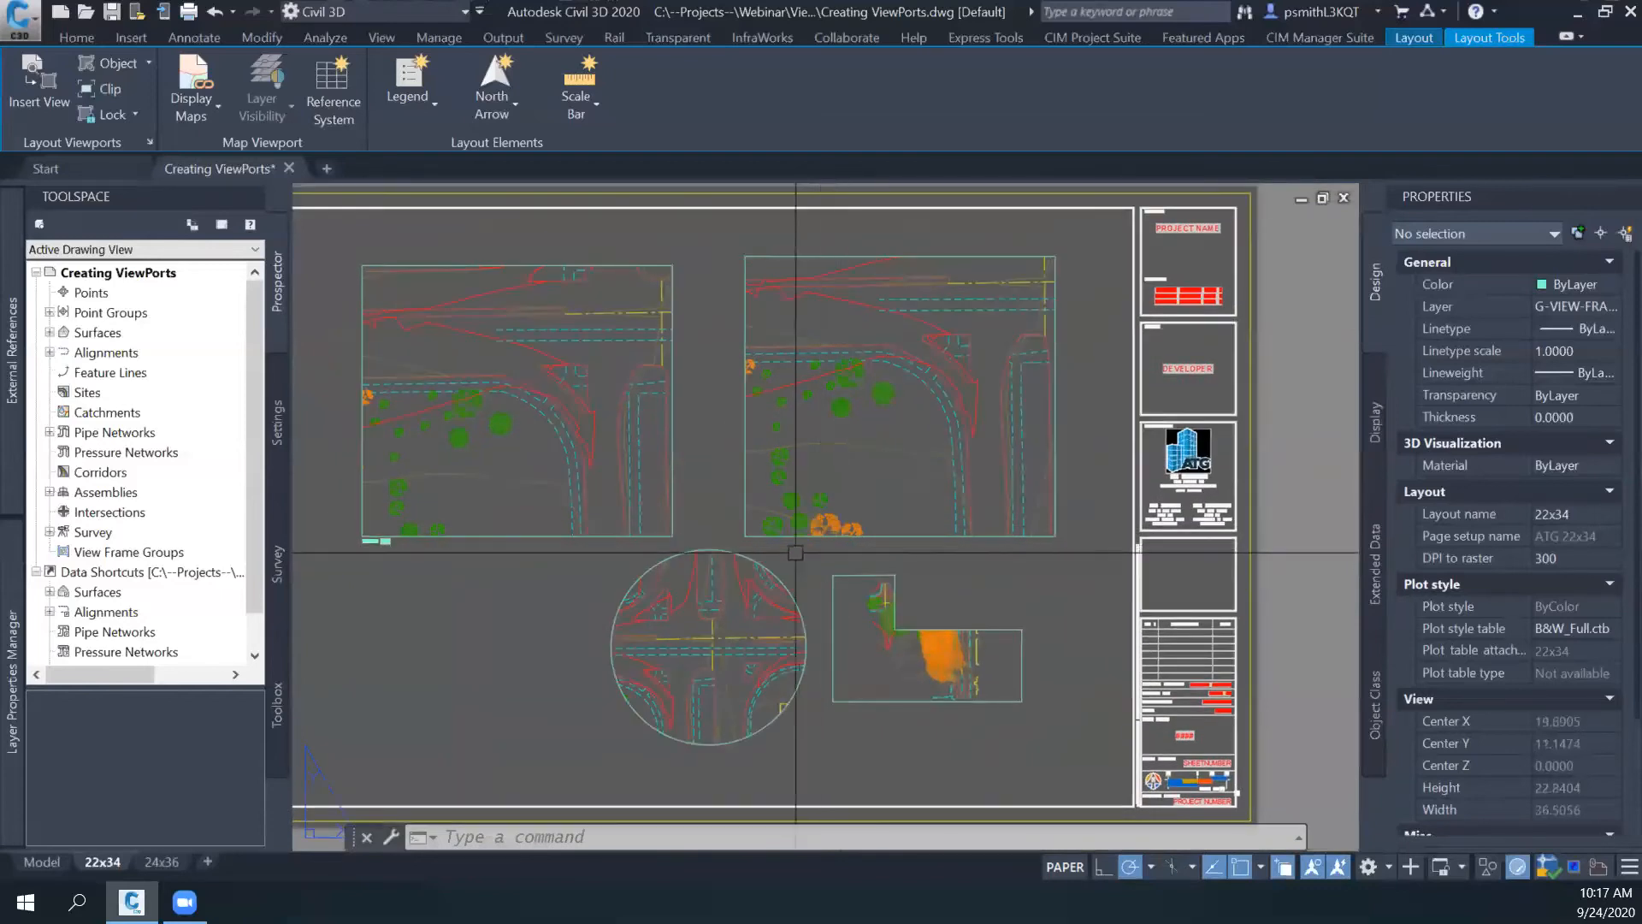
left_click(805, 479)
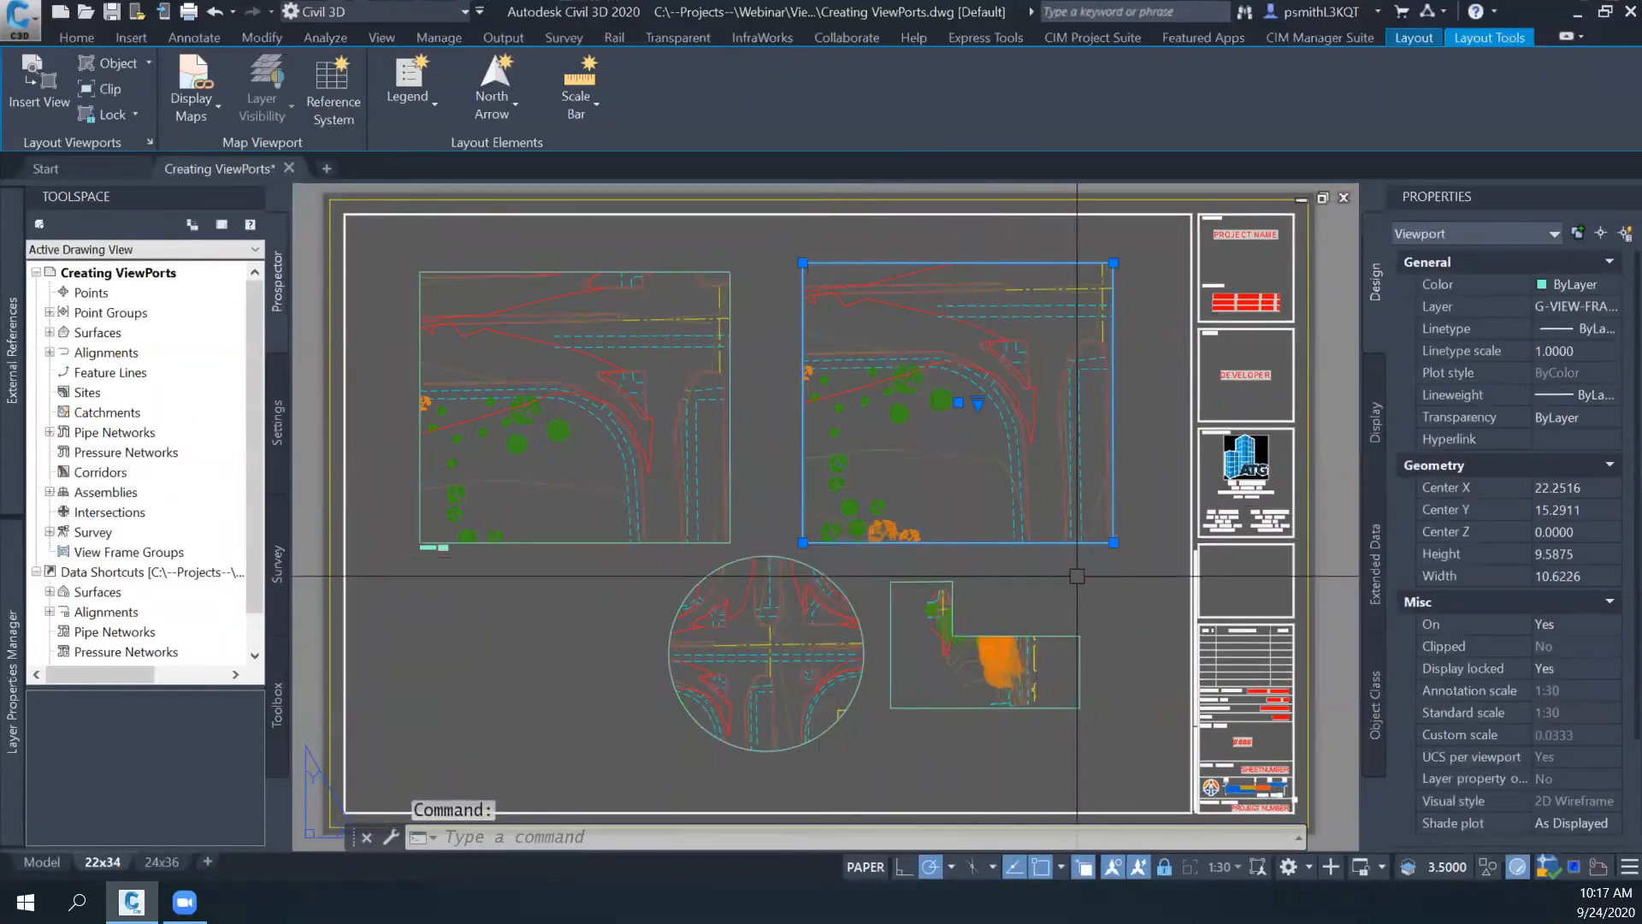
key("Escape")
key("Escape")
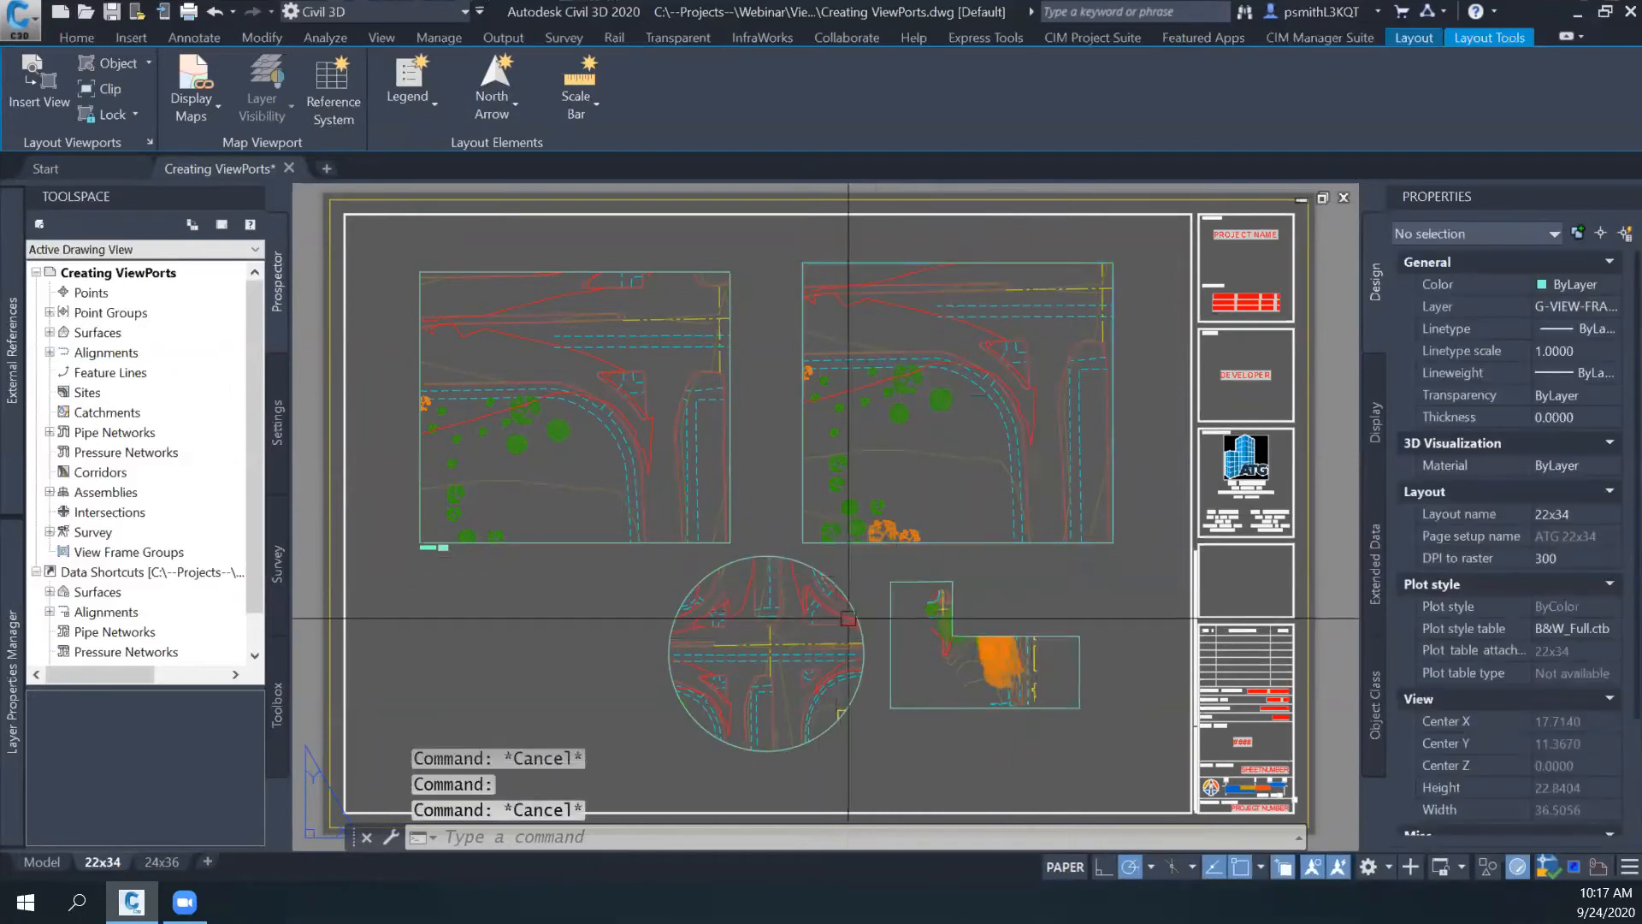
middle_click_drag(859, 616, 920, 591)
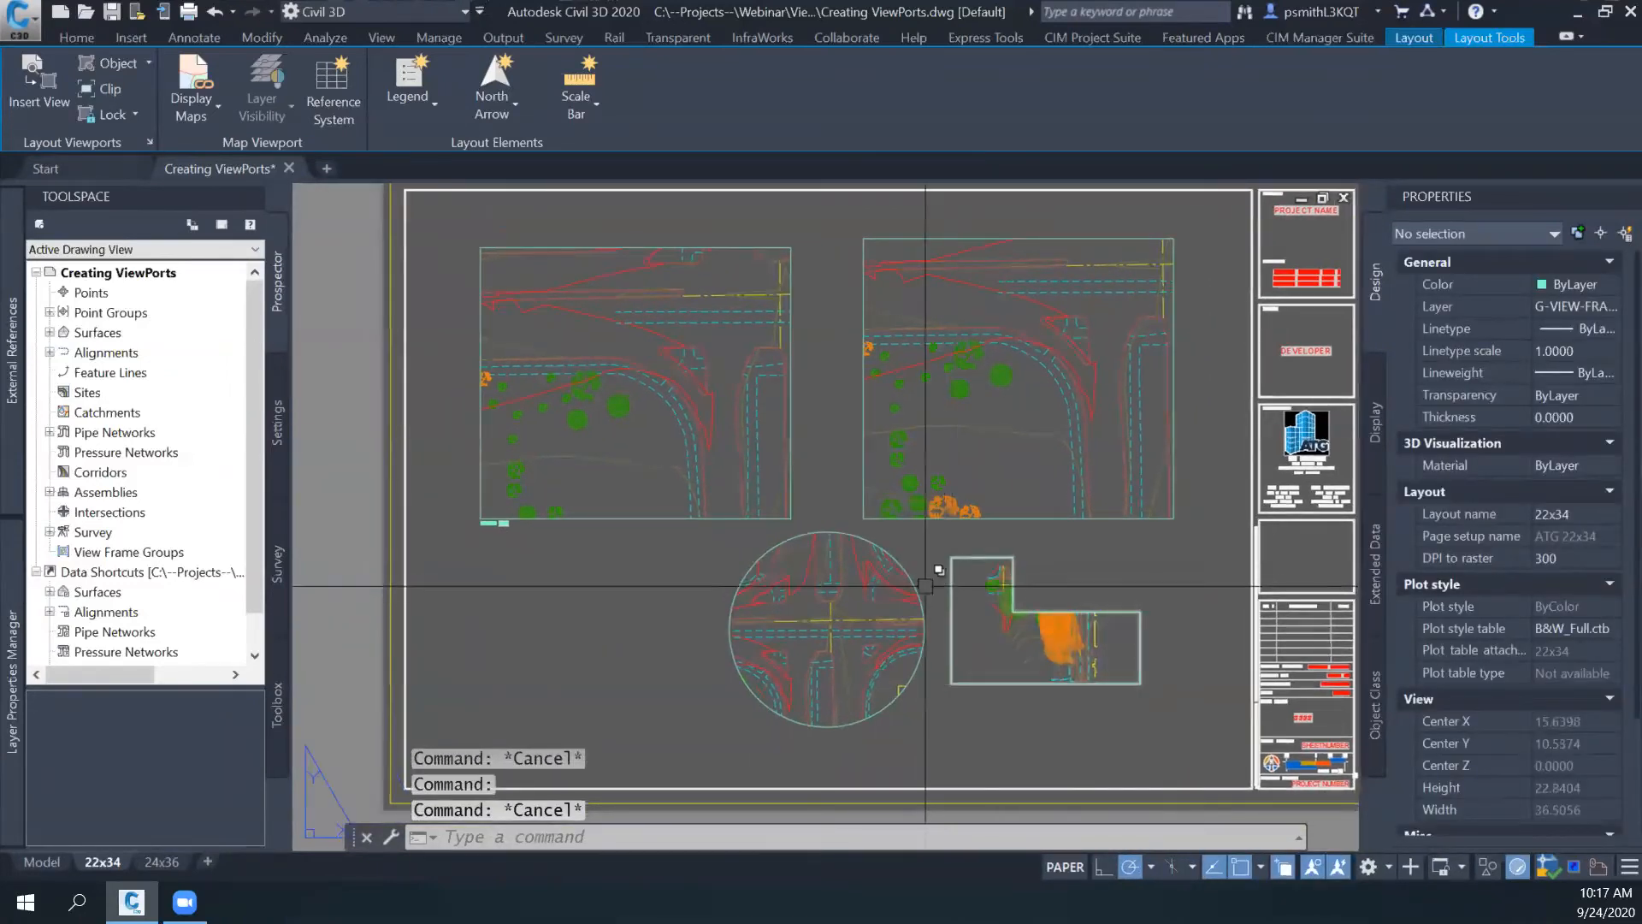
middle_click_drag(905, 598, 932, 639)
- Try to run DVIEW on the selected upper-left viewport from paper space
left_click(697, 561)
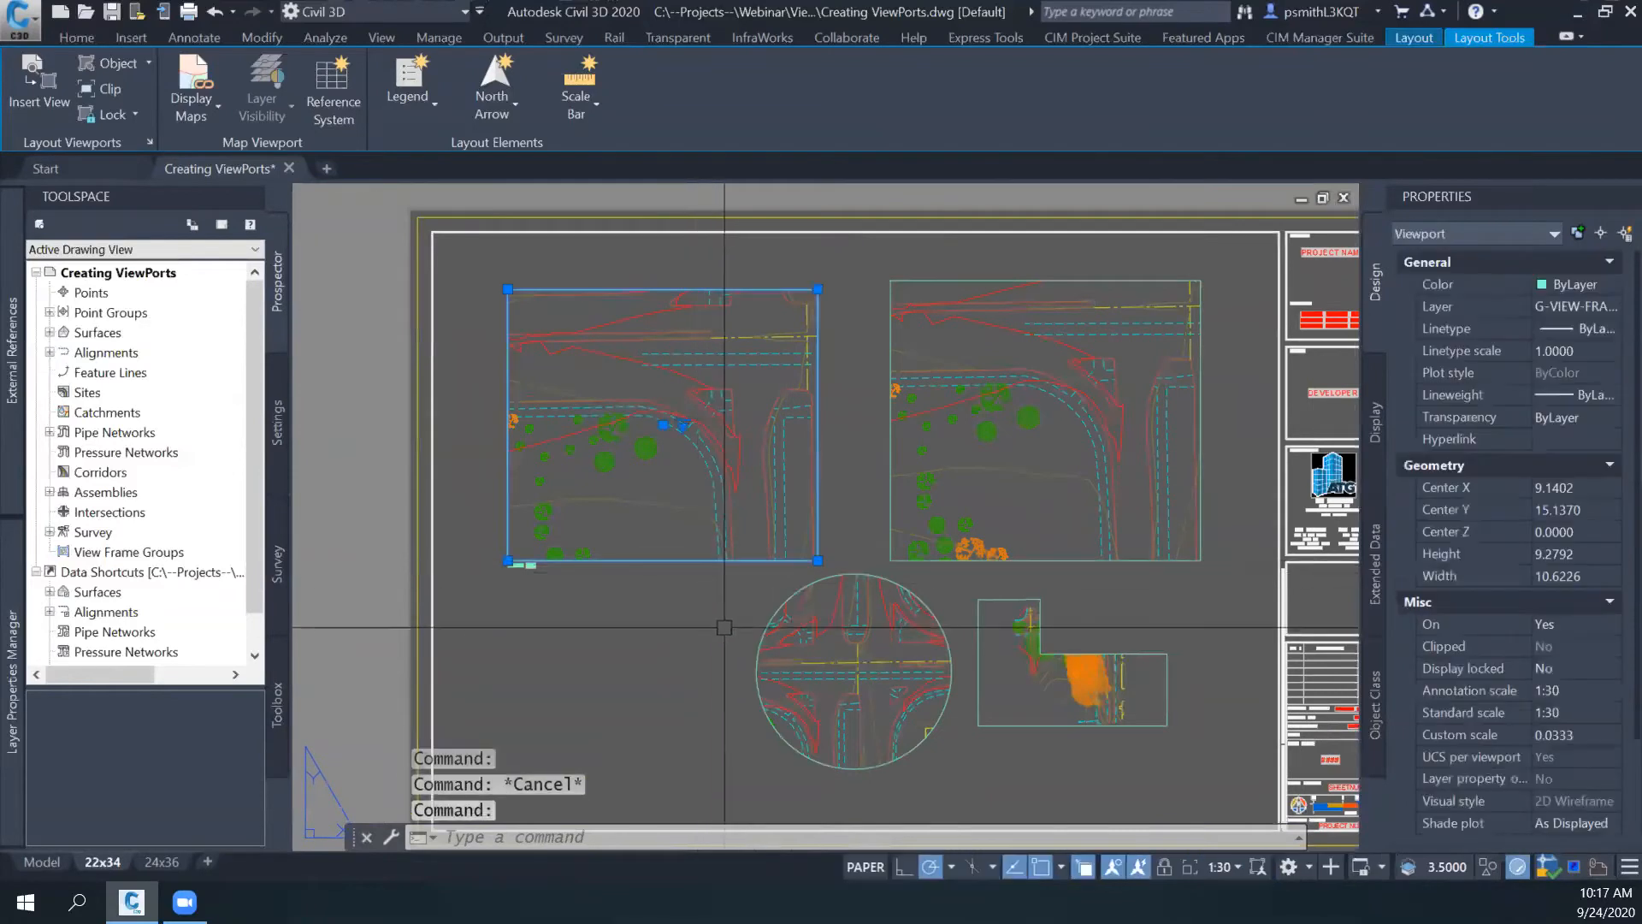
type("DVIEW")
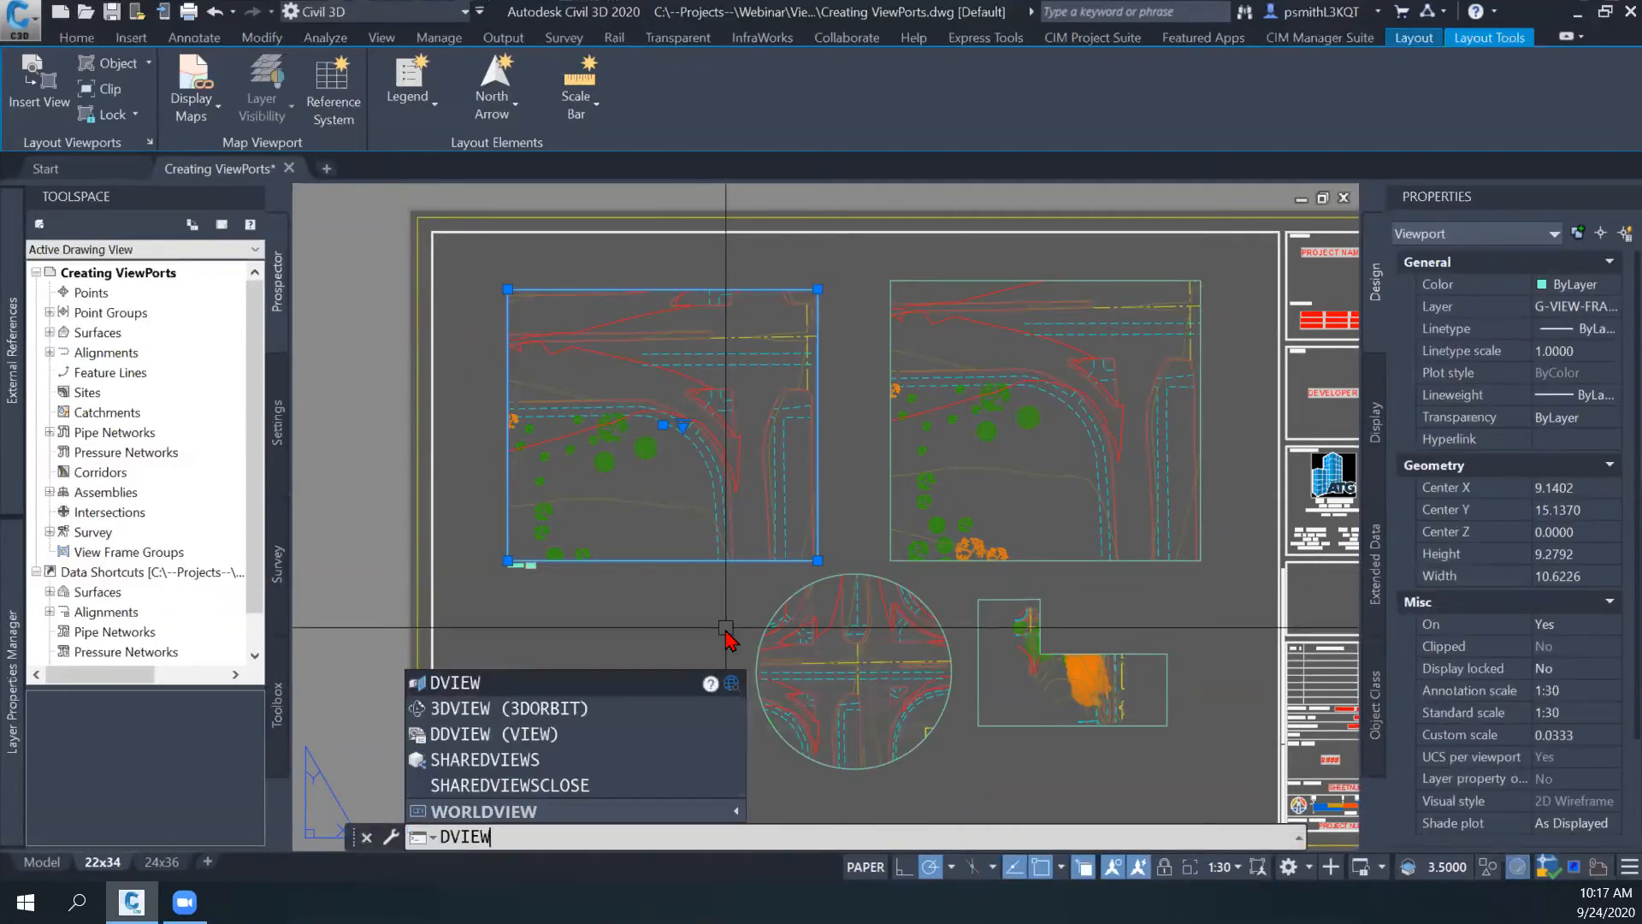
key("Return")
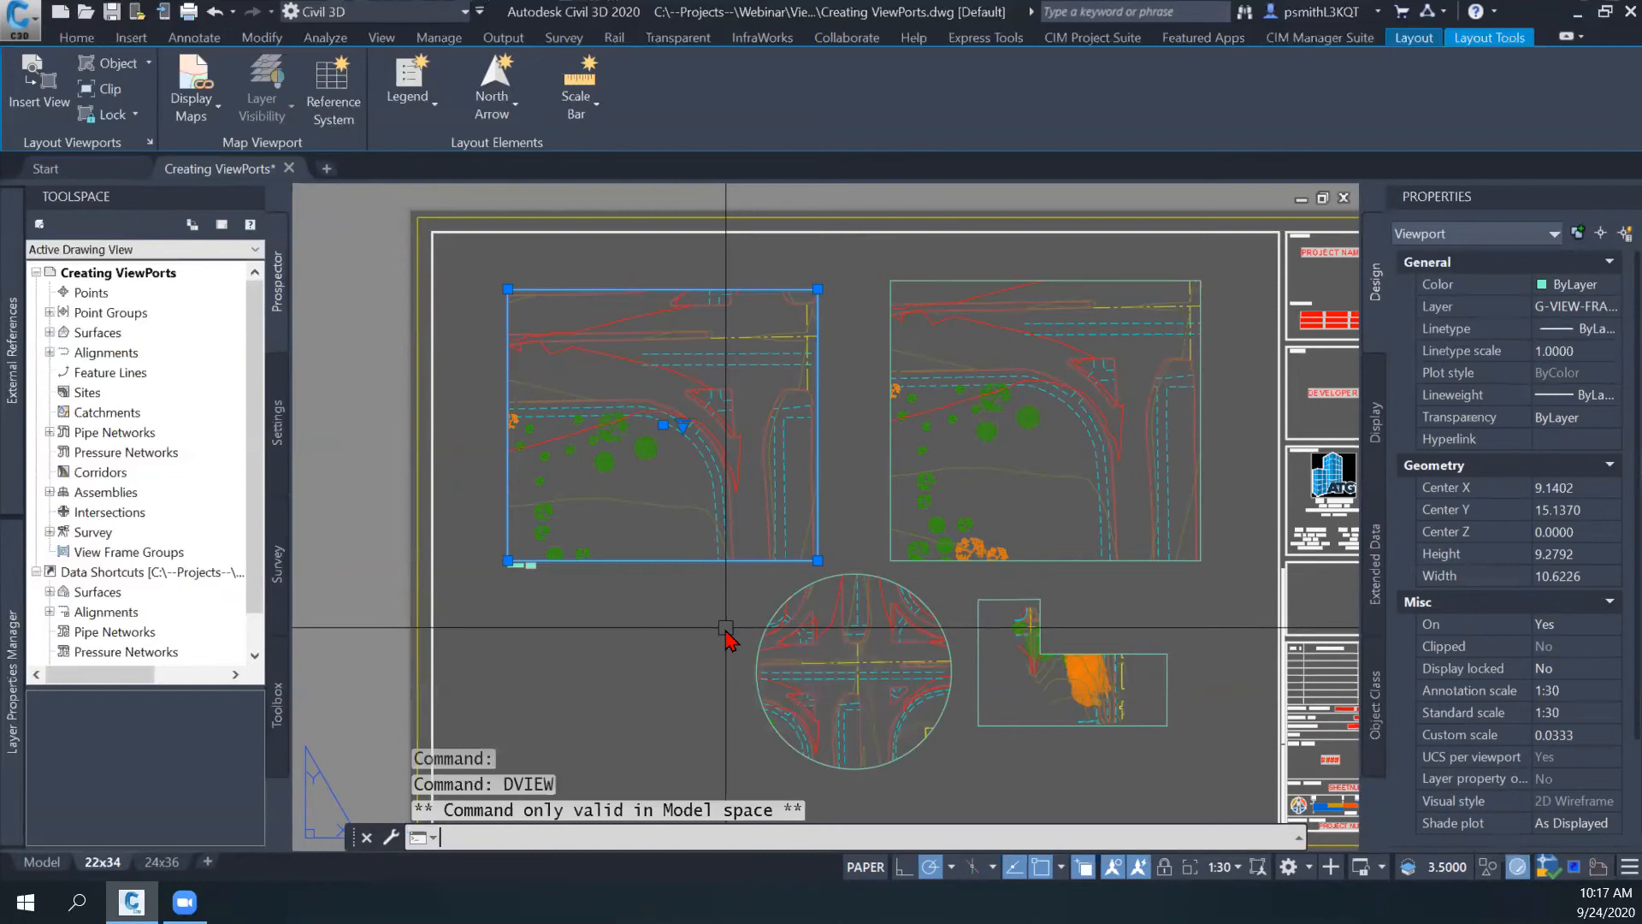
- Activate model space in the upper-left viewport and twist its view 90 degrees with DVIEW, selecting the road and tree linework
double_click(644, 503)
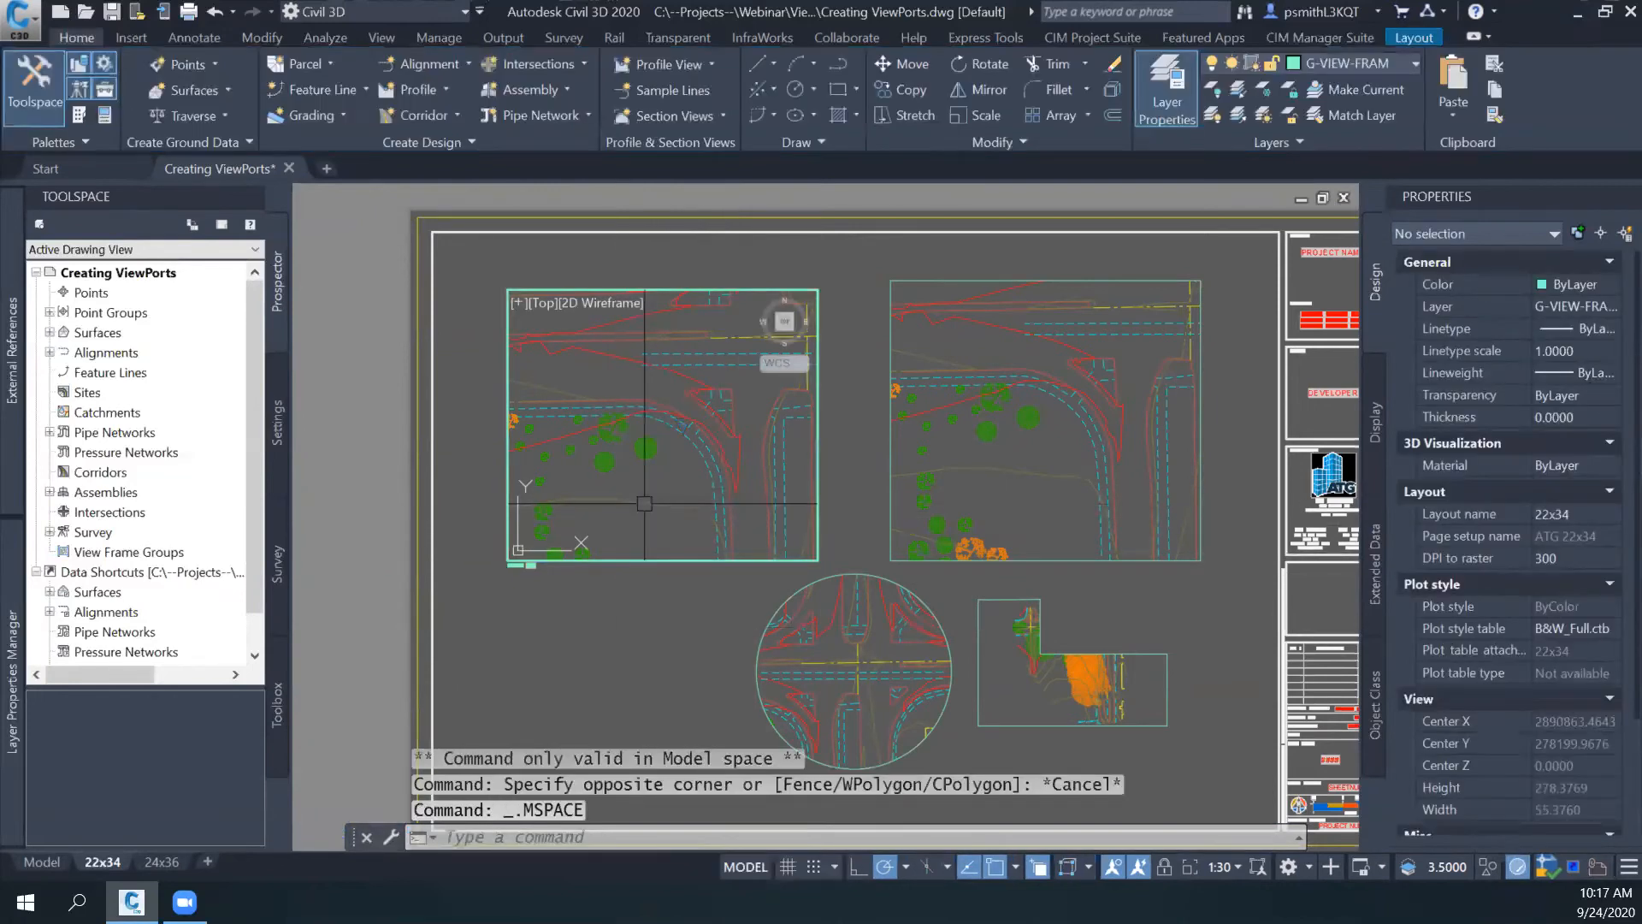
type("dview")
key("Return")
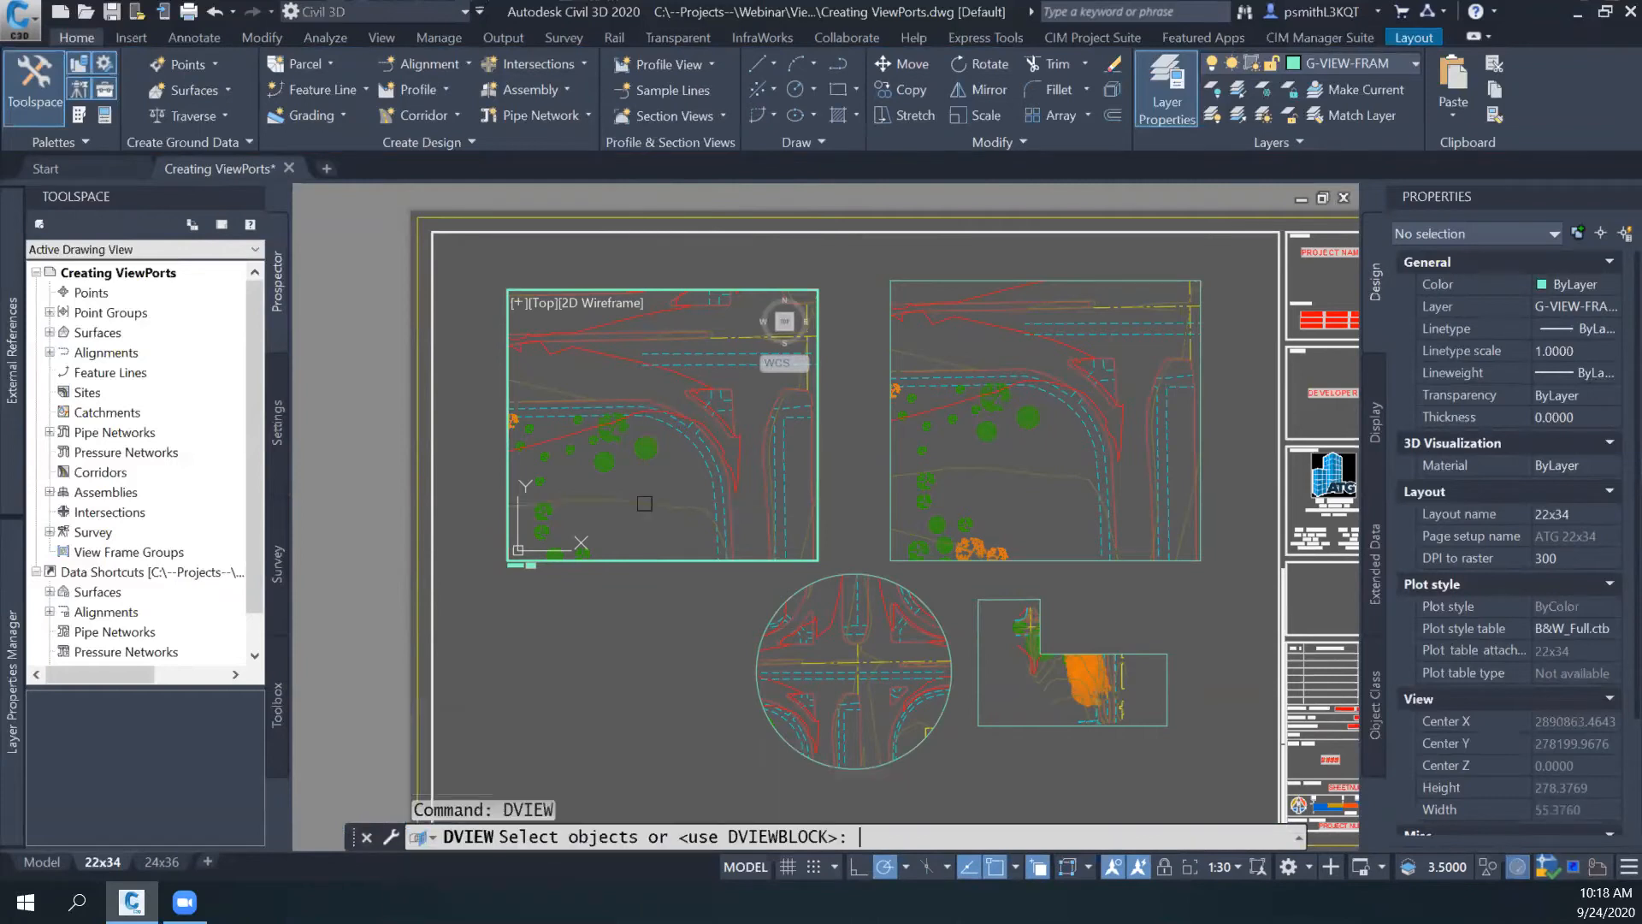
left_click(693, 448)
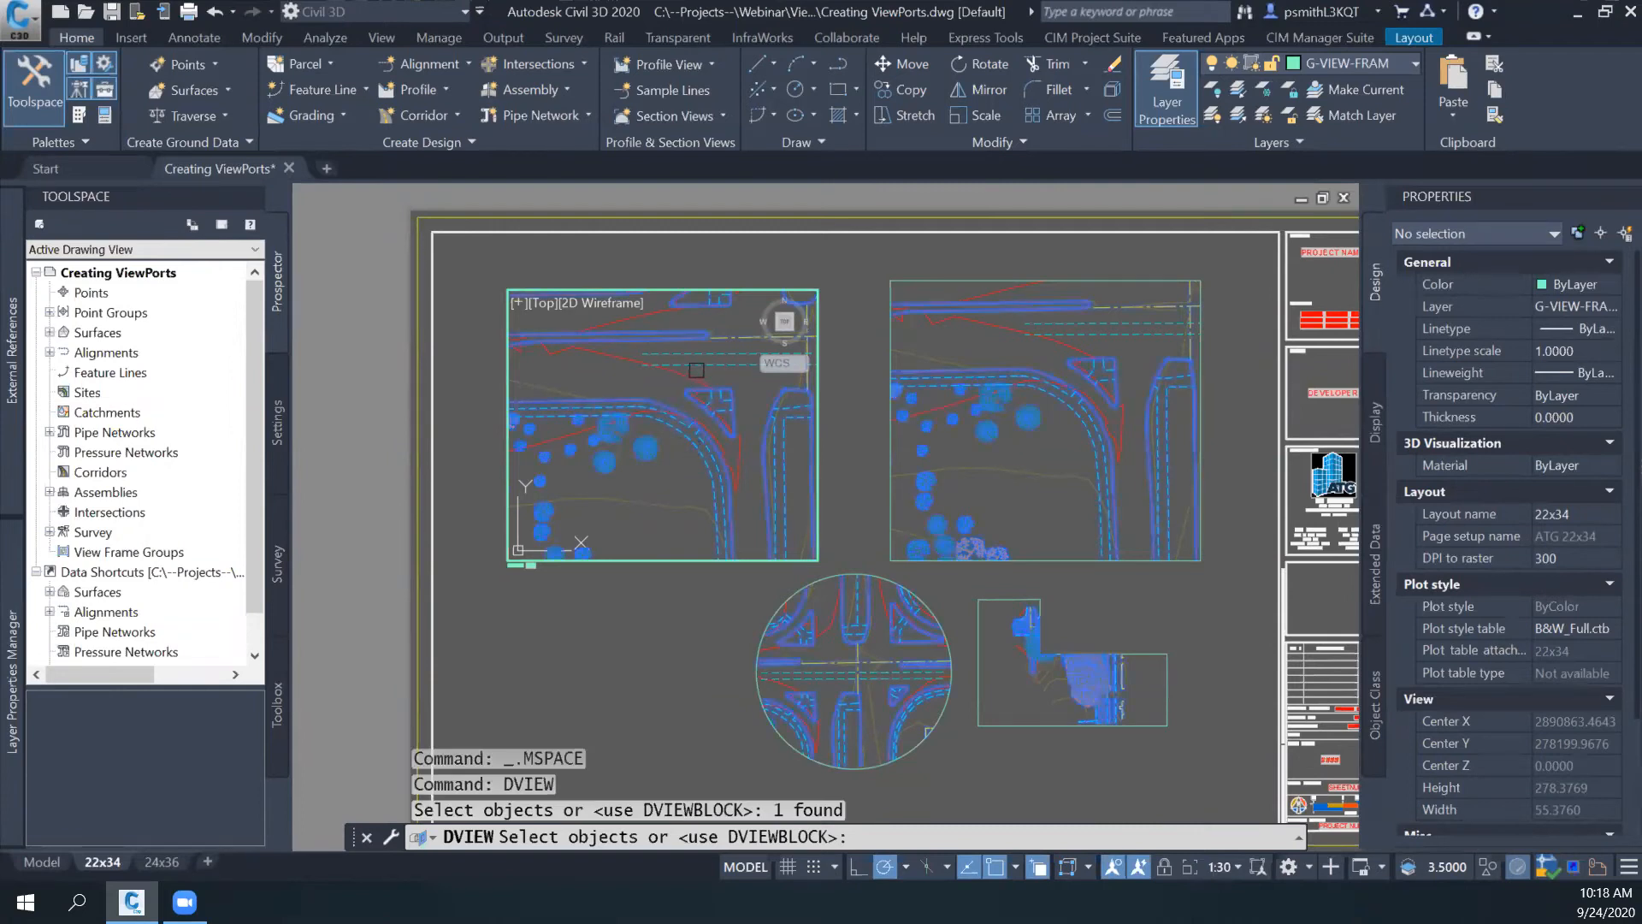
left_click(698, 366)
left_click(683, 355)
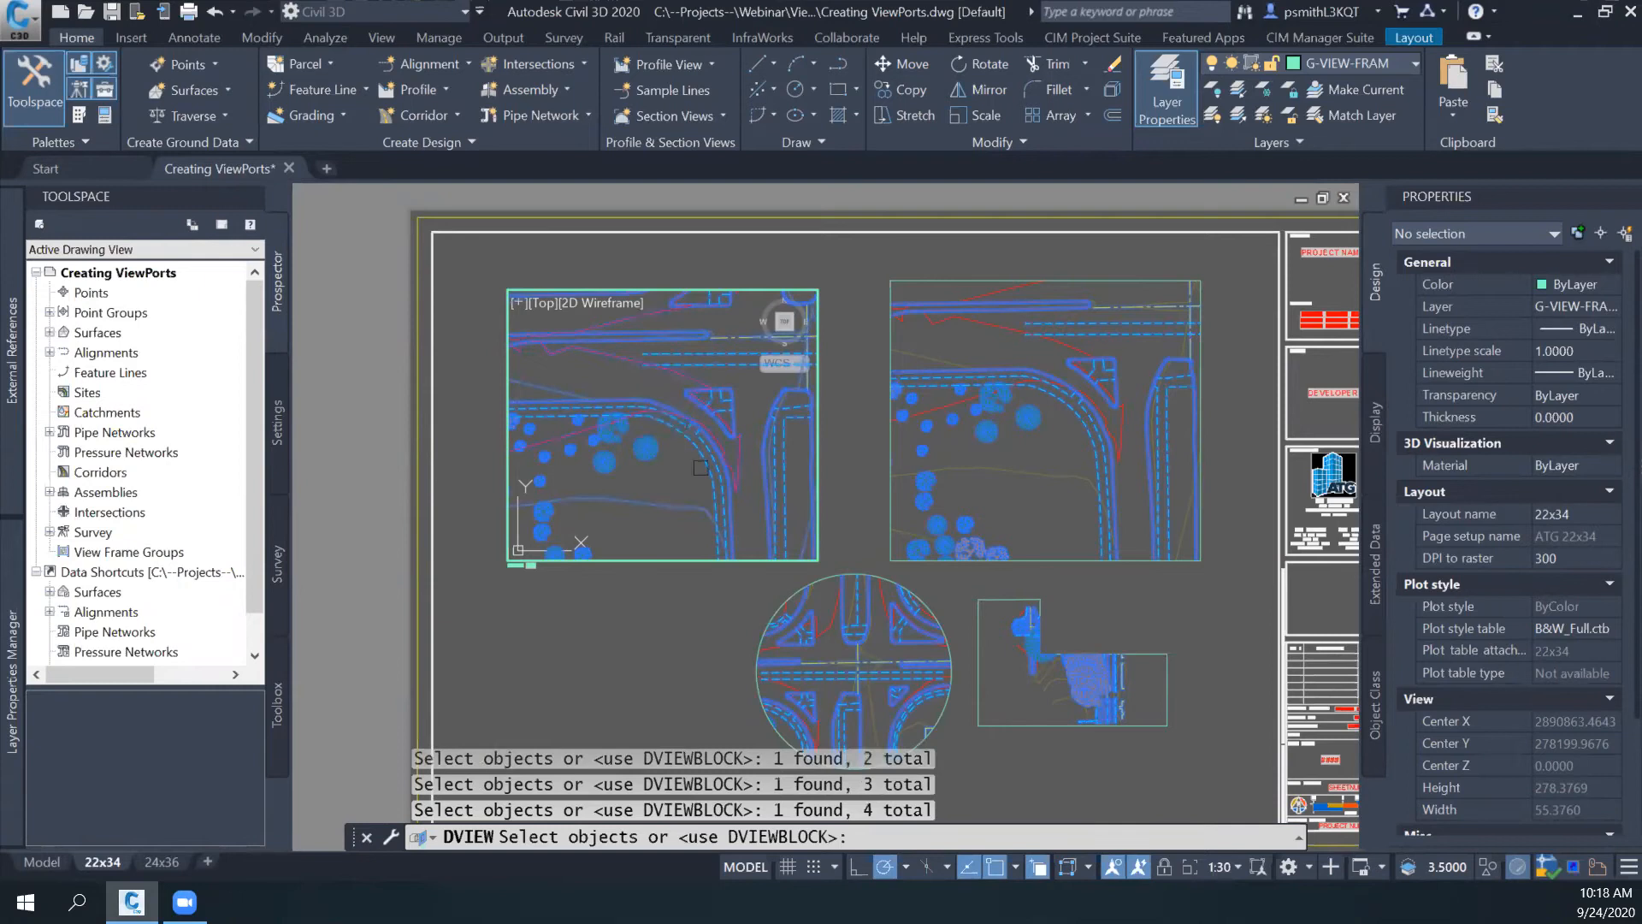
key("Return")
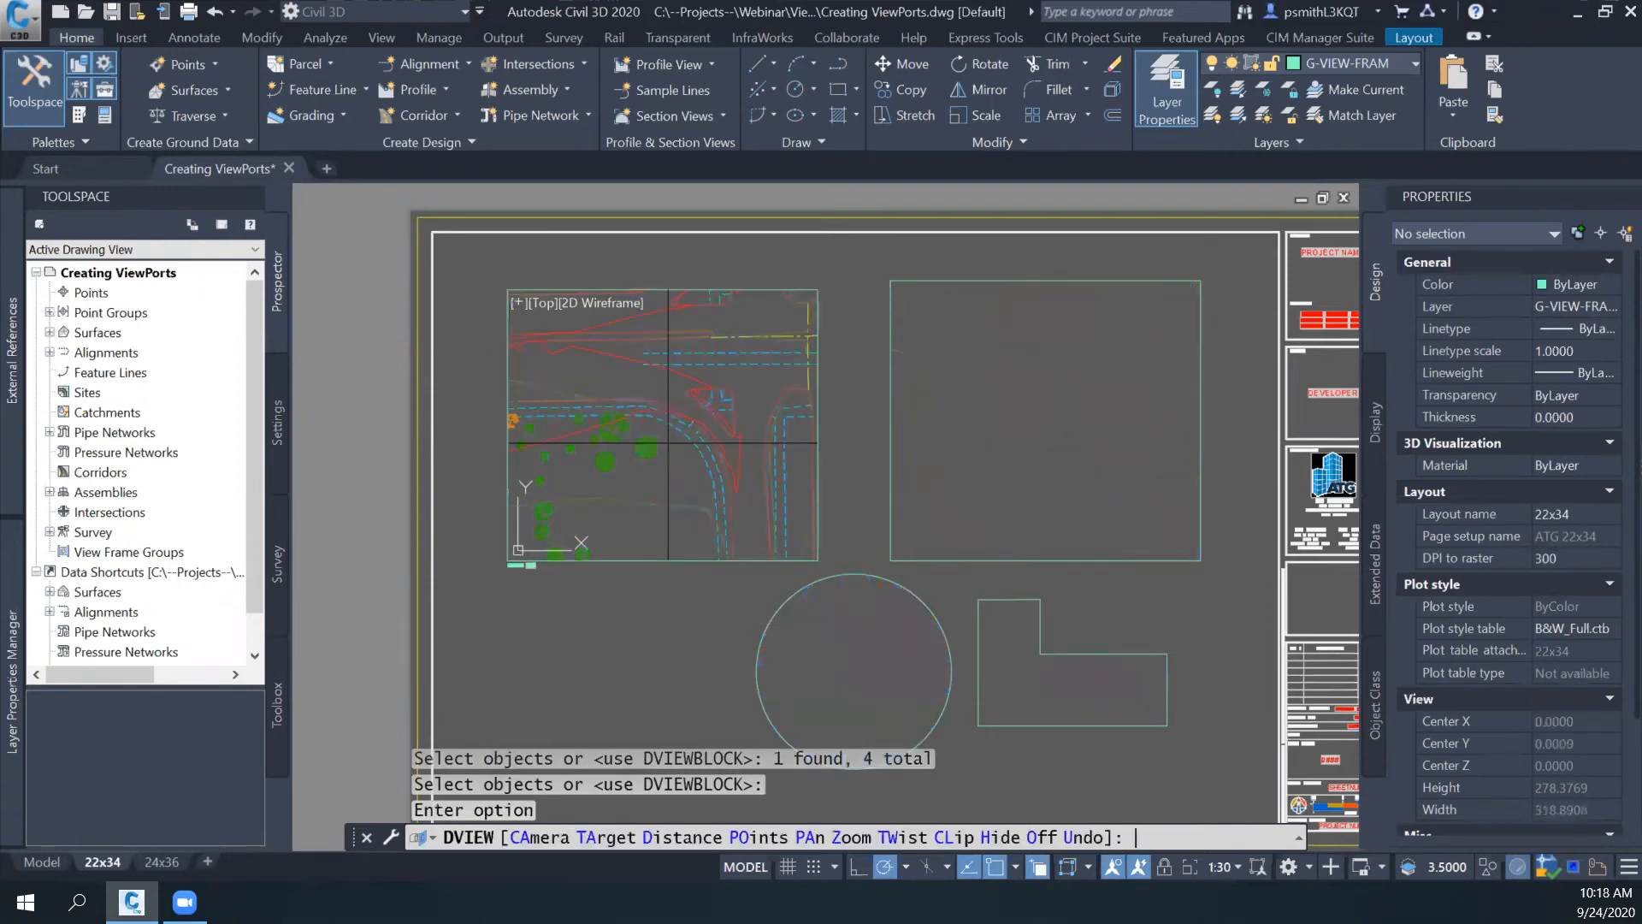
left_click(892, 845)
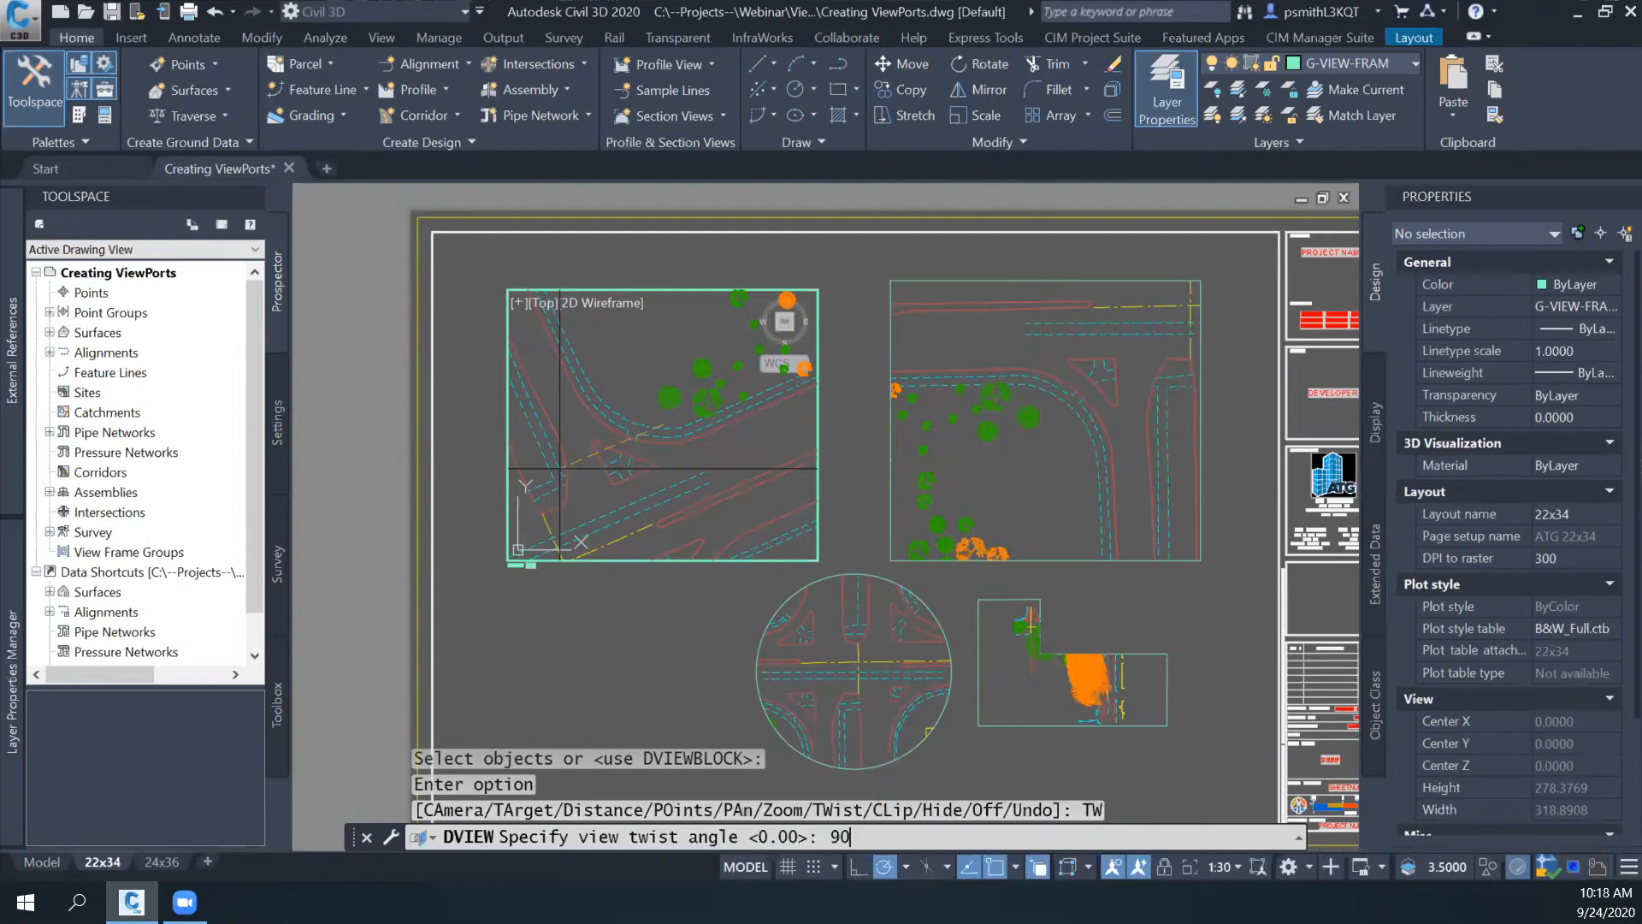
key("Return")
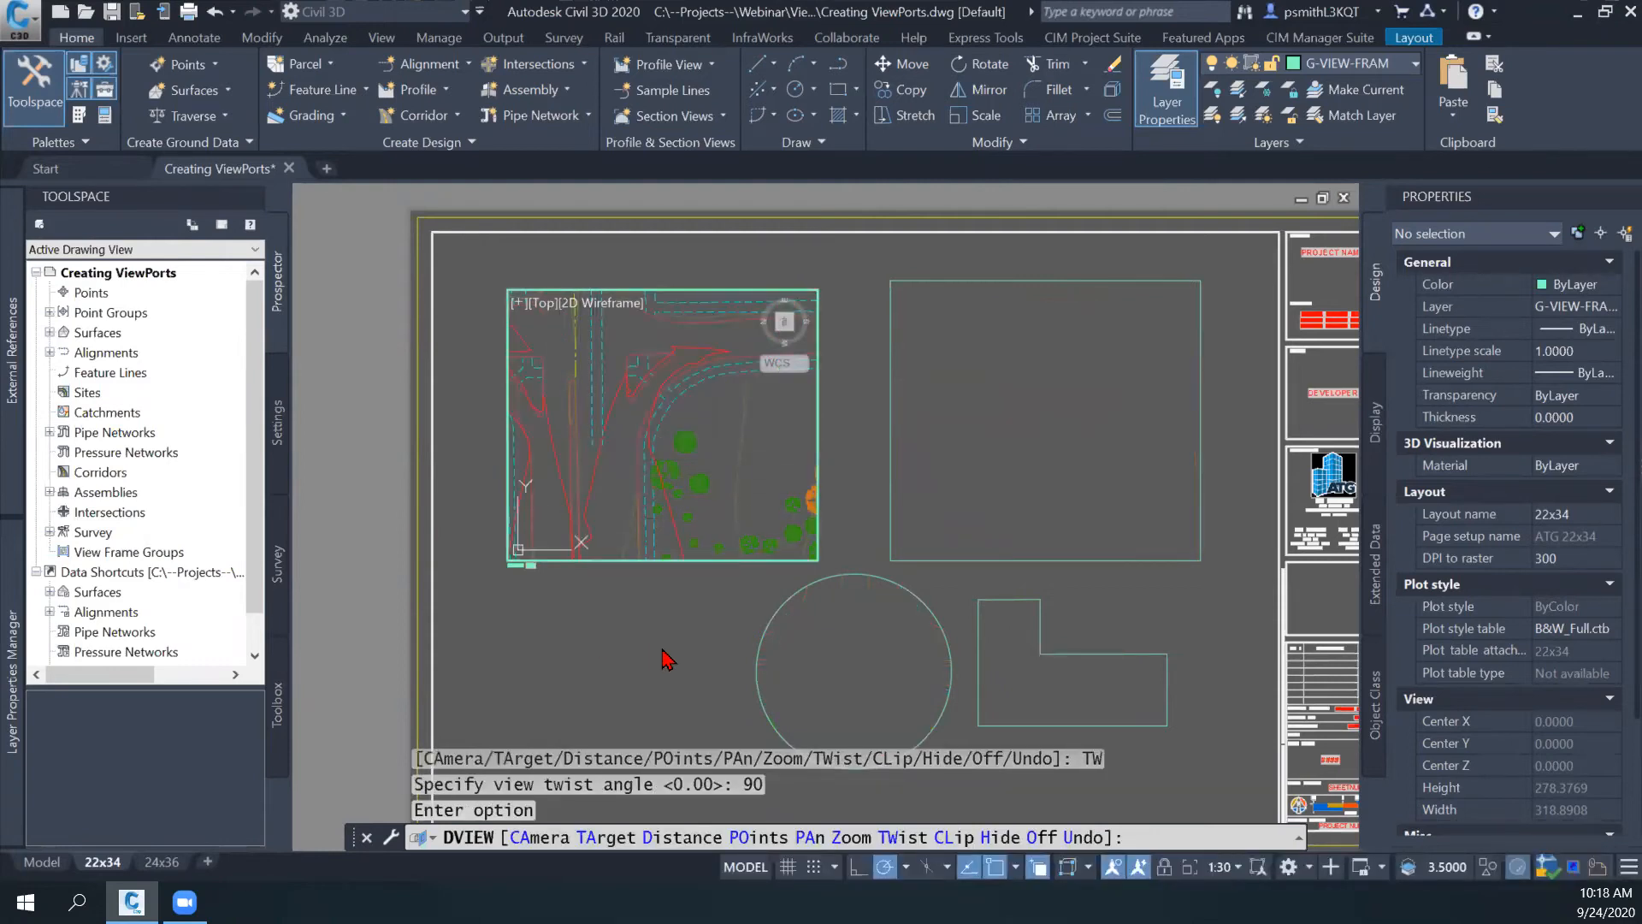
key("Return")
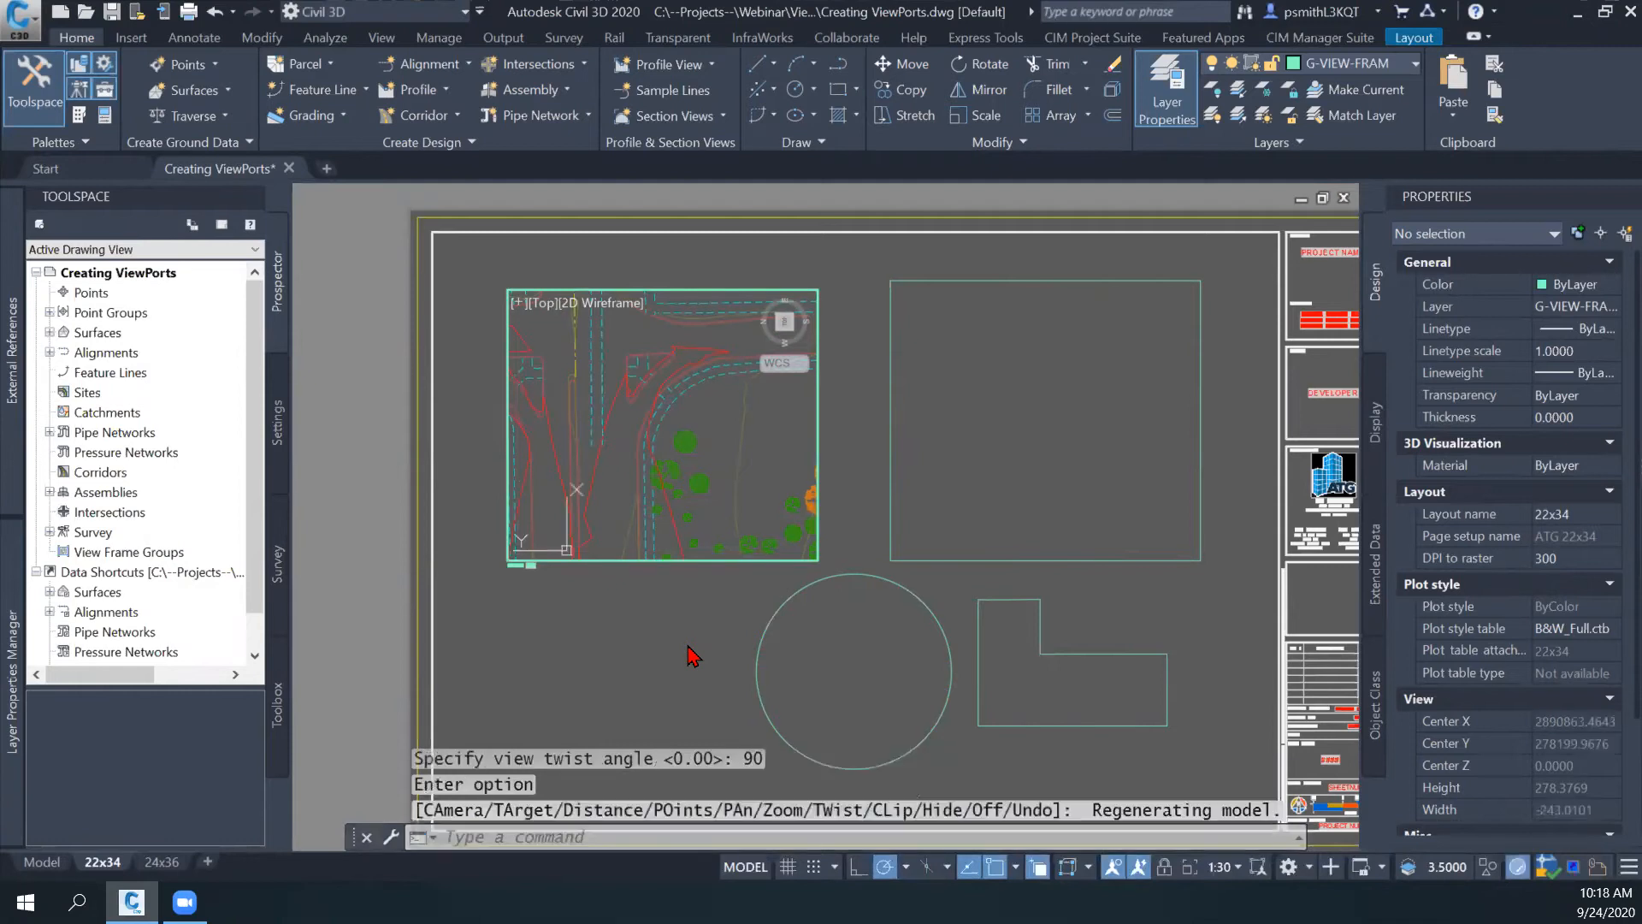
- Return to paper space and regenerate all viewports with REGENALL
double_click(693, 656)
key("Escape")
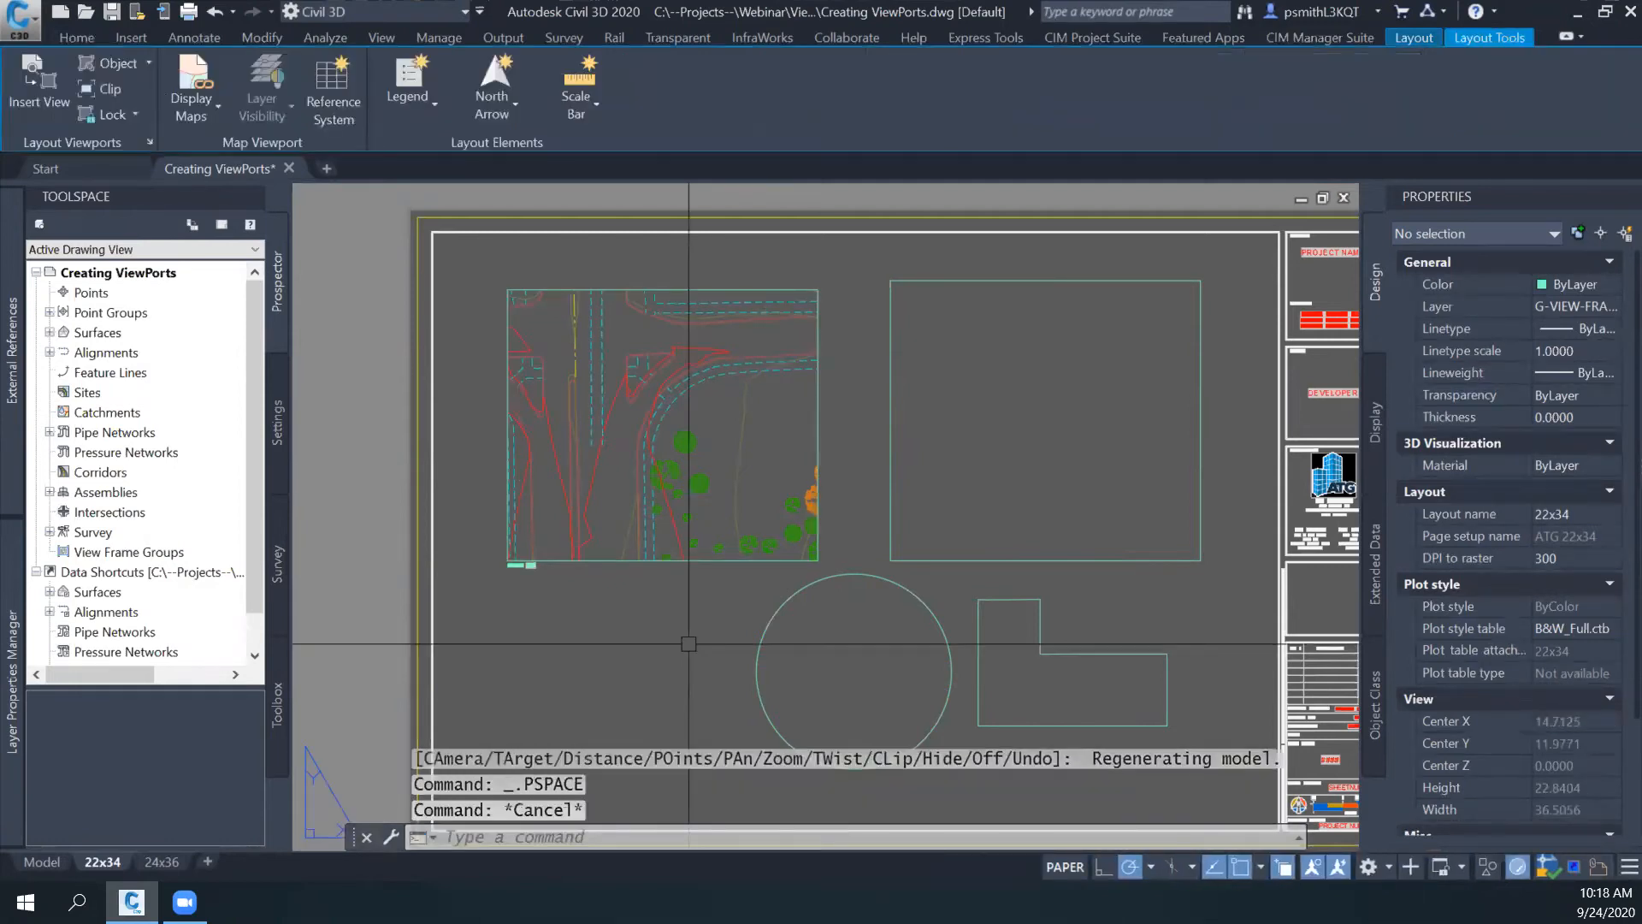
type("regenall")
key("Return")
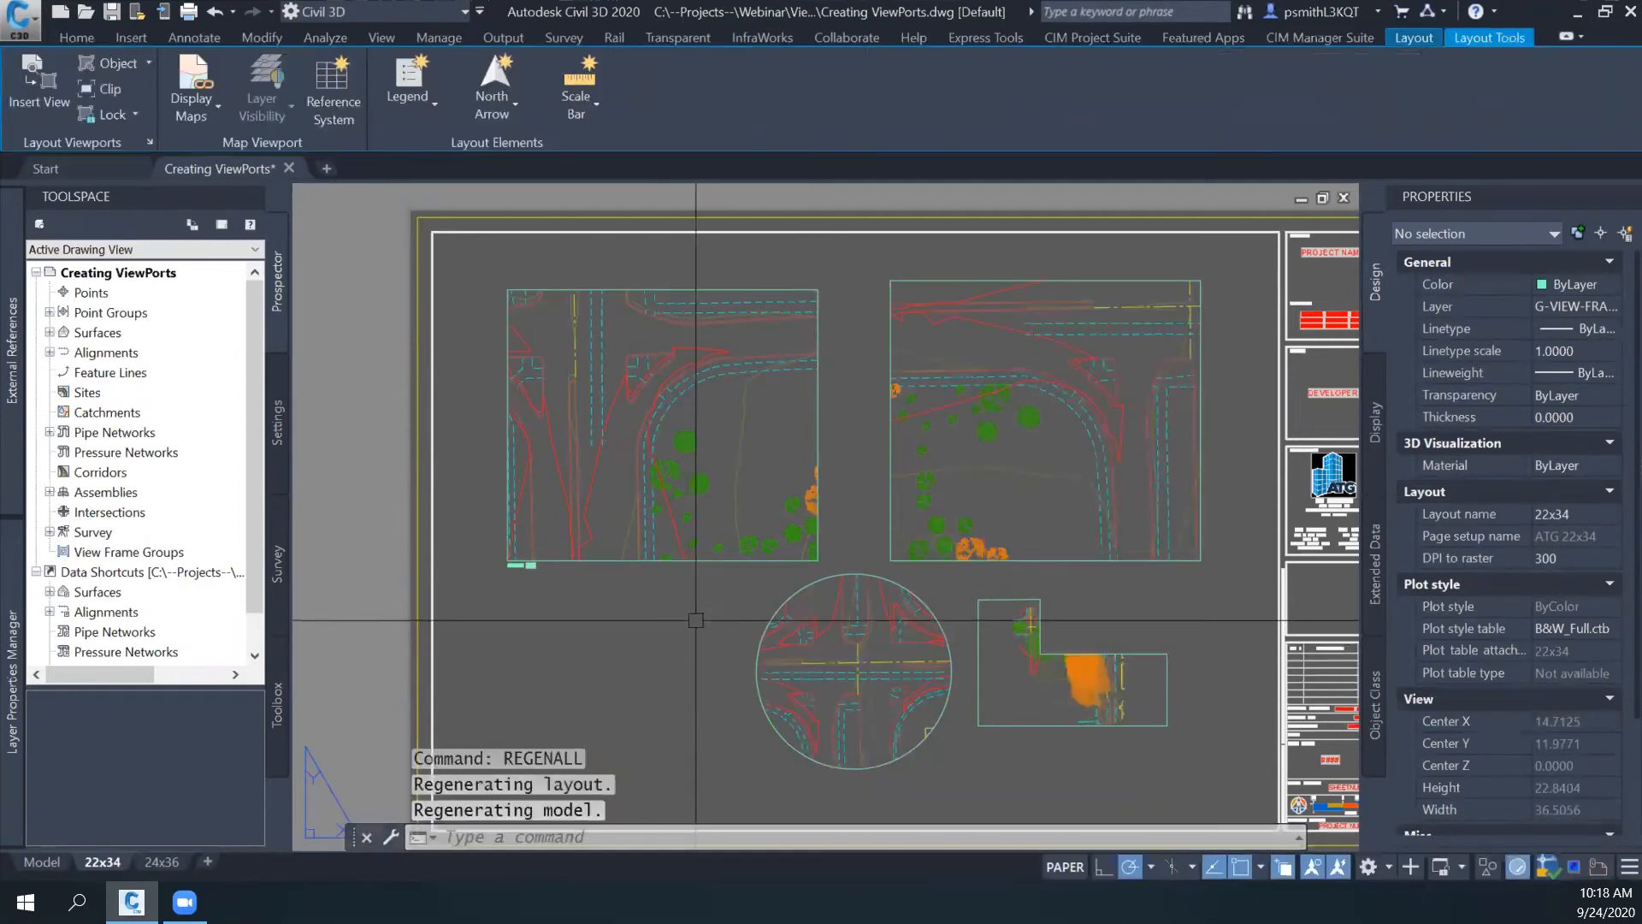
middle_click_drag(693, 610, 651, 613)
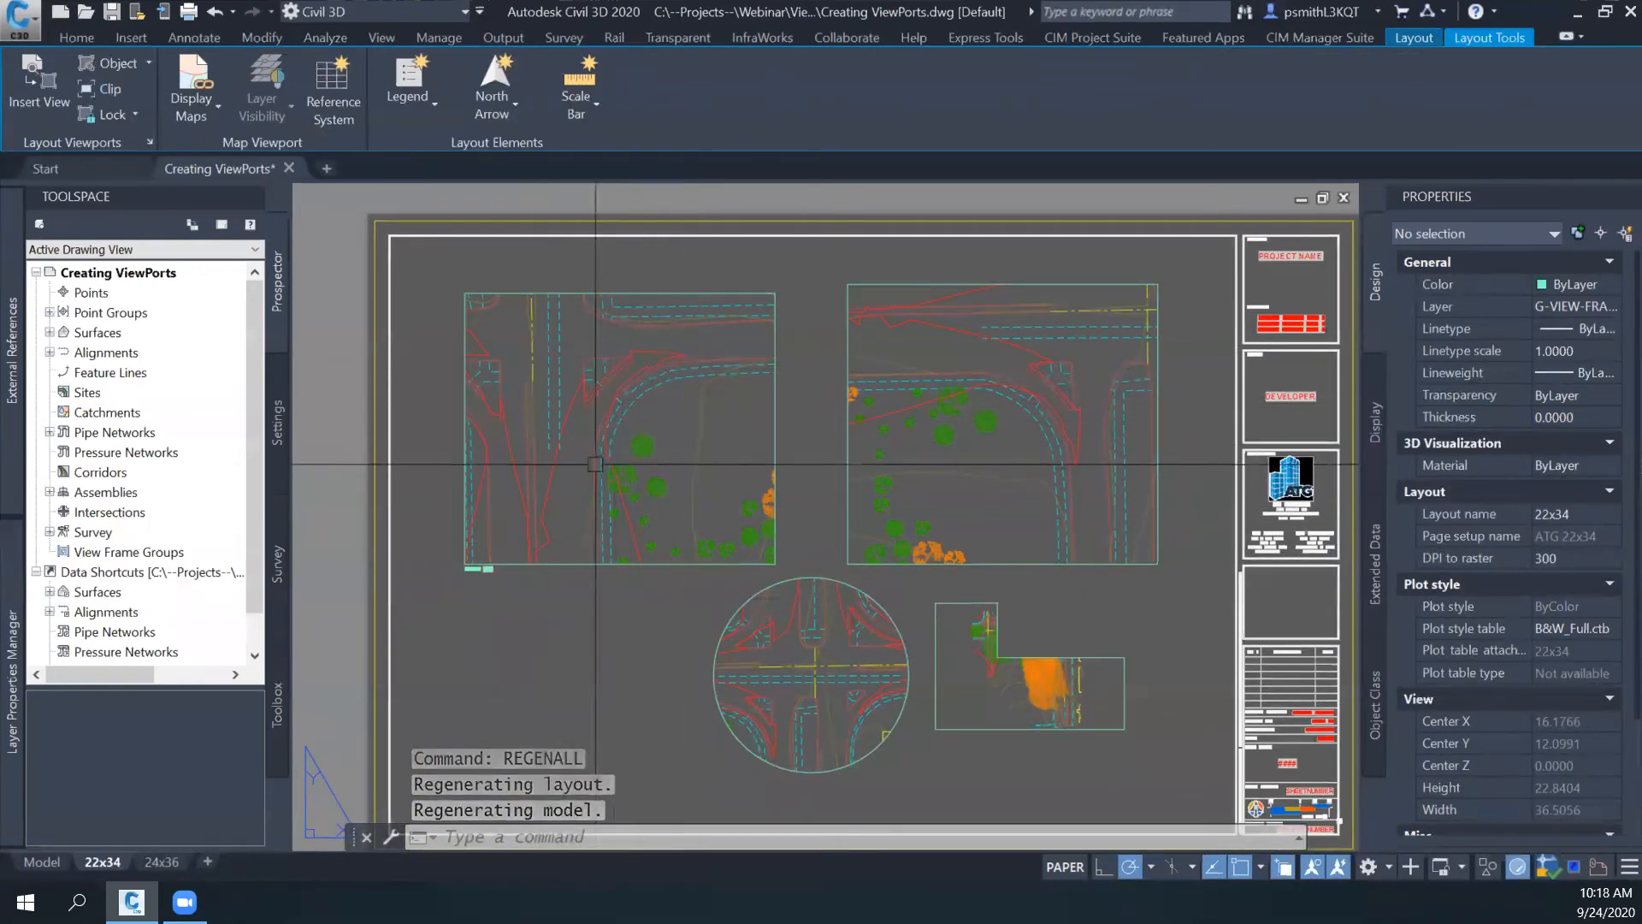
- Check the drawing's orientation in model space, and return to the 22x34 layout to compare the viewports
left_click(41, 861)
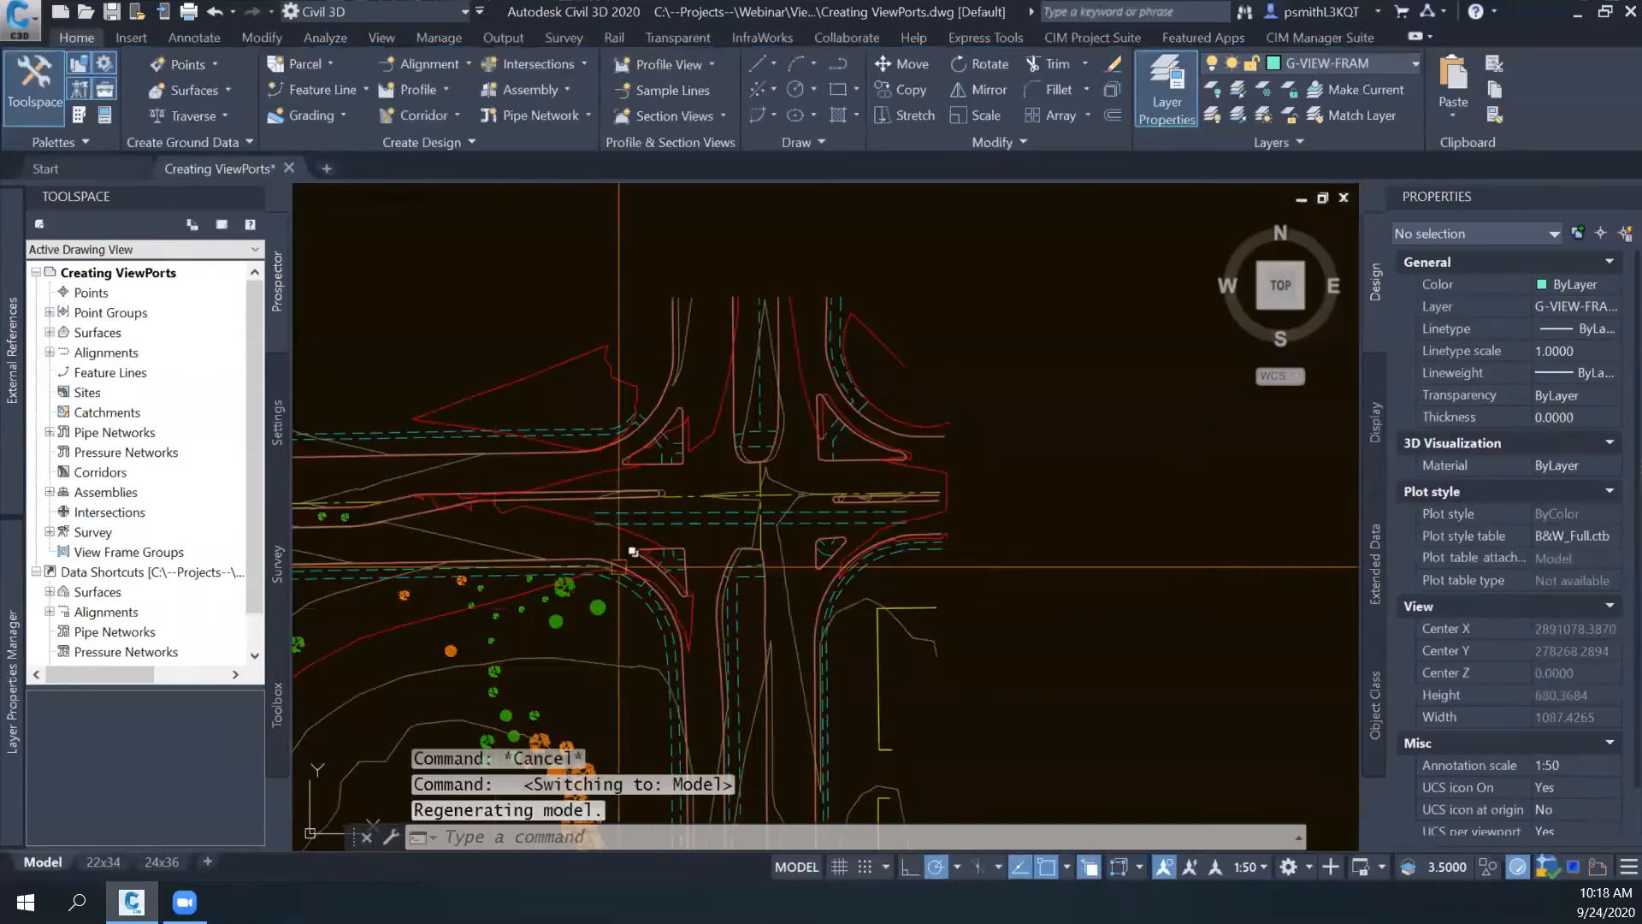
left_click(104, 861)
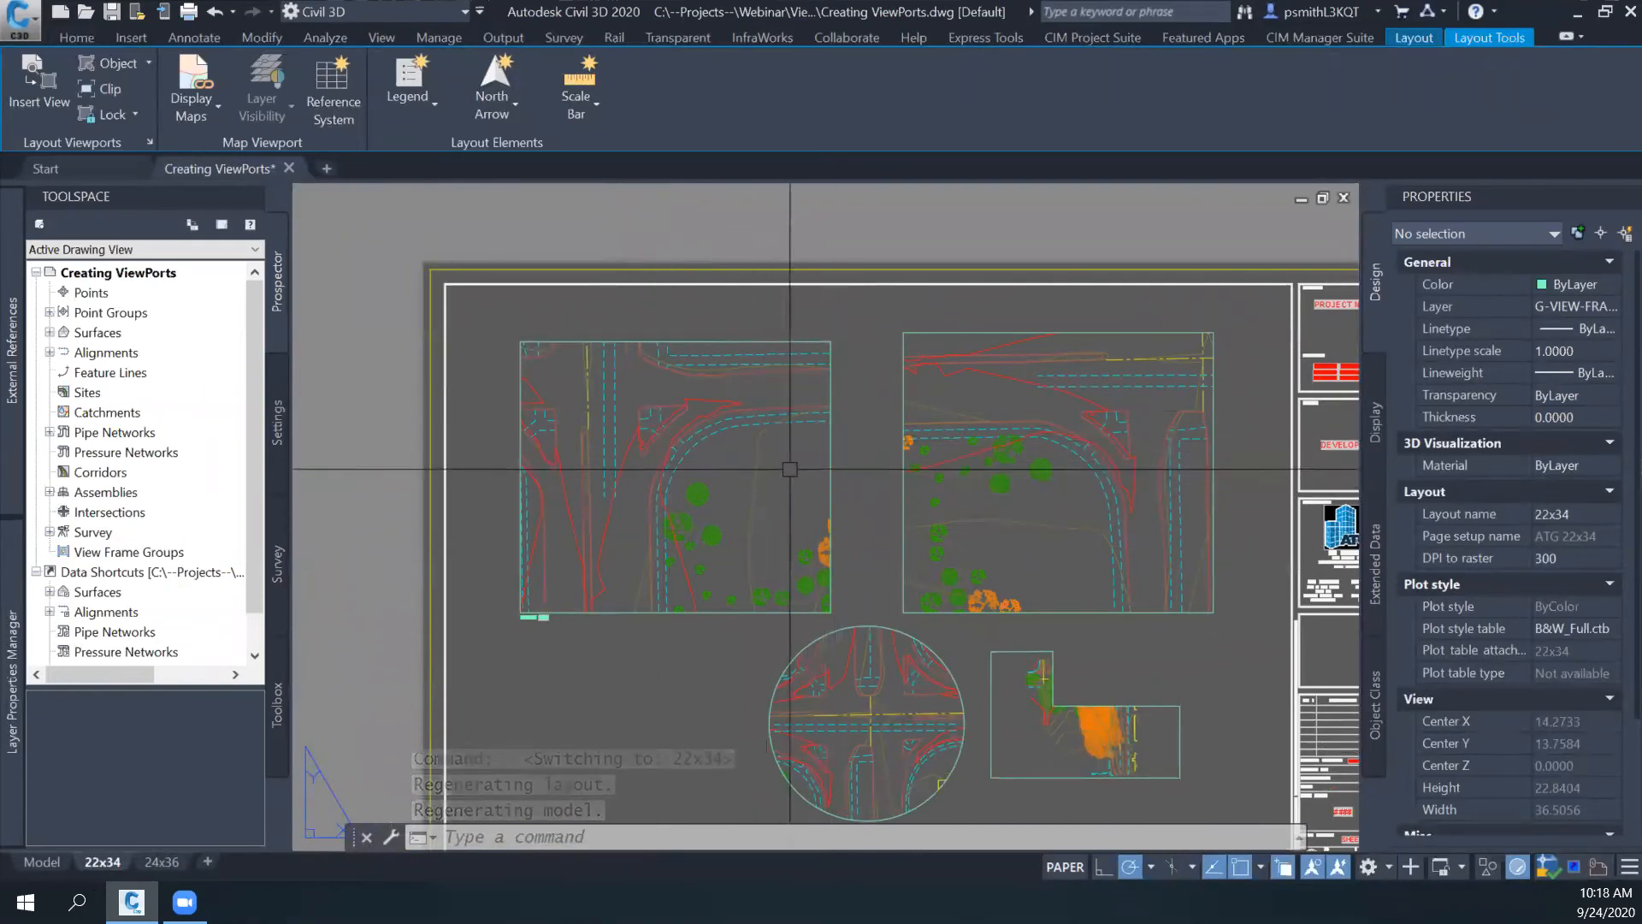
middle_click_drag(760, 483, 757, 506)
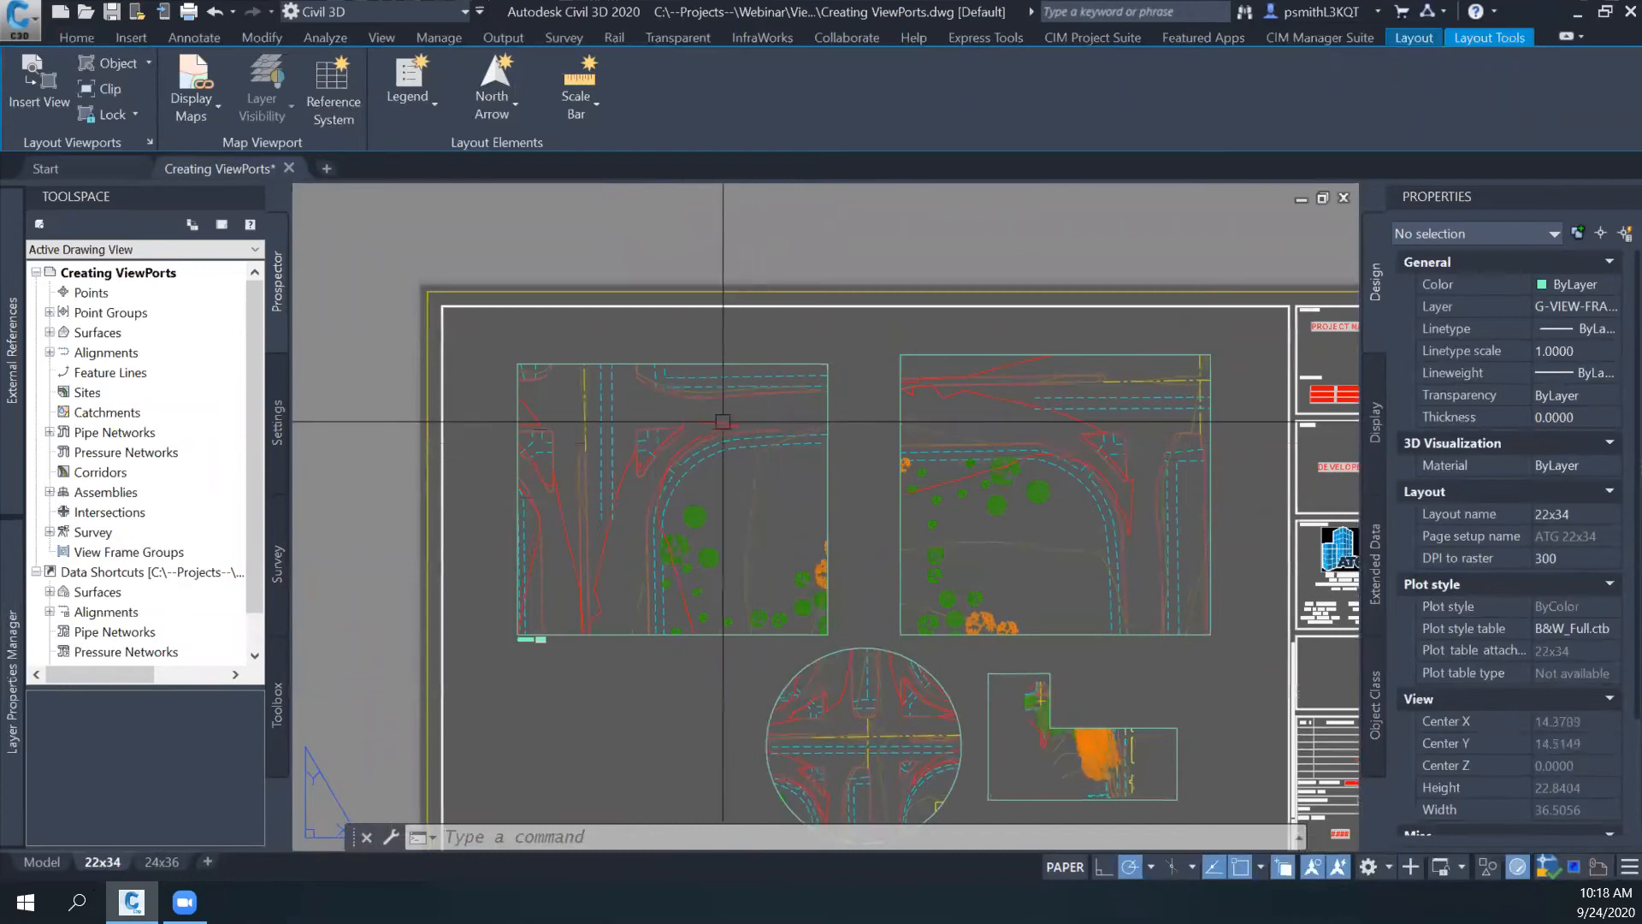
middle_click_drag(884, 638, 846, 517)
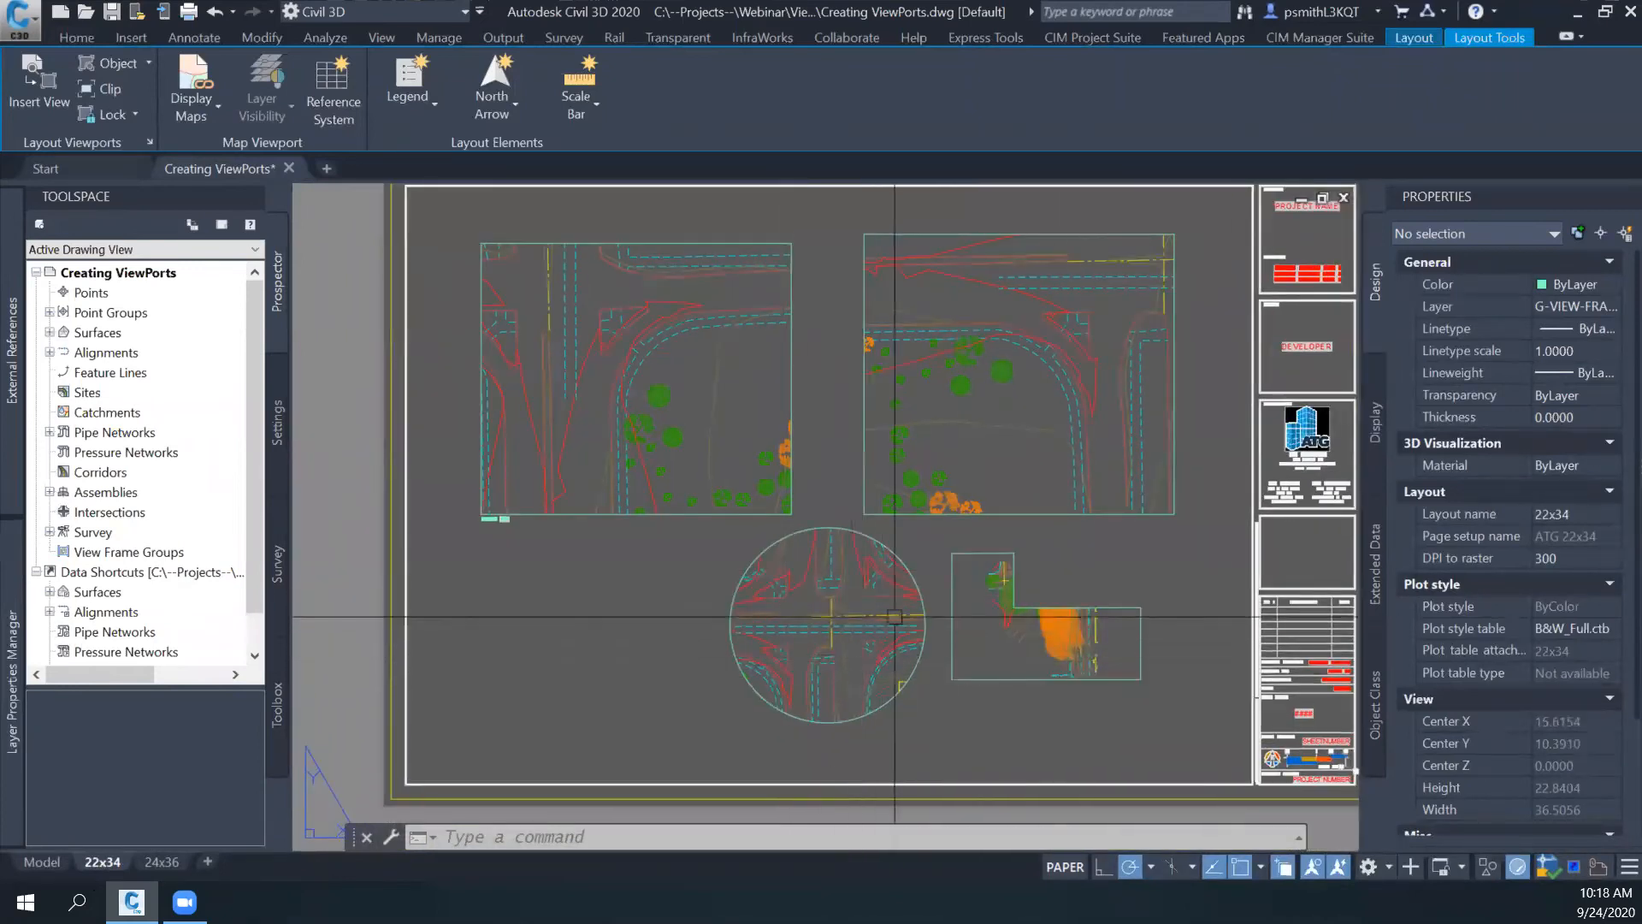
middle_click_drag(992, 449, 981, 526)
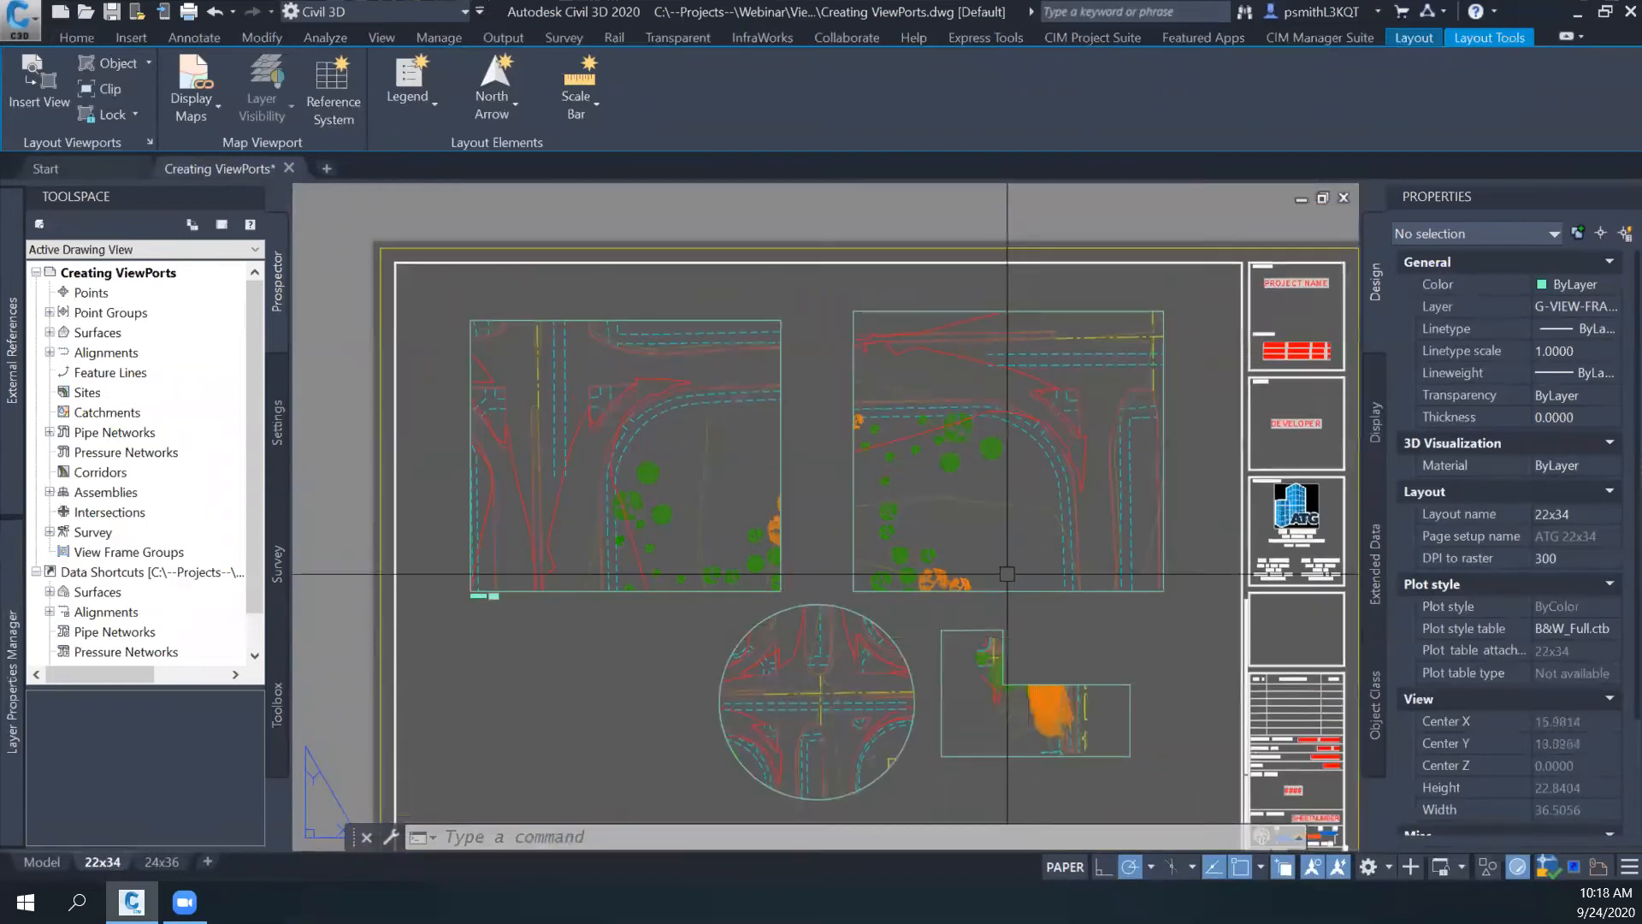
- Place a short multiline text in model space through the twisted upper-left viewport, in the open area beside the trees
scroll(764, 510, "up", 3)
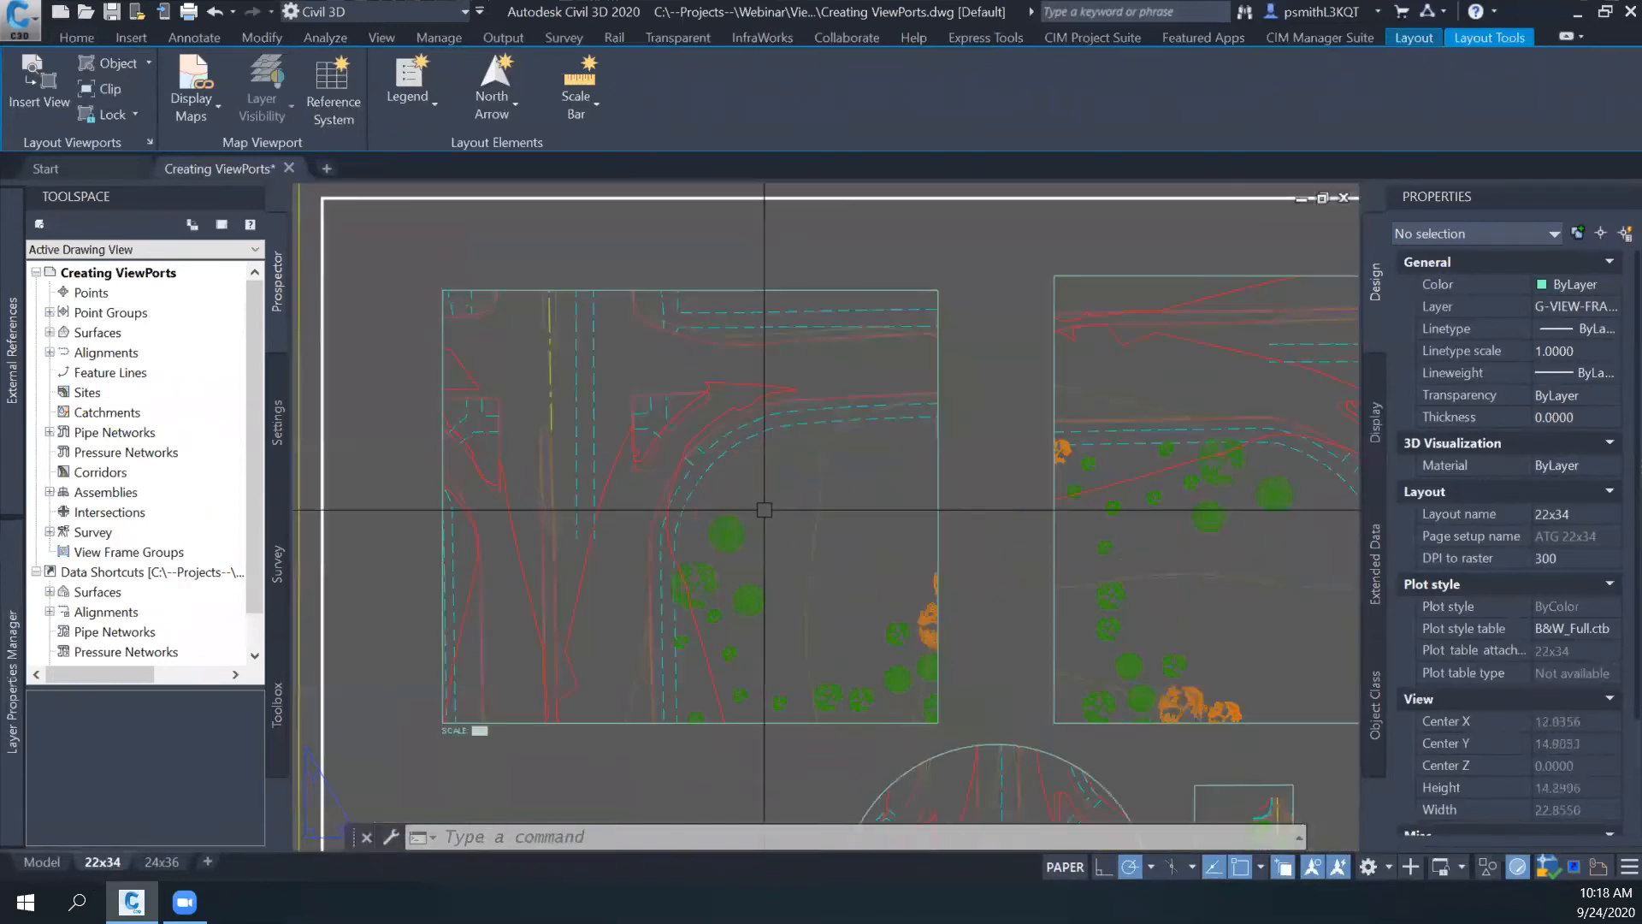
double_click(764, 509)
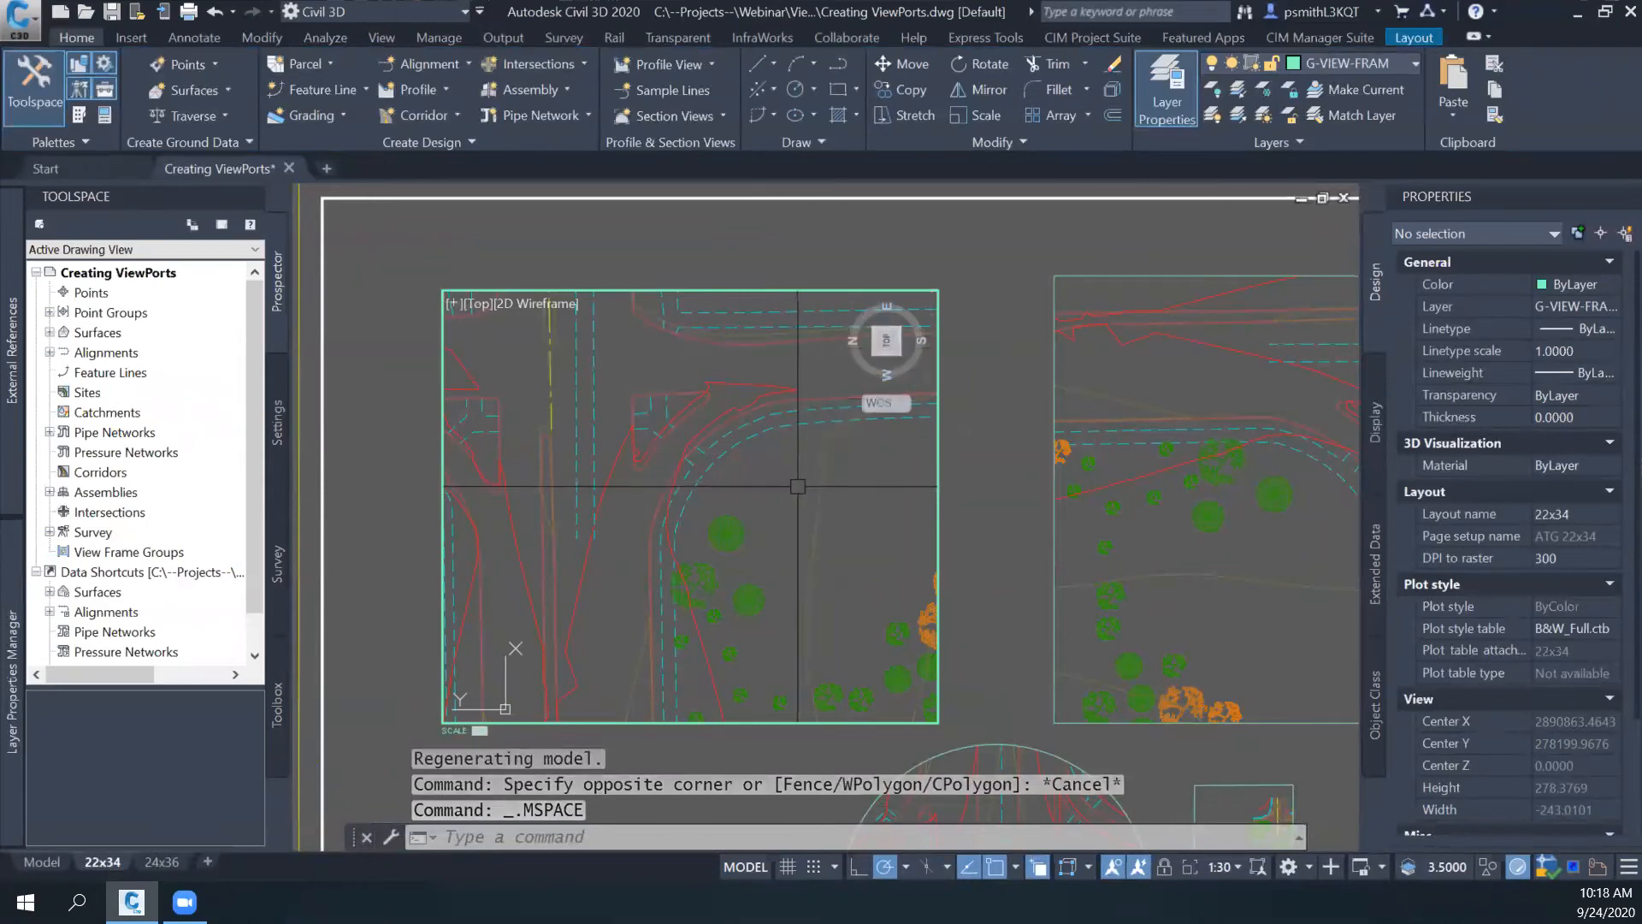
left_click(159, 38)
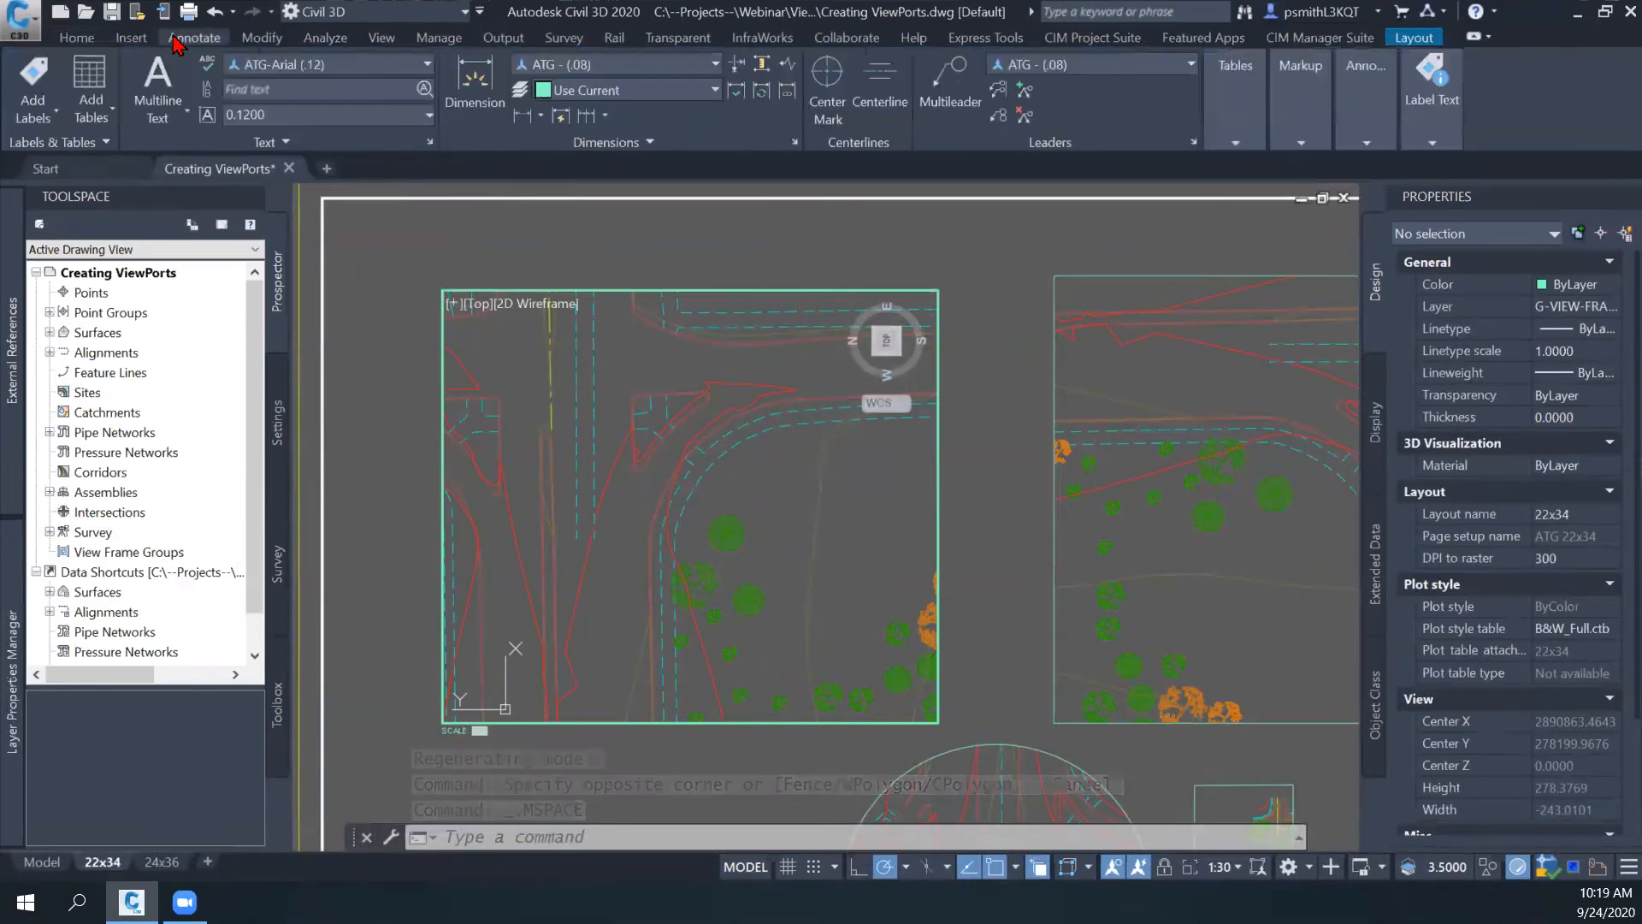
left_click(293, 12)
left_click(165, 75)
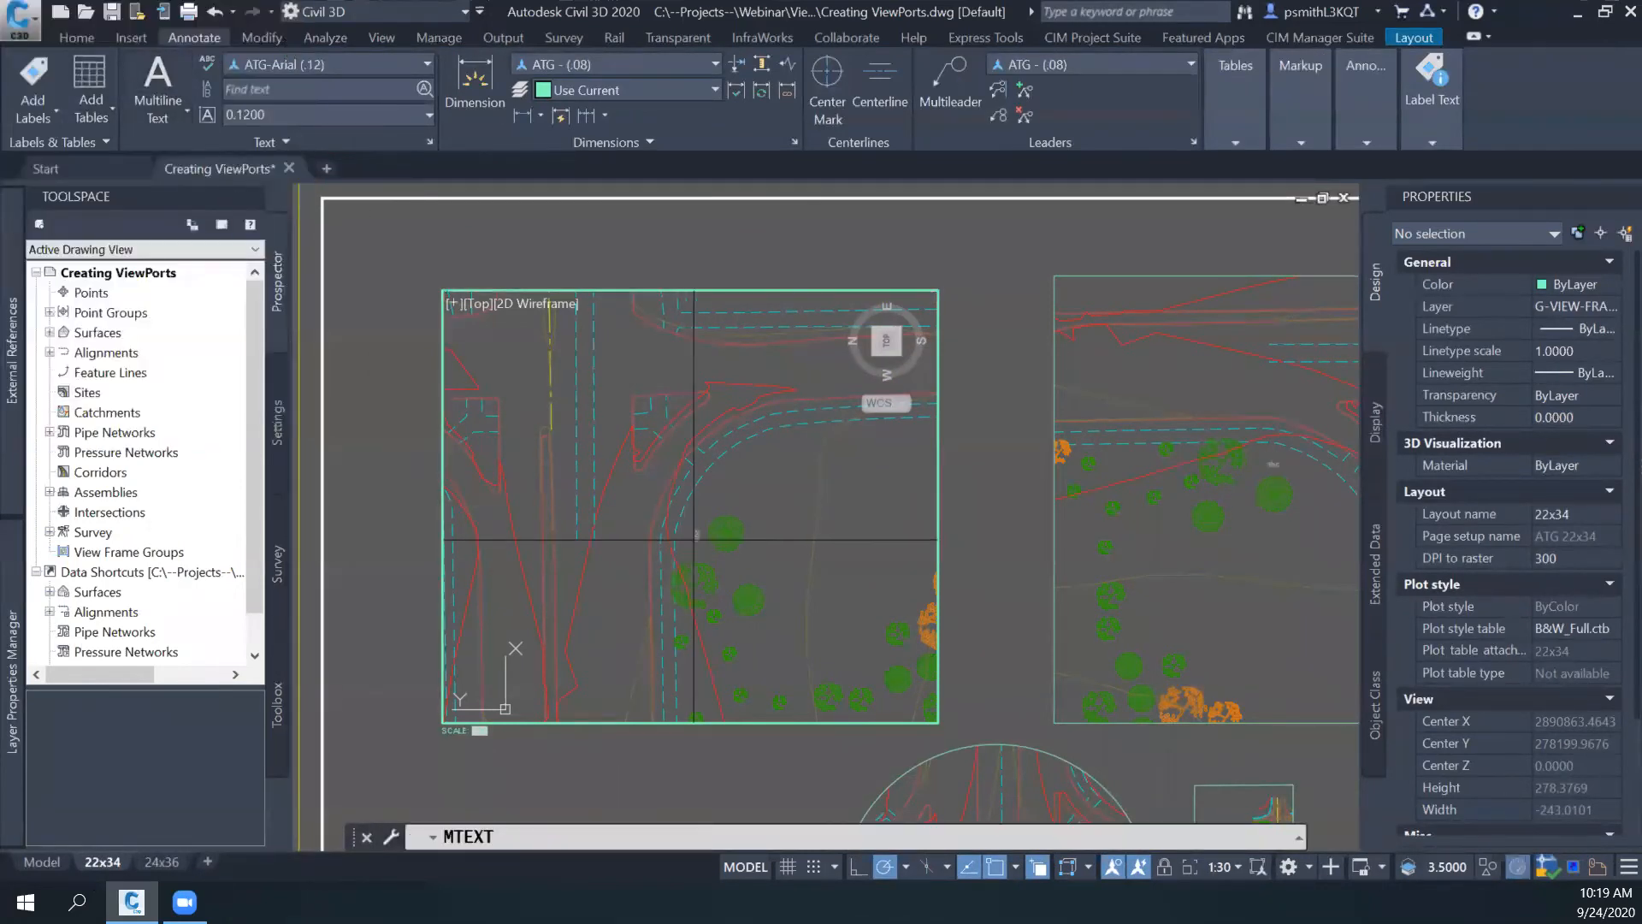
left_click(752, 464)
left_click(845, 538)
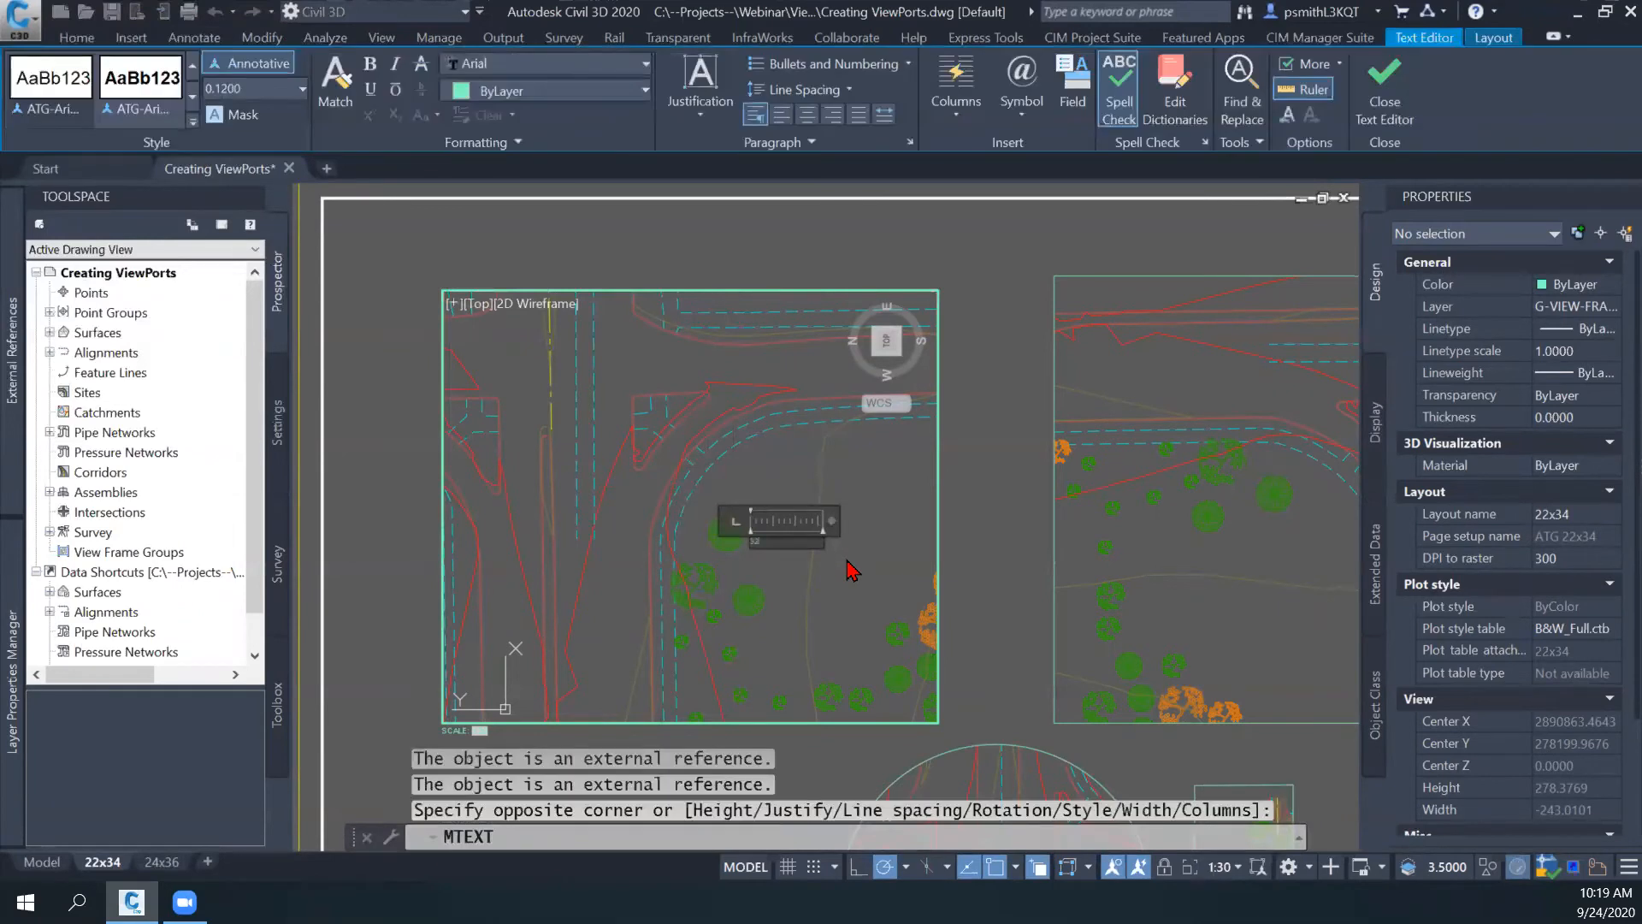
left_click(846, 569)
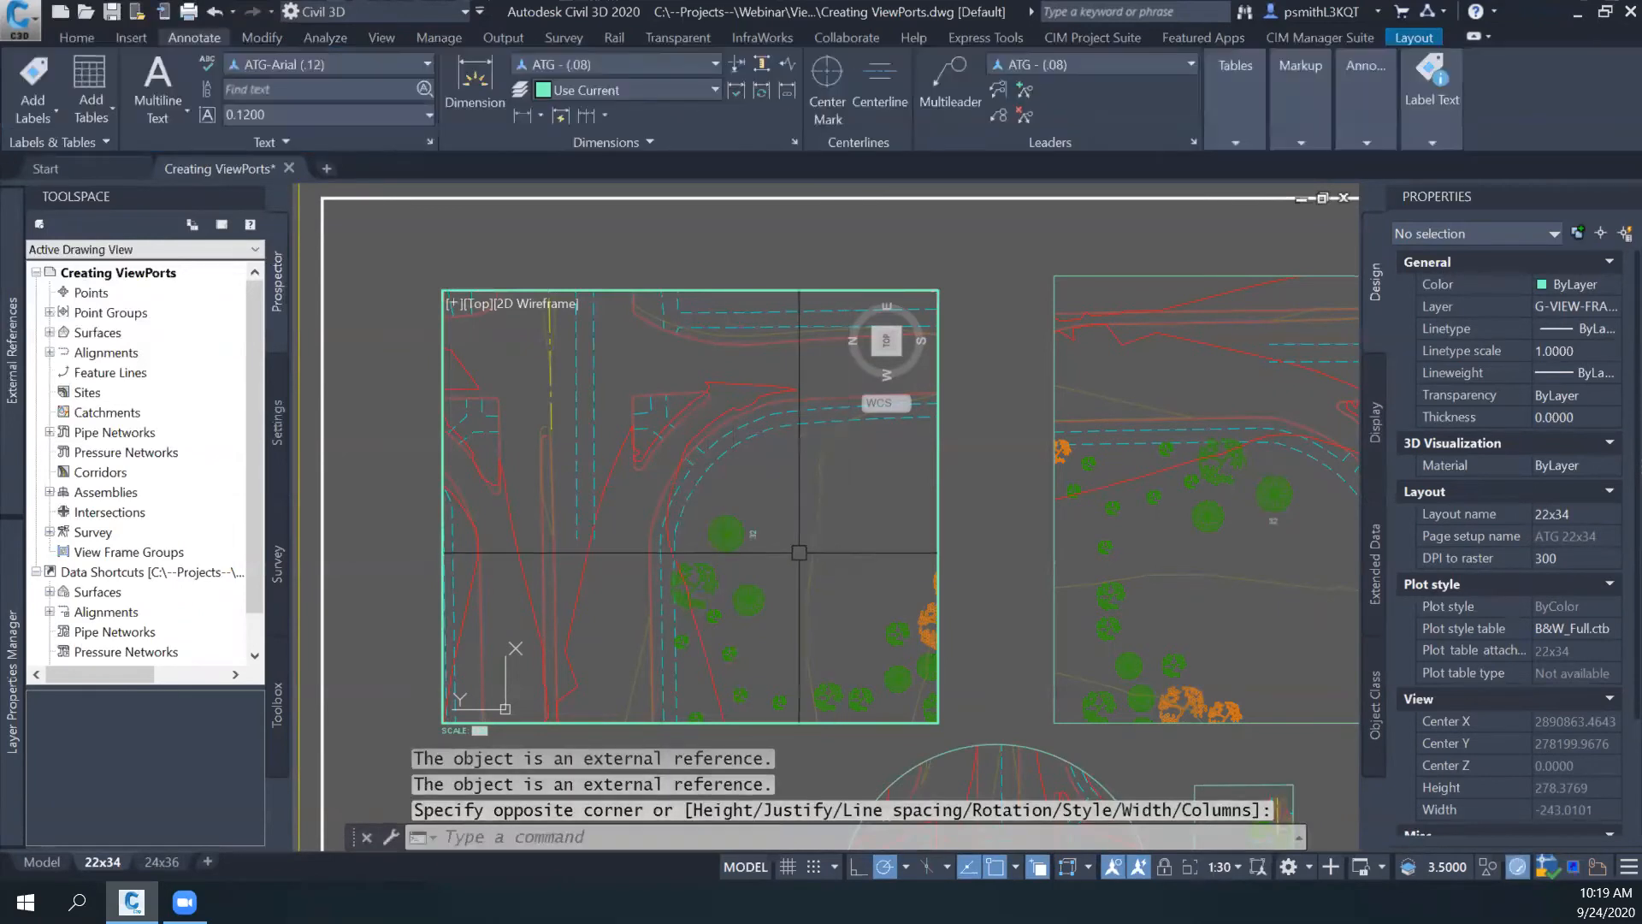
scroll(800, 553, "up", 2)
scroll(801, 554, "down", 2)
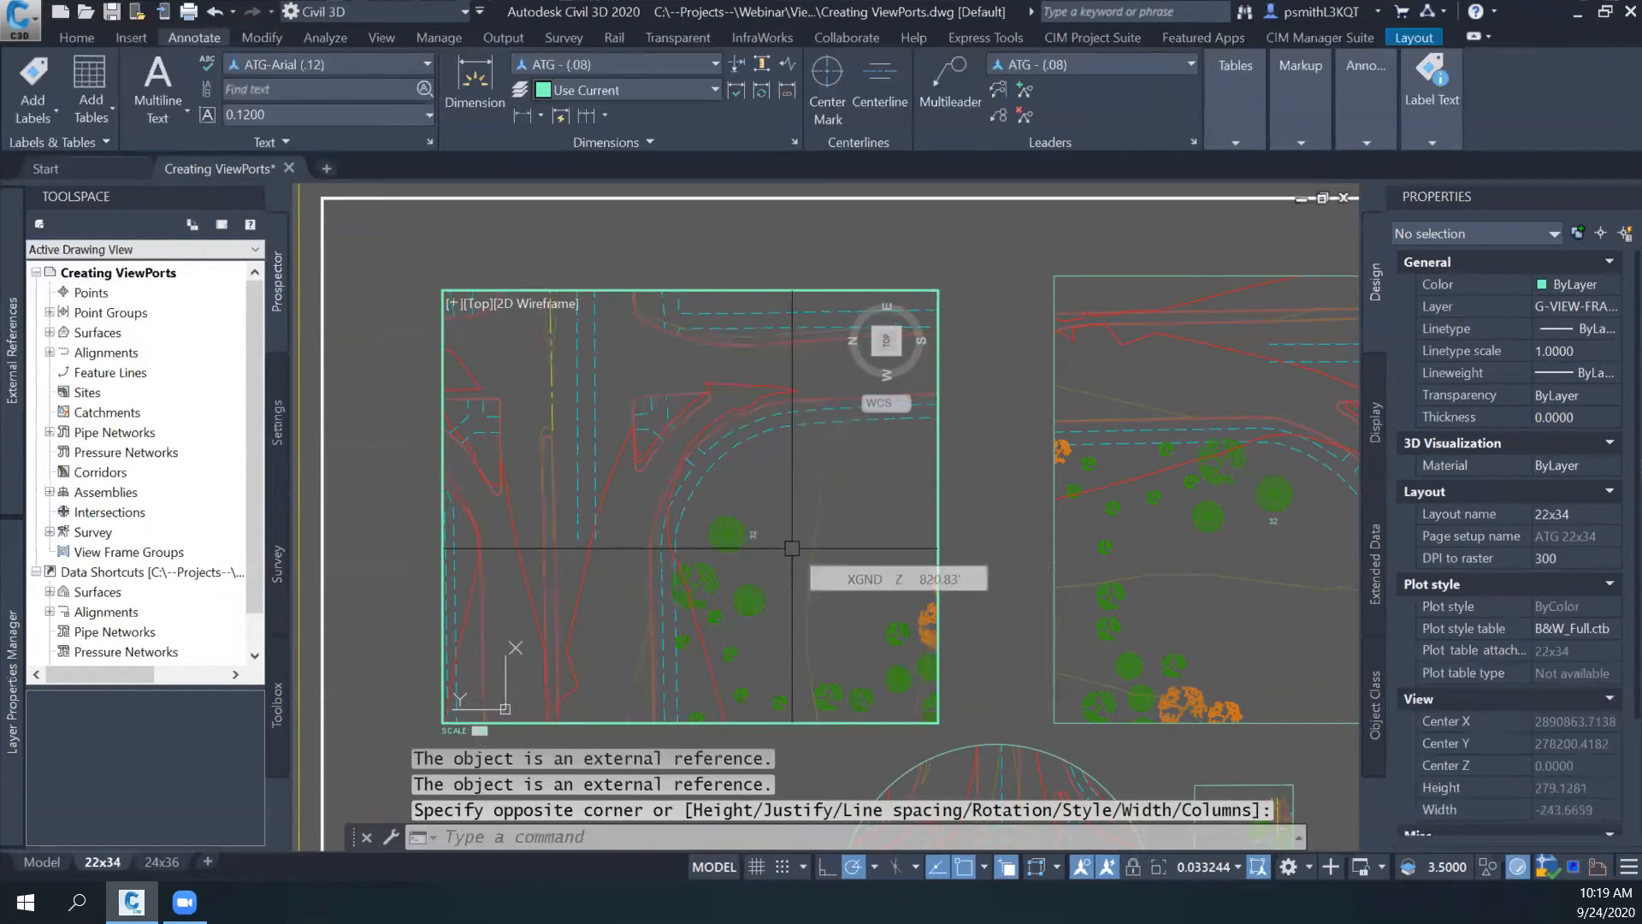
- Activate model space in the upper-left viewport and align its UCS to the twisted view with the UCS View option
double_click(999, 524)
double_click(878, 522)
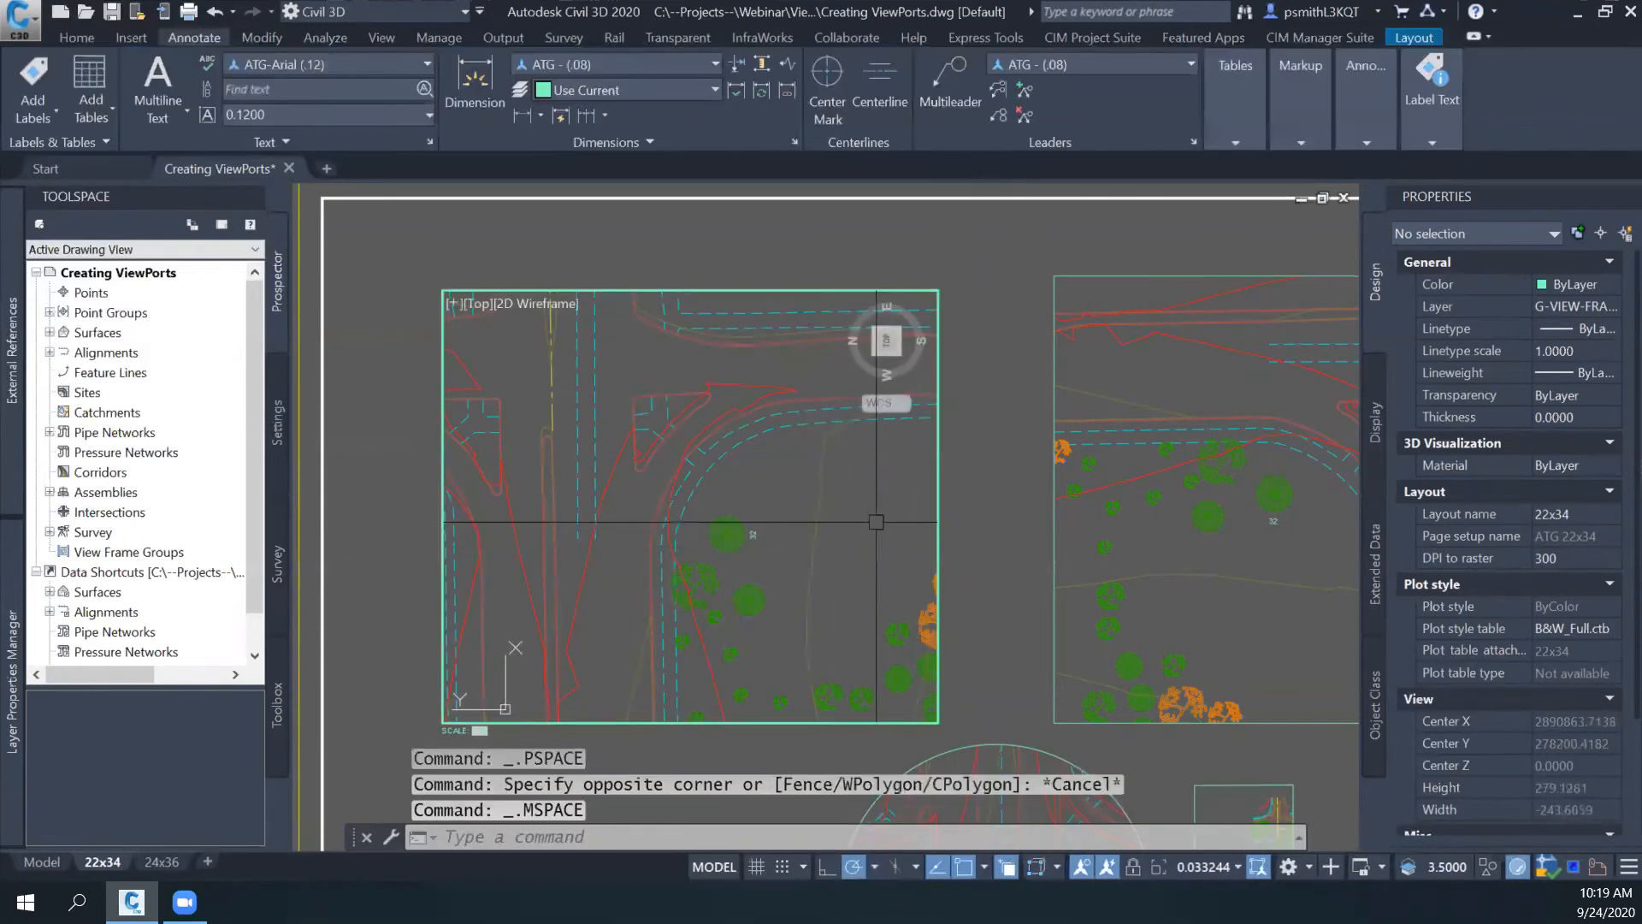
type("usc")
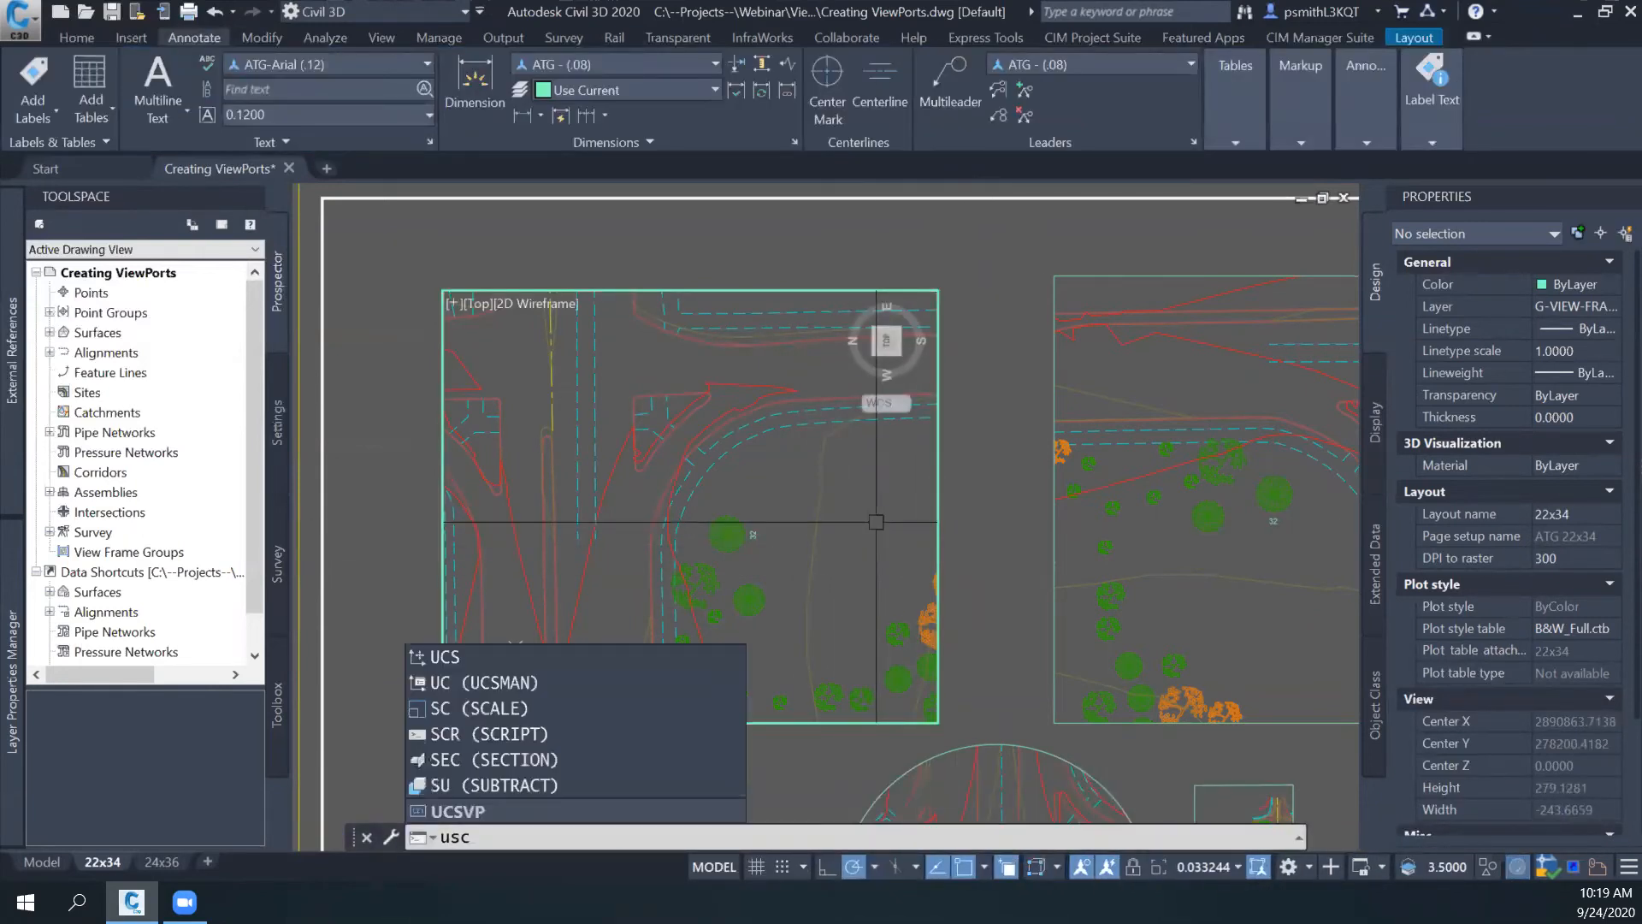
key("Escape")
type("us")
key("BackSpace")
type("cs")
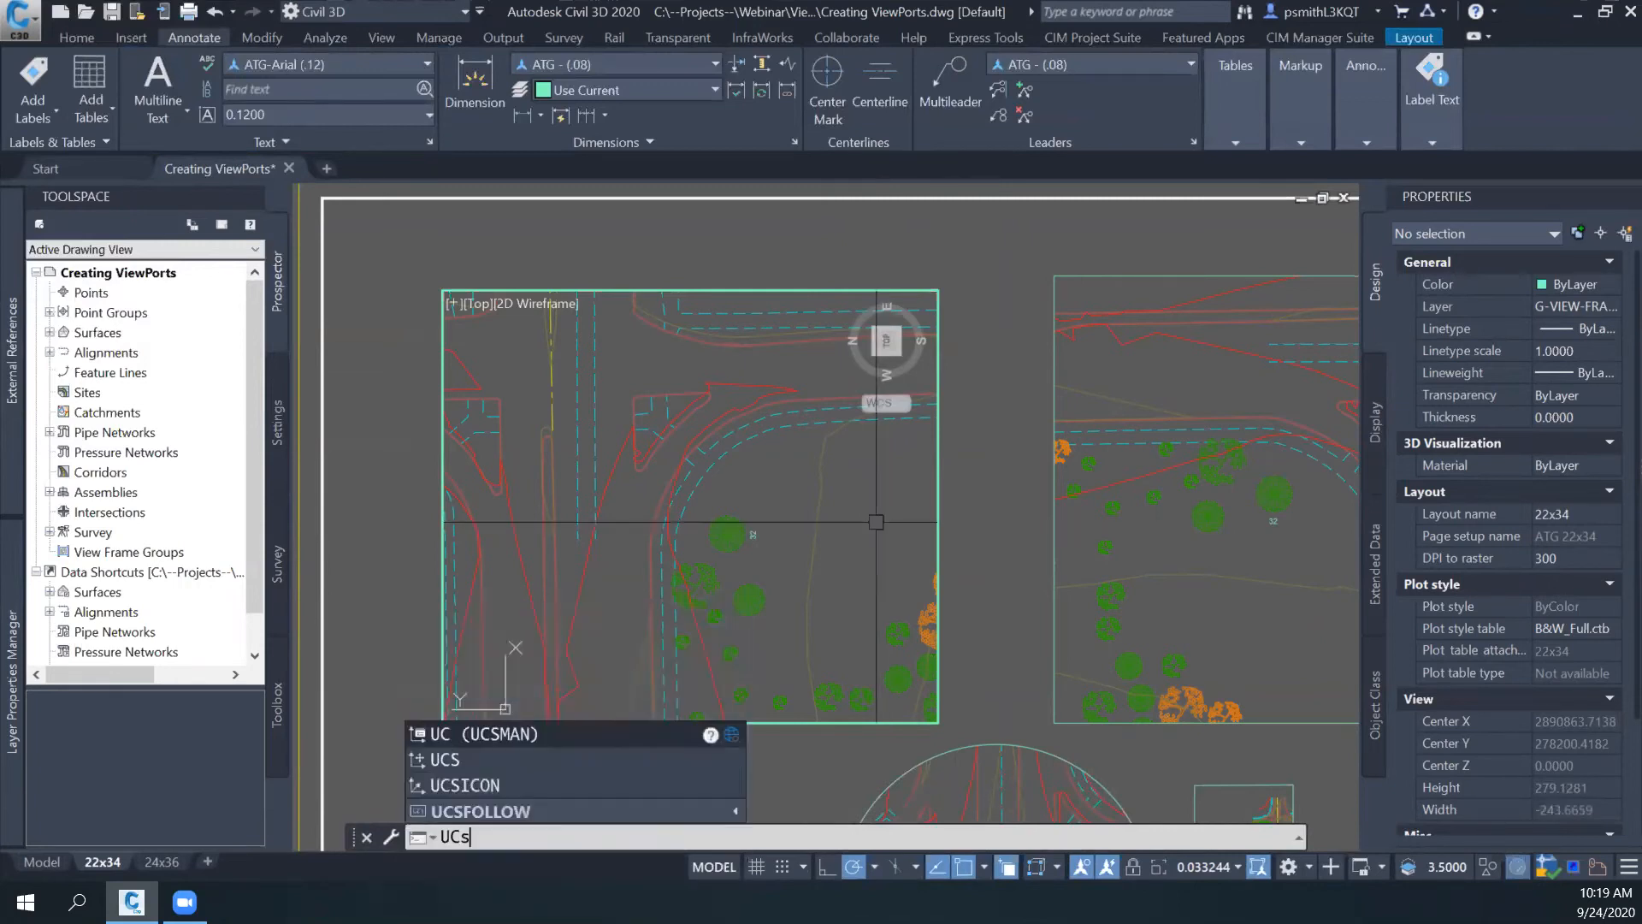
key("Return")
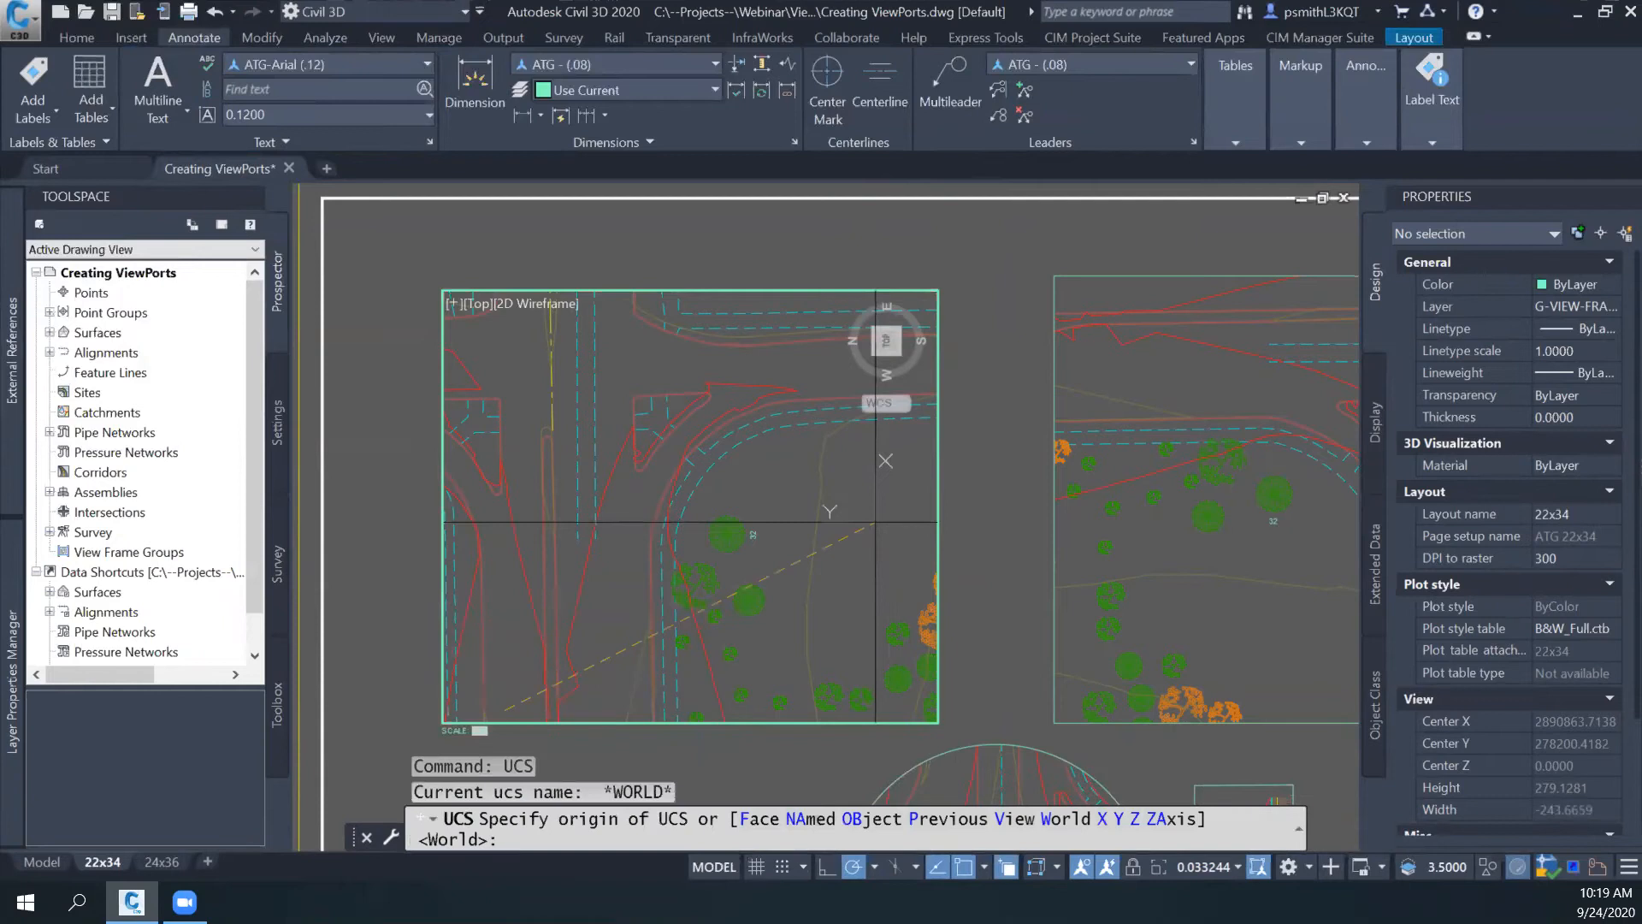
left_click(1012, 819)
left_click(817, 493)
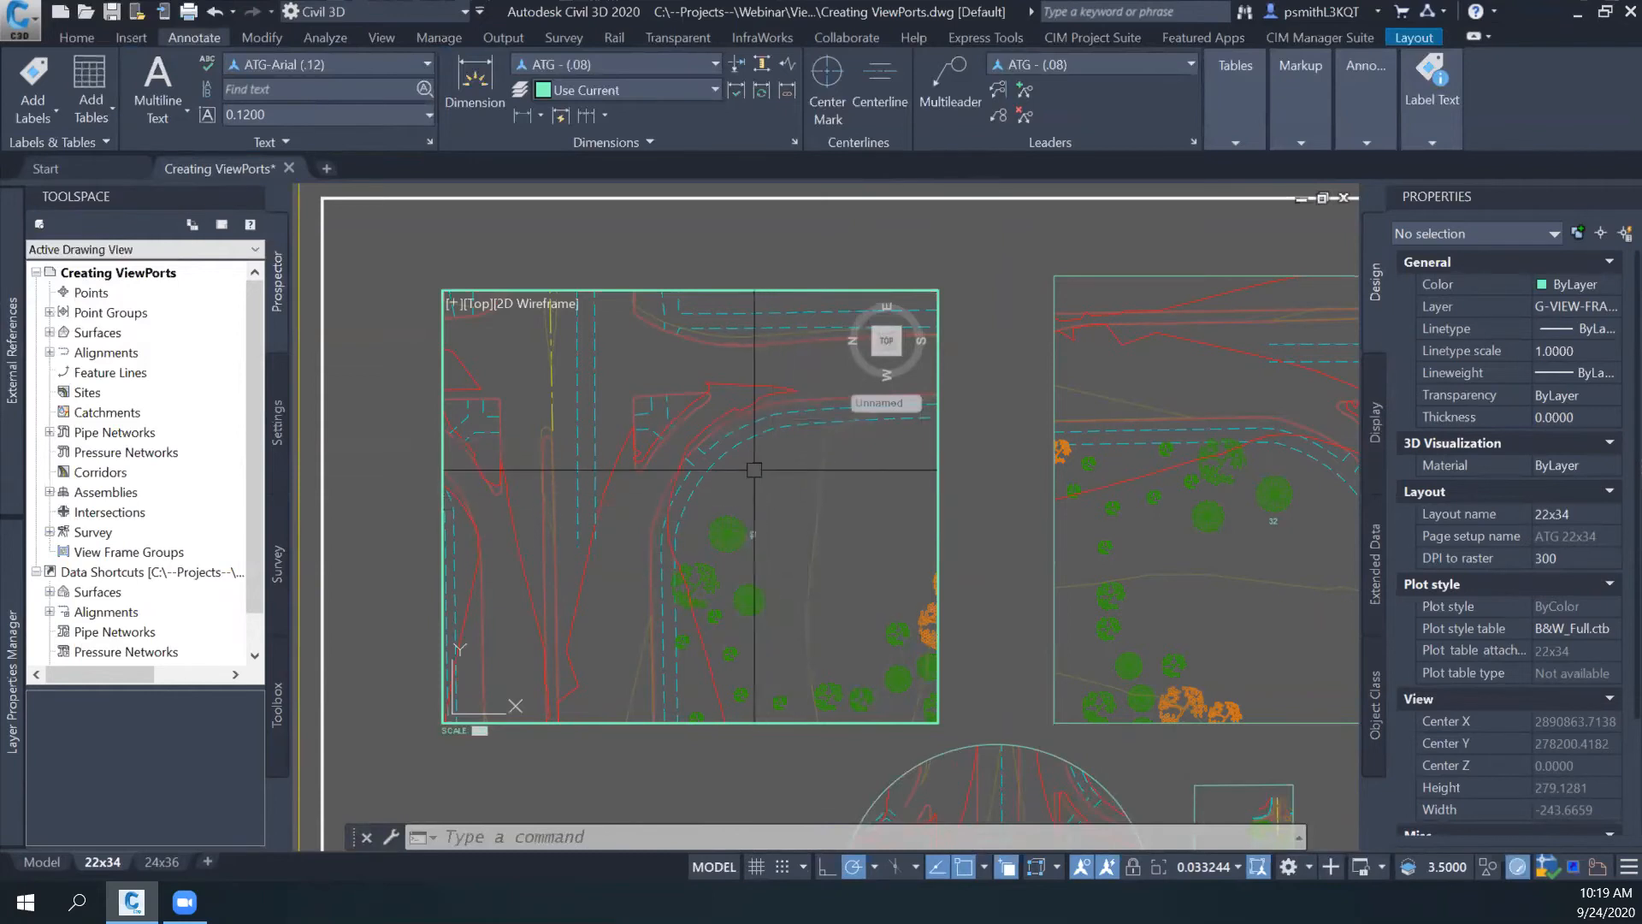
- Place the multiline text 32326461 in the open area beside the trees through the upper-left viewport
left_click(156, 81)
left_click(774, 473)
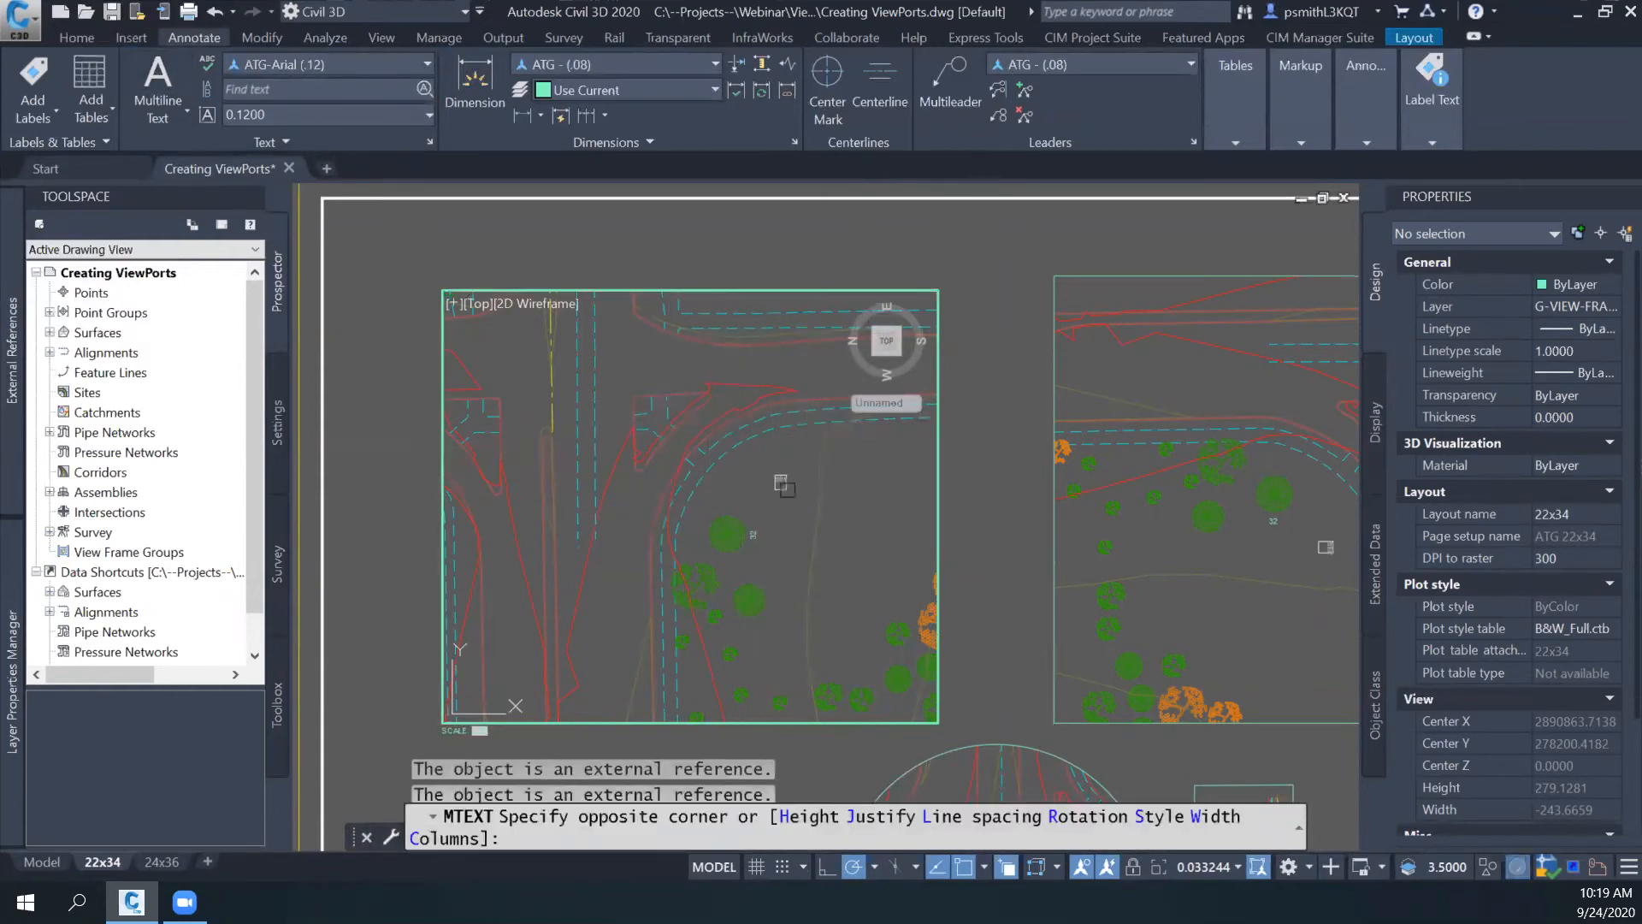
left_click(875, 556)
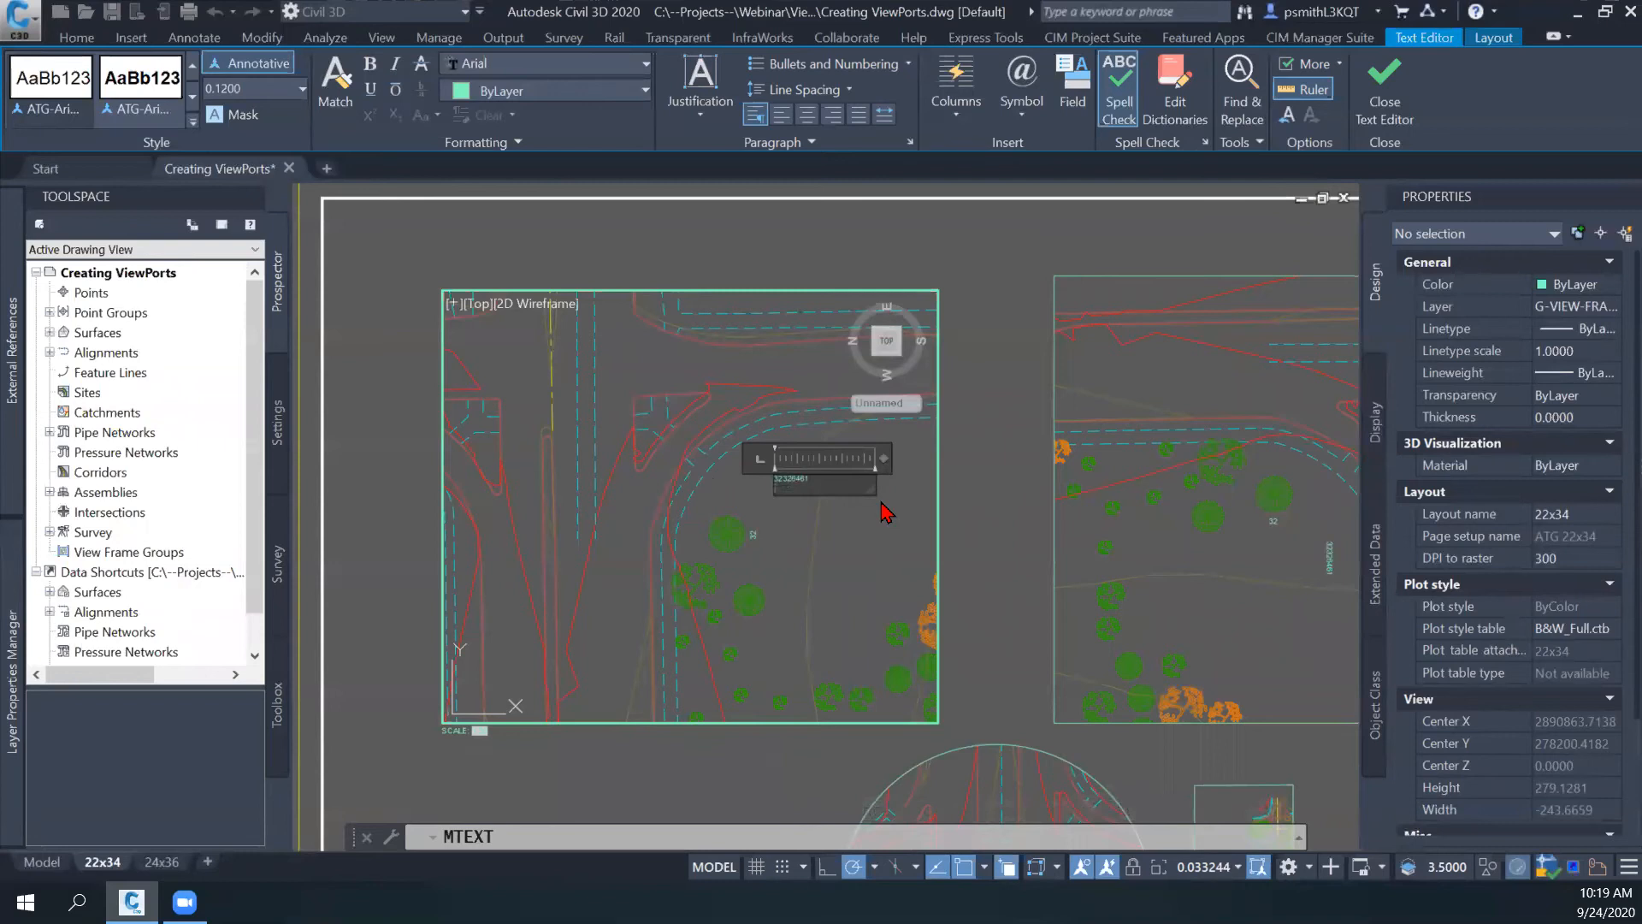
left_click(887, 511)
scroll(823, 489, "up", 2)
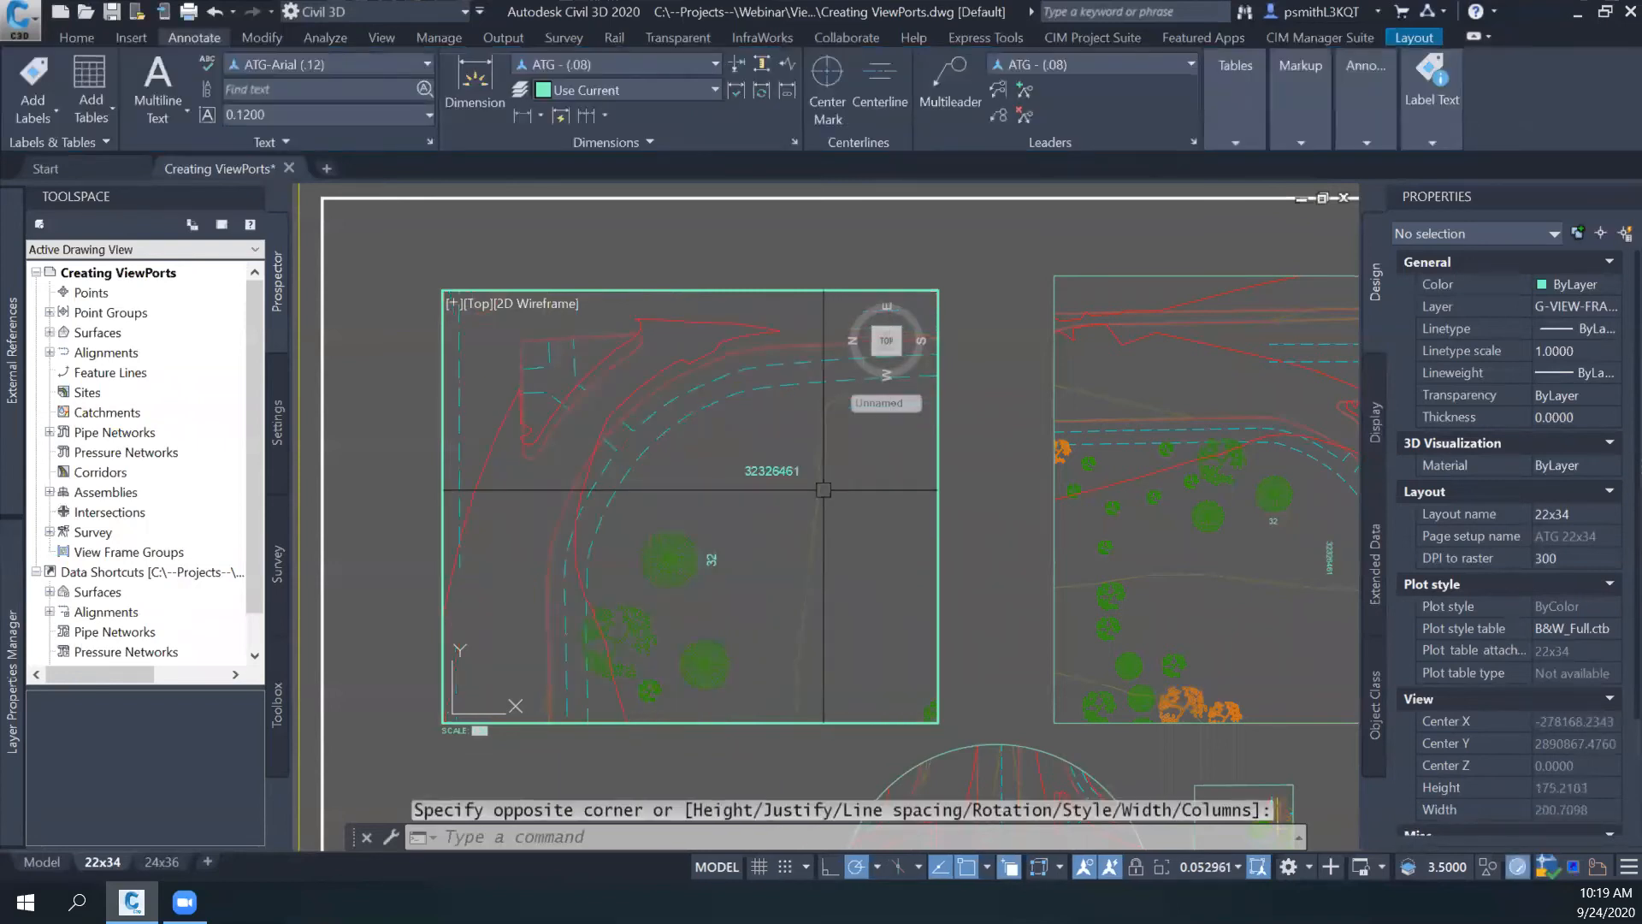
scroll(823, 489, "up", 2)
- Return to paper space and compare how the text is oriented in the two upper viewports
double_click(972, 504)
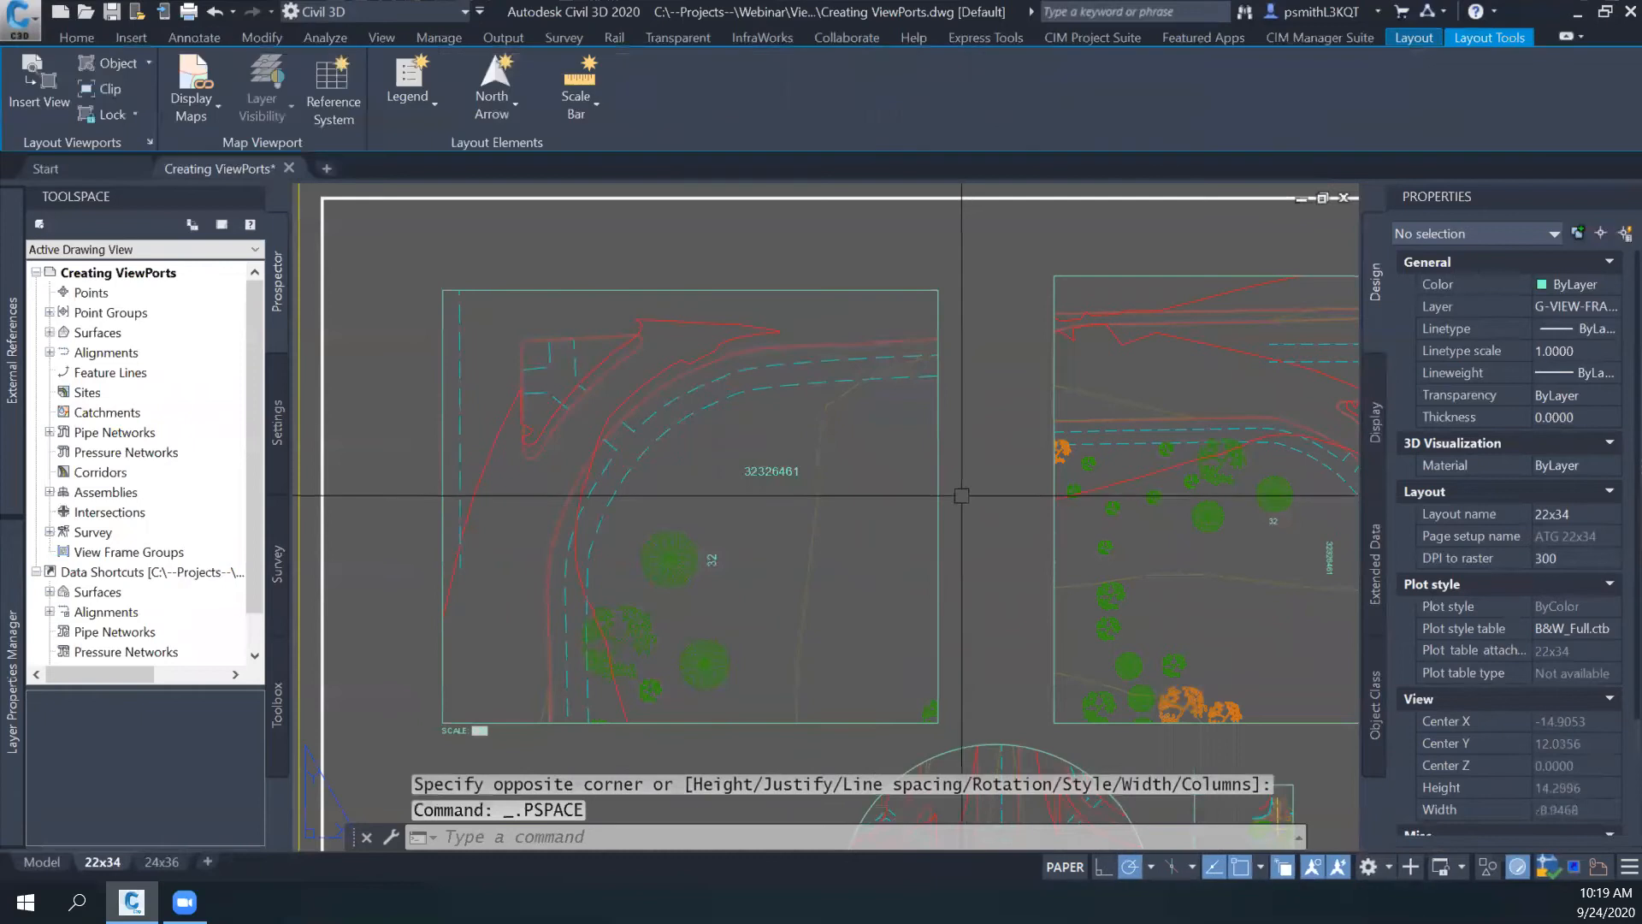
middle_click_drag(975, 526, 862, 537)
middle_click_drag(802, 536, 846, 520)
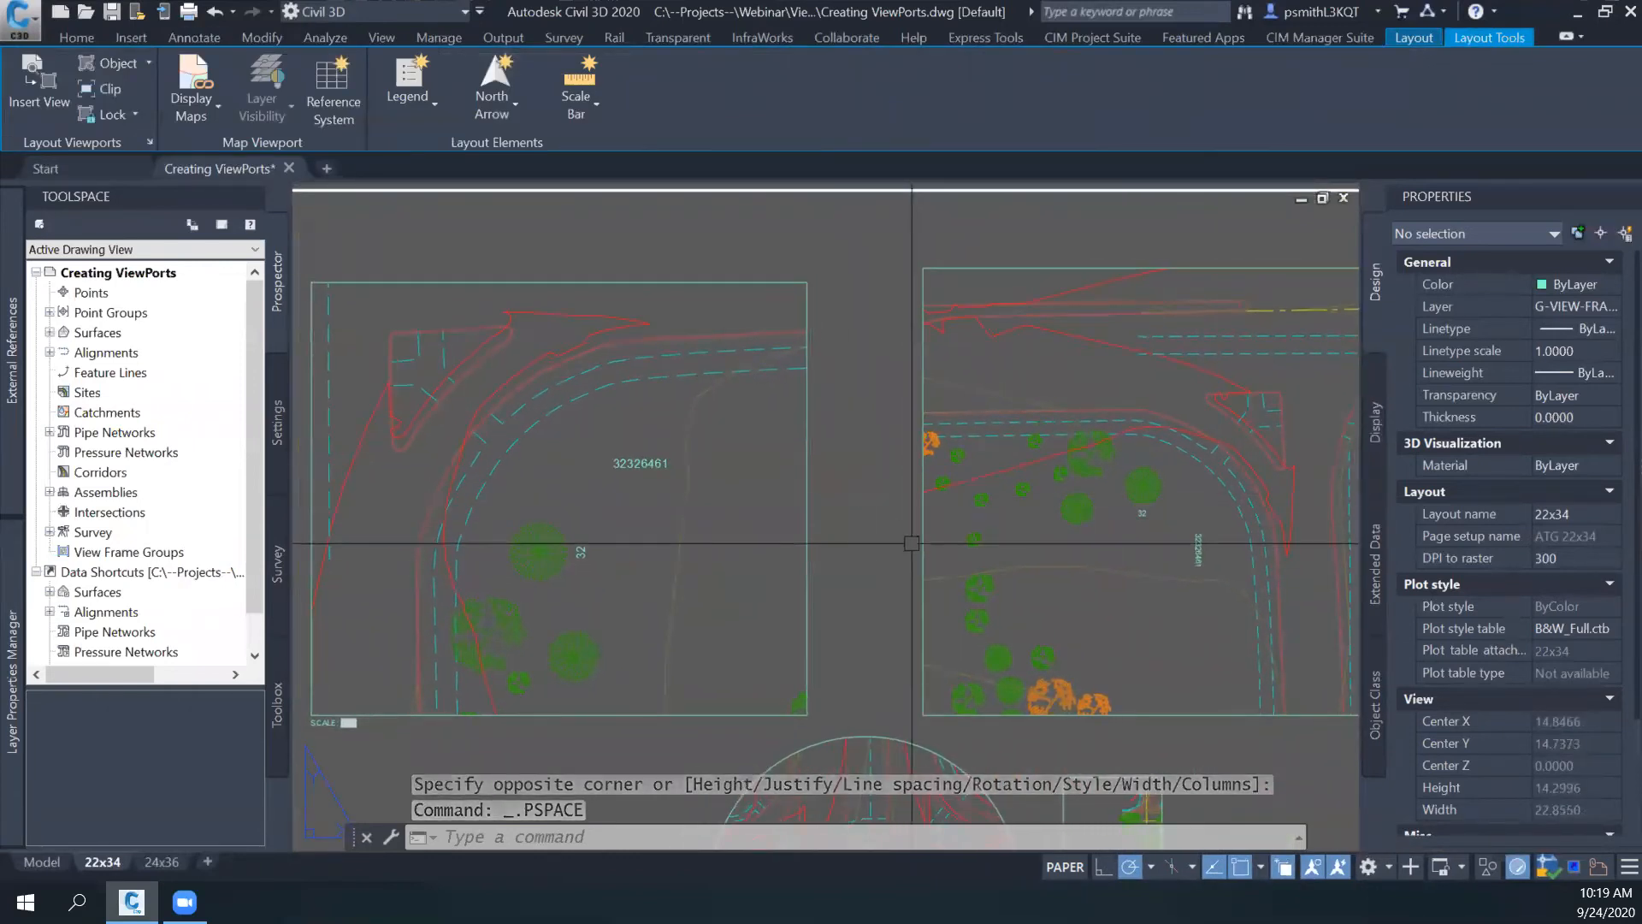
left_click(797, 467)
key("Escape")
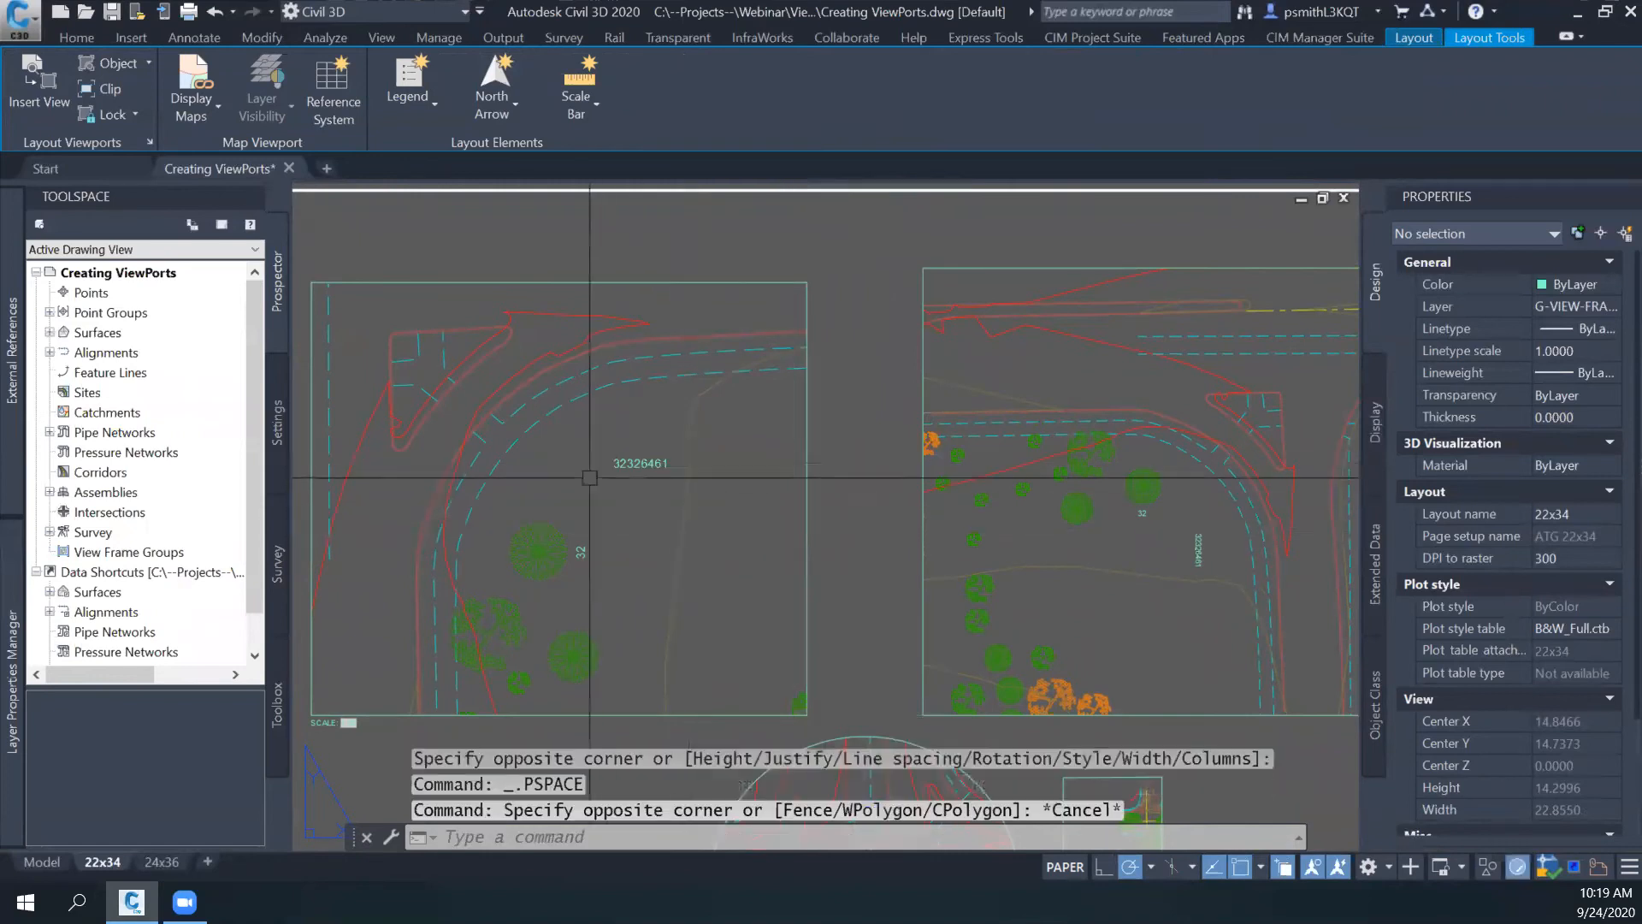
- Place the multiline text SCALE SCALE SCALE below the 32326461 text through the upper-left viewport and return to paper space
double_click(661, 462)
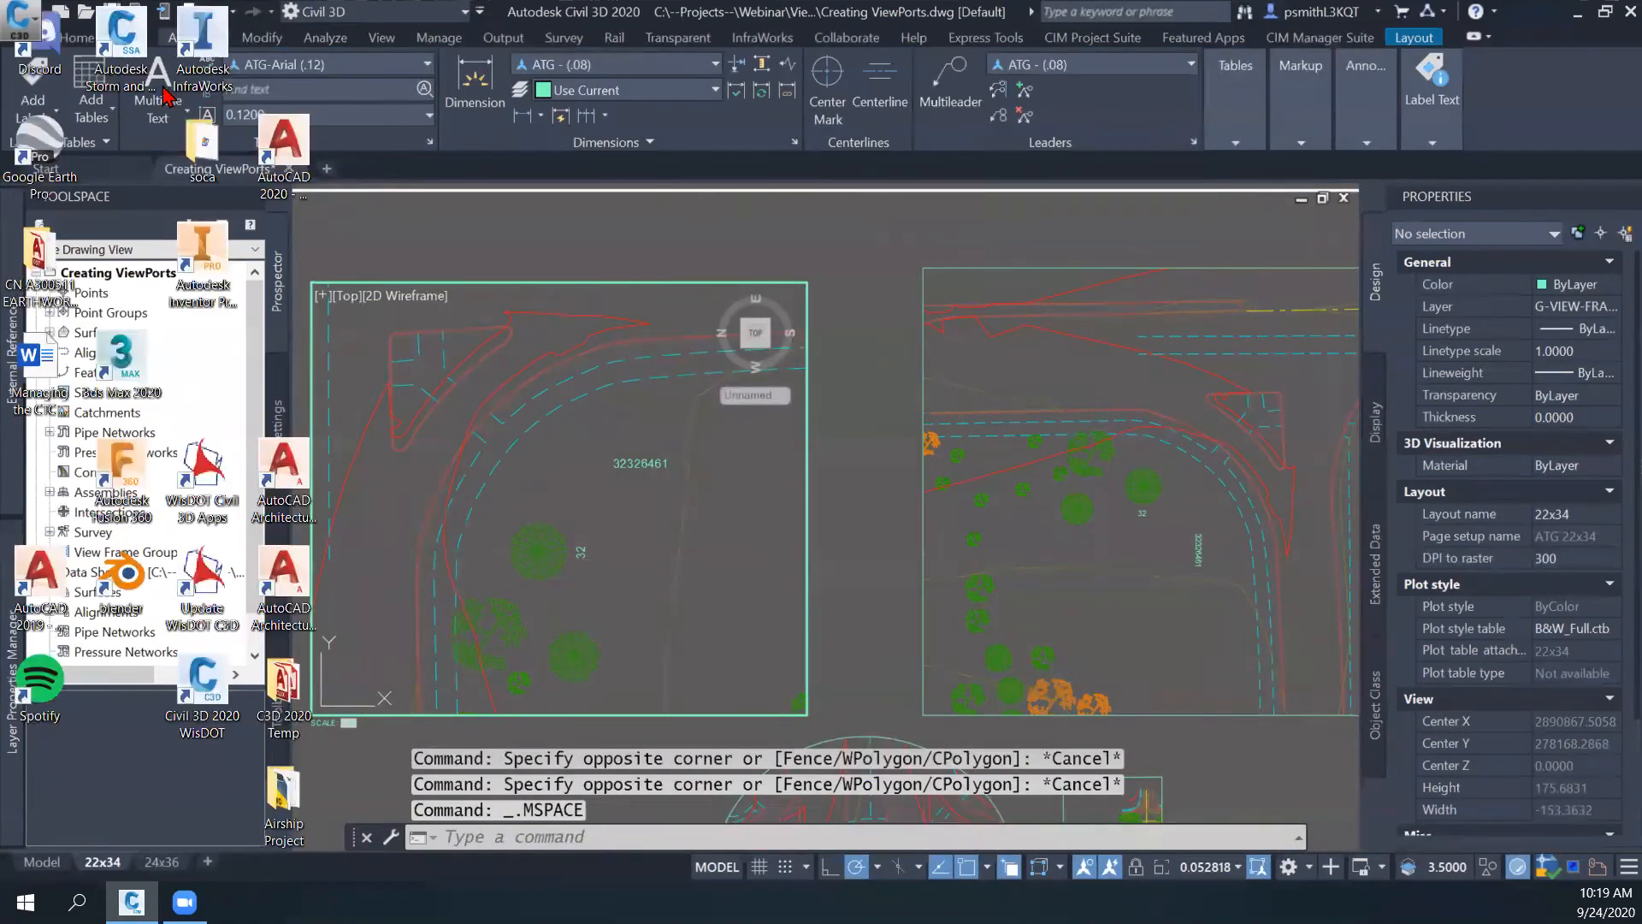
left_click(157, 86)
left_click(591, 487)
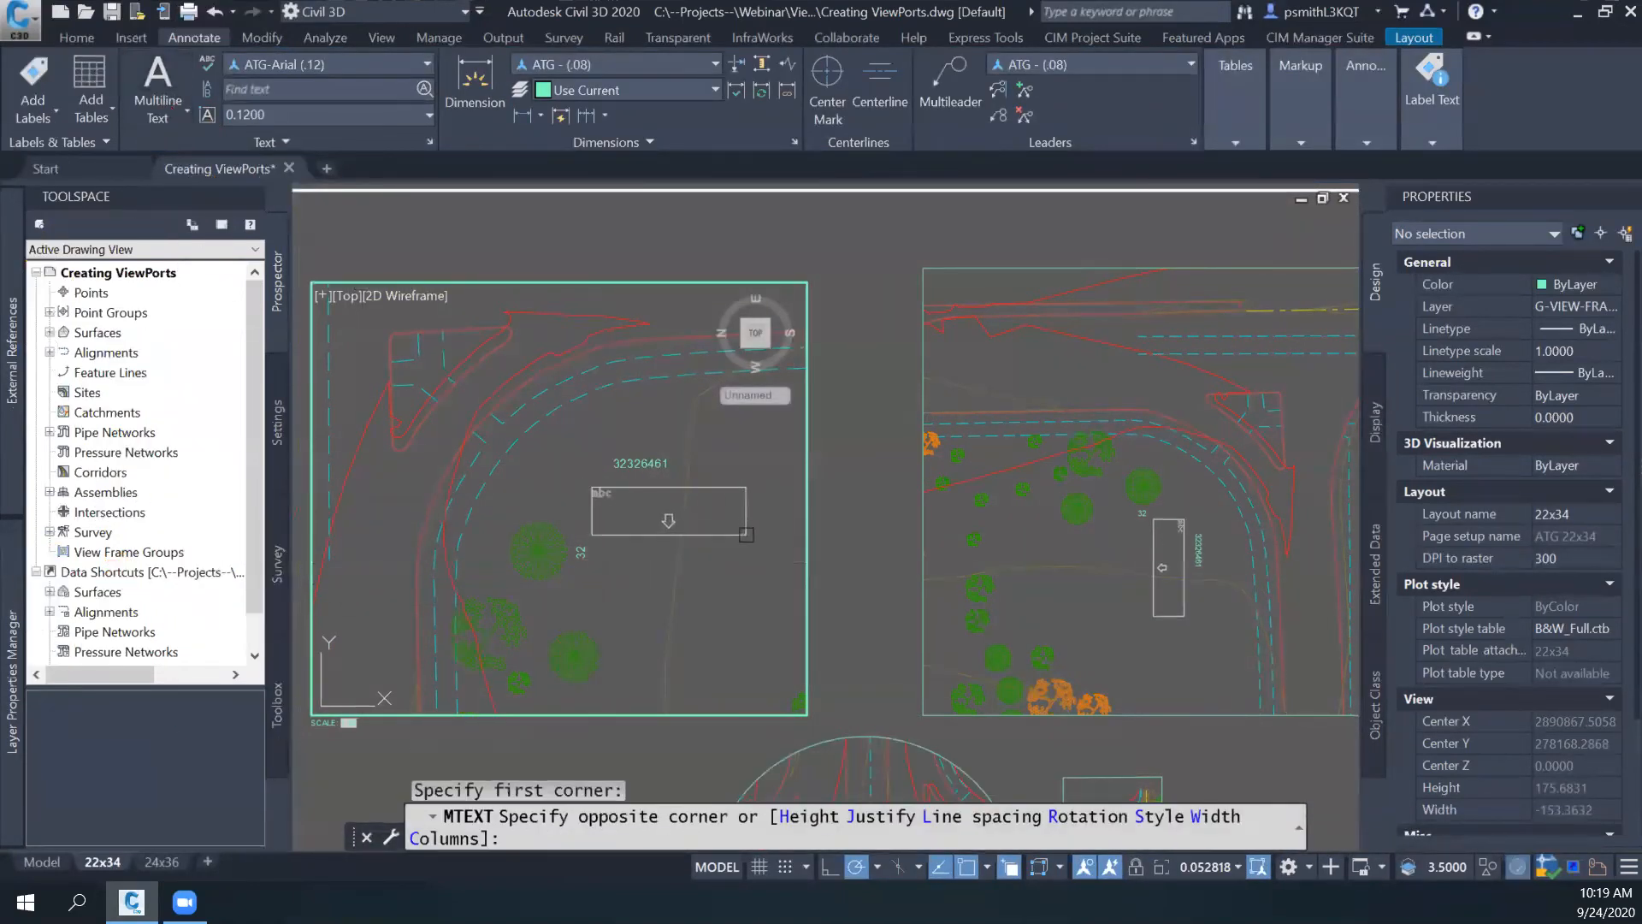
left_click(751, 541)
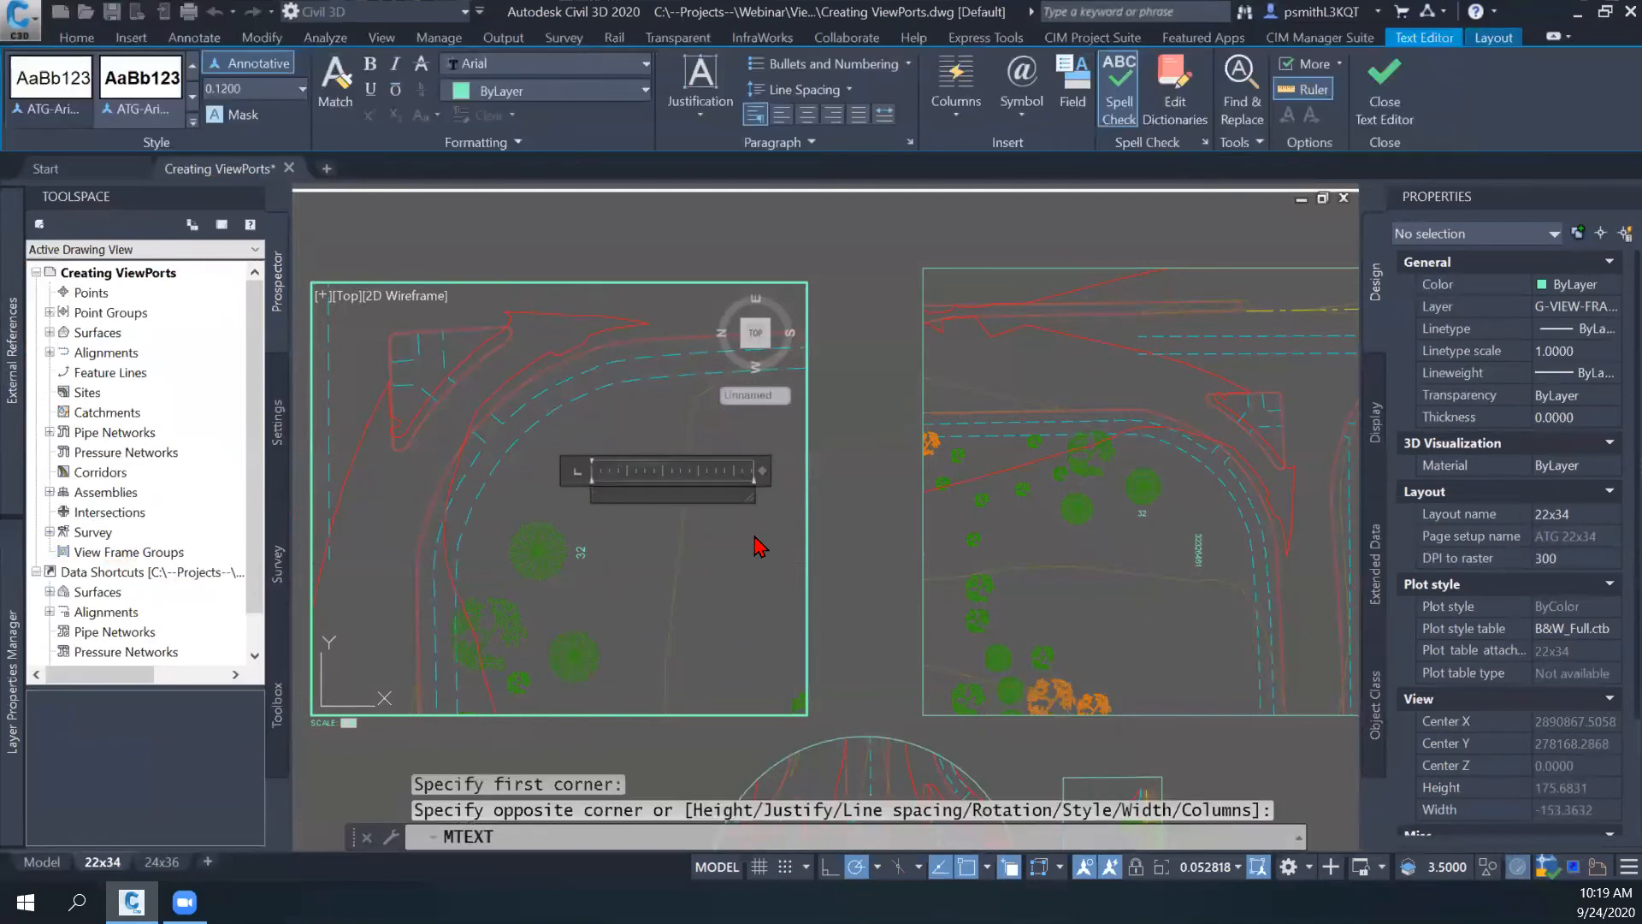
key("BackSpace")
key("BackSpace")
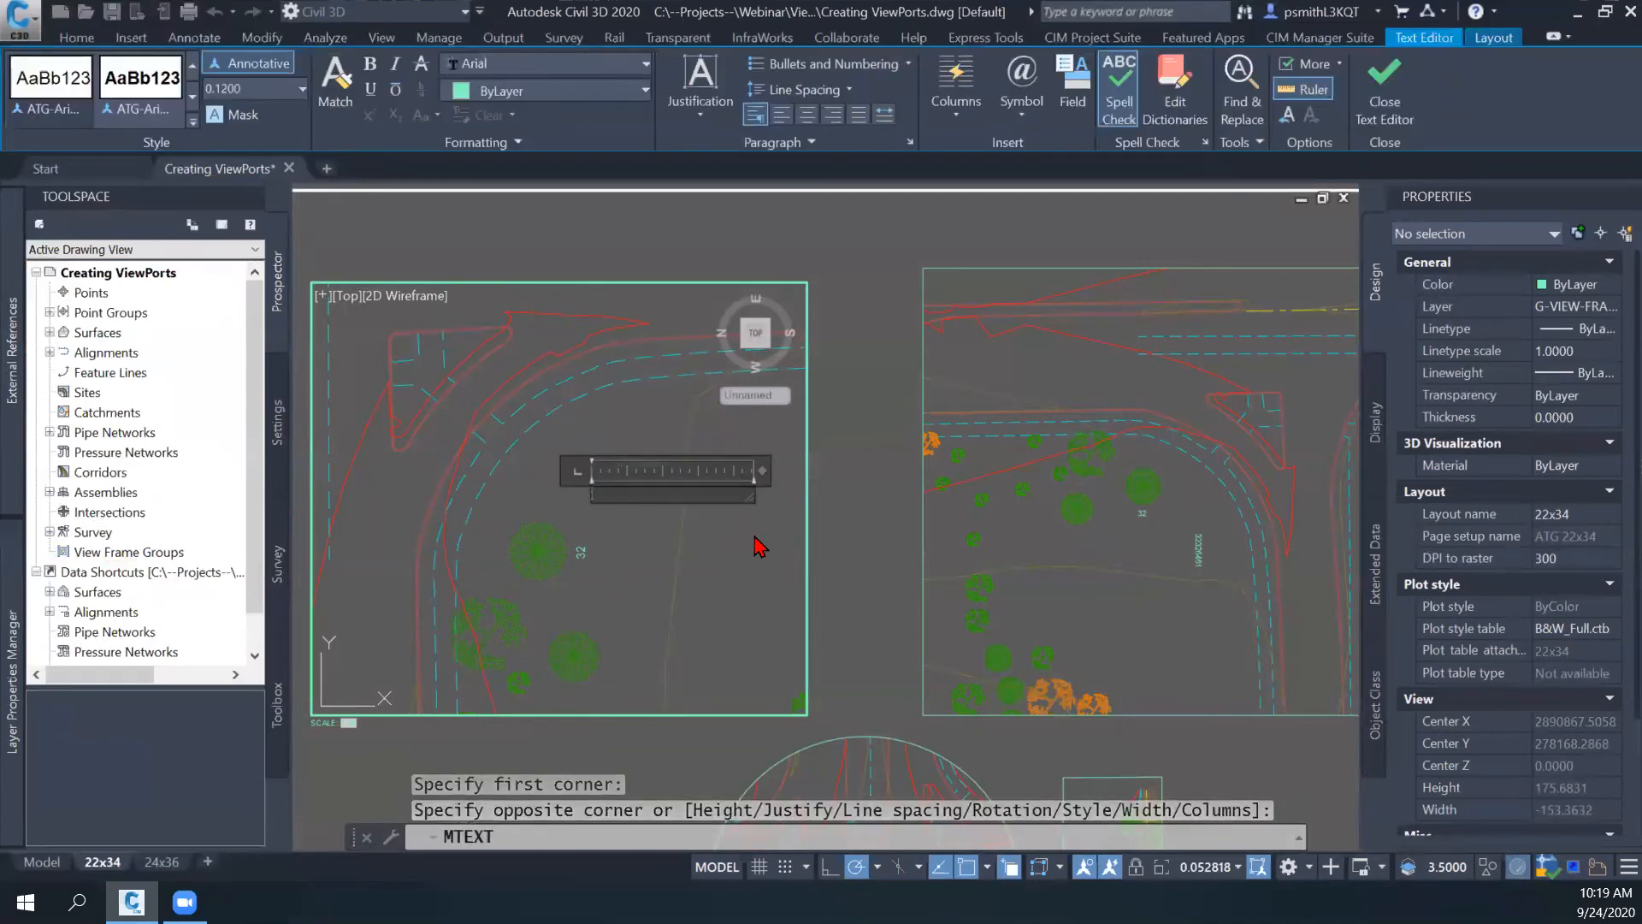
type("SCALE SCALE SCALE")
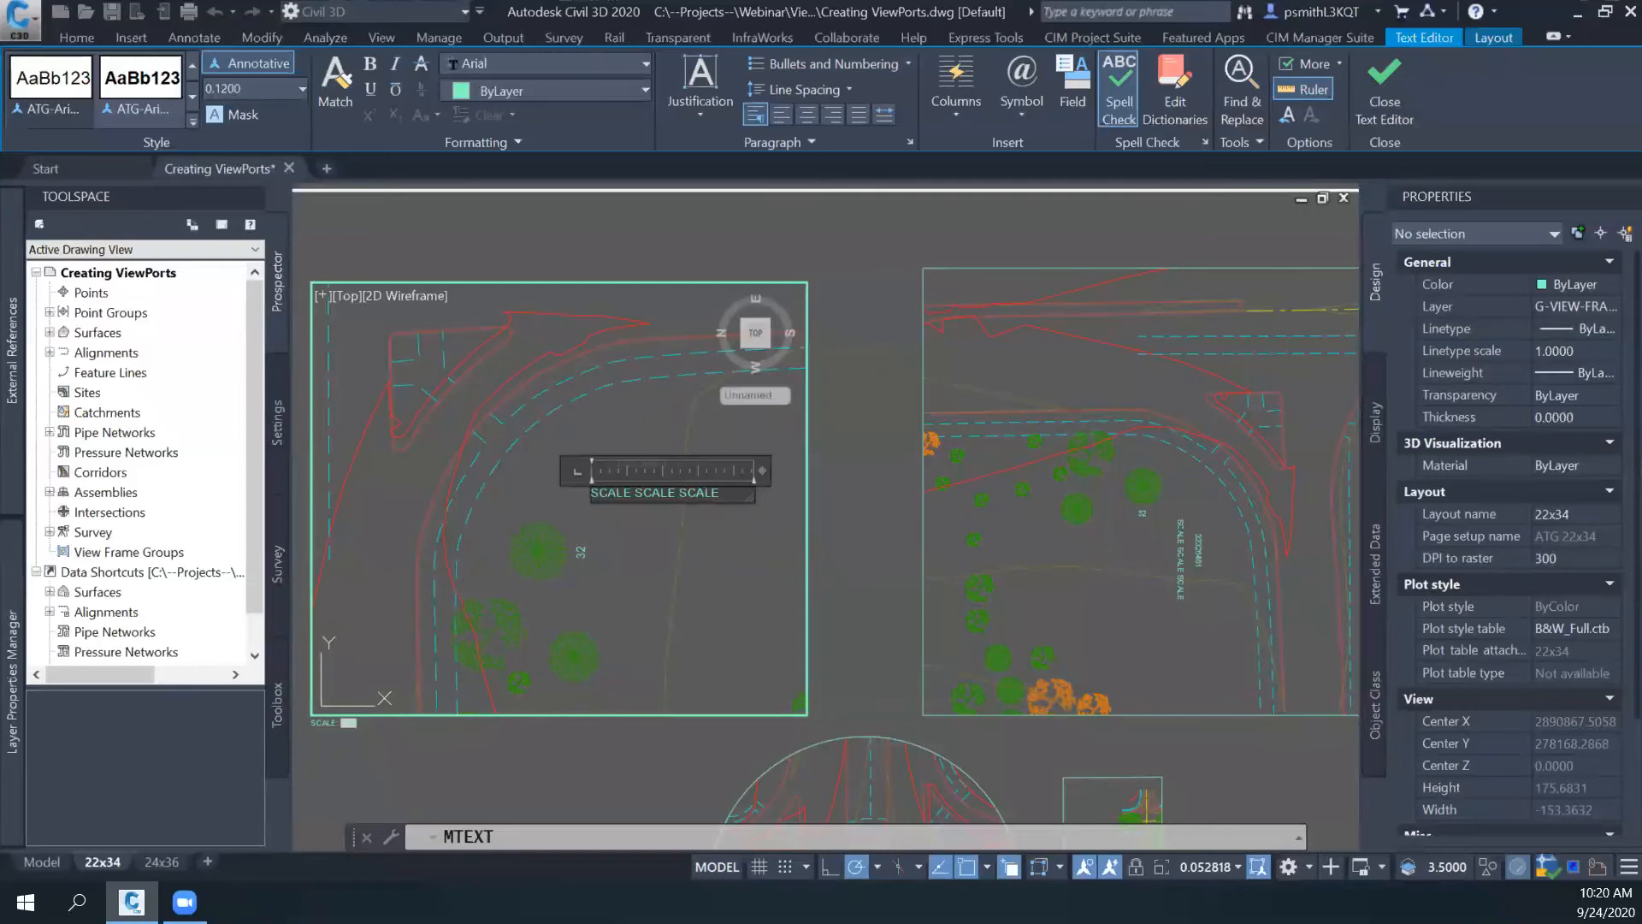
left_click(837, 558)
double_click(828, 557)
- Examine the SCALE SCALE SCALE text's size and orientation in both upper viewports
scroll(825, 513, "up", 5)
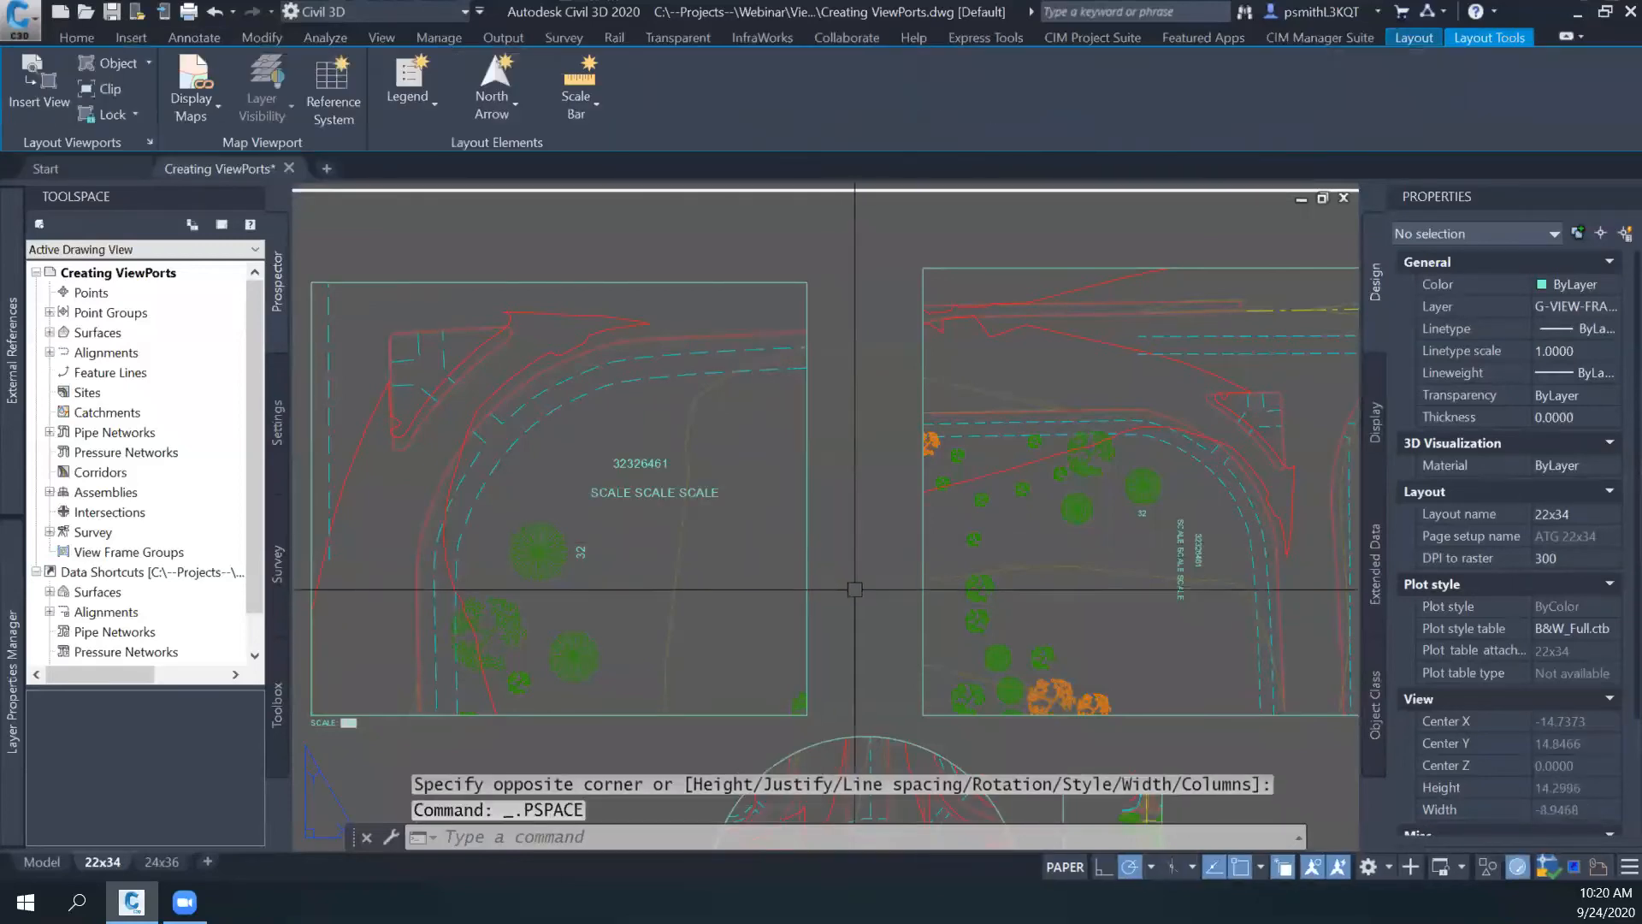
middle_click_drag(762, 482, 916, 515)
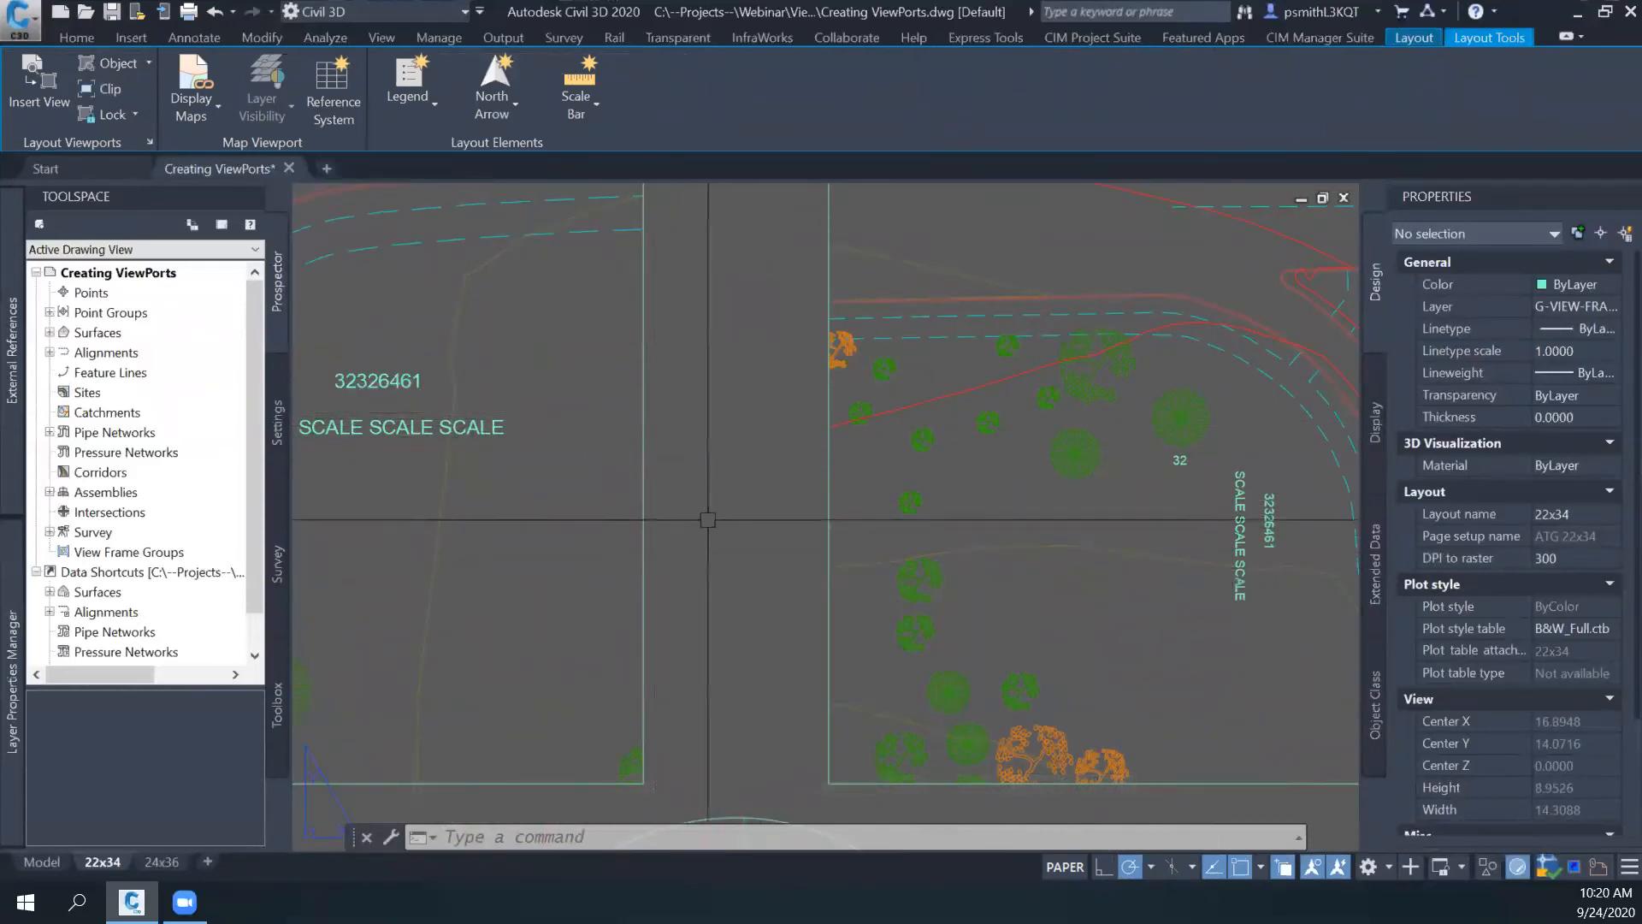
scroll(684, 530, "down", 3)
middle_click_drag(774, 549, 859, 526)
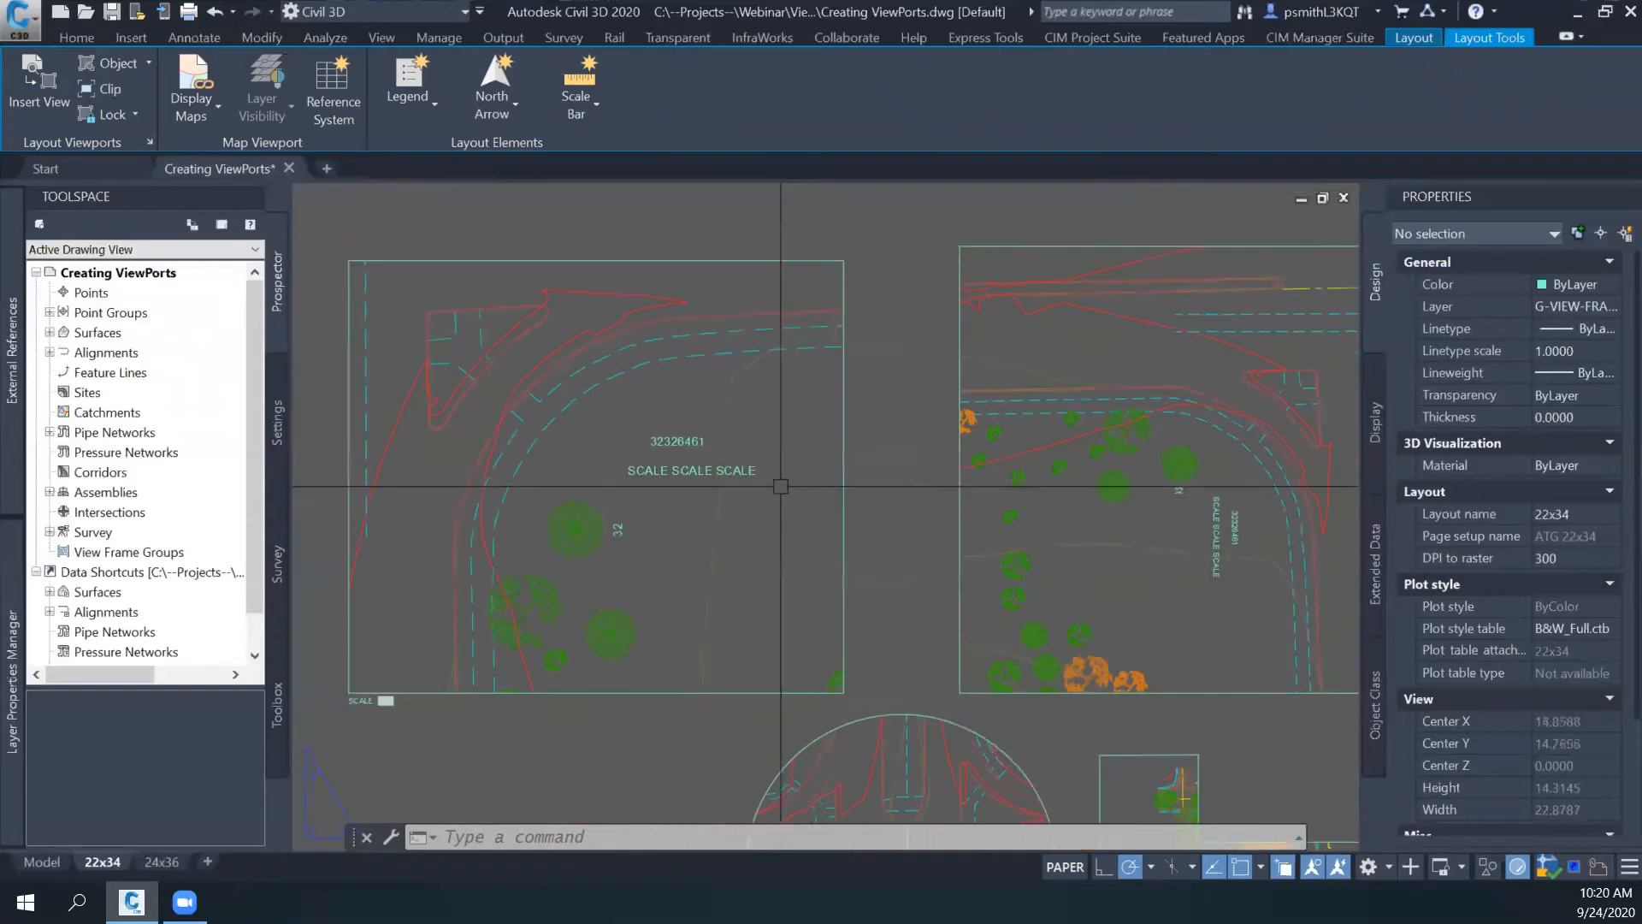
left_click(188, 38)
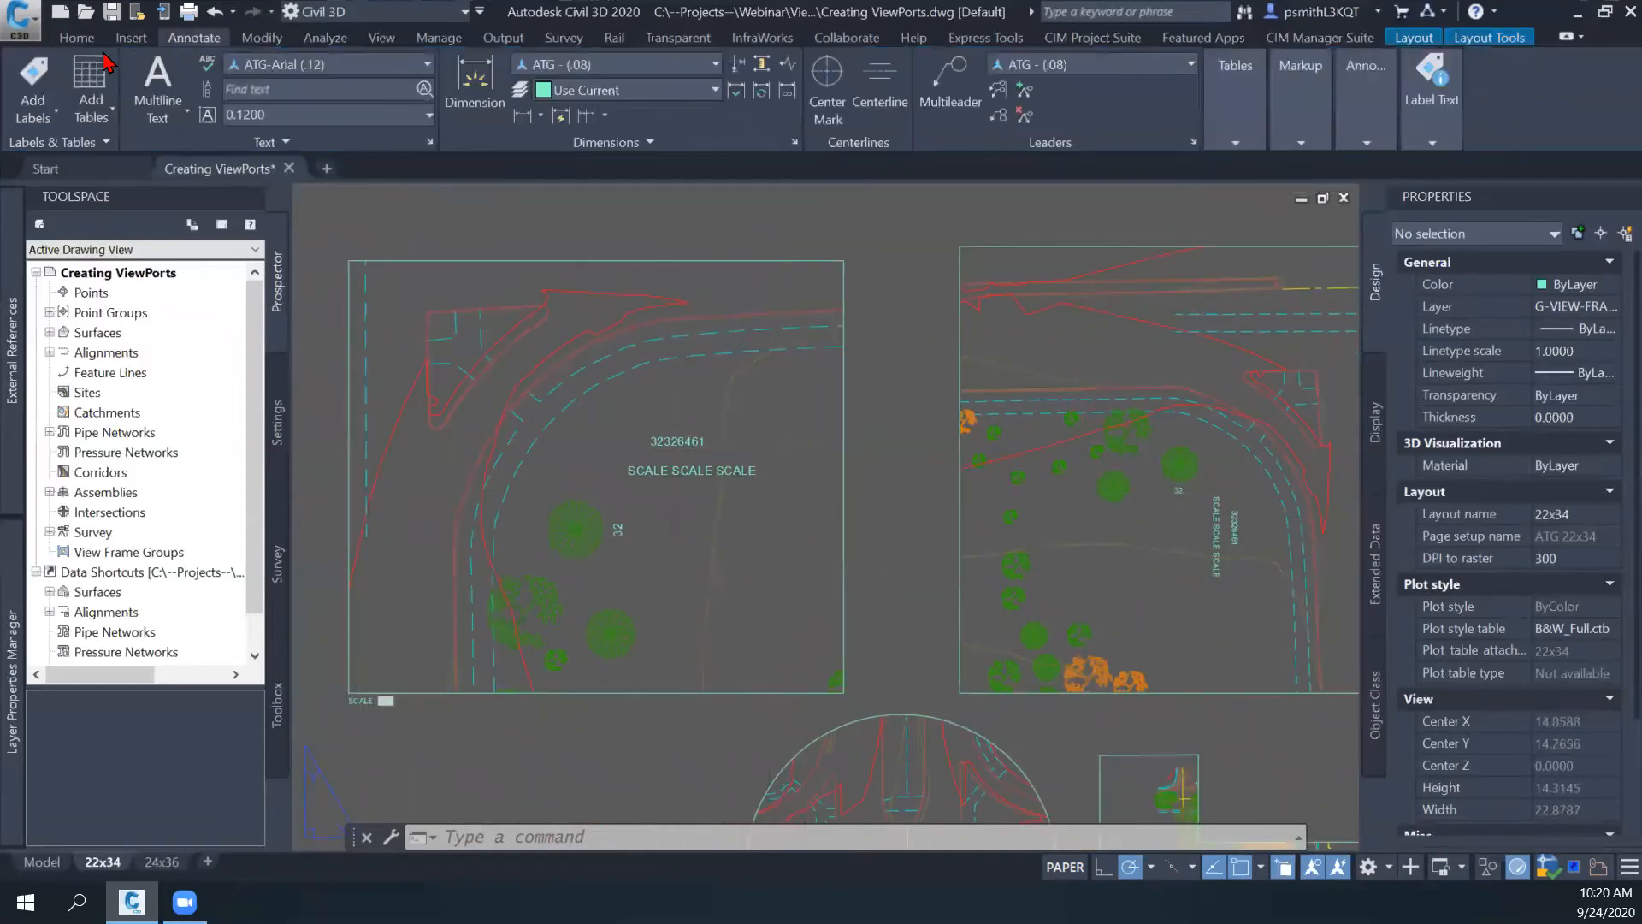
middle_click_drag(855, 321, 746, 275)
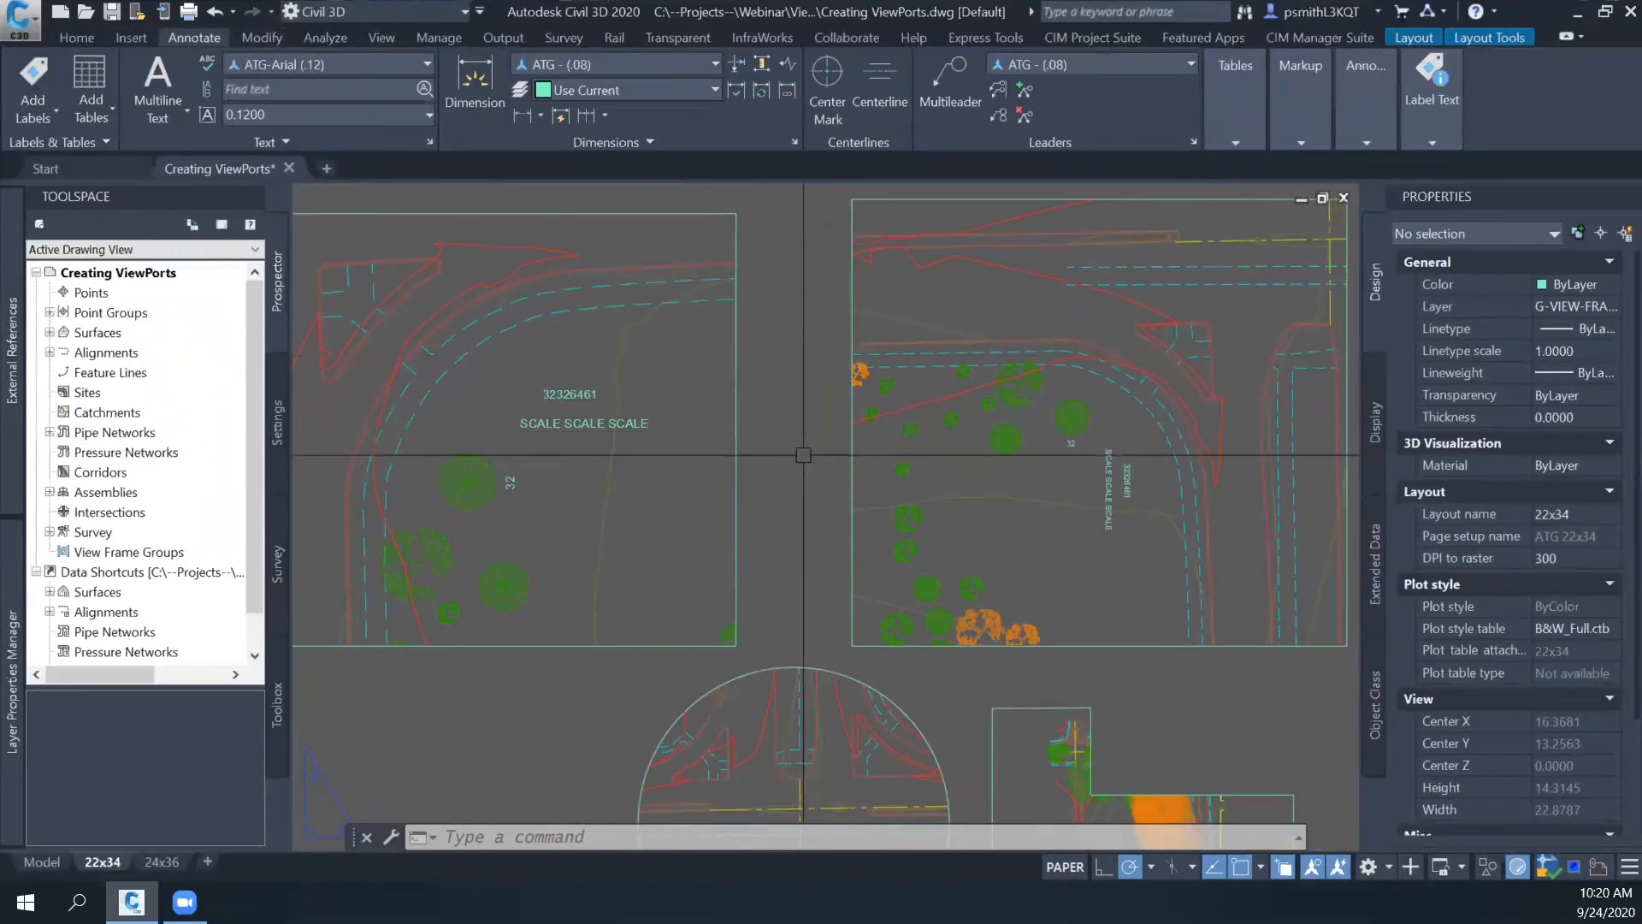
middle_click_drag(805, 455, 793, 462)
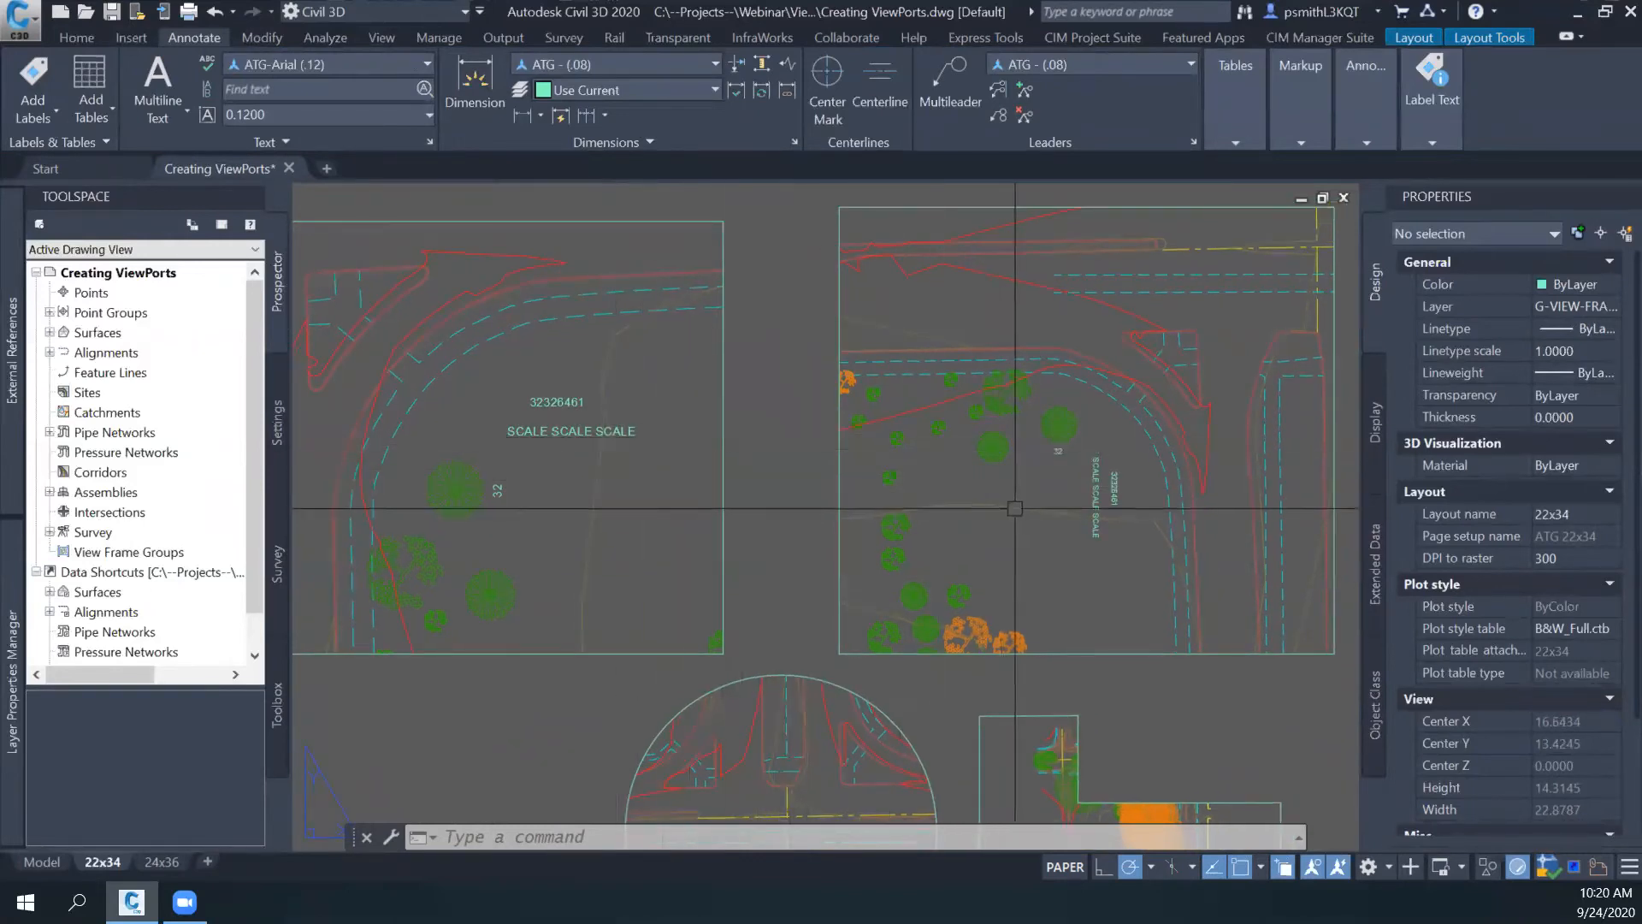
- Inspect the annotative properties of the SCALE SCALE SCALE text through the upper-left viewport and return to paper space
left_click(673, 427)
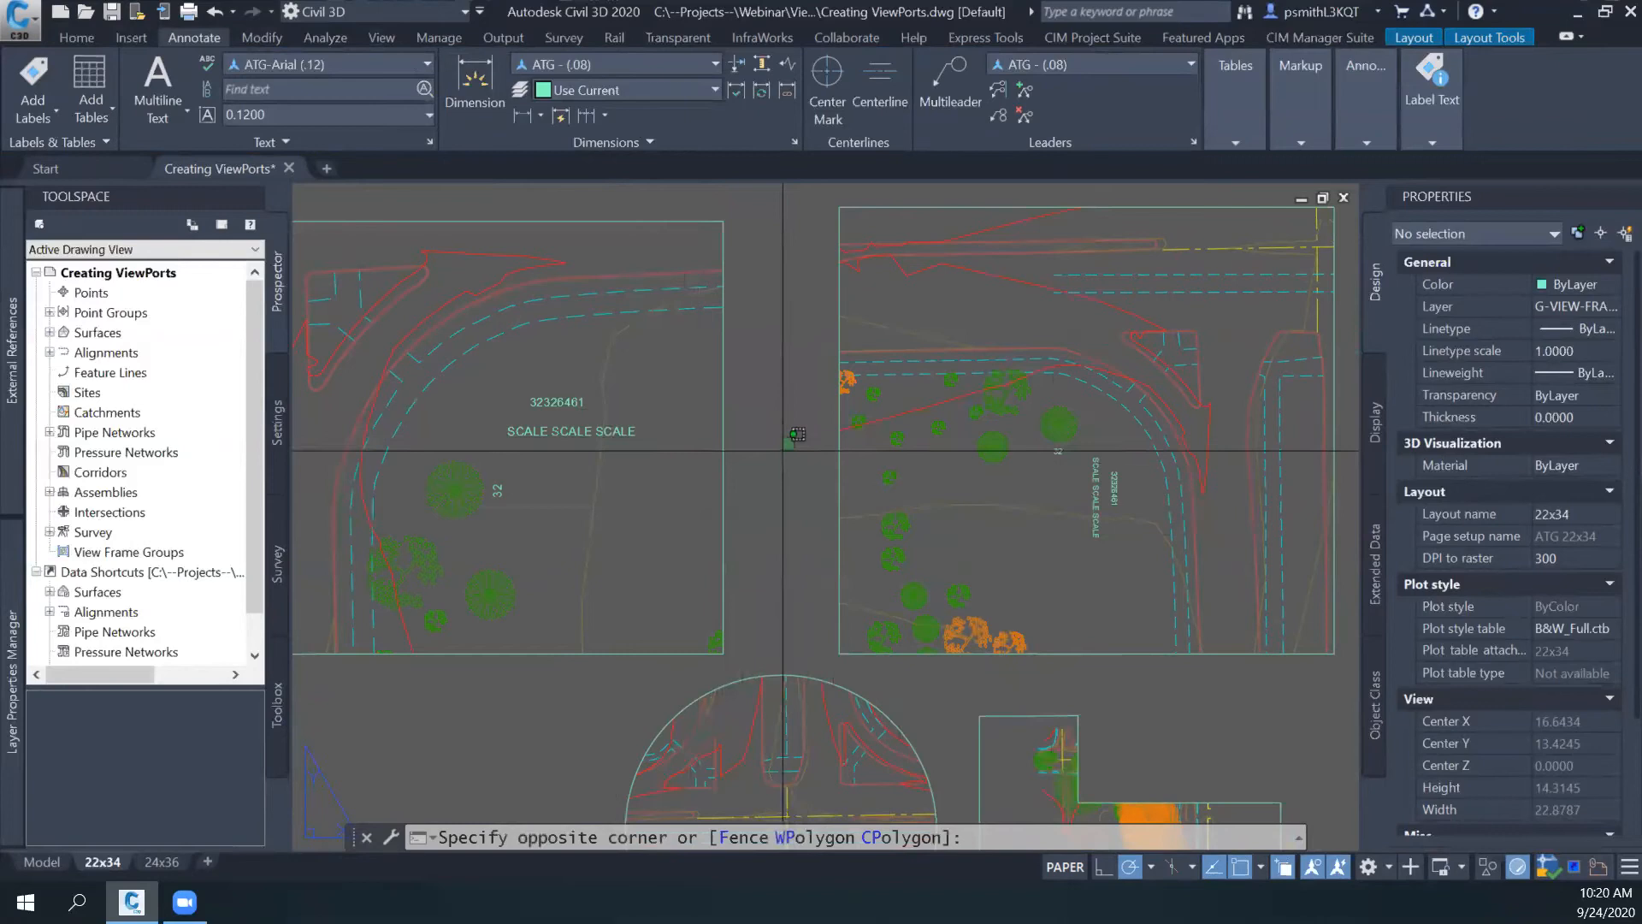
double_click(673, 428)
left_click(617, 431)
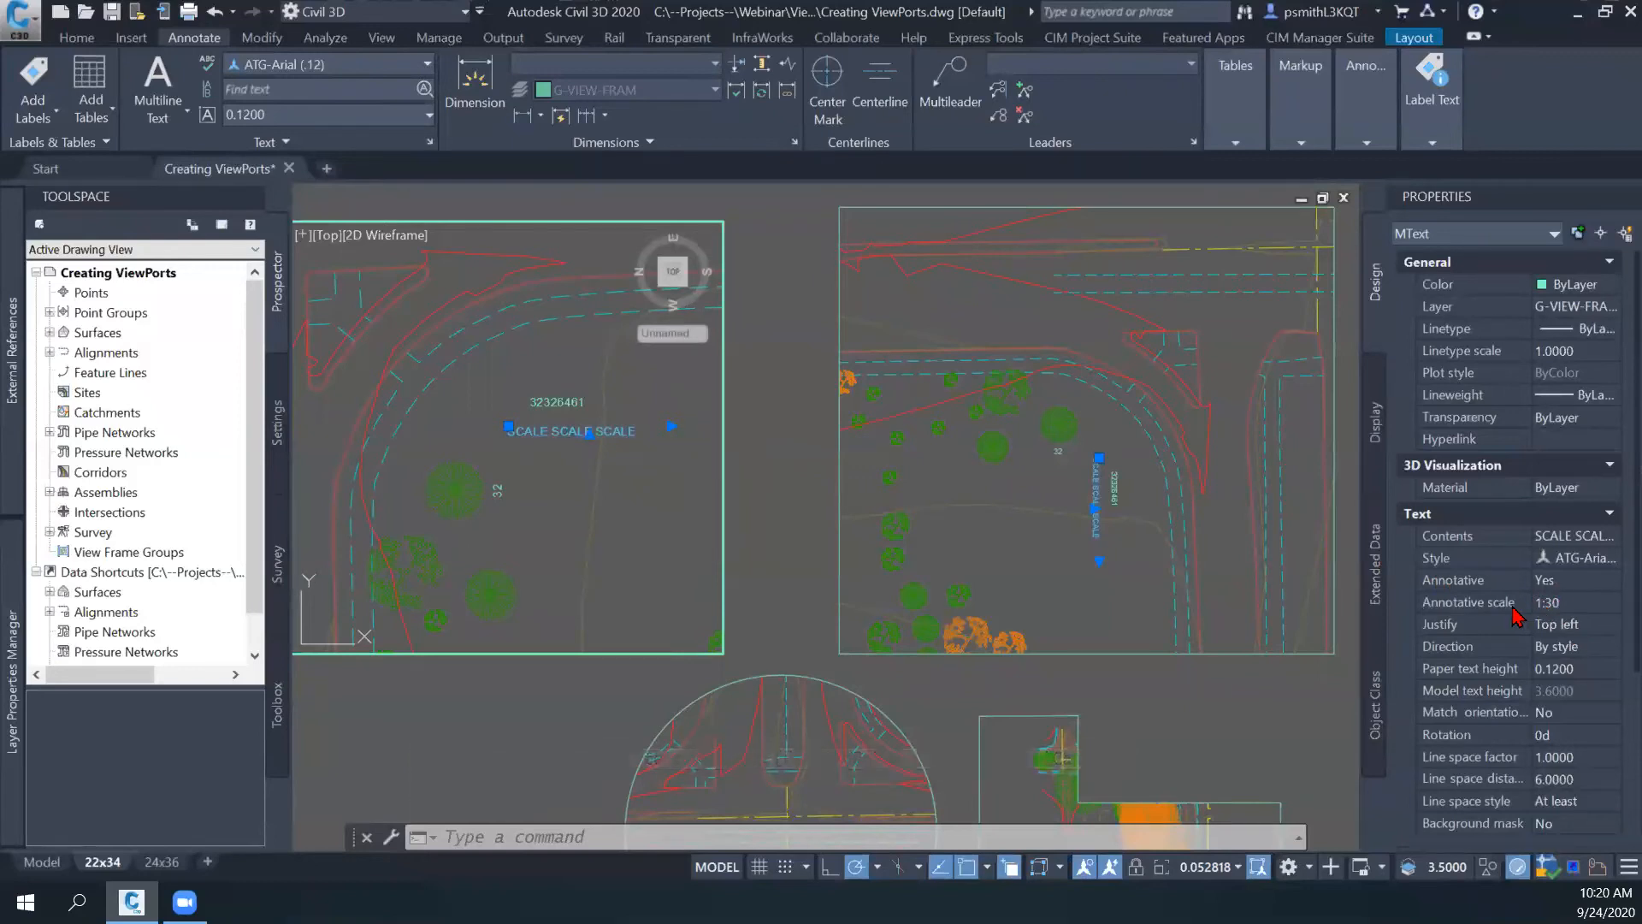
double_click(797, 572)
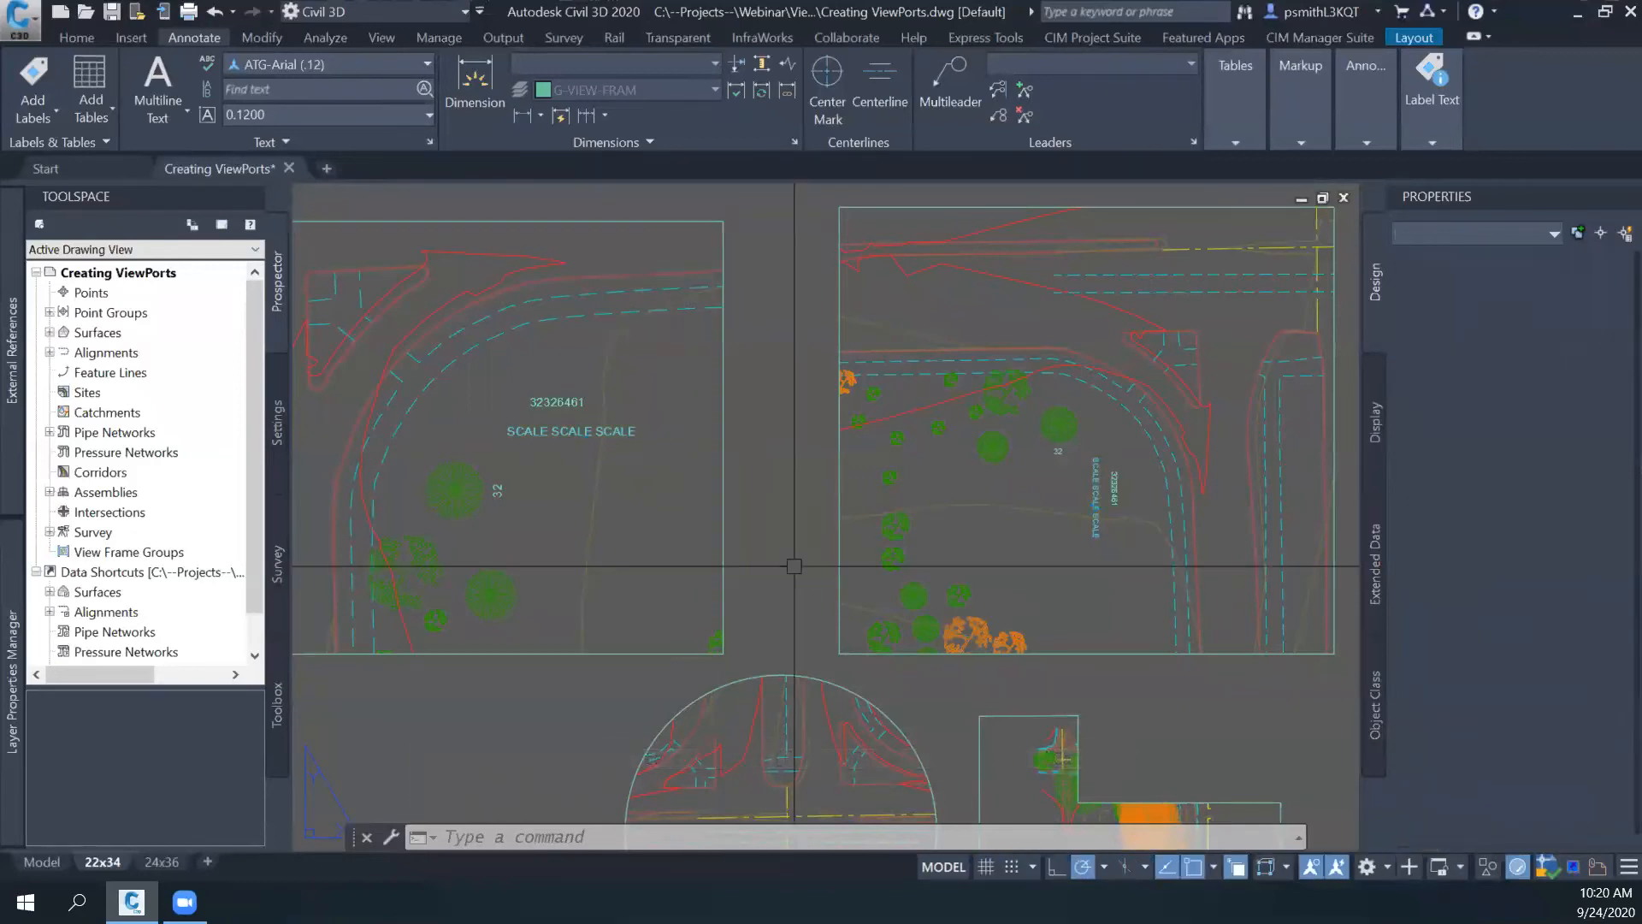
- Set the upper-left viewport's scale to 1:60 and clear the selection
left_click(721, 546)
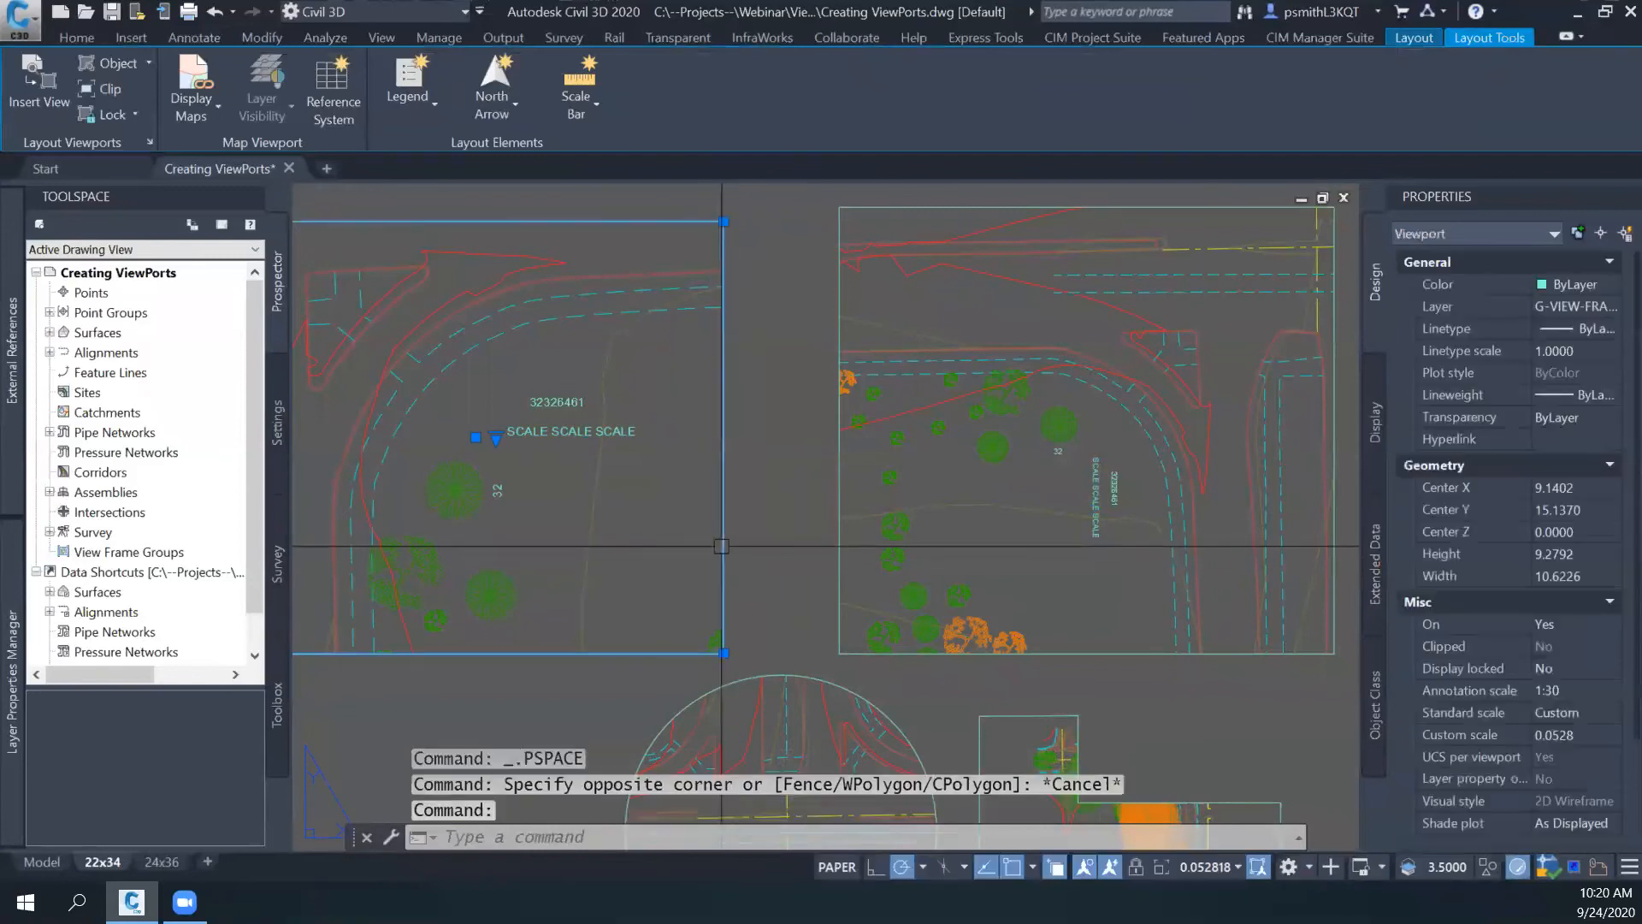
left_click(1210, 867)
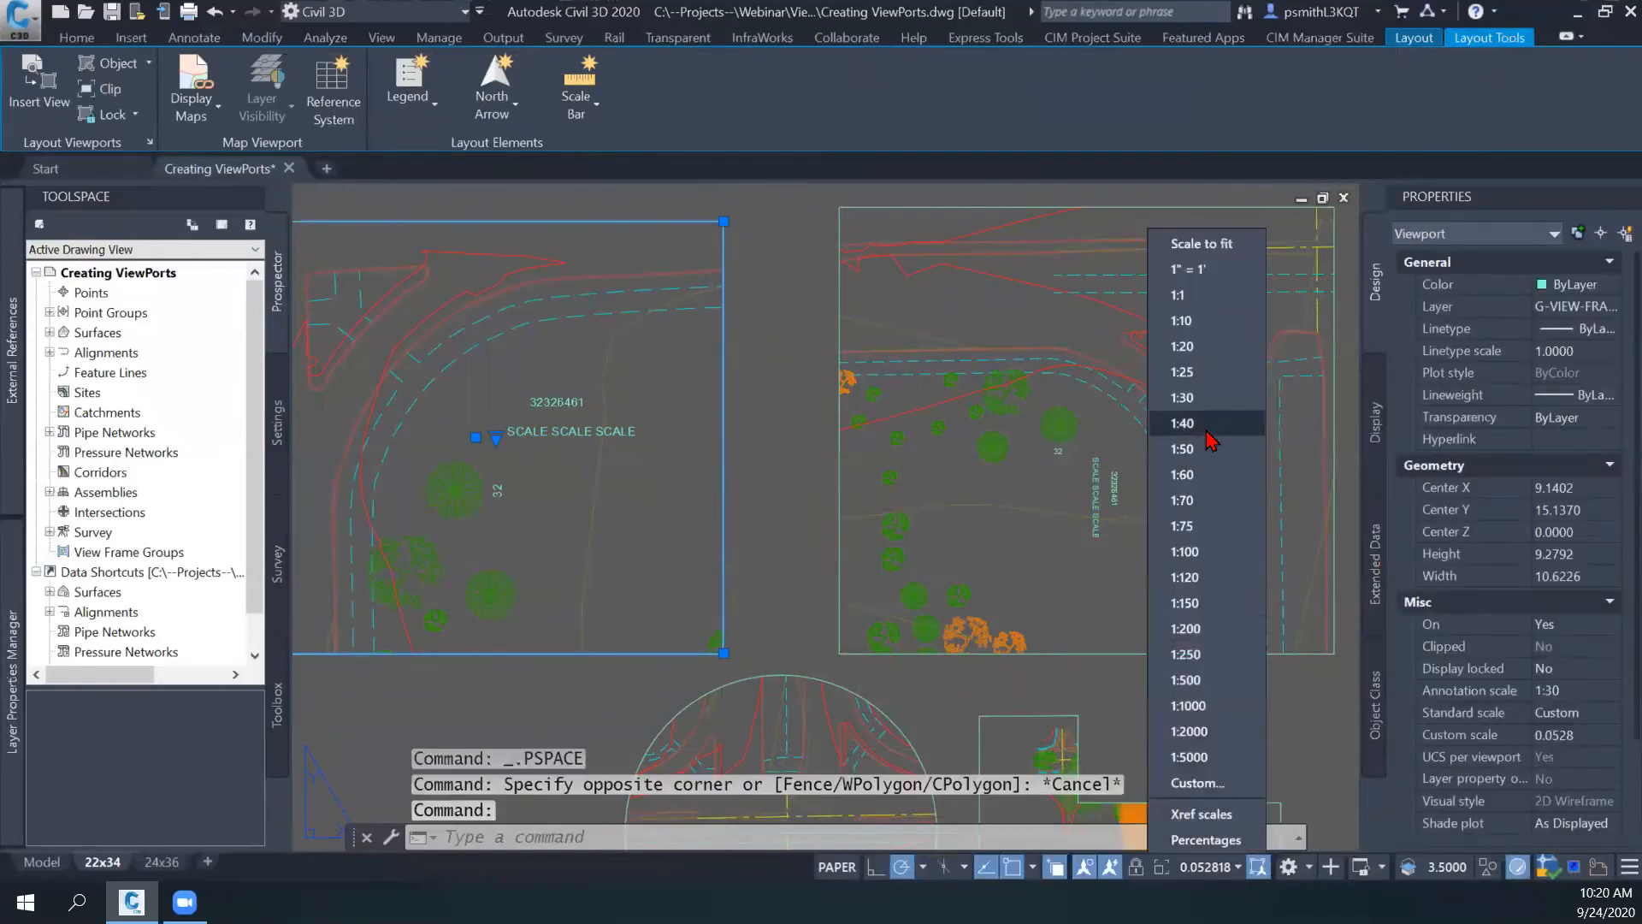
left_click(1205, 475)
left_click(808, 469)
key("Escape")
key("Escape")
- Check the scale and display lock of the upper-right viewport
key("Escape")
left_click(771, 505)
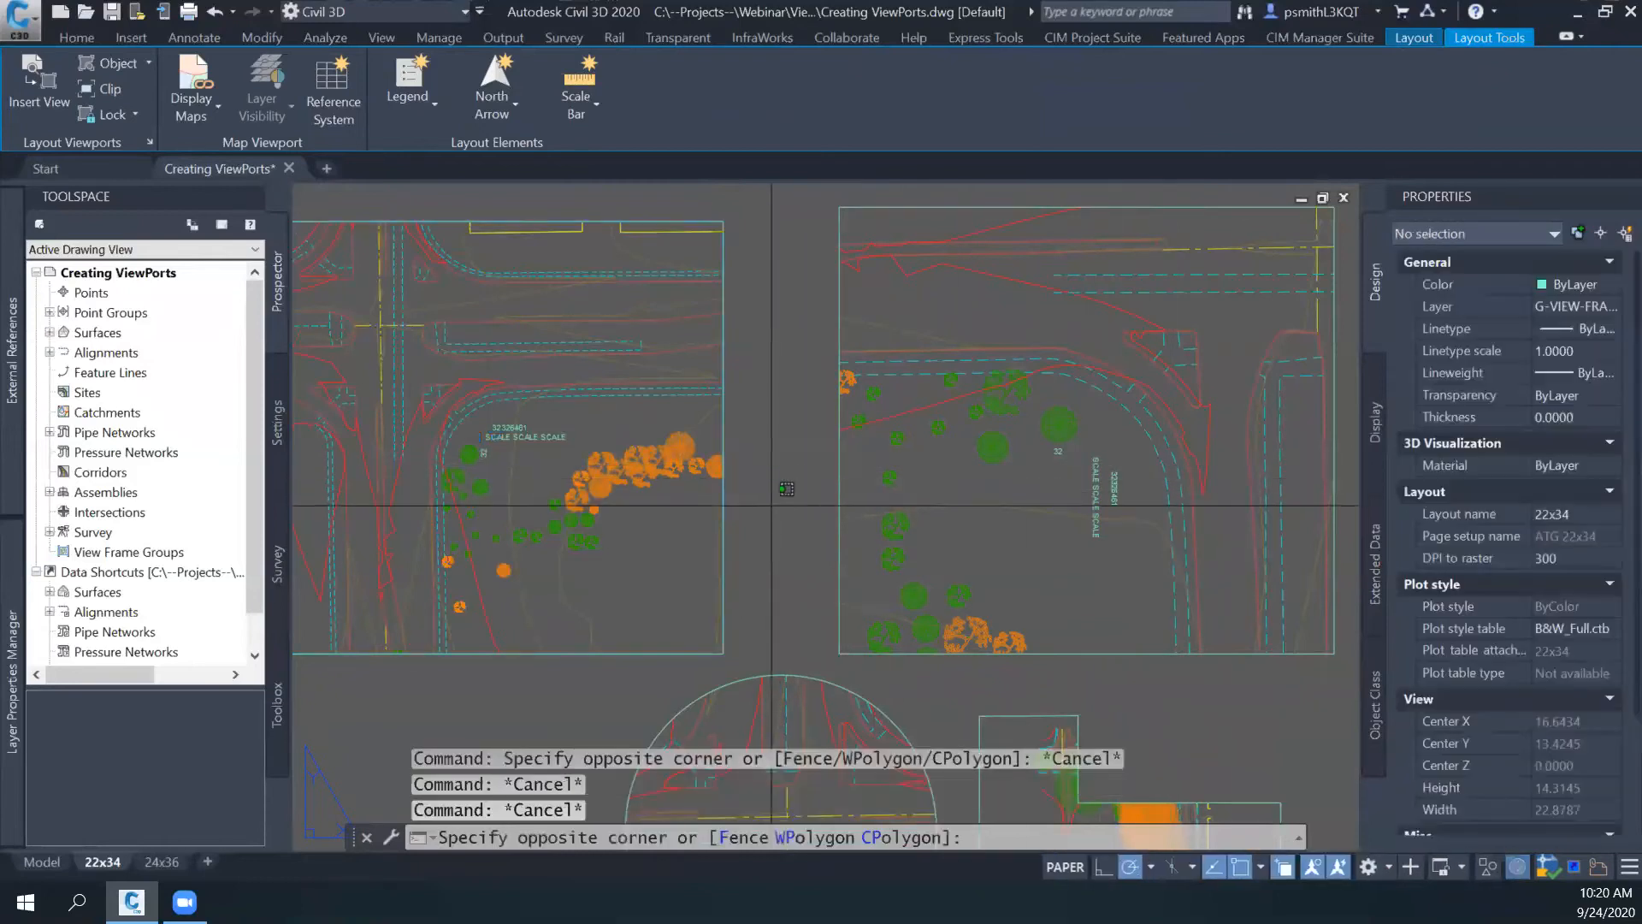
key("Escape")
left_click(838, 504)
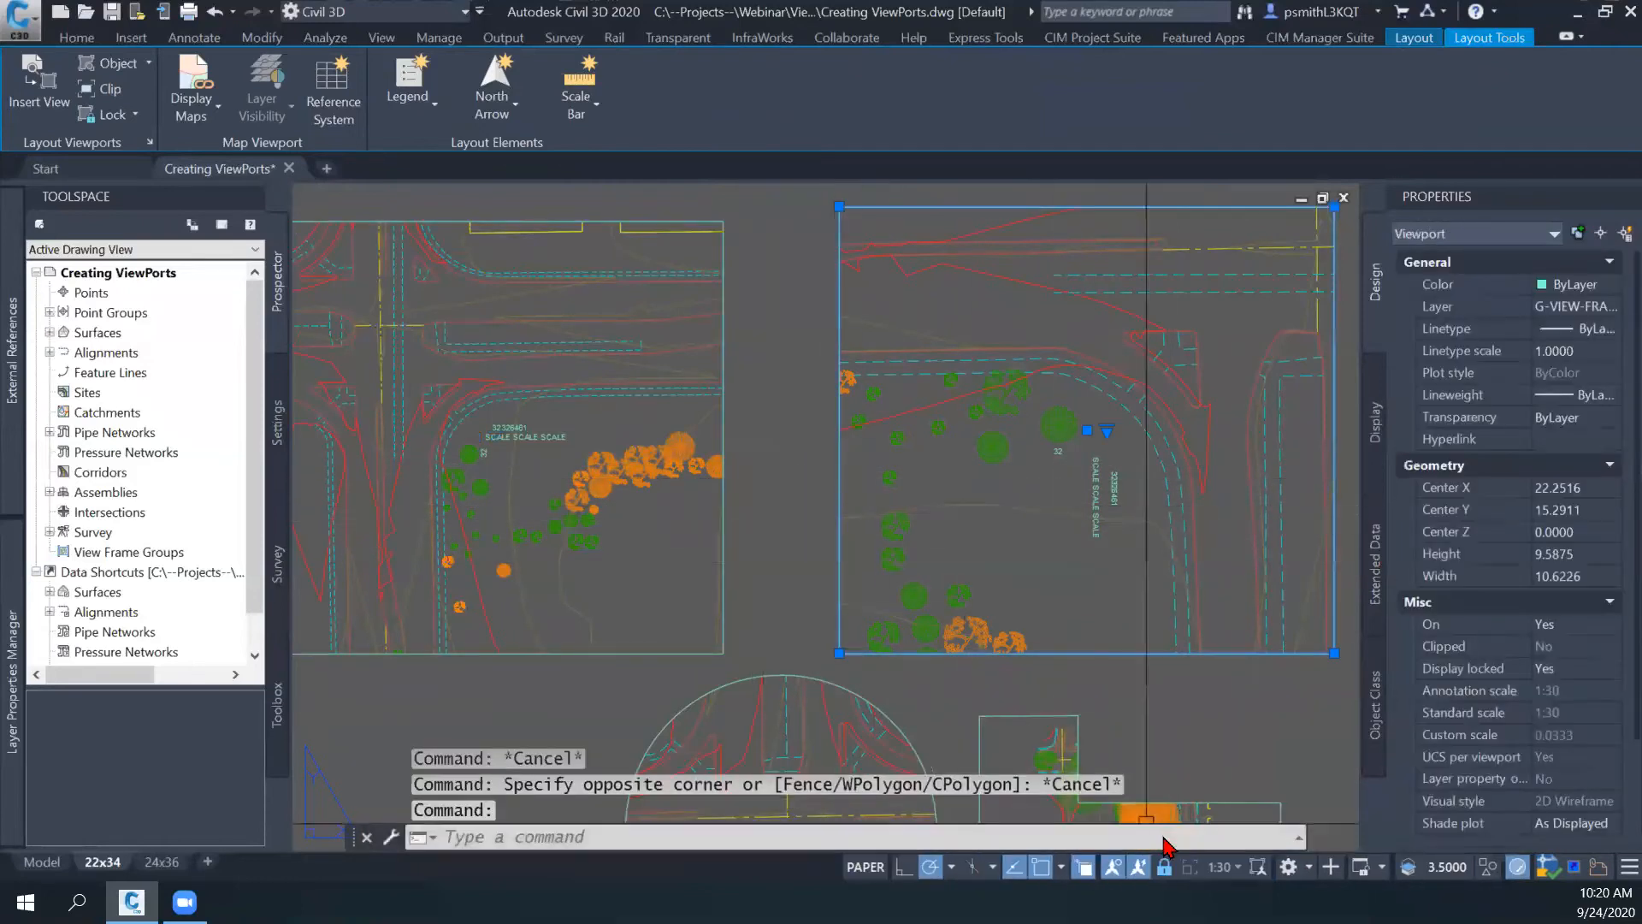
key("Escape")
- Open the annotative object scale list of the SCALE SCALE SCALE text through the upper-left viewport
scroll(735, 453, "up", 3)
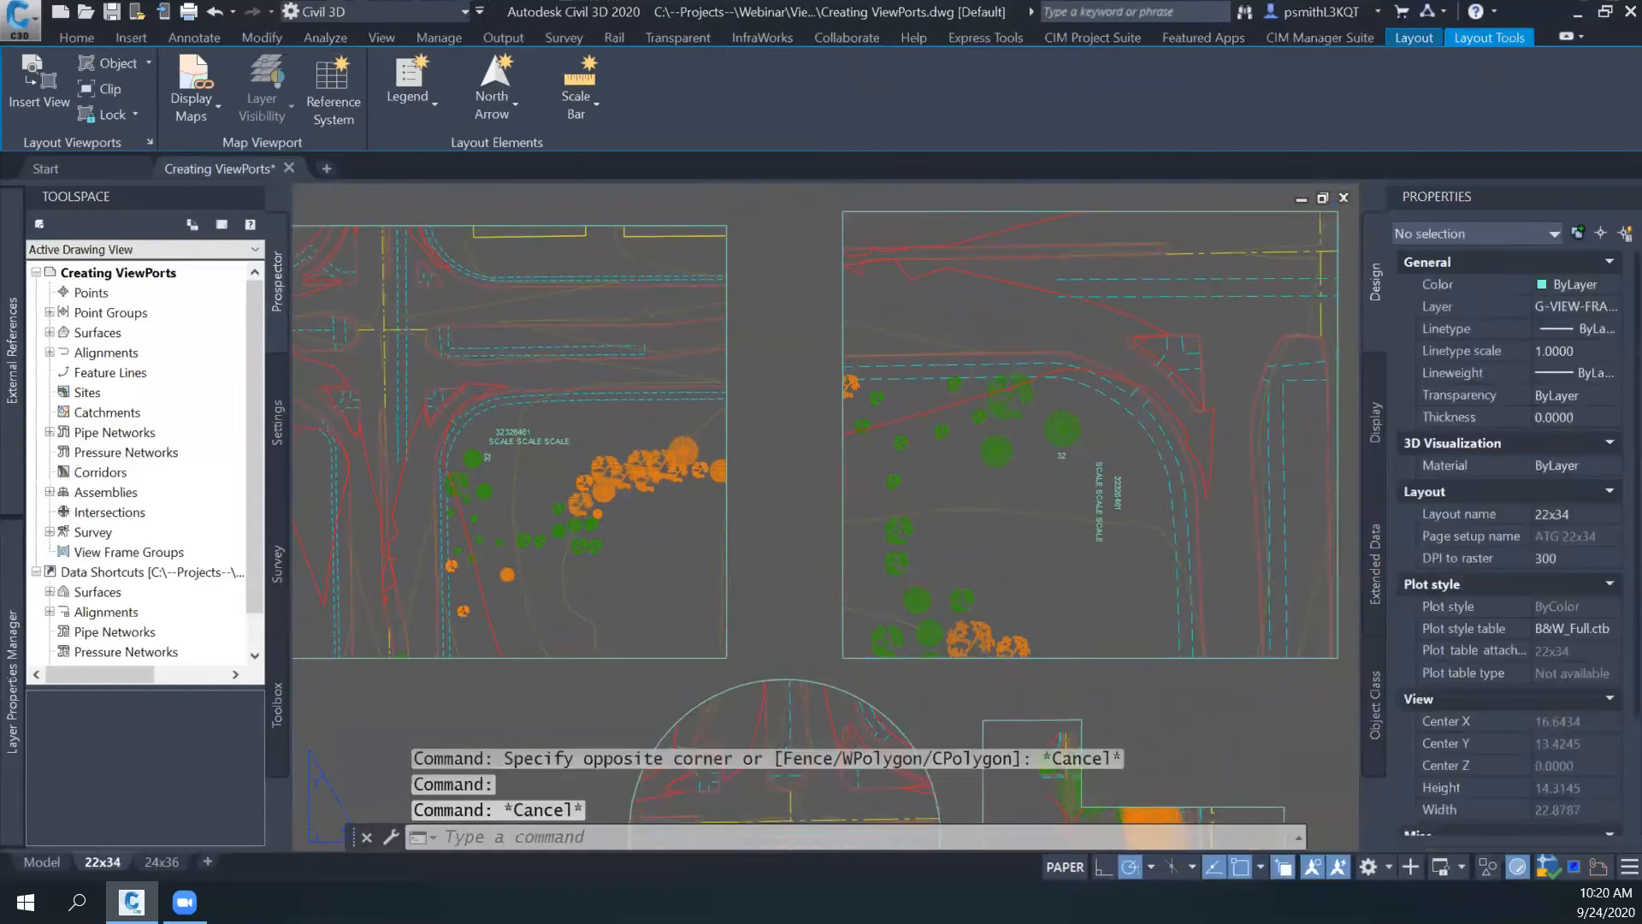
double_click(644, 418)
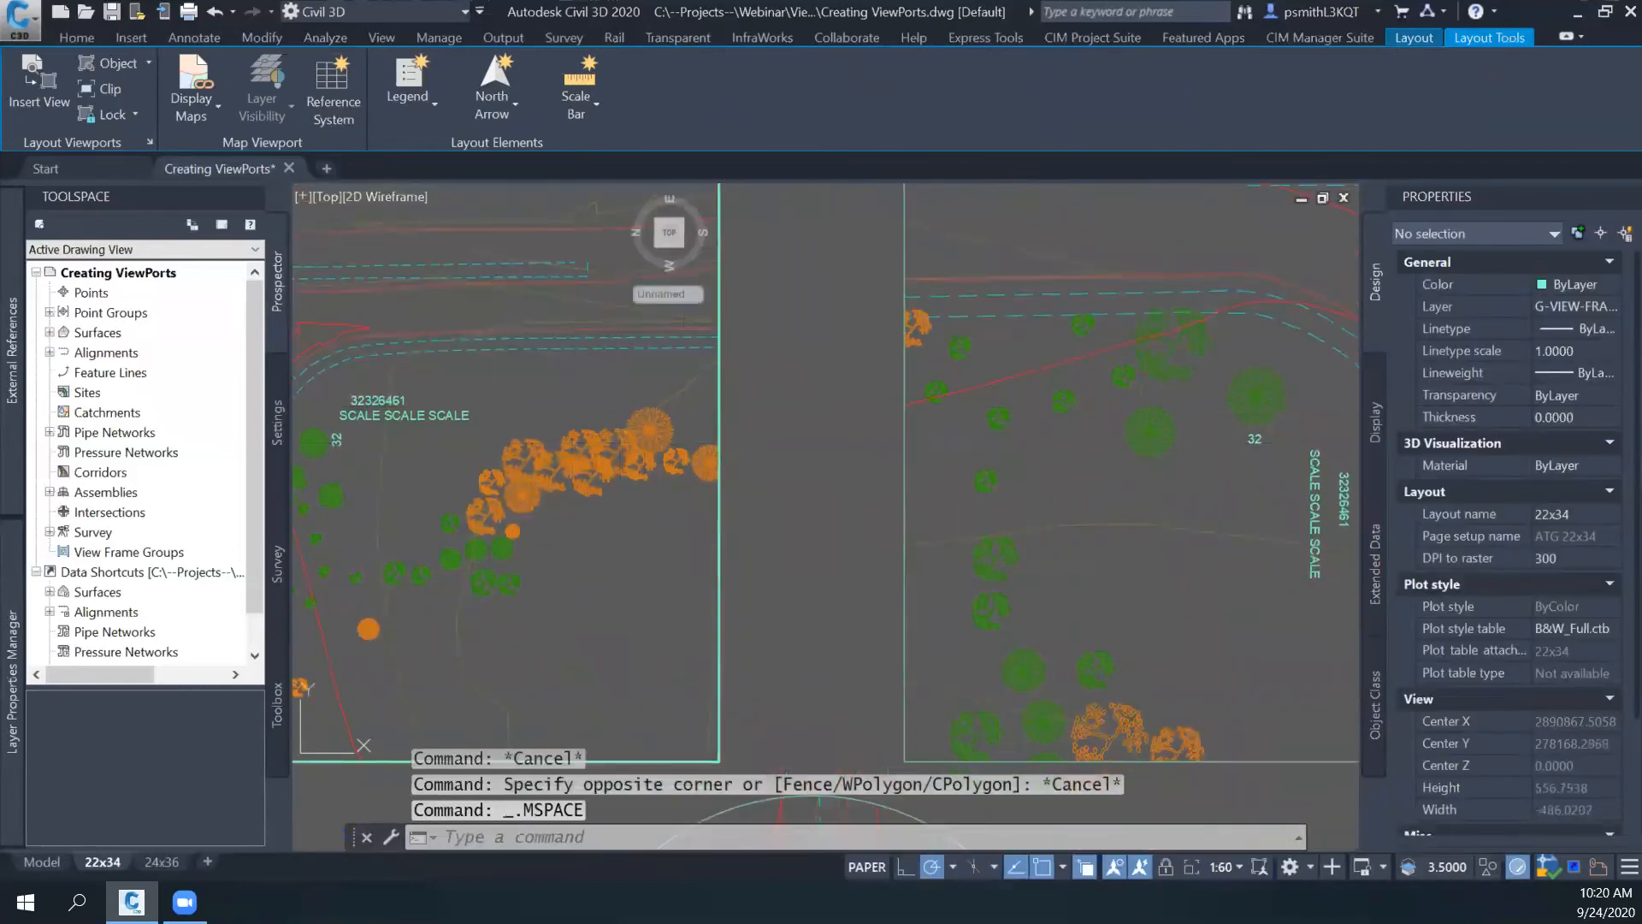
left_click(433, 416)
right_click(433, 415)
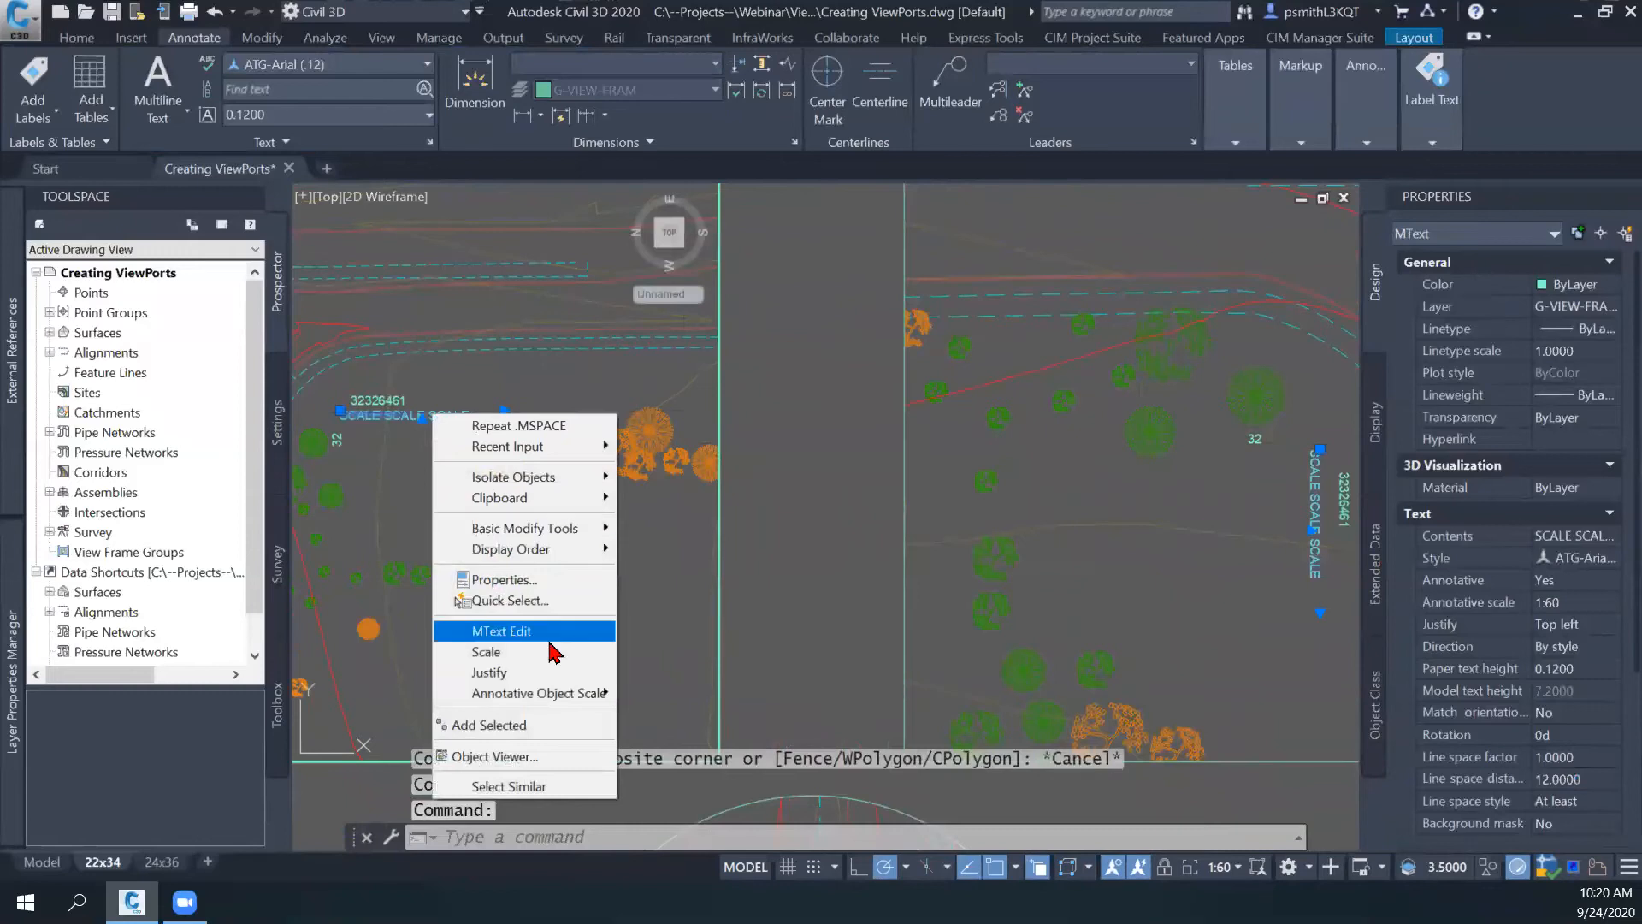
mouse_move(537, 699)
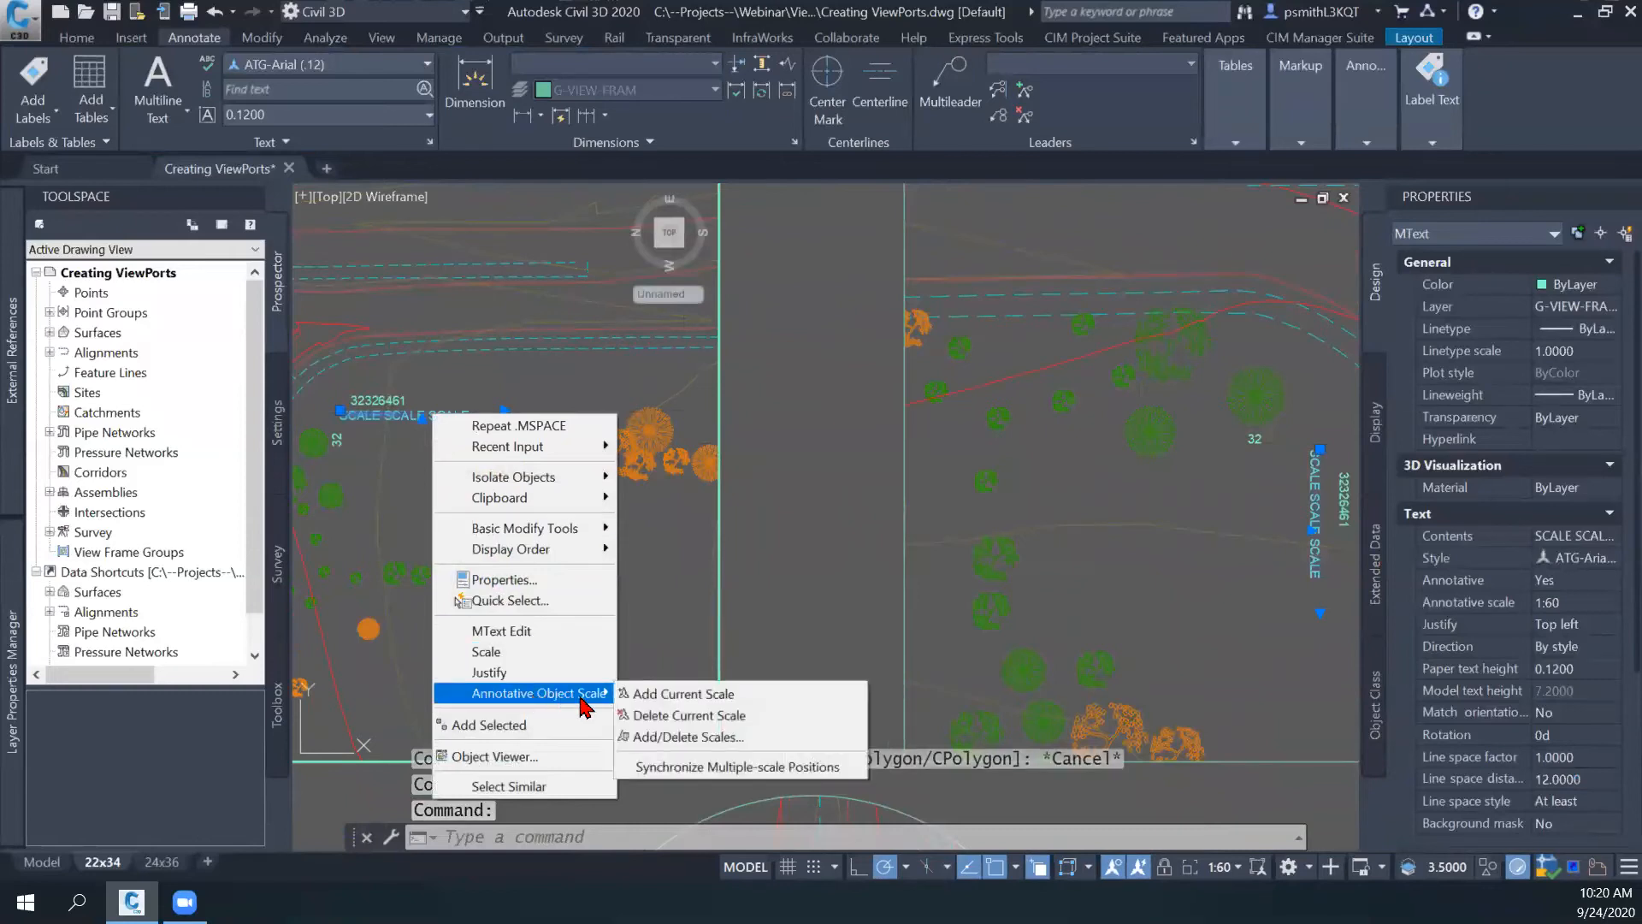
left_click(688, 736)
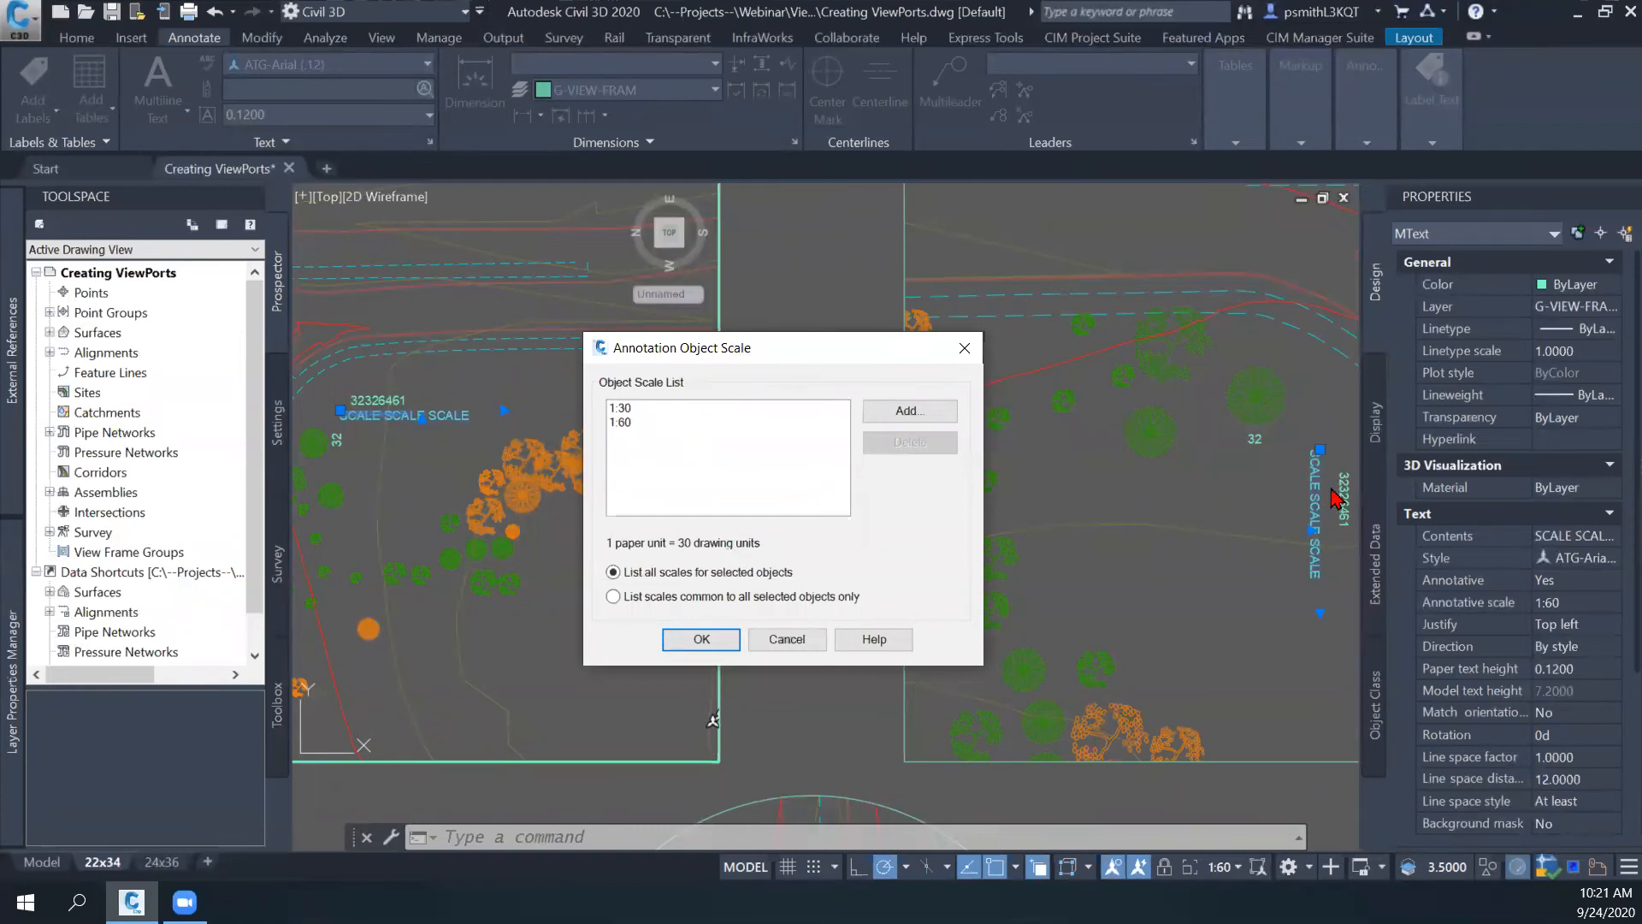
- Try adding a 1:40 scale to the text's annotation scales, discard the change and clear the selection
left_click(635, 423)
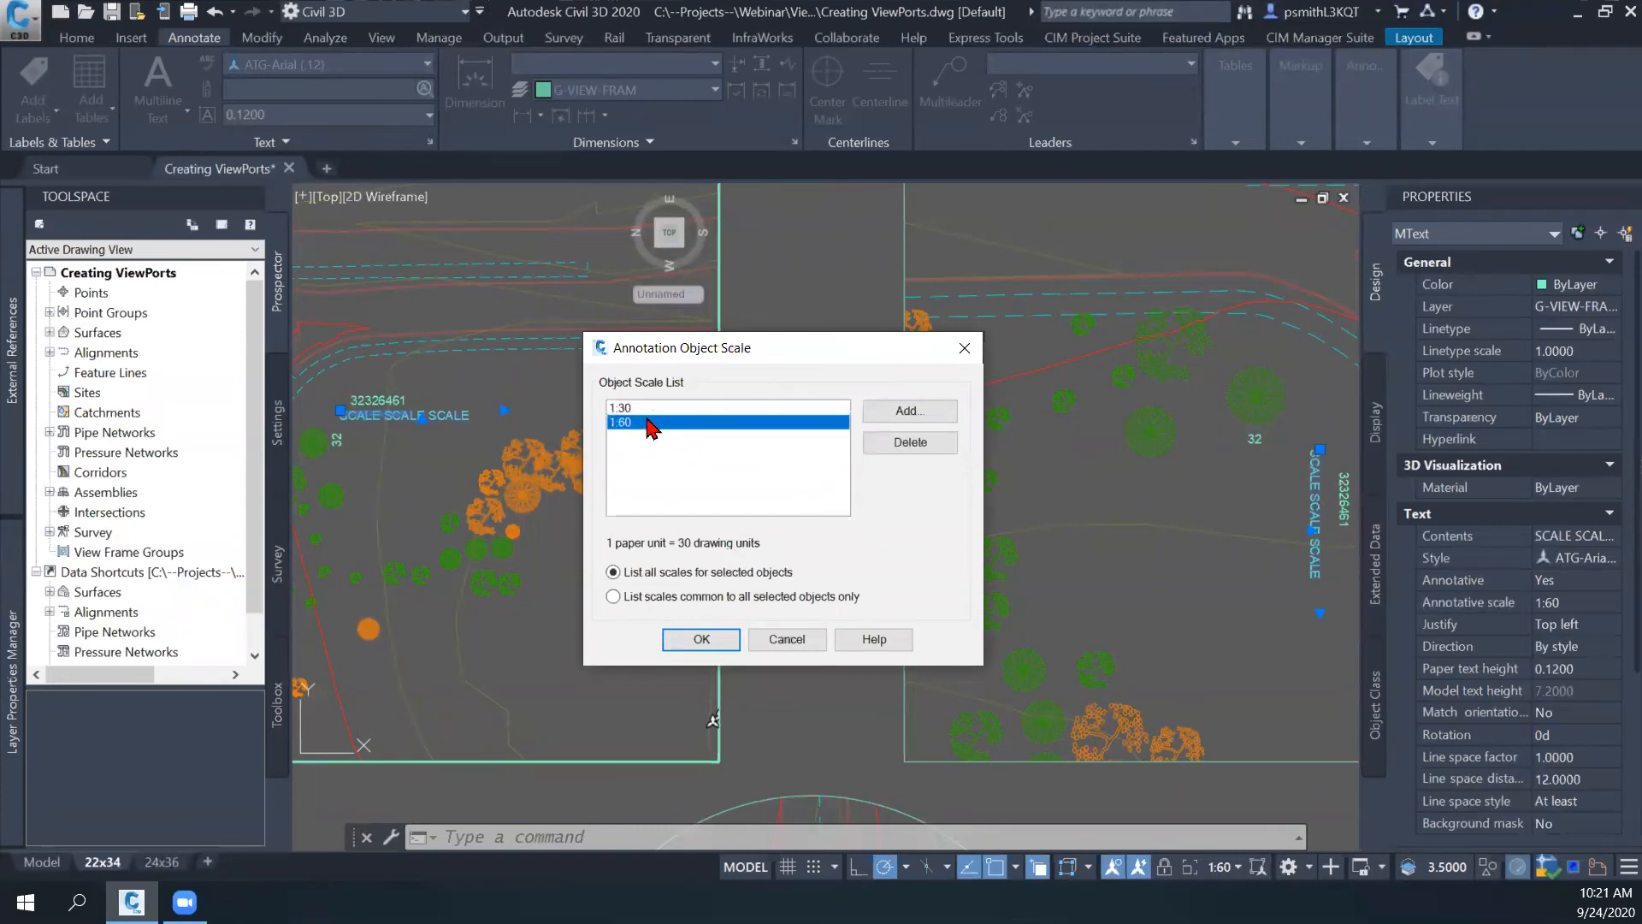
left_click(909, 414)
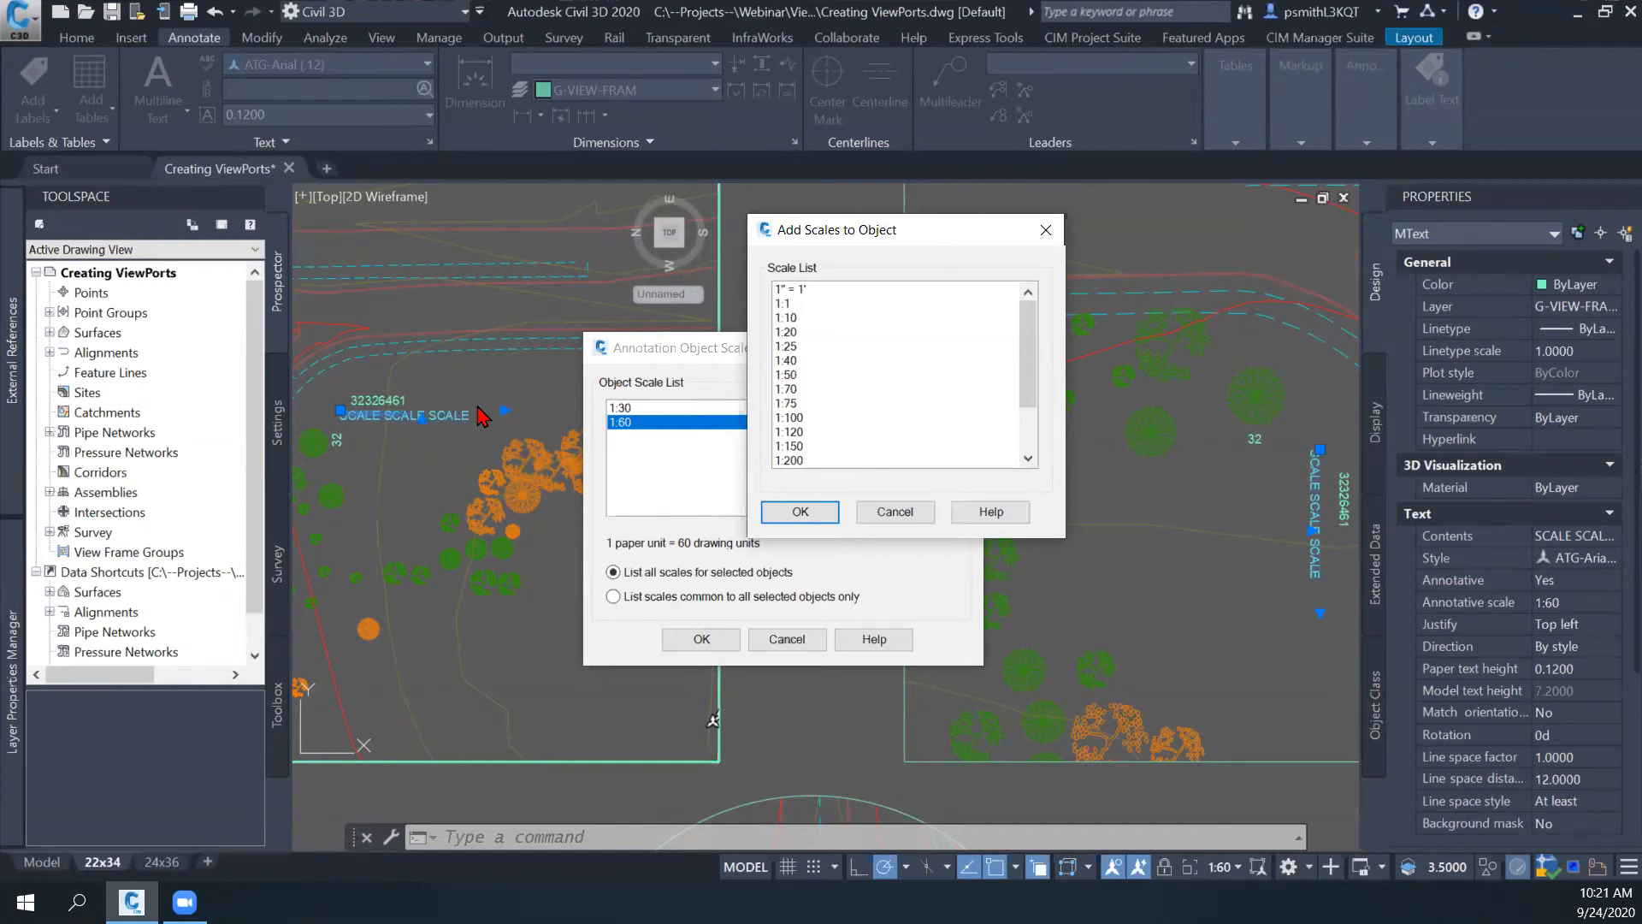
left_click(799, 375)
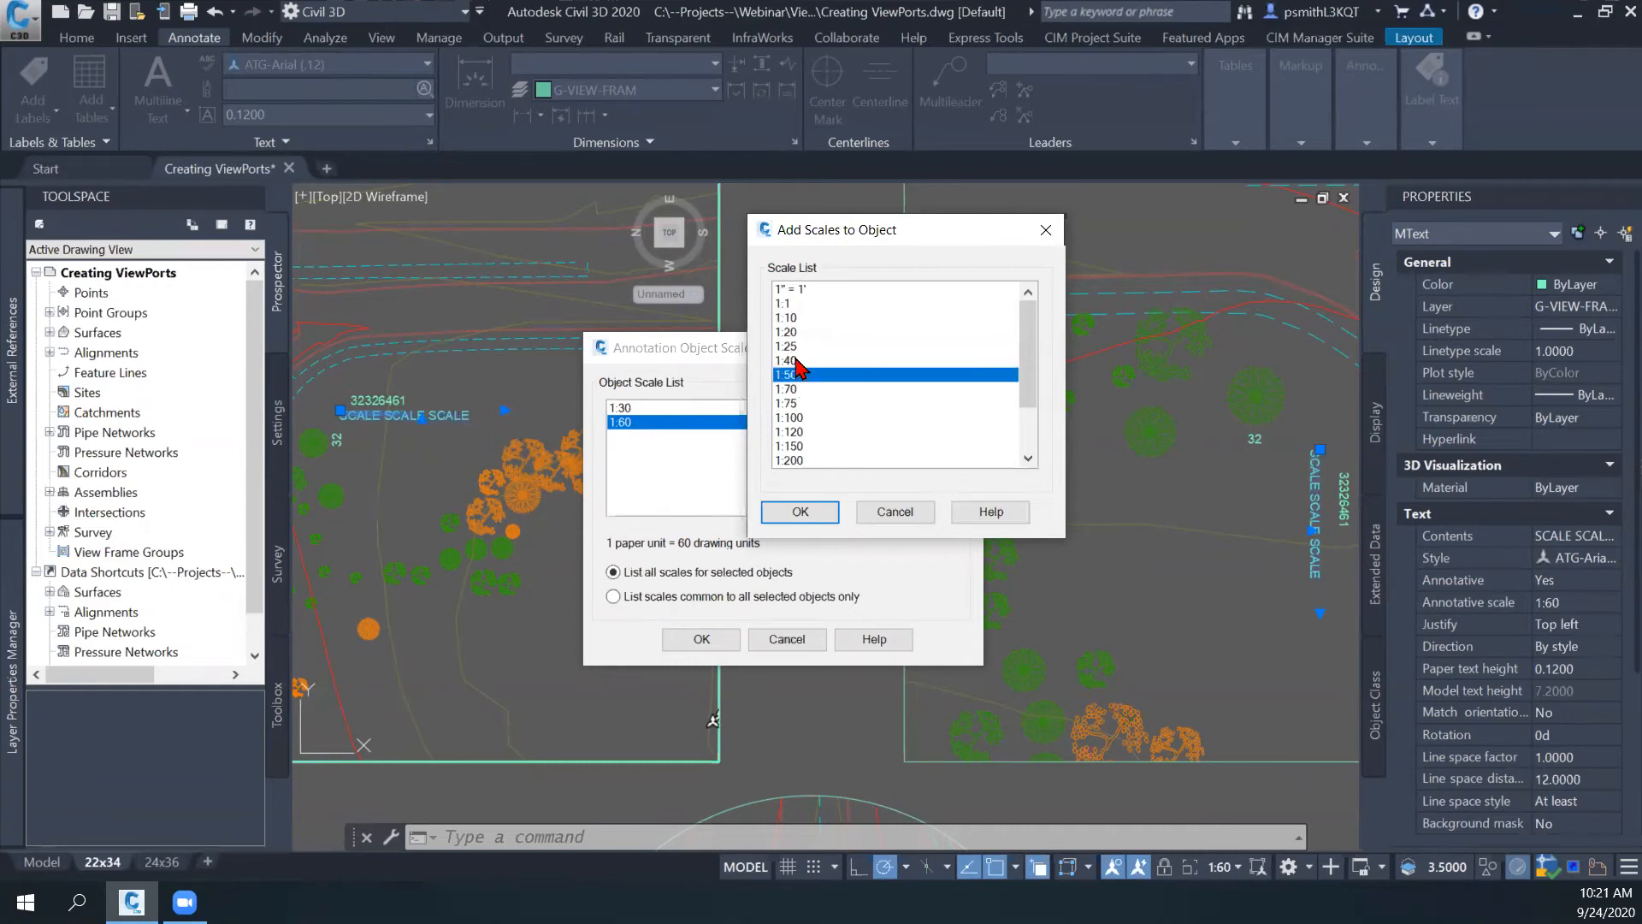
left_click(802, 360)
left_click(801, 512)
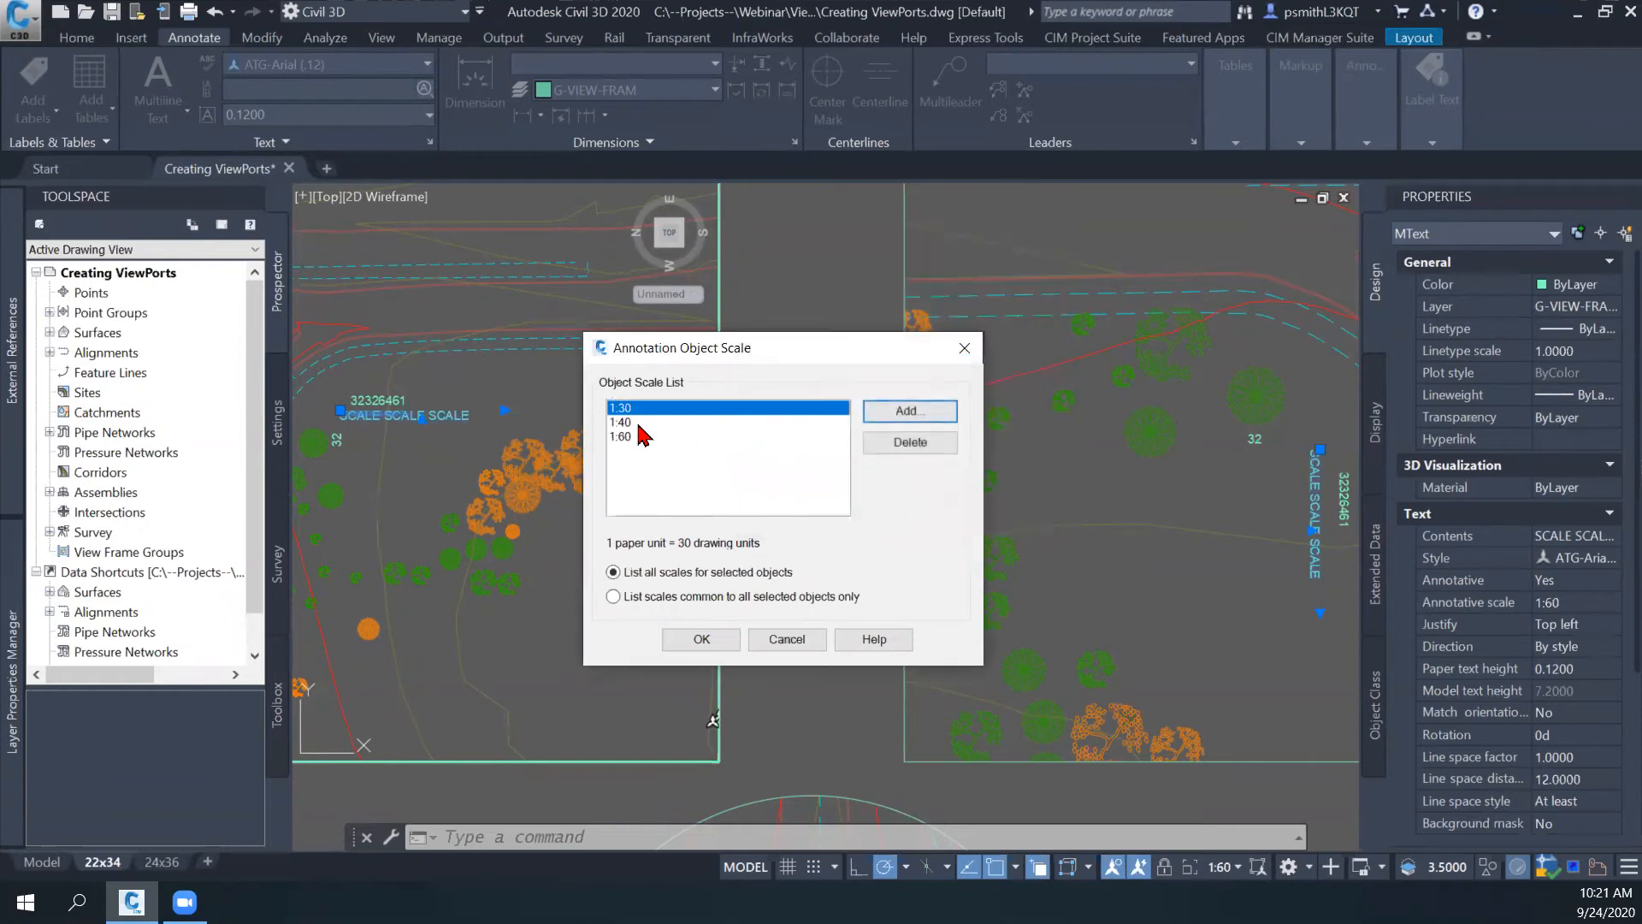
left_click(669, 438)
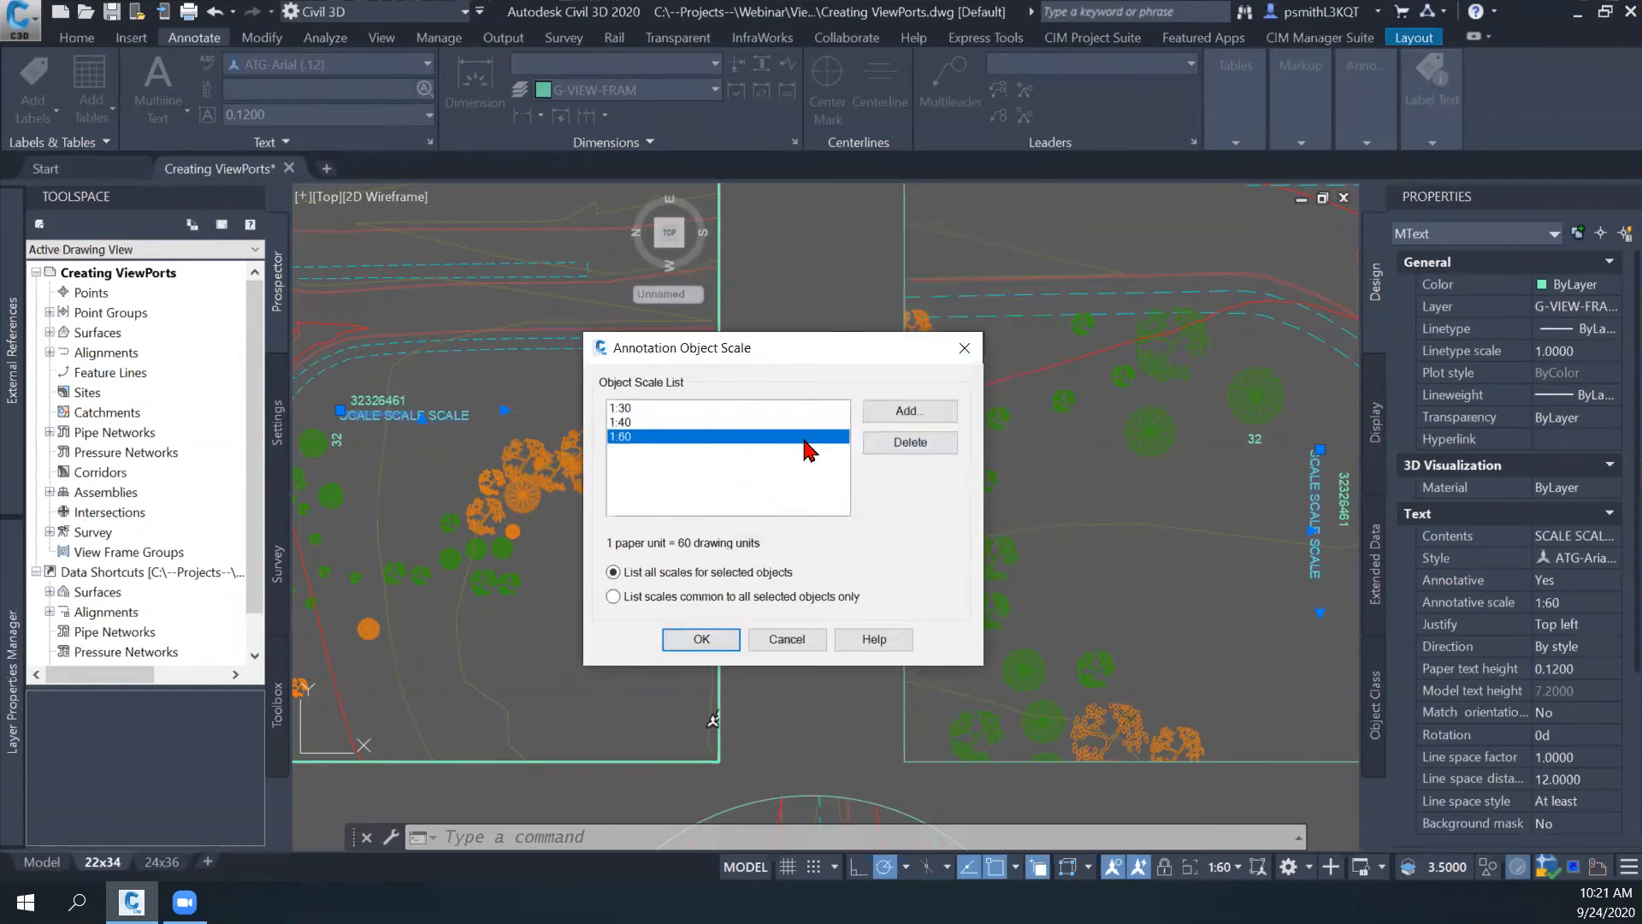
left_click(786, 640)
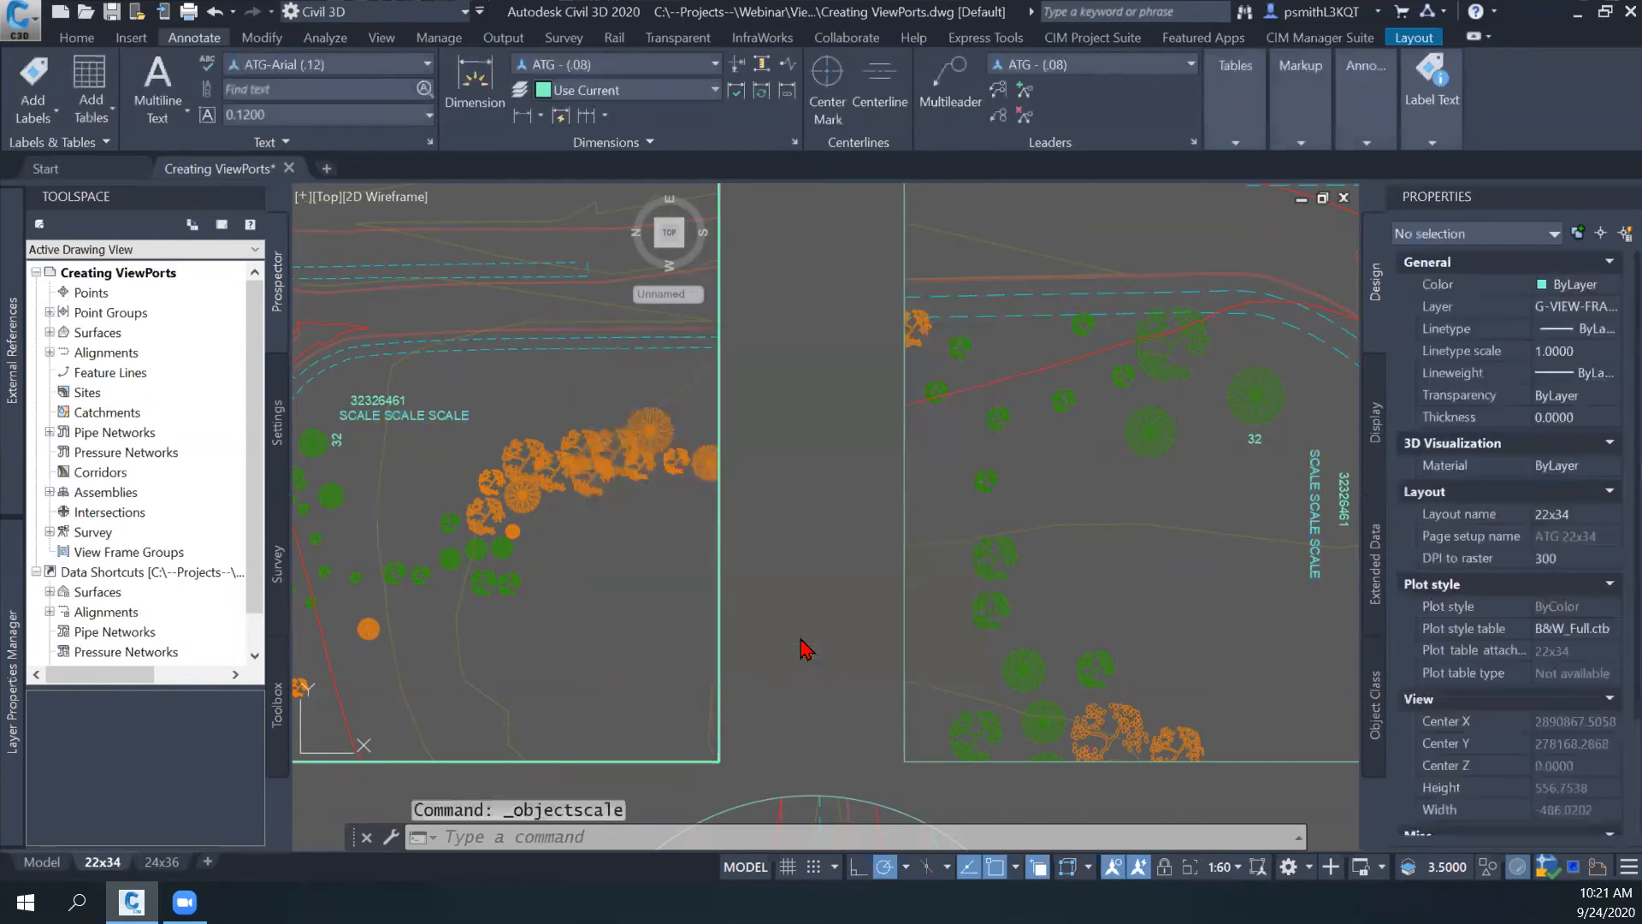
left_click(447, 418)
key("Escape")
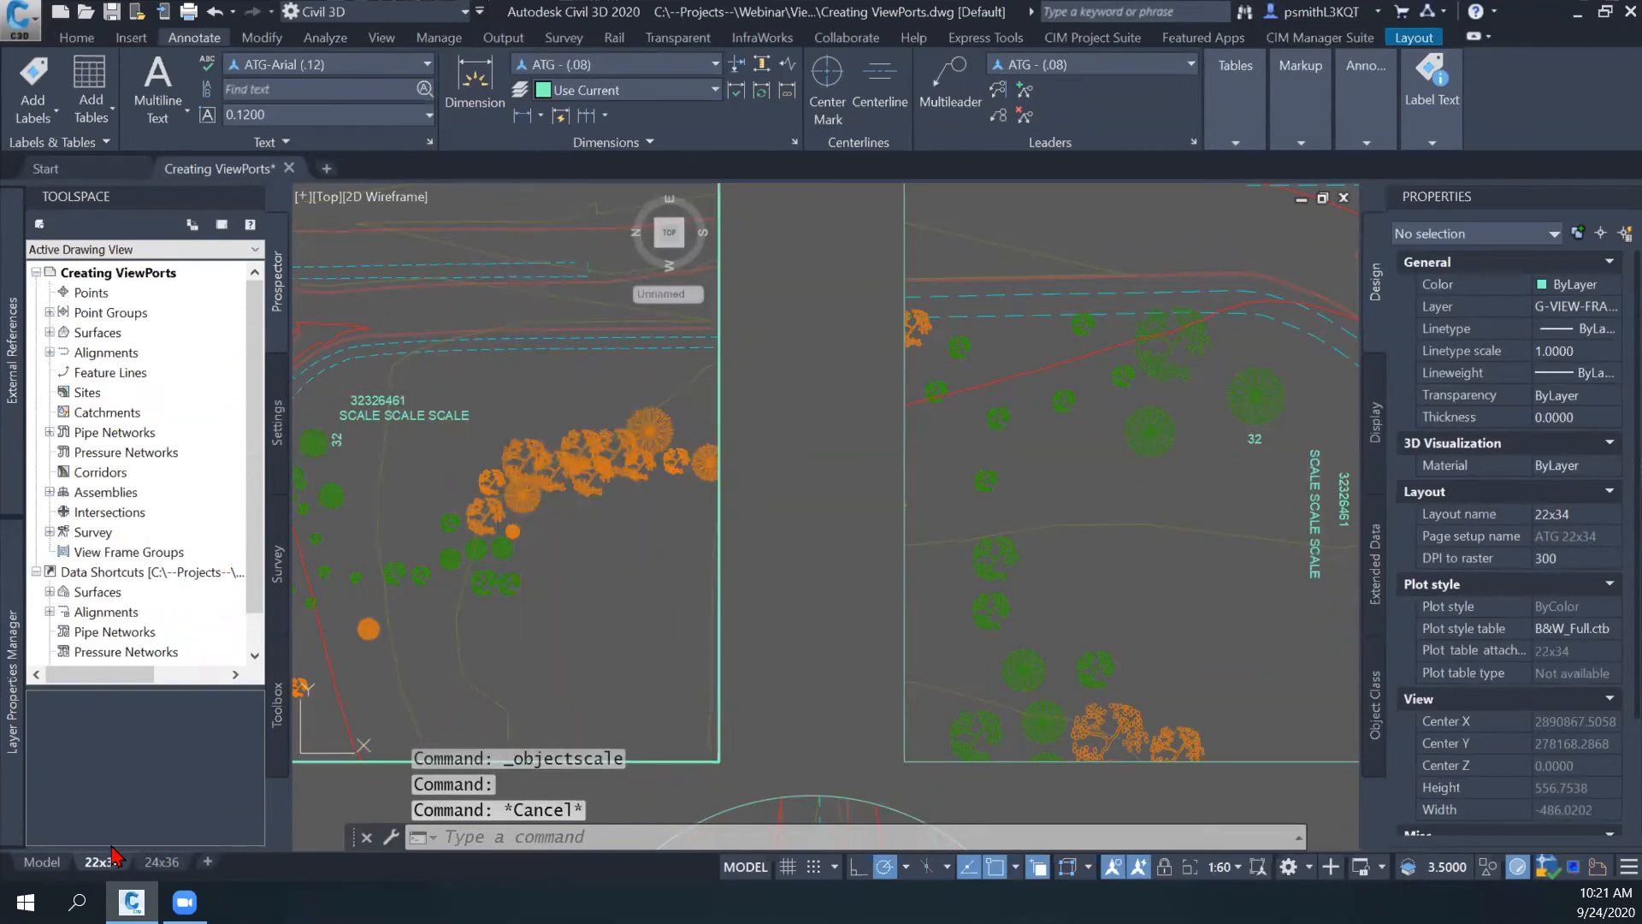
- Examine the scale representations of the SCALE SCALE SCALE text in model space and clear the selection
left_click(42, 861)
scroll(718, 564, "up", 7)
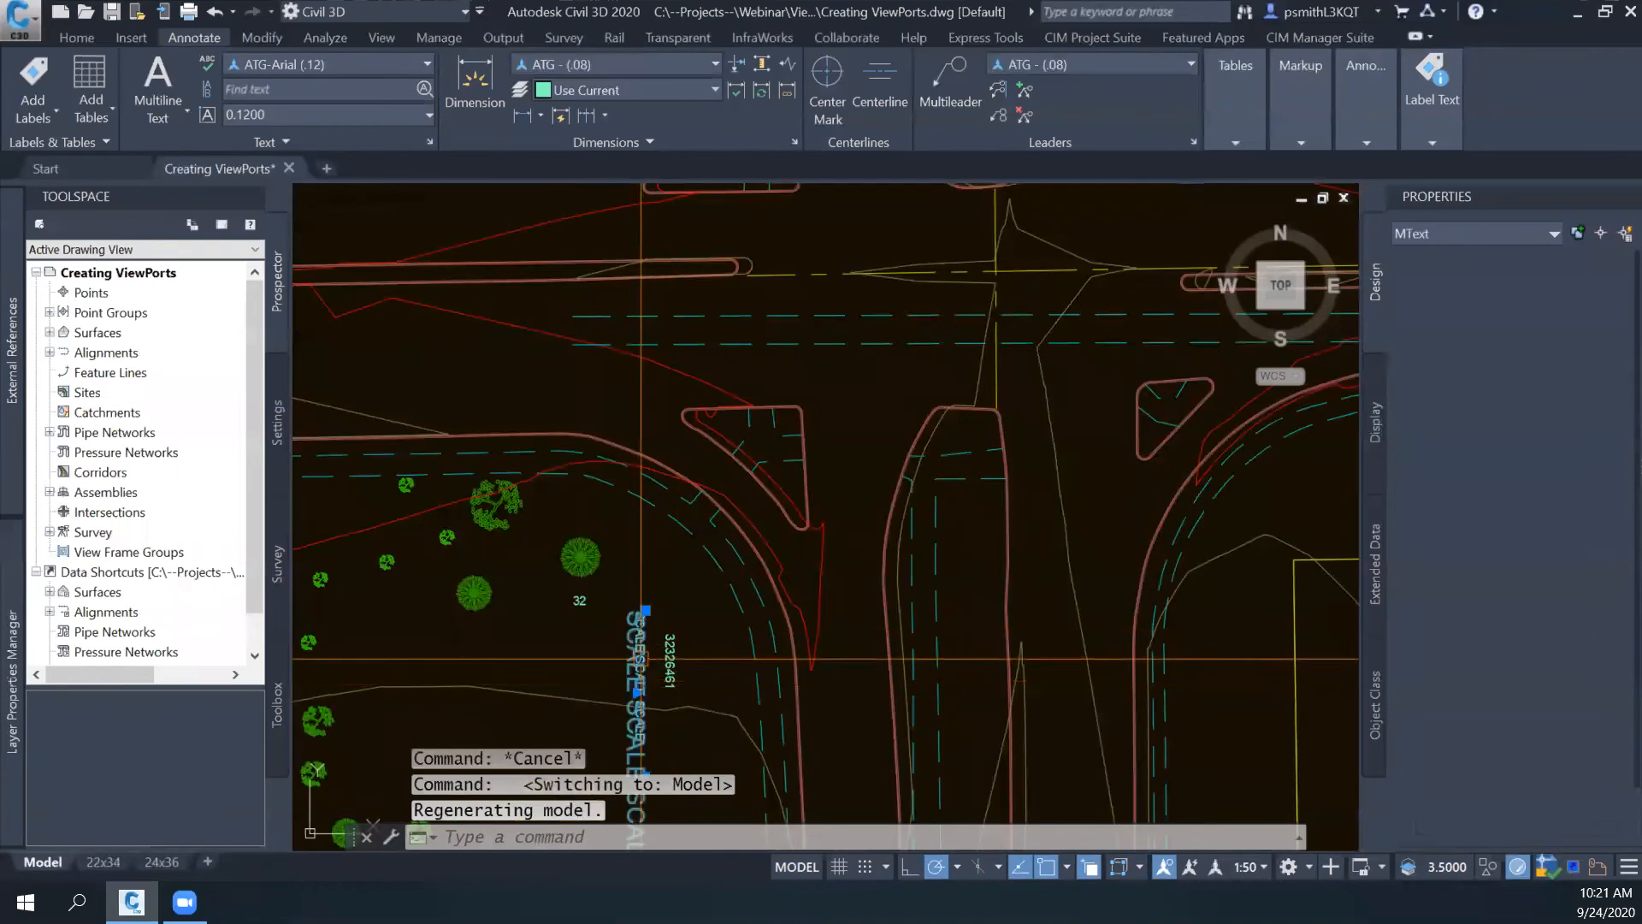
left_click(693, 632)
scroll(697, 632, "up", 4)
scroll(717, 592, "down", 2)
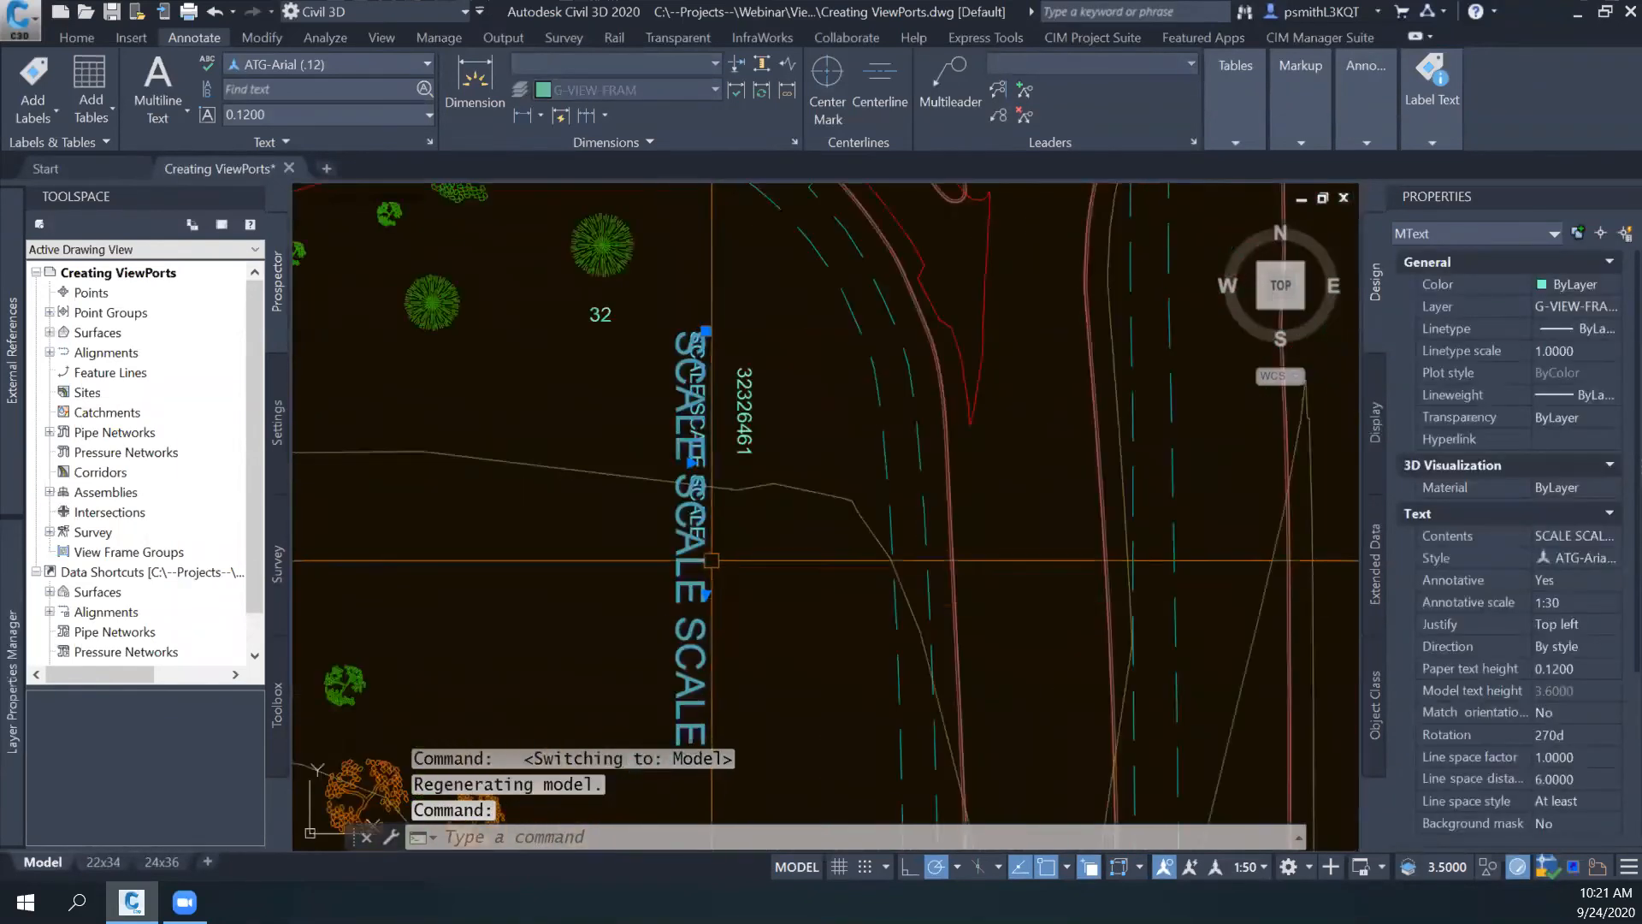
middle_click_drag(741, 582, 717, 508)
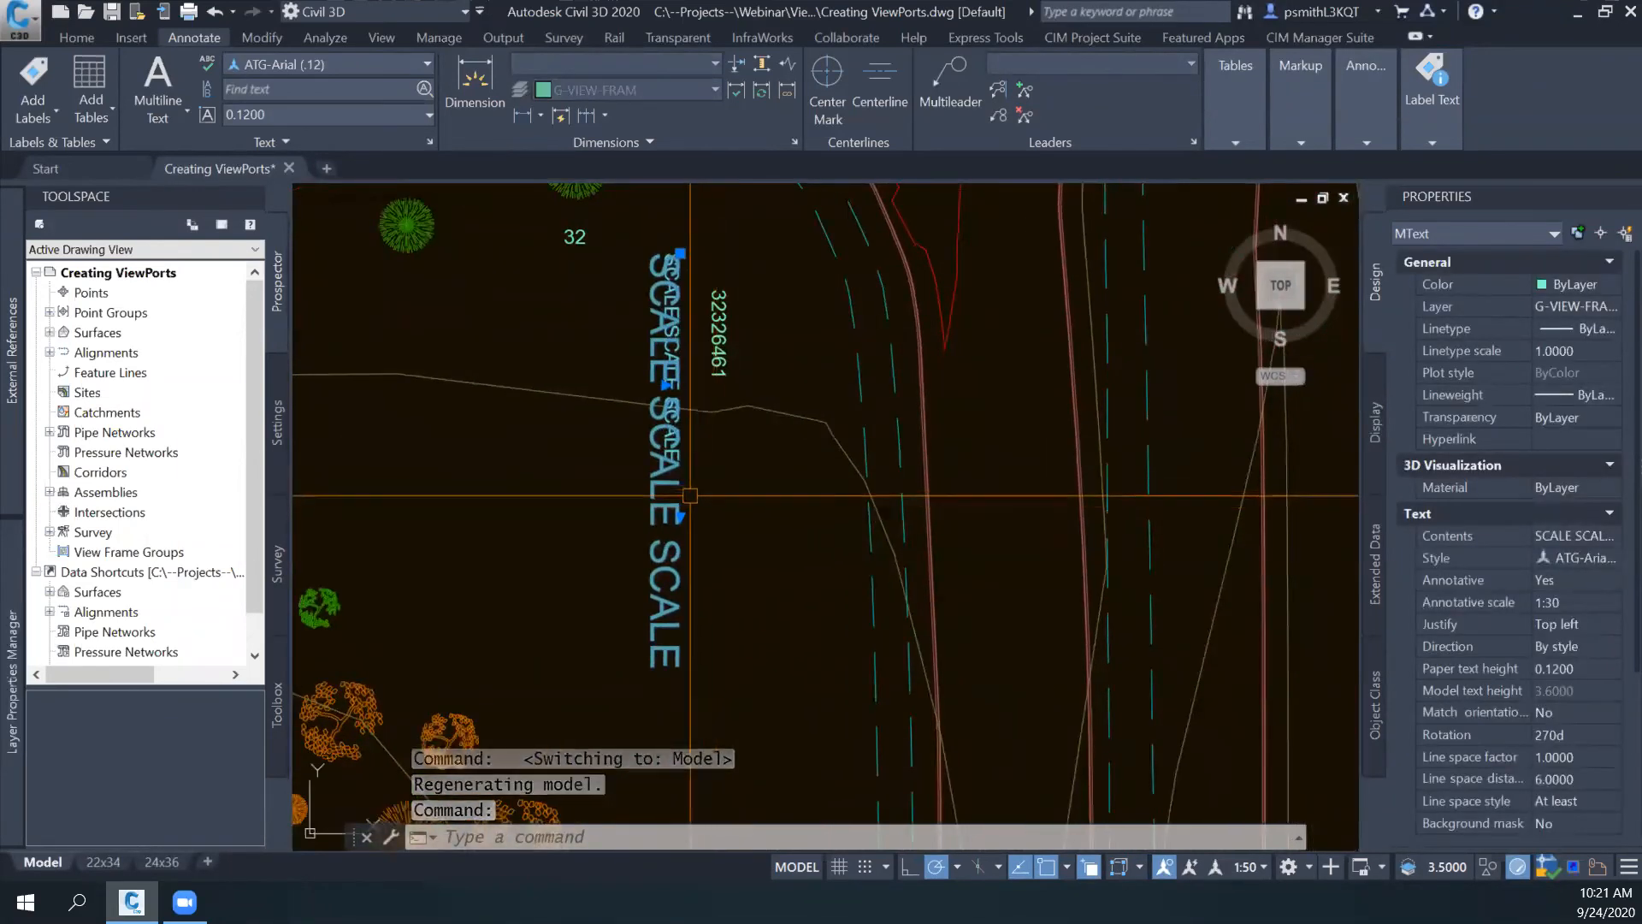
middle_click_drag(694, 323, 690, 366)
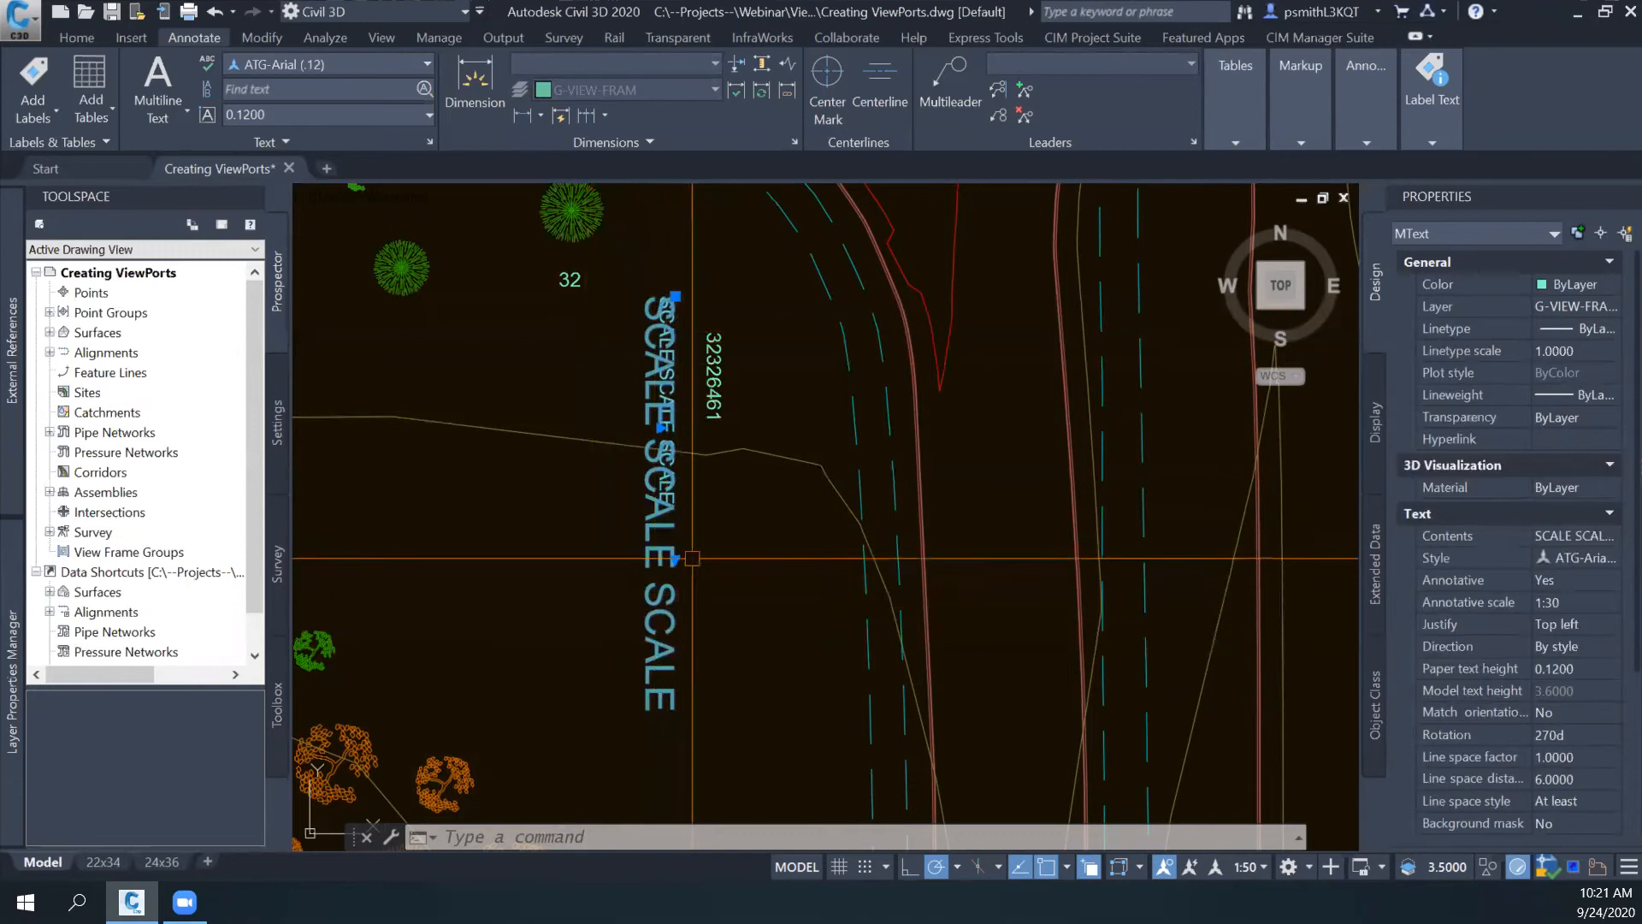
scroll(676, 320, "up", 2)
scroll(680, 425, "down", 2)
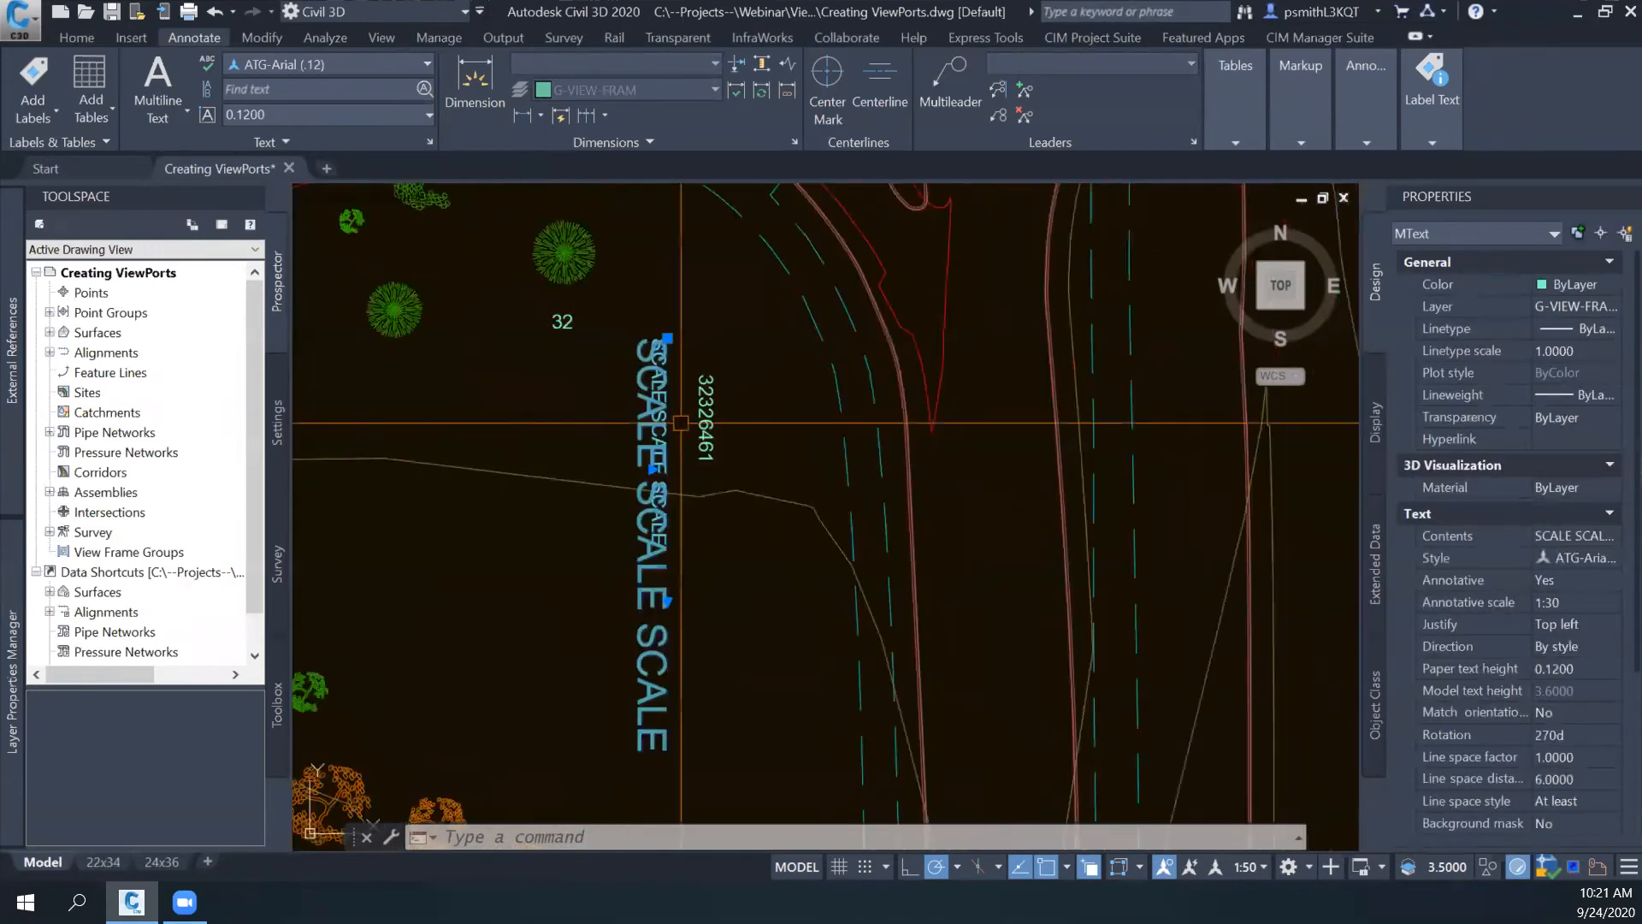
key("Escape")
left_click(685, 479)
key("Escape")
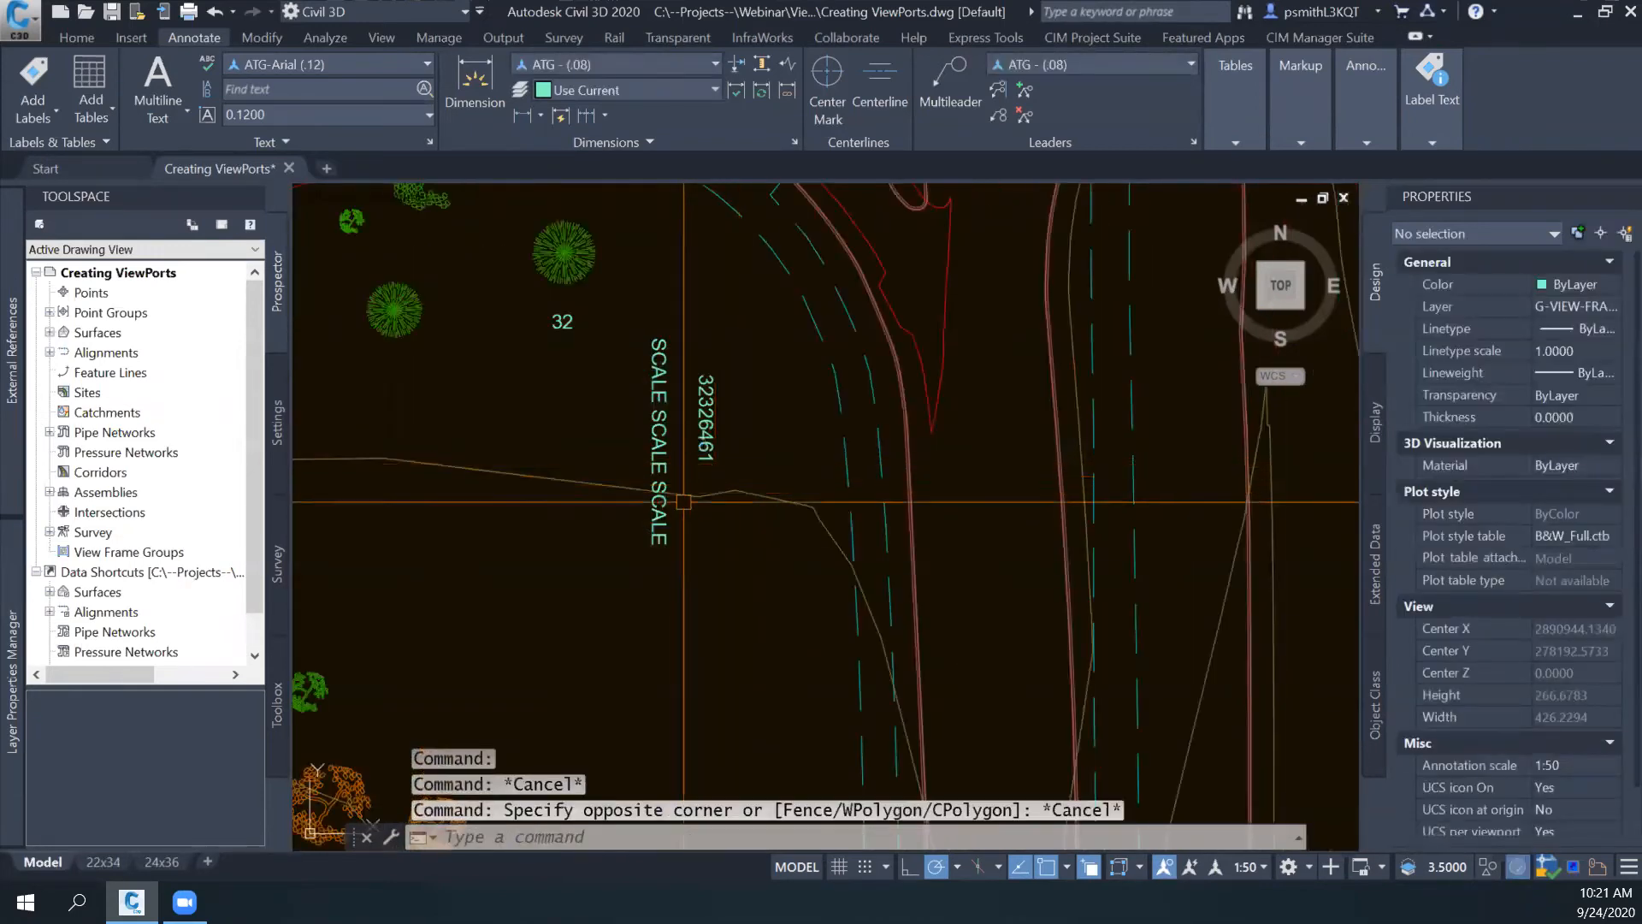
- Return to the 22x34 layout and view the whole sheet with its viewports
left_click(103, 861)
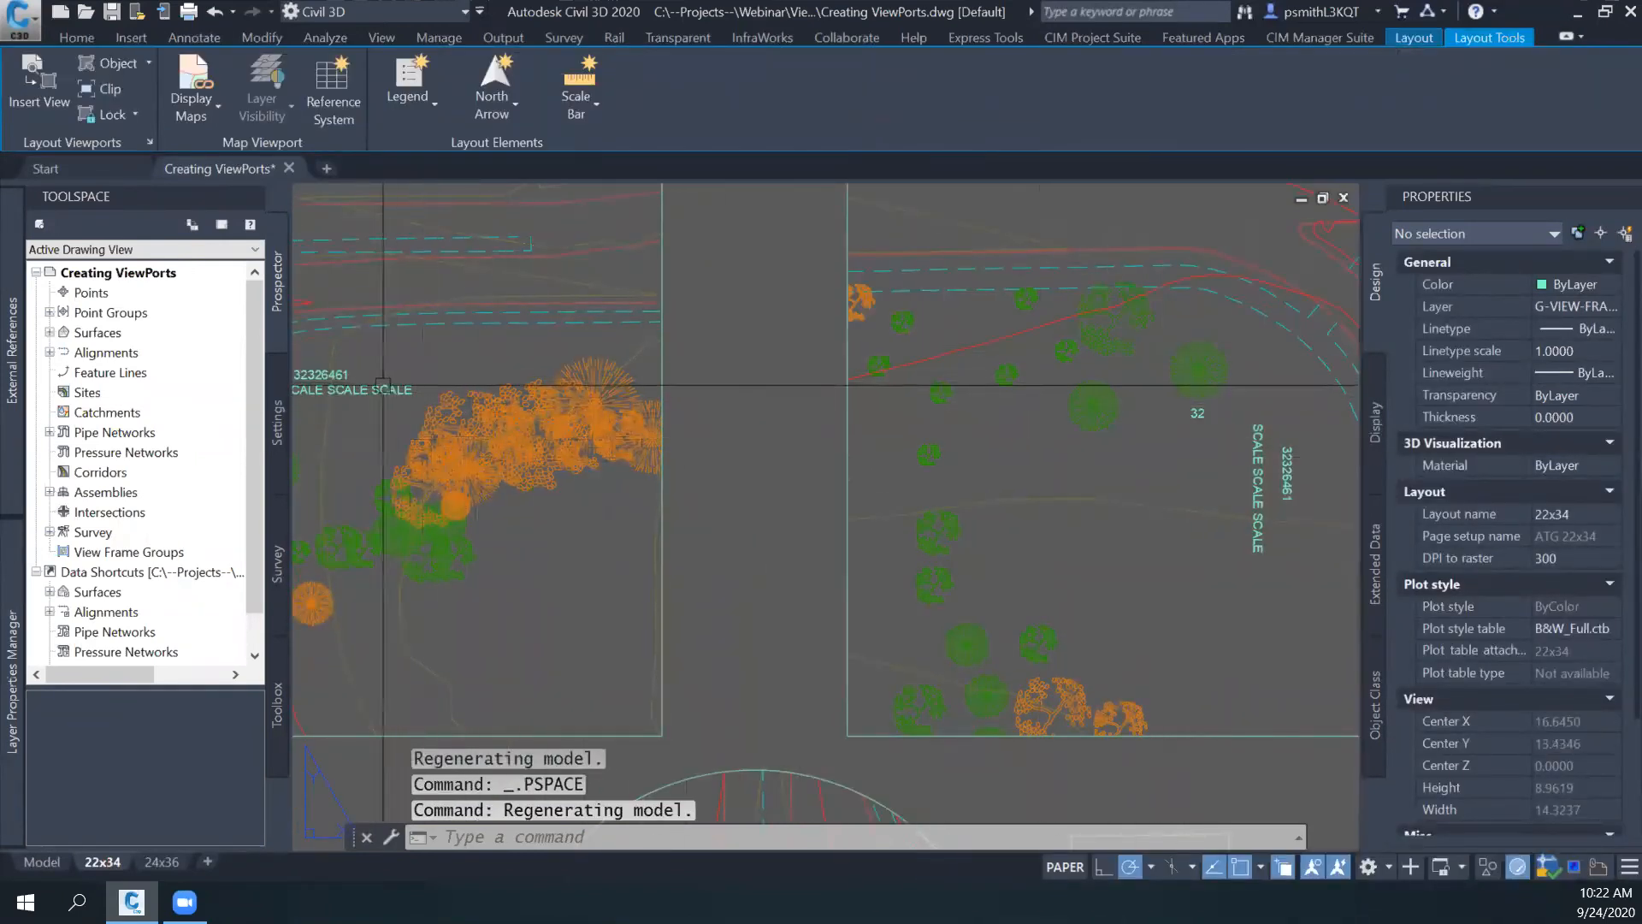
scroll(801, 448, "down", 4)
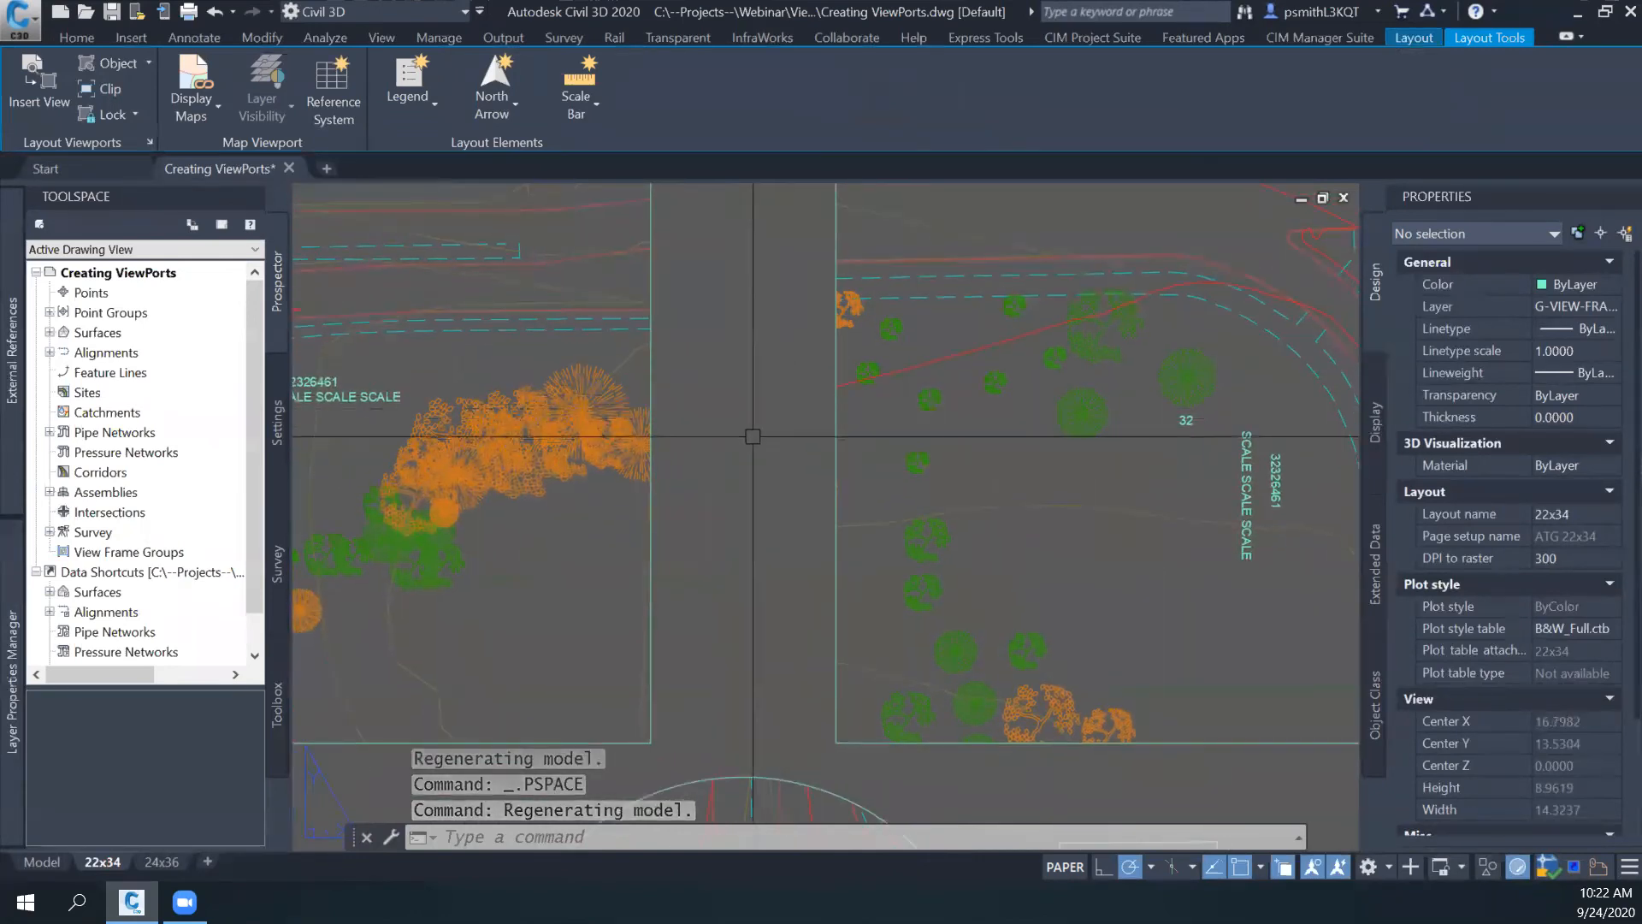
scroll(905, 523, "down", 3)
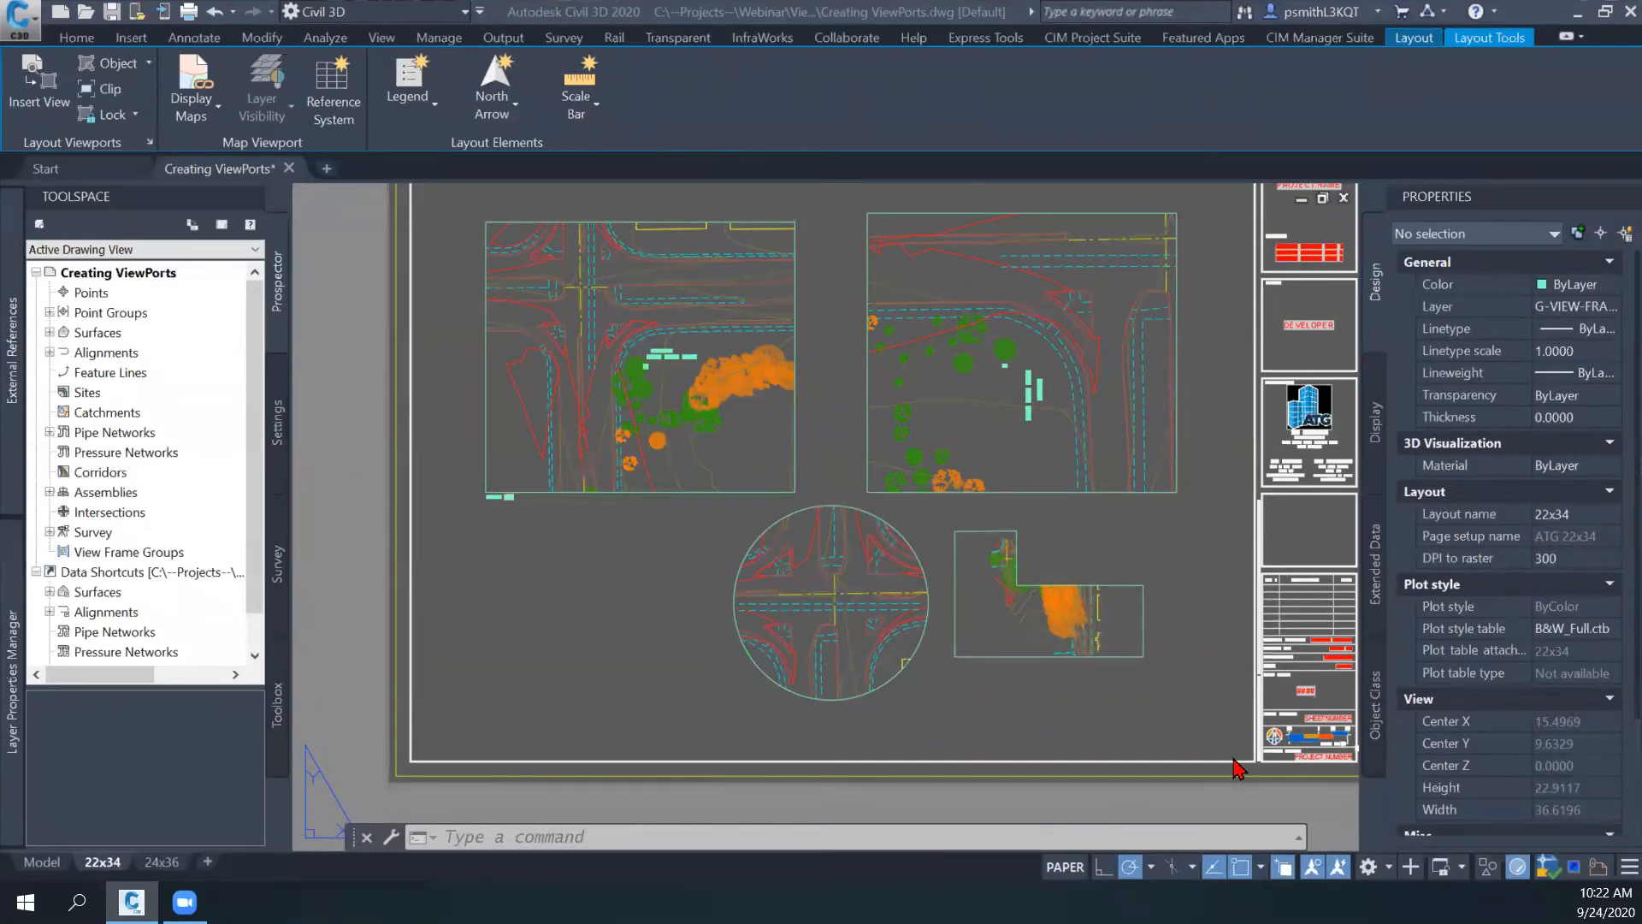
middle_click_drag(1127, 706, 1036, 738)
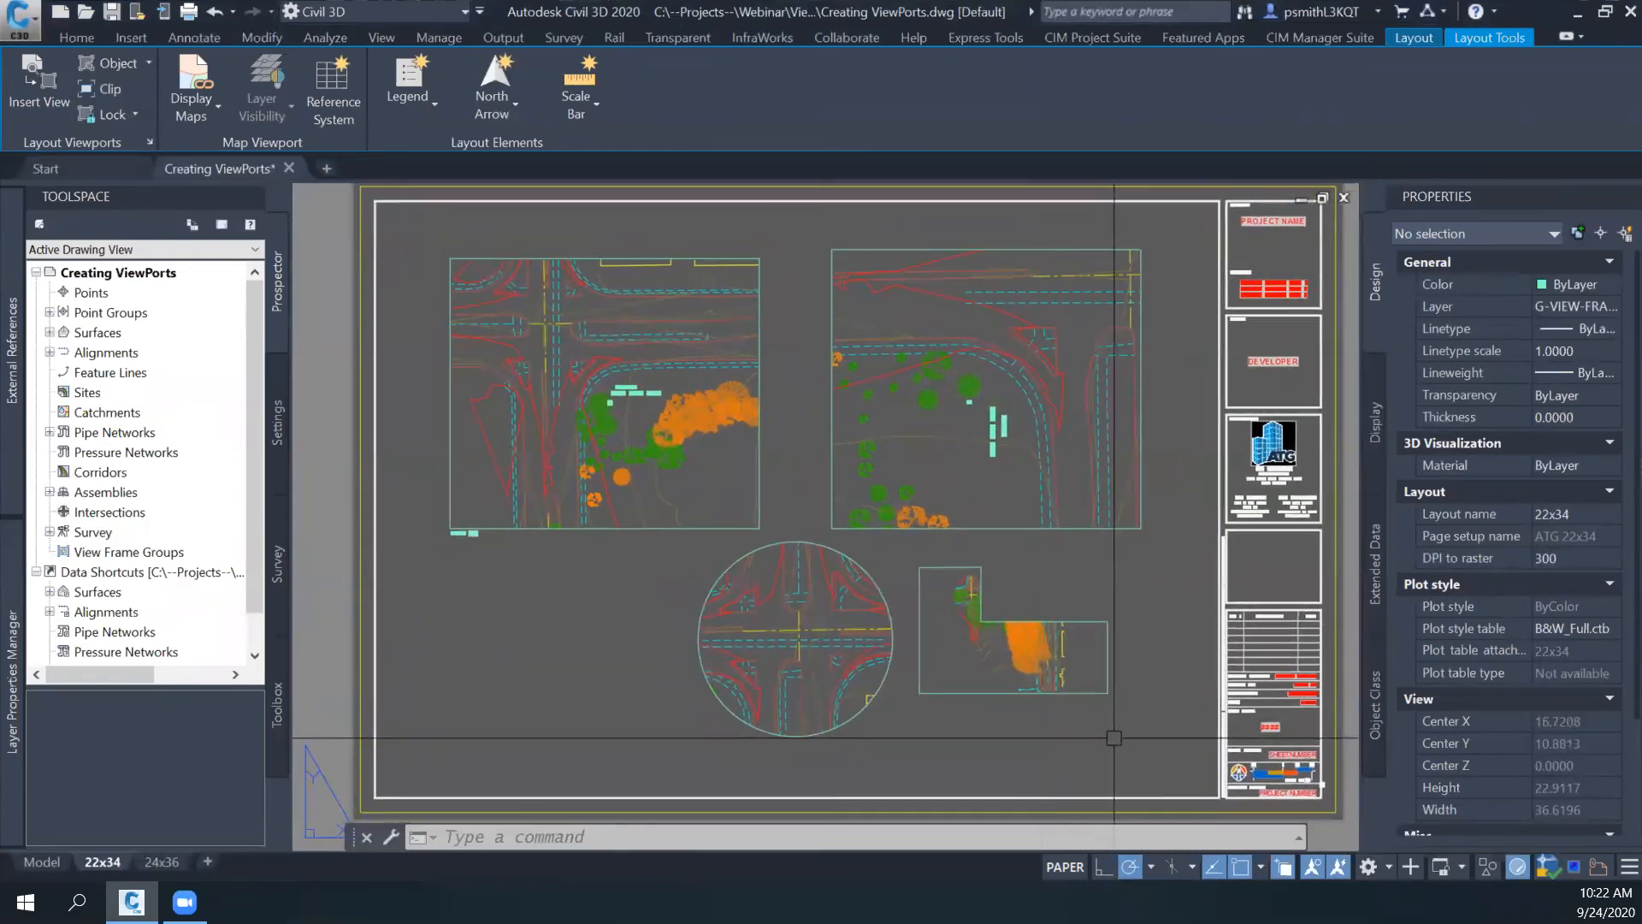
- Activate model space in the layout, cycle through the overlapping and neighbouring viewports, and return to paper space
left_click(839, 554)
scroll(813, 522, "up", 3)
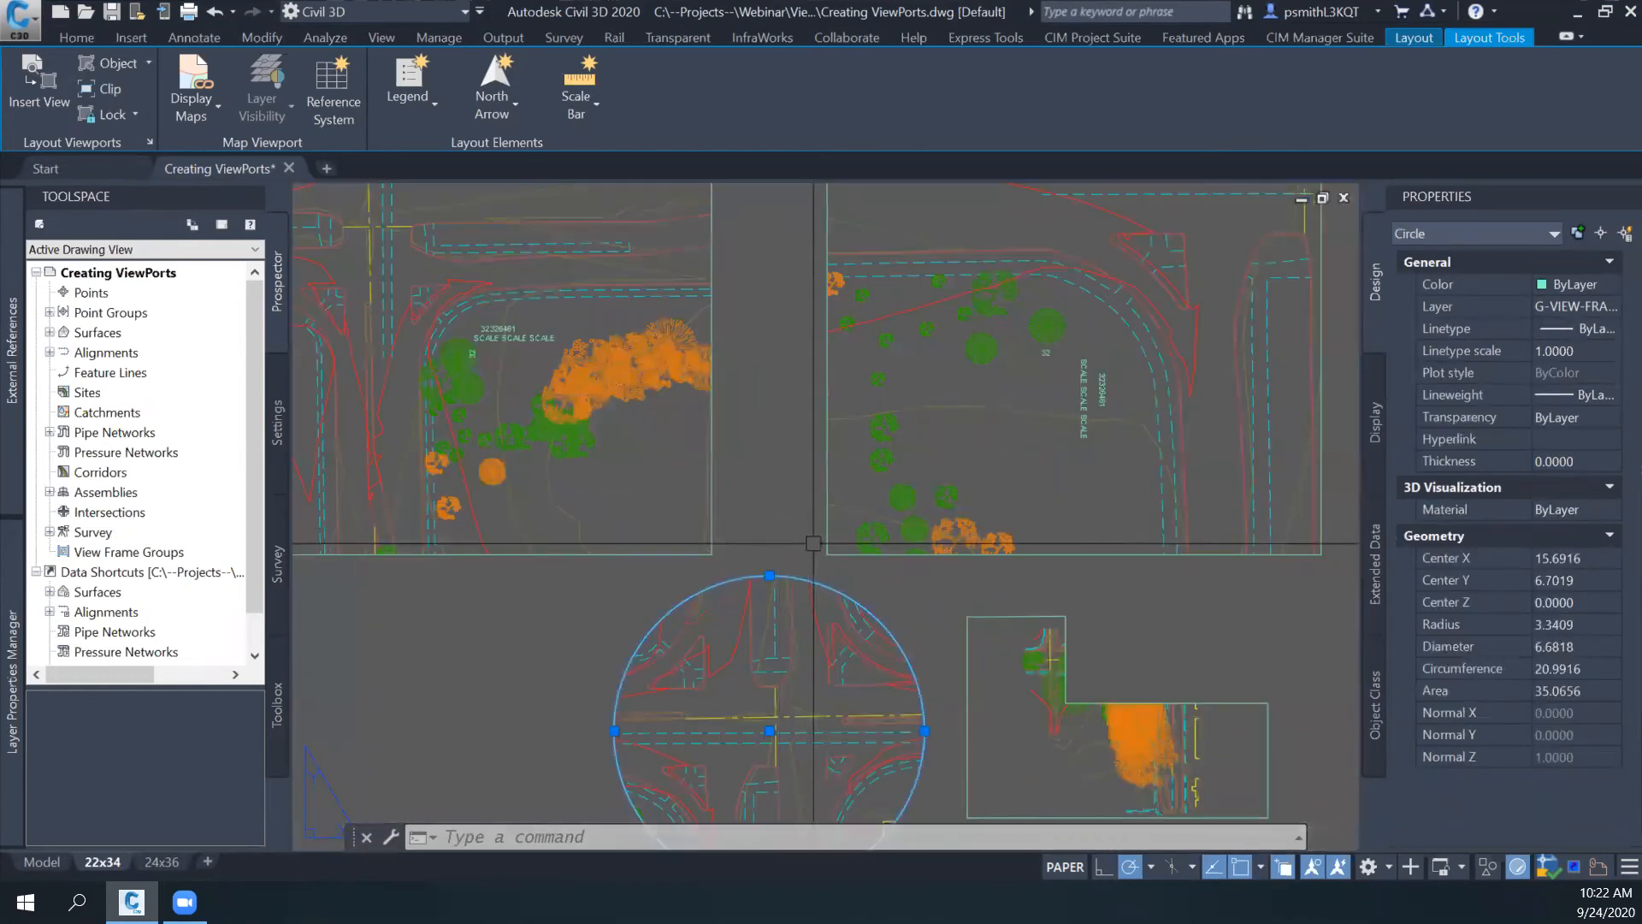
double_click(774, 624)
key("ctrl+r")
key("ctrl+r")
key("ctrl+r")
key("ctrl+r")
key("ctrl+r")
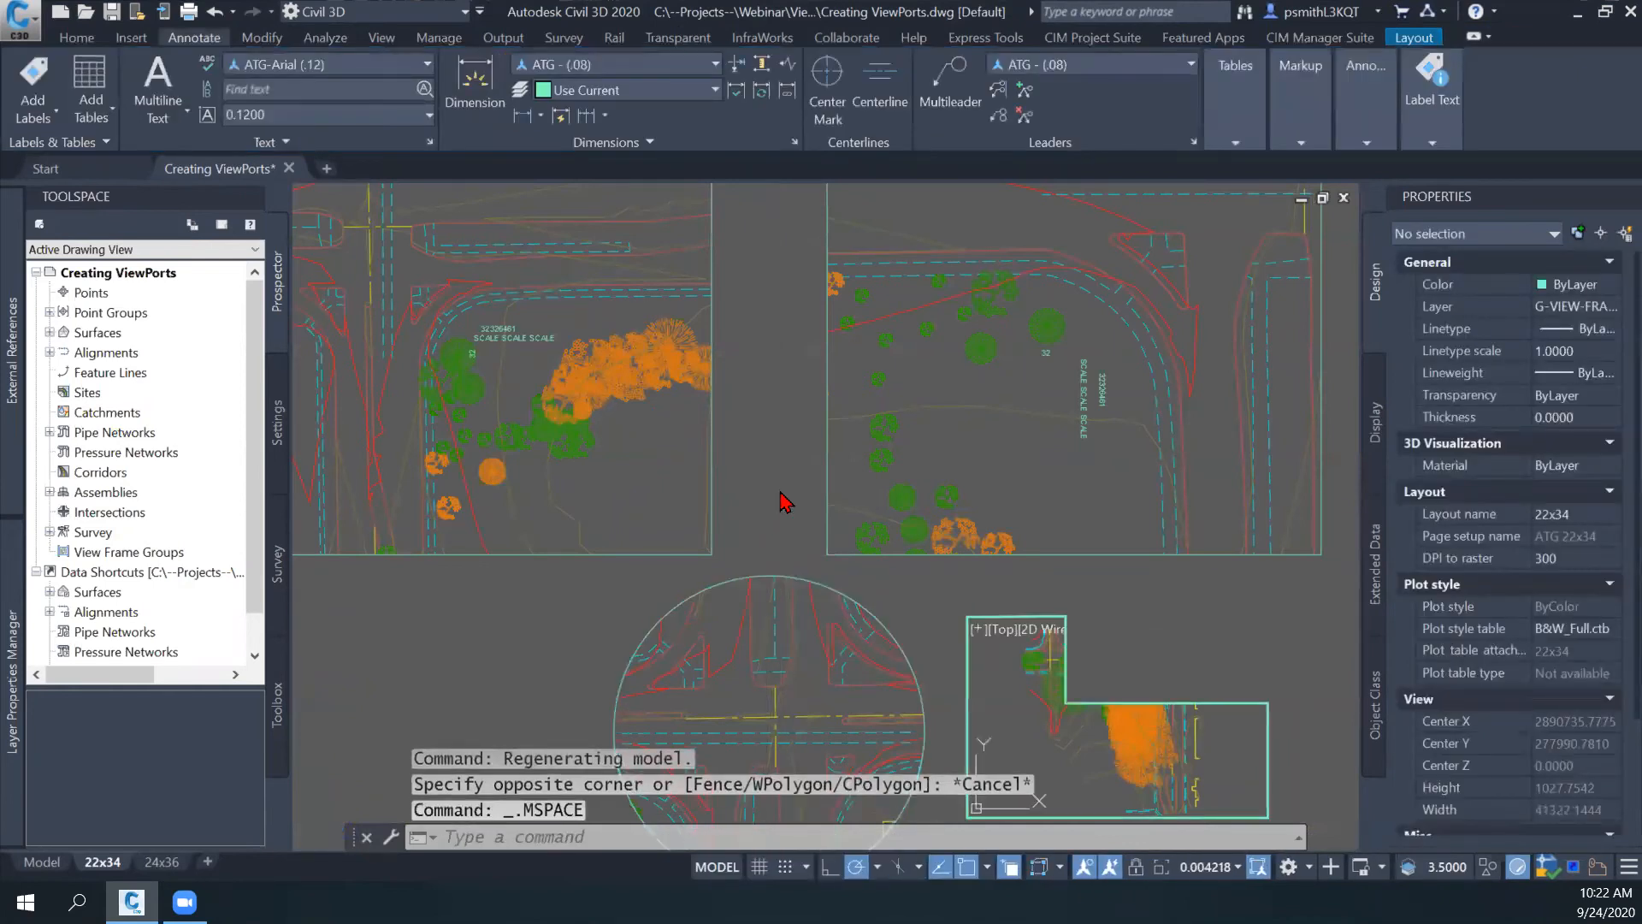
key("ctrl+r")
key("ctrl+r")
key("ctrl+r")
key("ctrl+r")
key("ctrl+r")
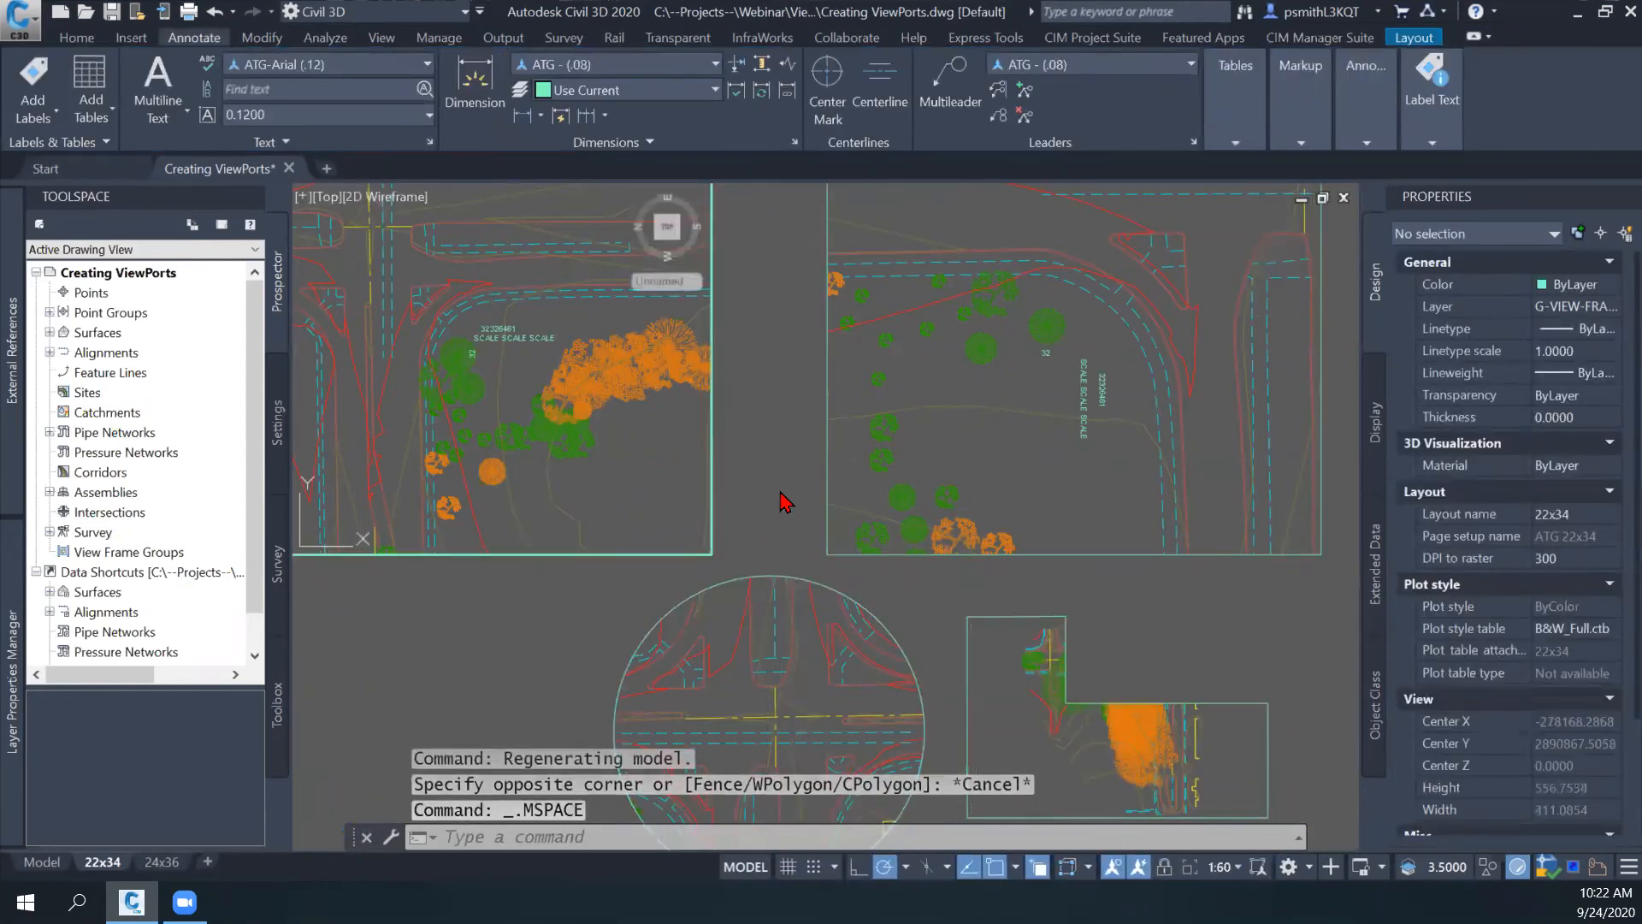
key("ctrl+r")
key("ctrl+r")
key("ctrl+r")
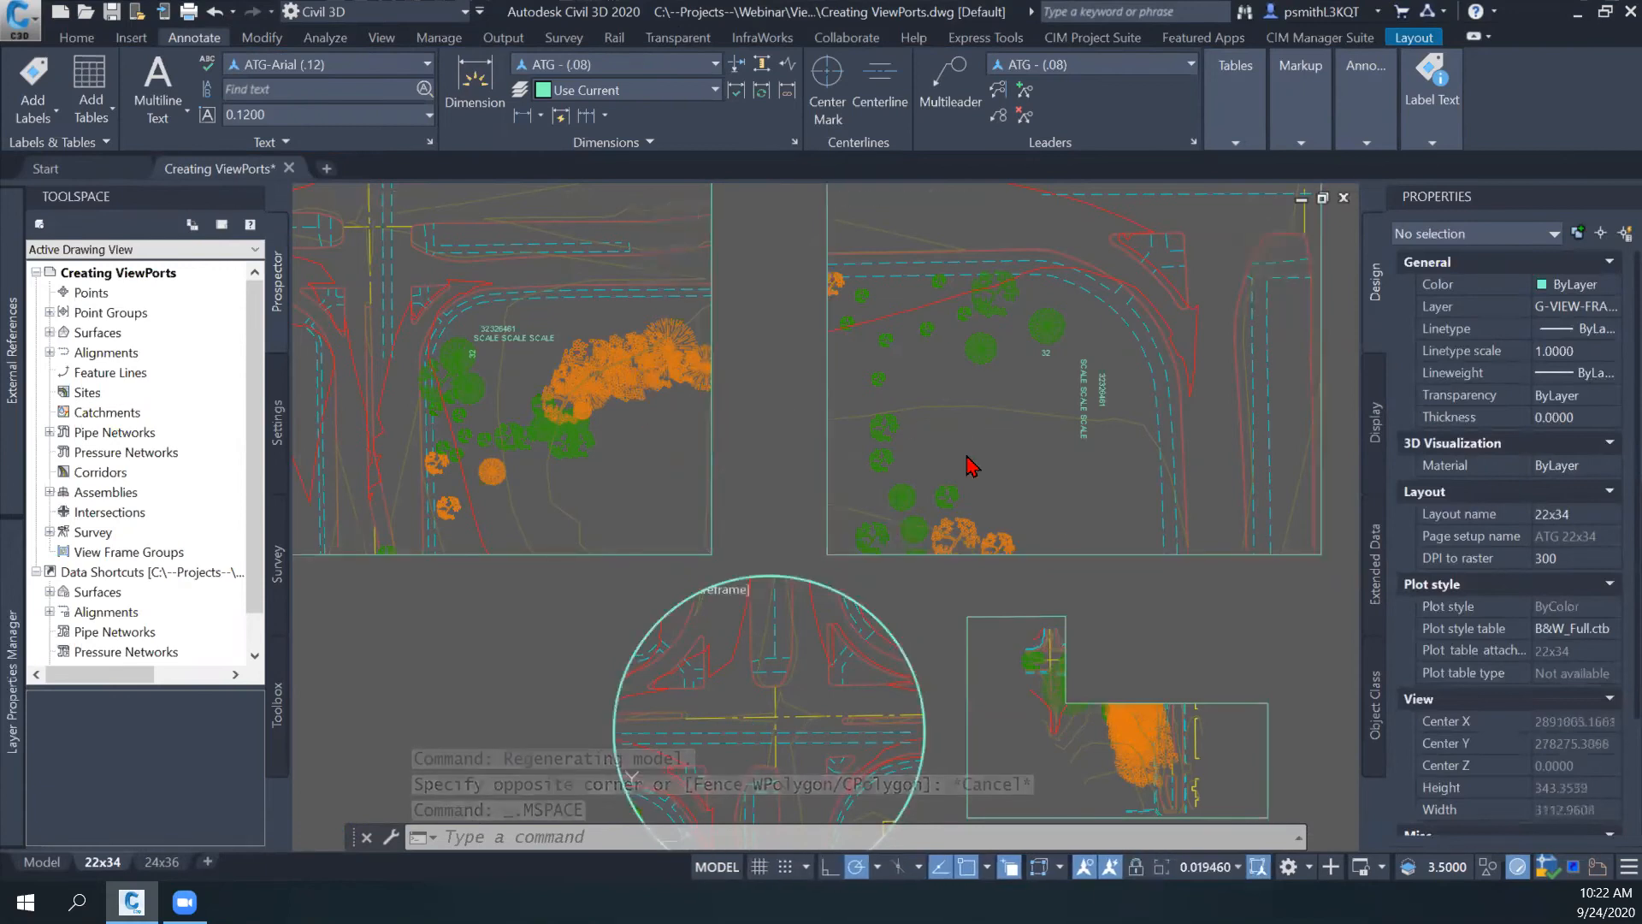
double_click(746, 528)
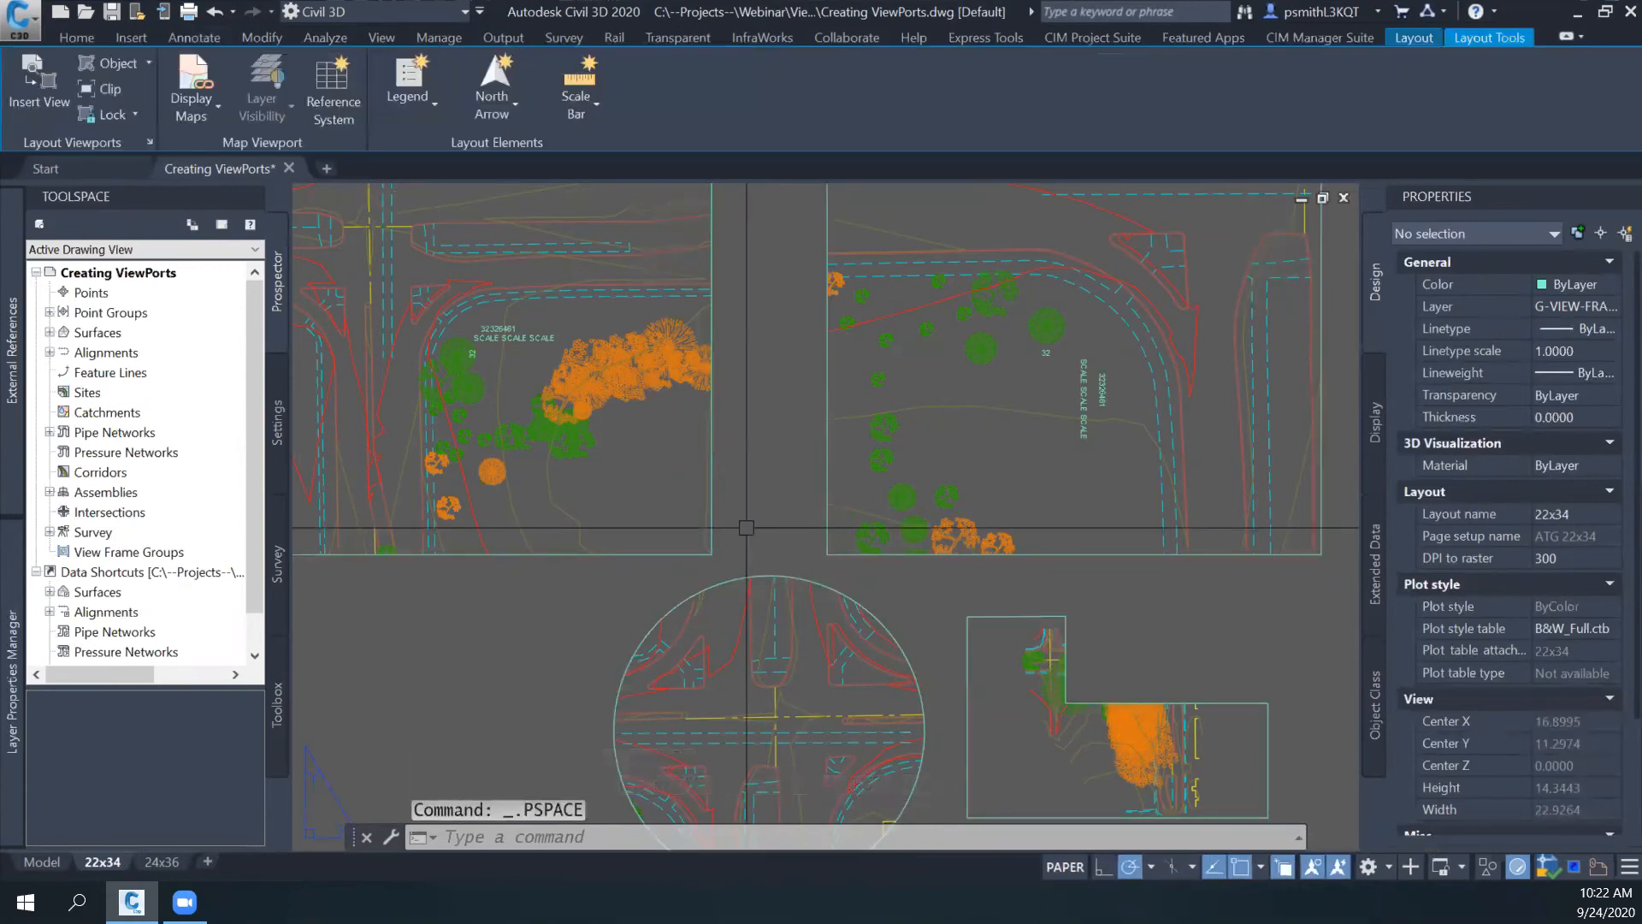
- Maximize the upper-left viewport and examine the model around the intersection and trees
middle_click_drag(623, 459, 850, 567)
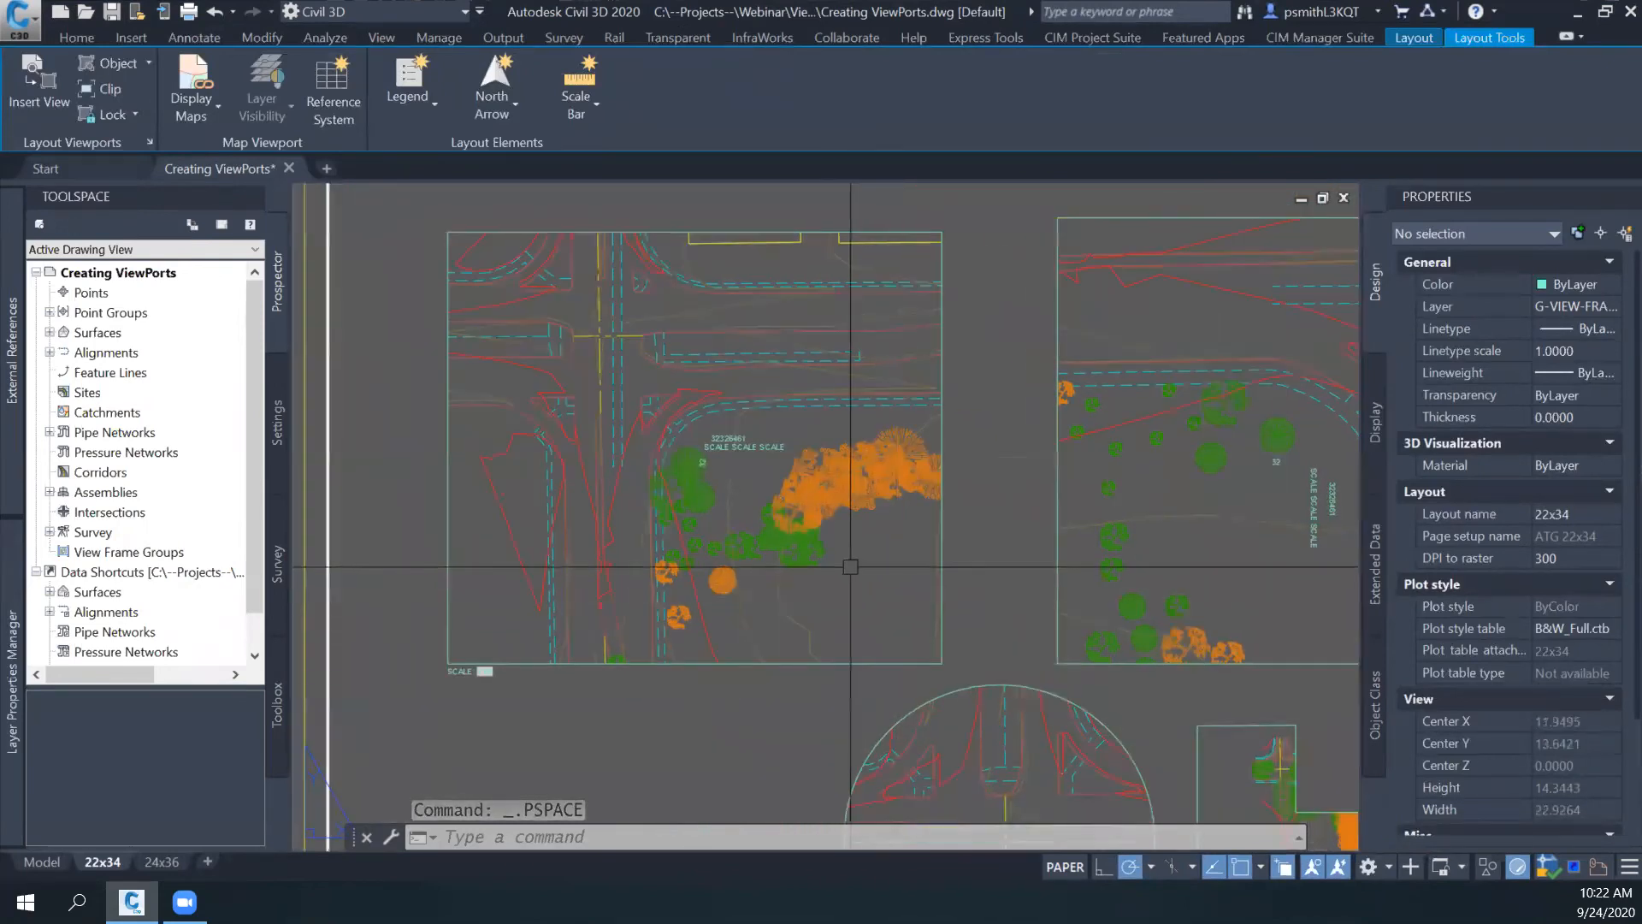
scroll(856, 568, "up", 4)
double_click(1058, 642)
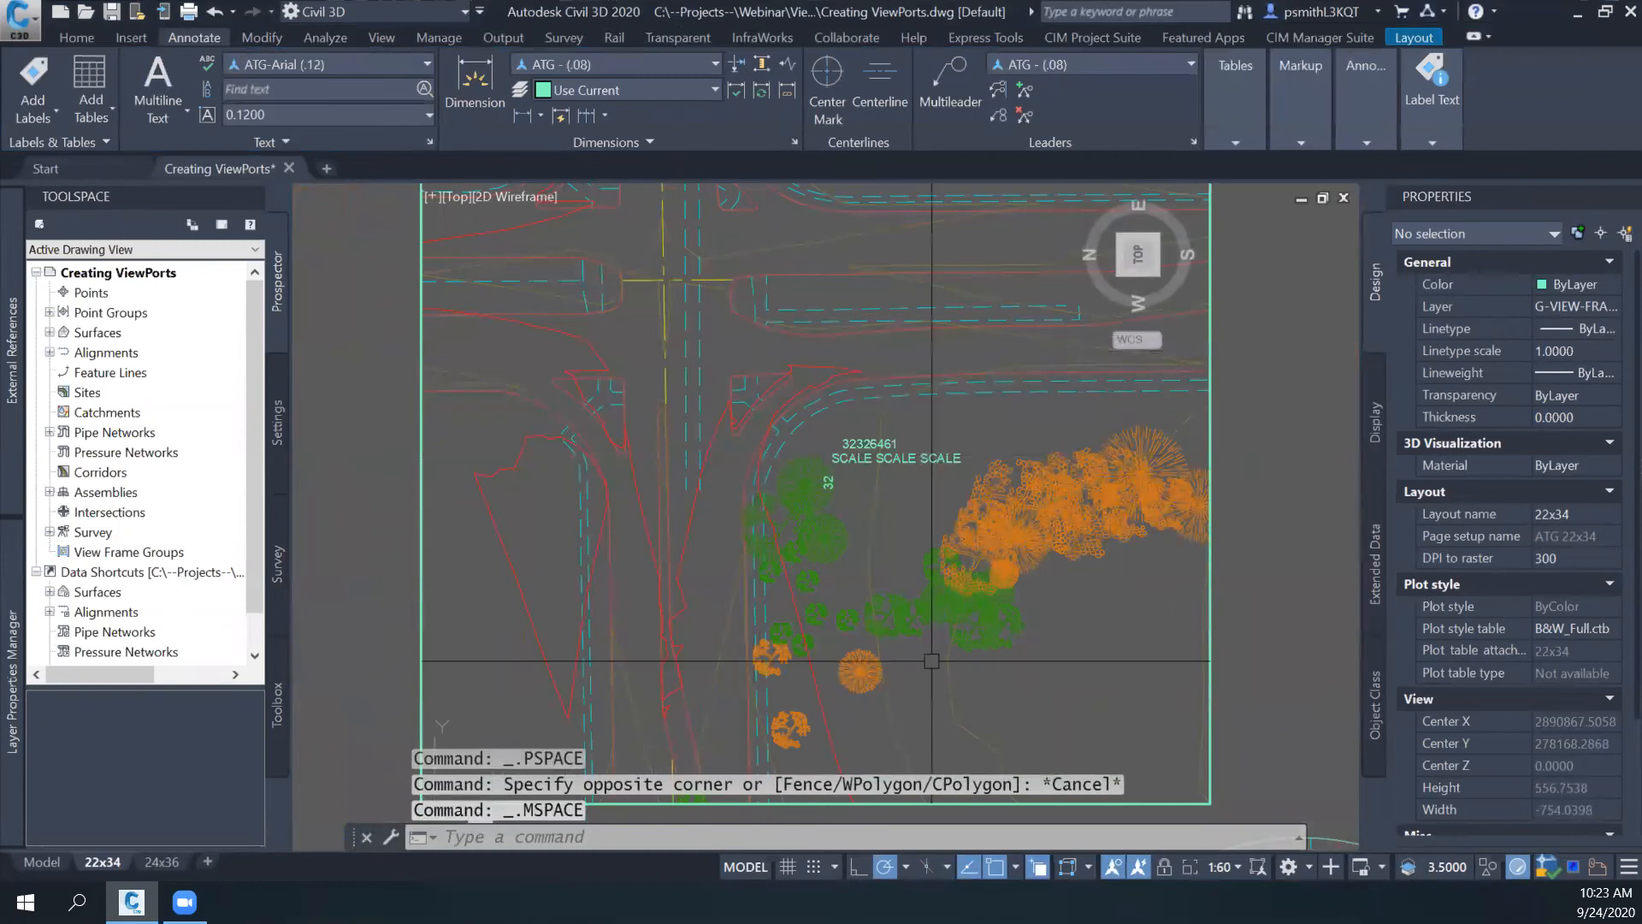
left_click(431, 205)
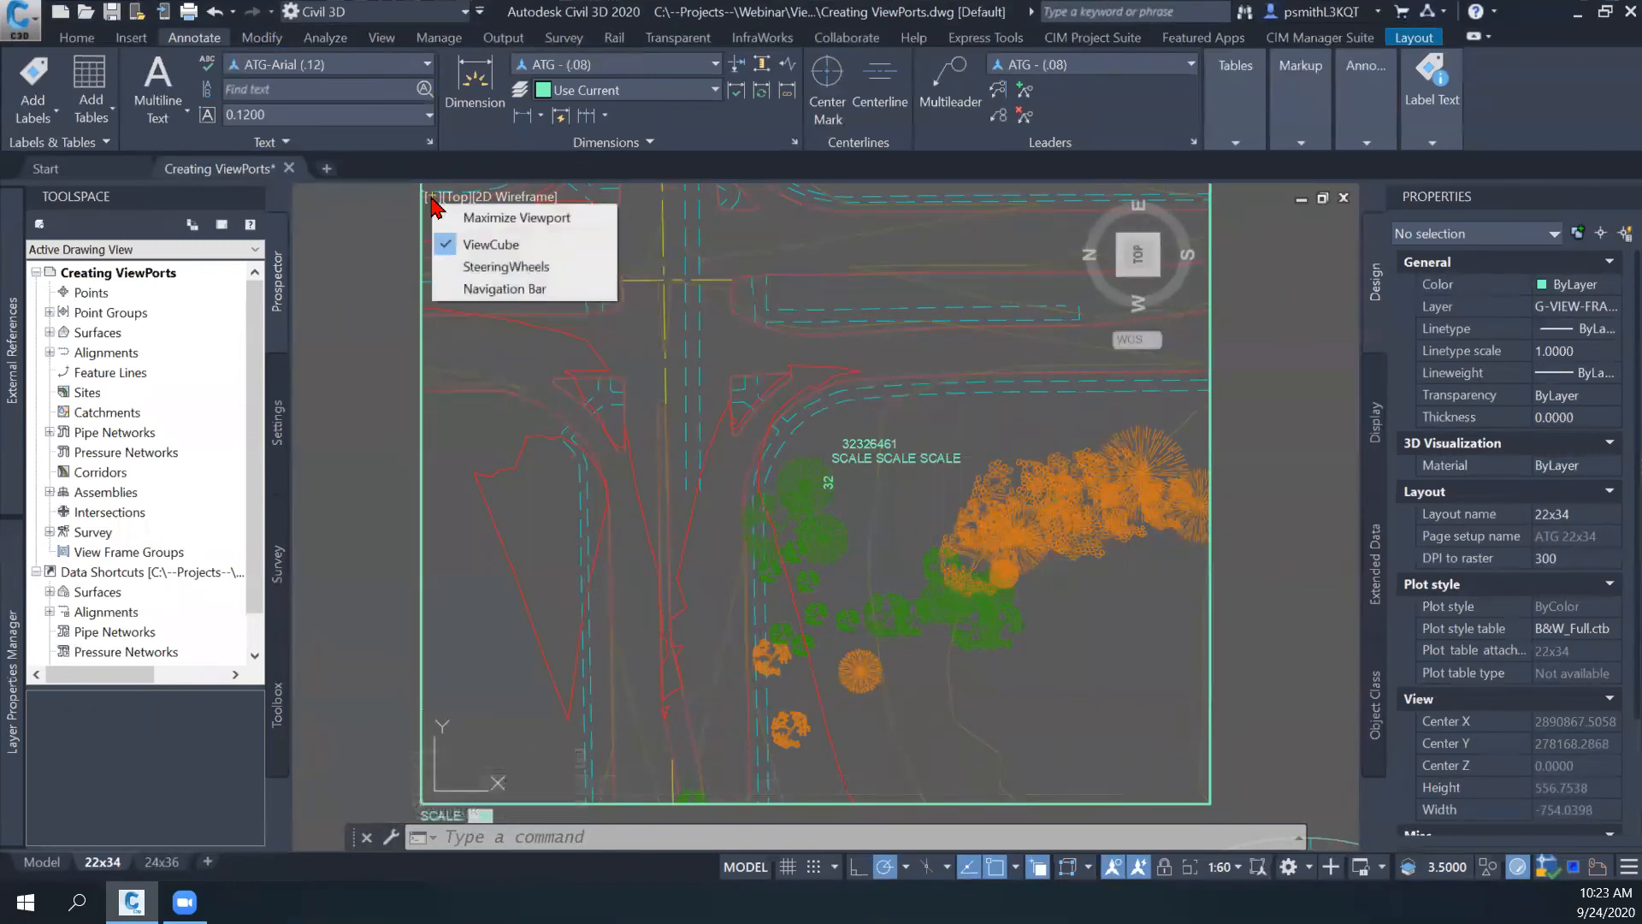
left_click(517, 218)
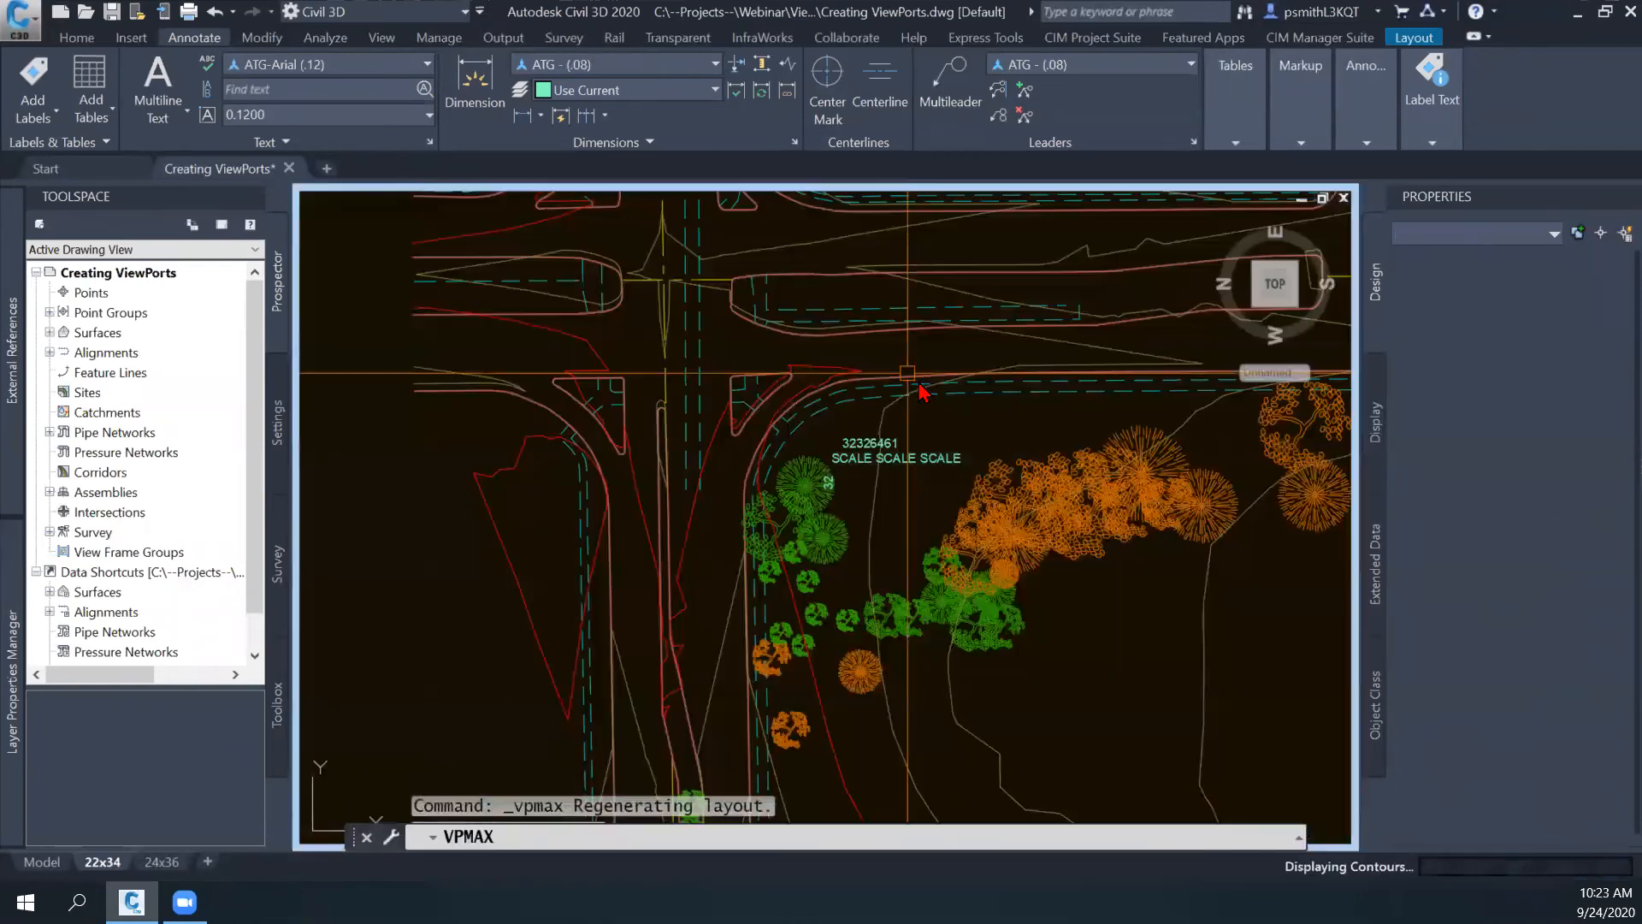
middle_click_drag(883, 535, 763, 421)
scroll(849, 454, "down", 8)
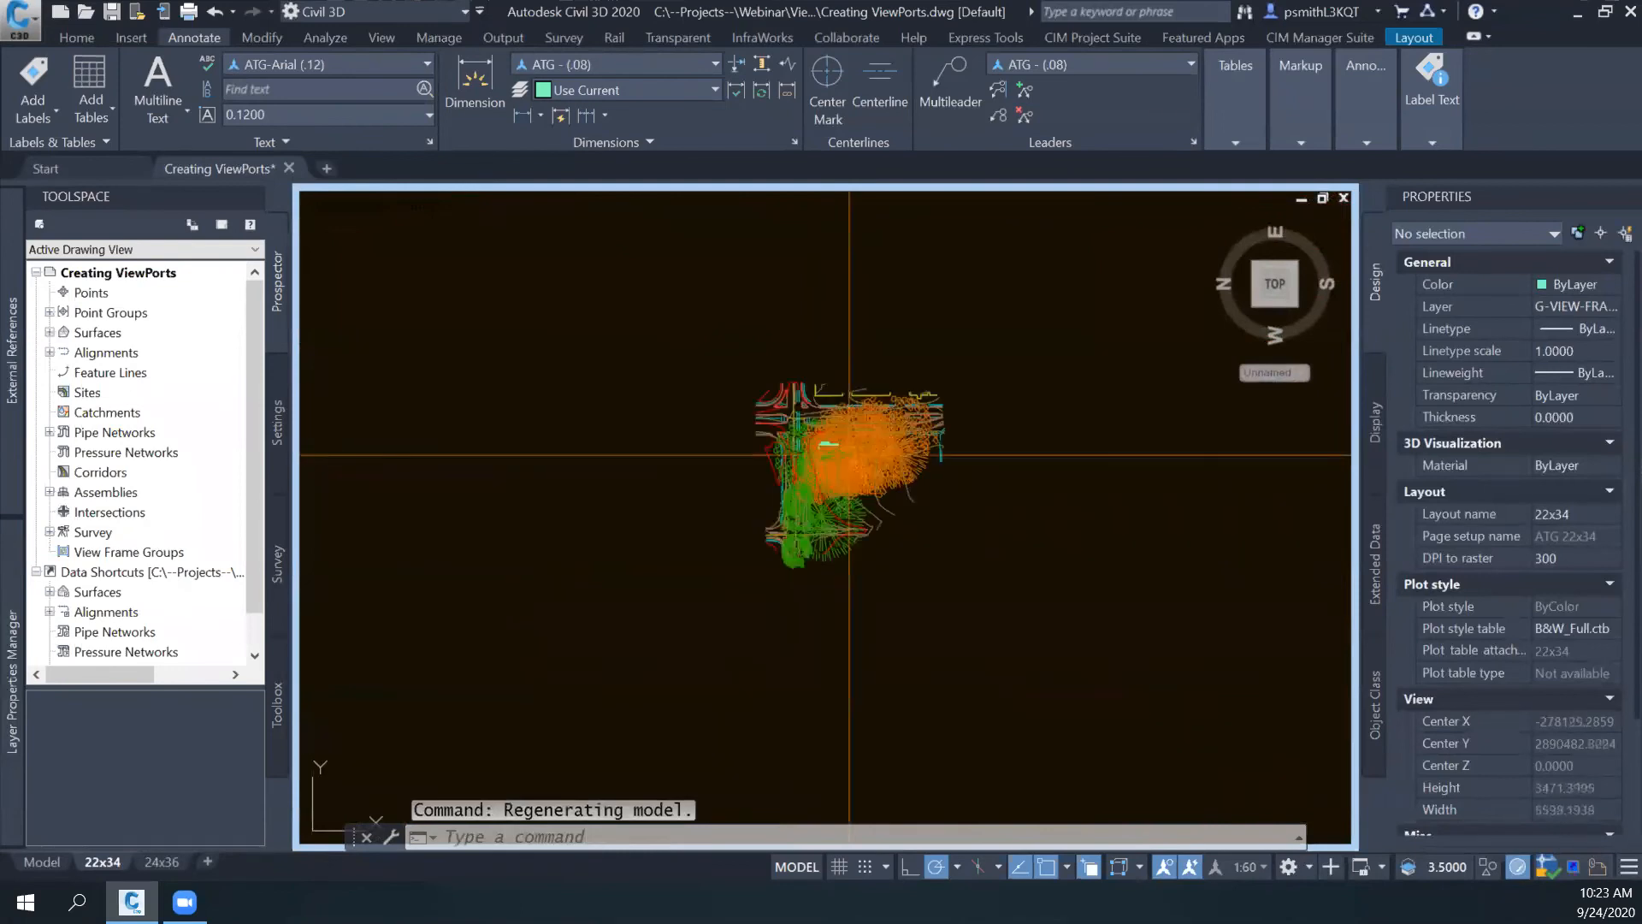
scroll(849, 454, "up", 6)
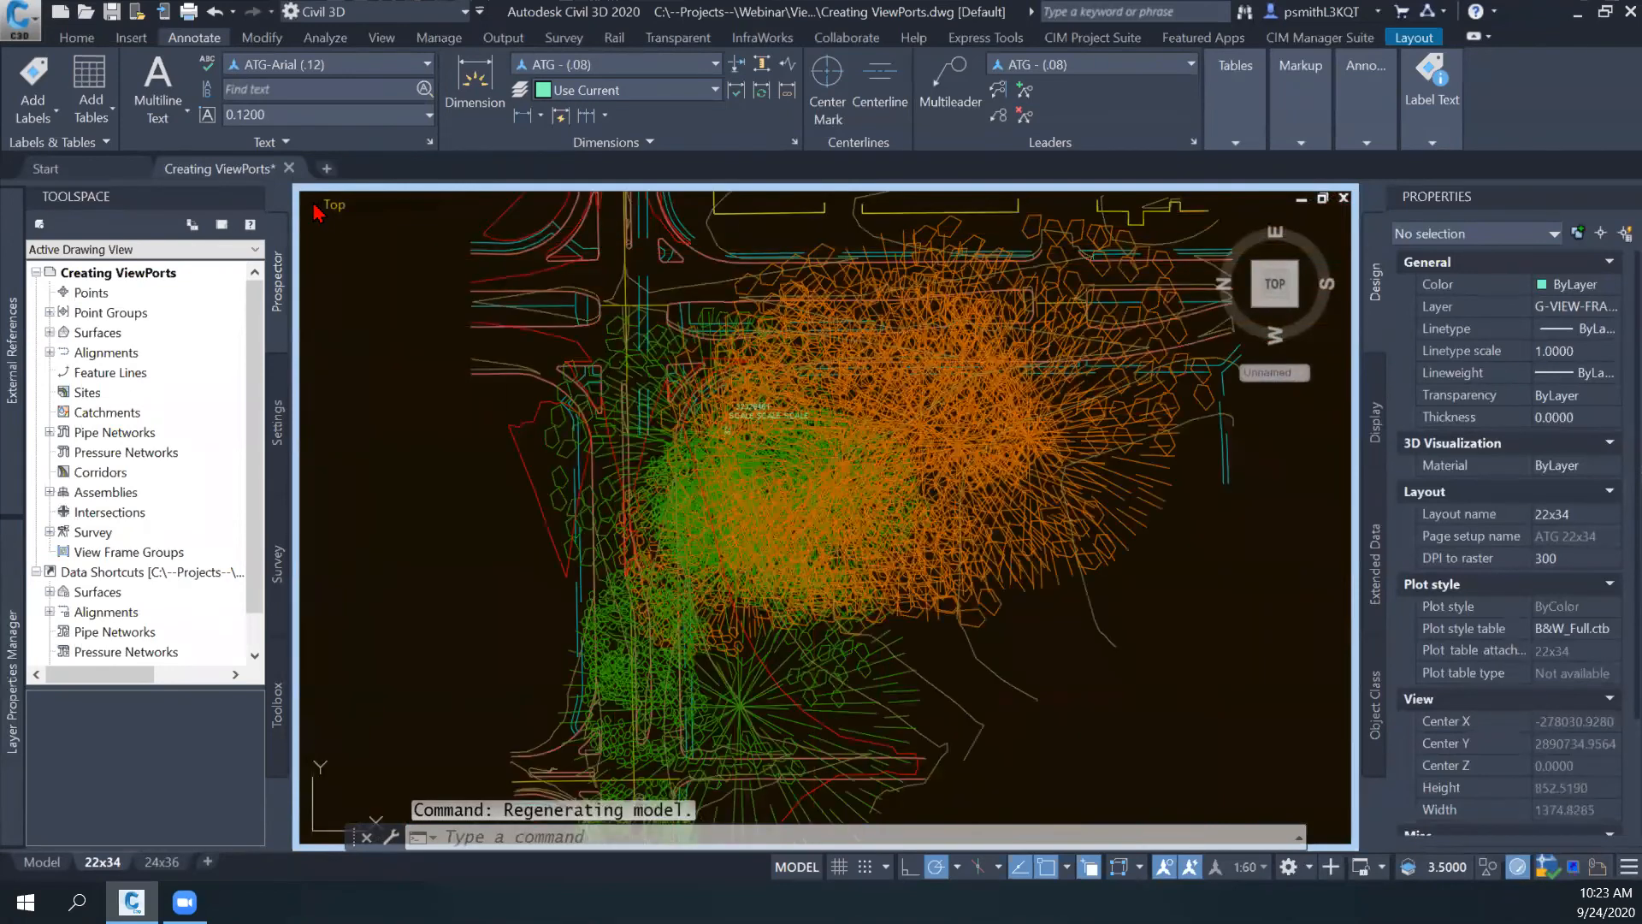
- Minimize the maximized viewport to return to the 22x34 sheet
left_click(311, 207)
left_click(364, 228)
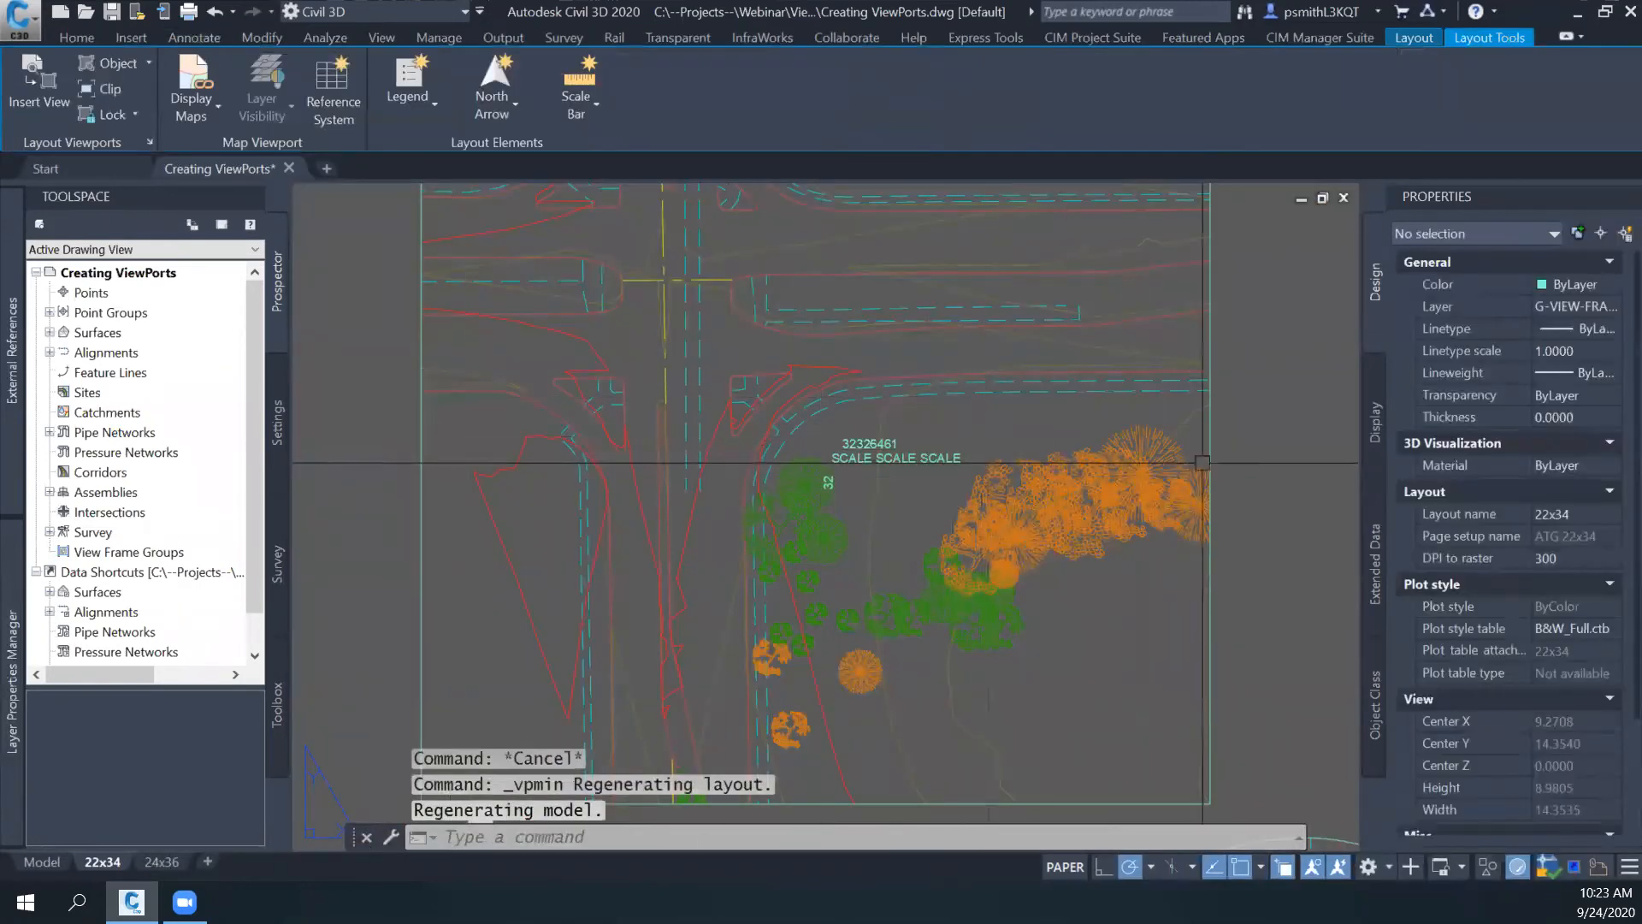
scroll(1016, 428, "down", 2)
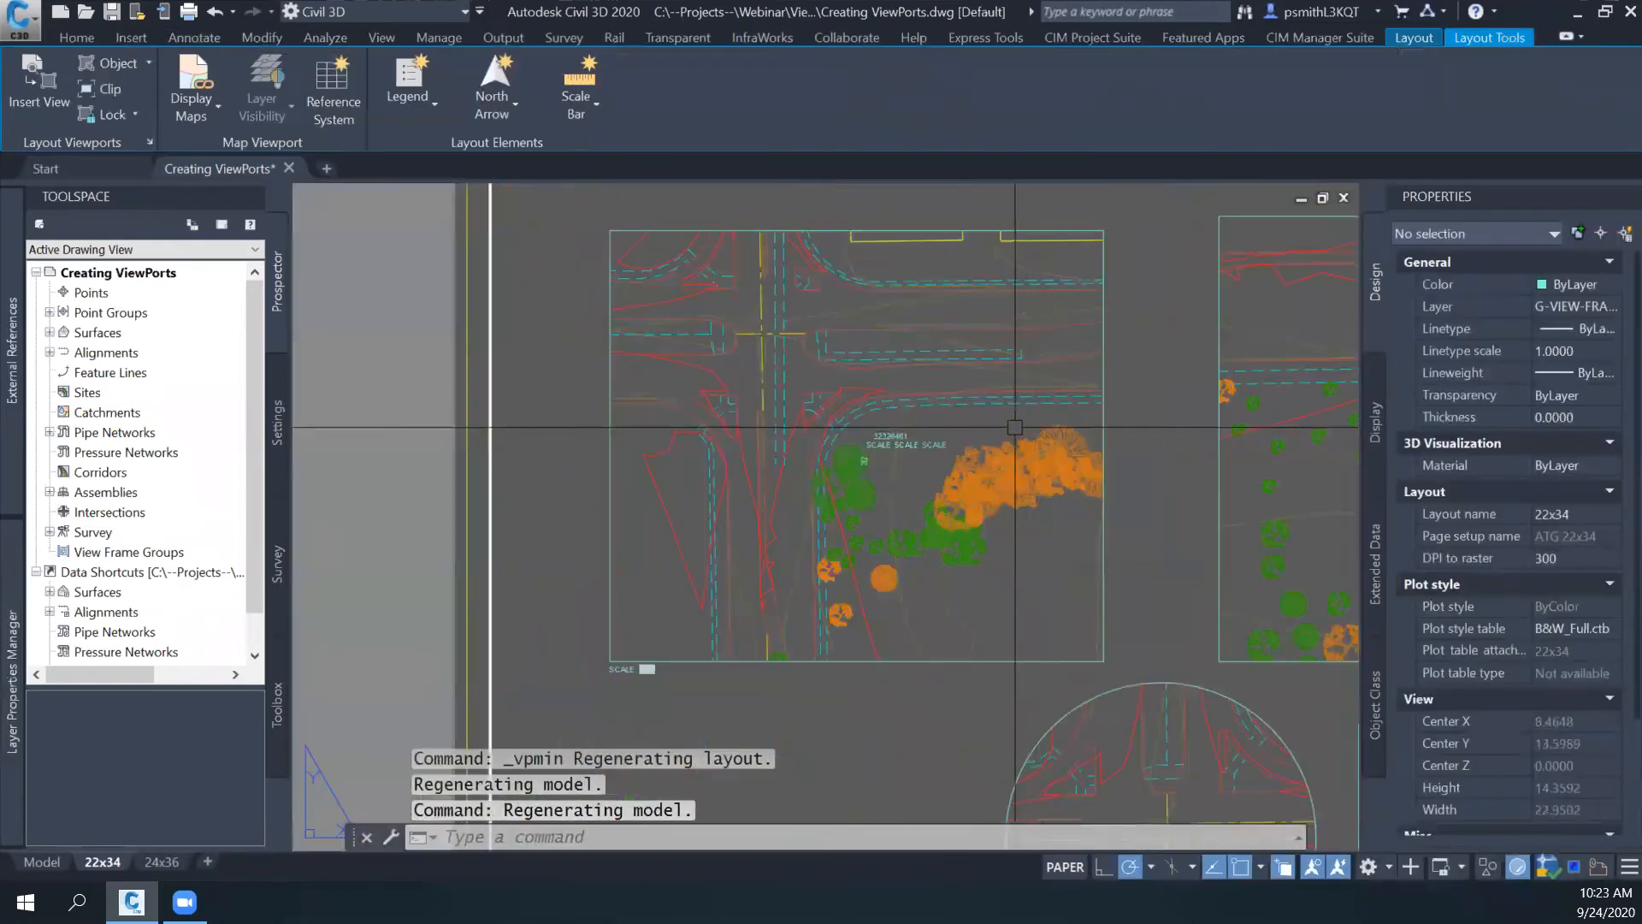
- Activate the upper-left viewport and maximize it from its viewport controls
scroll(1015, 427, "up", 2)
double_click(1015, 427)
left_click(381, 210)
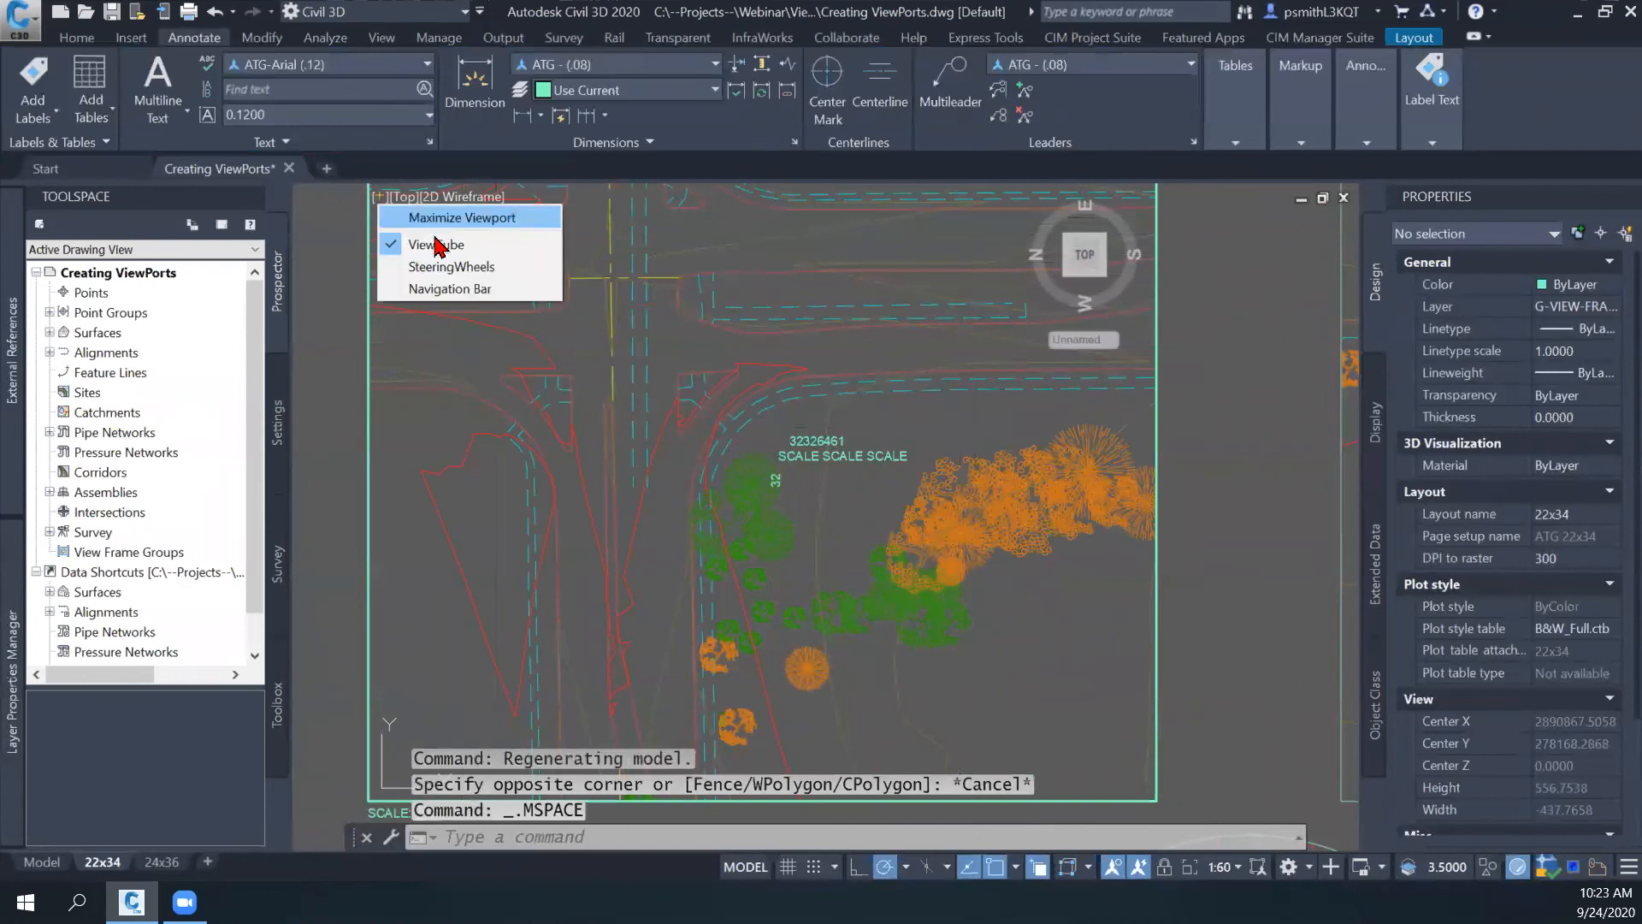
left_click(423, 214)
- Examine the intersection, medians and trees in model space within the maximized viewport
middle_click_drag(1013, 621, 870, 535)
scroll(870, 536, "down", 2)
scroll(917, 535, "up", 4)
middle_click_drag(759, 417, 1121, 631)
scroll(1121, 630, "down", 2)
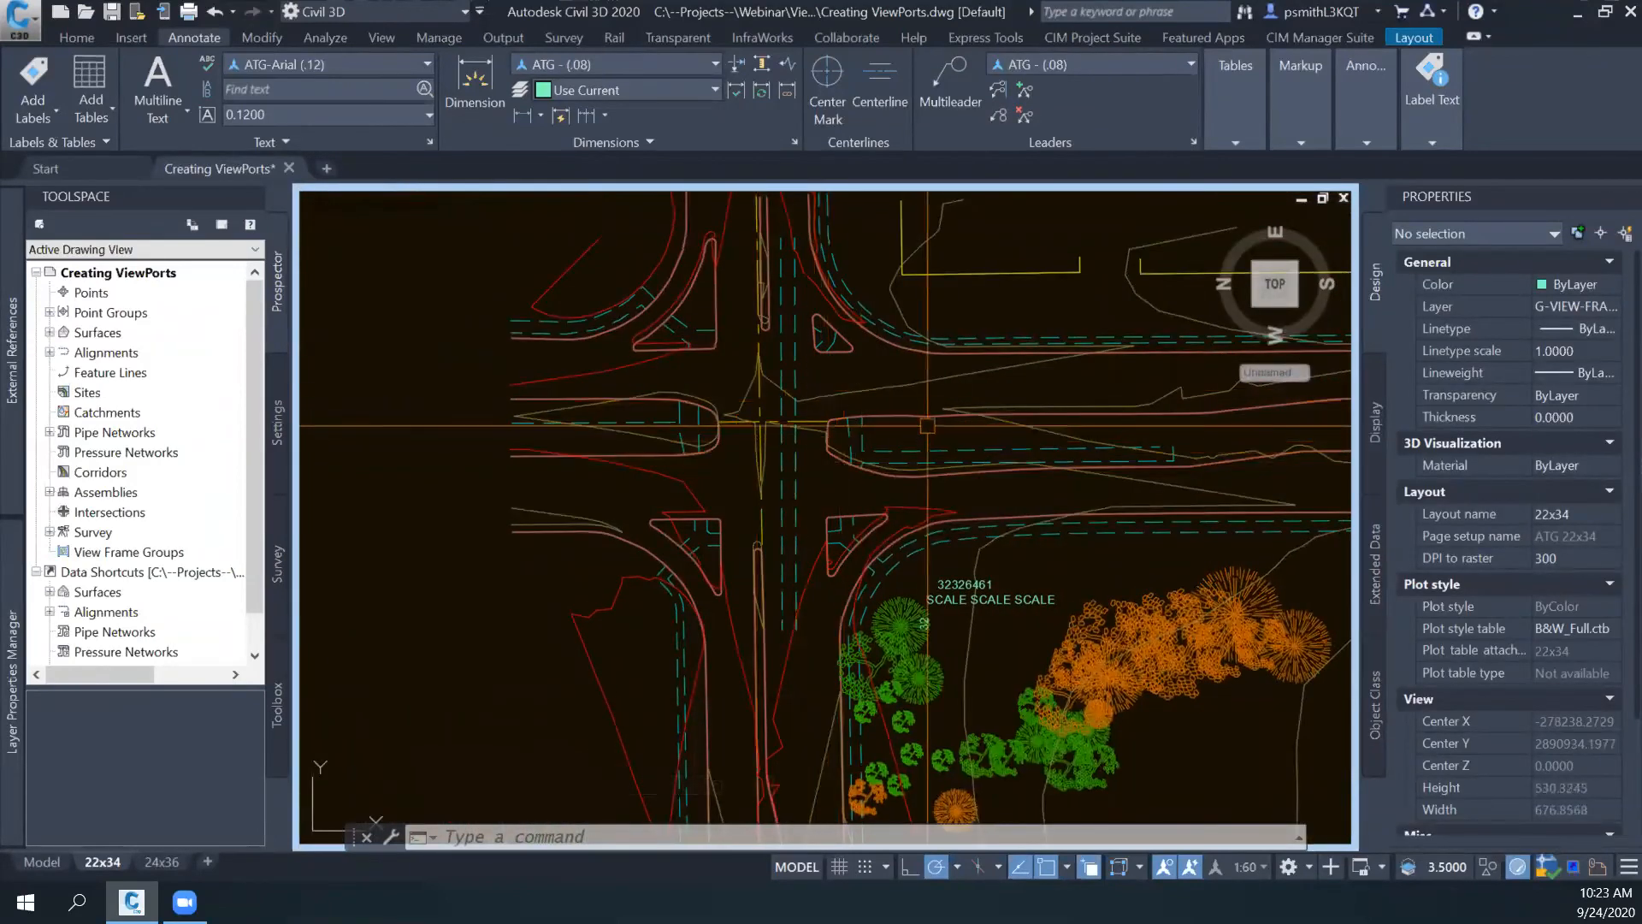
middle_click_drag(927, 425, 789, 437)
middle_click_drag(977, 434, 873, 428)
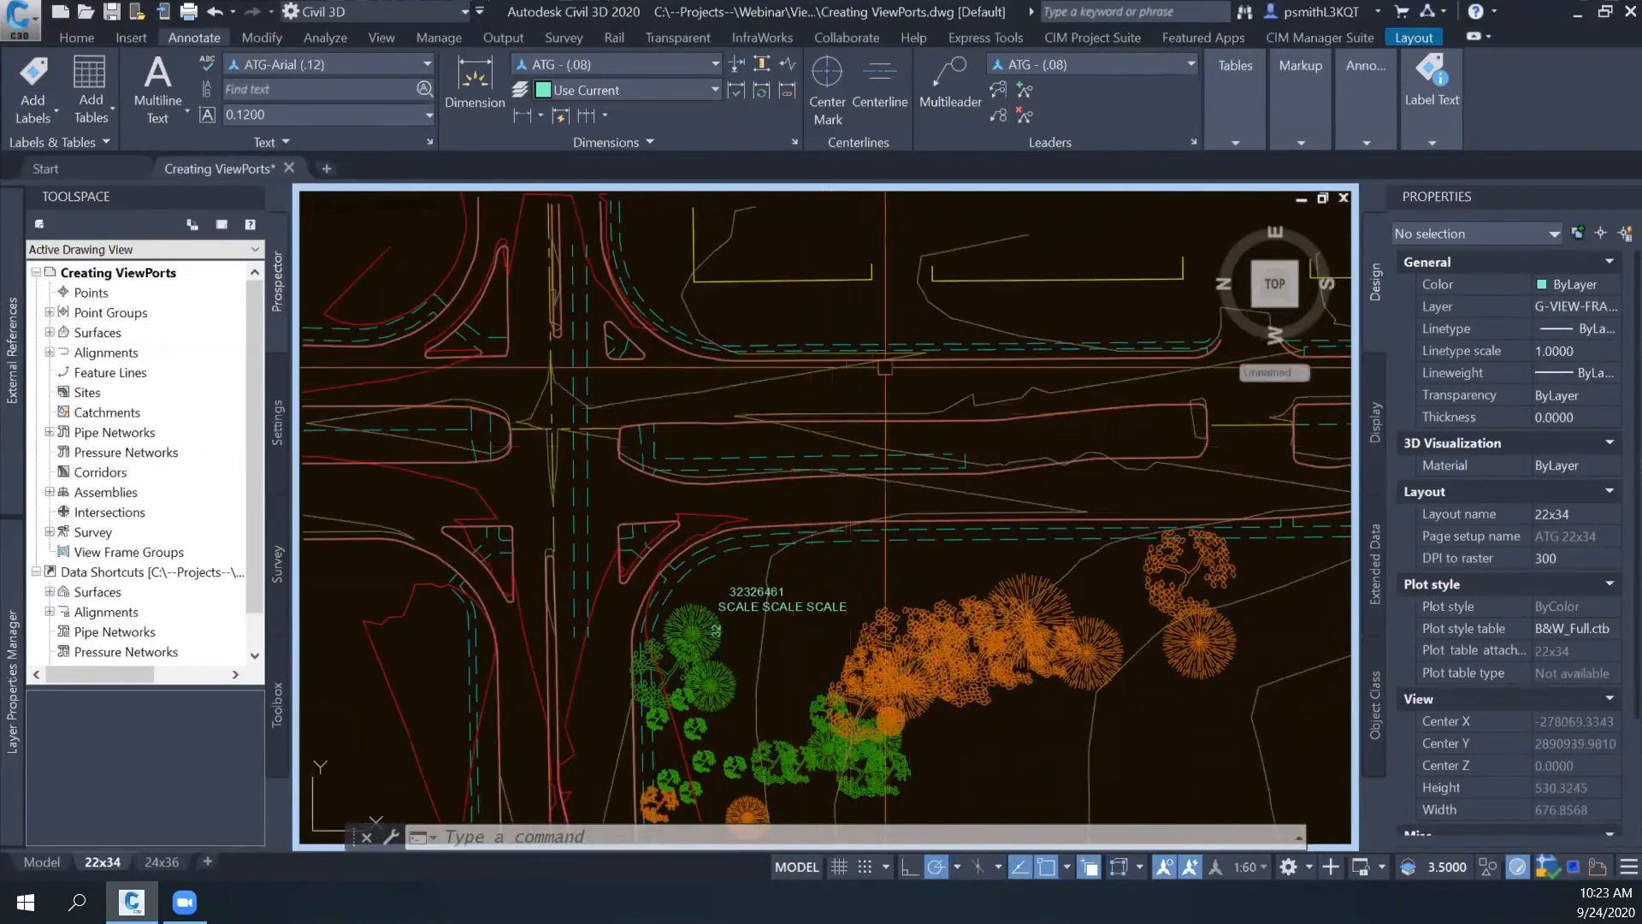
middle_click_drag(807, 358, 782, 374)
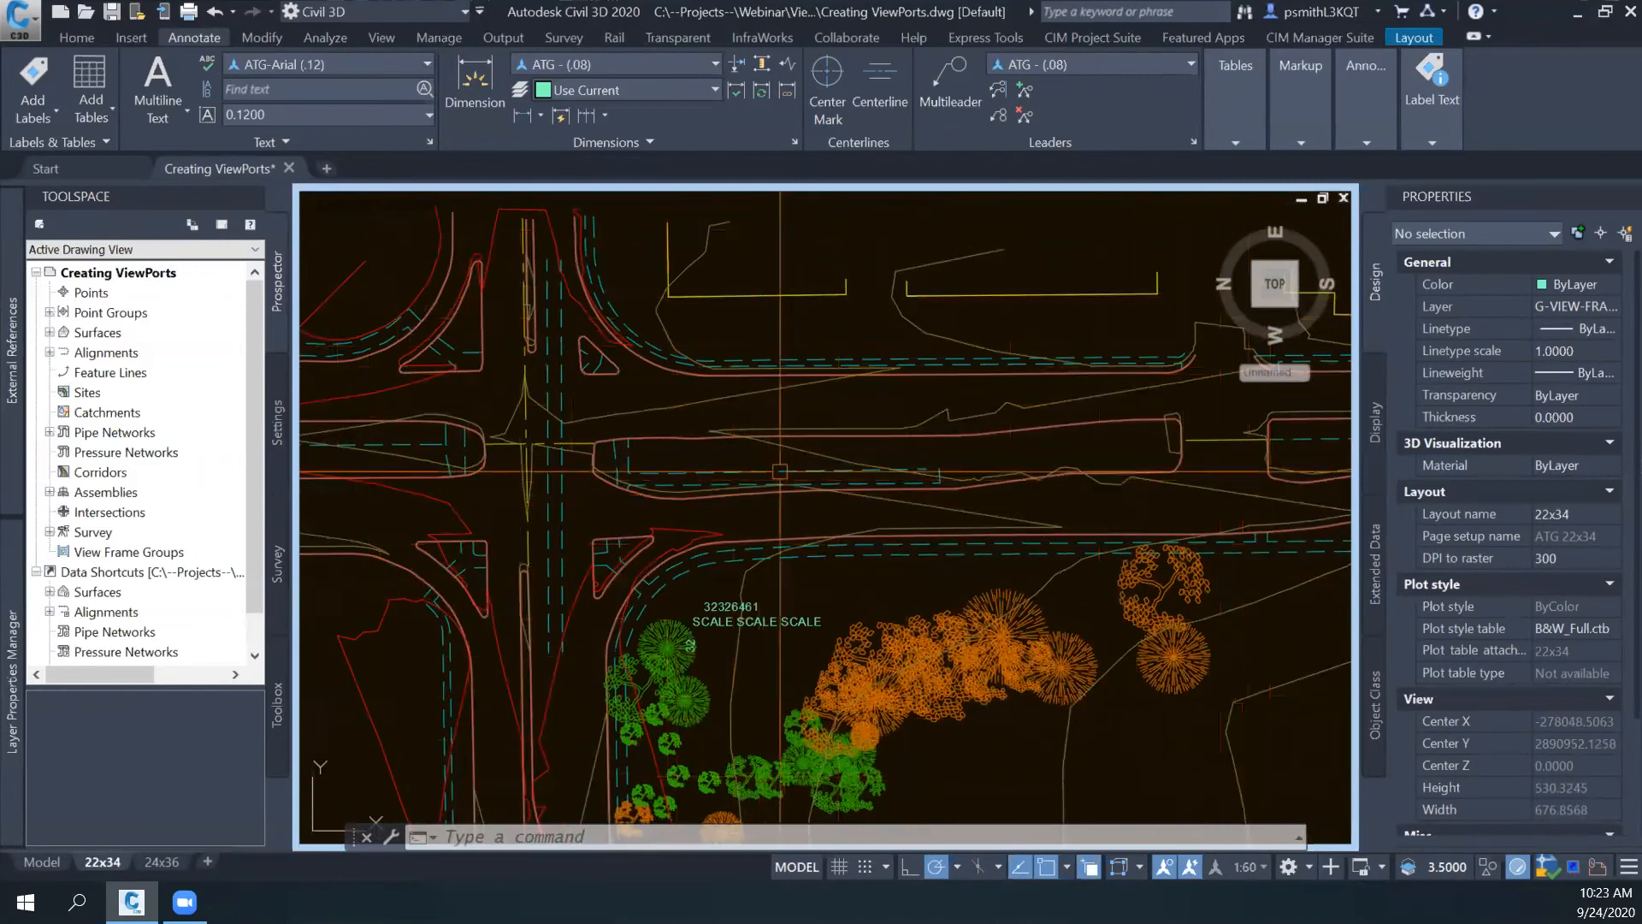
scroll(779, 471, "up", 5)
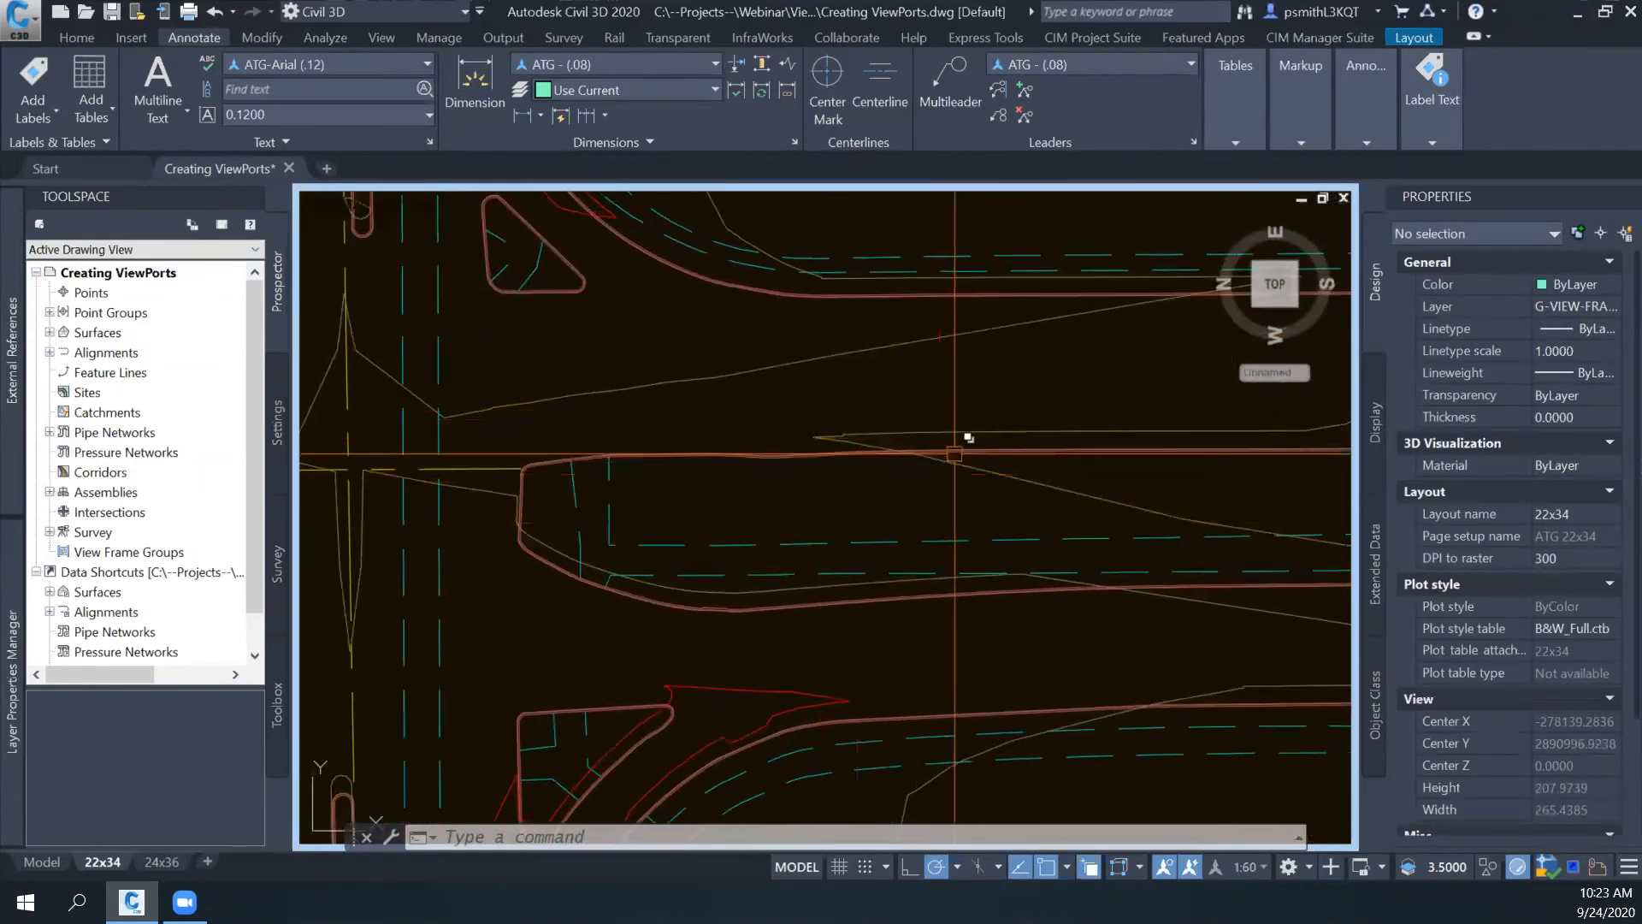
scroll(792, 401, "down", 3)
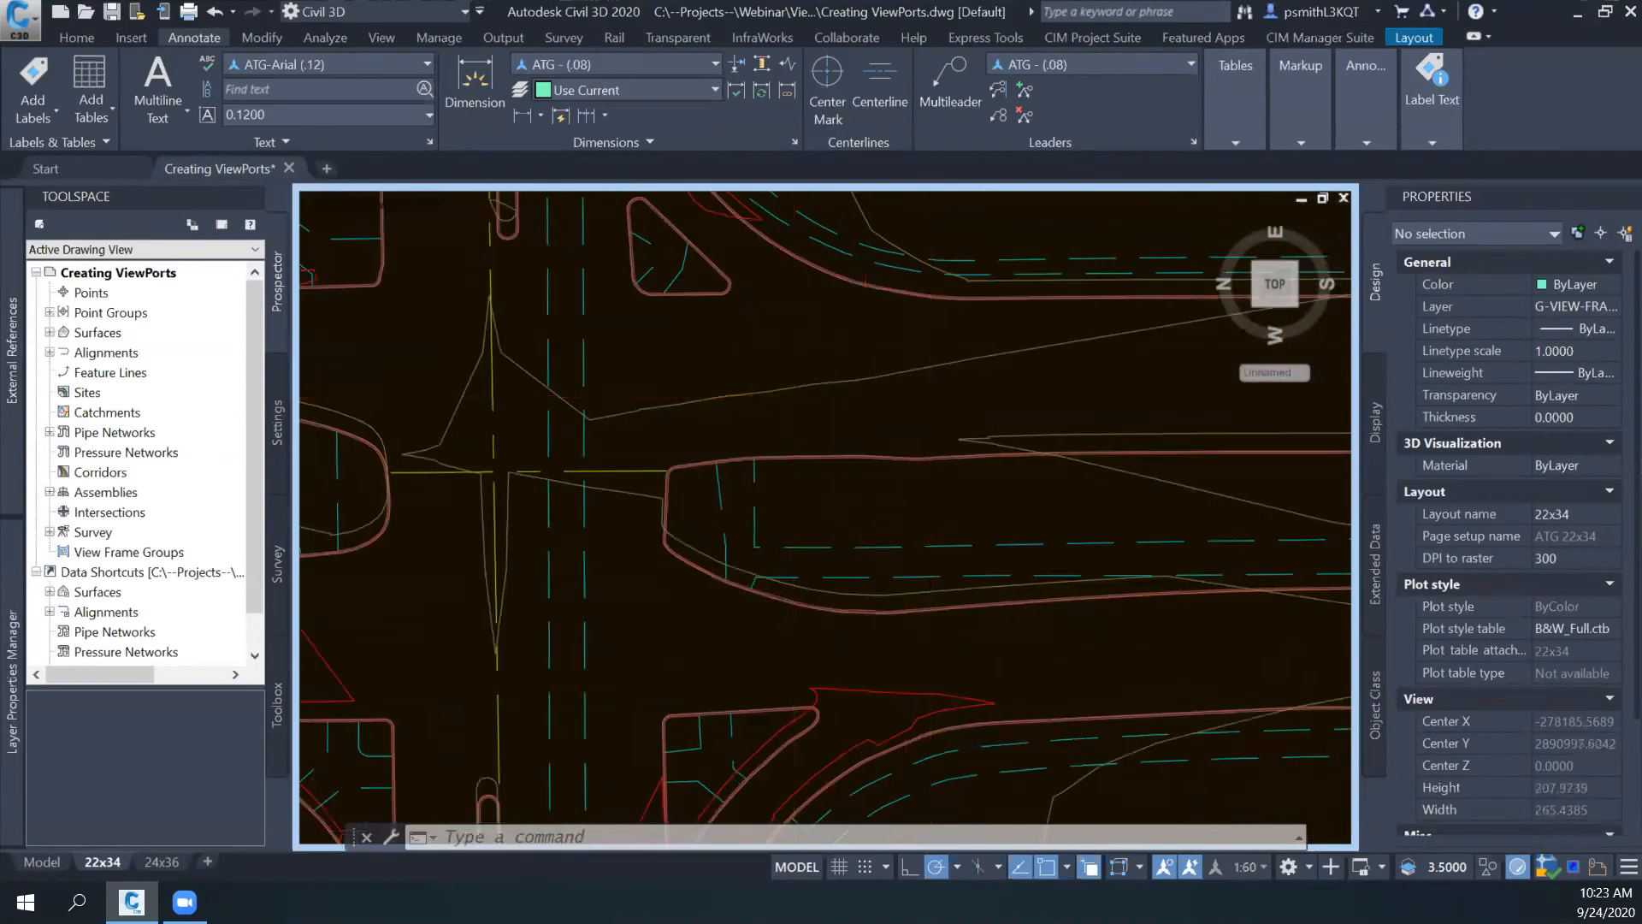
scroll(803, 416, "down", 2)
mouse_move(803, 428)
middle_mouse_down()
mouse_move(824, 465)
mouse_move(789, 491)
middle_mouse_up()
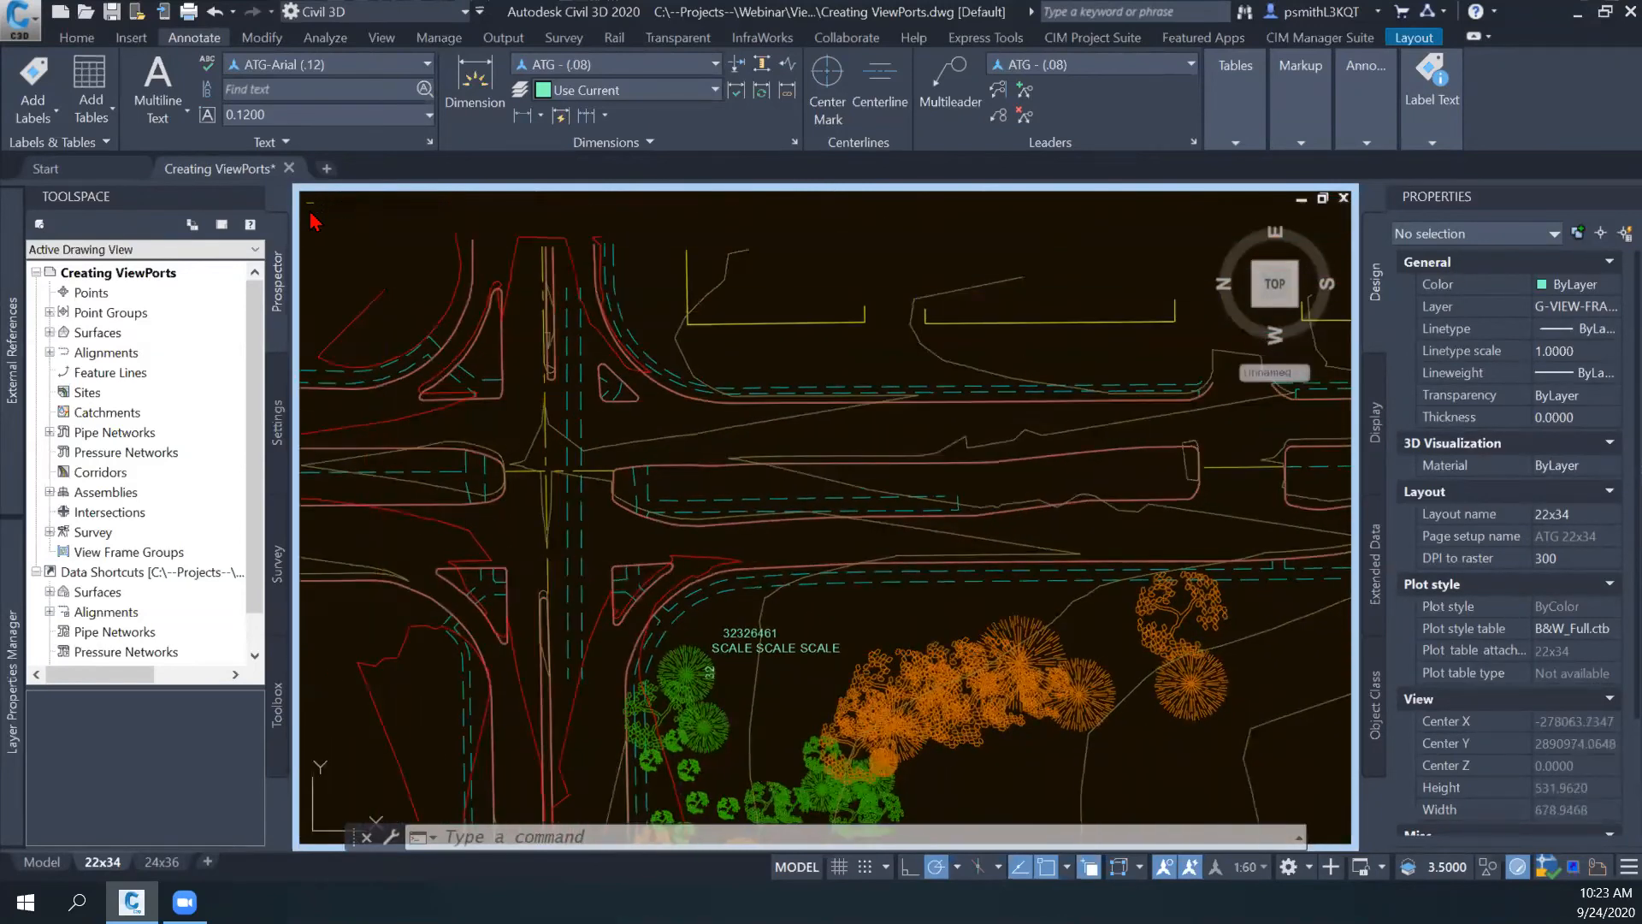
- Restore the 22x34 layout from the maximized viewport and return to paper space with the sheet's viewports in view
left_click(312, 210)
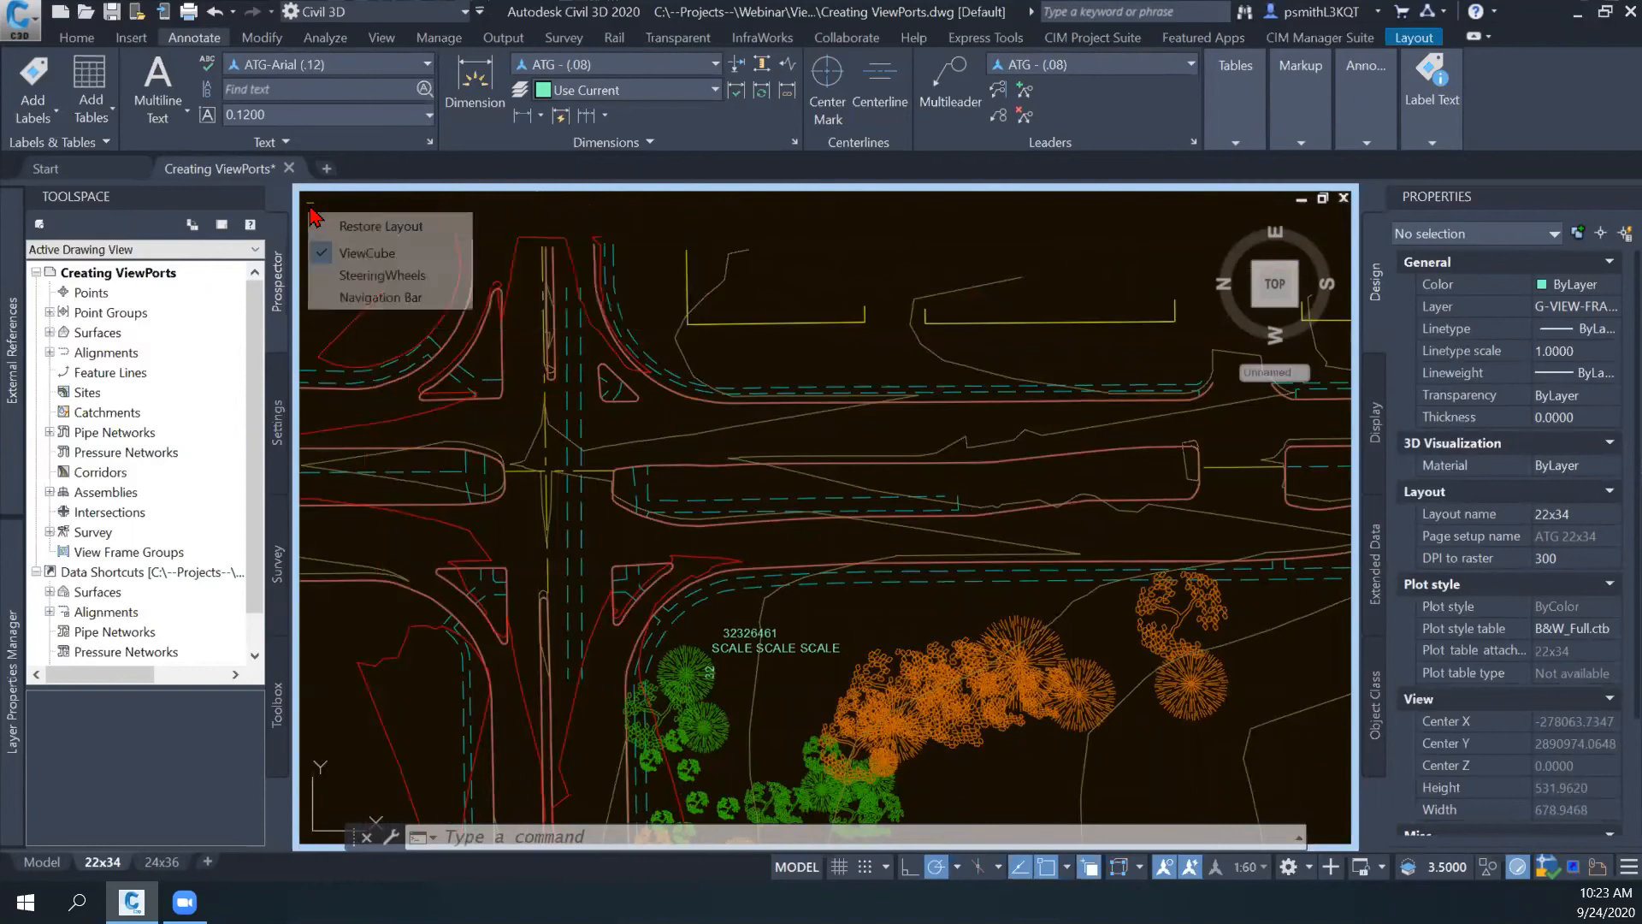
left_click(349, 228)
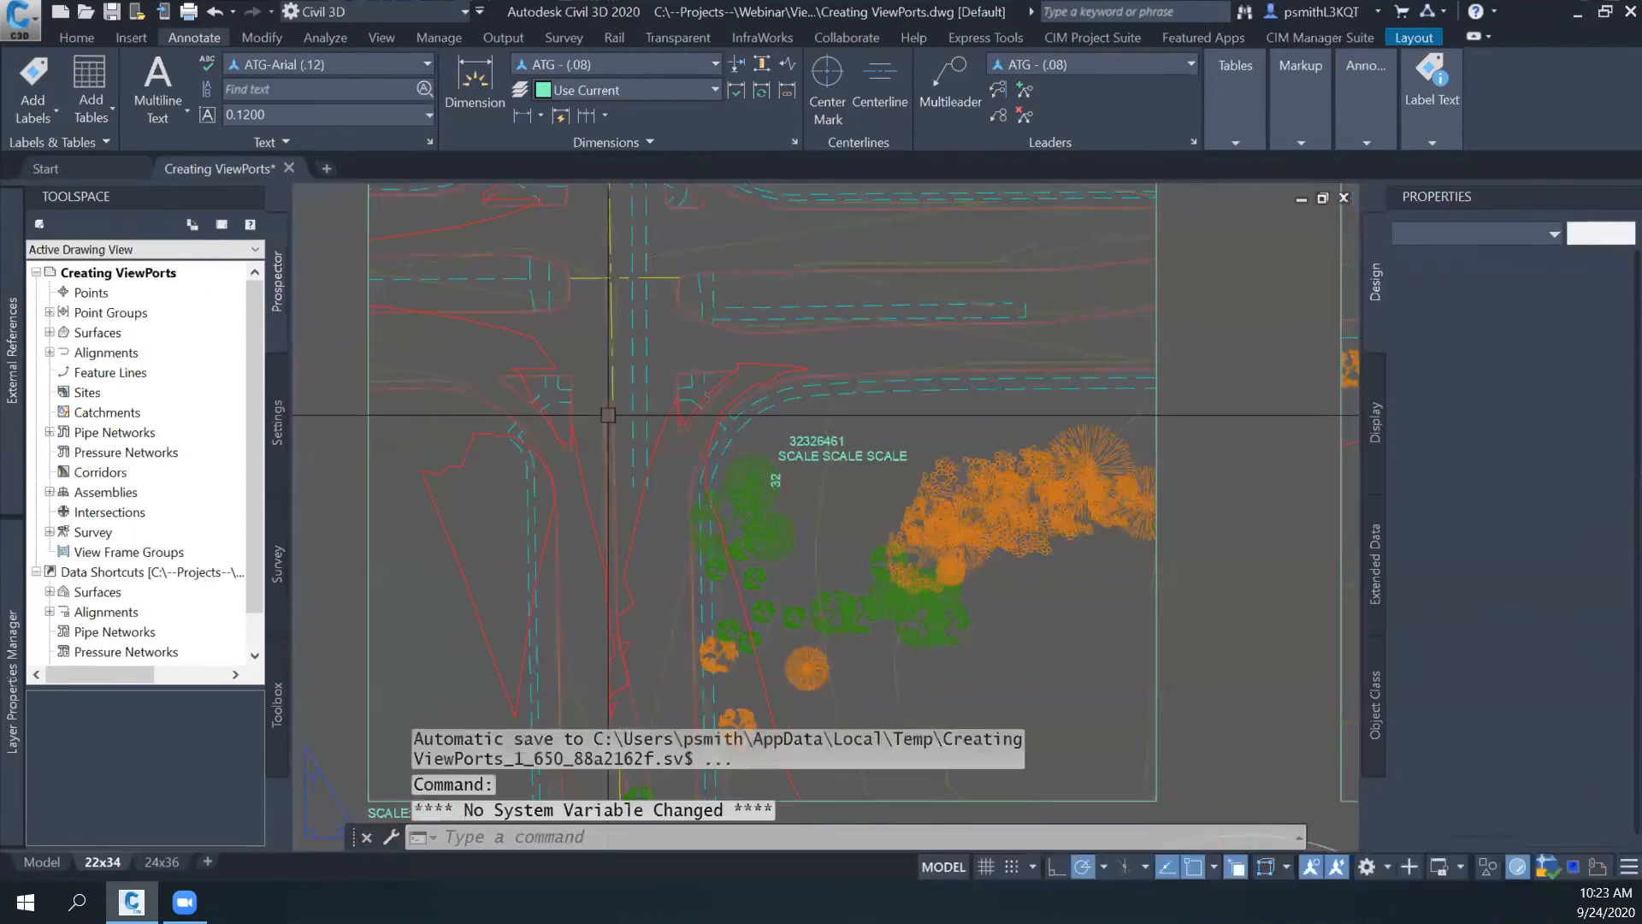
middle_click_drag(632, 433, 684, 329)
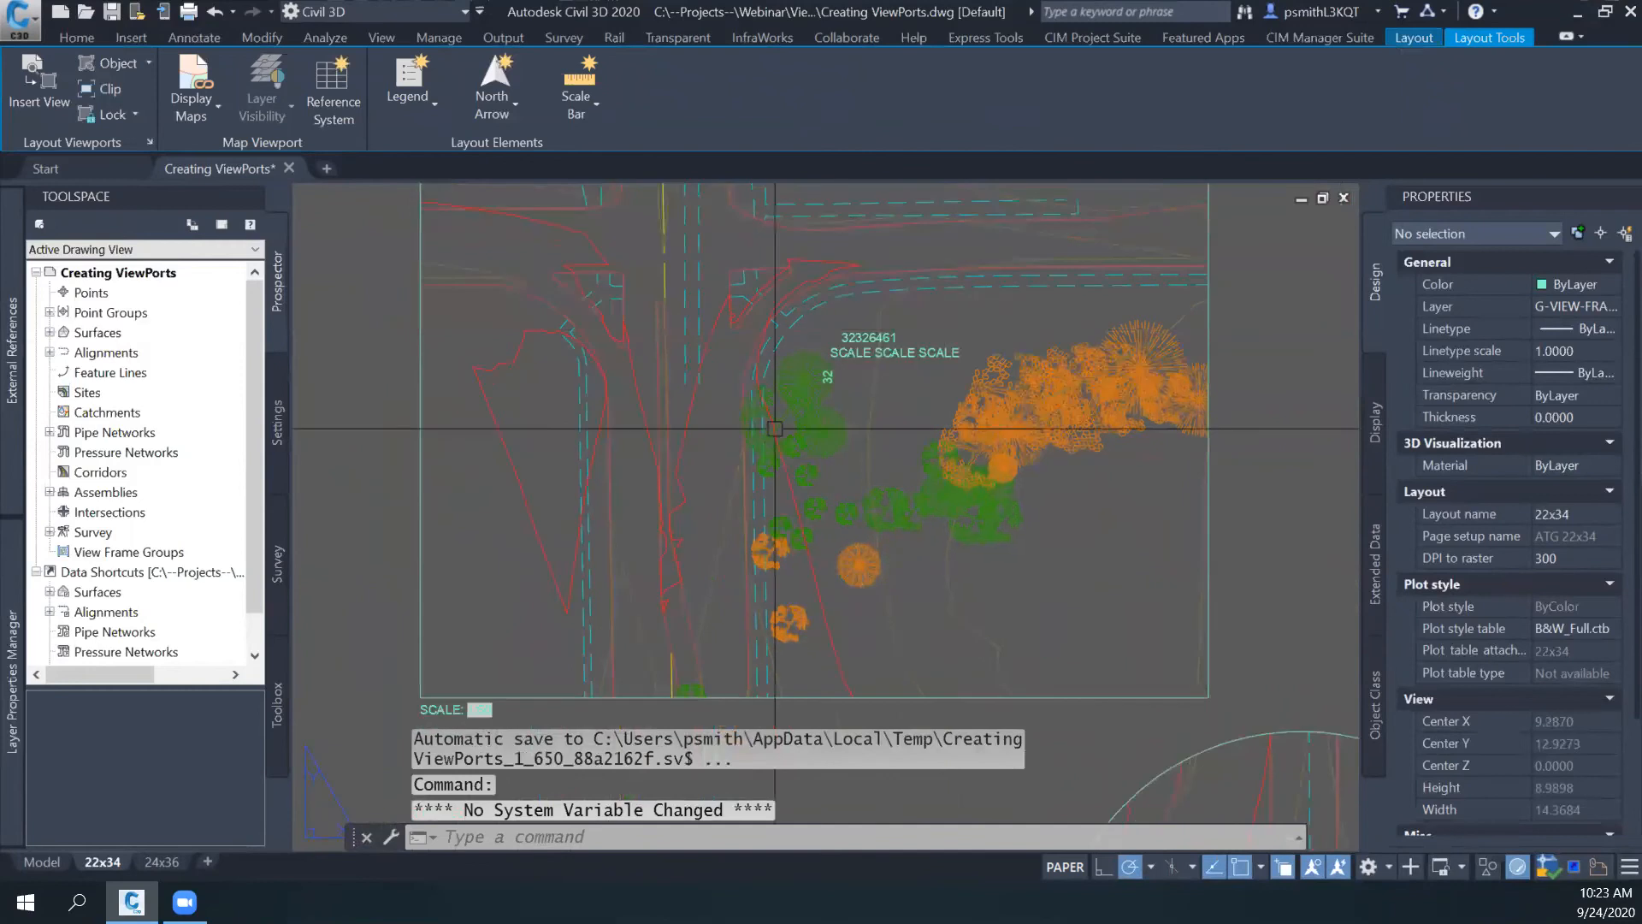
left_click(1113, 682)
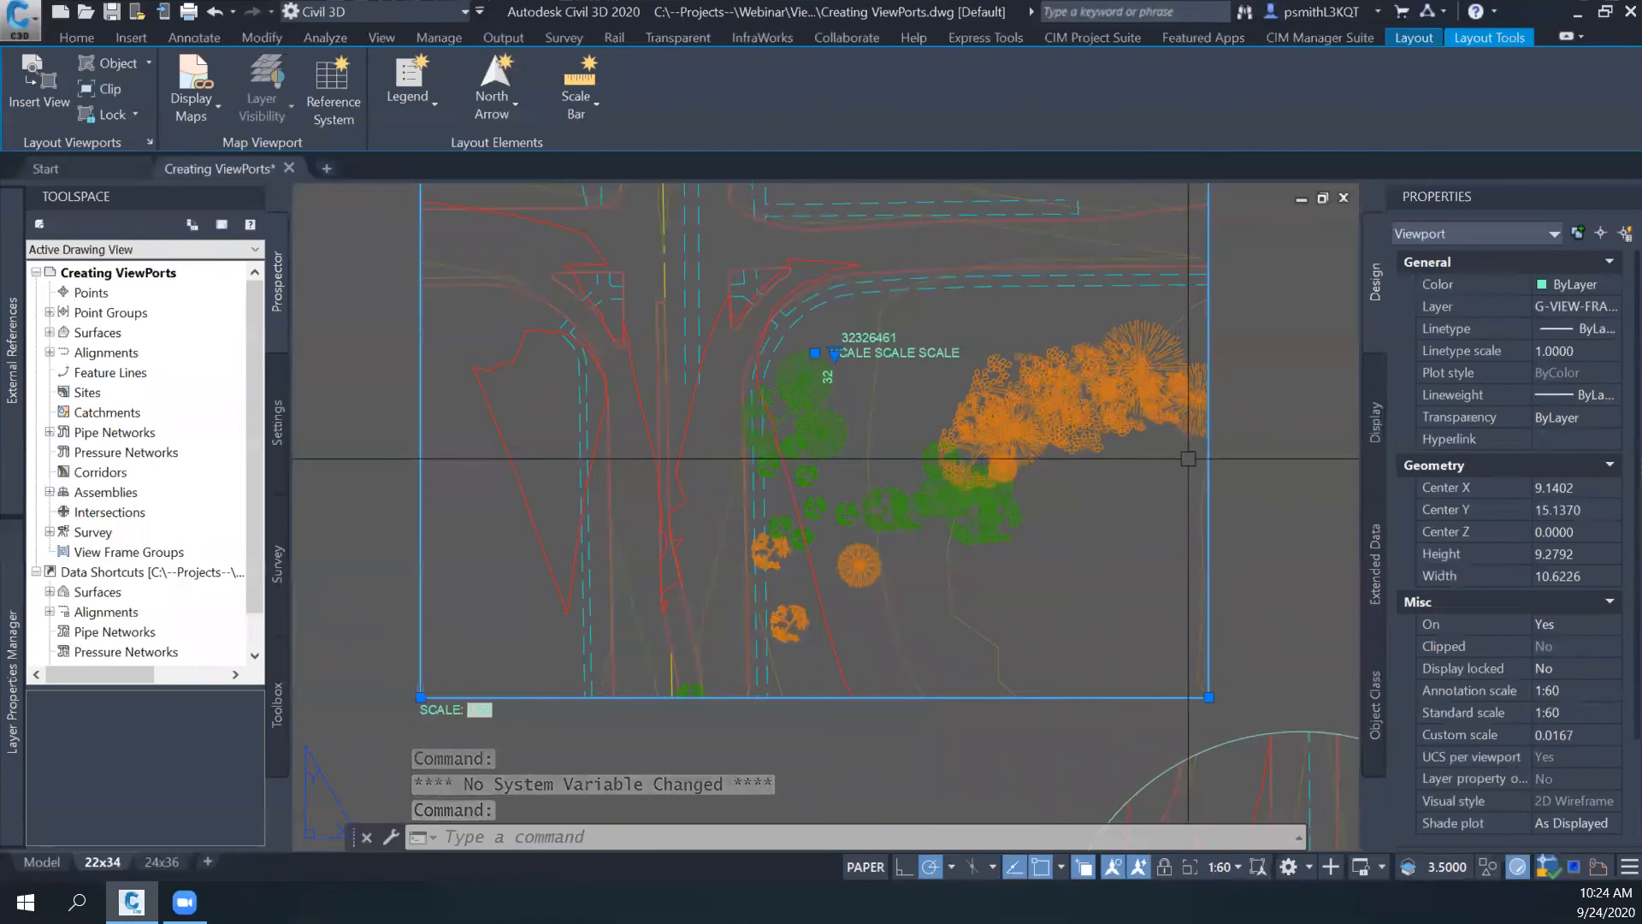
key("Escape")
scroll(1197, 455, "down", 2)
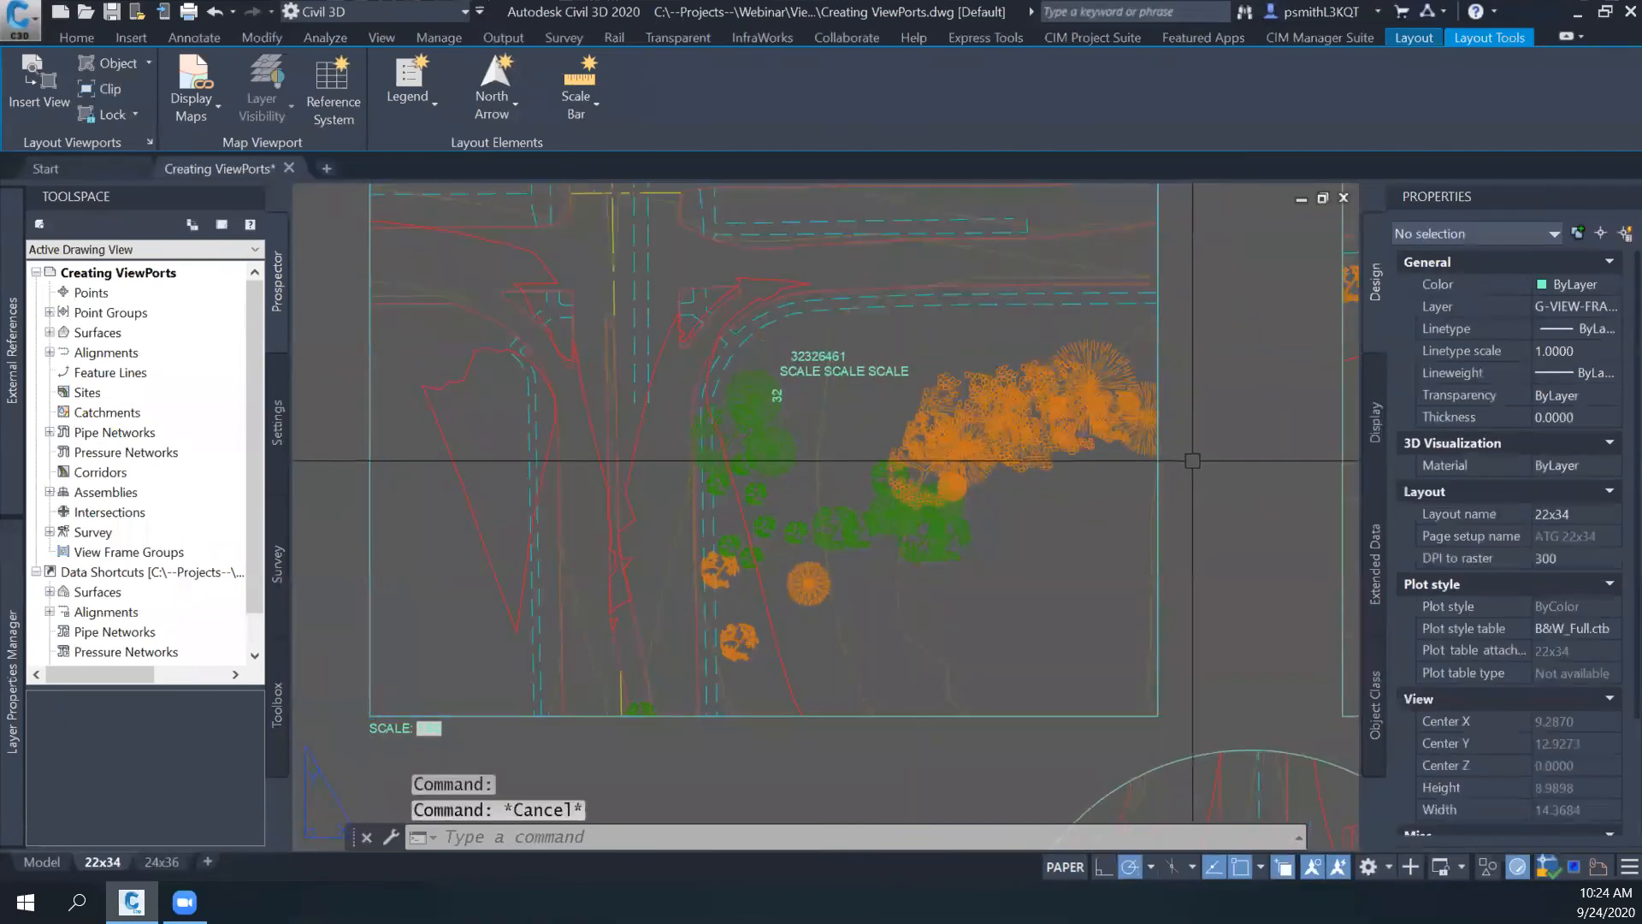
middle_click_drag(1218, 462, 1124, 486)
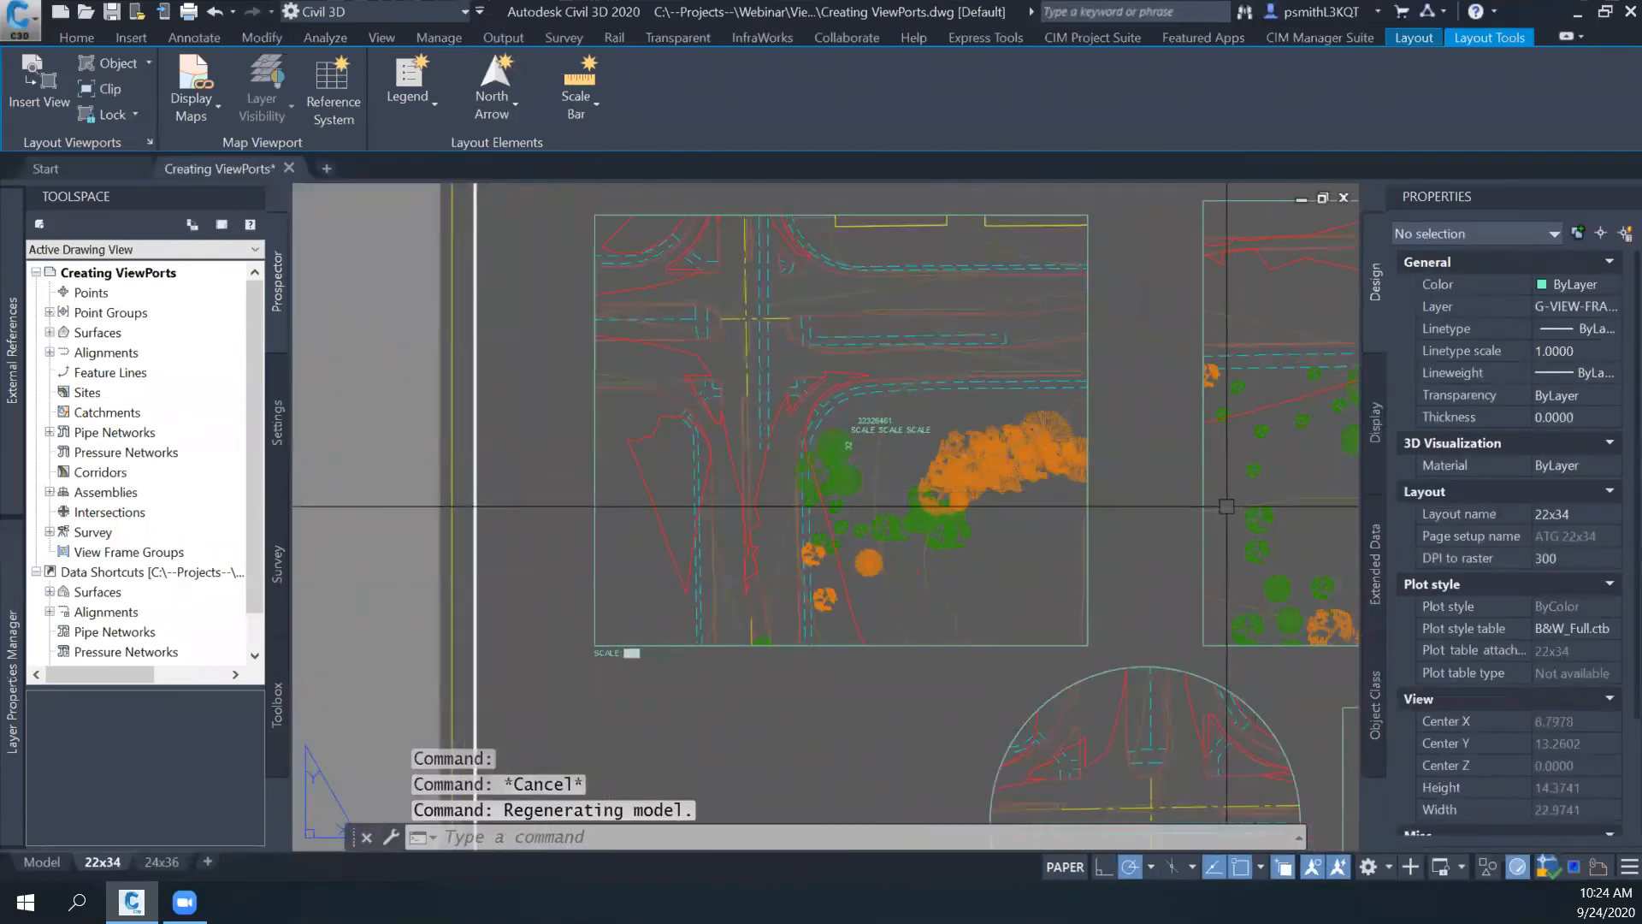
scroll(1197, 513, "down", 4)
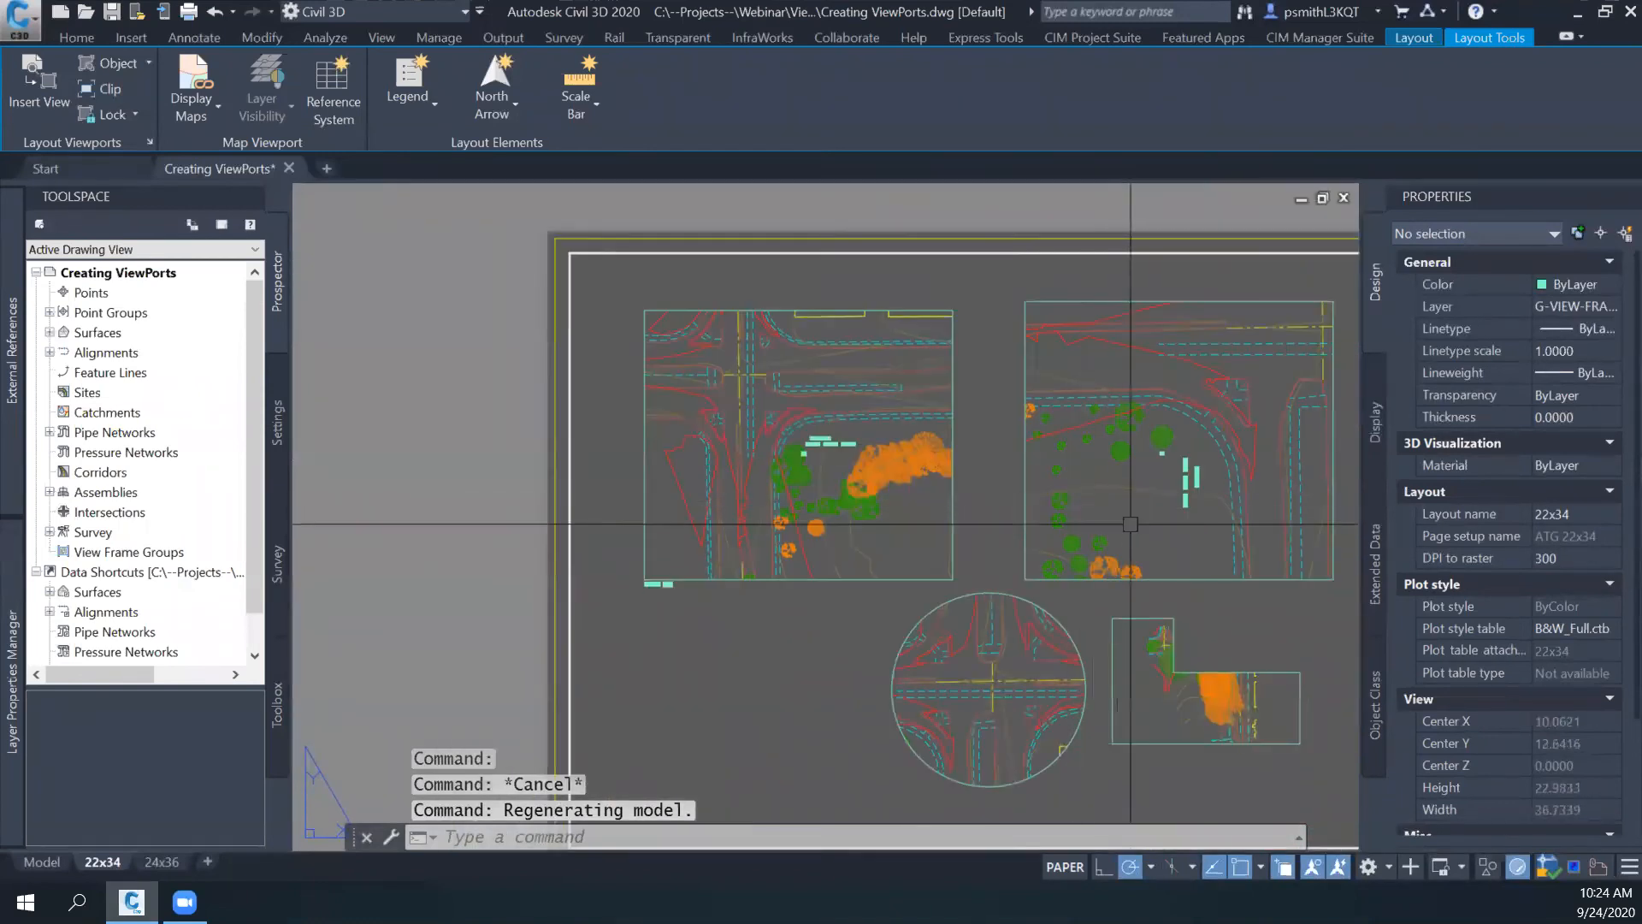
- Delete the circular and L-shaped viewports below the two rectangular ones
middle_click_drag(1098, 611, 1039, 495)
left_click(1059, 476)
left_click(714, 593)
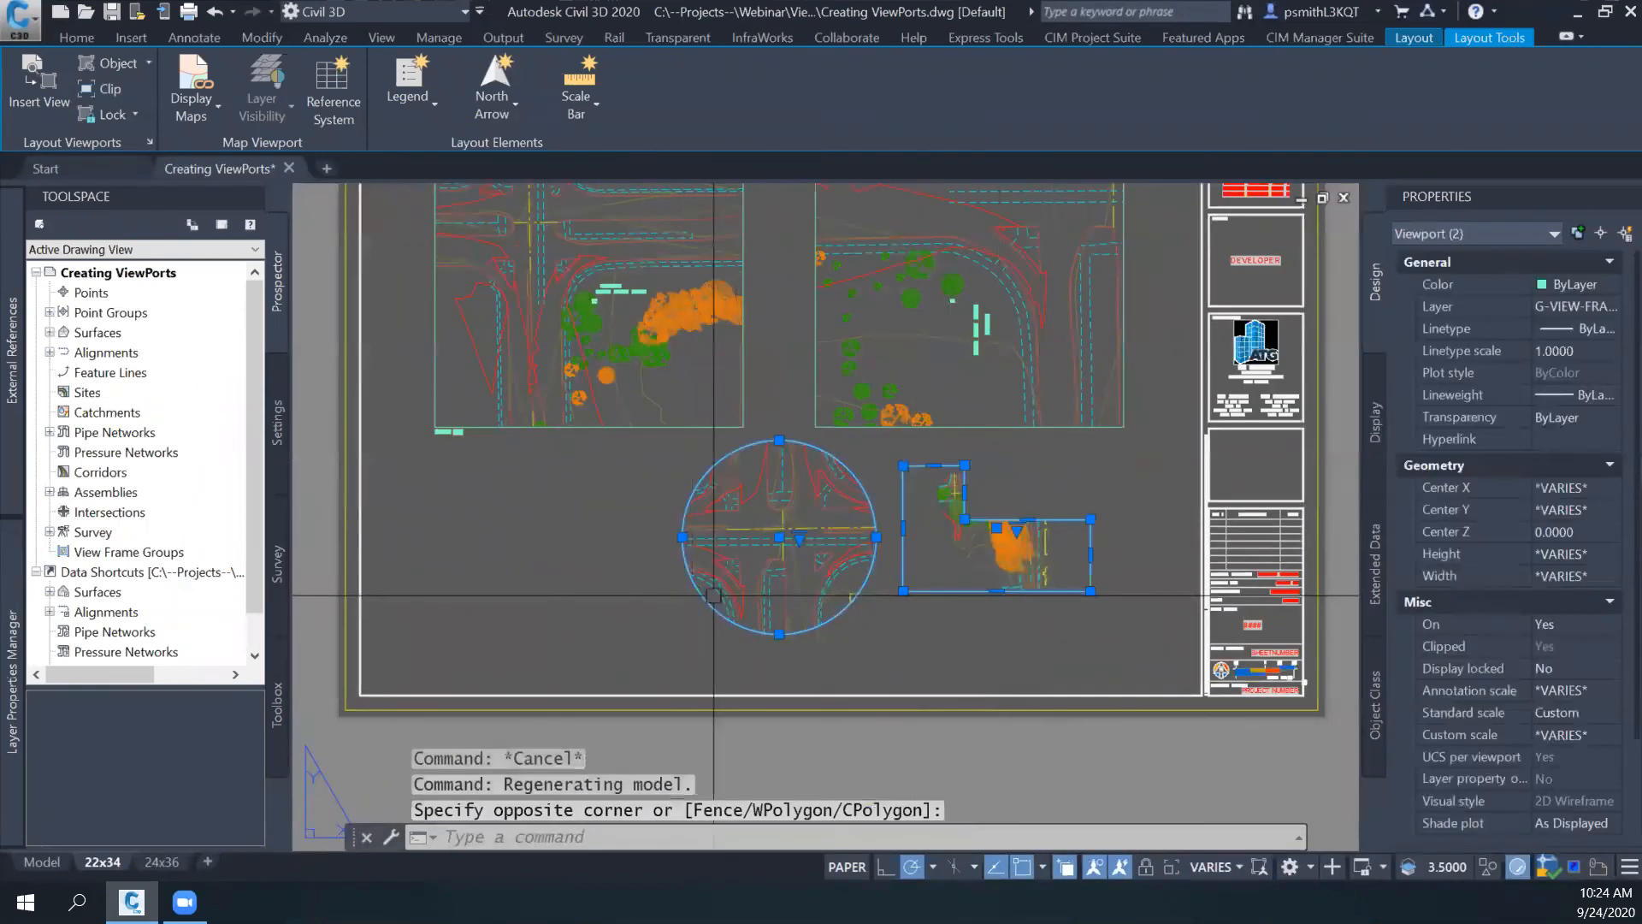
key("Delete")
- Copy the 1:30 viewport straight down from its upper corner to its lower corner, so the copy sits directly beneath it
mouse_move(901, 546)
middle_mouse_down()
mouse_move(883, 599)
mouse_move(901, 574)
middle_mouse_up()
left_click(690, 453)
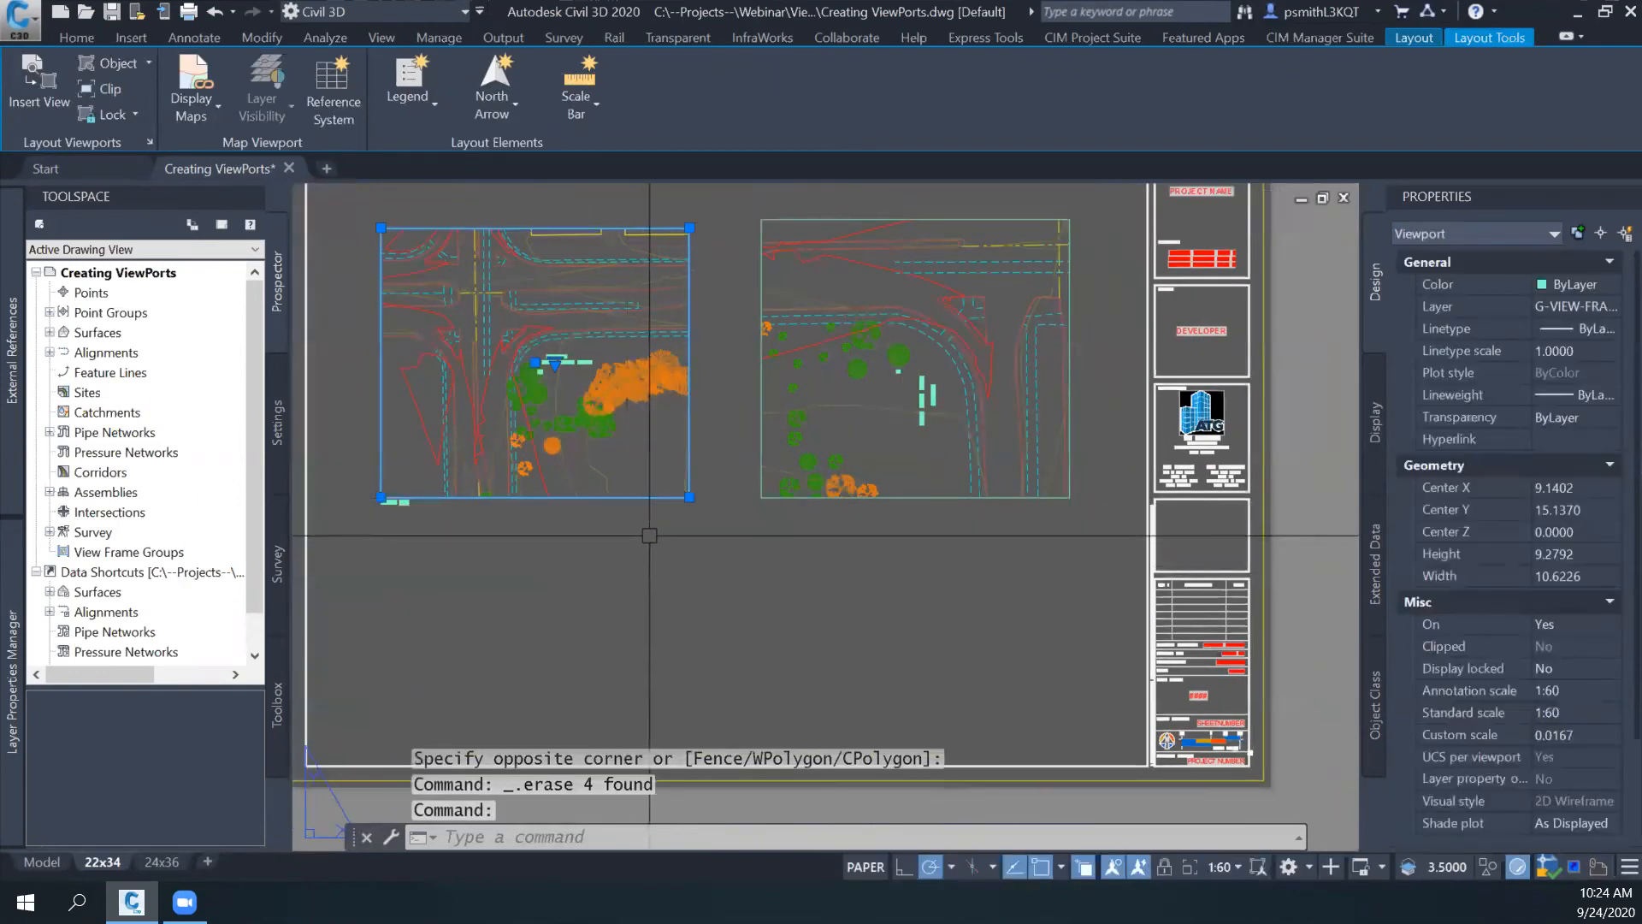
key("Escape")
left_click(930, 496)
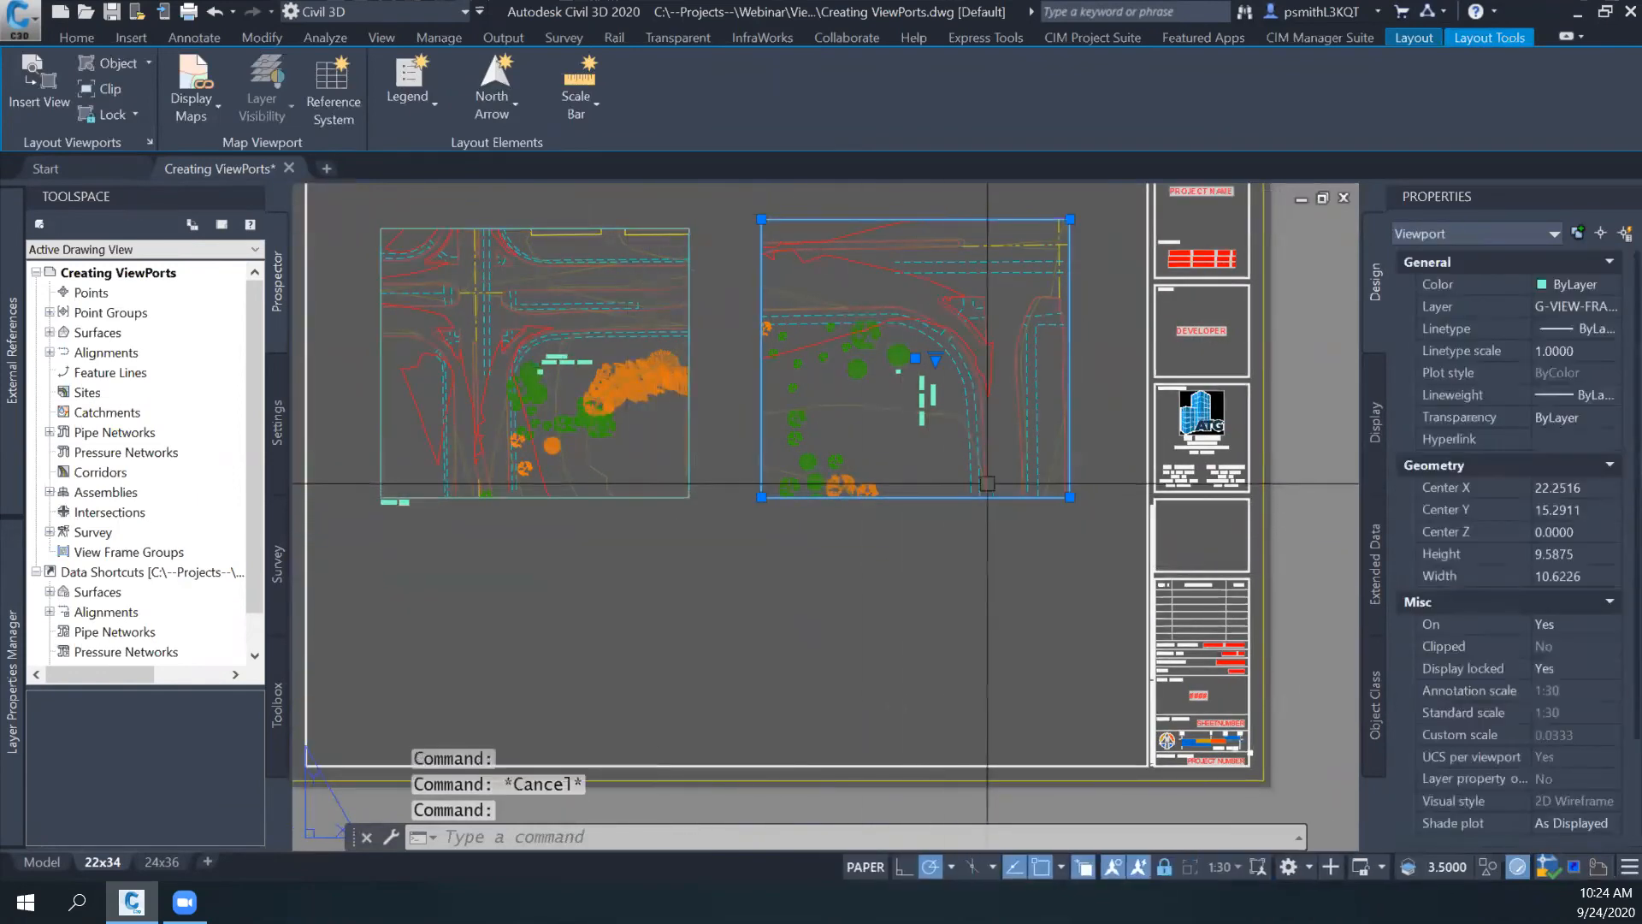
middle_click_drag(932, 480, 916, 516)
type("copy")
key("Return")
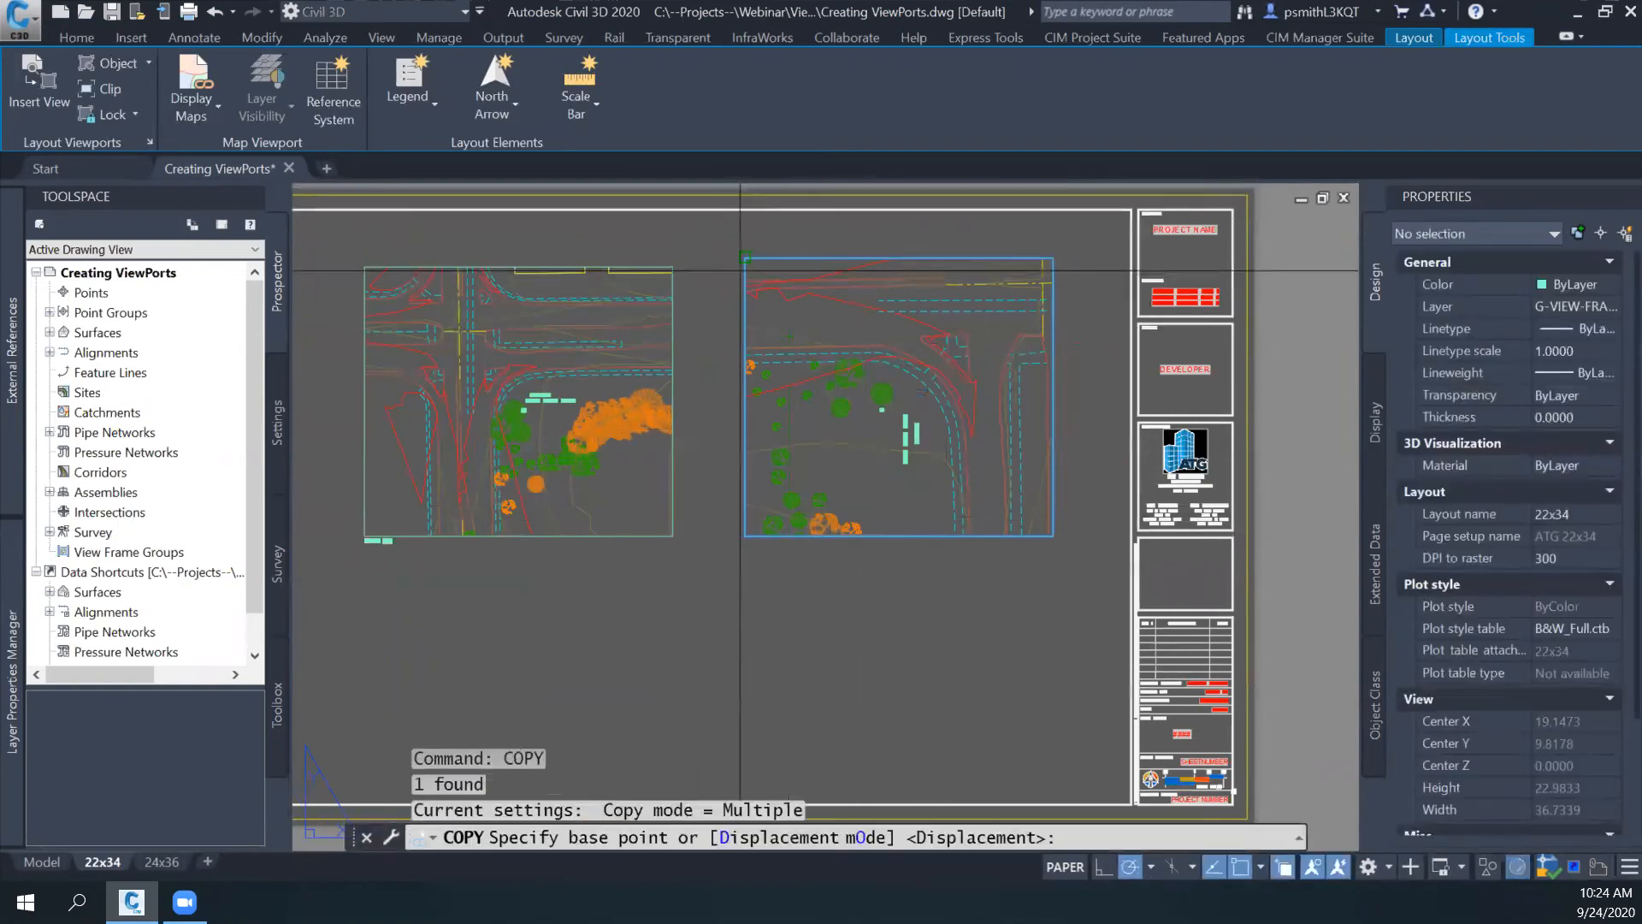
left_click(746, 257)
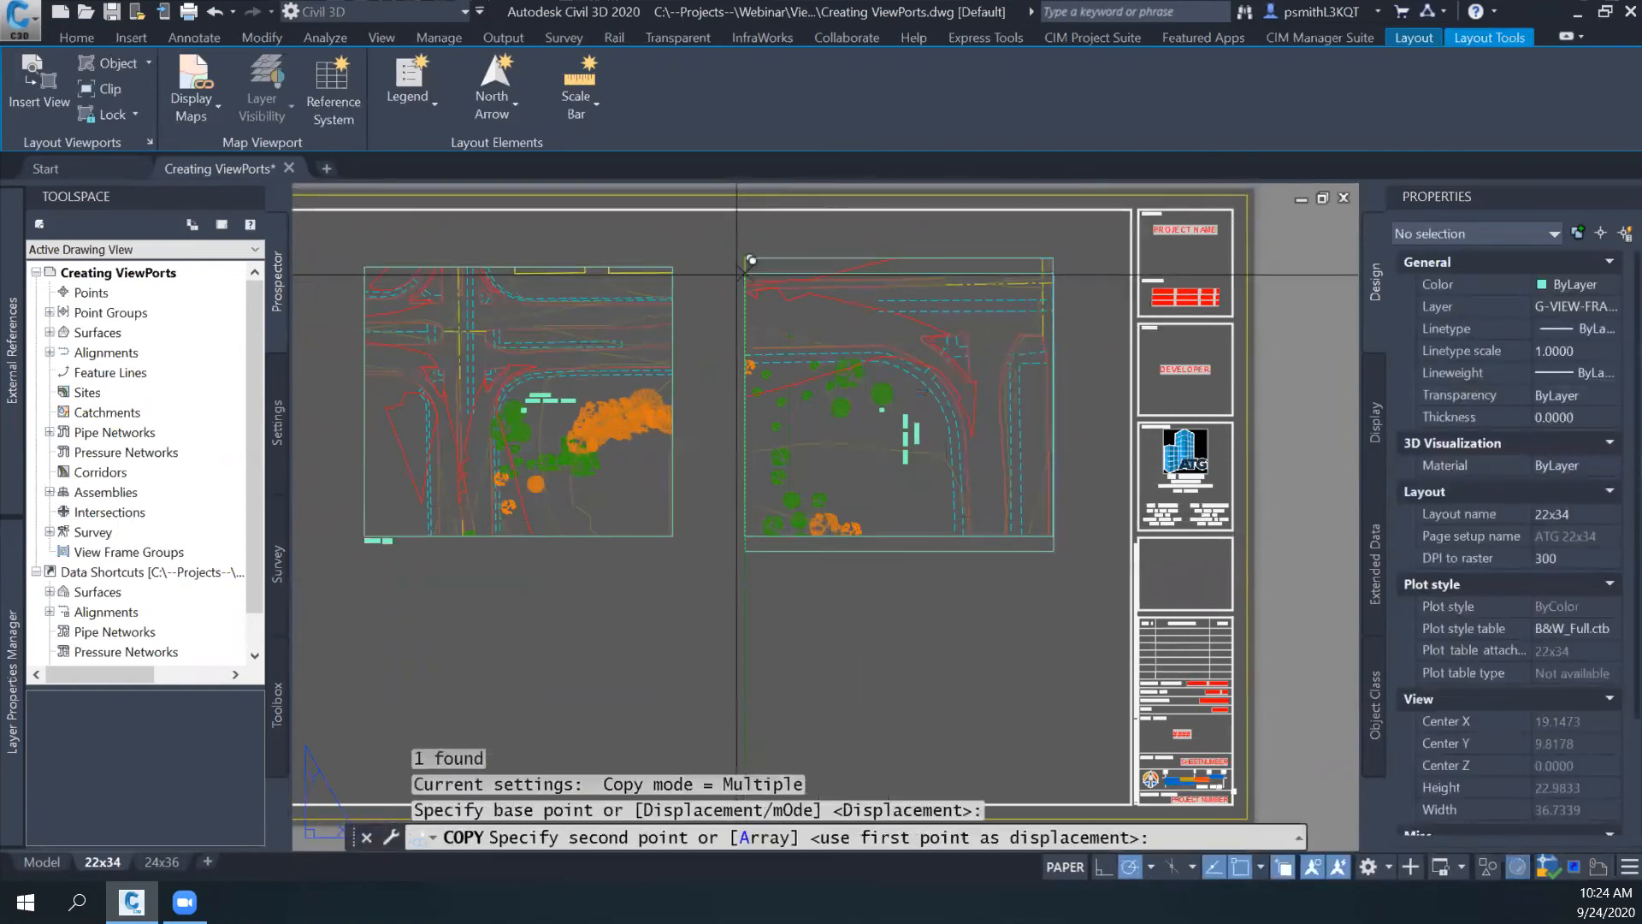
left_click(746, 536)
key("Escape")
- Move the two stacked viewports together slightly upward so that both fit inside the sheet border
middle_click_drag(688, 575, 710, 491)
left_click(1051, 414)
left_click(872, 491)
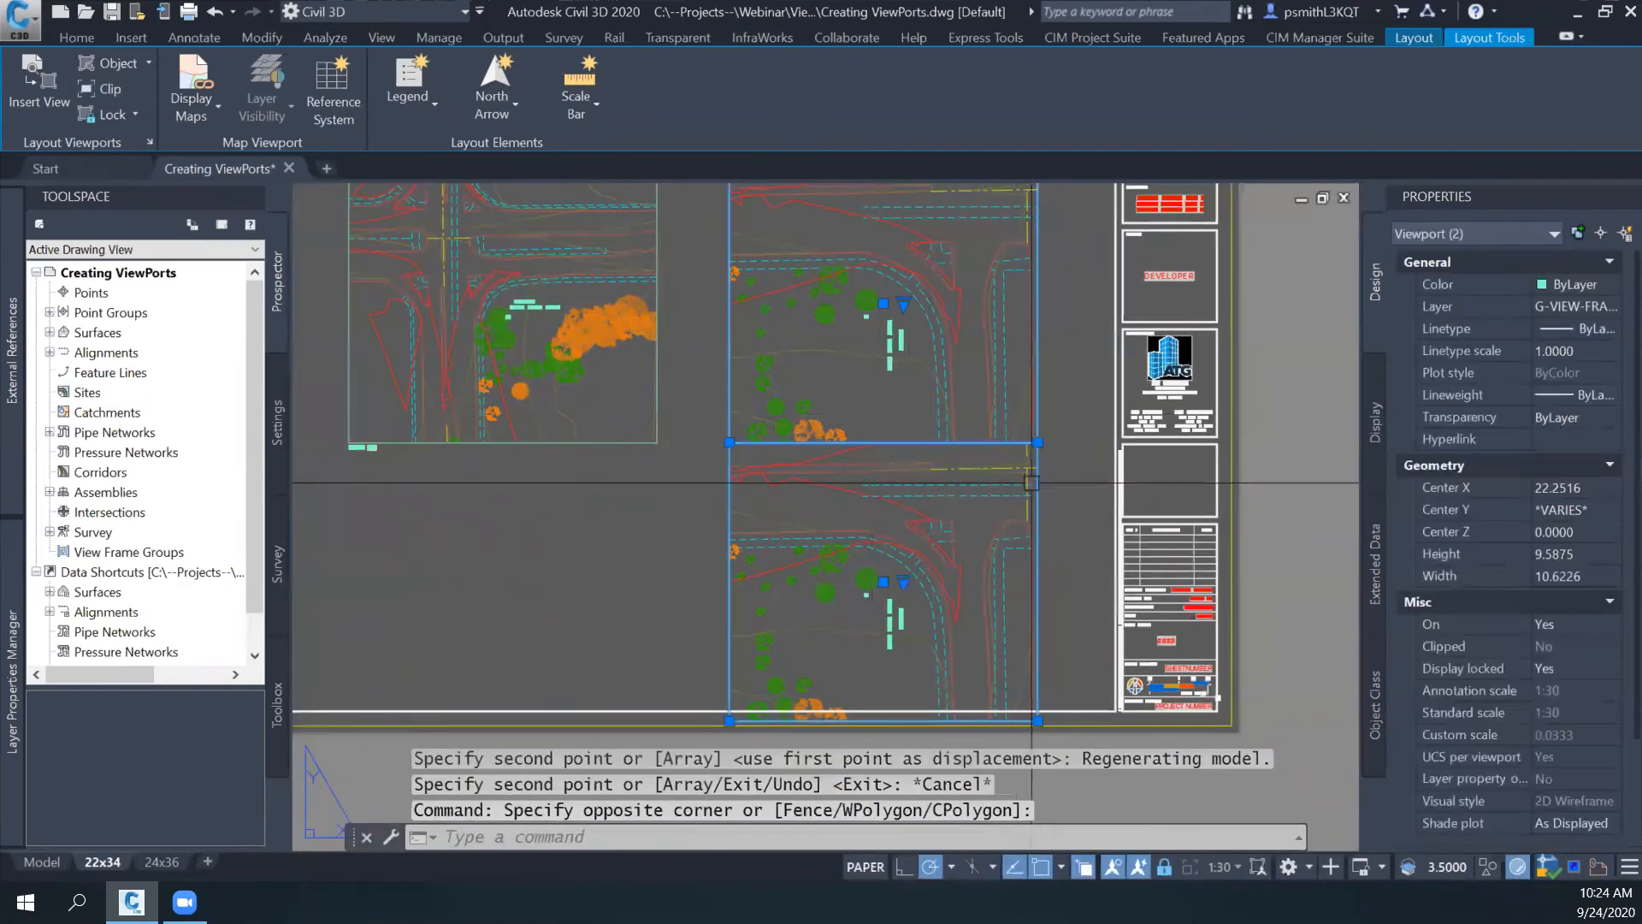
type("m")
key("Return")
left_click(1064, 513)
middle_click_drag(1064, 505, 972, 414)
left_click(1076, 539)
key("Escape")
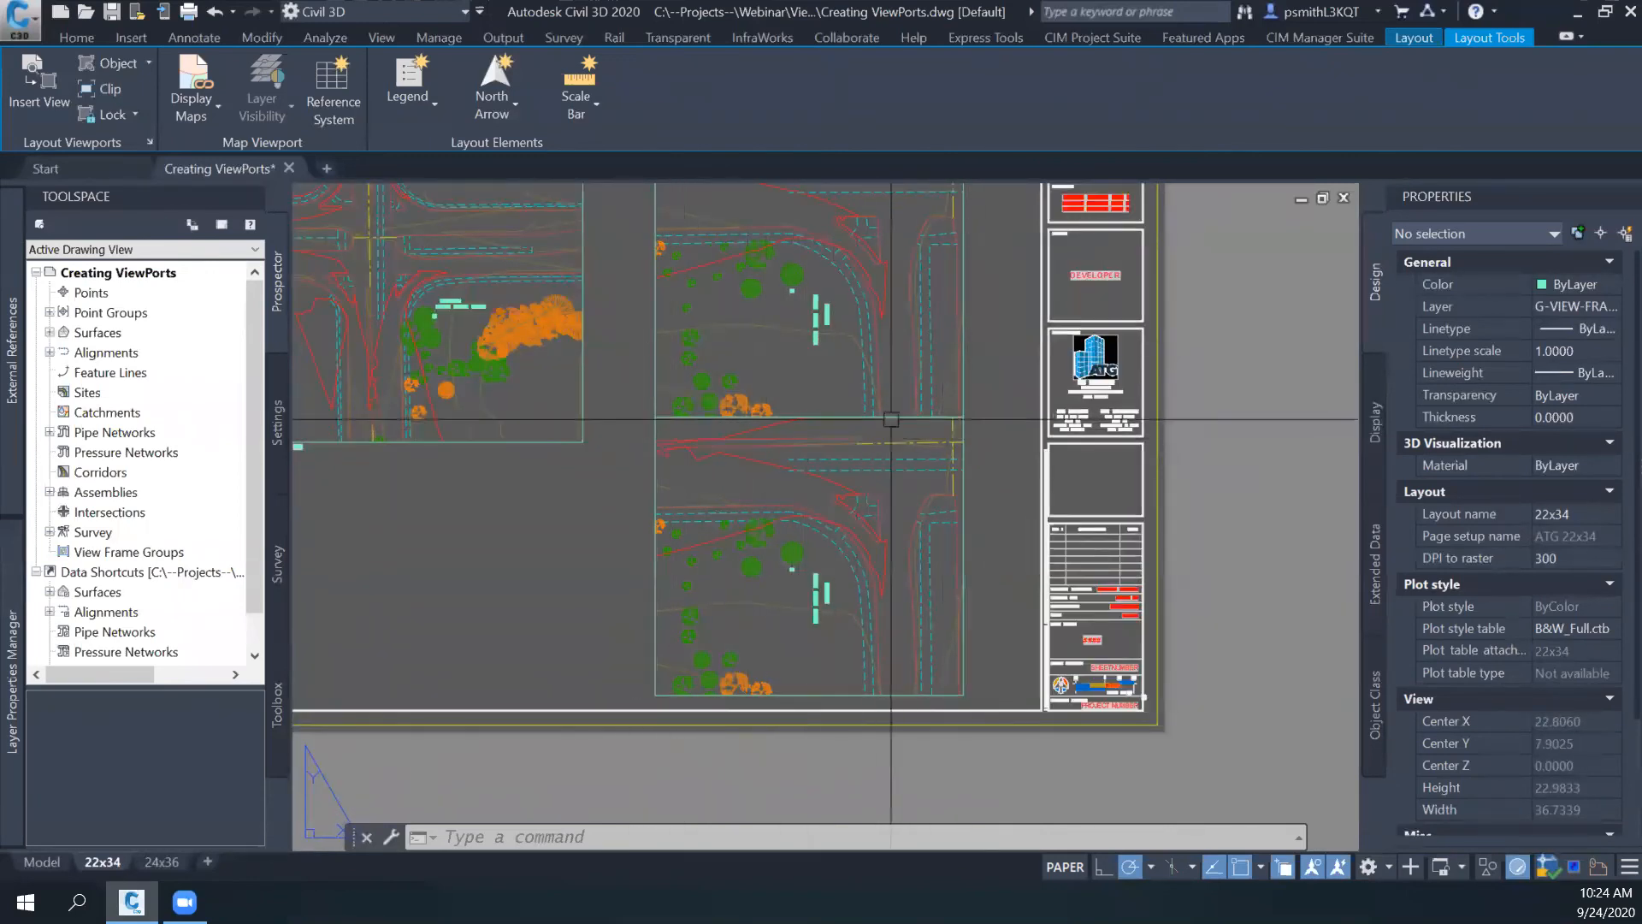
middle_click_drag(977, 491, 1026, 470)
left_click(1021, 495)
key("Escape")
key("Escape")
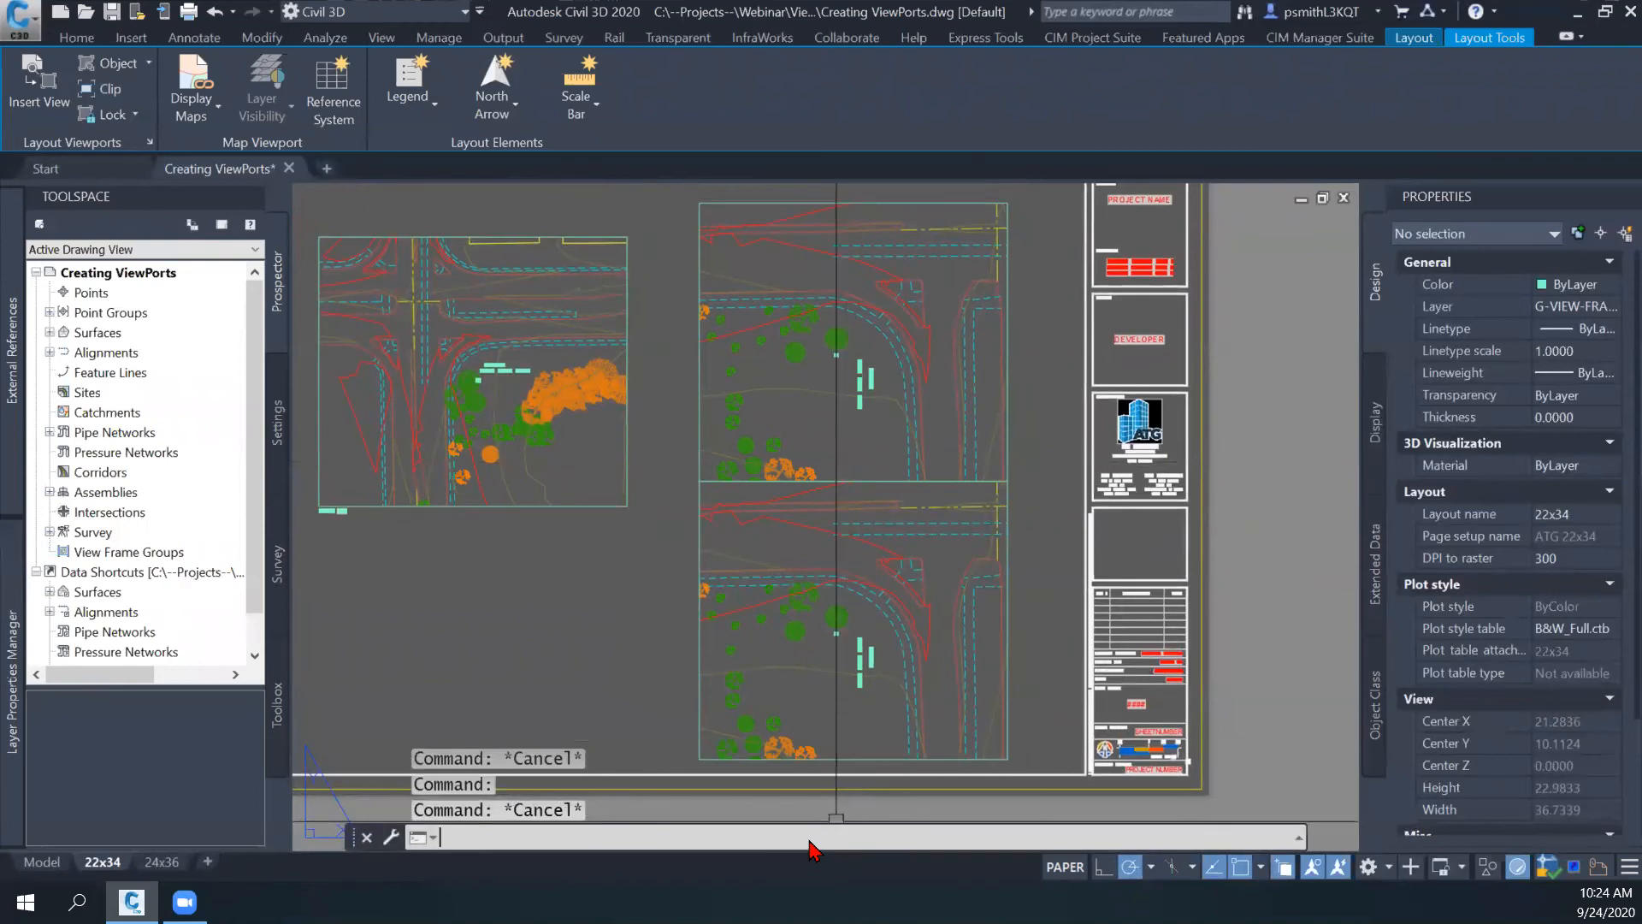
- Run VPSYNC to align the lower stacked viewport to the upper one as the master viewport
type("VPSYNK")
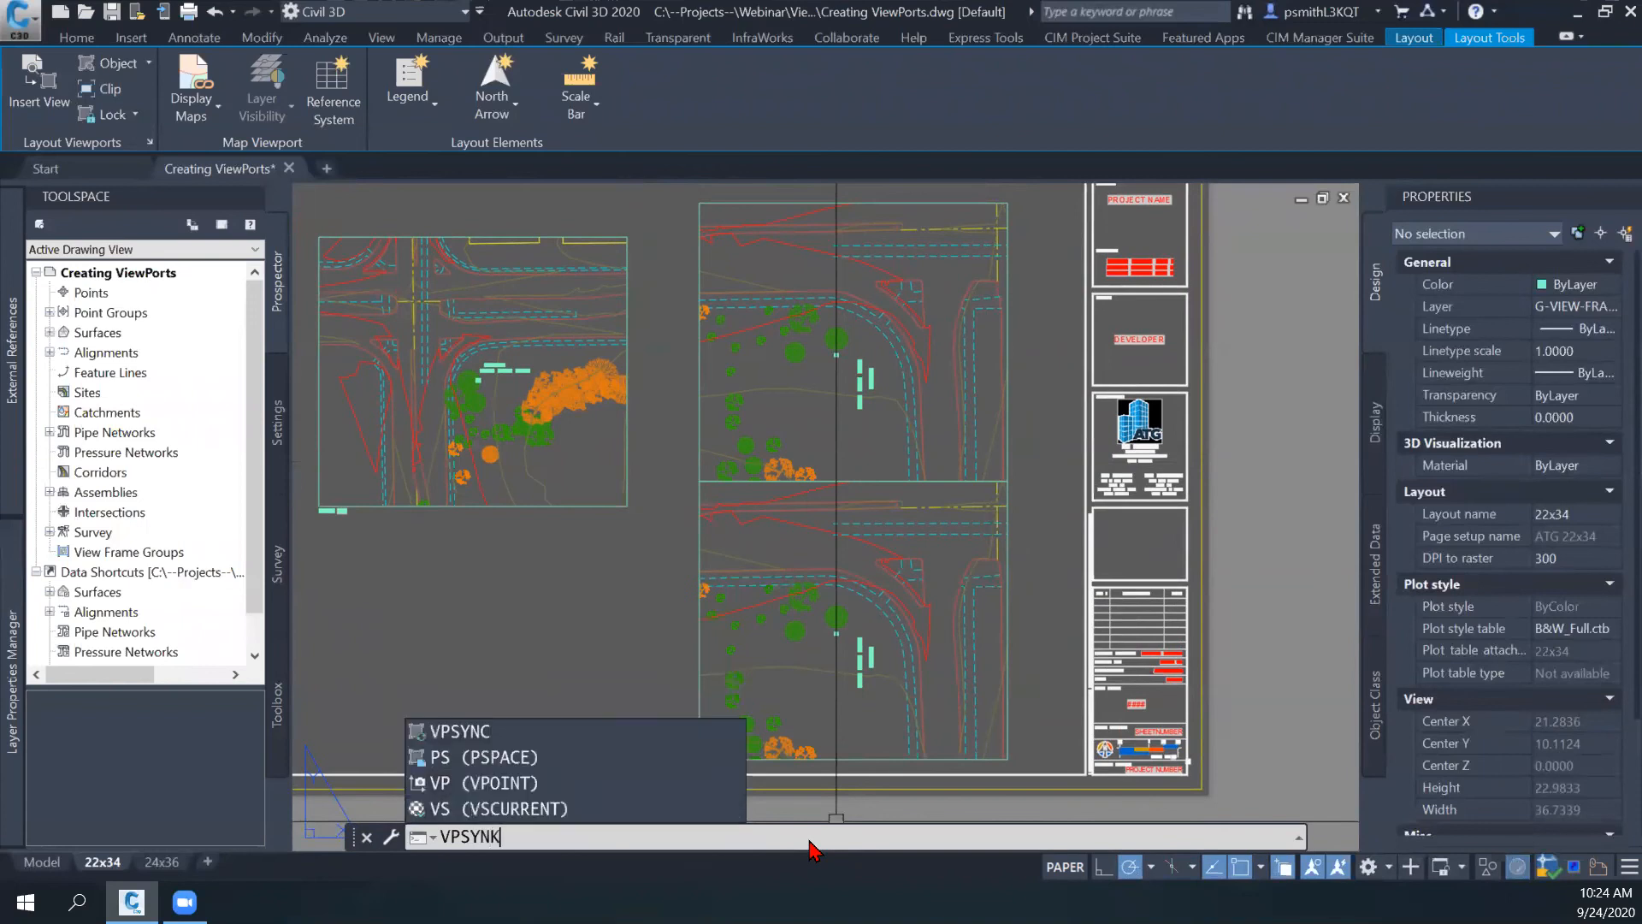
key("BackSpace")
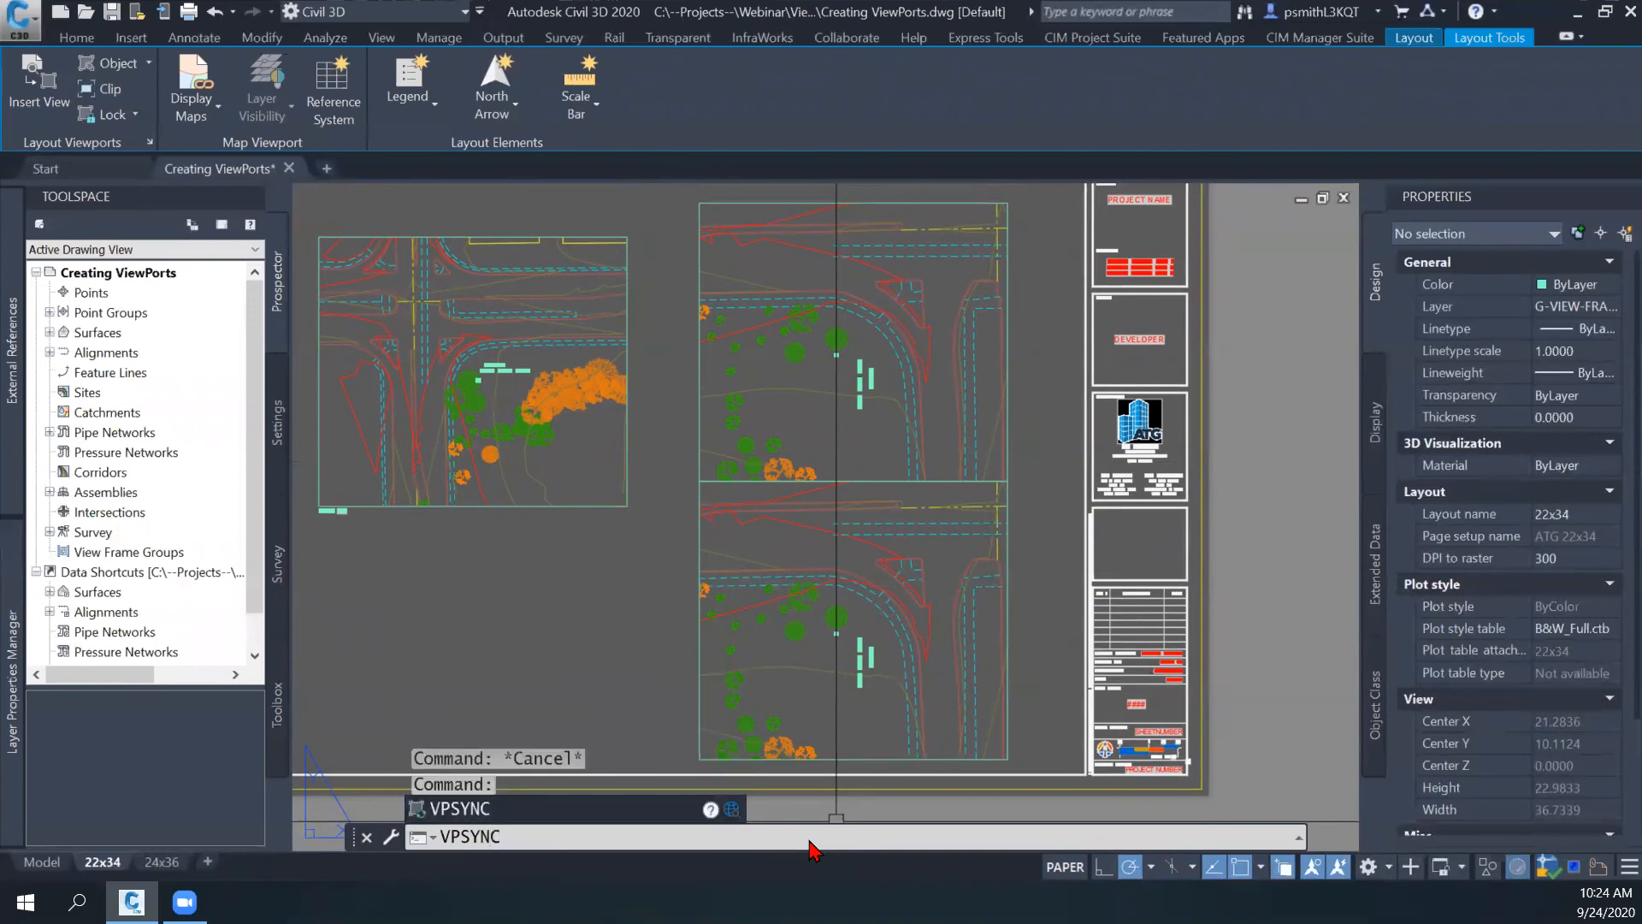
key("Return")
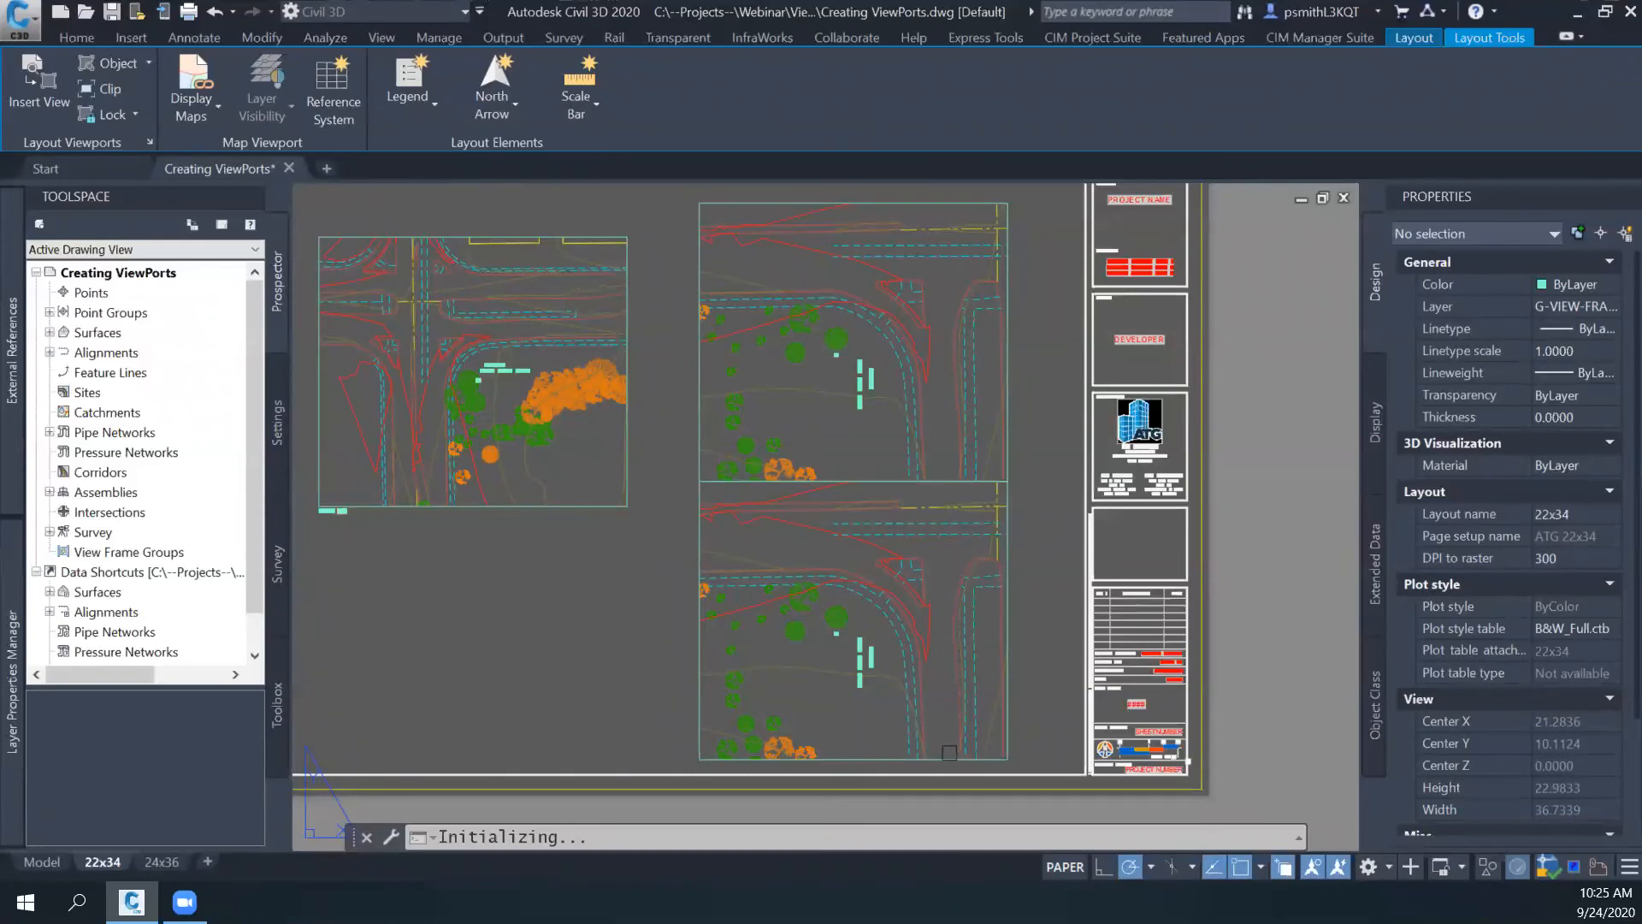
left_click(1006, 438)
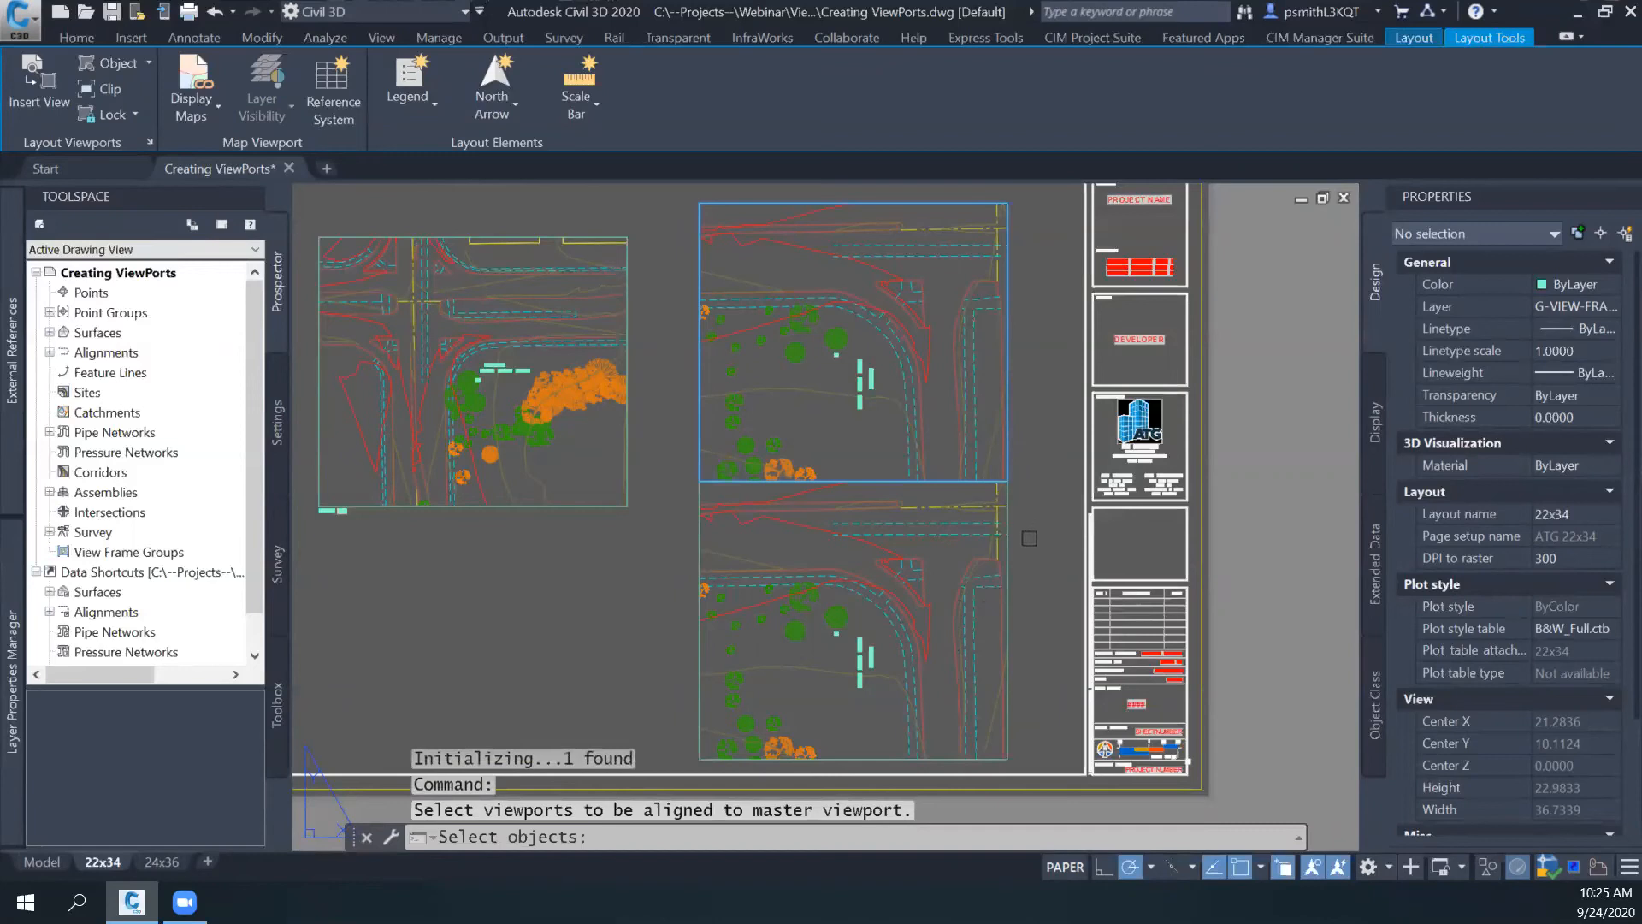
left_click(1010, 570)
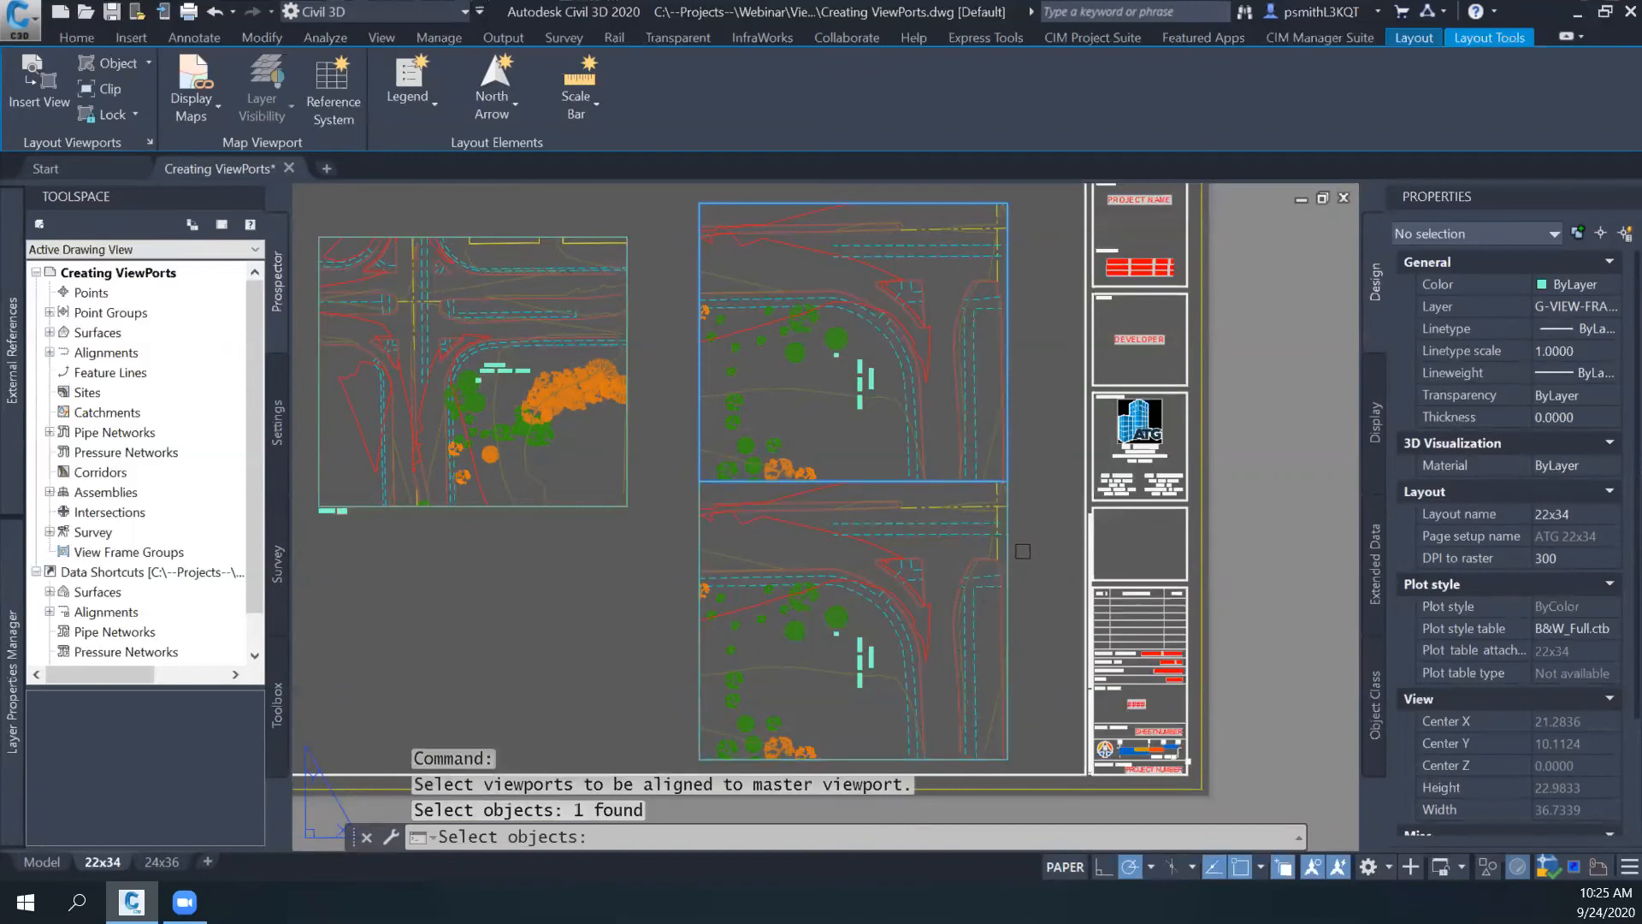
left_click(1009, 555)
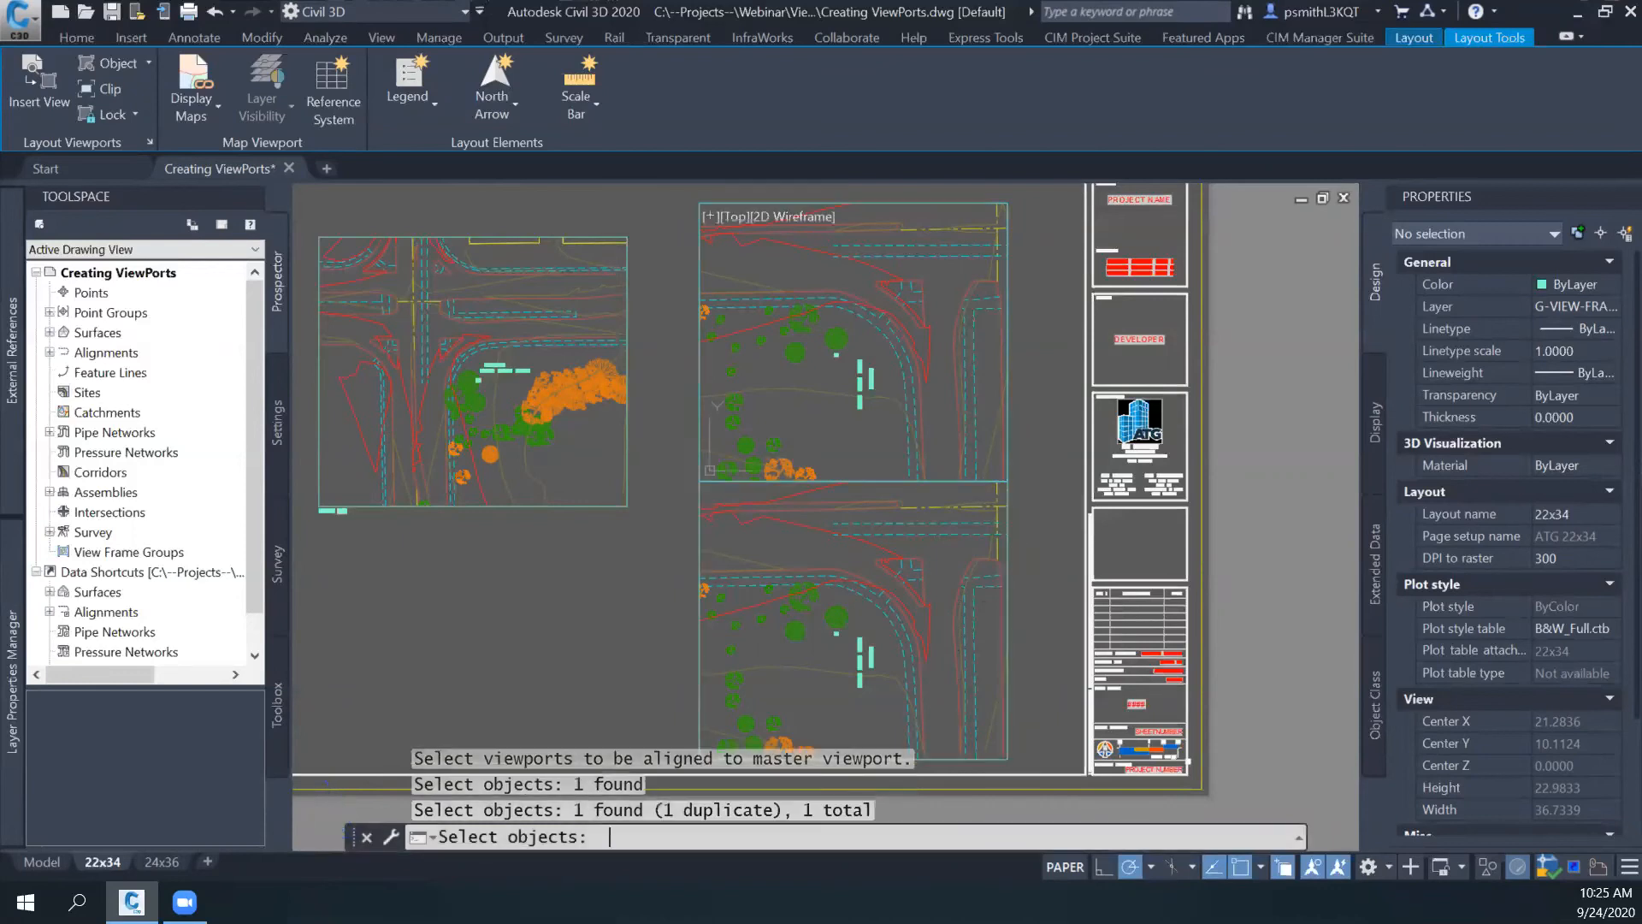
key("Return")
key("Escape")
mouse_move(1051, 544)
middle_mouse_down()
mouse_move(1058, 556)
mouse_move(1115, 493)
middle_mouse_up()
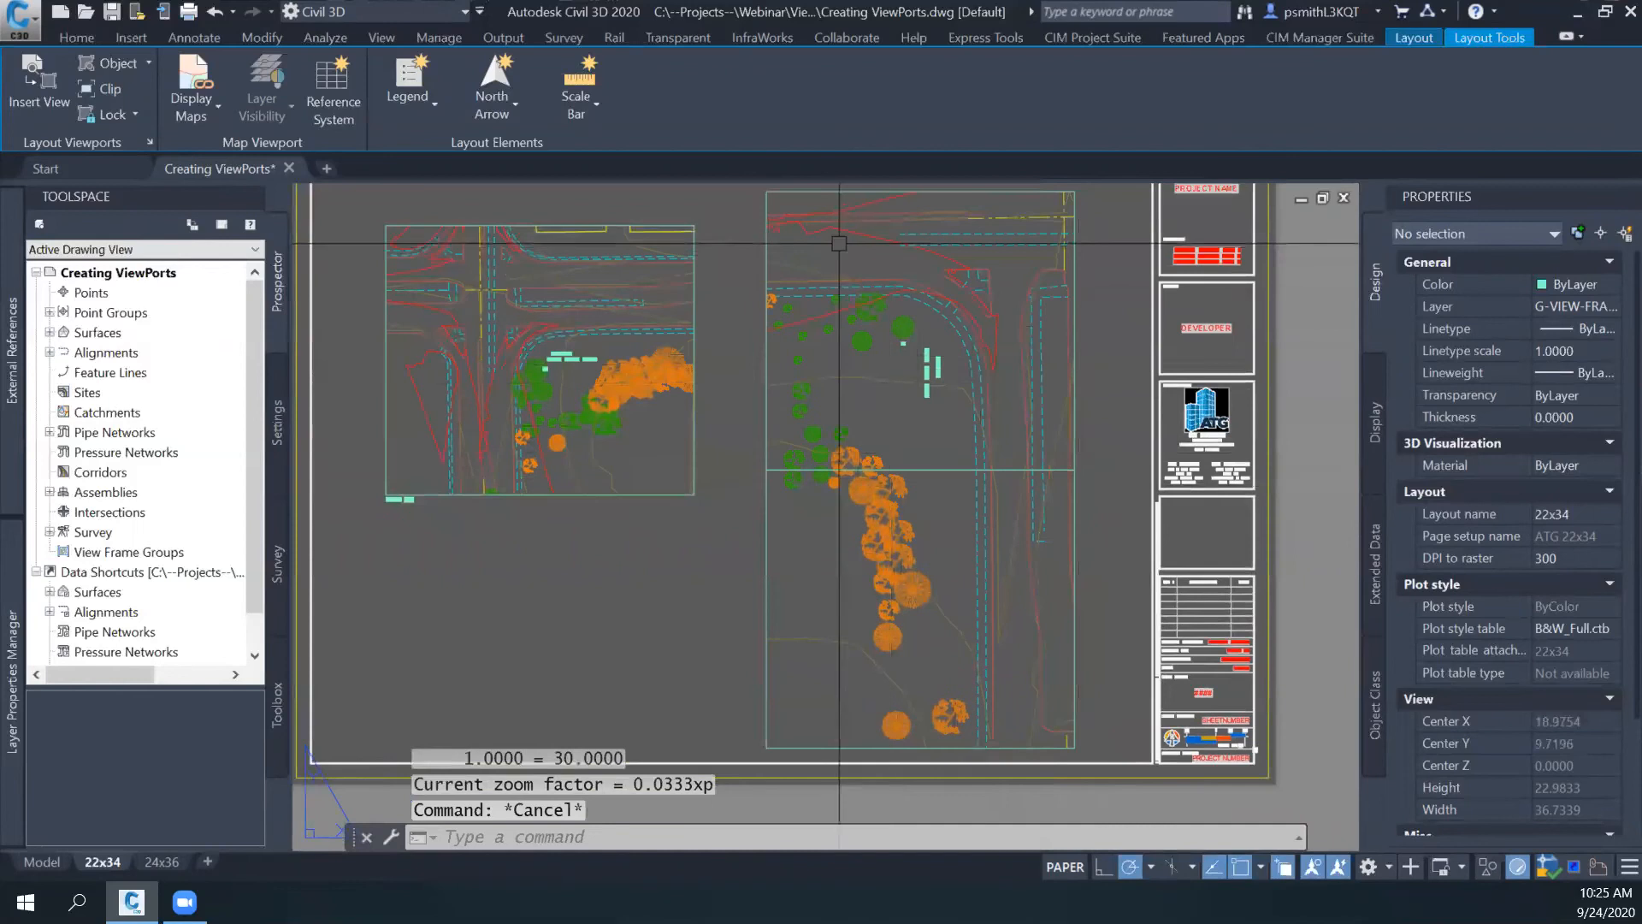
left_click(1055, 469)
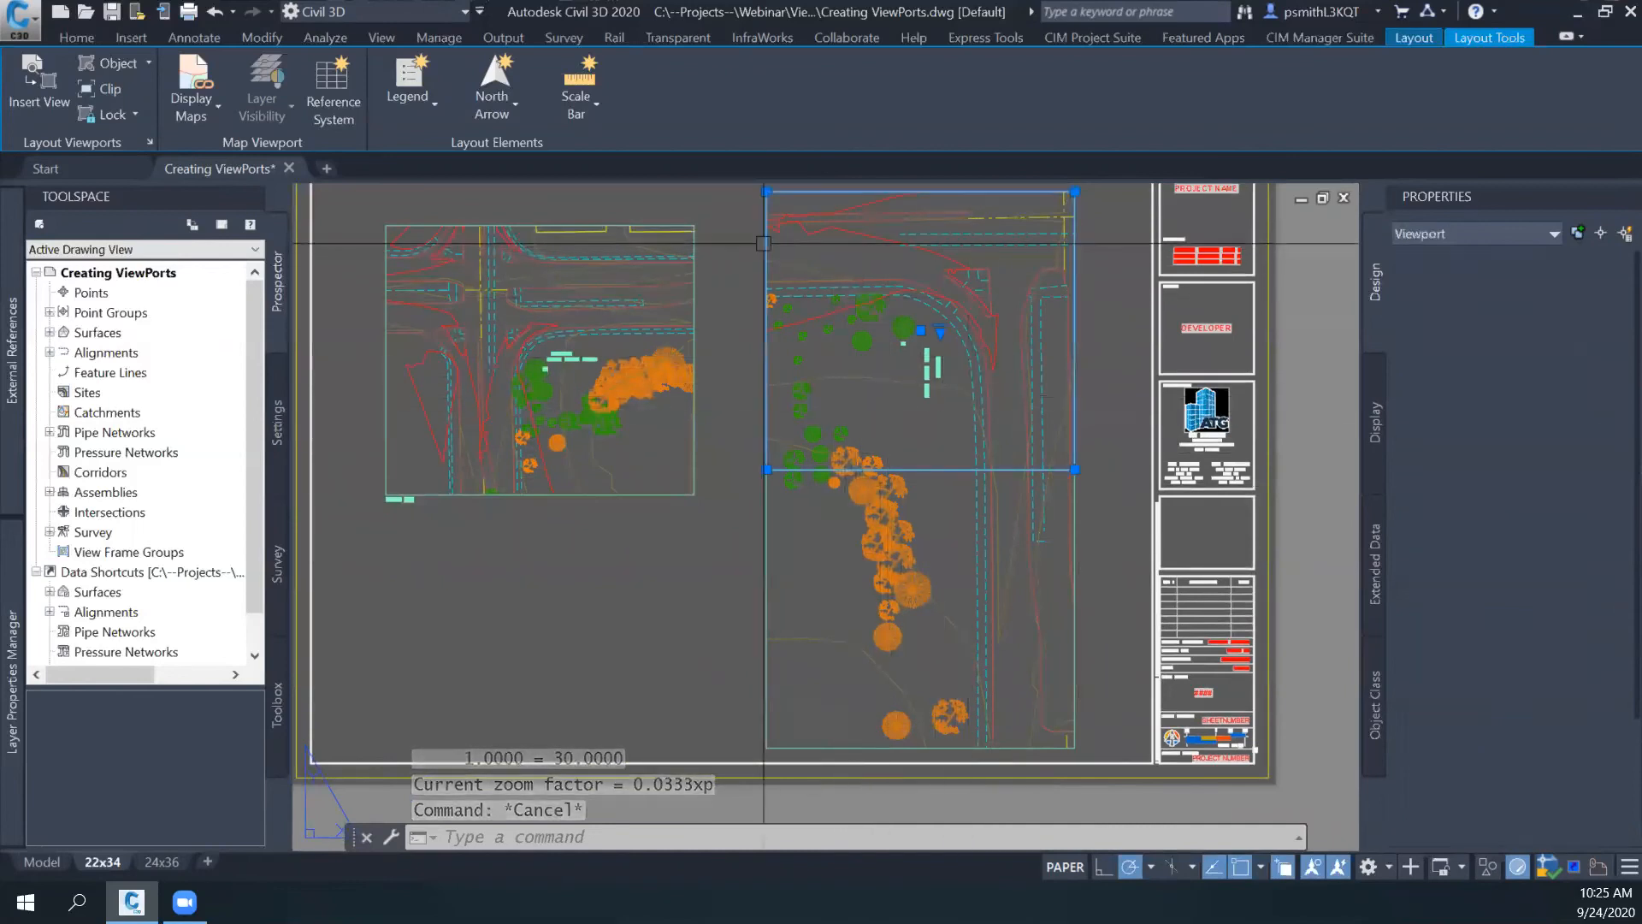
key("Escape")
left_click(1034, 470)
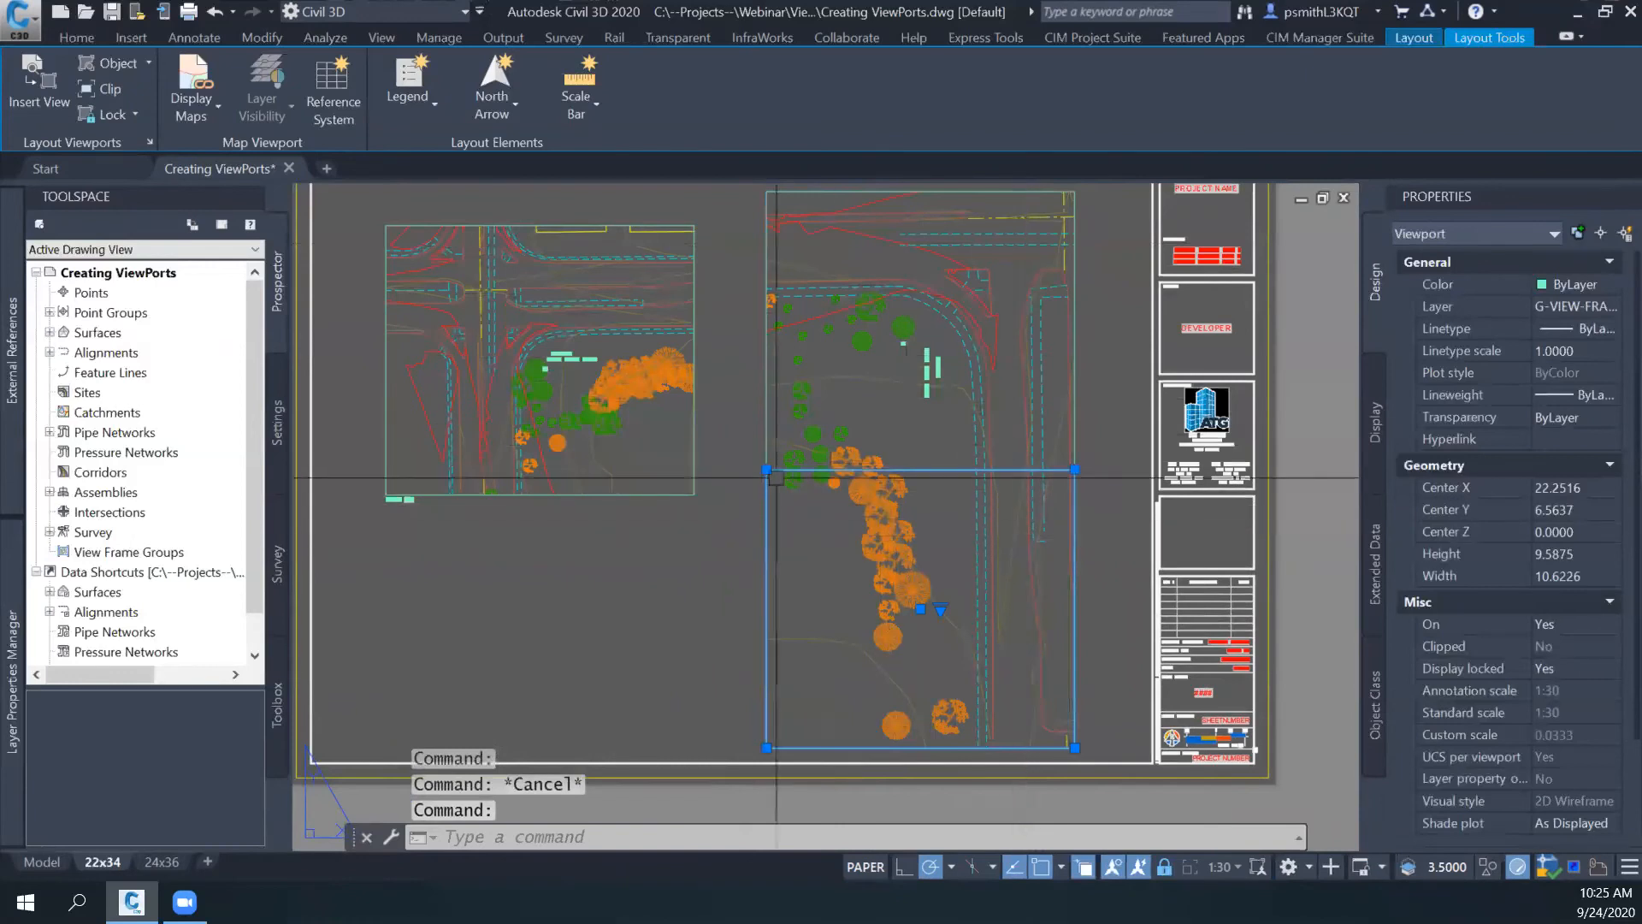
left_click(716, 321)
left_click(367, 556)
middle_click_drag(418, 551, 645, 545)
type("m")
key("Return")
left_click(777, 550)
middle_click_drag(483, 515, 849, 530)
key("Escape")
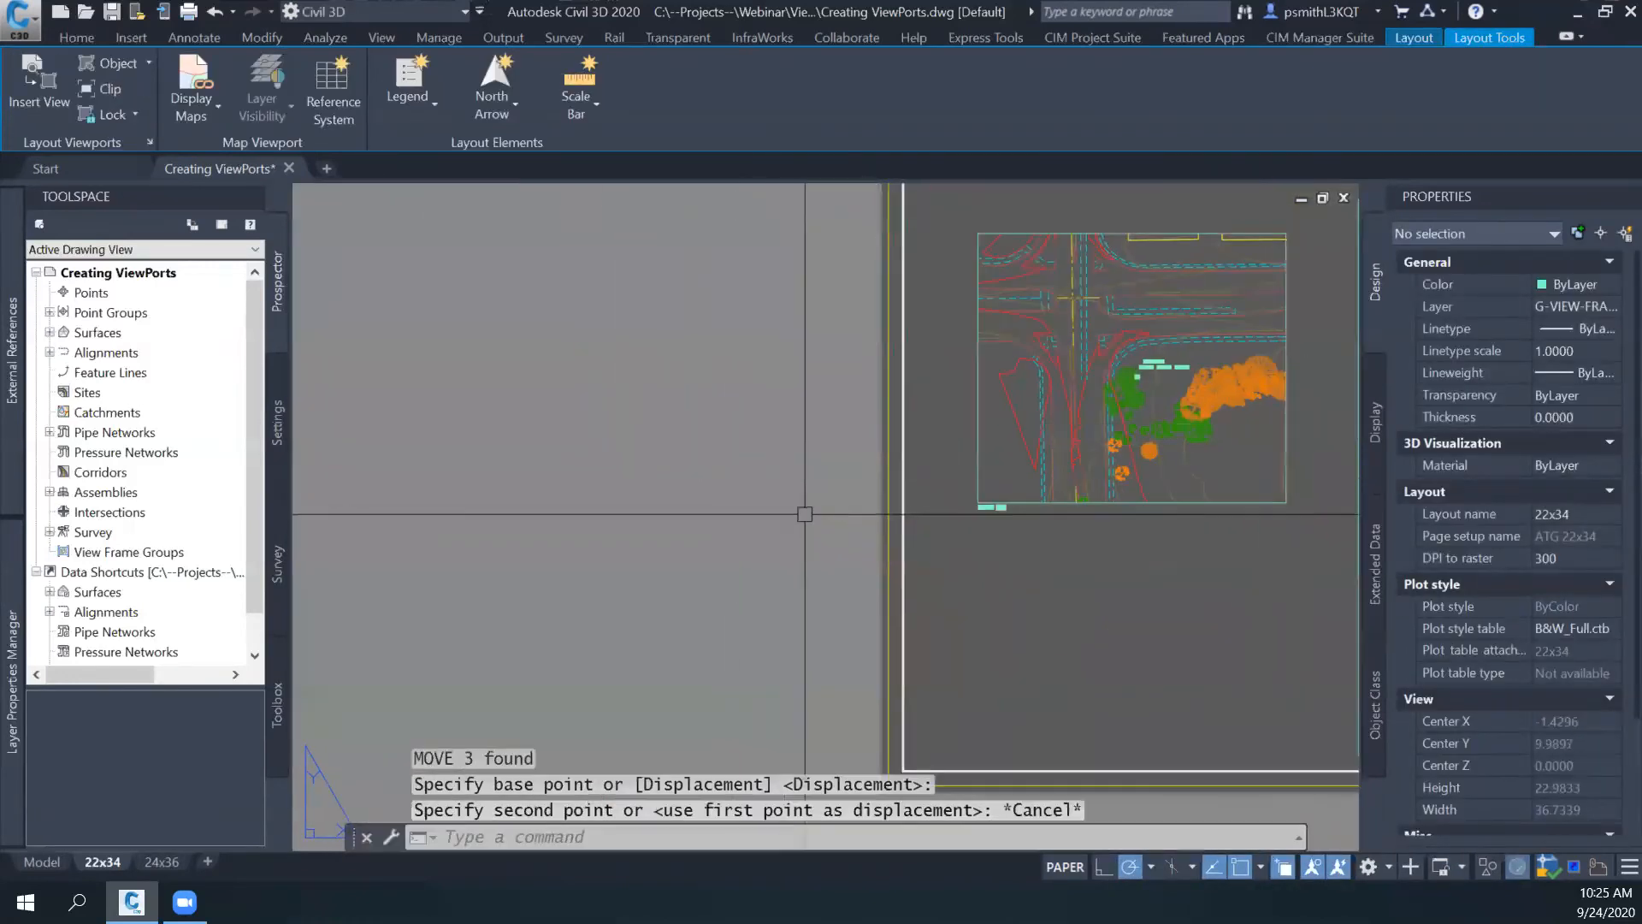
key("Escape")
key("Escape")
- Move the 1:60 intersection viewport with its scale label off the sheet, beyond the left border
left_click(1310, 455)
left_click(894, 556)
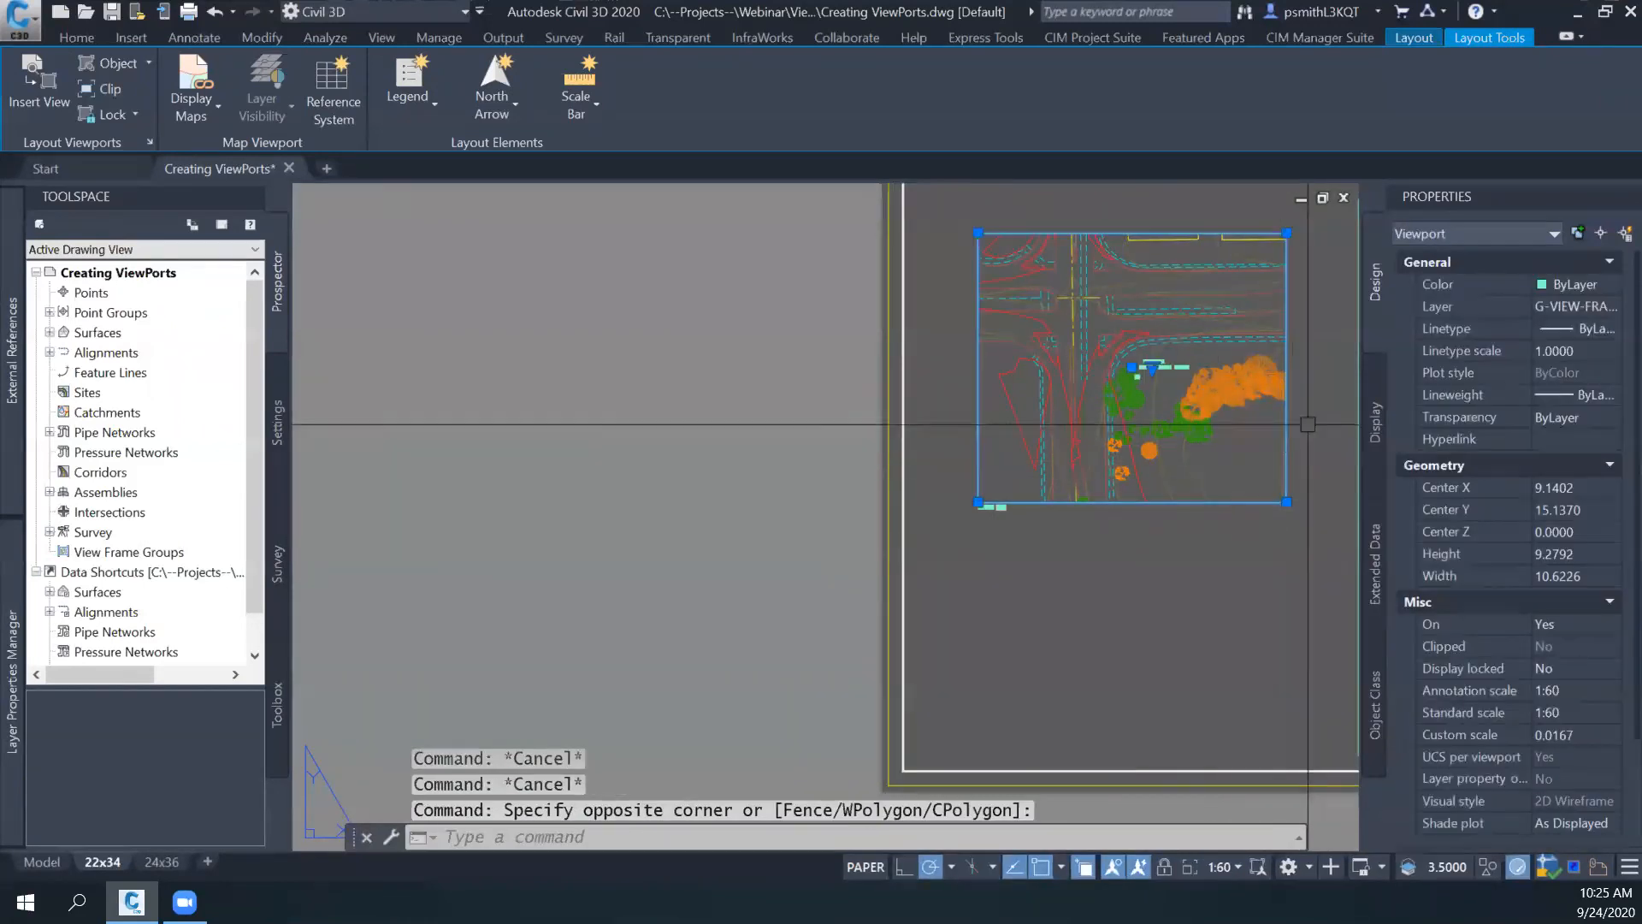
type("m")
key("Return")
left_click(1009, 558)
left_click(523, 526)
key("Escape")
middle_click_drag(1003, 566, 569, 528)
middle_click_drag(1290, 510, 1280, 510)
middle_click_drag(882, 445, 753, 459)
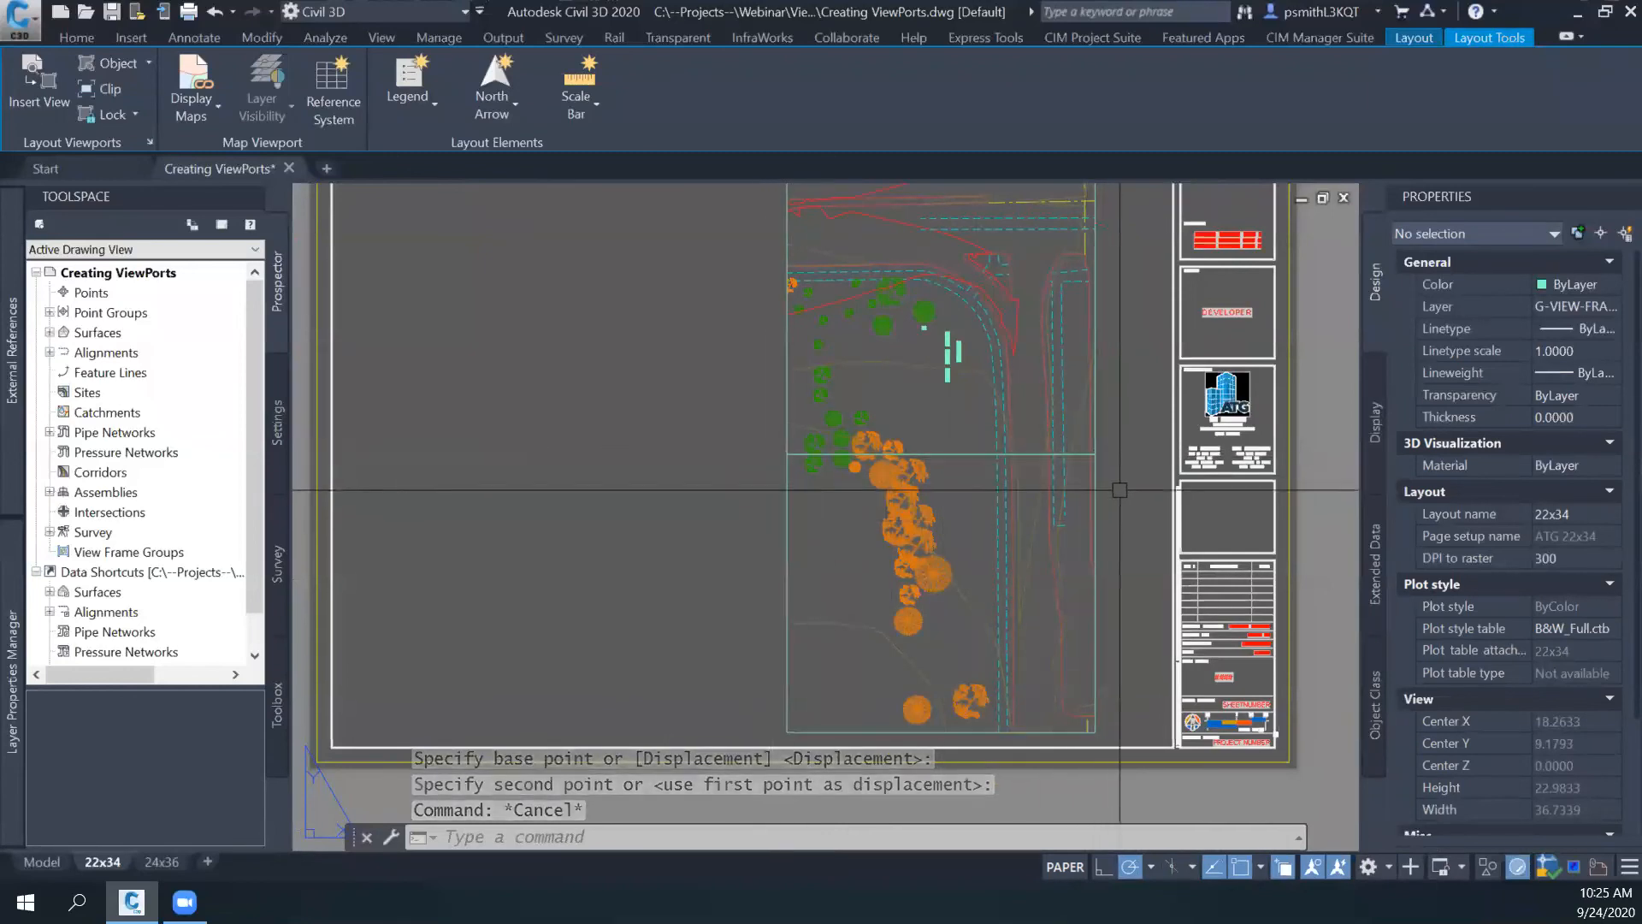
- Move the lower stacked viewport into the empty sheet area to the left of the upper viewport
middle_click_drag(1119, 490, 1087, 467)
left_click(1087, 468)
left_click(1056, 510)
type("m")
key("Return")
left_click(1060, 511)
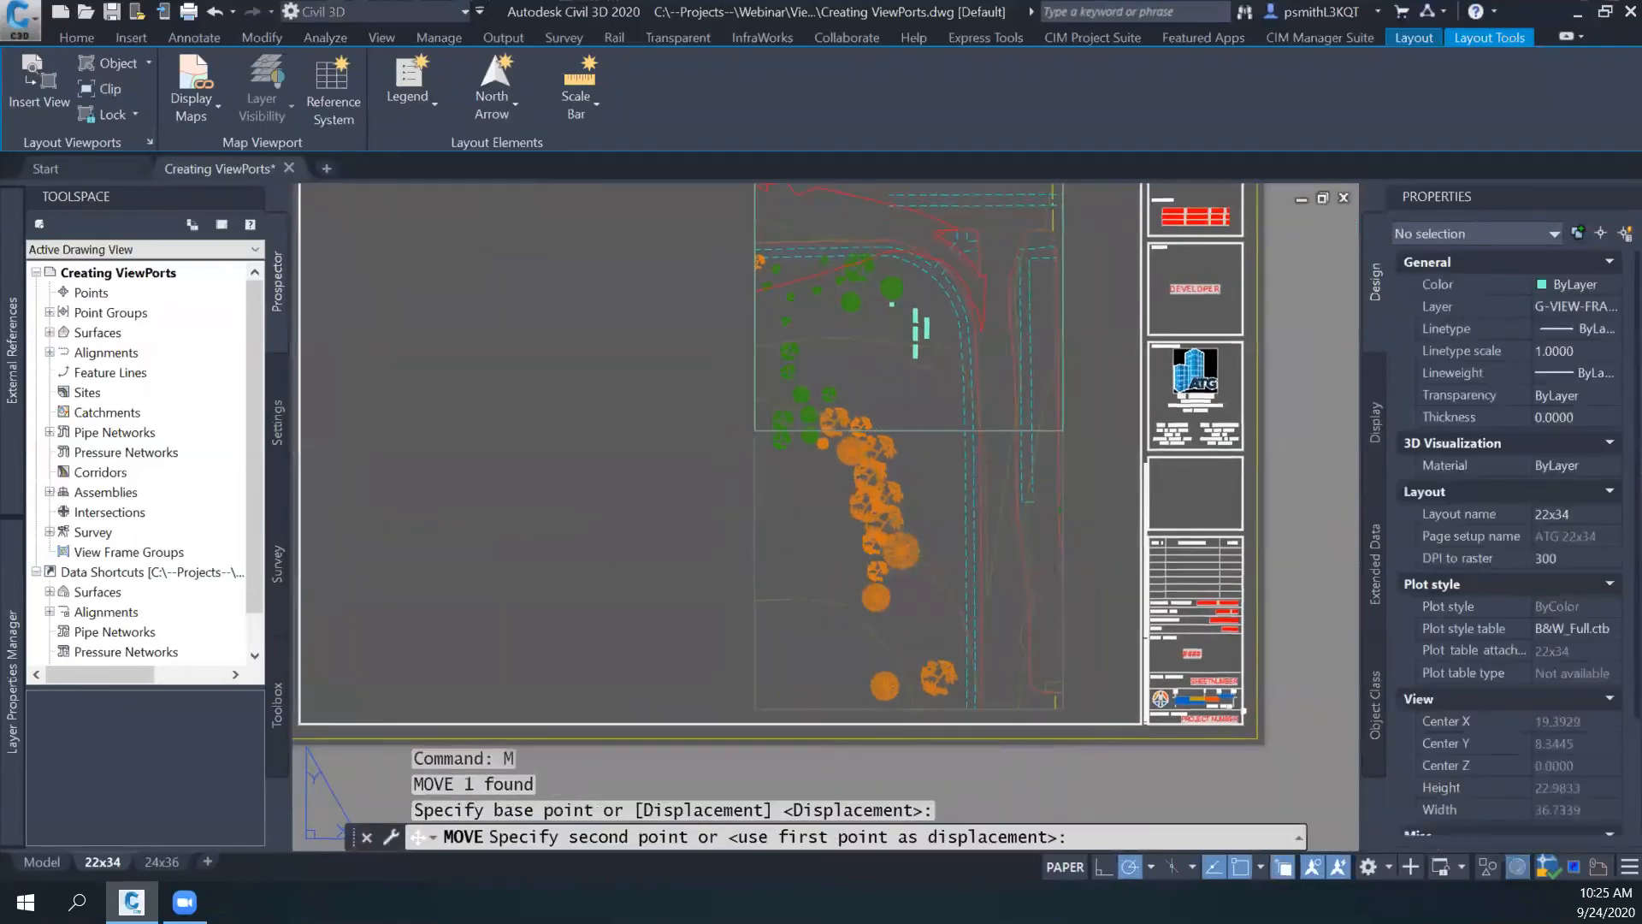
middle_click_drag(746, 338, 859, 383)
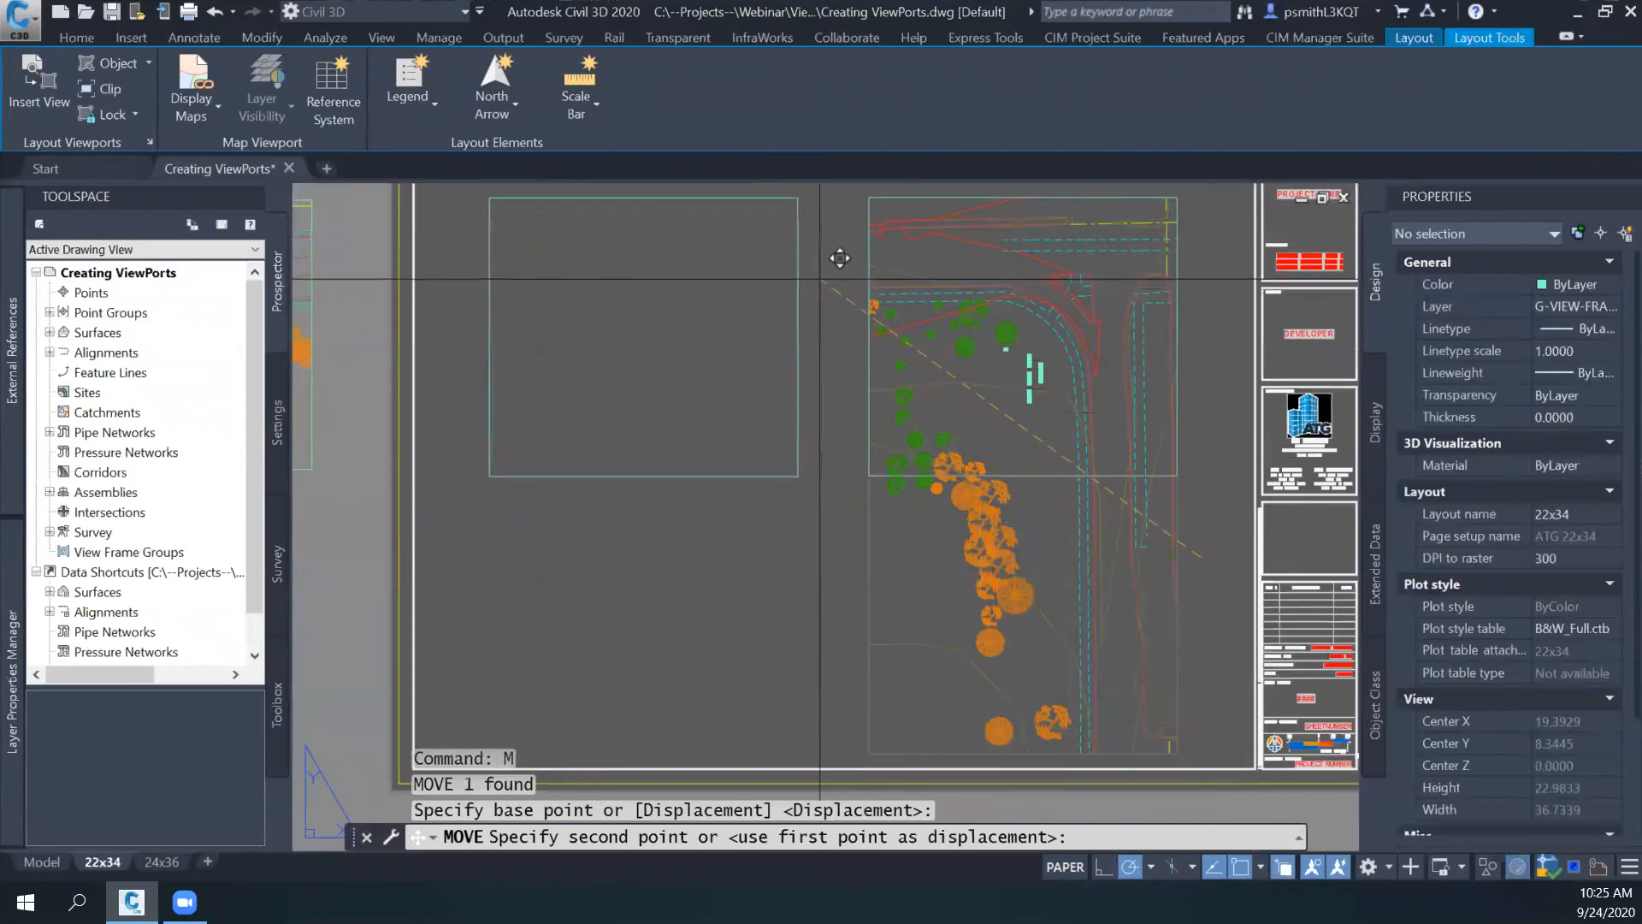
left_click(820, 280)
key("Escape")
middle_click_drag(862, 411, 779, 419)
middle_click_drag(759, 491, 785, 513)
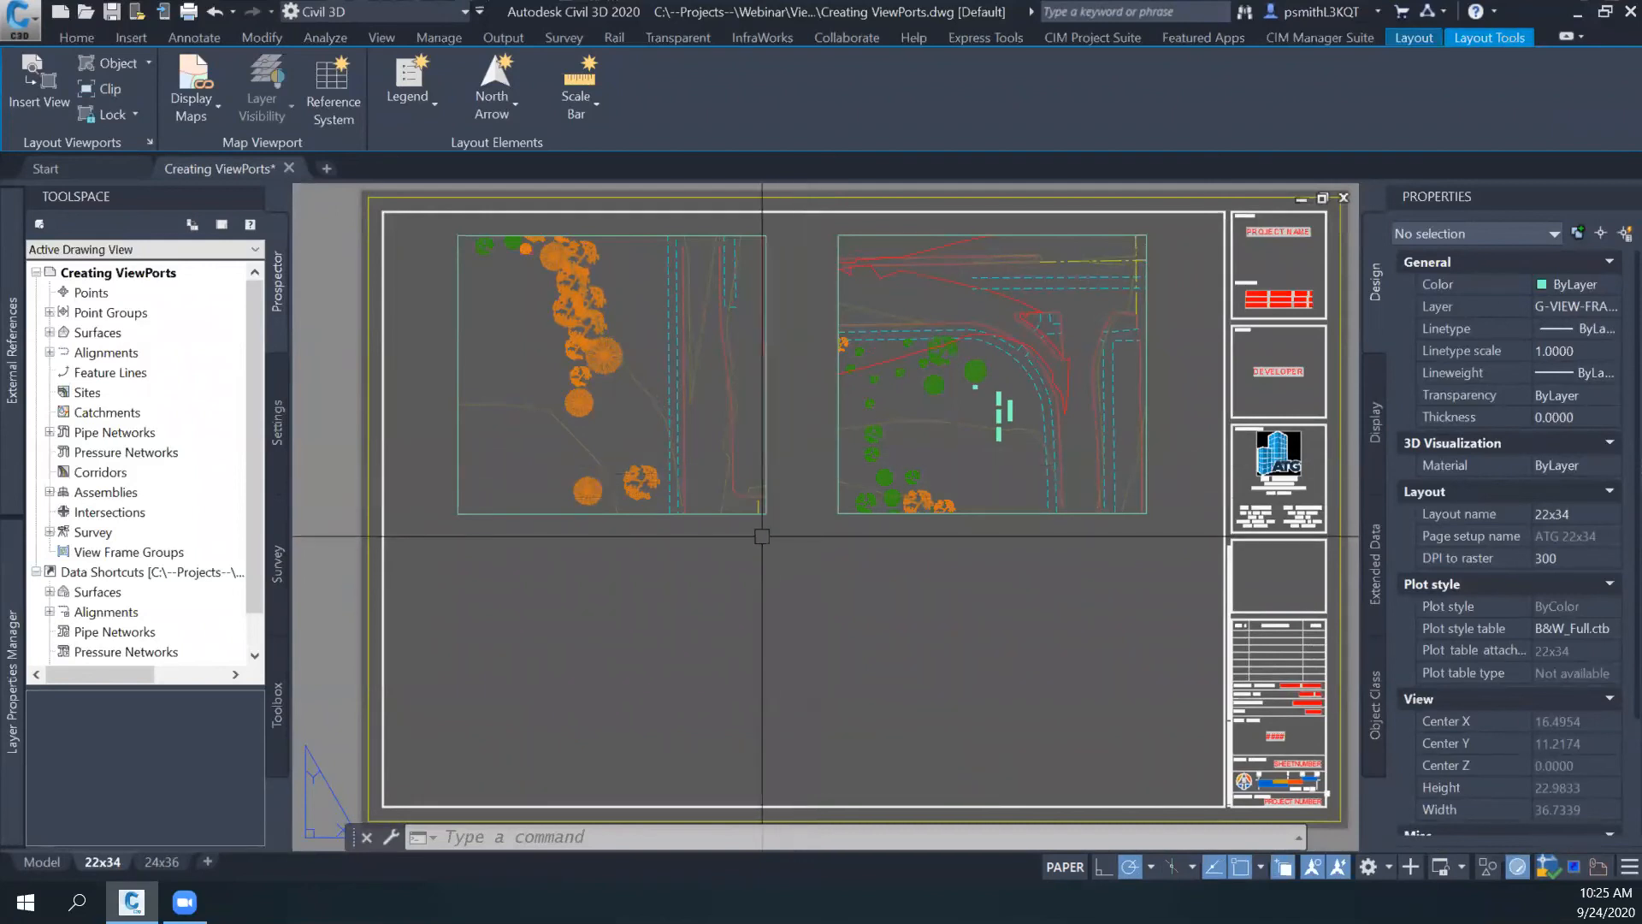
type("VPSYNK")
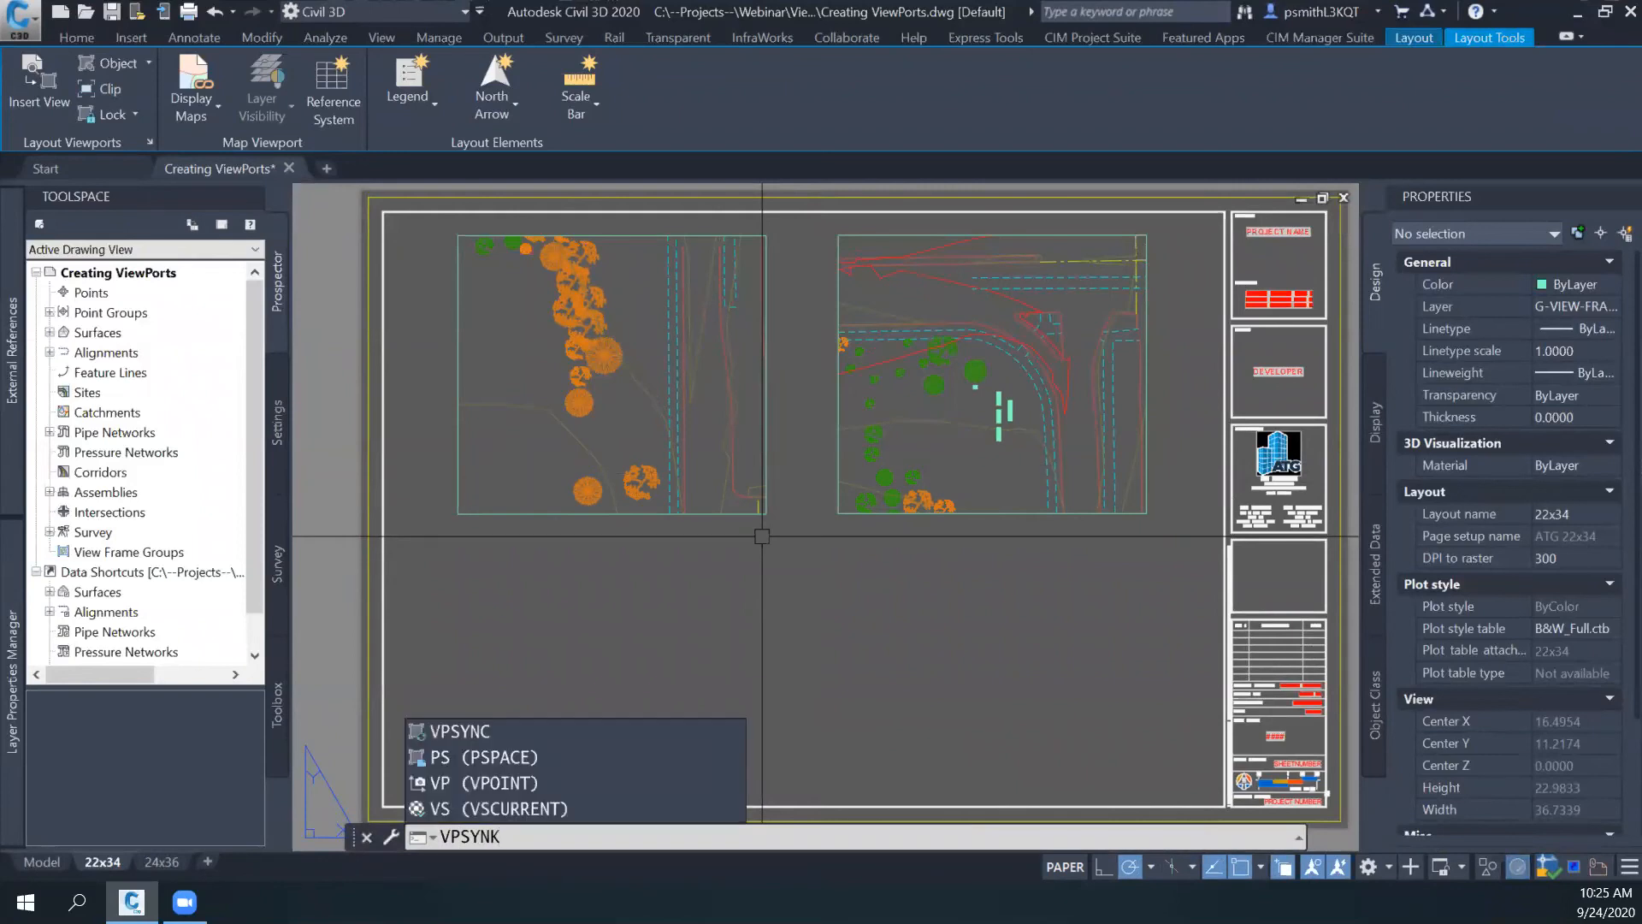
key("Escape")
key("Escape")
key("Escape")
- Move the left viewport back to just beneath the other viewport, so the two are stacked inside the sheet border
middle_click_drag(832, 579, 793, 477)
left_click(741, 381)
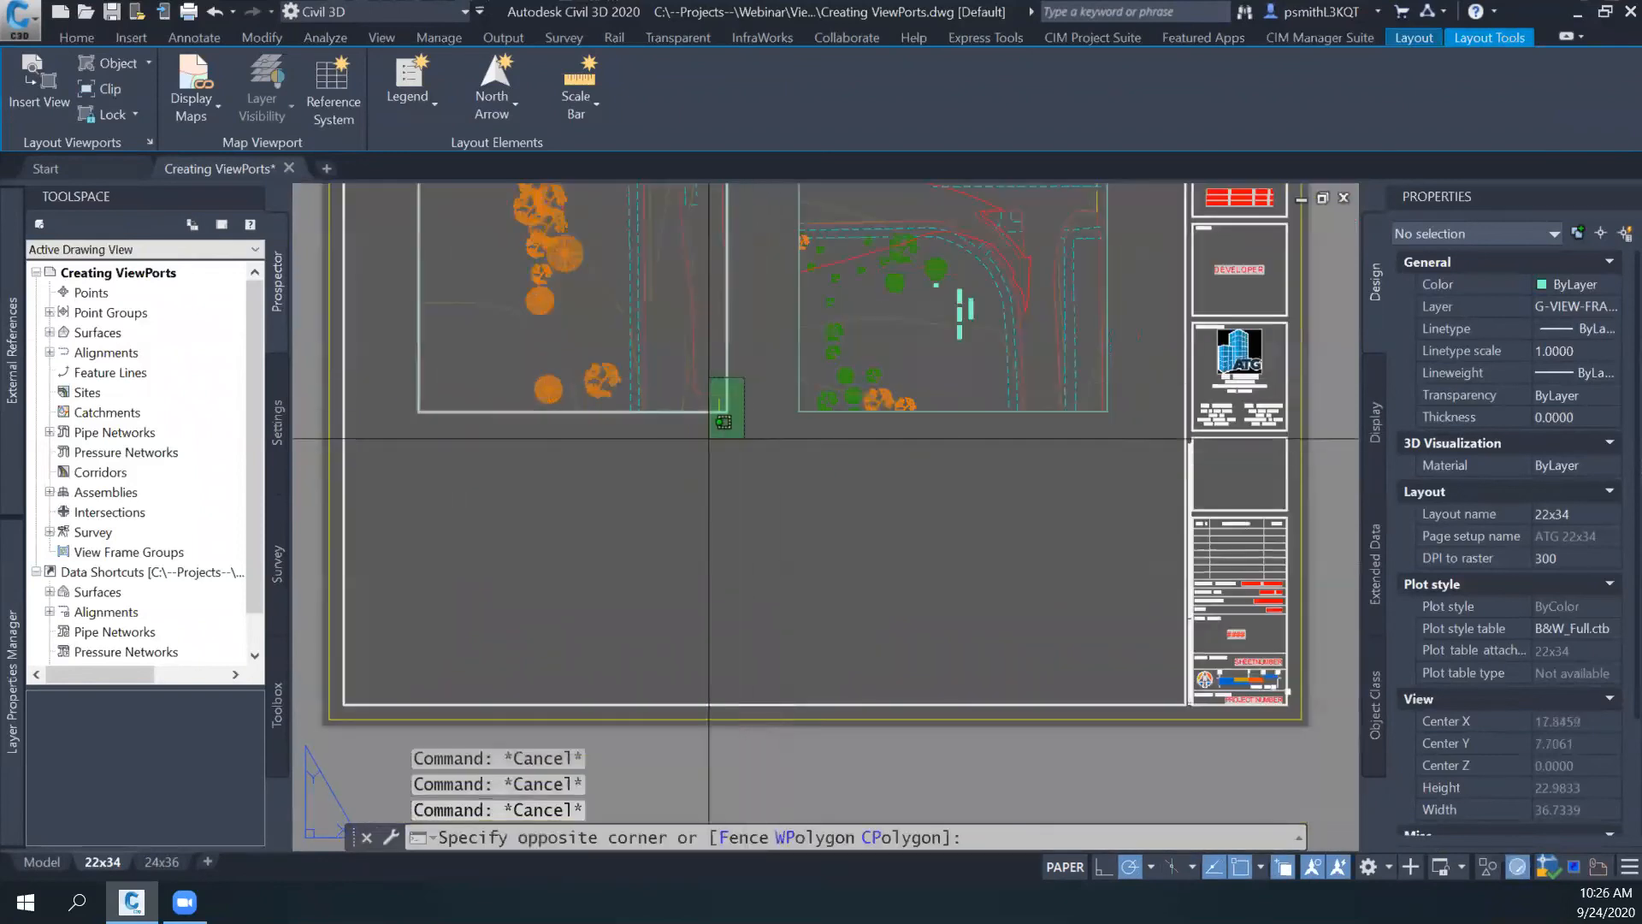
left_click(708, 436)
type("M")
key("Return")
left_click(740, 449)
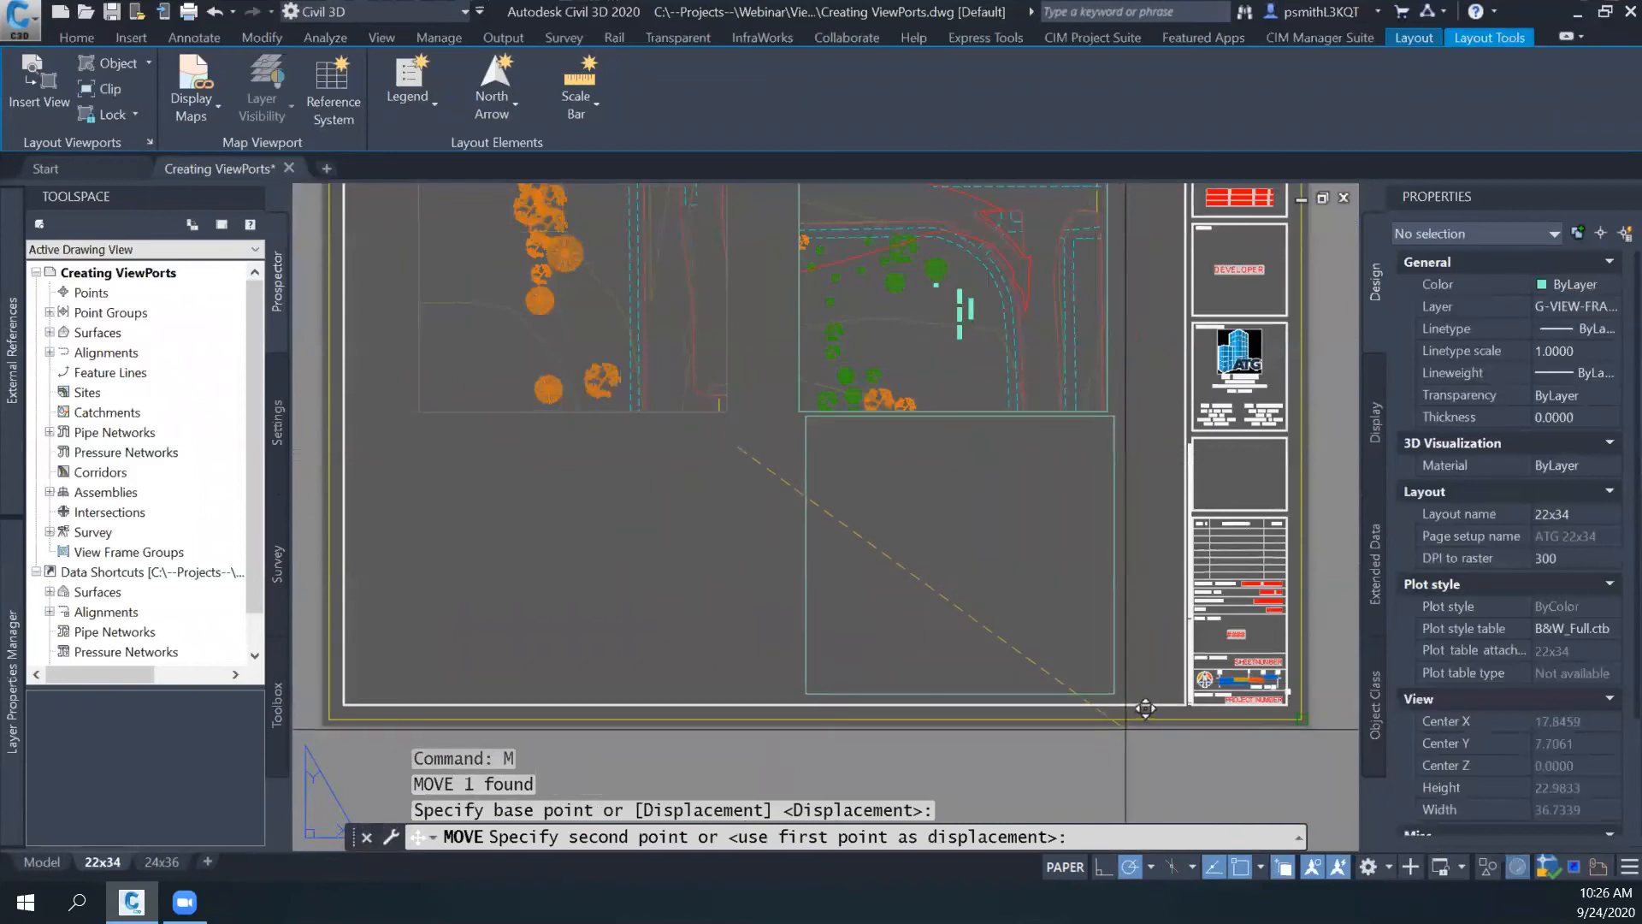
left_click(1123, 727)
key("Escape")
middle_click_drag(798, 355, 888, 497)
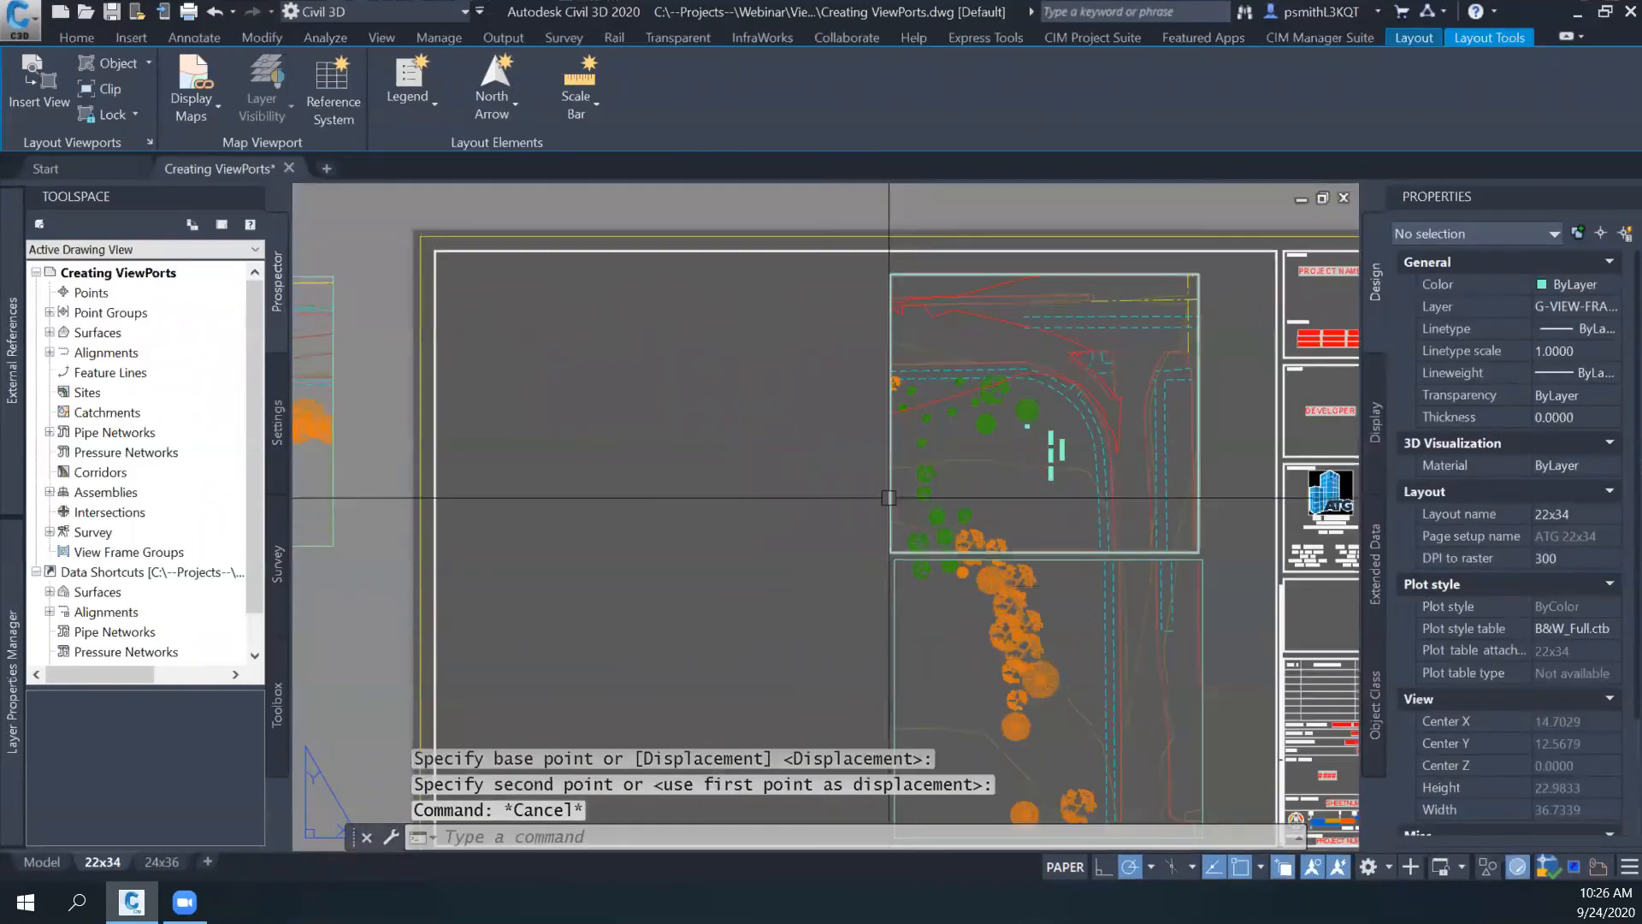
left_click(890, 498)
type("co")
key("Return")
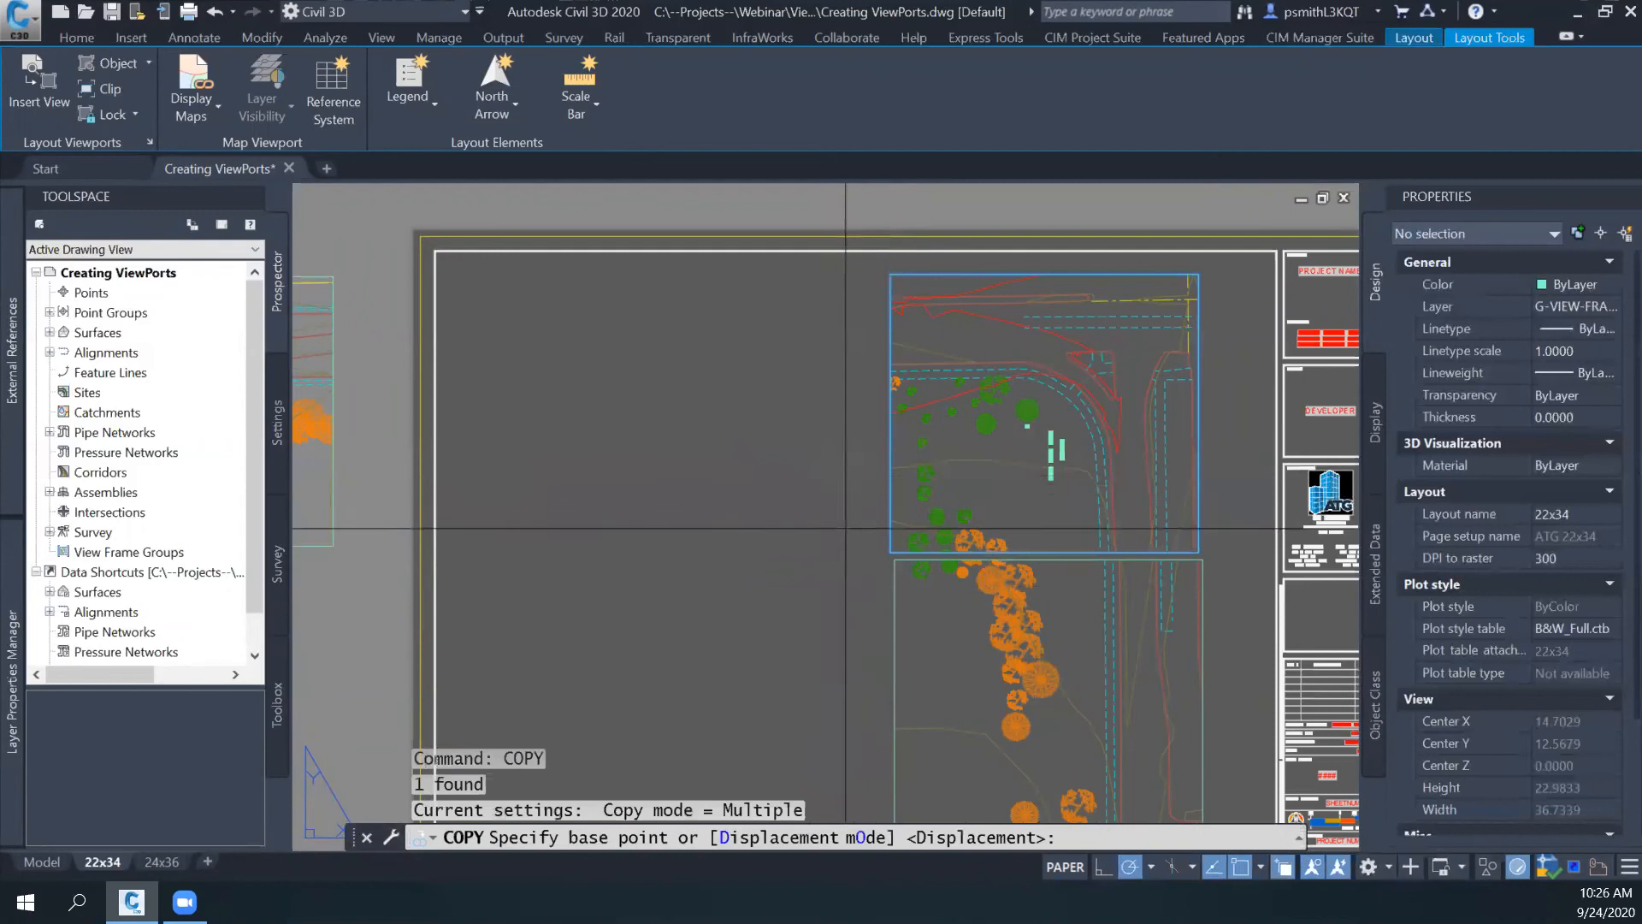
left_click(1198, 551)
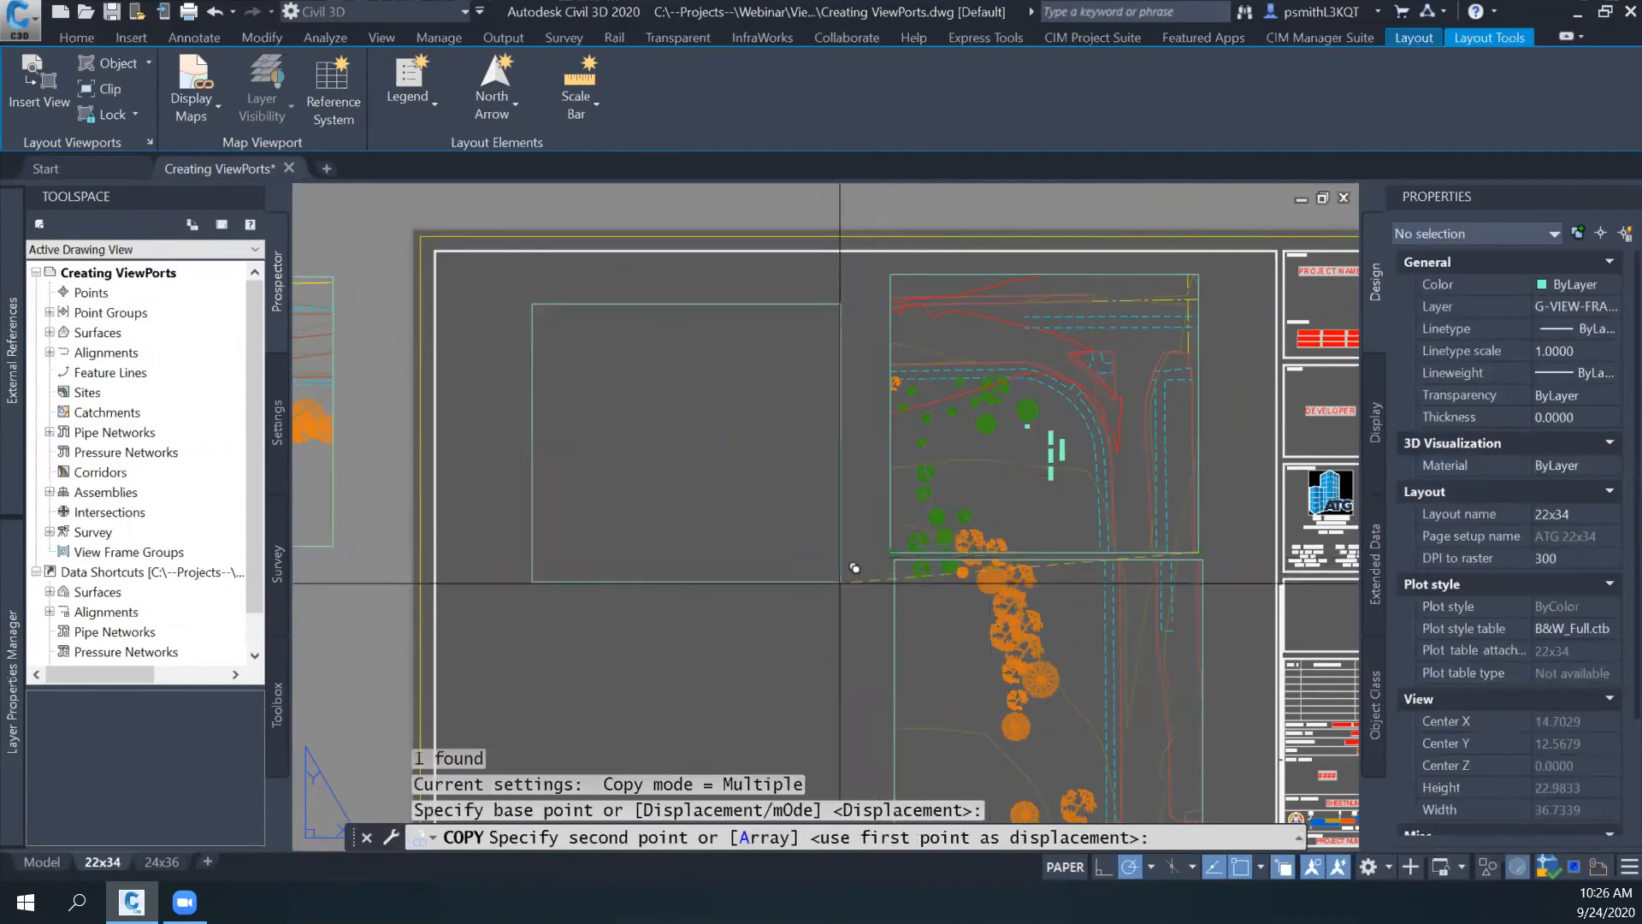
key("Escape")
- Create a rectangular viewport in the empty area left of the stacked viewports, ending at the sheet border's upper-left corner
middle_click_drag(825, 498, 777, 455)
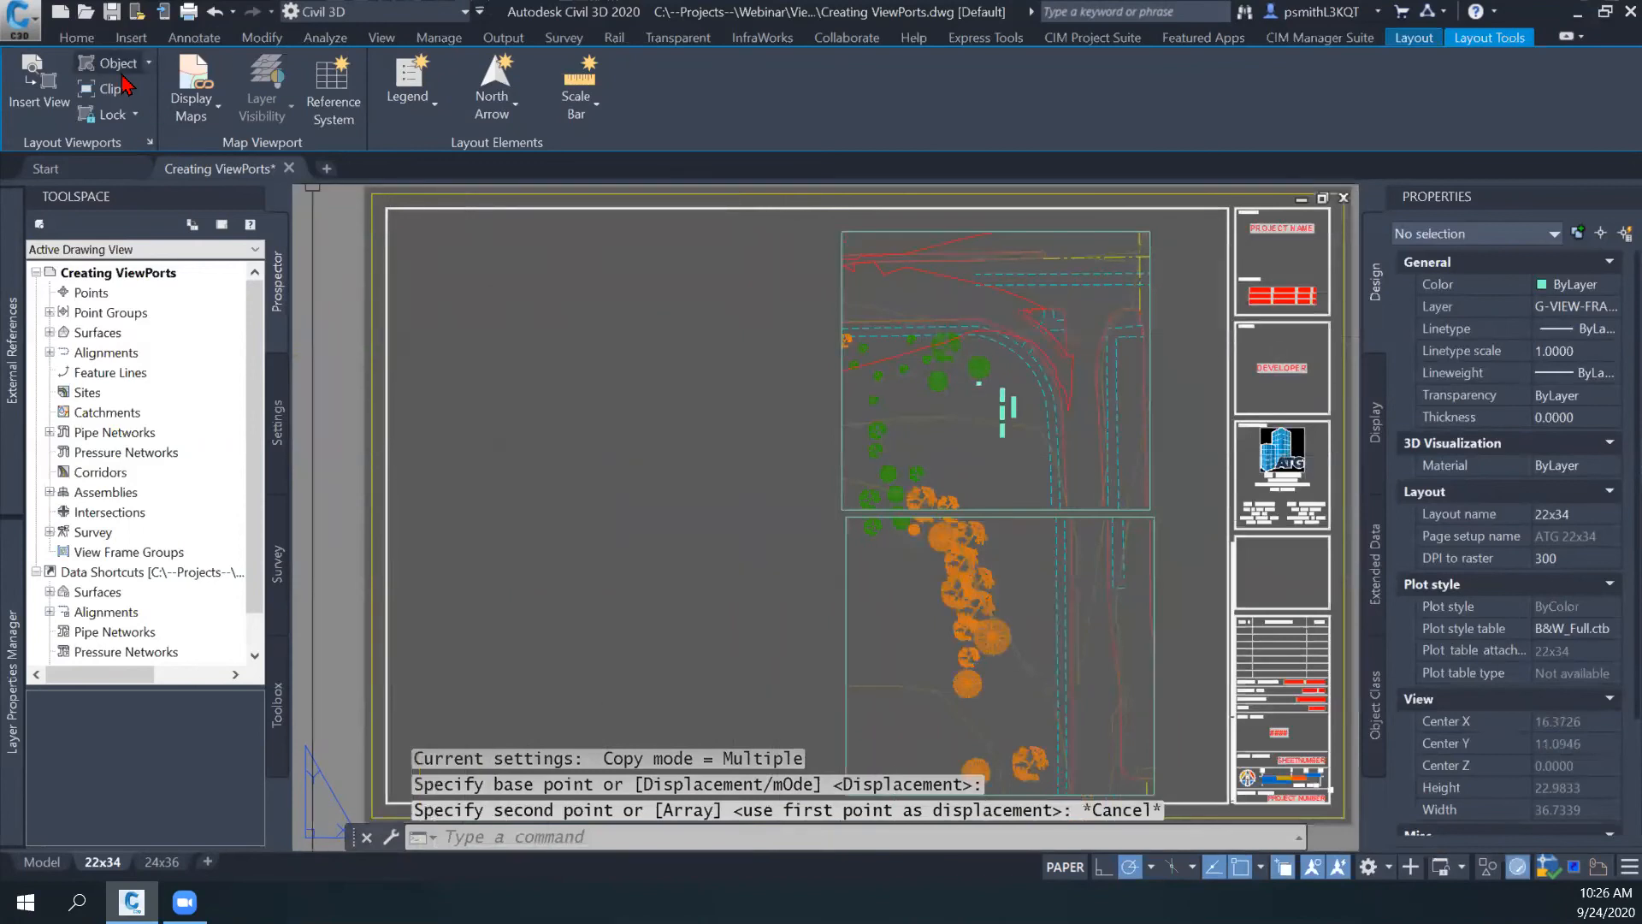
left_click(149, 63)
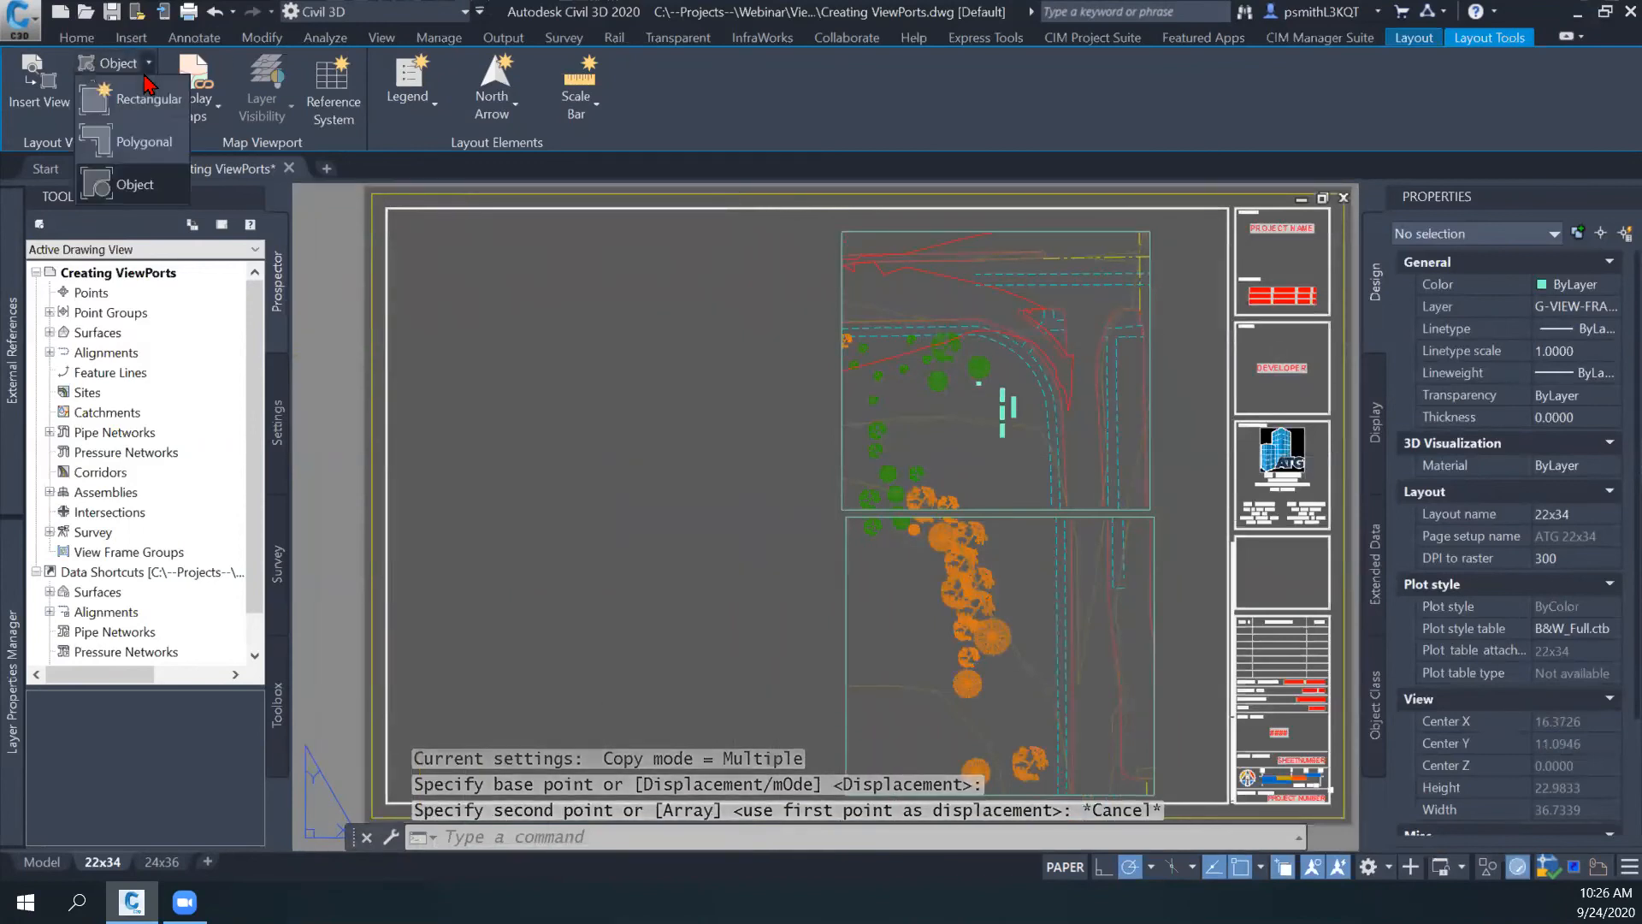
left_click(128, 96)
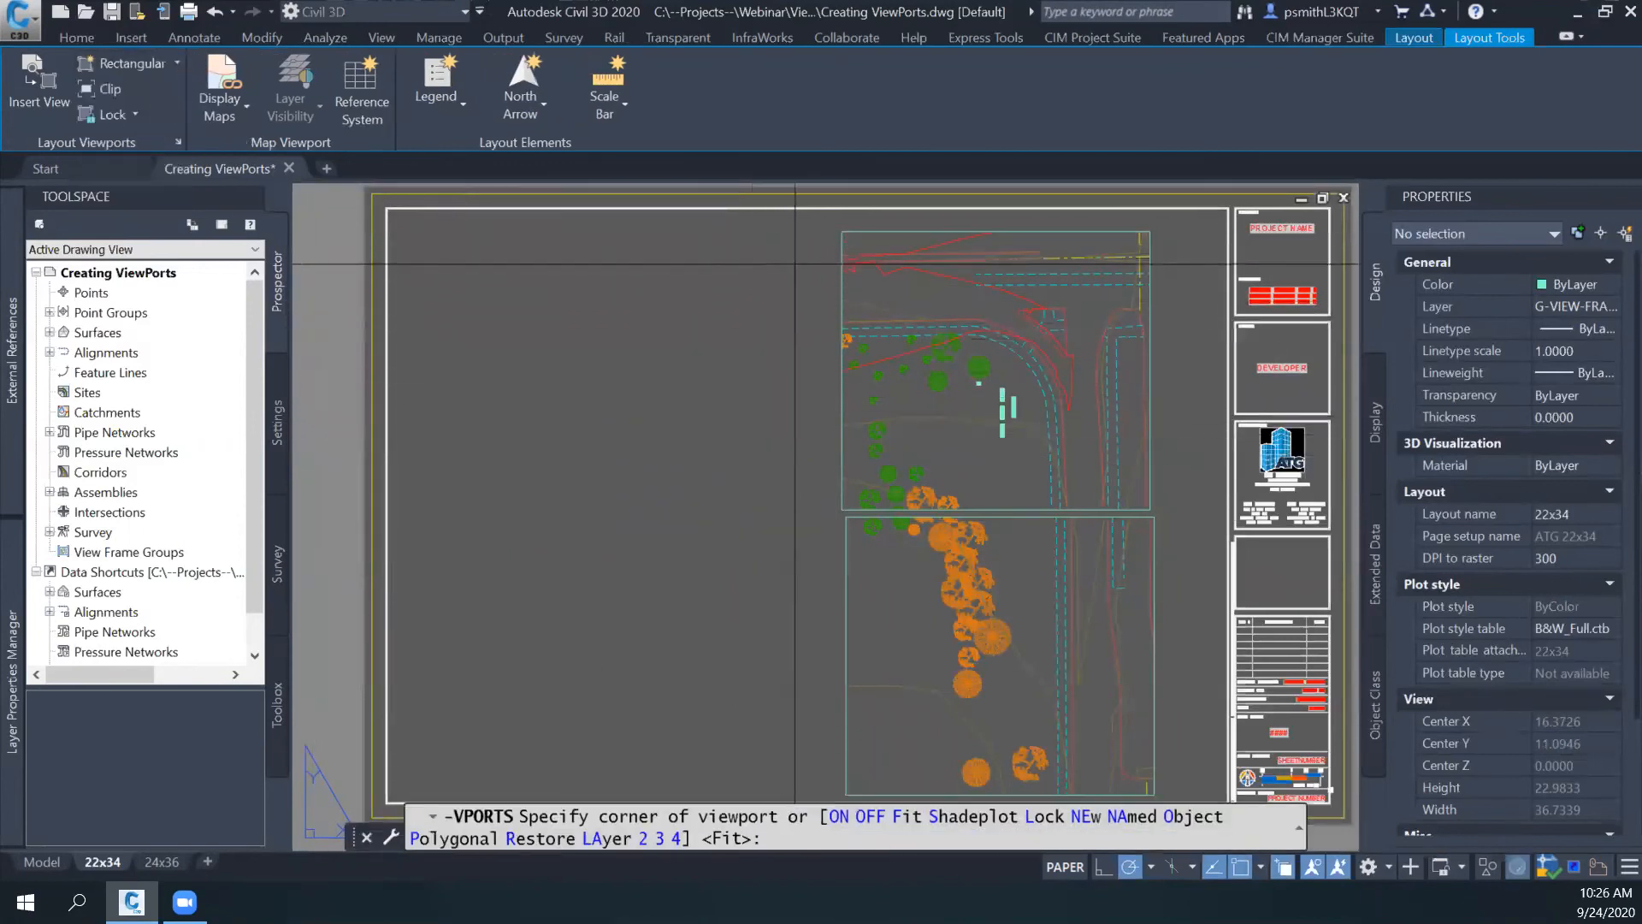
left_click(808, 429)
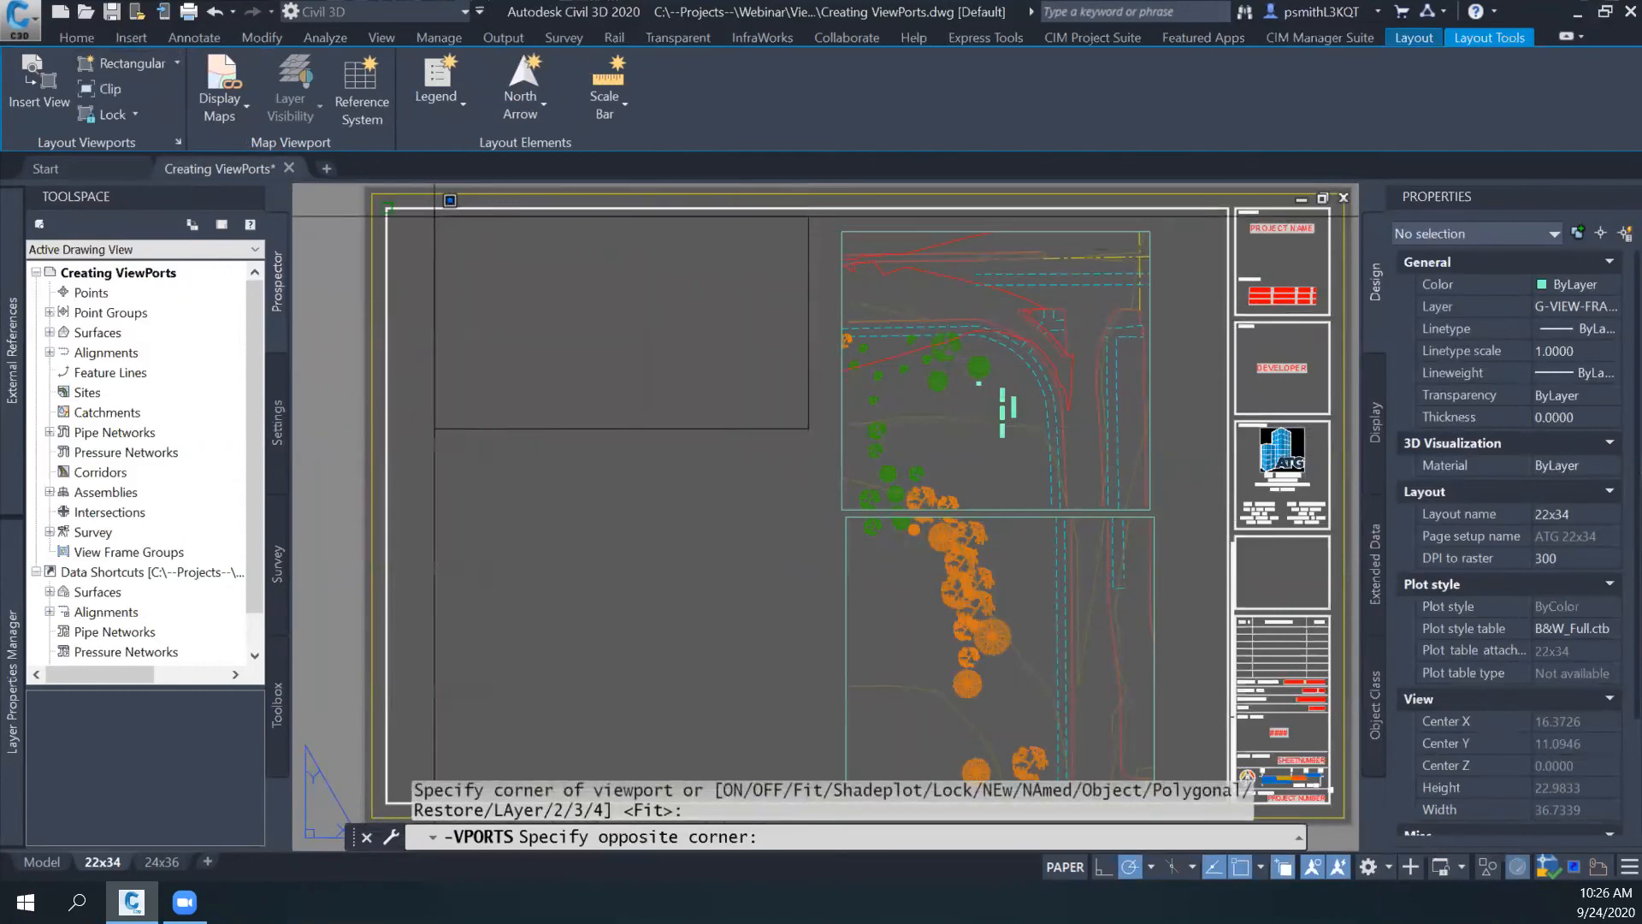
left_click(388, 208)
key("Escape")
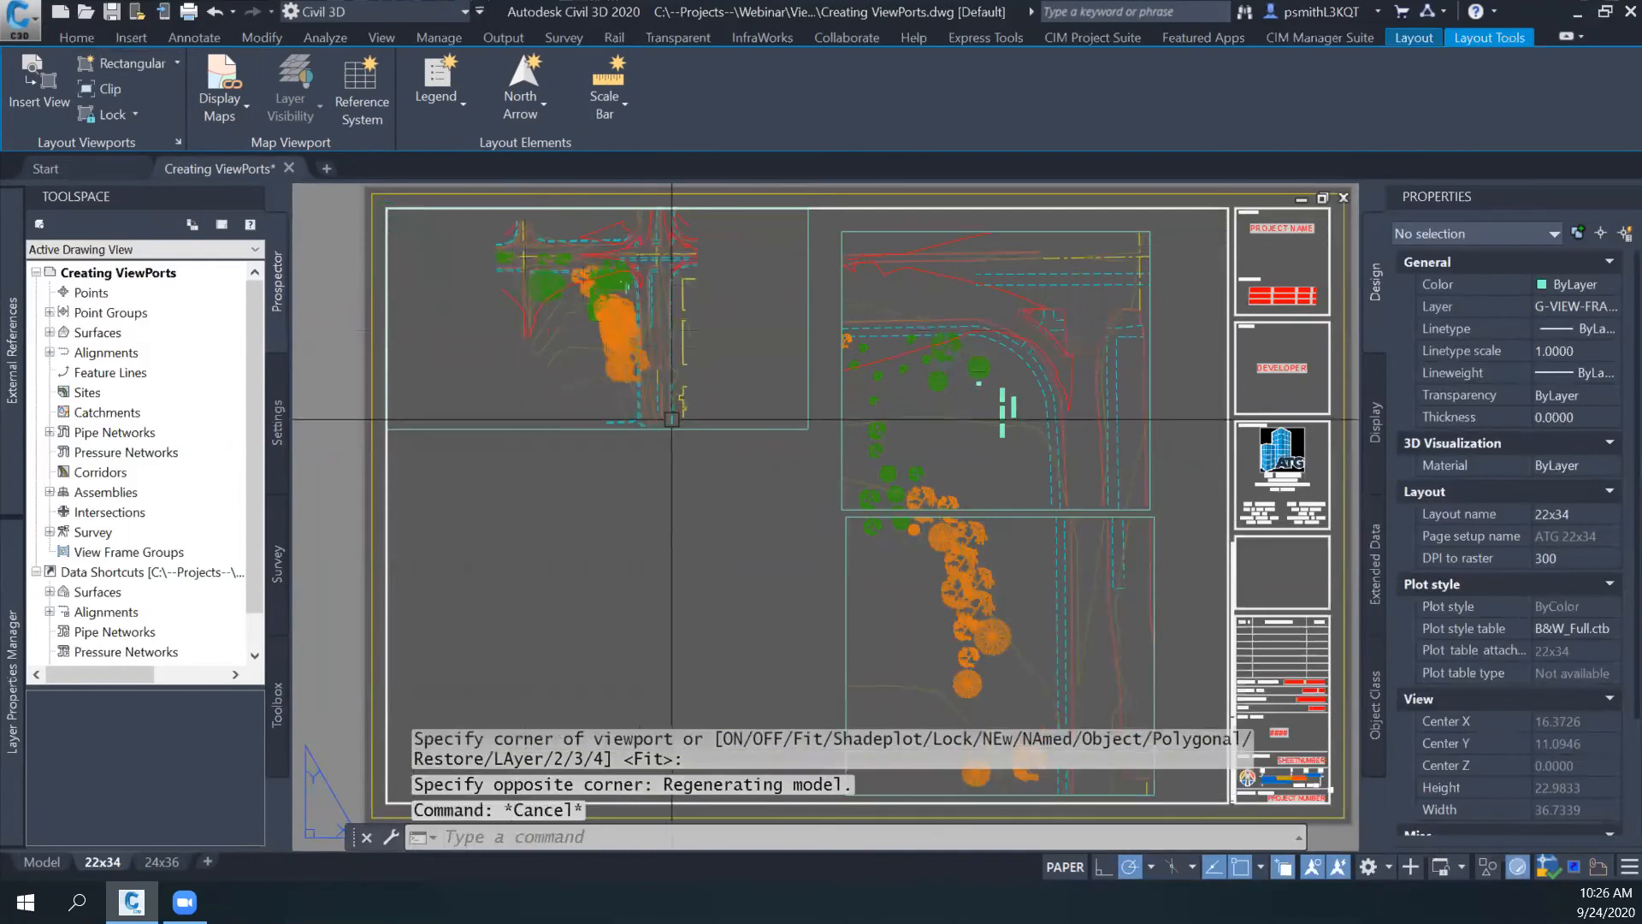
left_click(673, 428)
key("Escape")
left_click(813, 427)
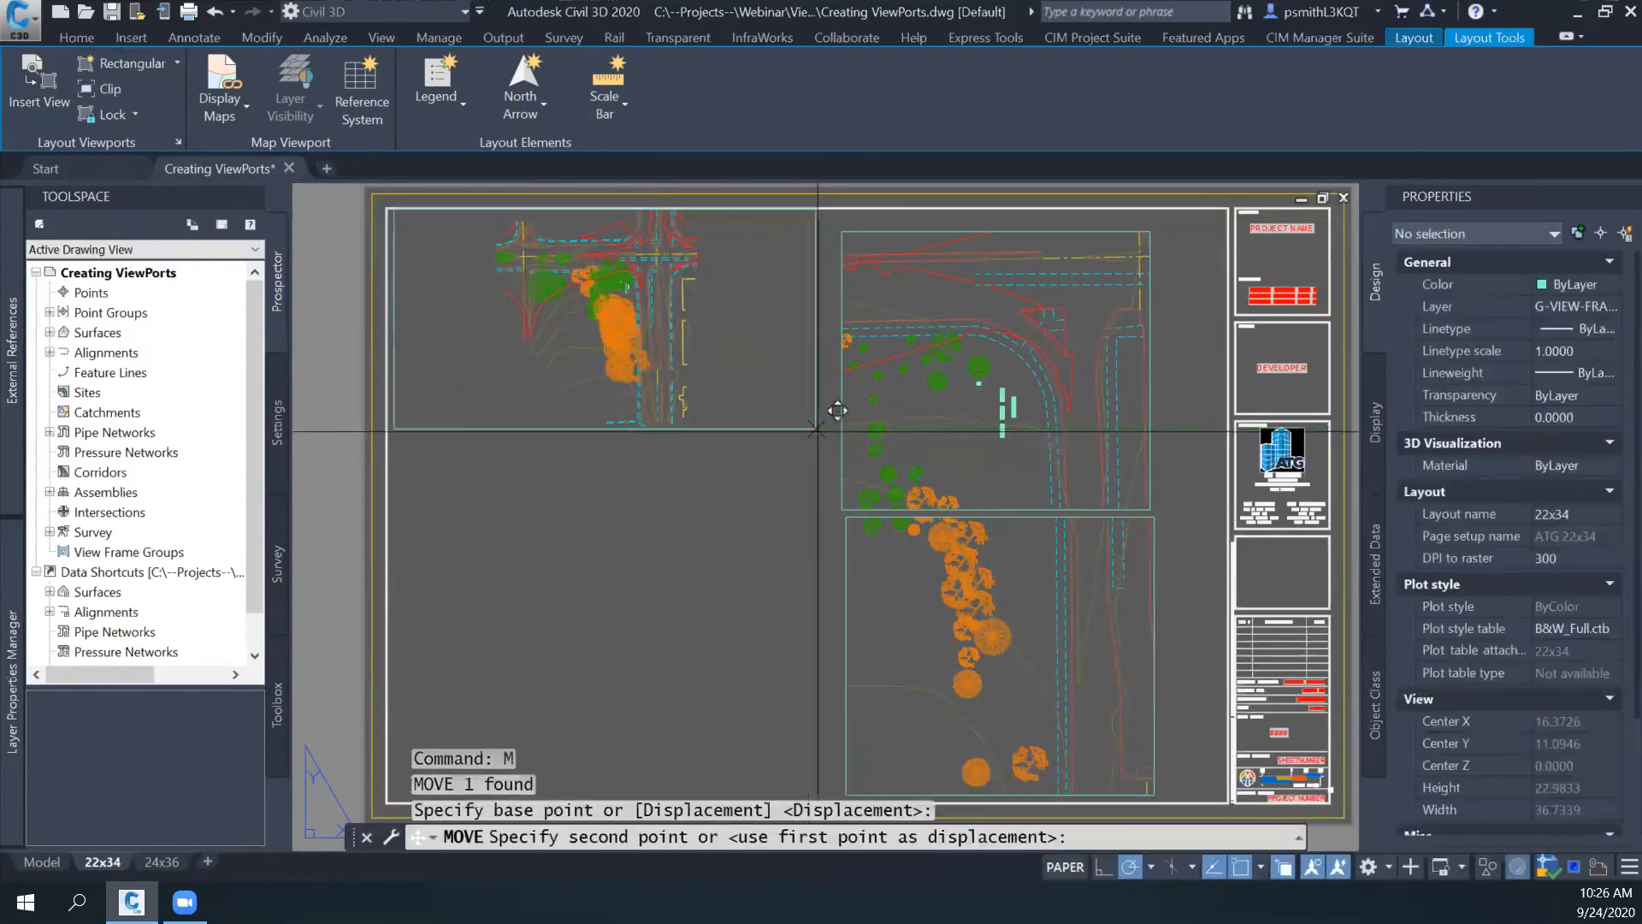
right_click(828, 427, "shift")
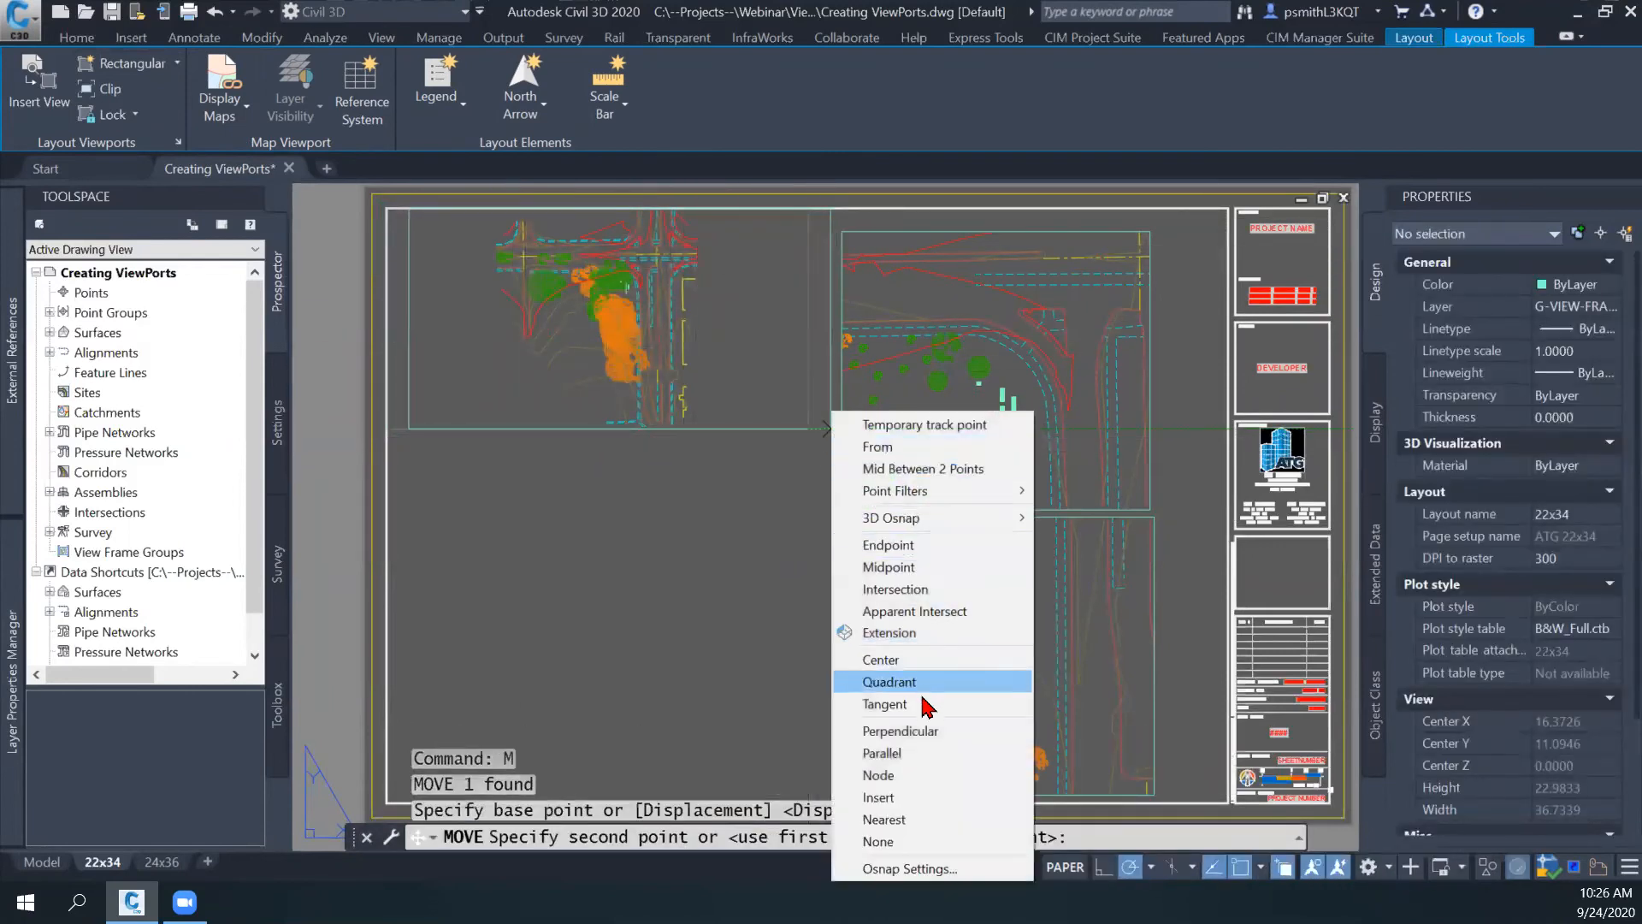
left_click(894, 797)
key("Escape")
- Move the new rectangular viewport with a Nearest snap so its right edge touches the left edge of the upper stacked viewport
left_click(758, 430)
type("m")
key("Return")
left_click(809, 429)
right_click(801, 455, "shift")
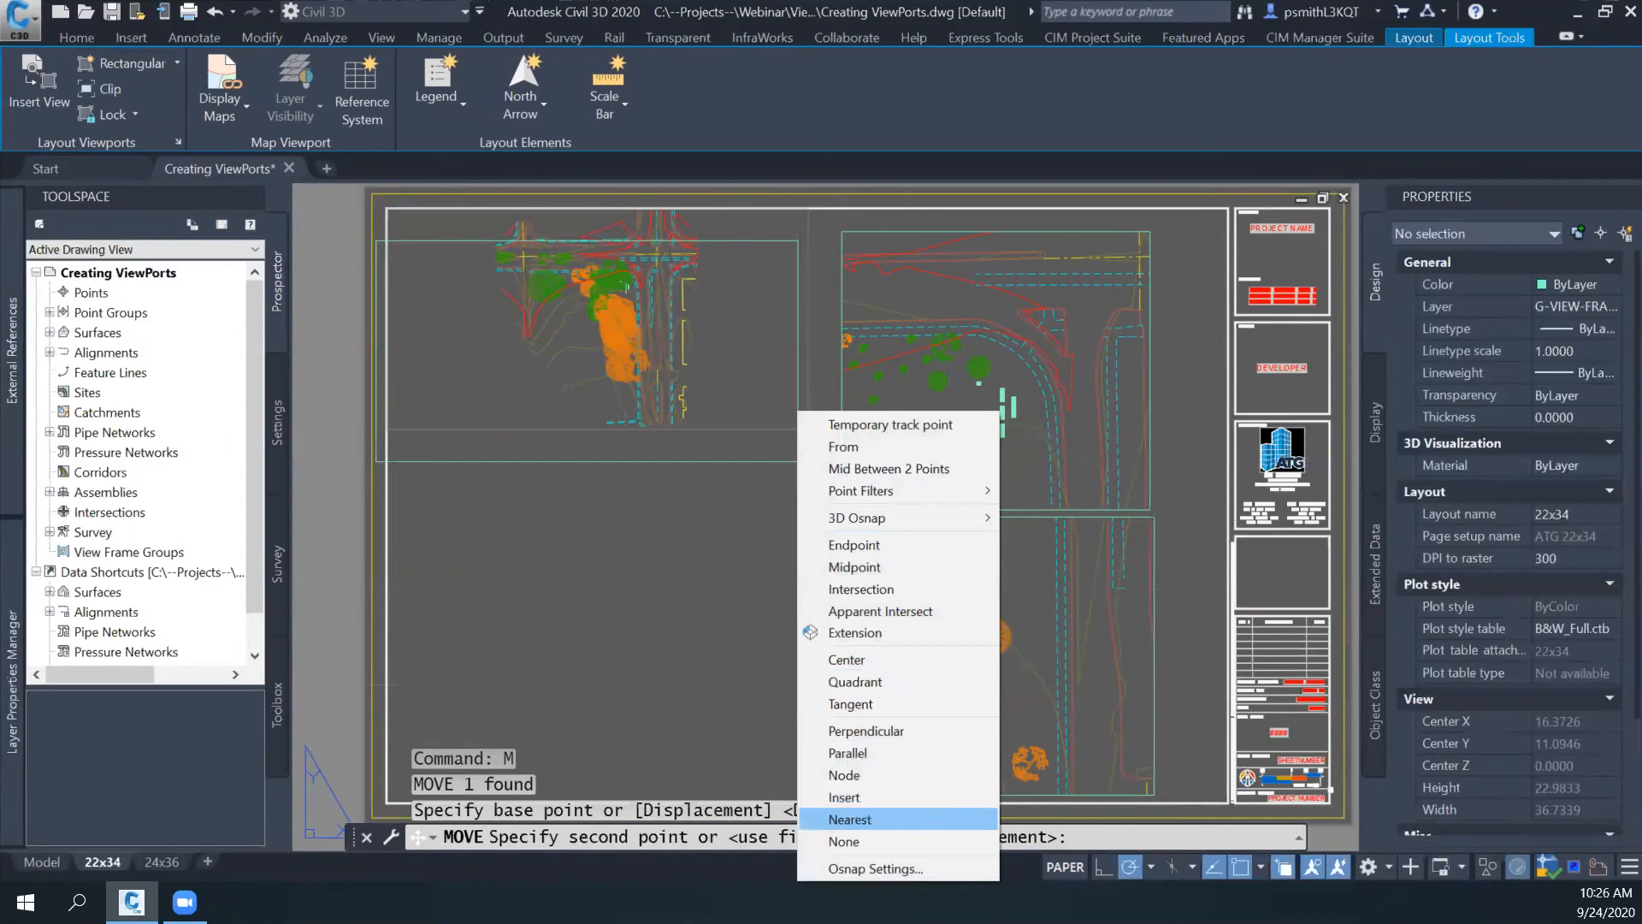
left_click(849, 820)
left_click(844, 413)
key("Escape")
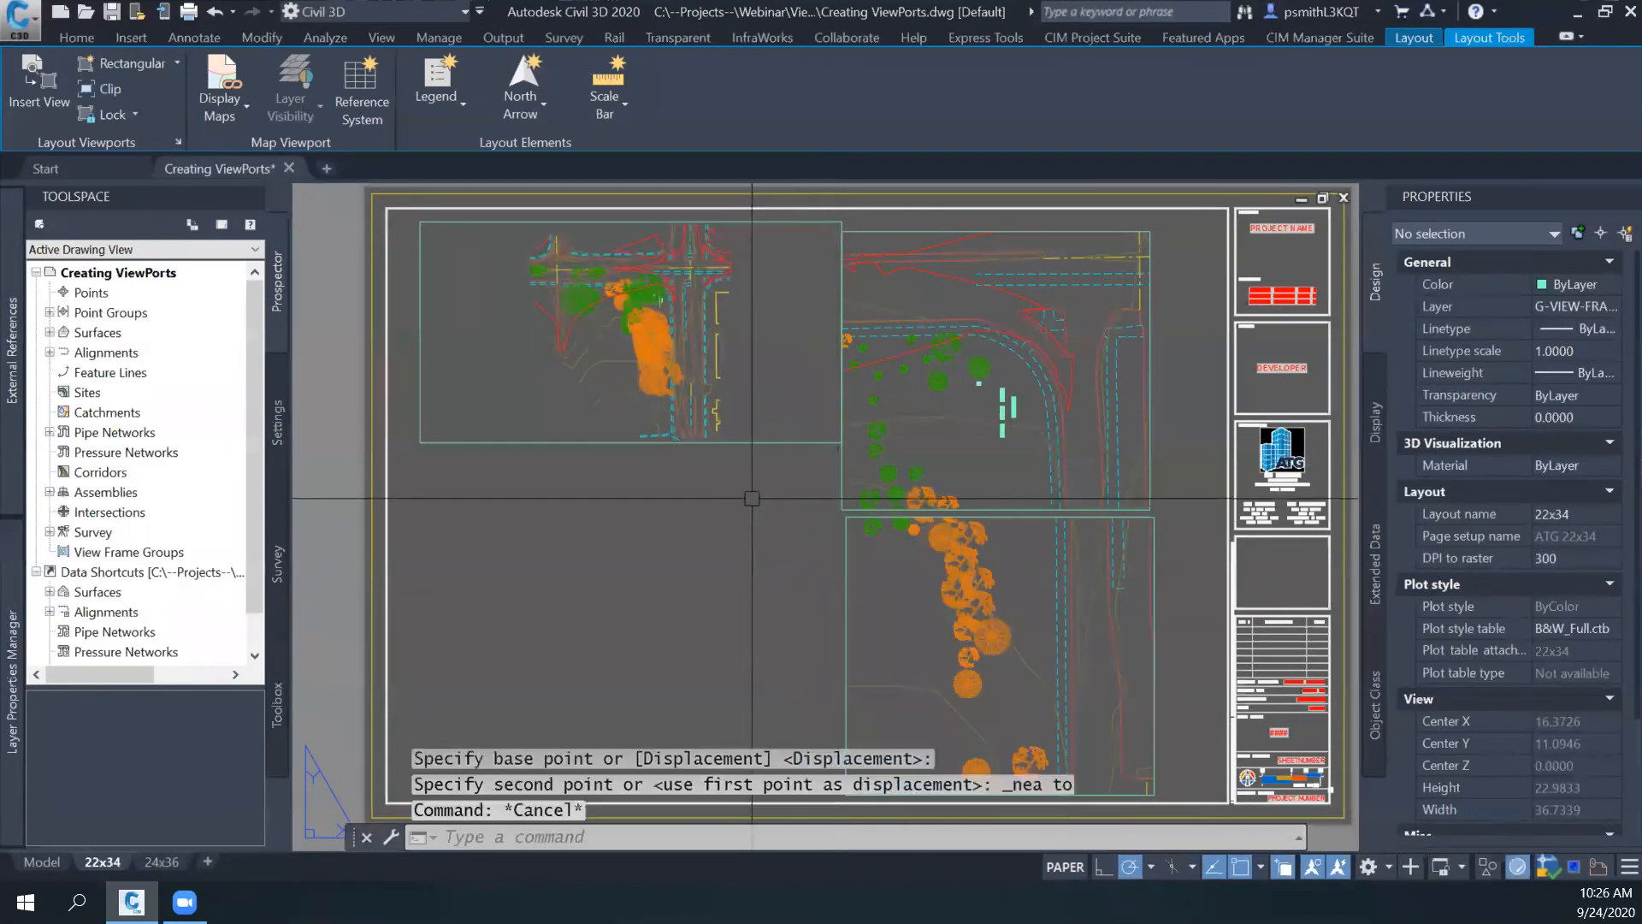
- Run VPSYNC to align the new rectangular viewport to the upper stacked viewport as the master viewport
scroll(809, 282, "up", 2)
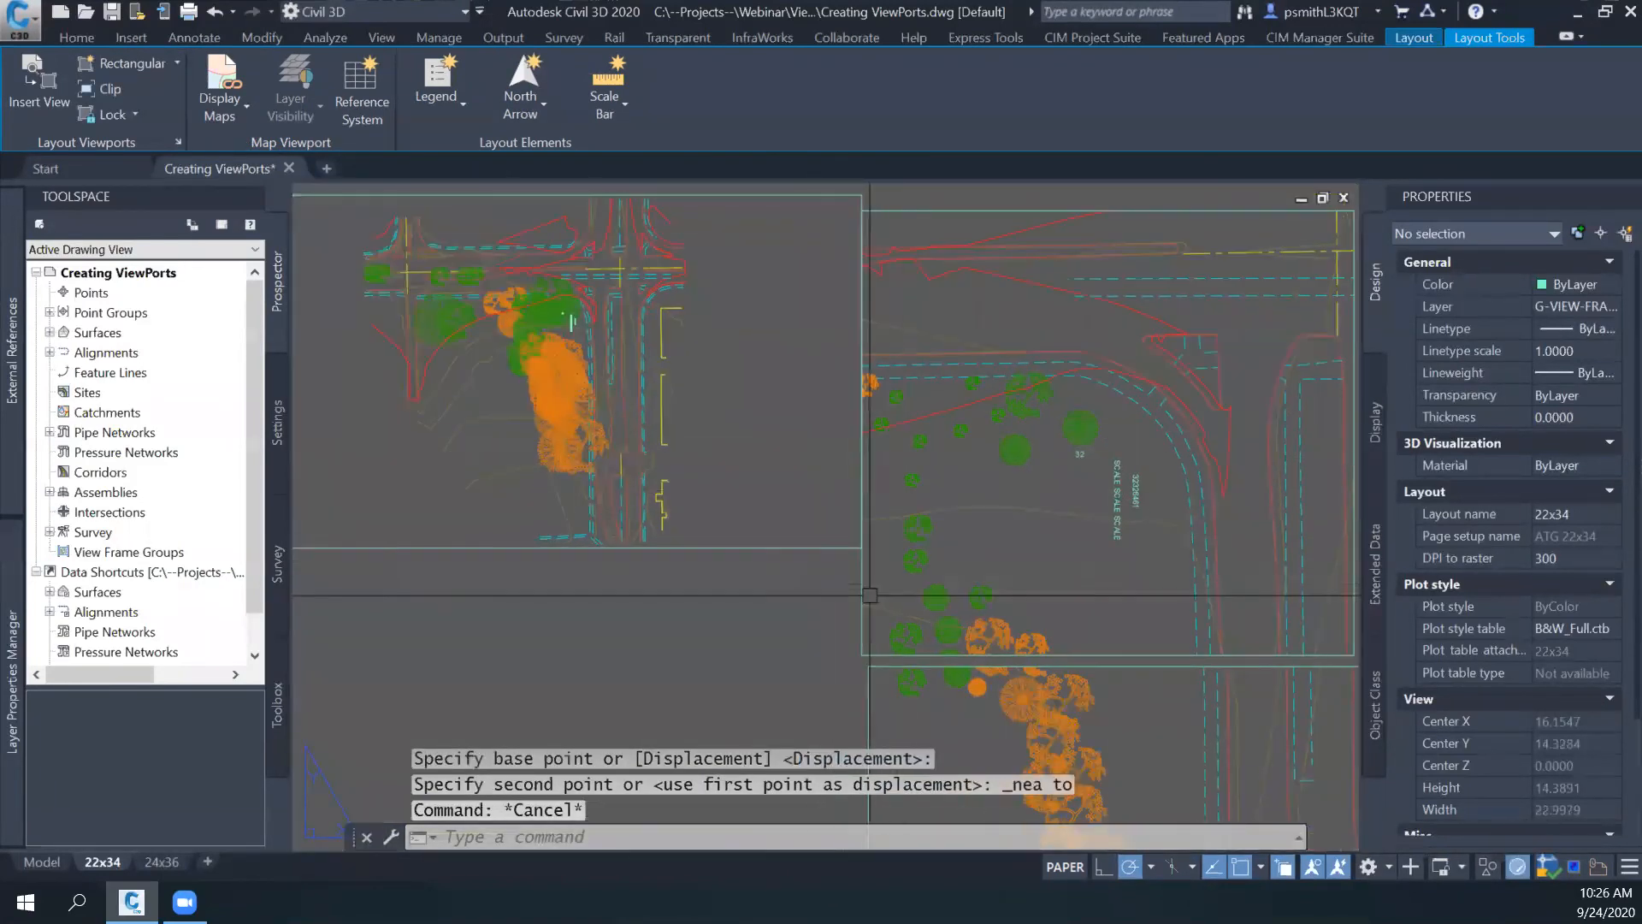
type("VPSYNC")
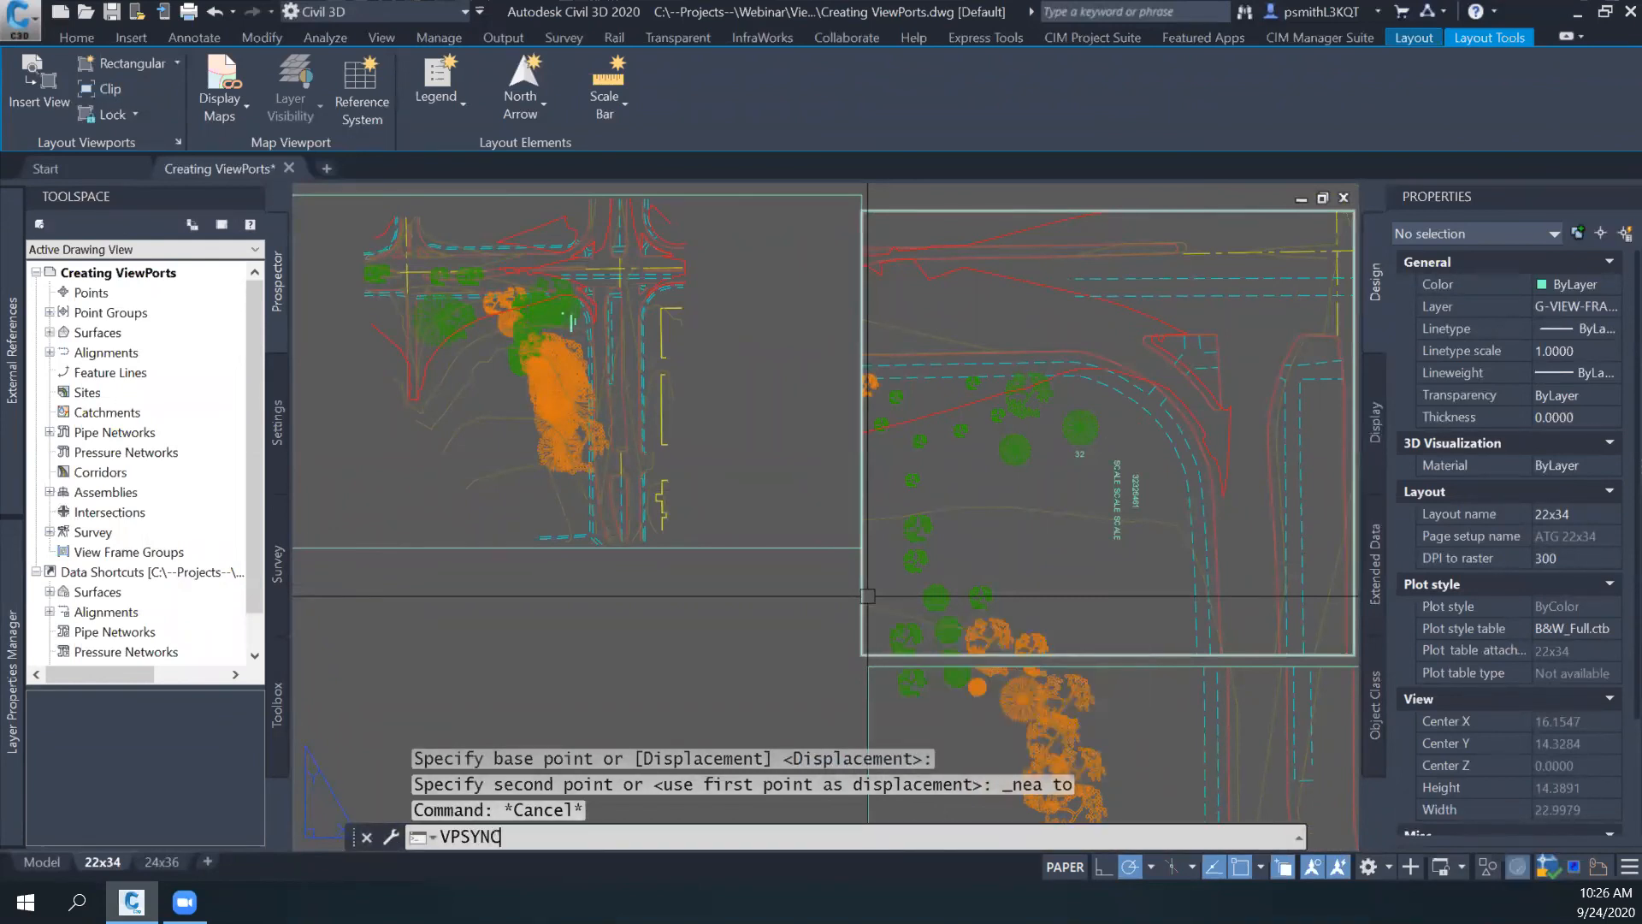
key("Return")
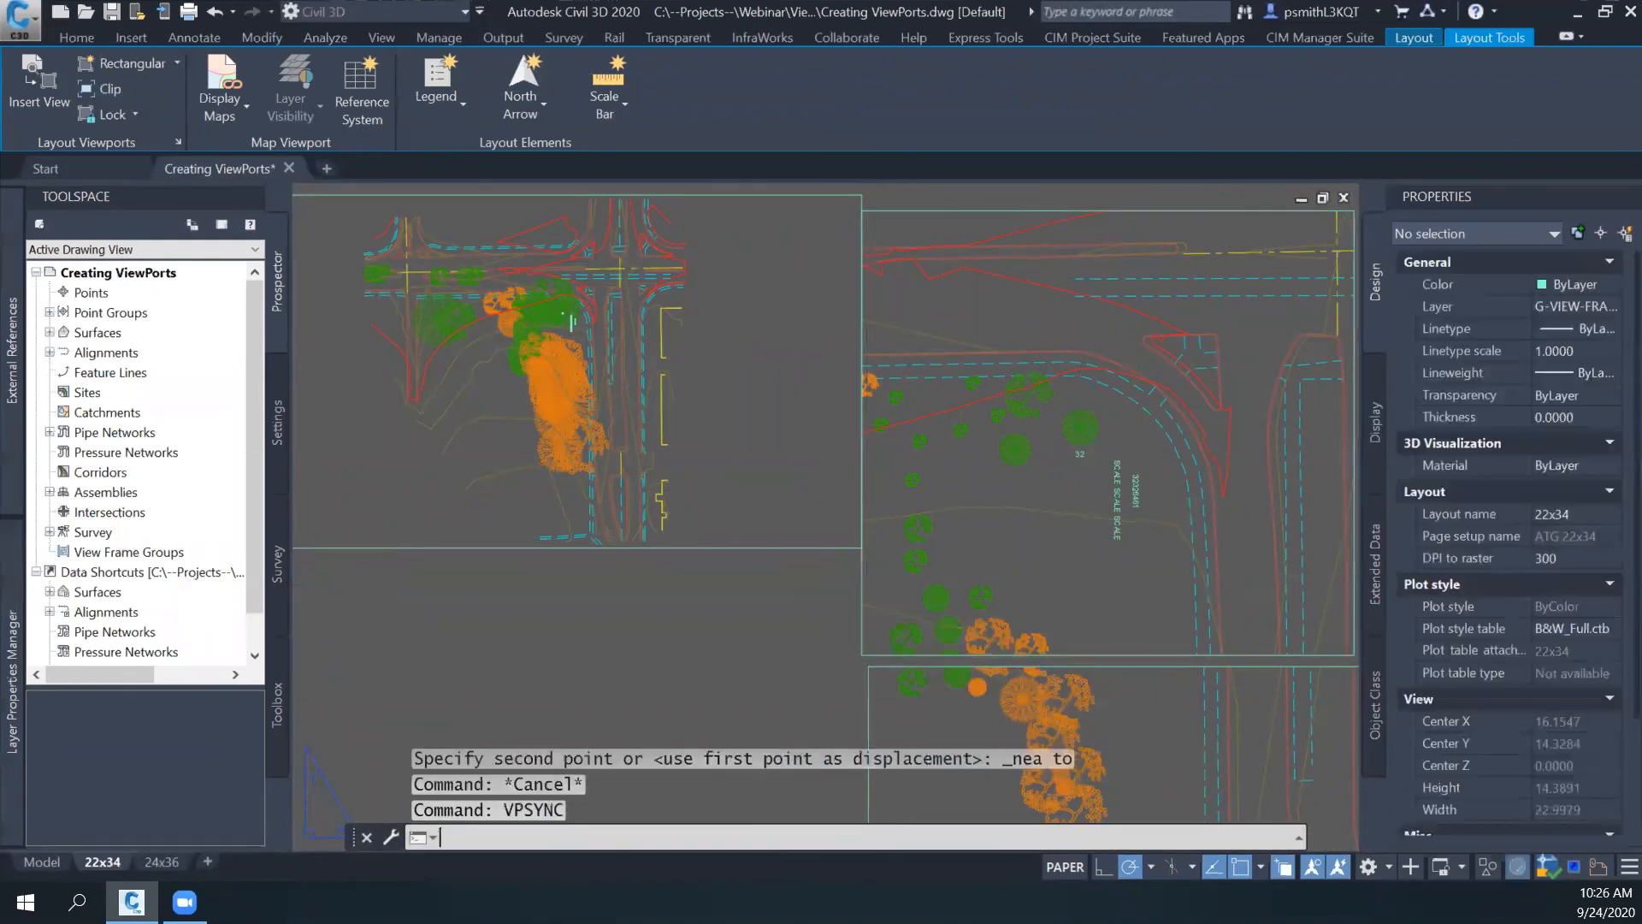
left_click(868, 597)
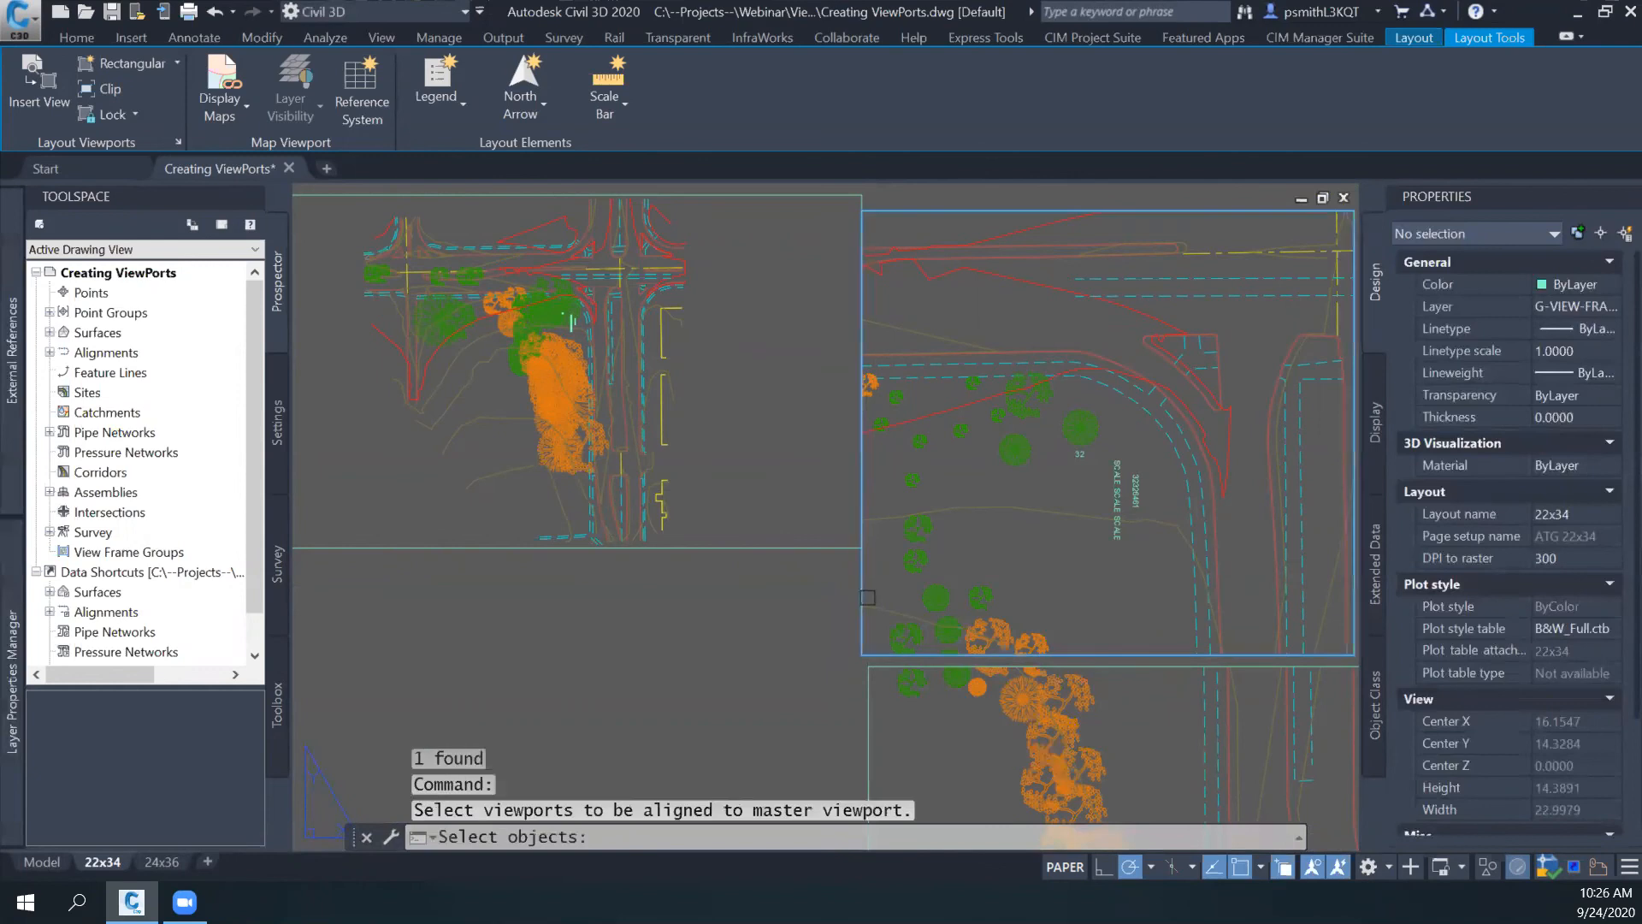
left_click(810, 549)
key("Return")
key("Escape")
- Examine the scale settings of the master and the aligned viewport and how the linework matches across their shared edge
middle_click_drag(822, 622, 940, 677)
left_click(978, 709)
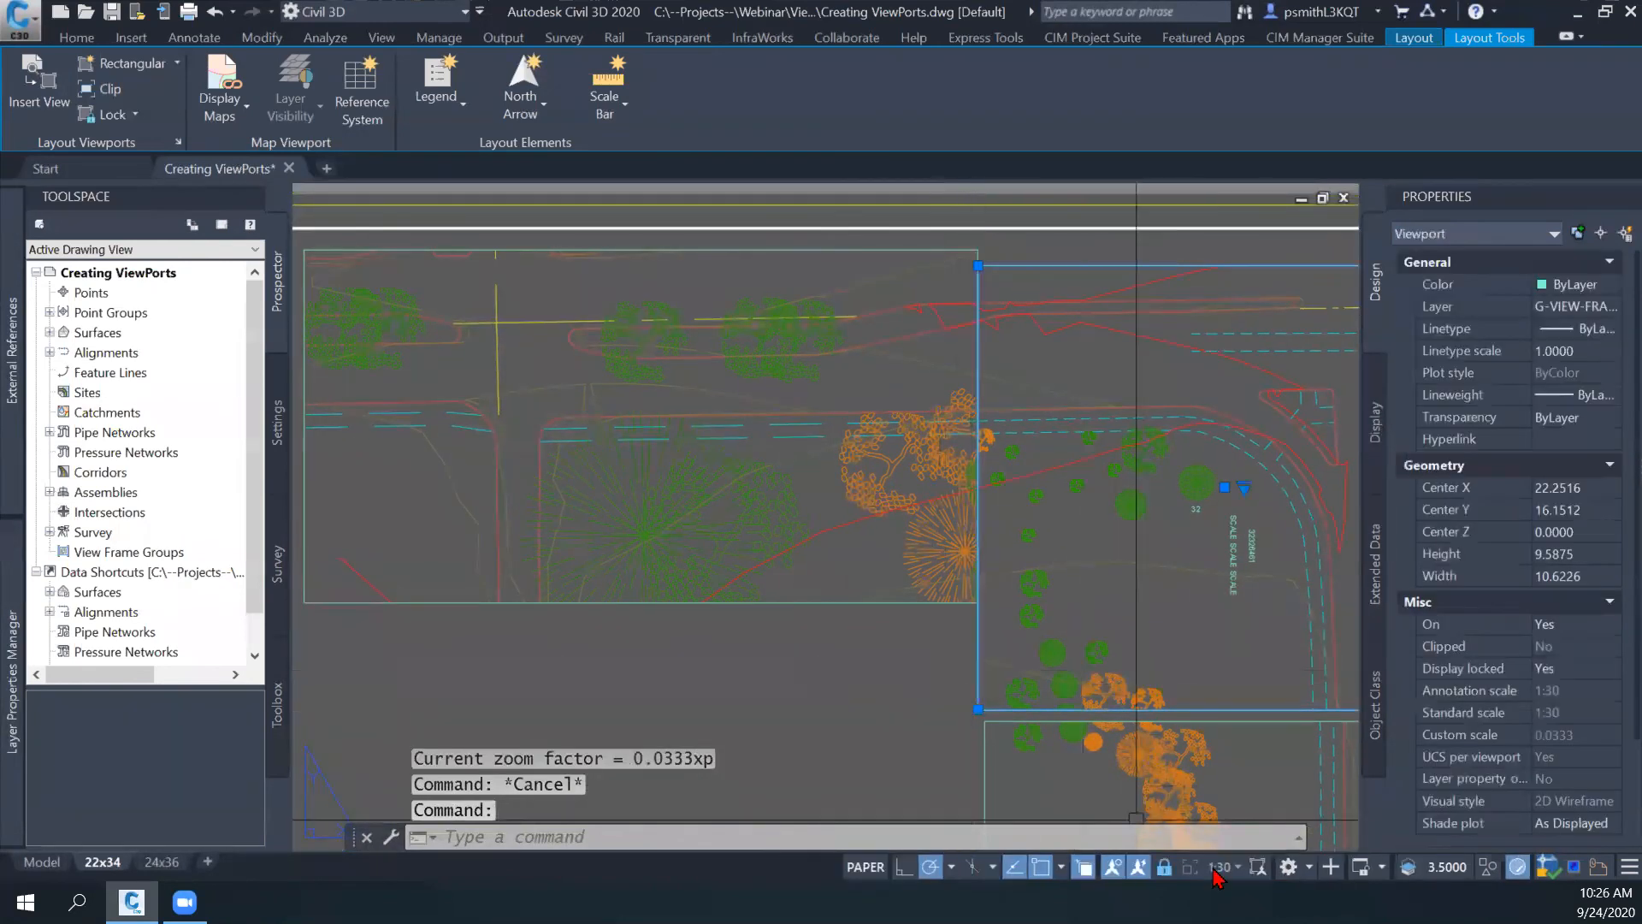
key("Escape")
left_click(870, 602)
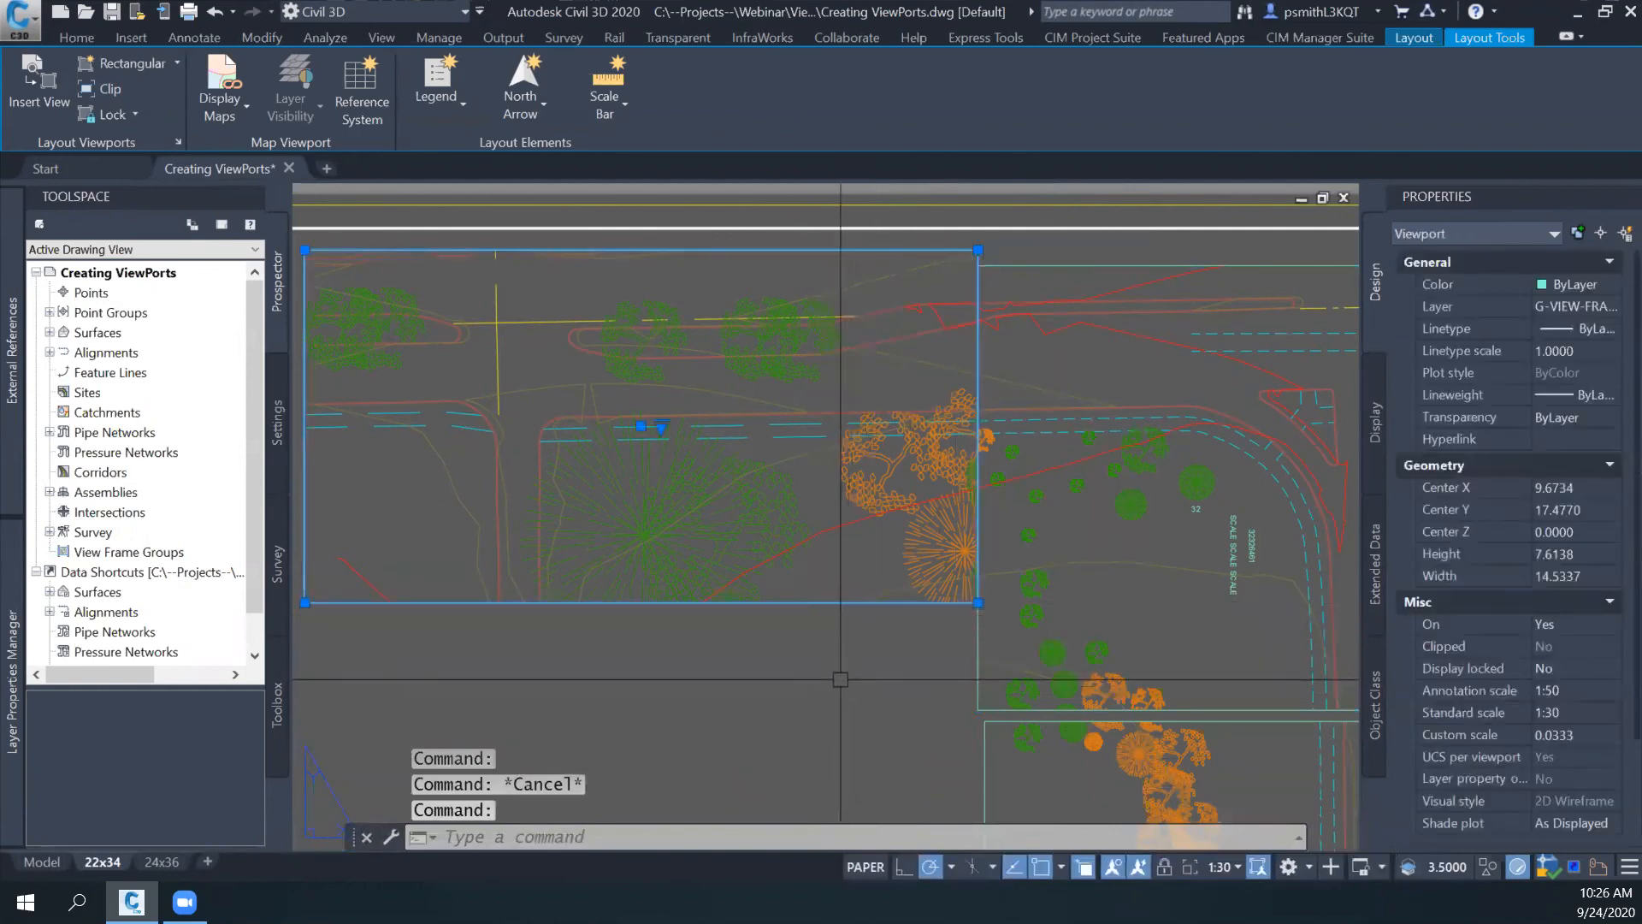
key("Escape")
mouse_move(1154, 416)
middle_mouse_down()
mouse_move(1161, 485)
mouse_move(1140, 419)
middle_mouse_up()
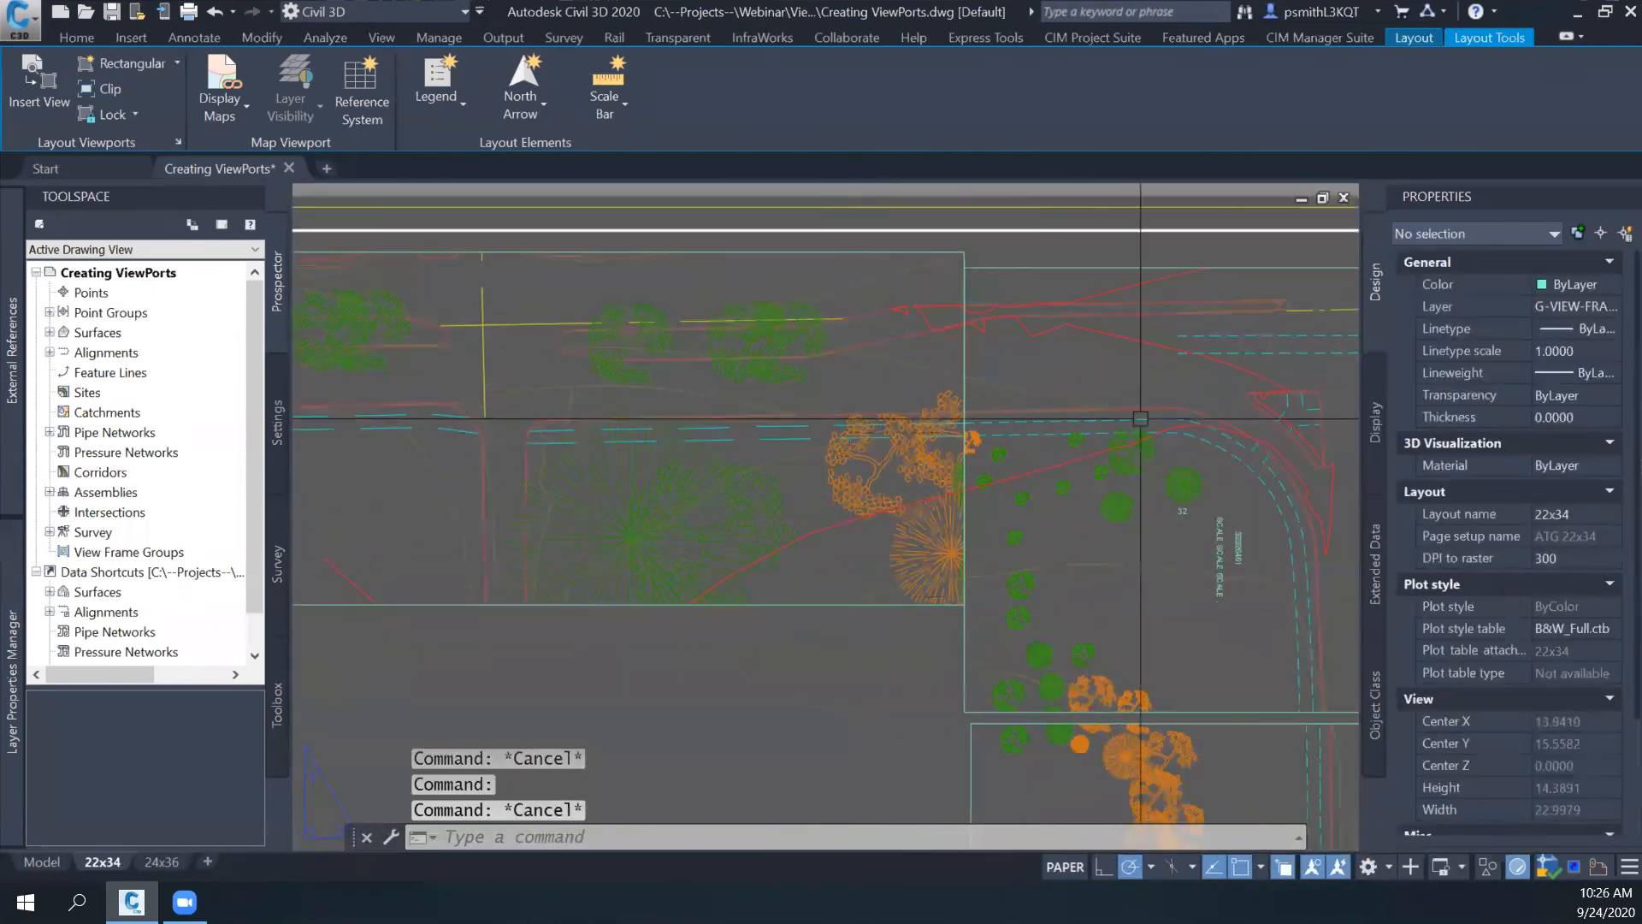
middle_click_drag(899, 559, 763, 561)
middle_click_drag(751, 488, 986, 585)
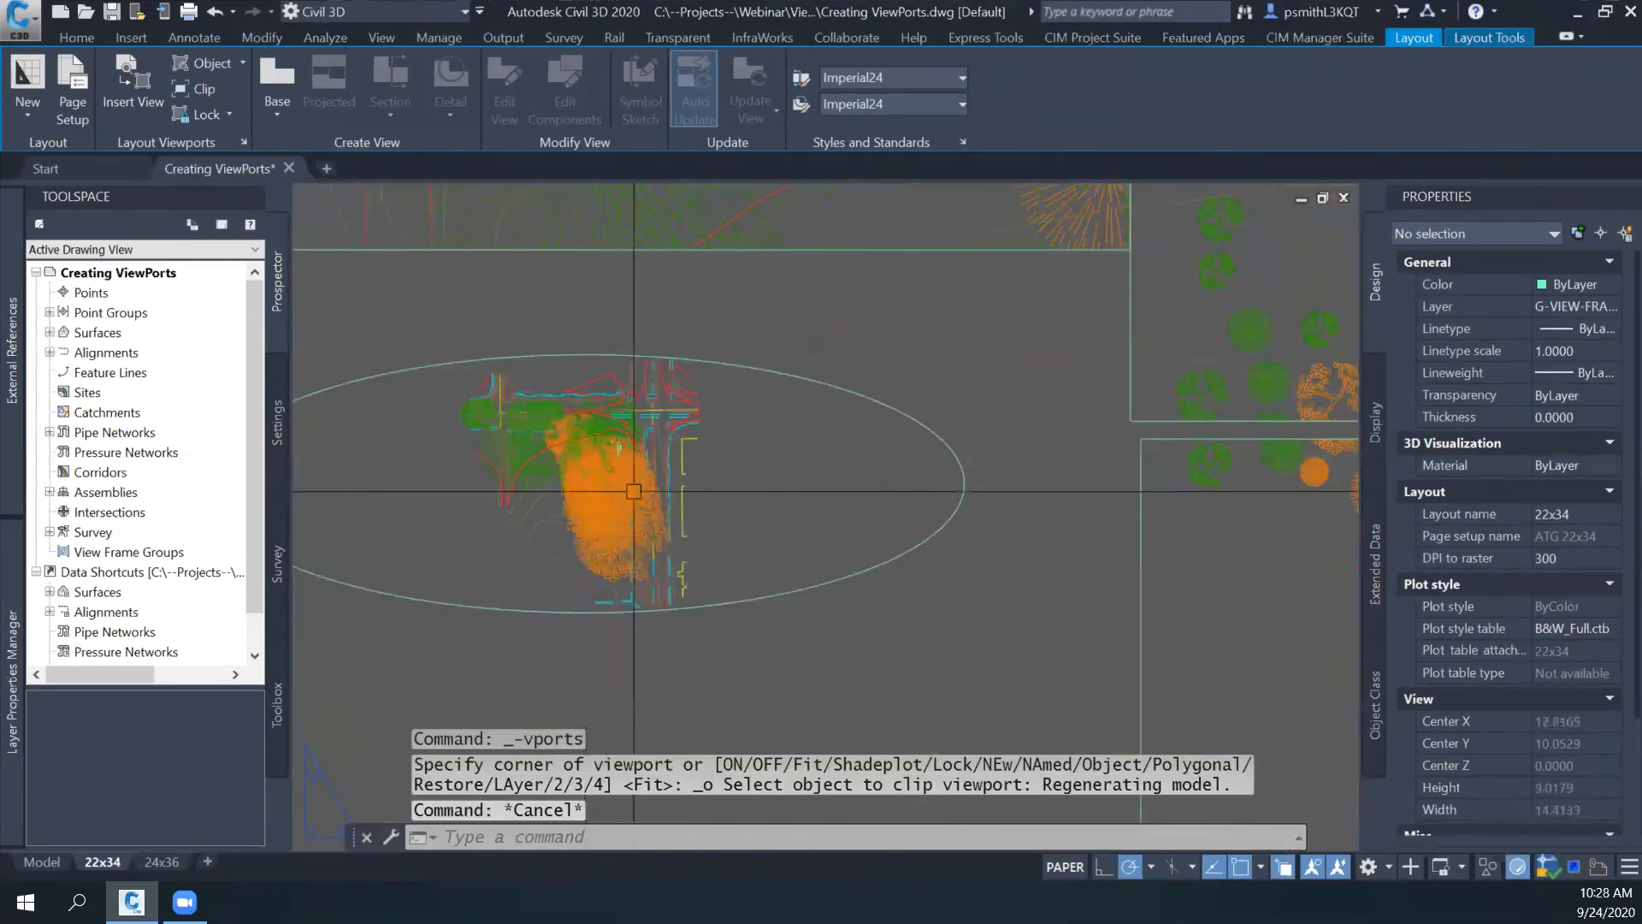
- Enter and leave the elliptical viewport's model space, enlarging the site view inside it before returning to paper space
double_click(667, 487)
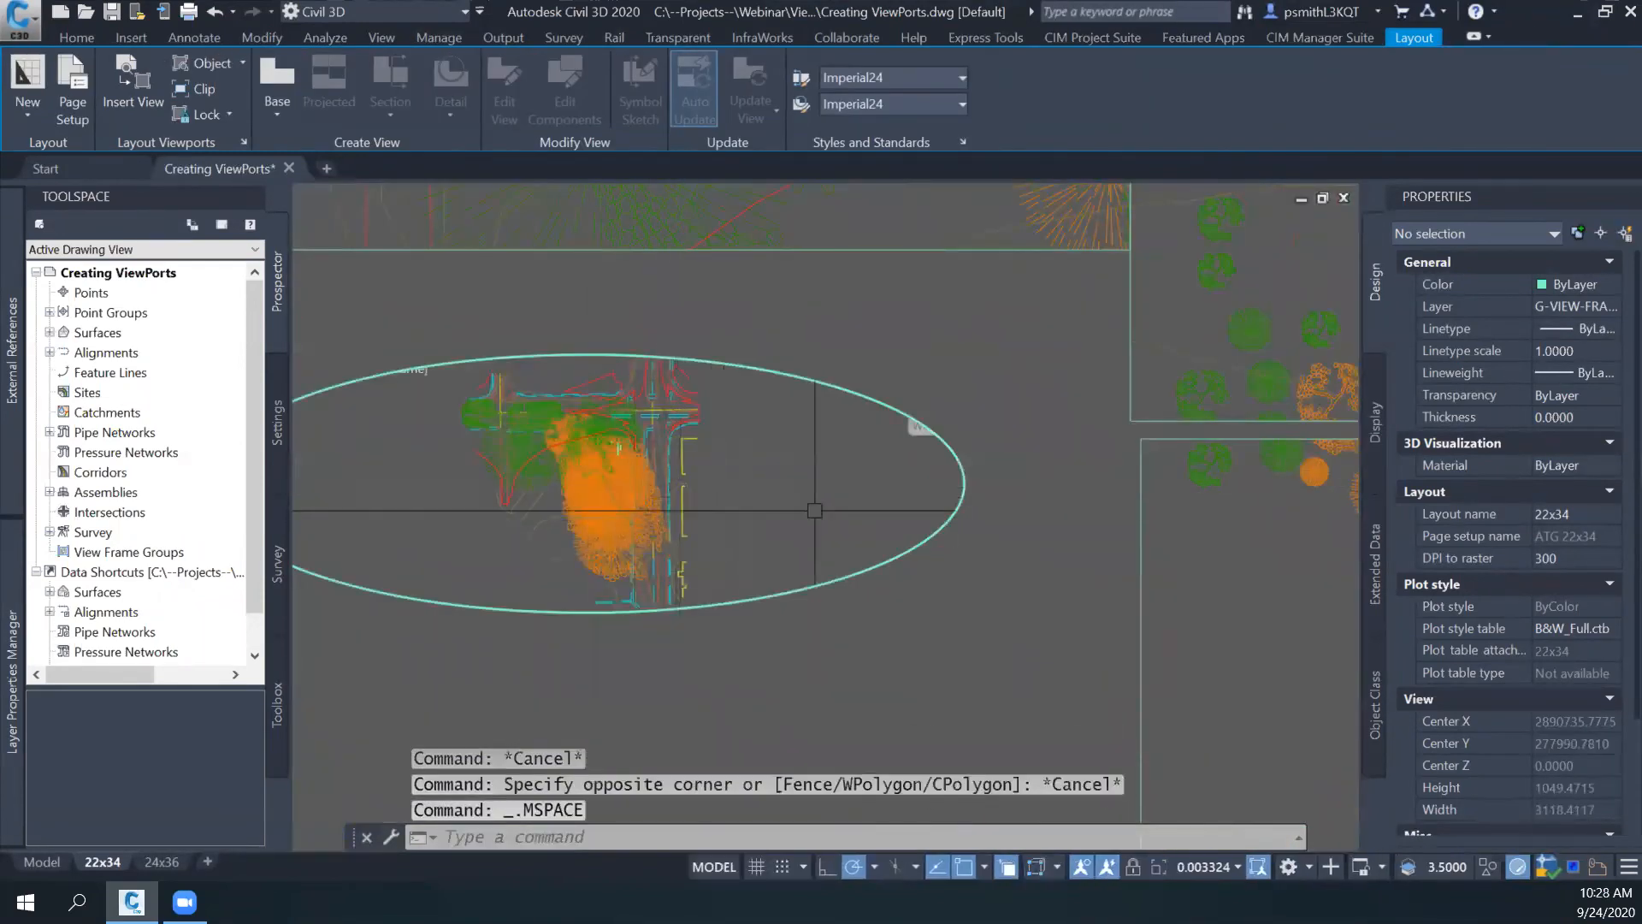
double_click(1009, 633)
double_click(792, 519)
double_click(905, 629)
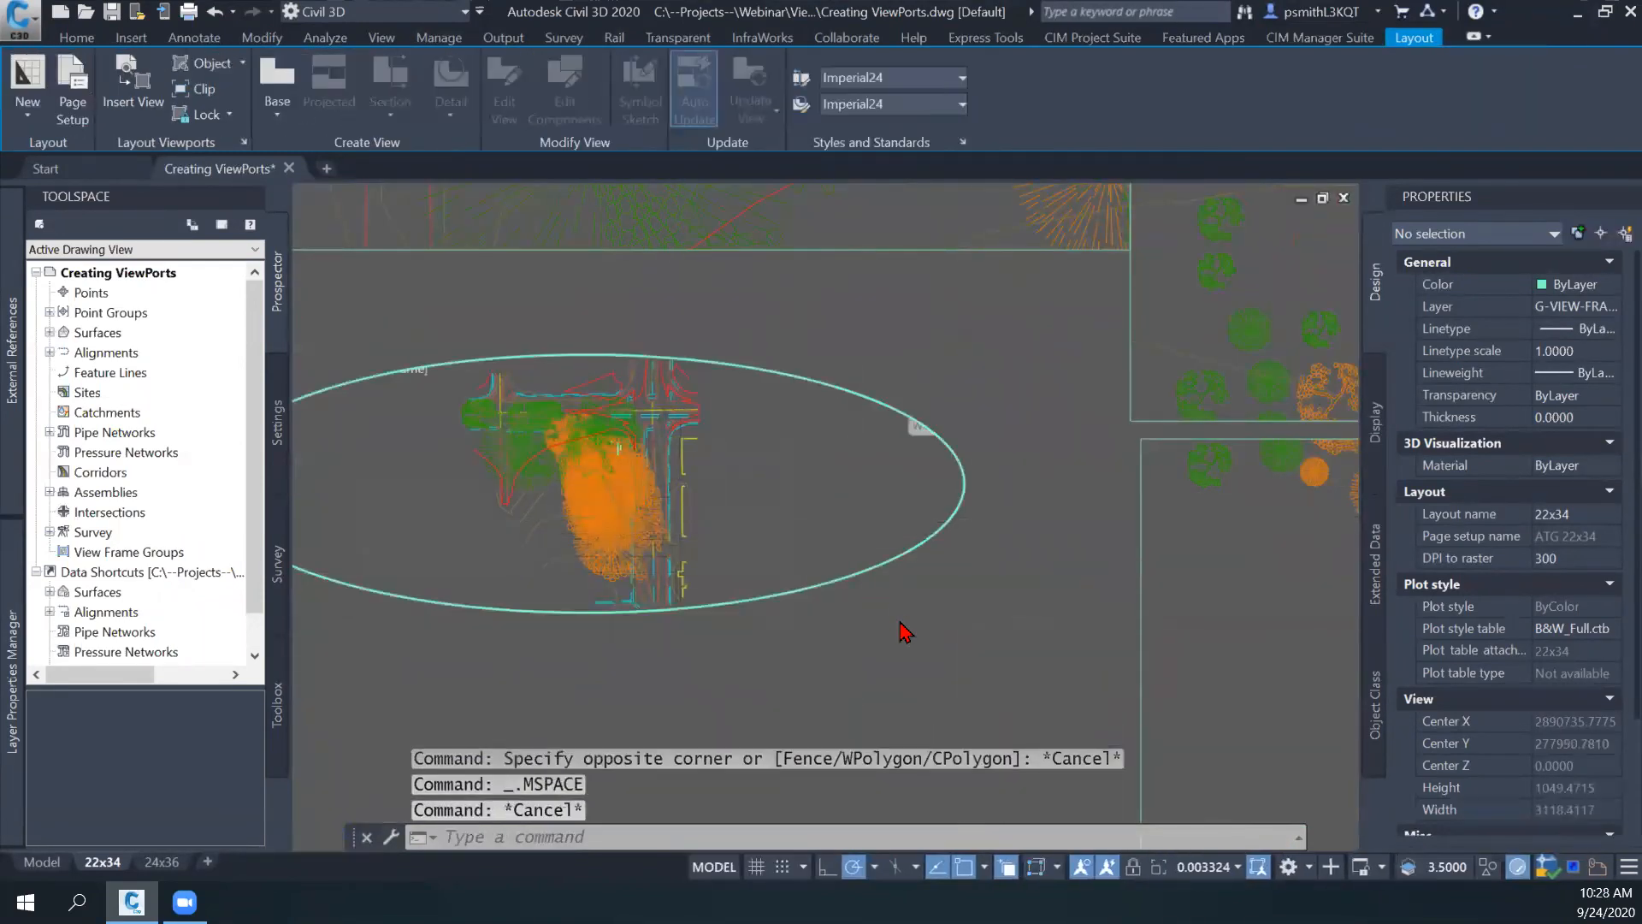
double_click(741, 493)
scroll(676, 479, "up", 5)
scroll(748, 485, "down", 2)
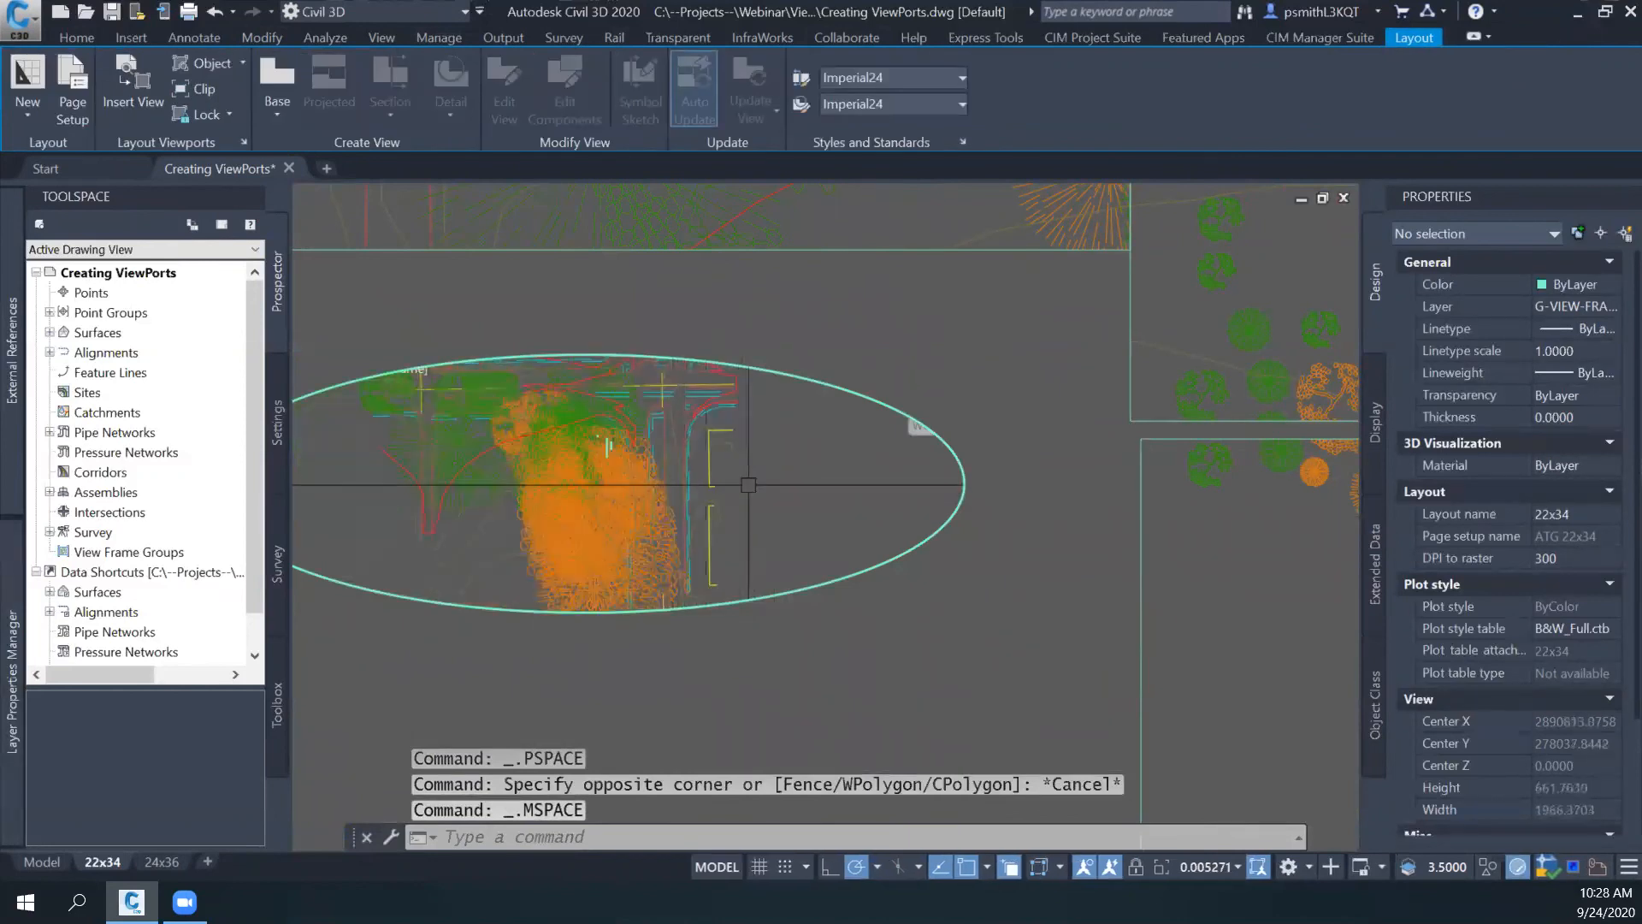
double_click(914, 345)
- Enter the model space of the upper stacked viewport beside the title block
middle_click_drag(792, 418, 470, 355)
scroll(983, 473, "down", 2)
scroll(912, 660, "down", 2)
mouse_move(787, 273)
middle_mouse_down()
mouse_move(860, 459)
mouse_move(744, 550)
mouse_move(679, 551)
middle_mouse_up()
double_click(867, 457)
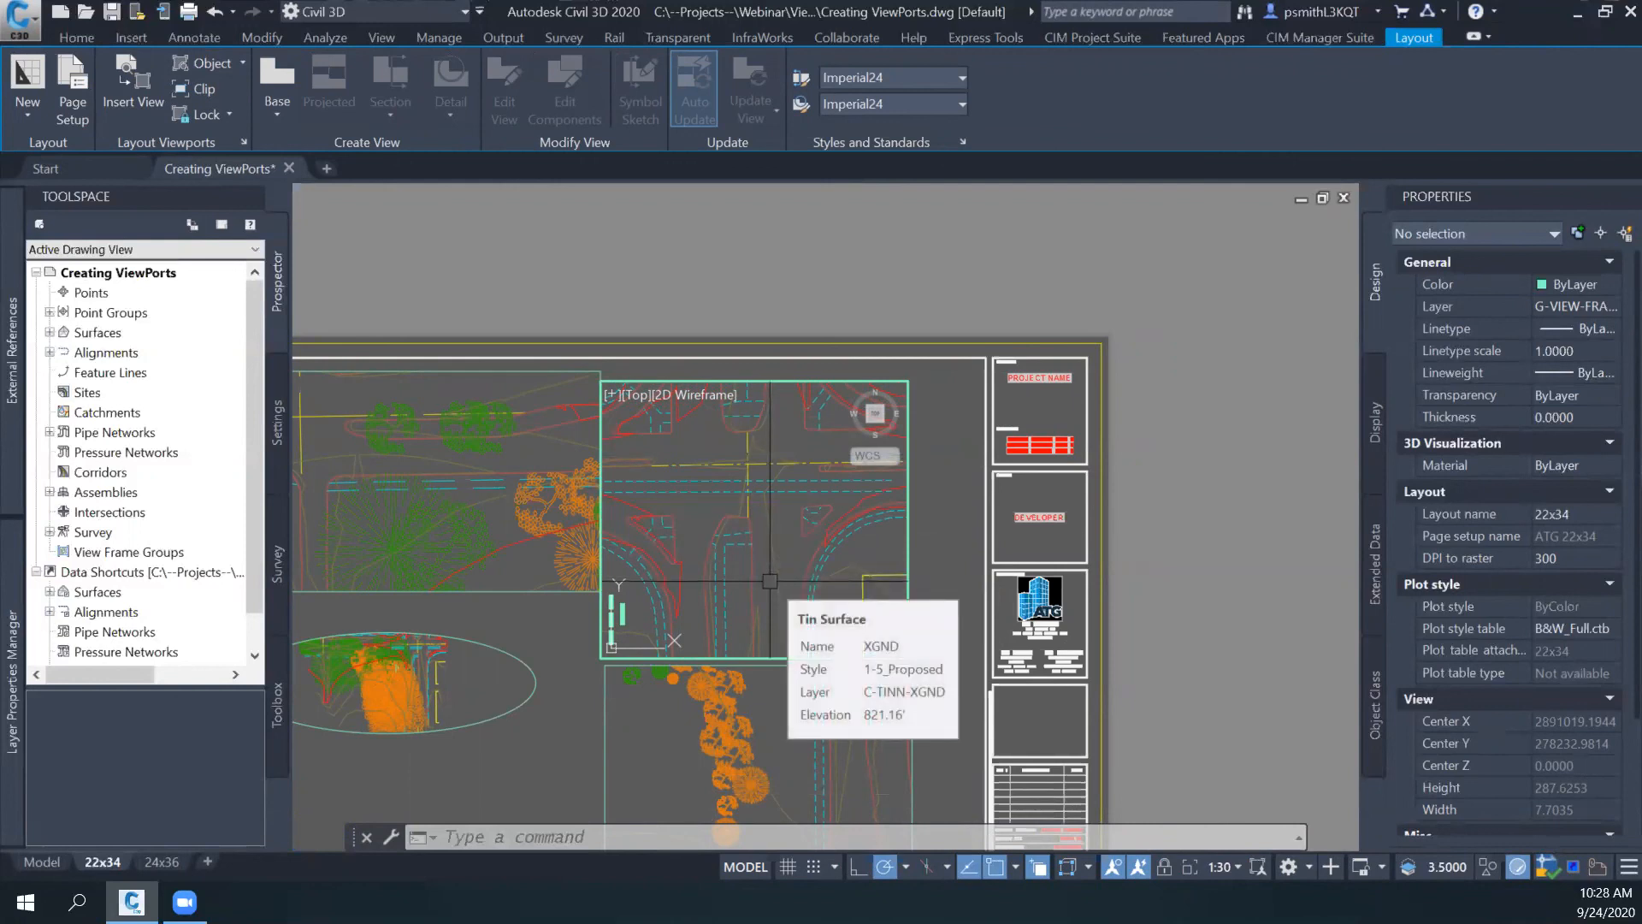
- Run ALIGNSPACE and pick the upper and lower ends of the vertical yellow line as the two model space alignment points
type("ALIGNS")
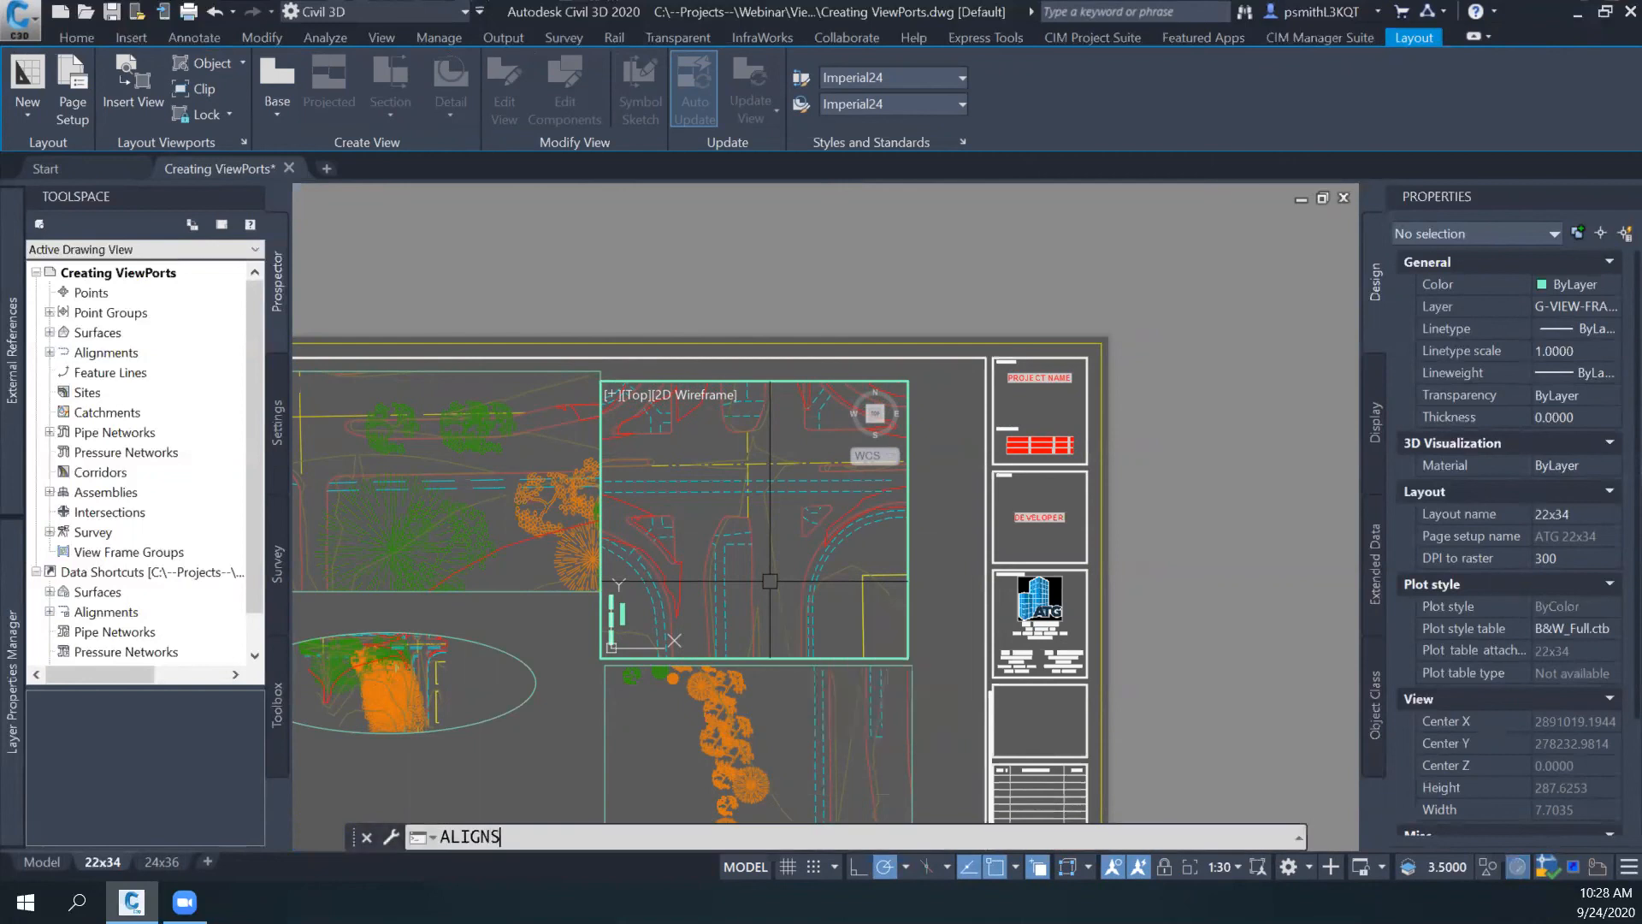
type("PAC")
key("Return")
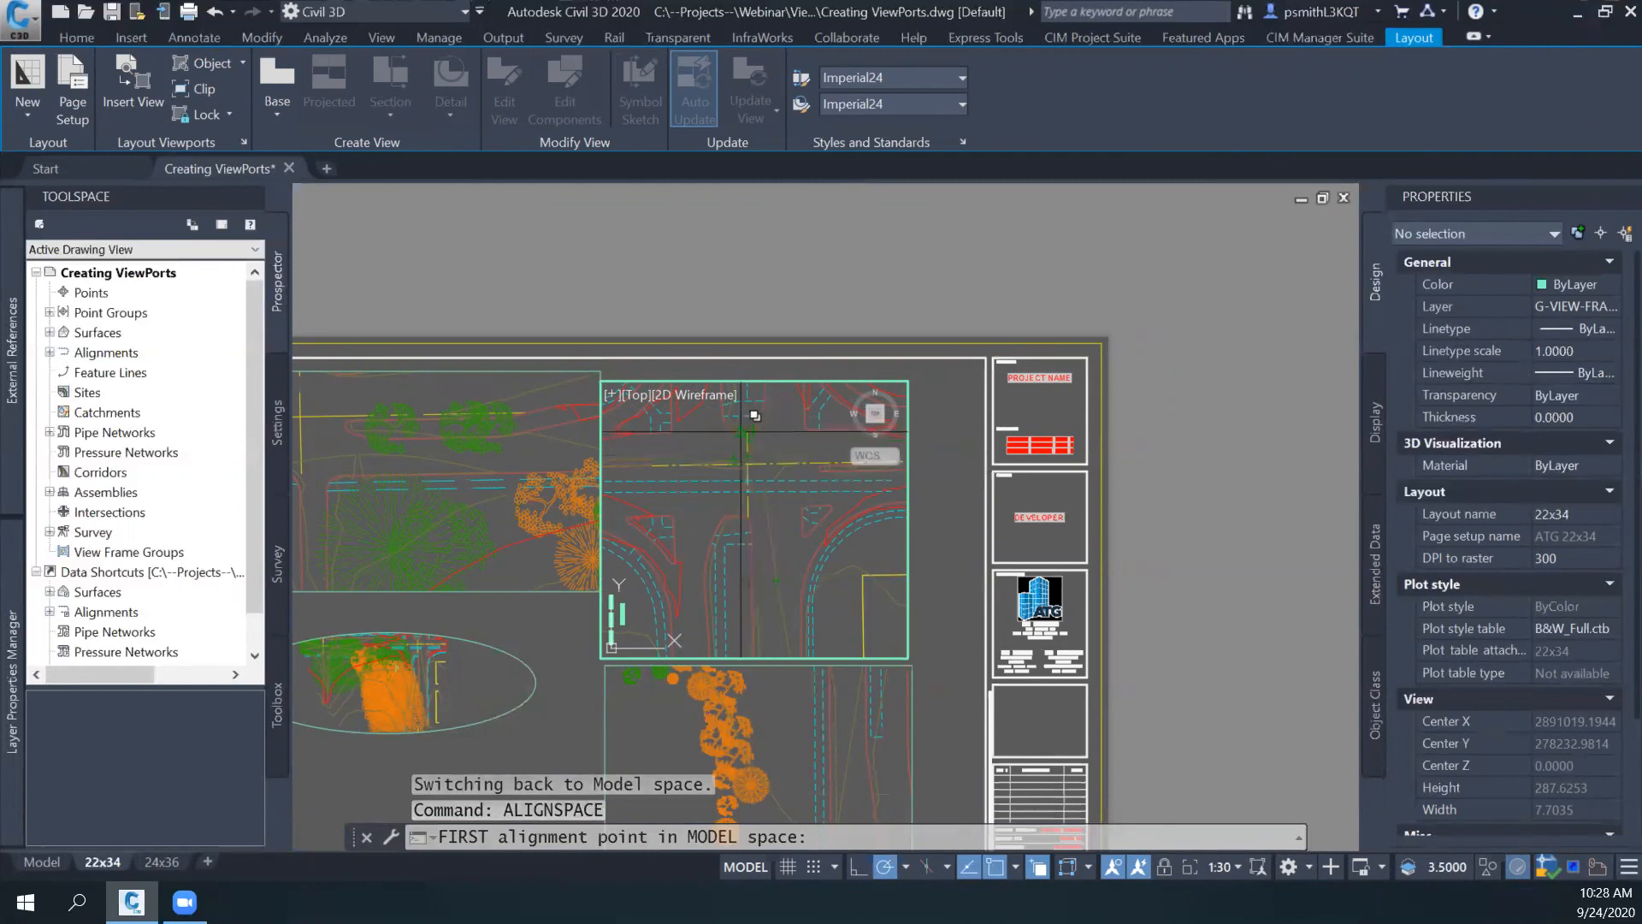
middle_click_drag(770, 444, 775, 487)
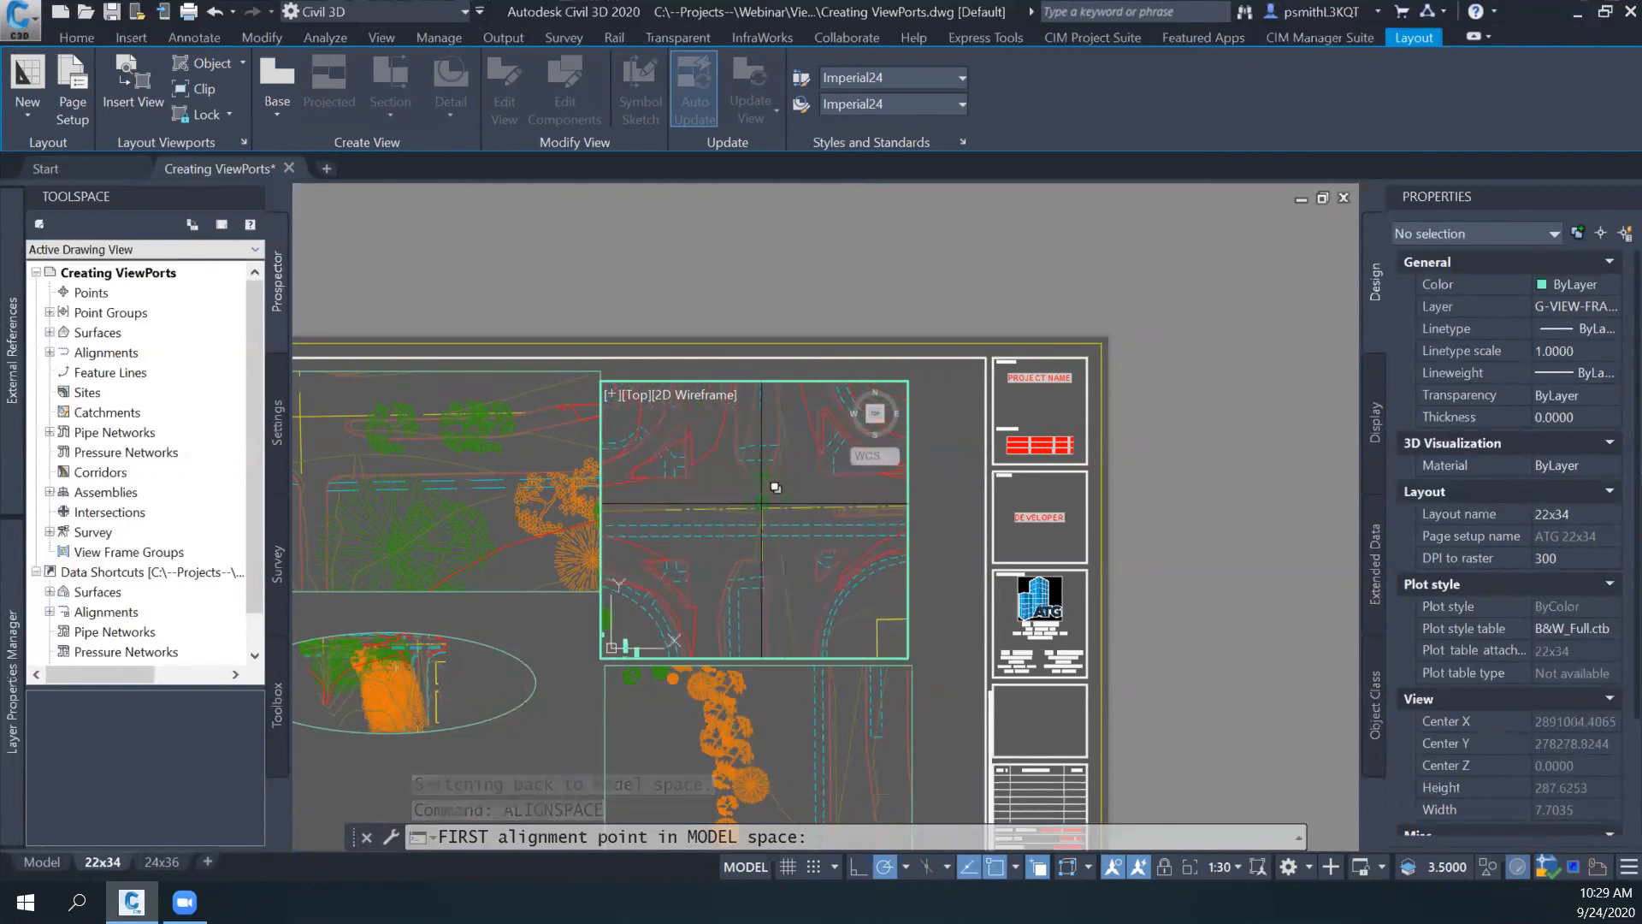
scroll(775, 487, "up", 5)
scroll(770, 587, "down", 3)
middle_click_drag(766, 562, 765, 540)
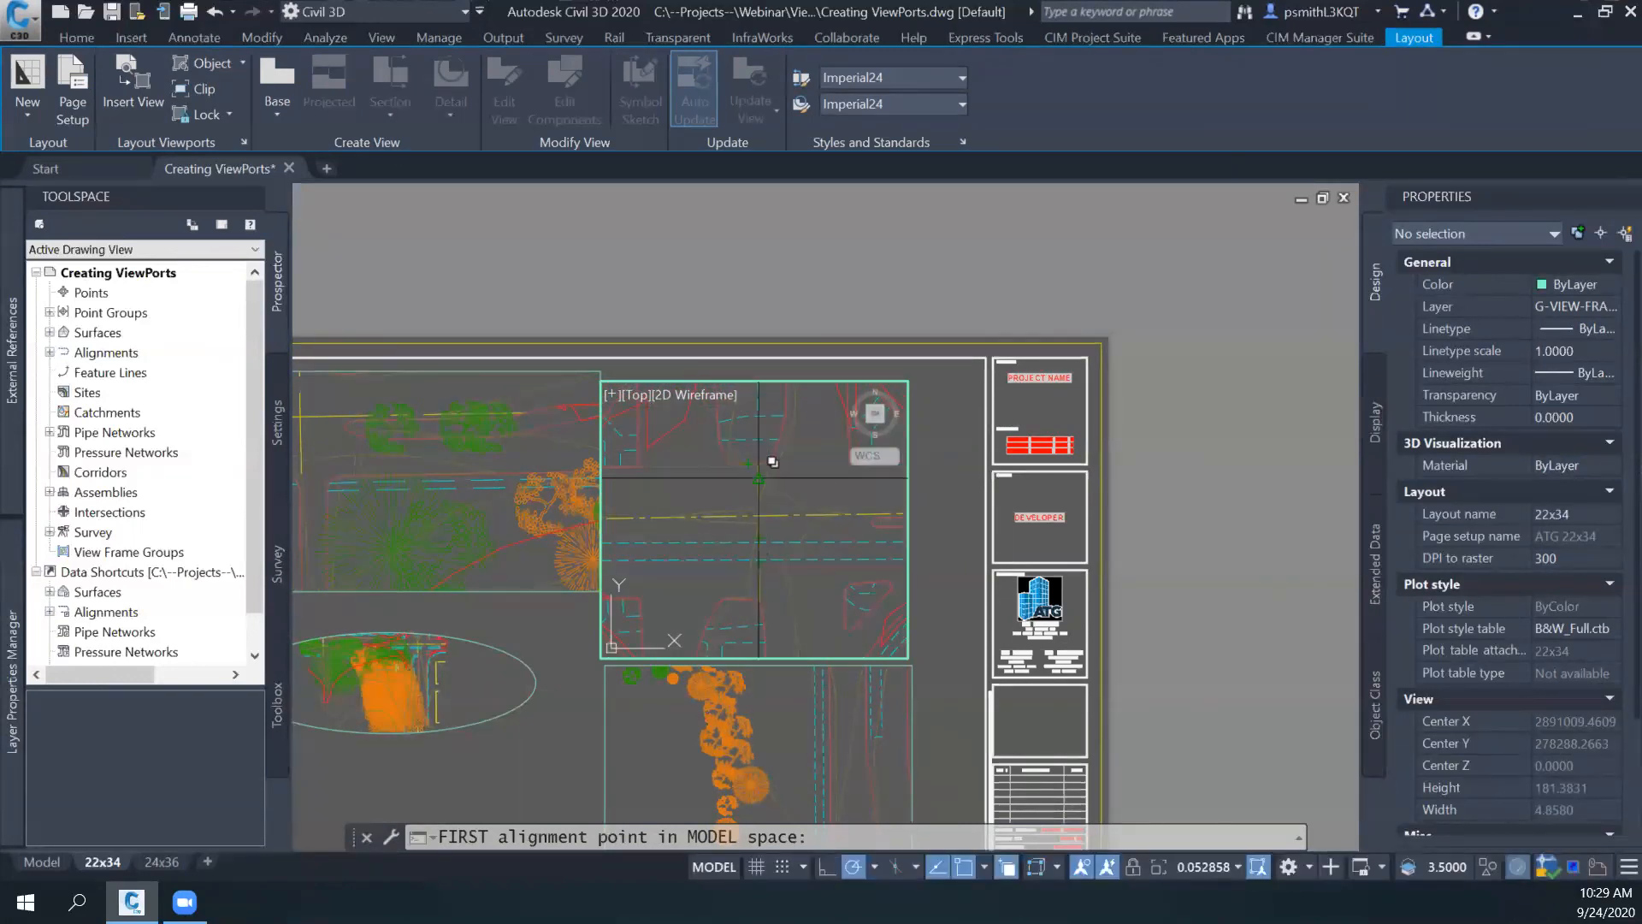
scroll(764, 484, "up", 5)
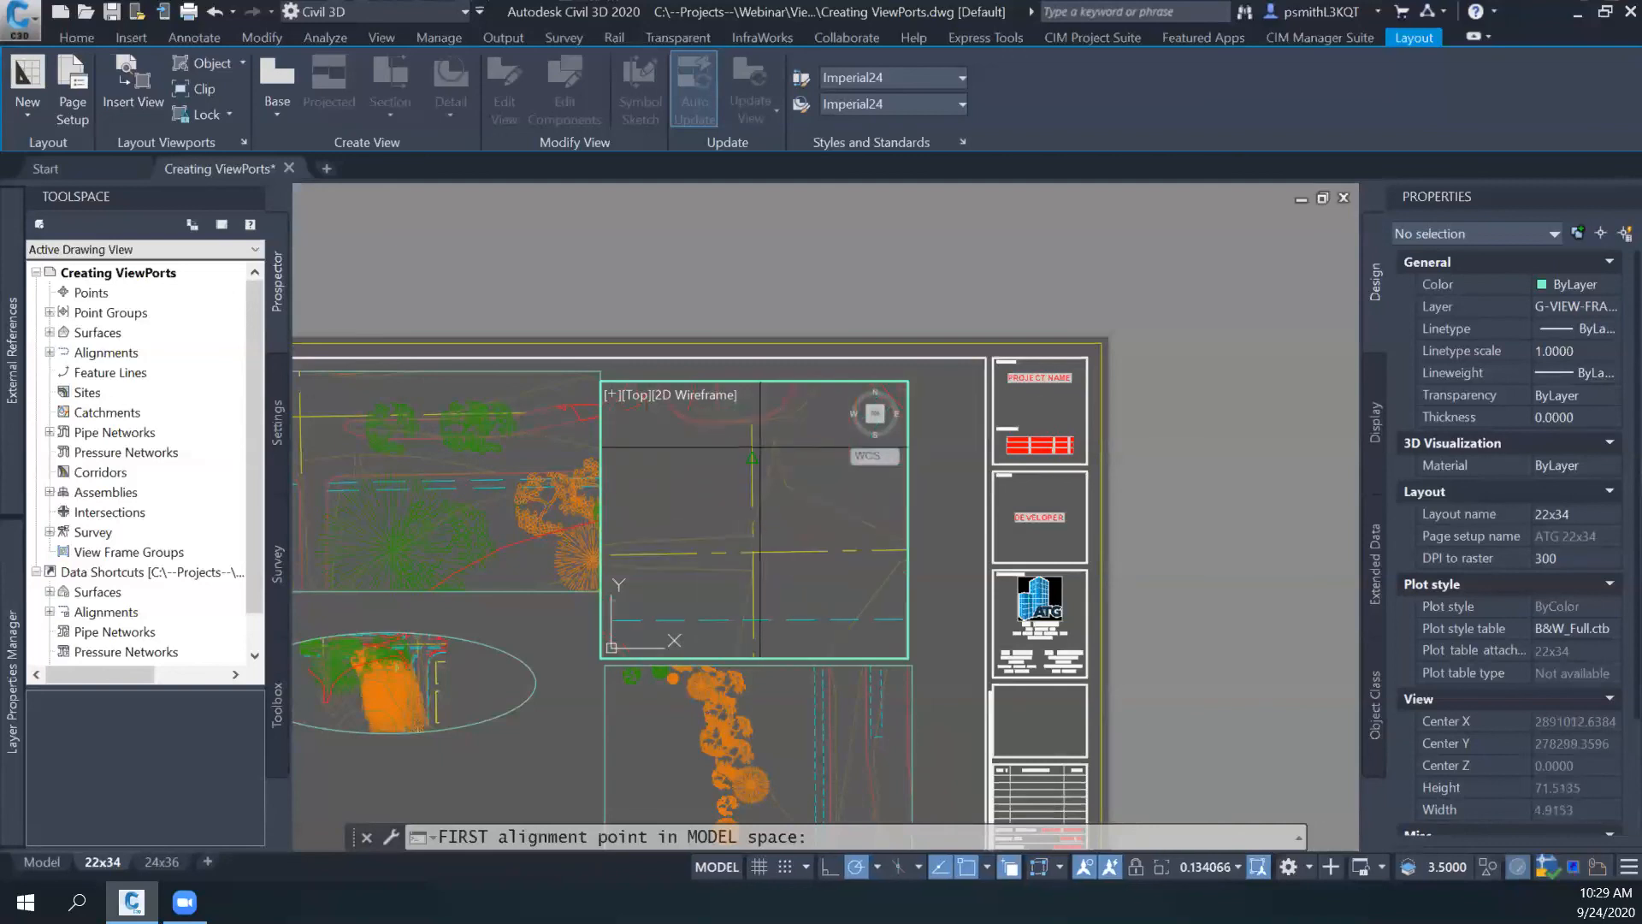
left_click(752, 432)
scroll(808, 498, "down", 2)
middle_click_drag(809, 502, 776, 425)
scroll(746, 596, "up", 2)
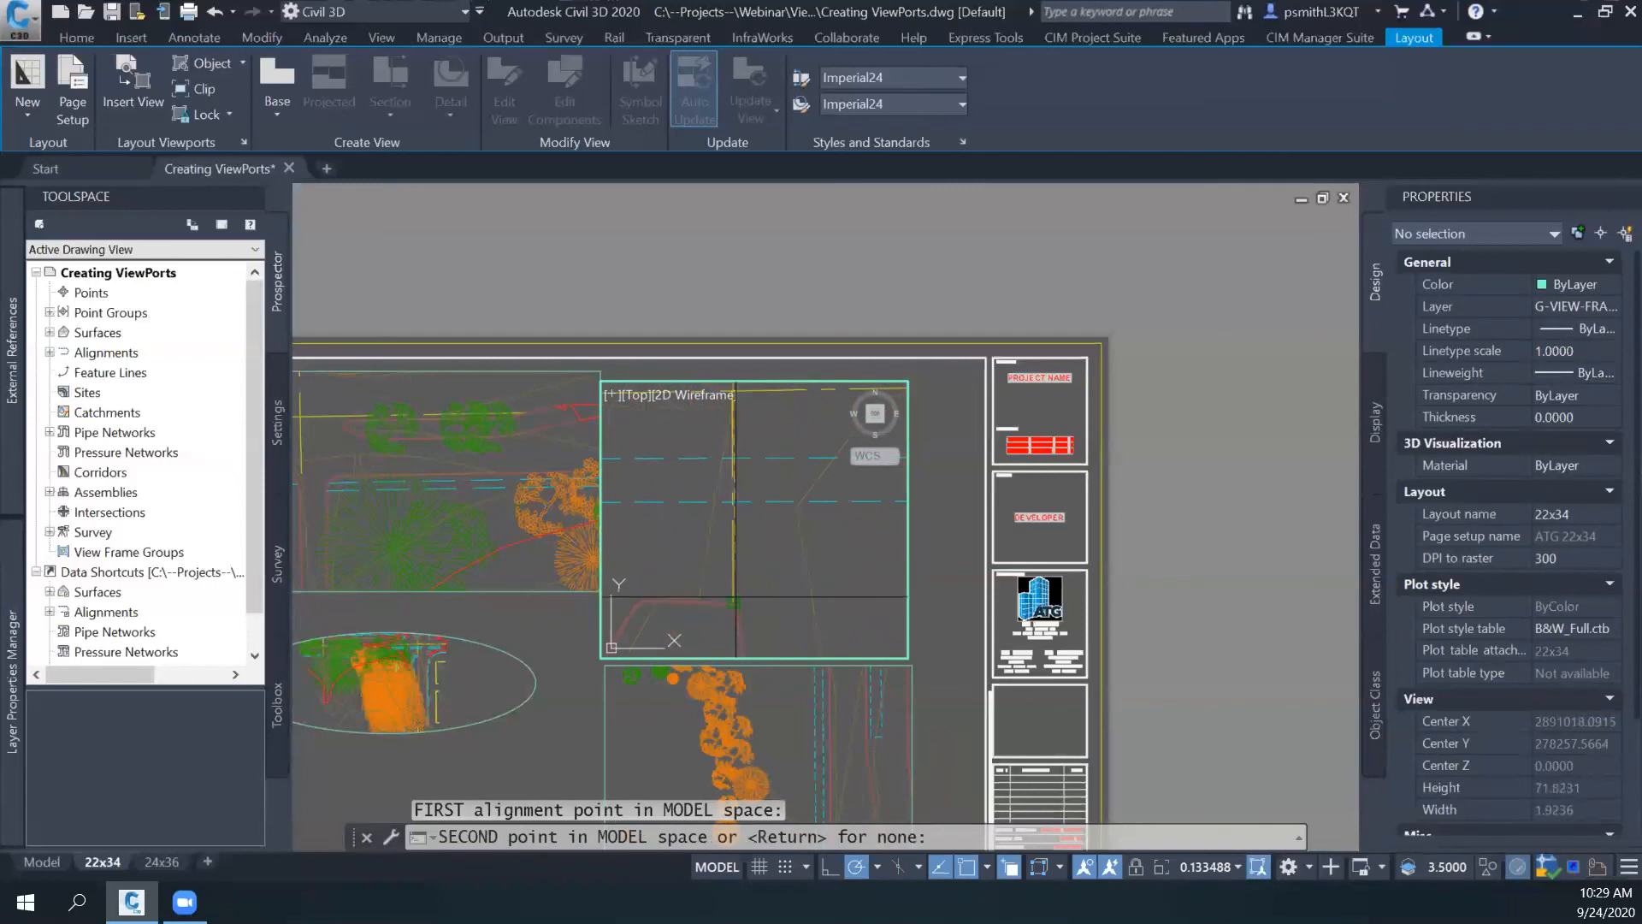
key("Return")
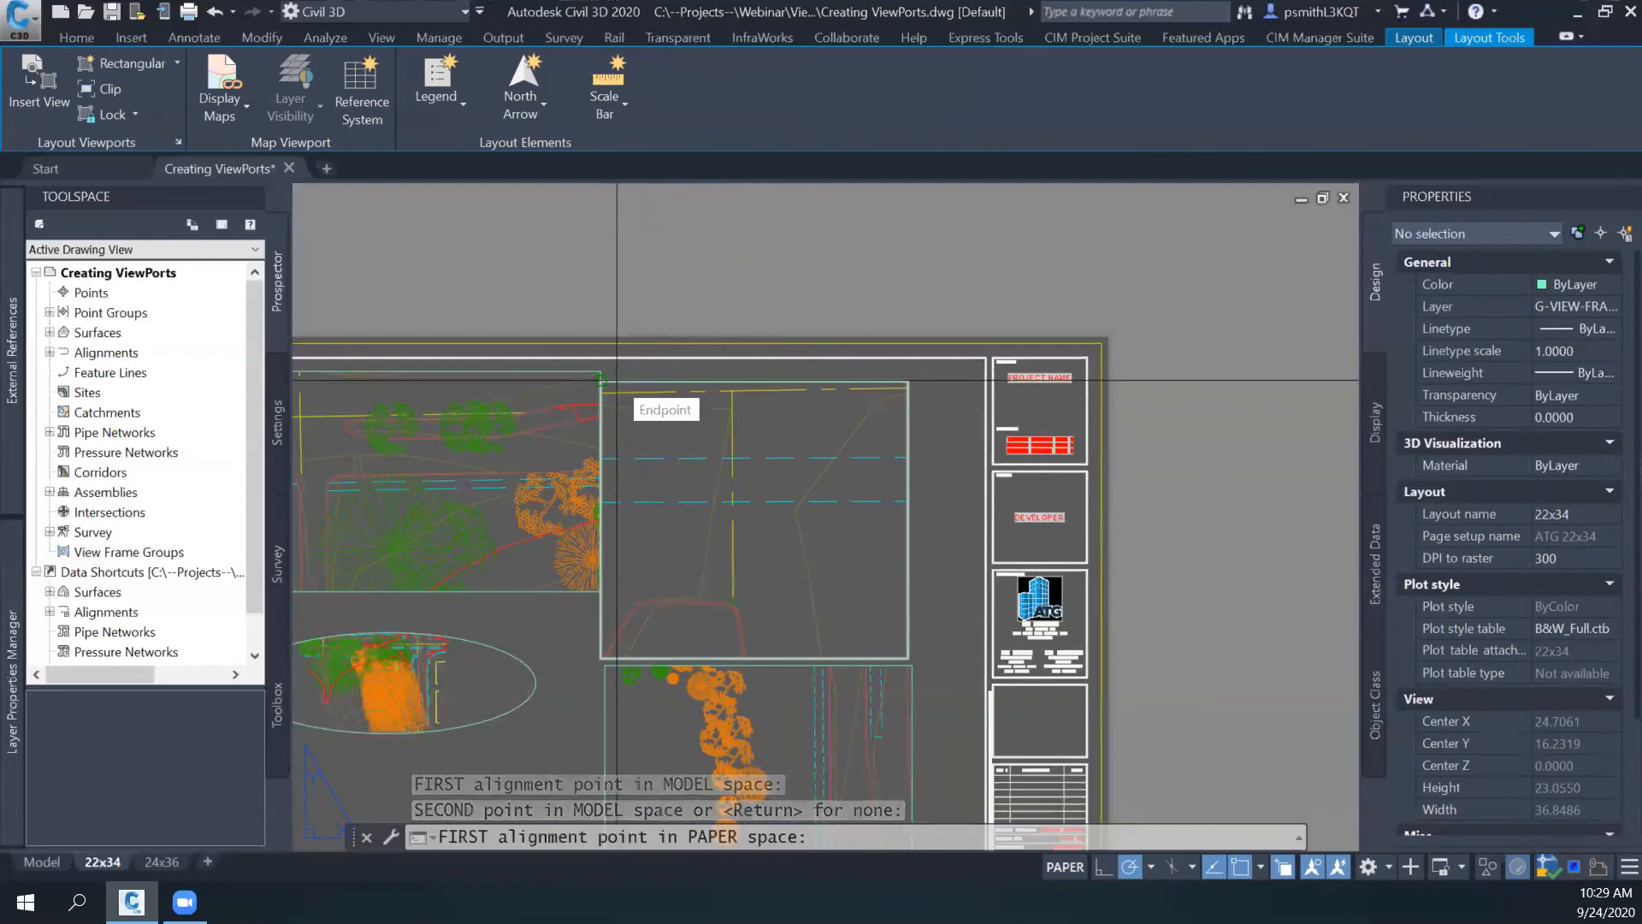
- Use the upper stacked viewport's two top corners, left then right, as the paper space alignment points
left_click(602, 379)
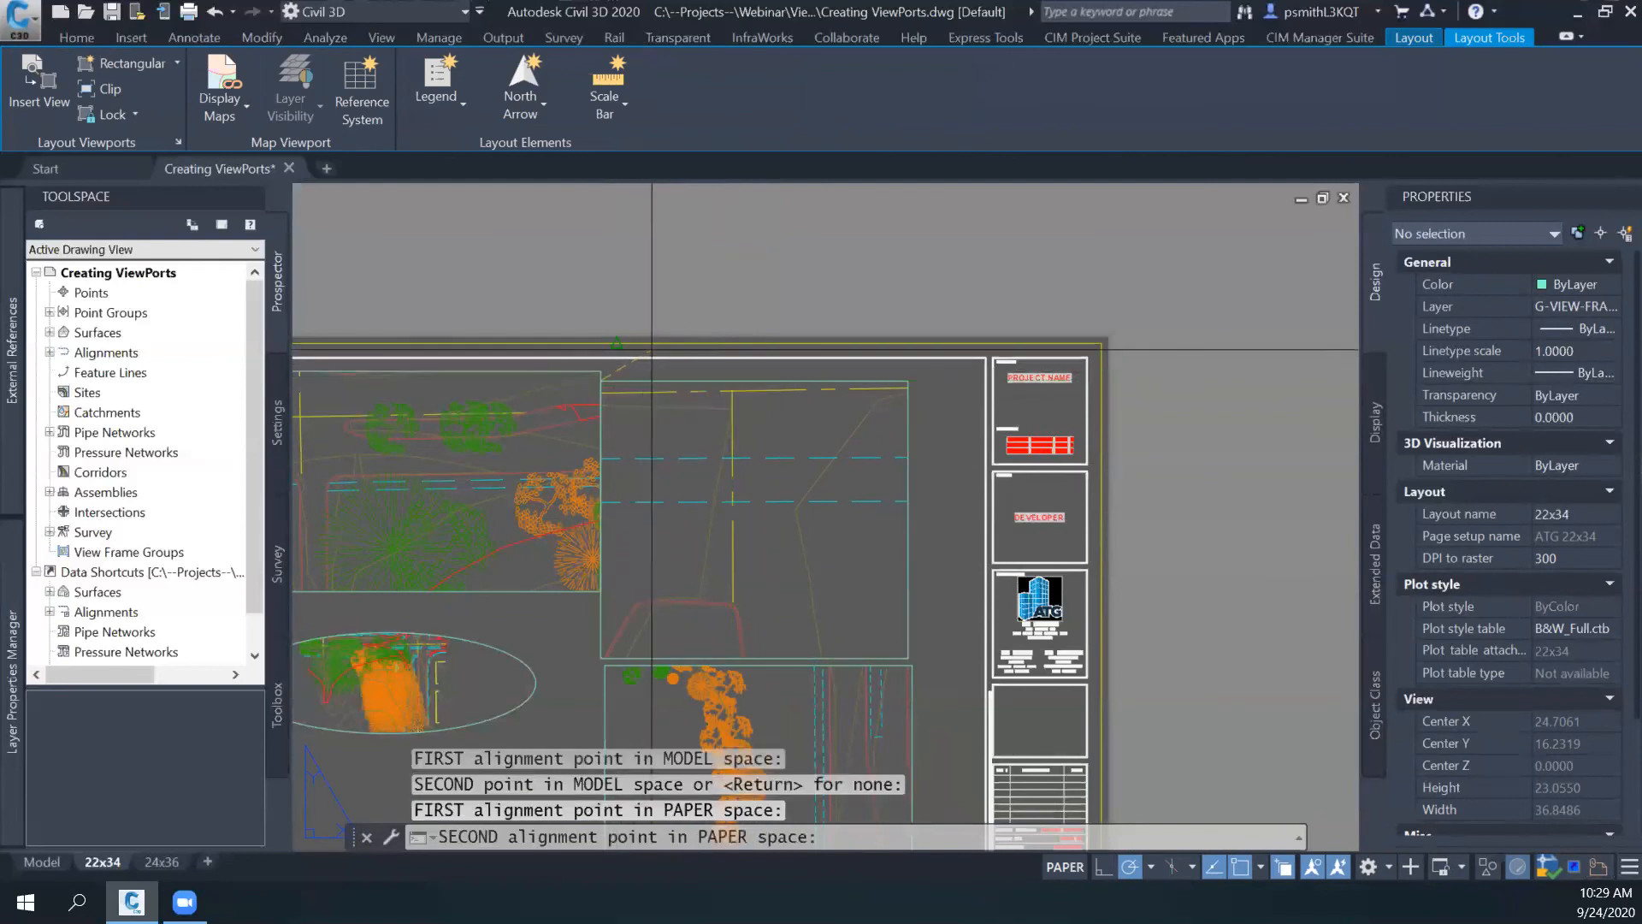
left_click(908, 379)
key("Return")
- Bring the road intersection into view in the rotated viewport and set the viewport scale to 1:20
middle_click_drag(774, 479, 728, 537)
scroll(775, 542, "down", 2)
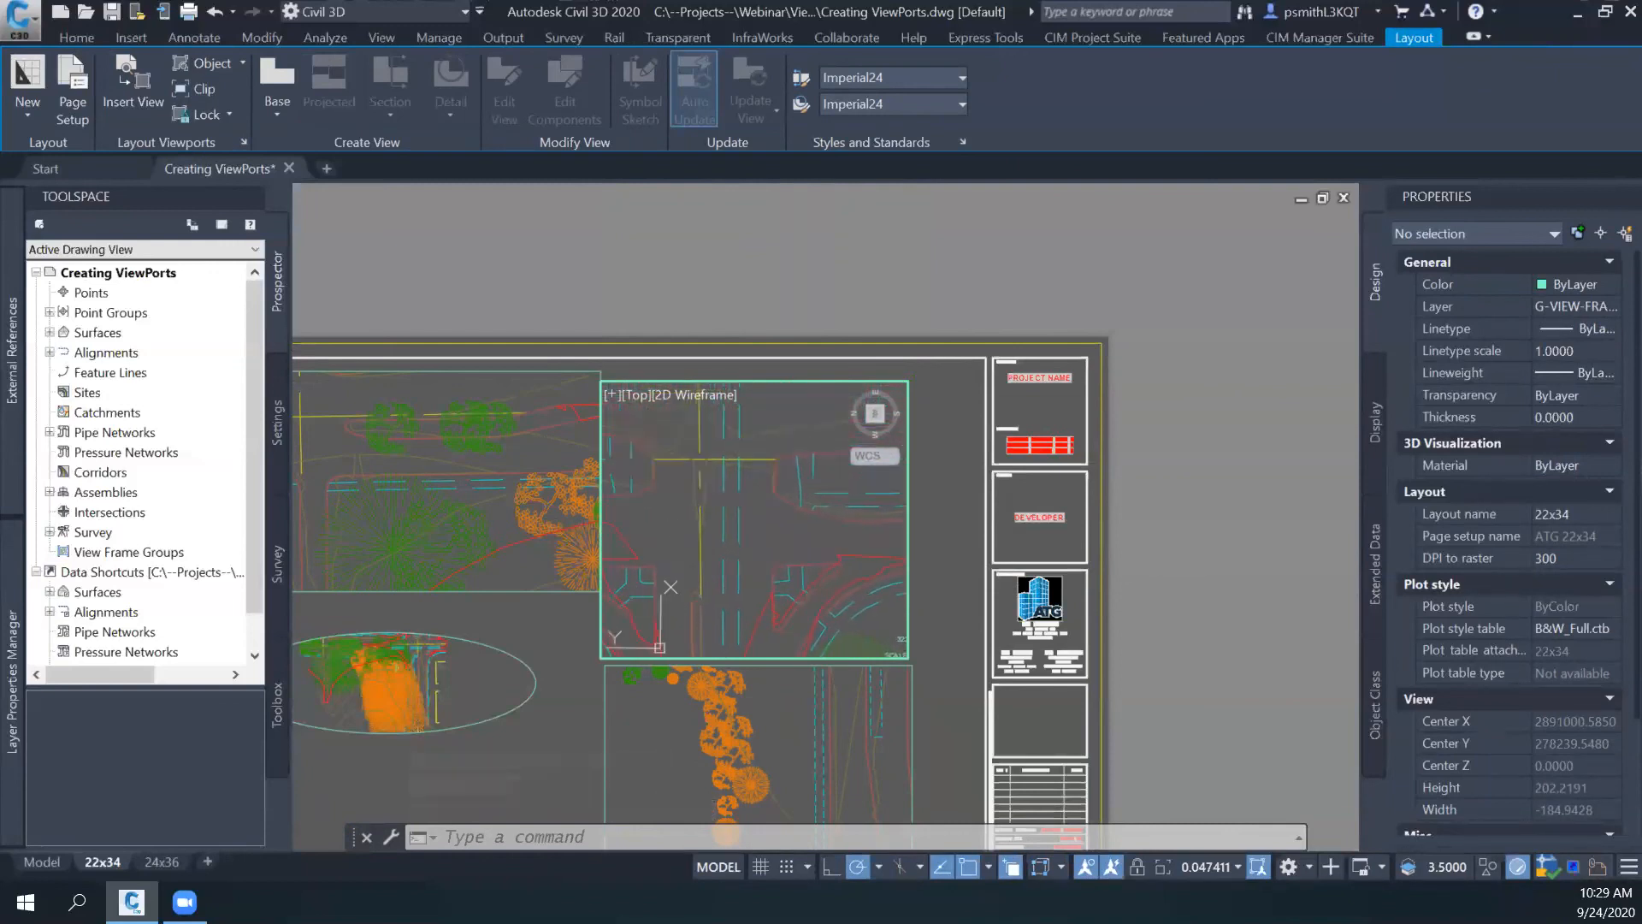
left_click(1224, 872)
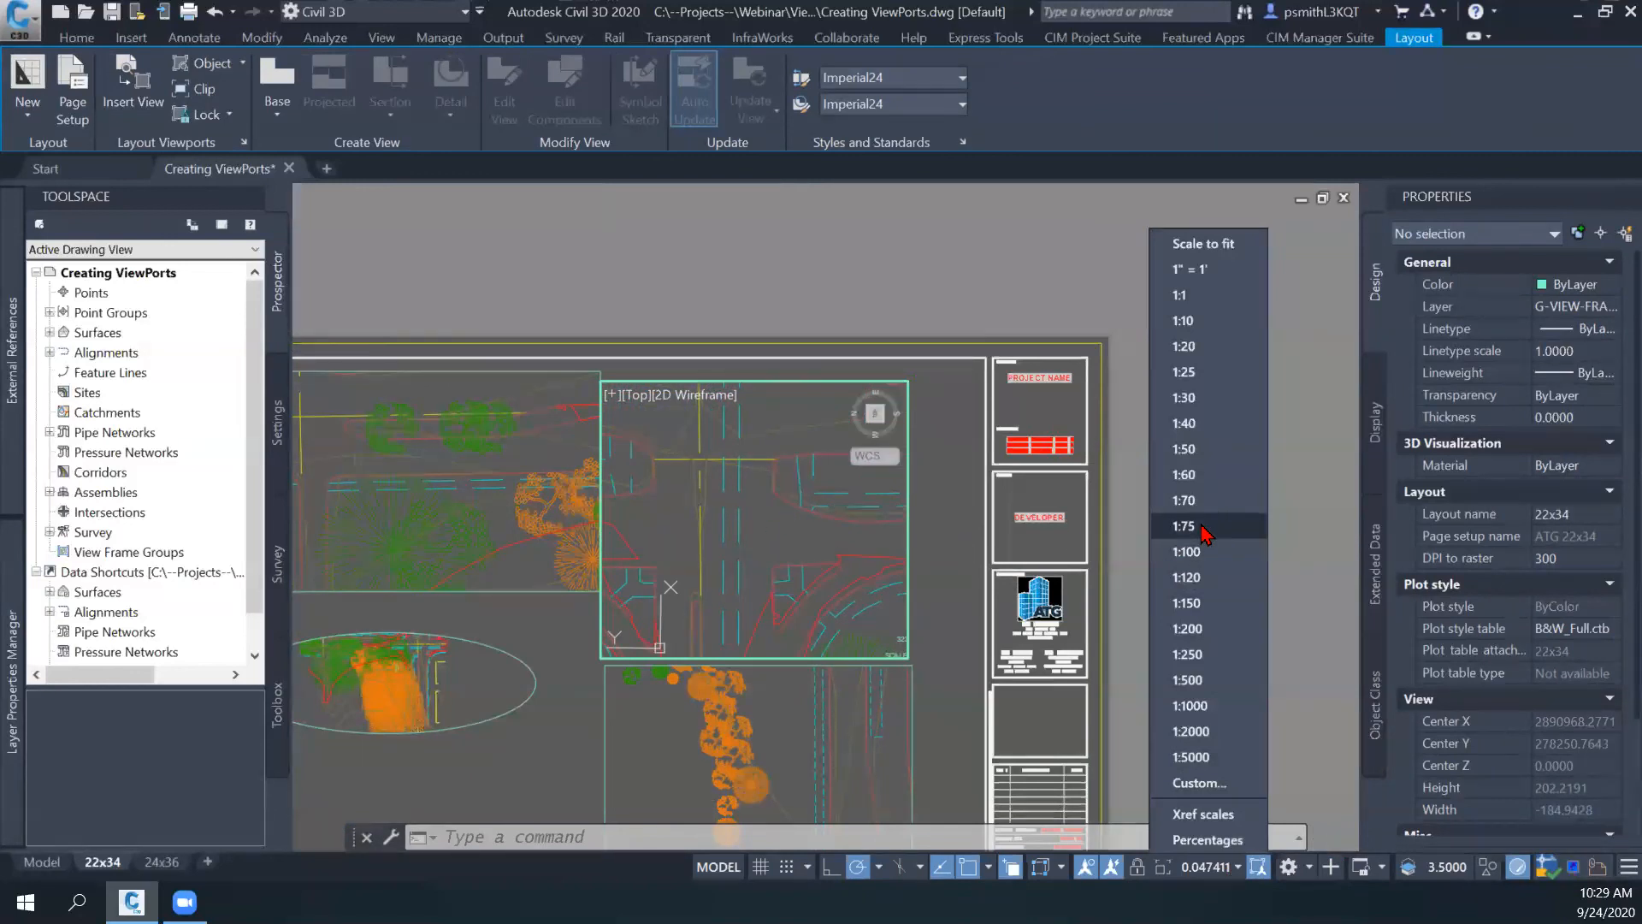
left_click(1232, 347)
middle_click_drag(748, 493, 774, 528)
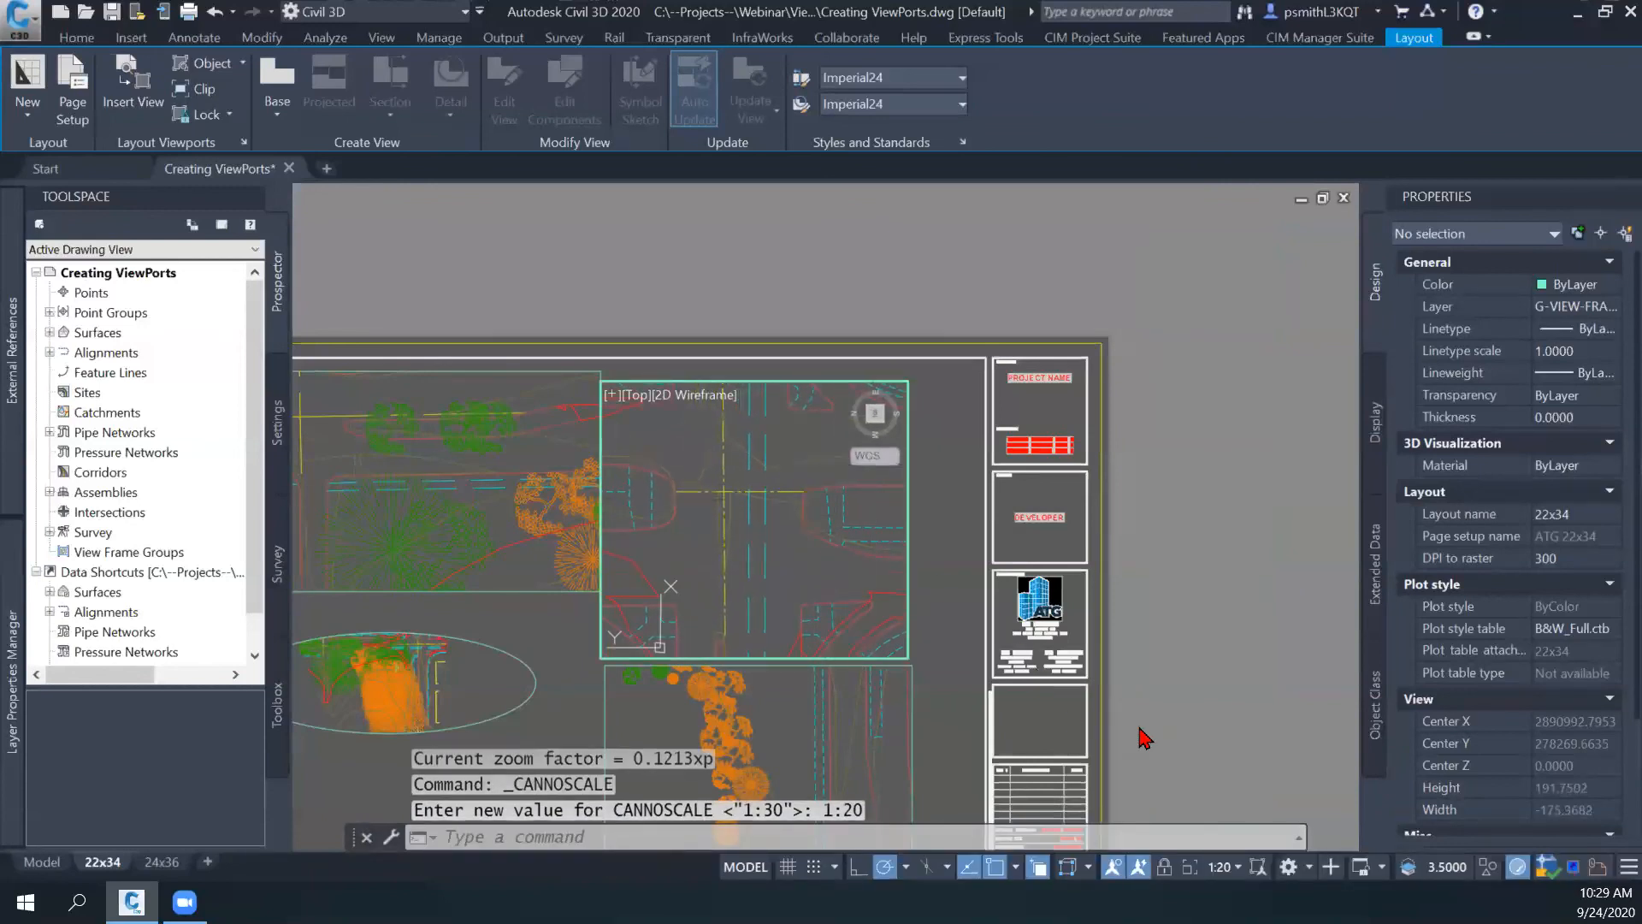
- Set the rotated viewport's scale to 1:30 and reposition the intersection within its frame
left_click(1235, 872)
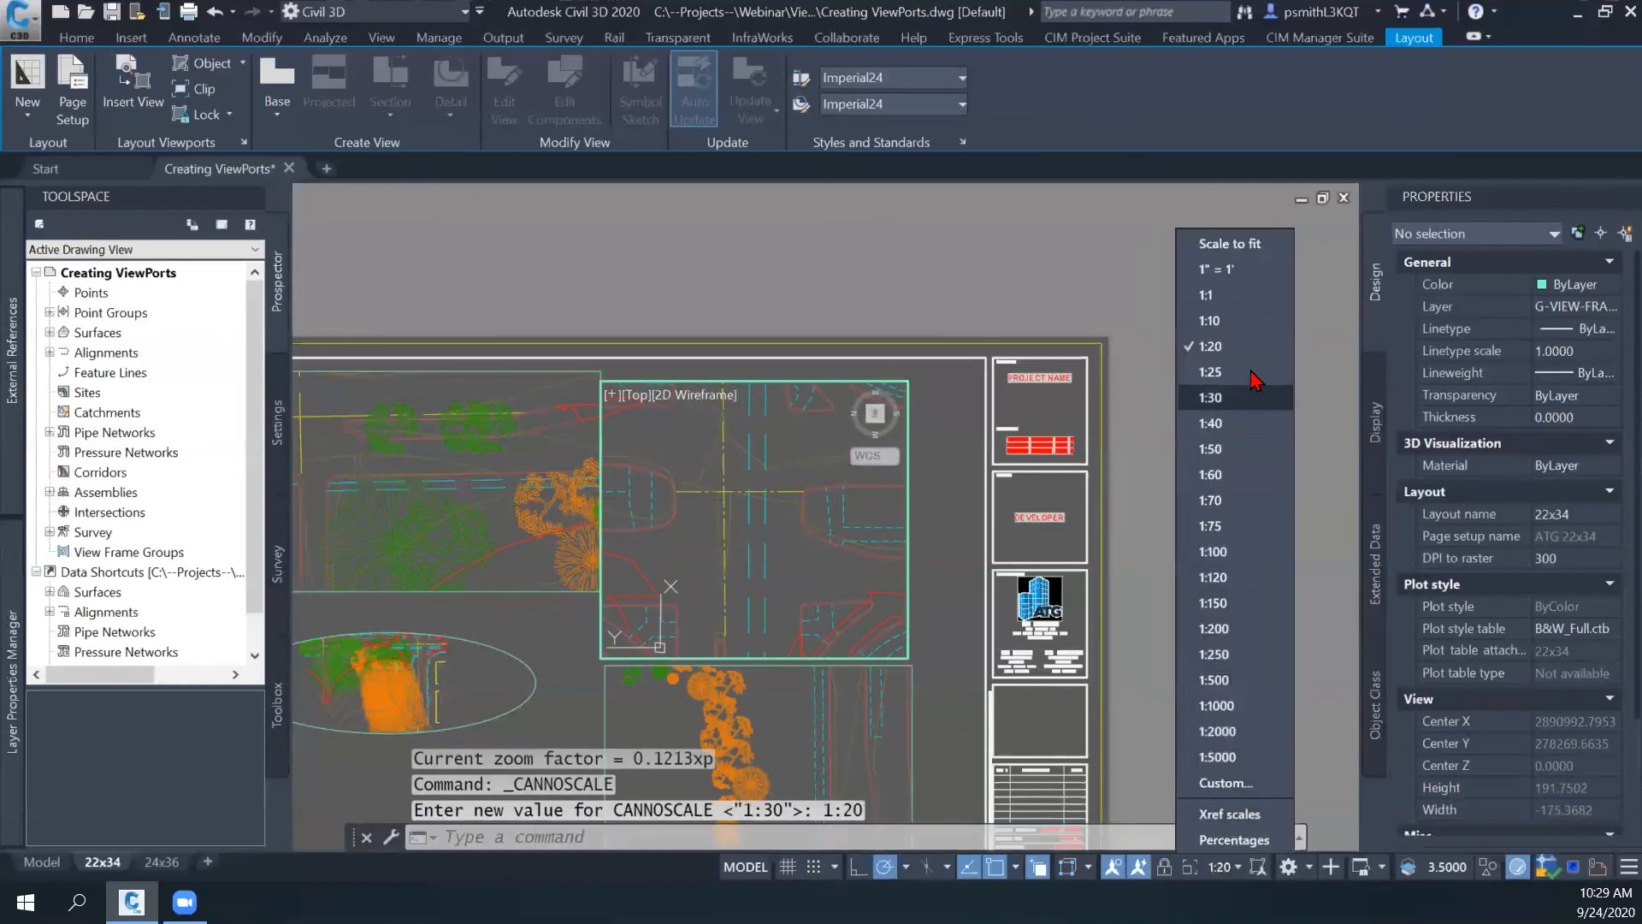
left_click(1244, 407)
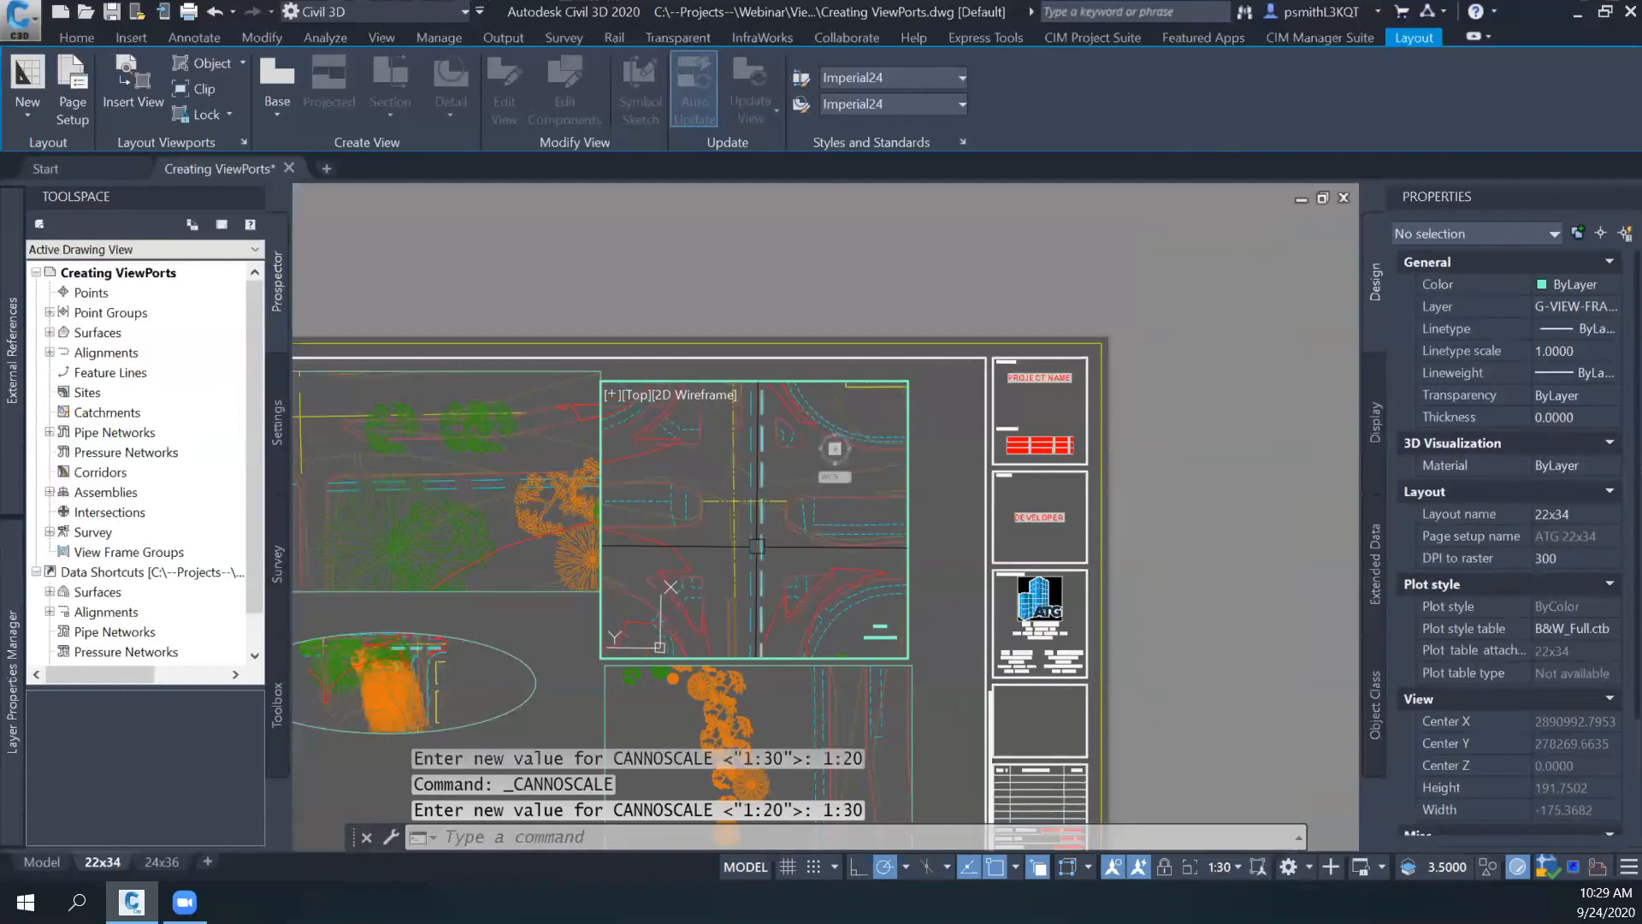
middle_click_drag(771, 546, 755, 546)
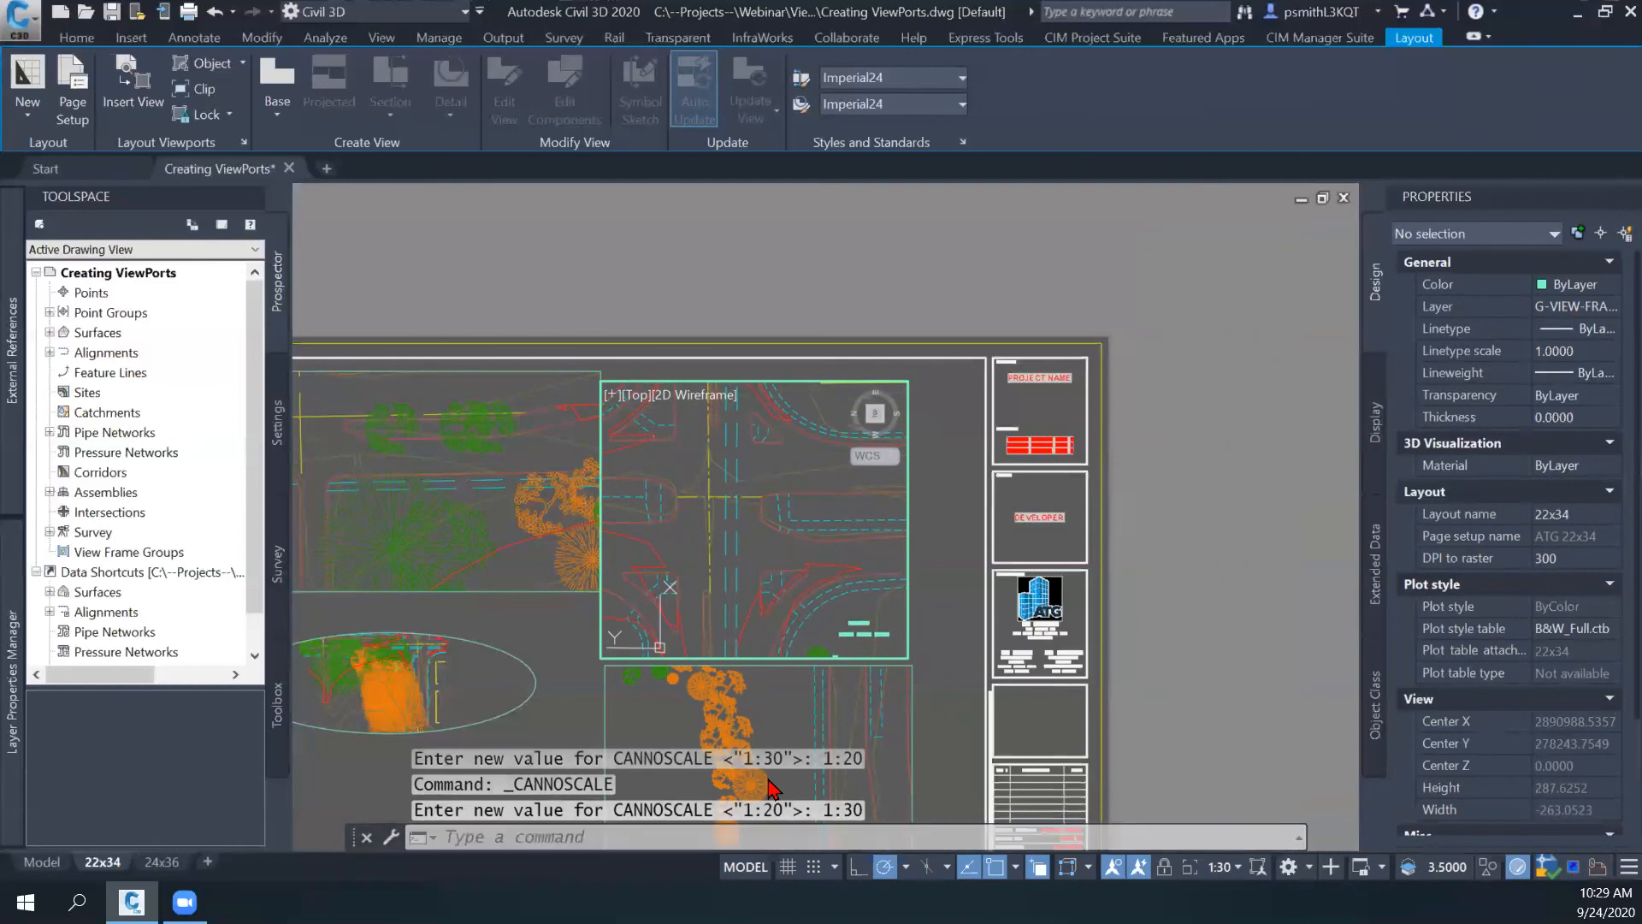
type("ALIGNSPACE")
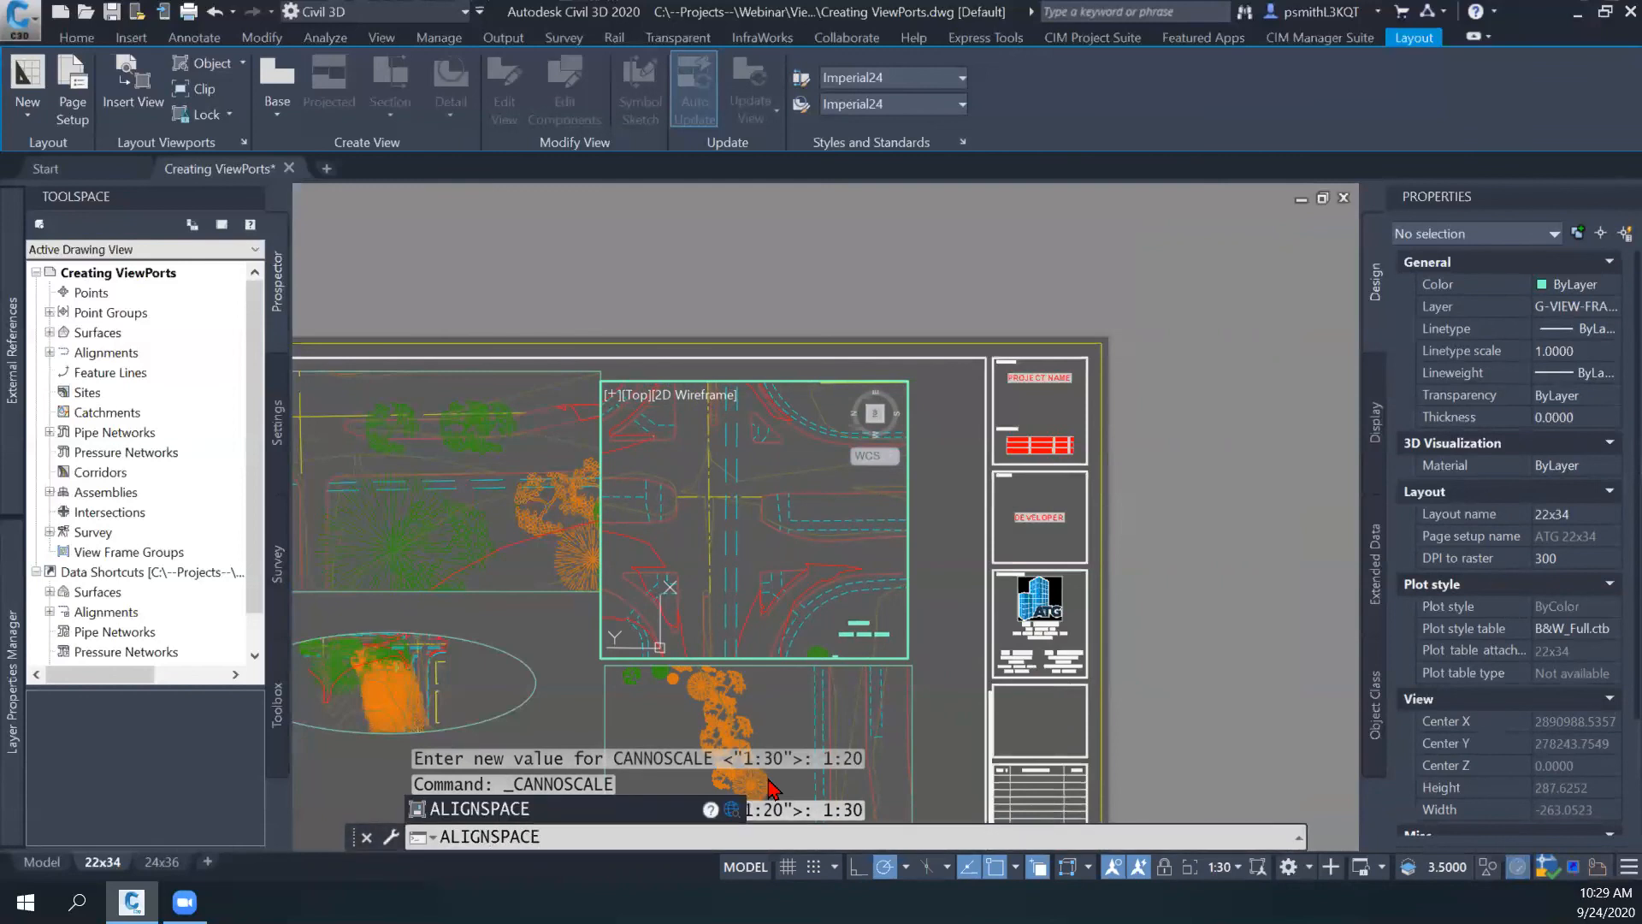
key("Escape")
key("Escape")
key("Escape")
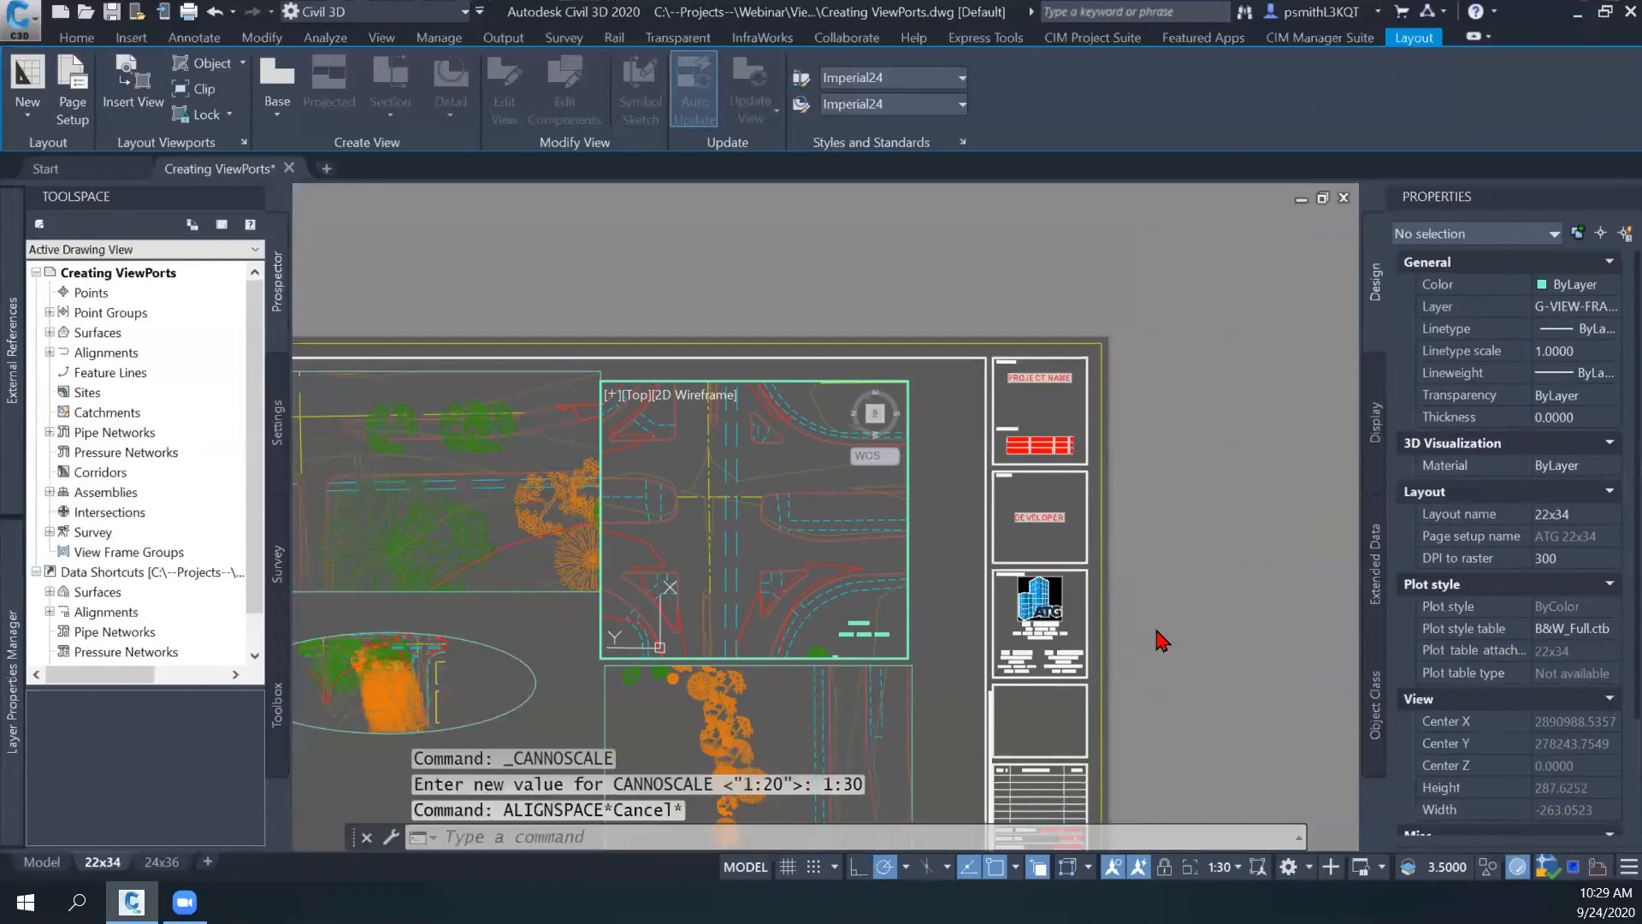
- Recentre the intersection in the upper stacked viewport and lock the viewport, returning to paper space
mouse_move(753, 531)
middle_mouse_down()
mouse_move(772, 496)
mouse_move(766, 516)
middle_mouse_up()
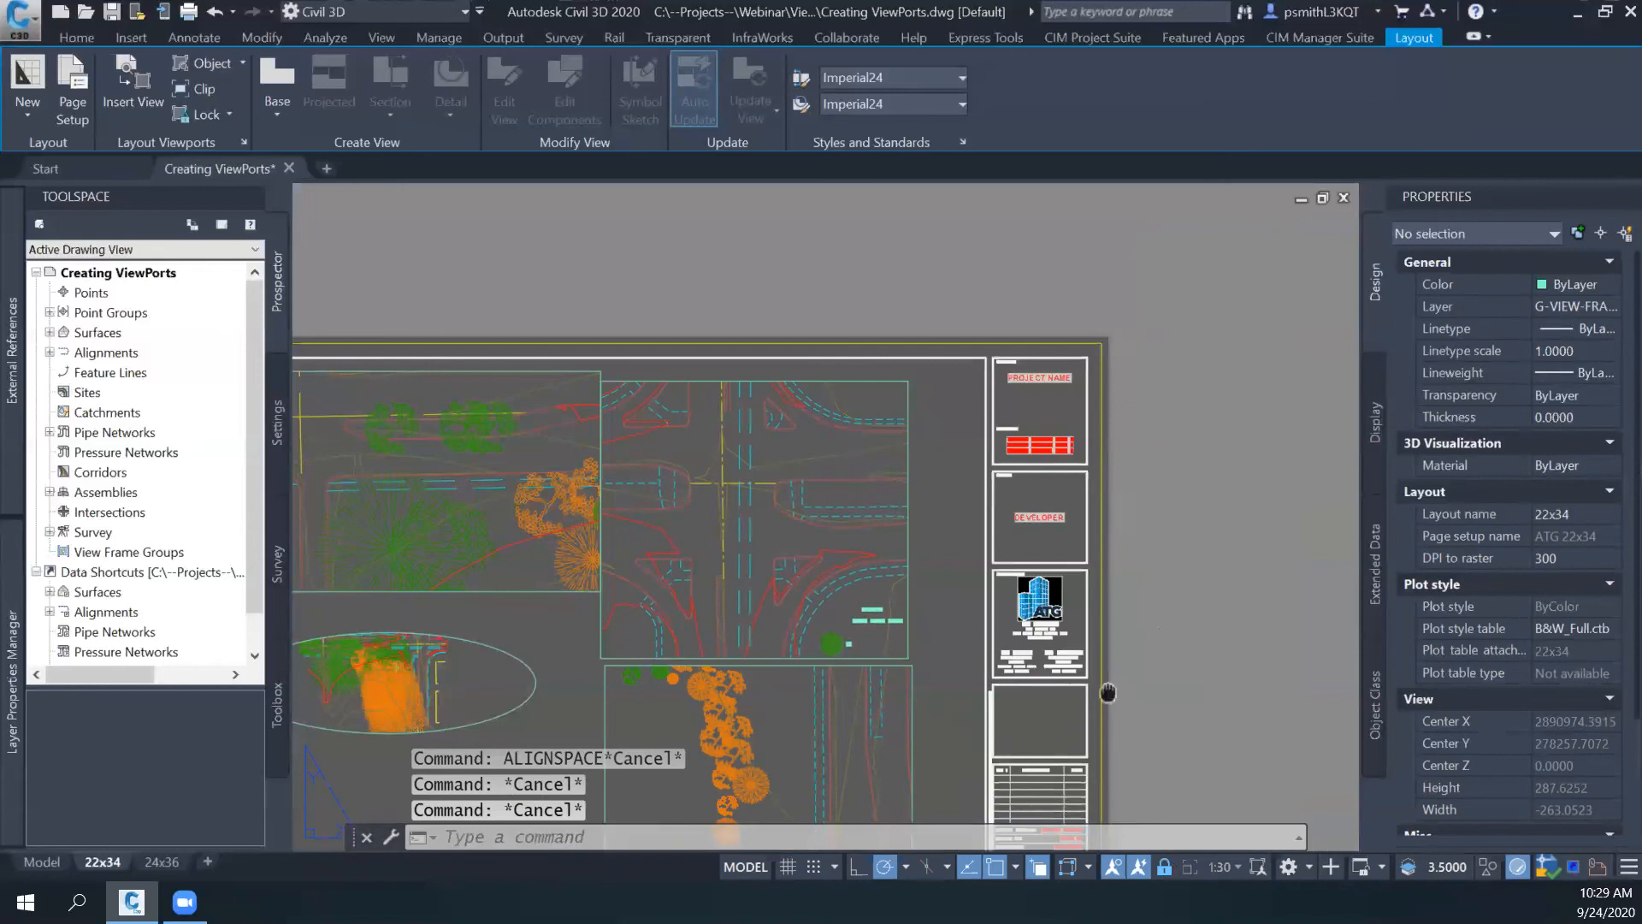
middle_click_drag(1108, 692, 1181, 658)
middle_click_drag(949, 675, 1038, 611)
double_click(741, 696)
key("Escape")
- Examine the arrangement of the stacked, rectangular and elliptical viewports across the 22x34 sheet
middle_click_drag(661, 668, 719, 600)
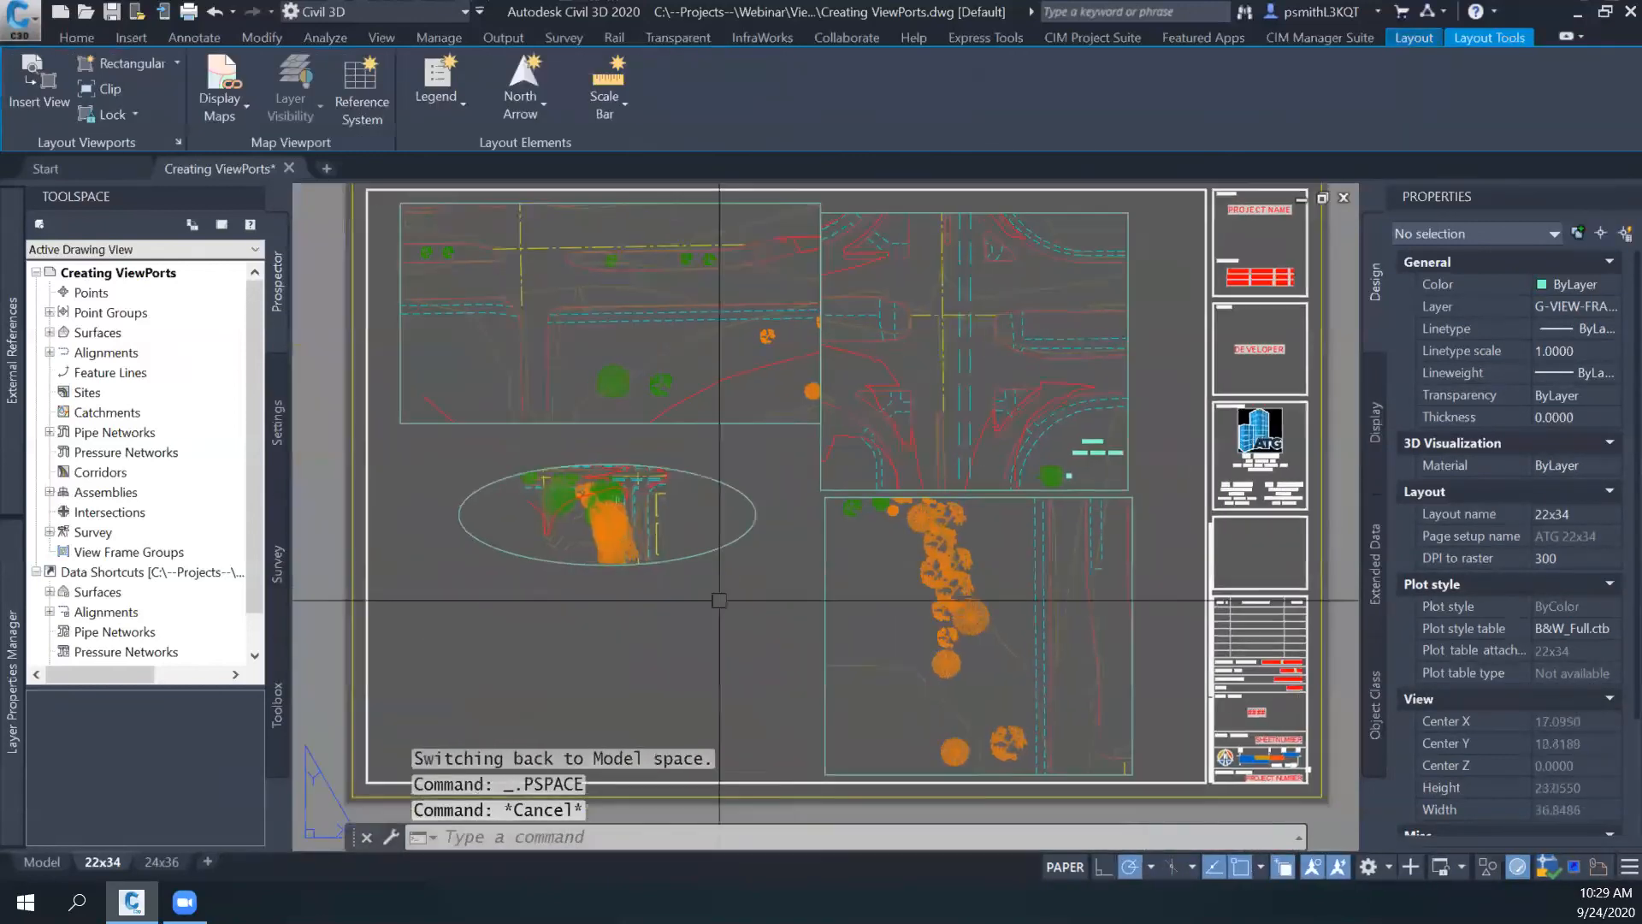
scroll(579, 515, "up", 6)
scroll(586, 525, "down", 2)
middle_click_drag(611, 554, 715, 583)
scroll(849, 598, "down", 4)
middle_click_drag(862, 598, 873, 598)
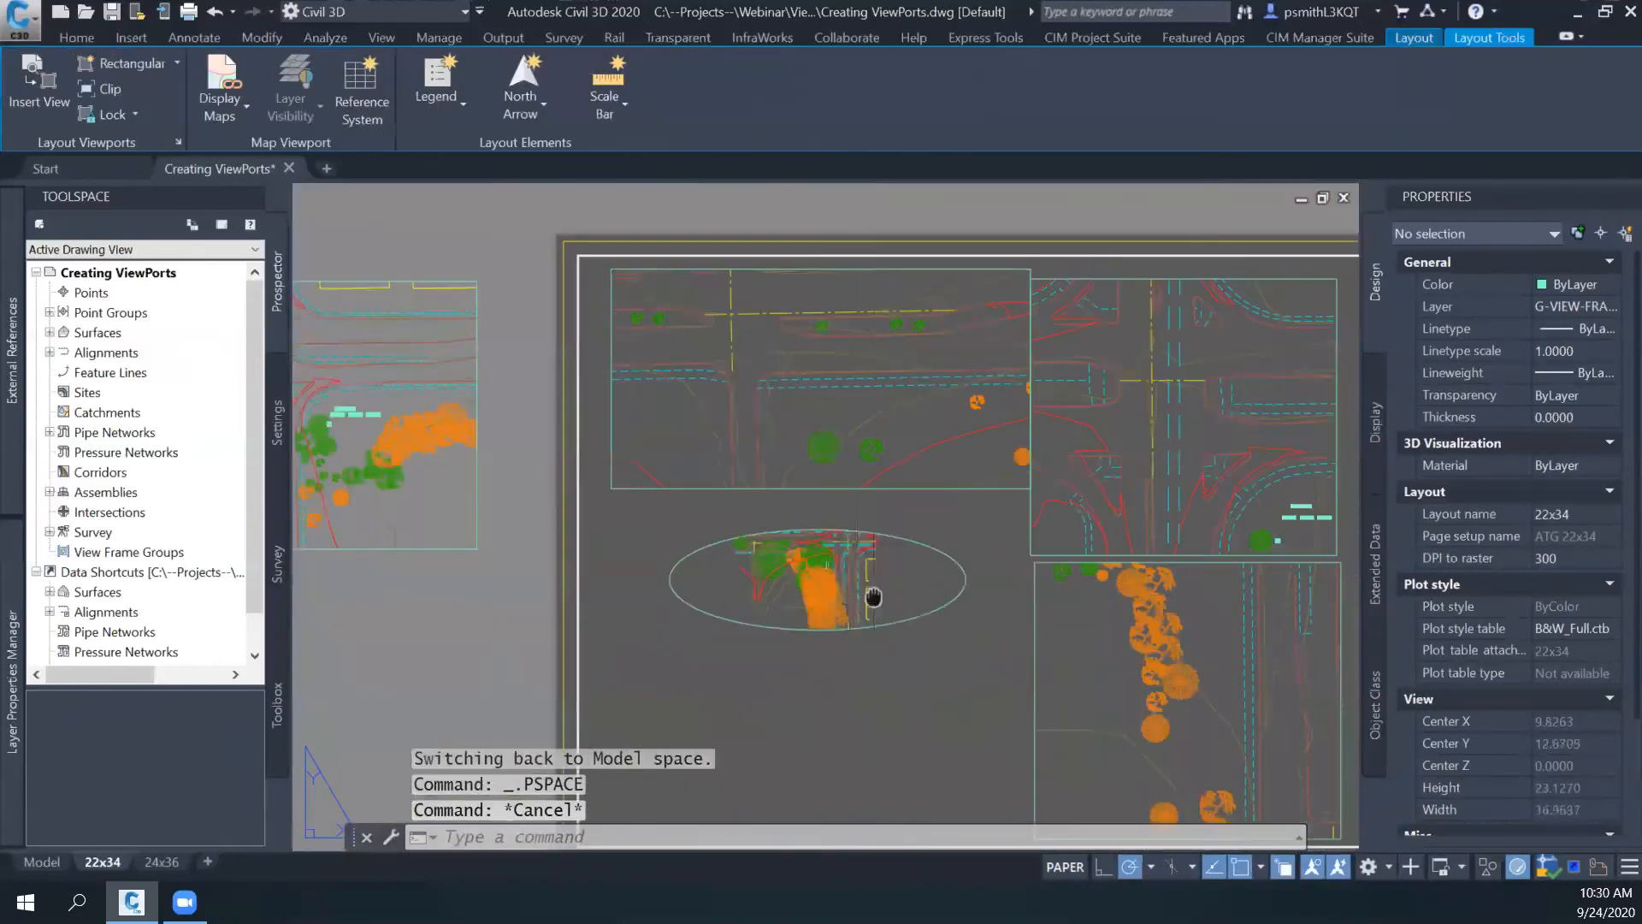
scroll(873, 597, "up", 2)
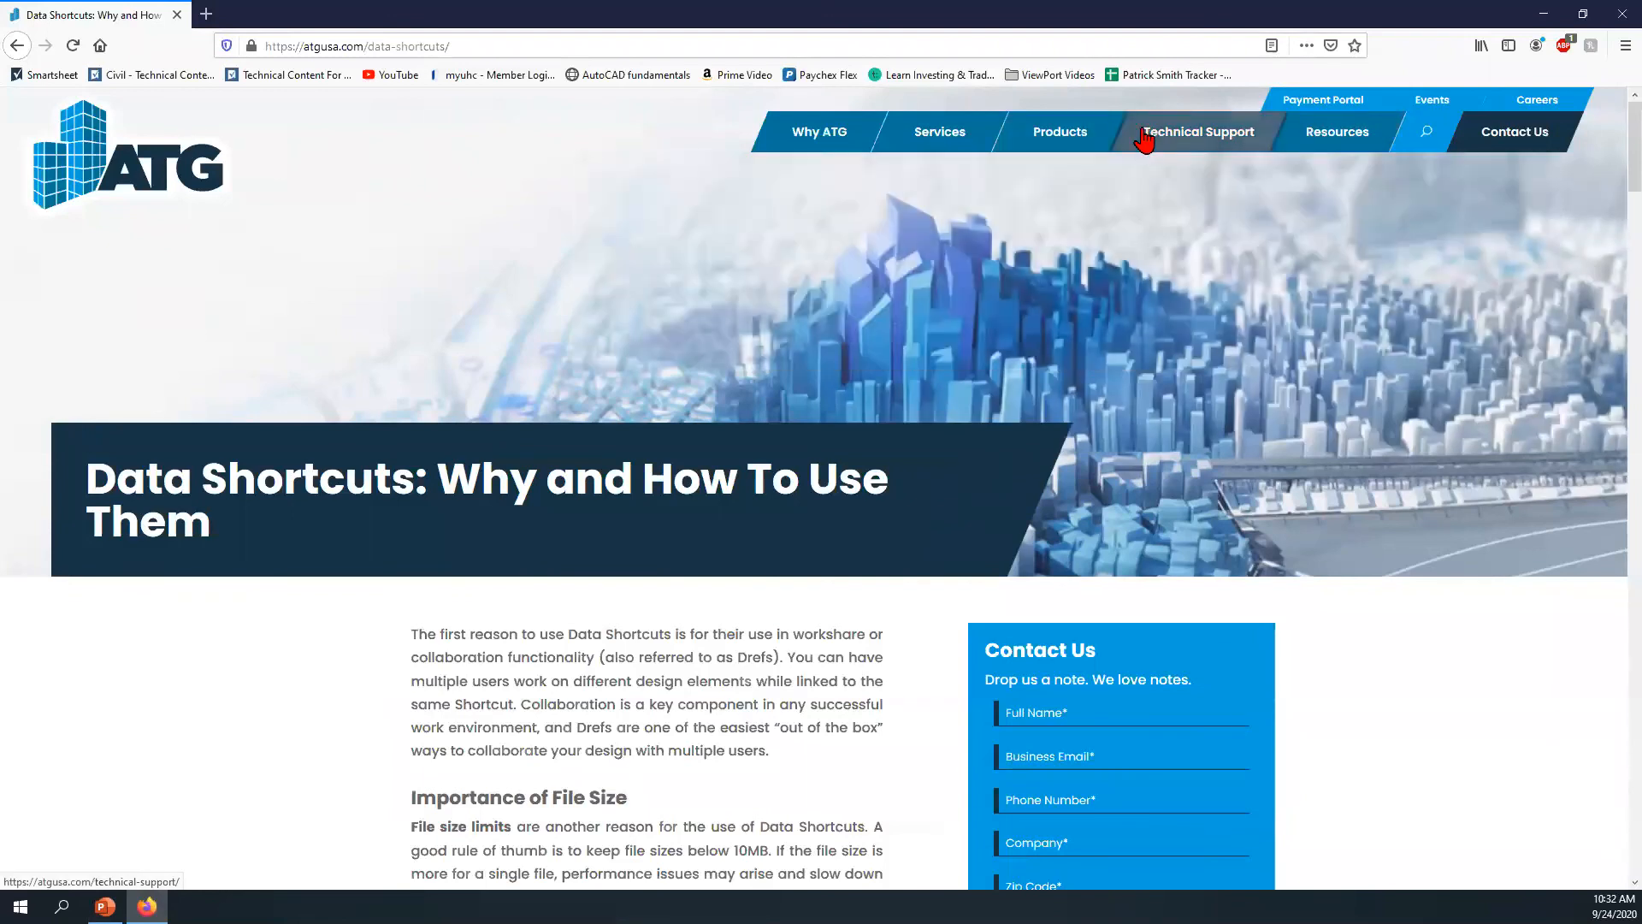
- In Firefox, open the Events page from the ATG website's resources and look over the September 2020 calendar
mouse_move(1300, 142)
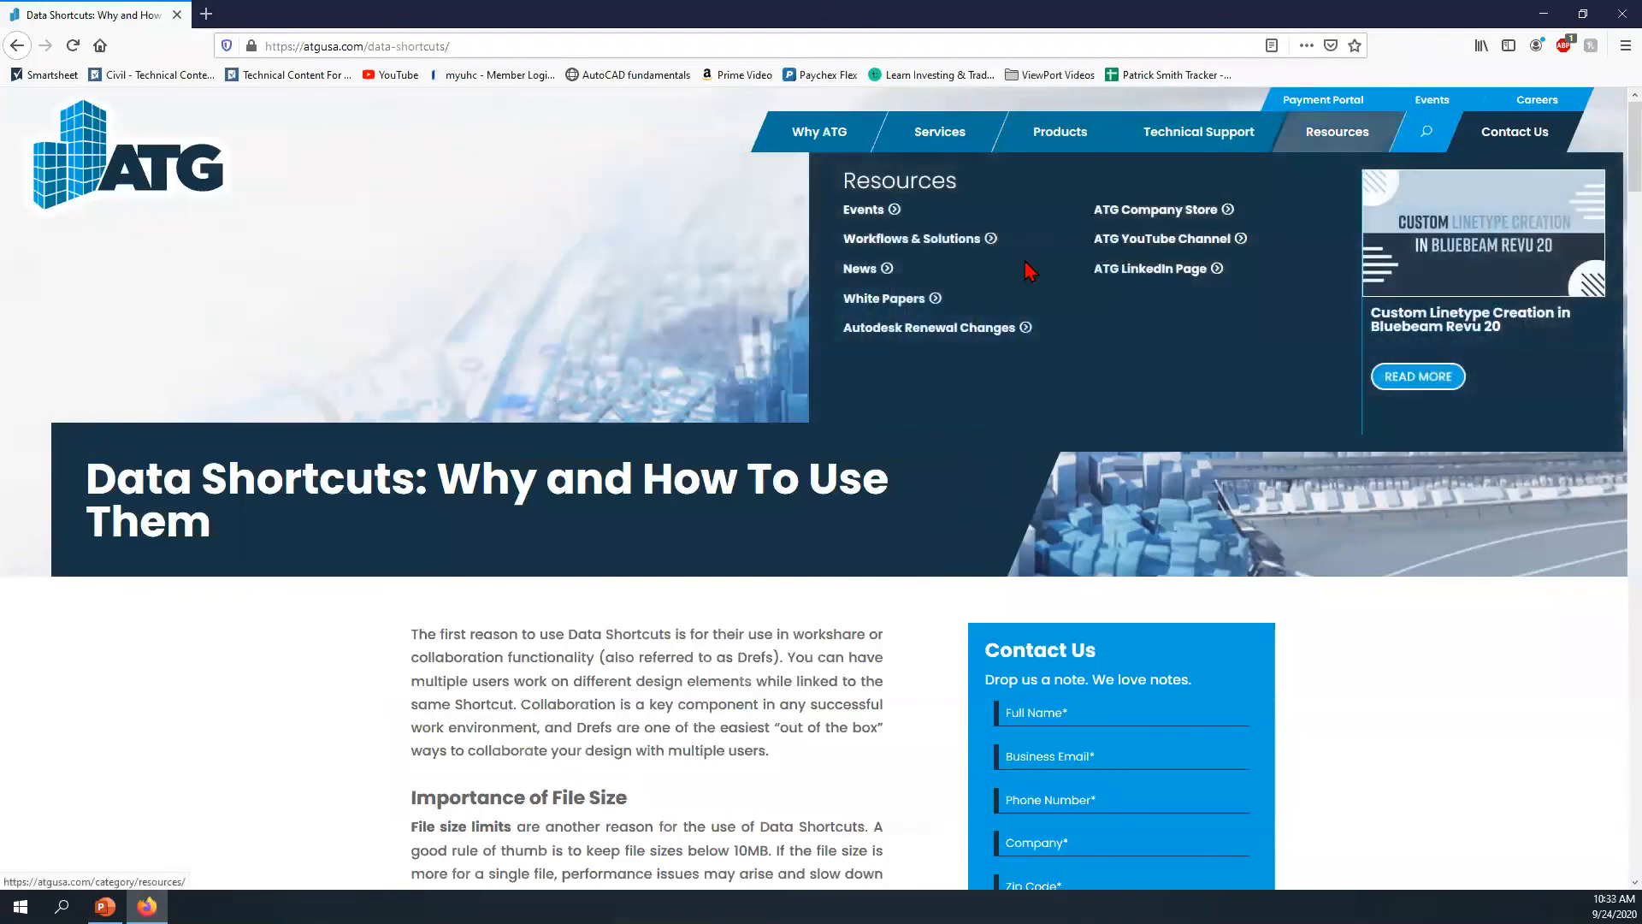
left_click(871, 212)
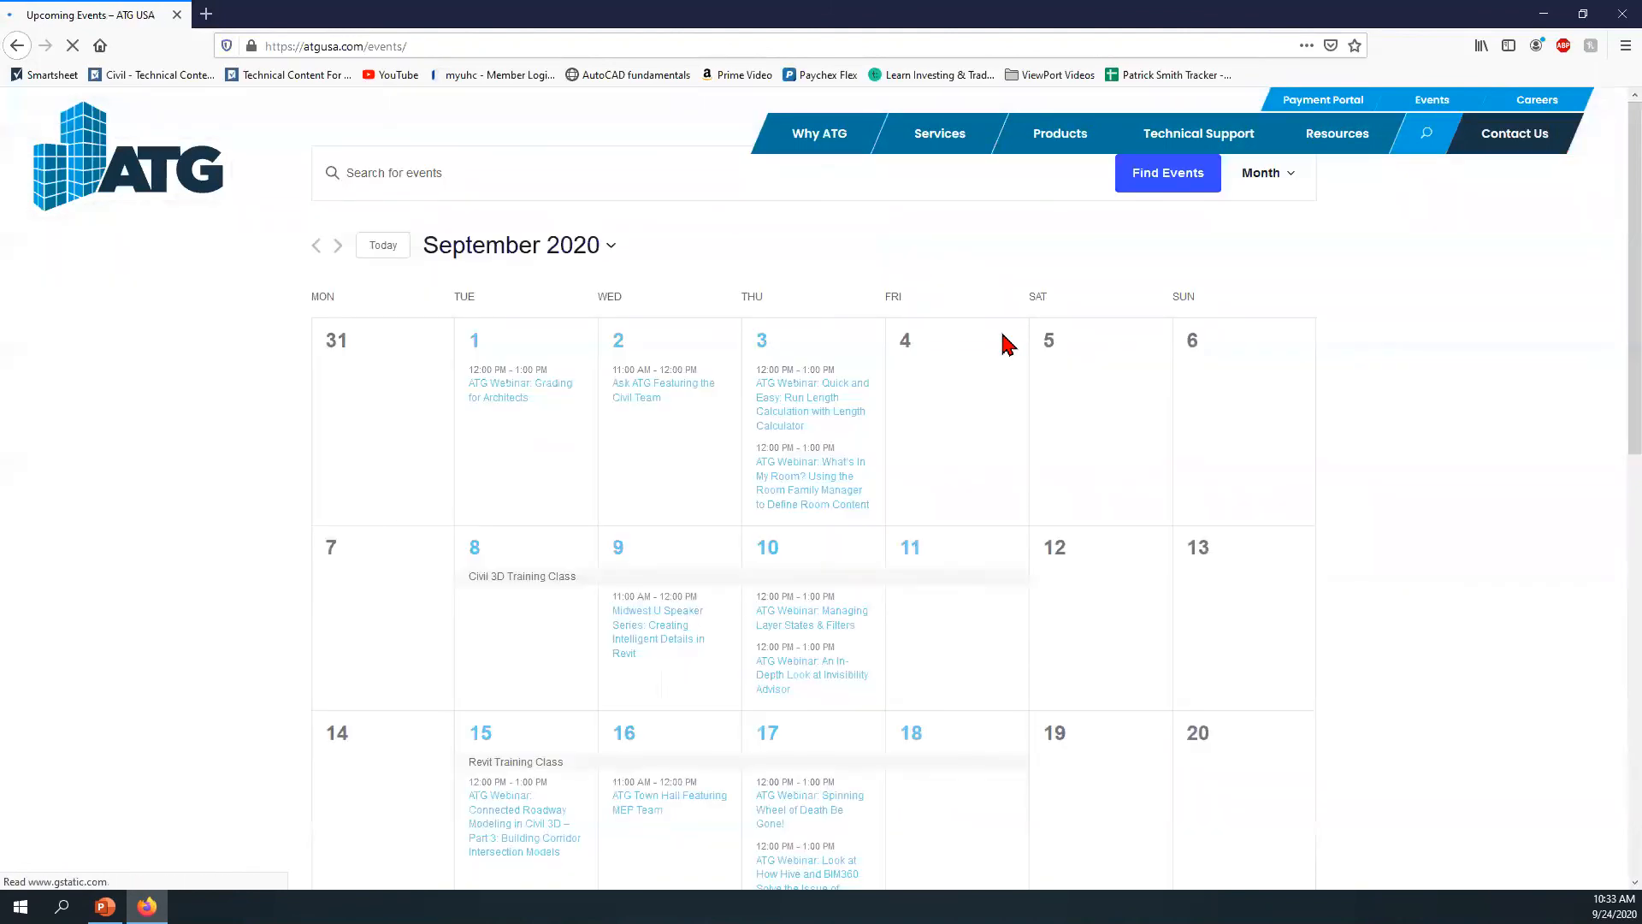
scroll(1085, 345, "down", 2)
scroll(1085, 345, "up", 2)
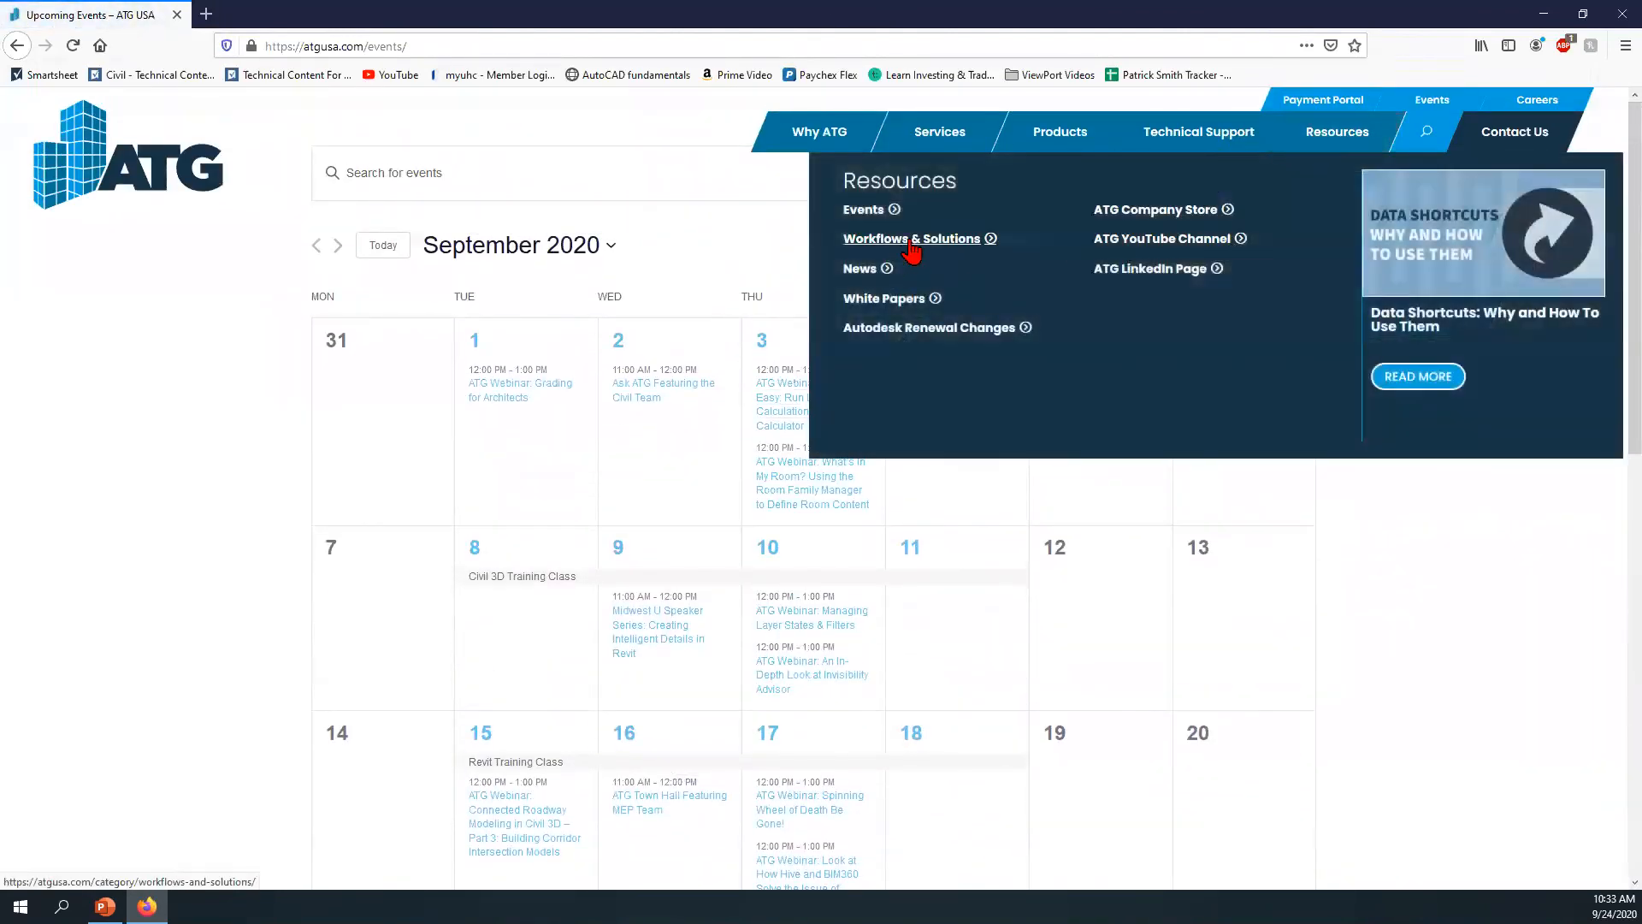
- Open the article "Data Shortcuts: Why and How To Use Them" from Workflows & Solutions and look through its setup steps
scroll(624, 440, "down", 3)
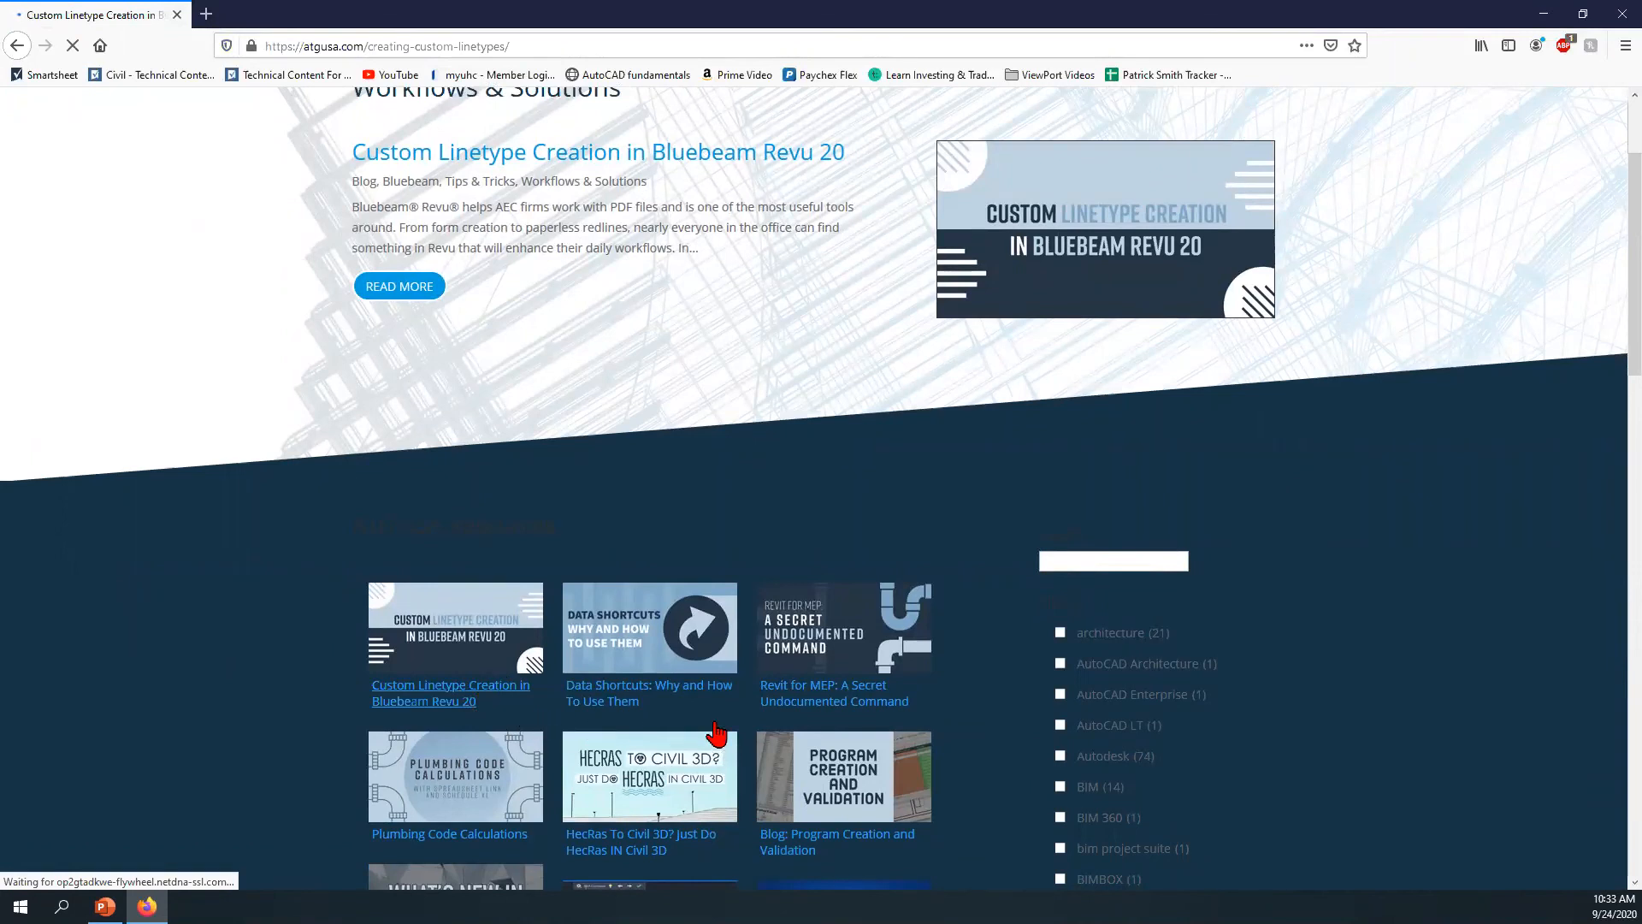
scroll(580, 643, "down", 5)
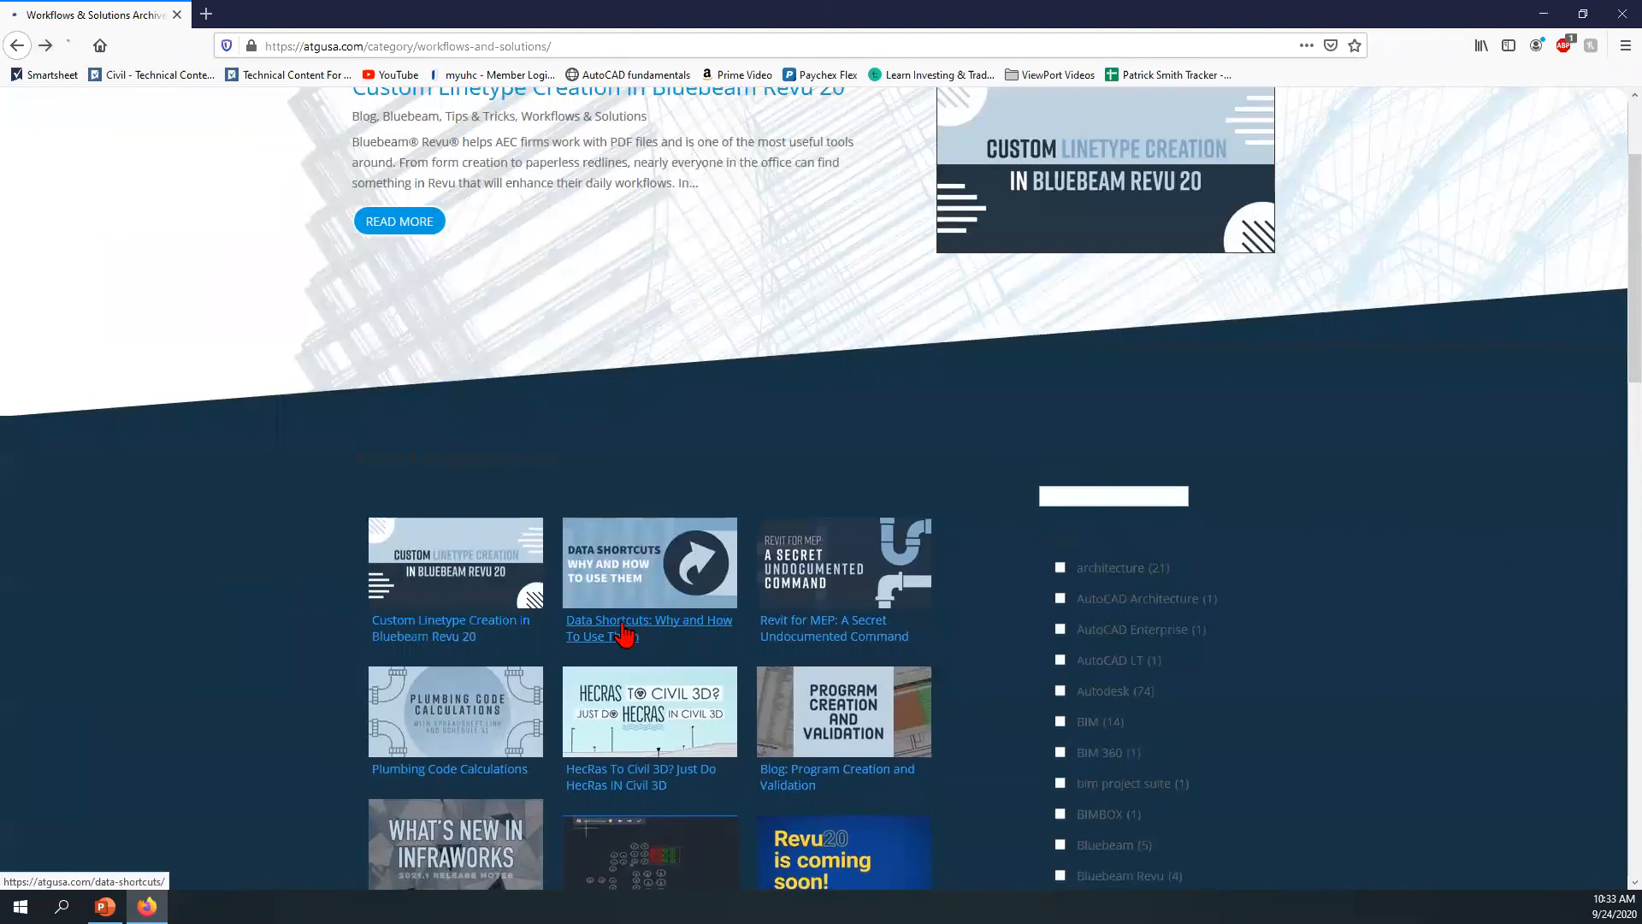
left_click(625, 635)
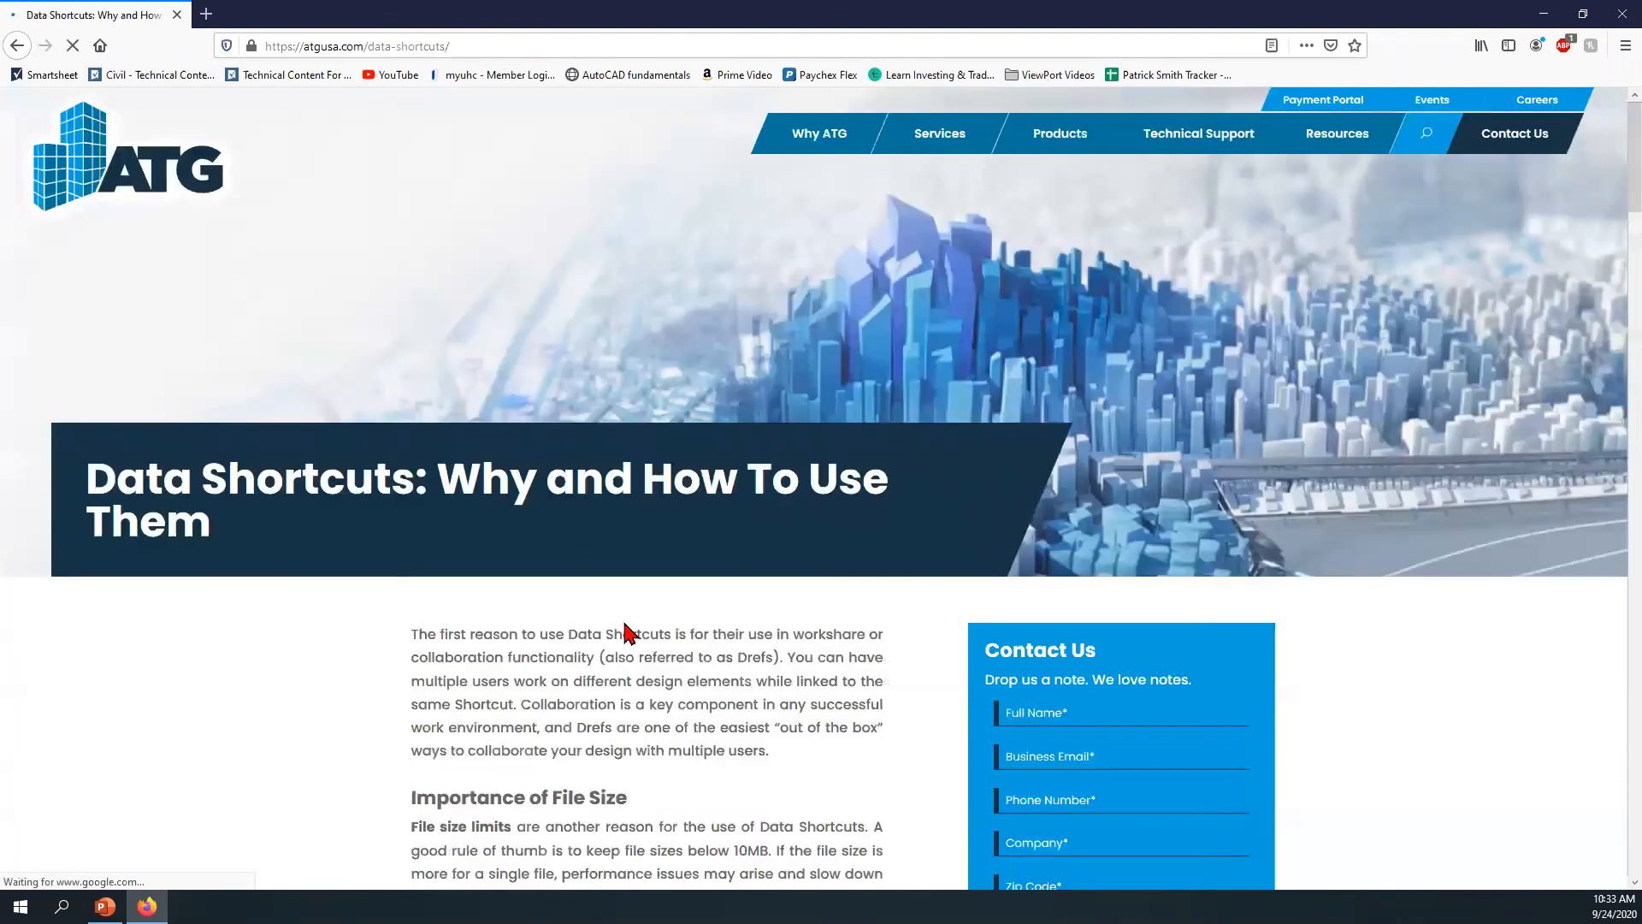
scroll(631, 618, "down", 15)
scroll(632, 616, "down", 15)
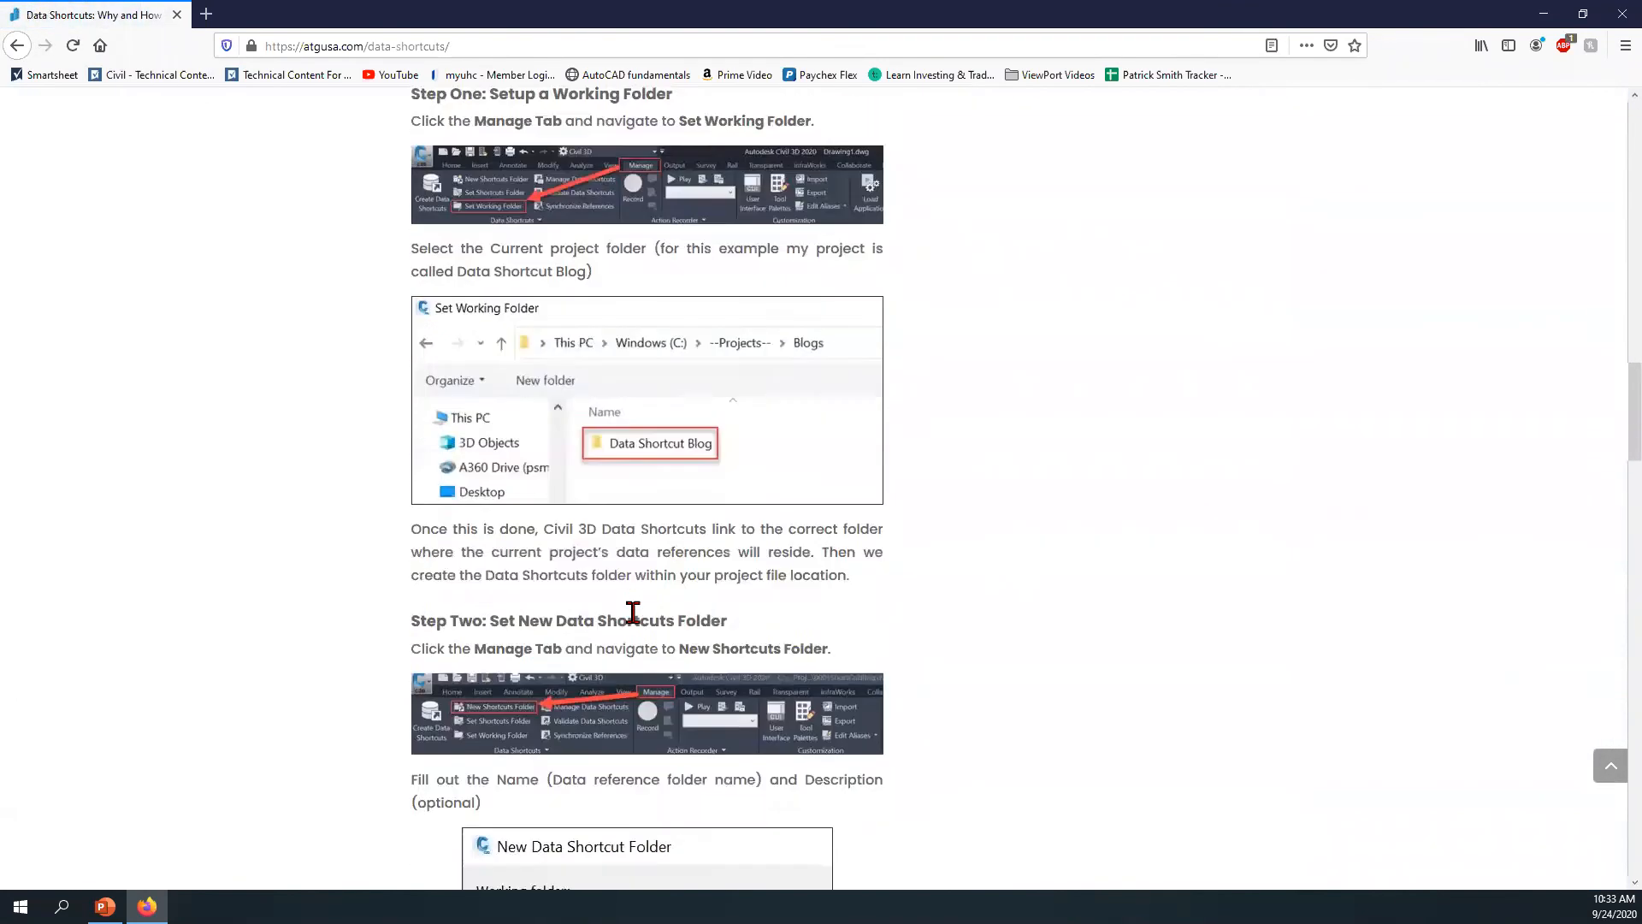
scroll(636, 622, "down", 15)
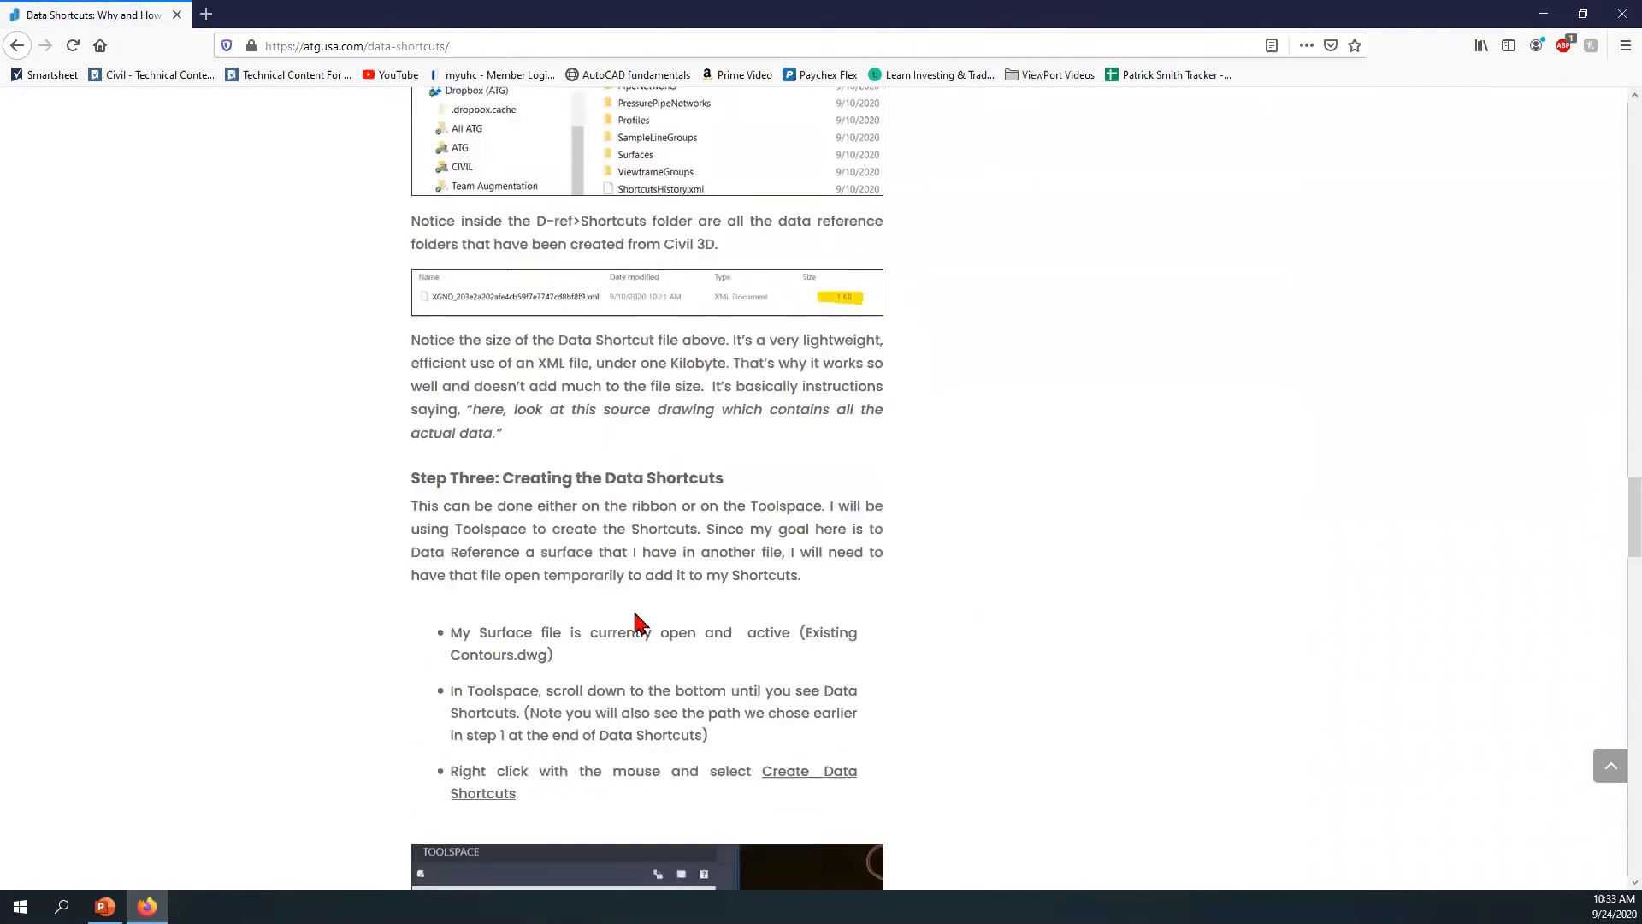
scroll(636, 612, "up", 10)
scroll(635, 612, "up", 20)
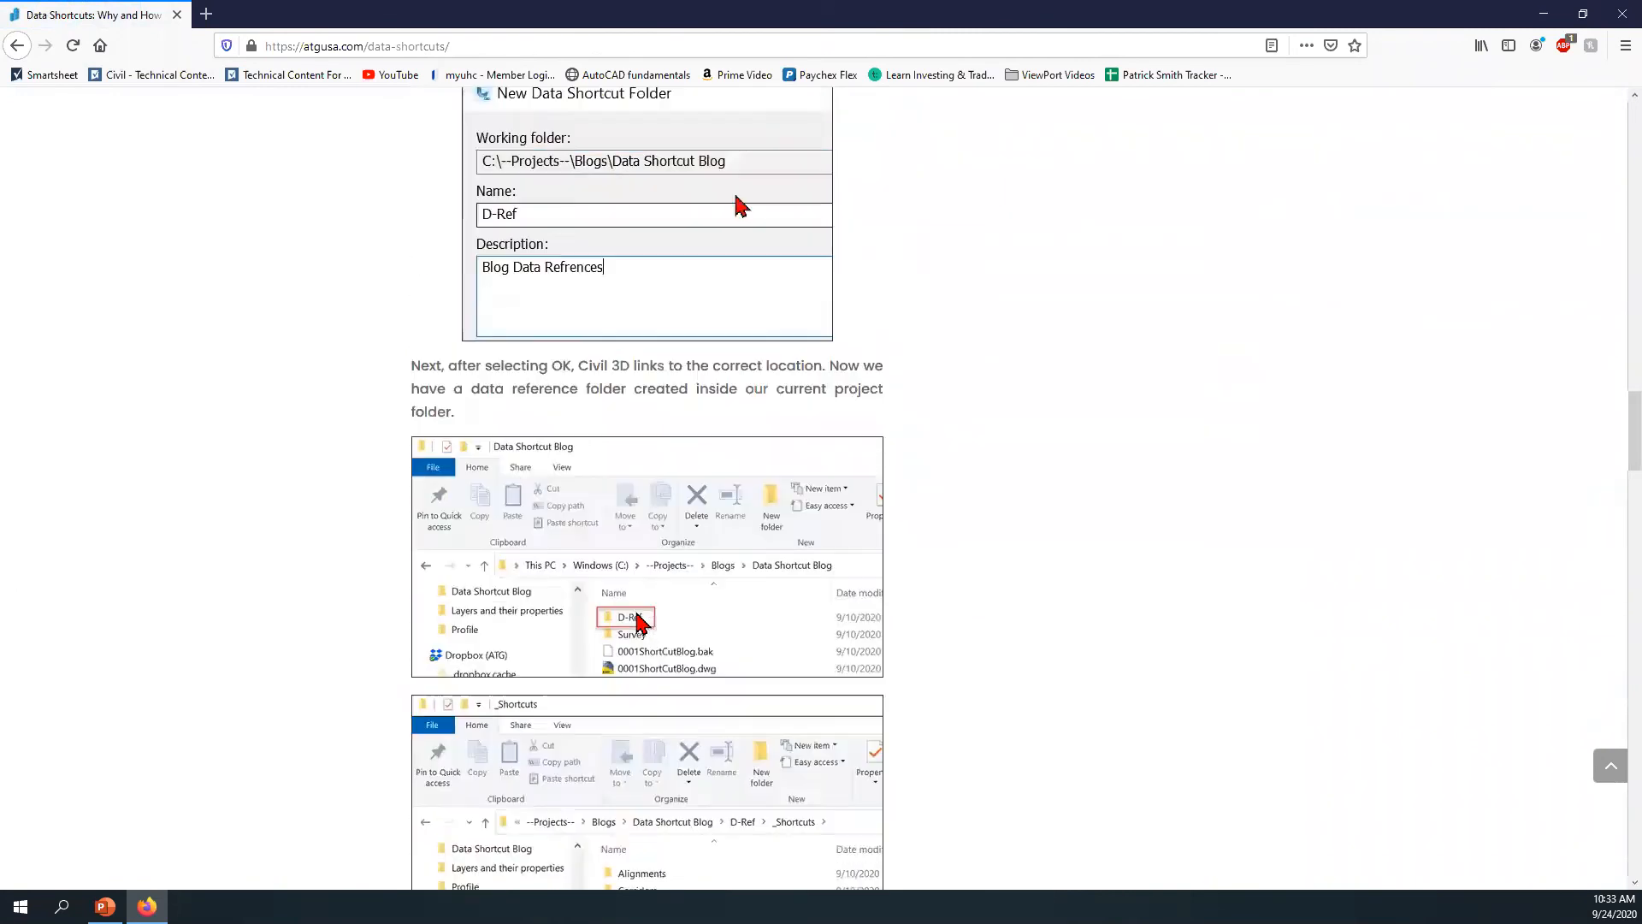